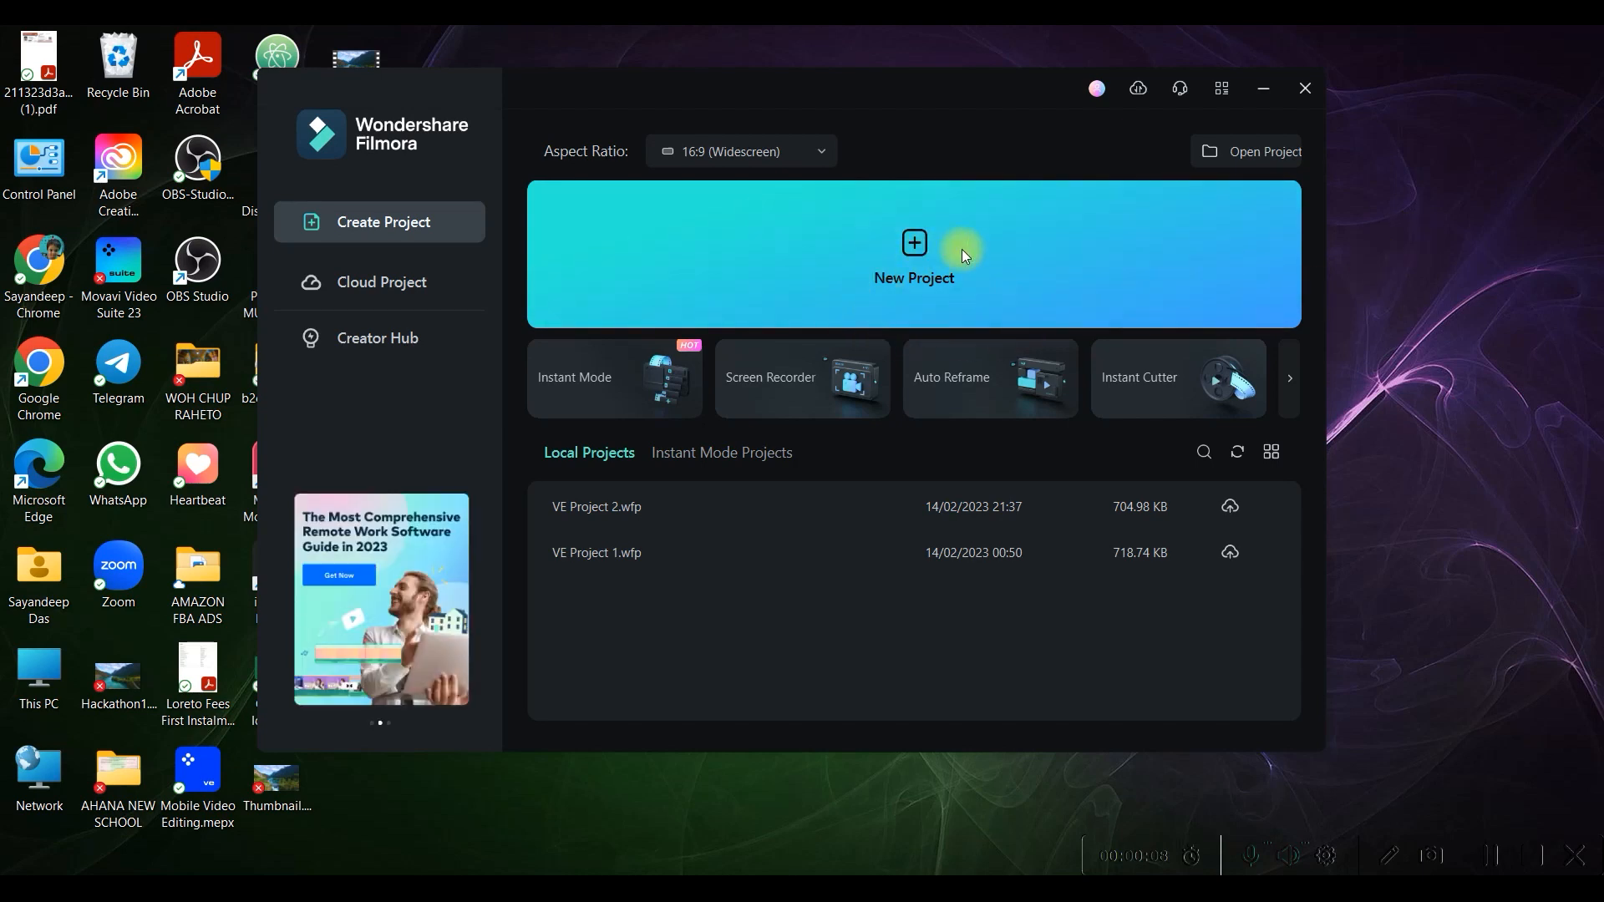
Look over the cloud projects and the Creator Hub's video creation guides.
{"action": "left_click", "coordinate": [410, 288]}
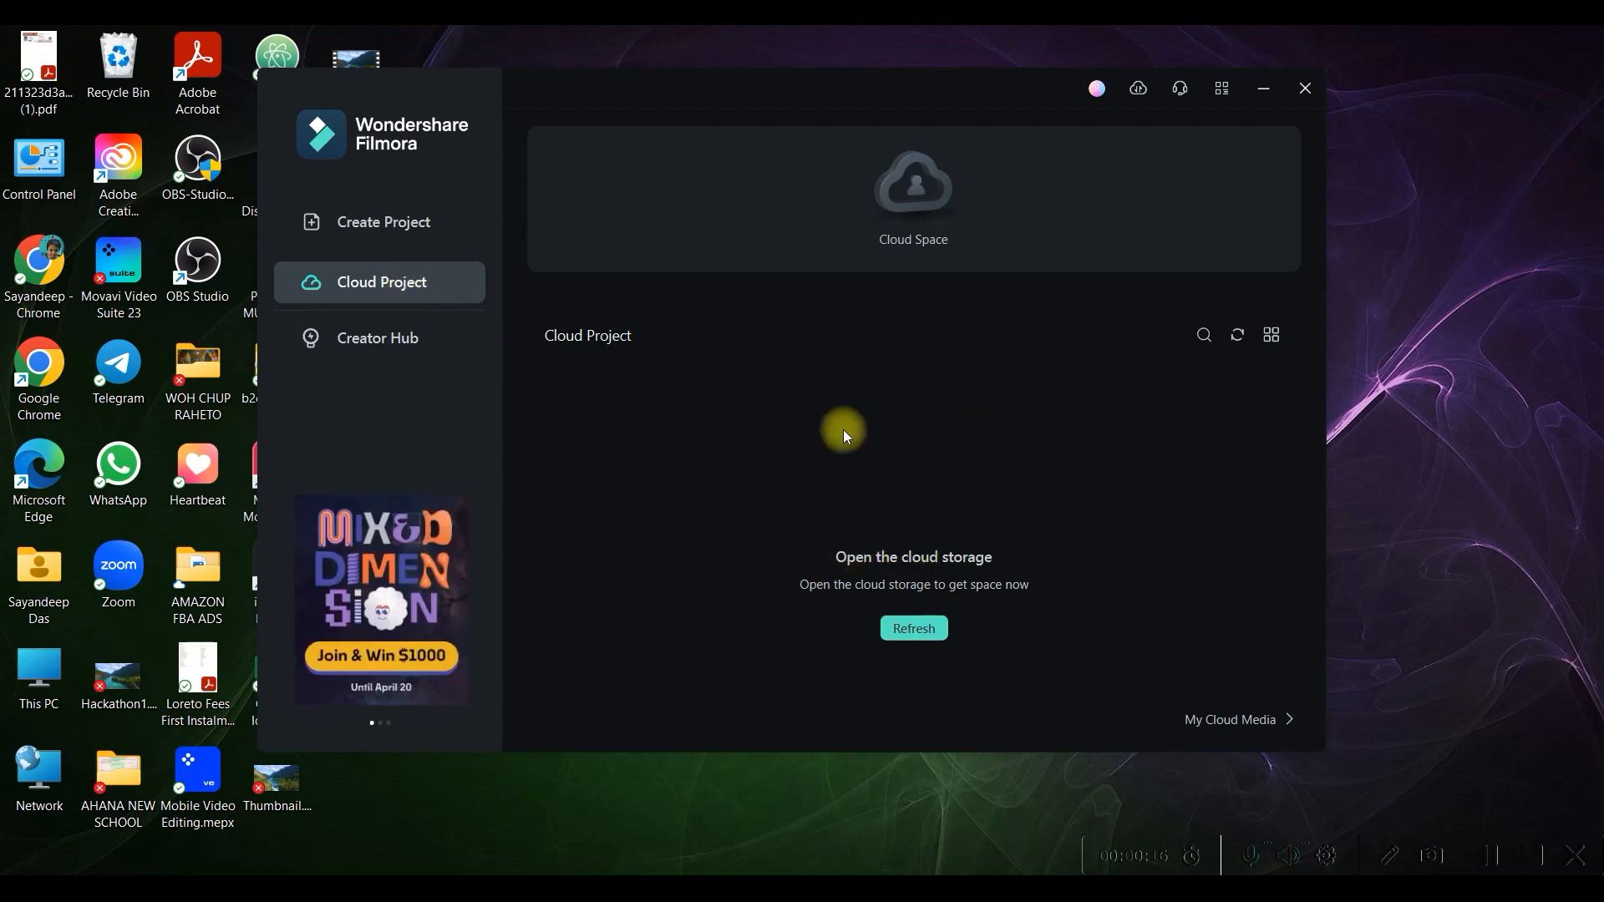
{"action": "left_click", "coordinate": [365, 346]}
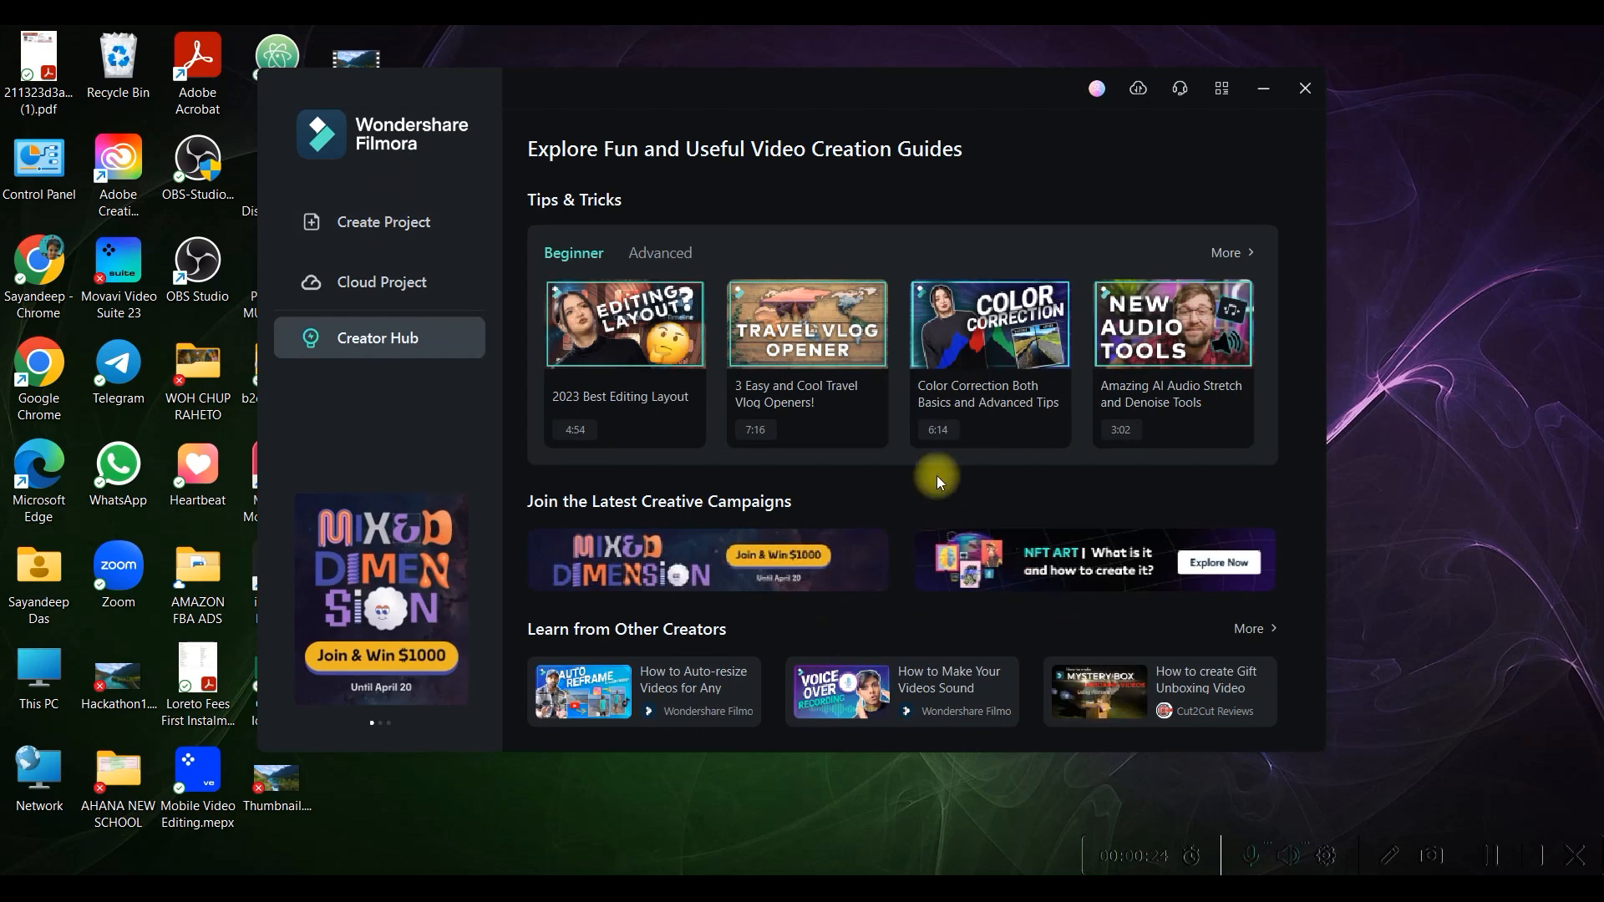
Create a new local project with the 16:9 (Widescreen) aspect ratio.
{"action": "left_click", "coordinate": [368, 220]}
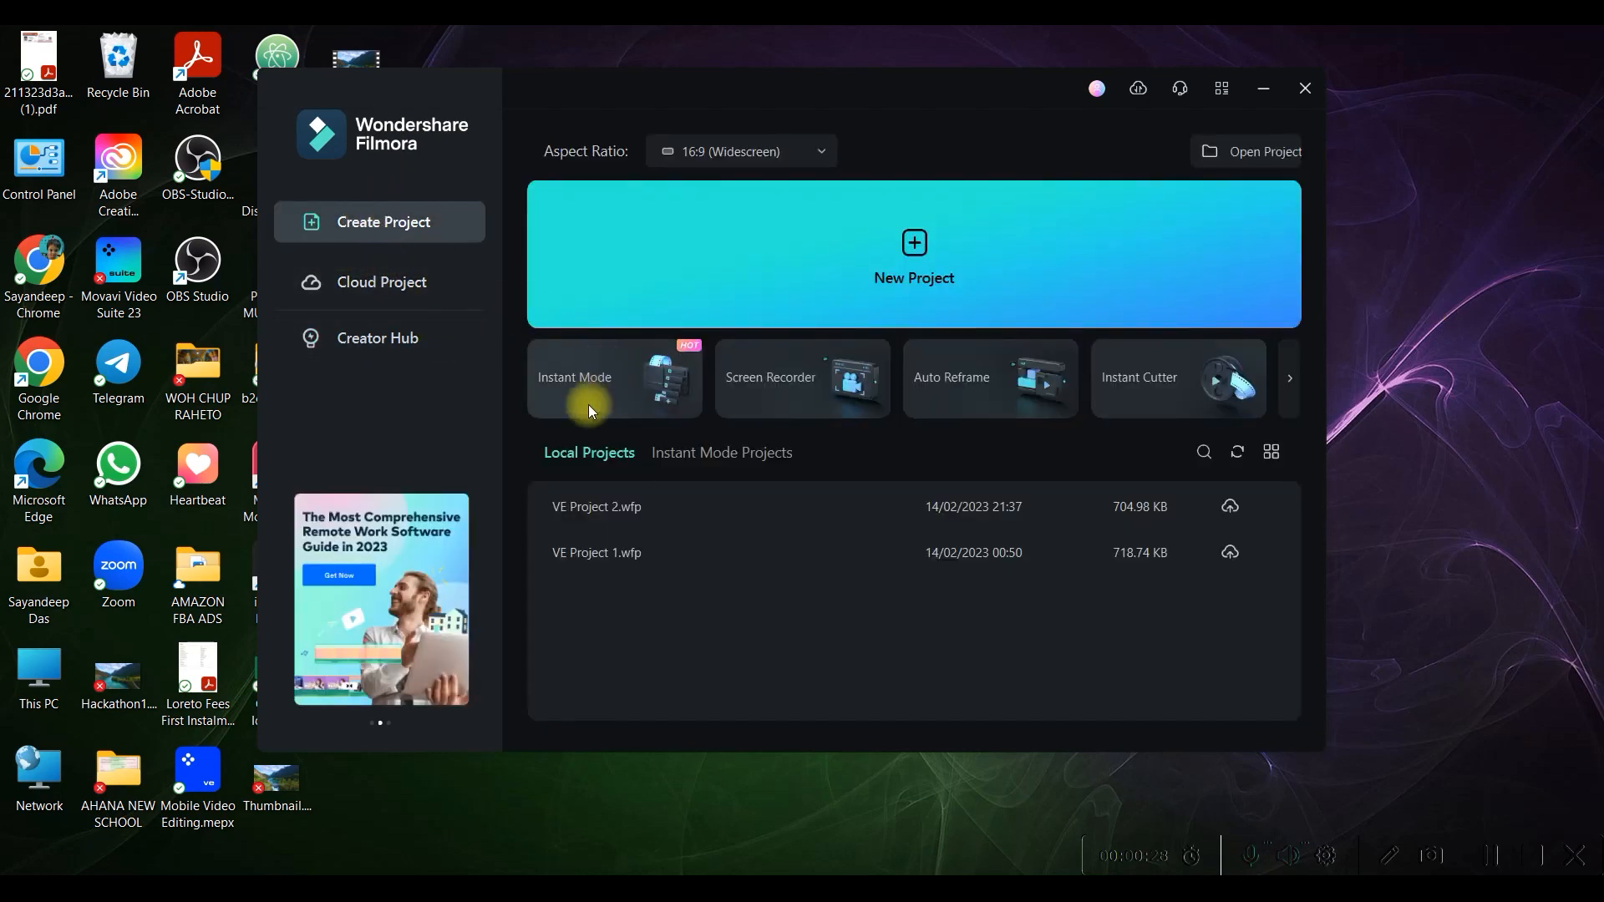
{"action": "left_click", "coordinate": [735, 151]}
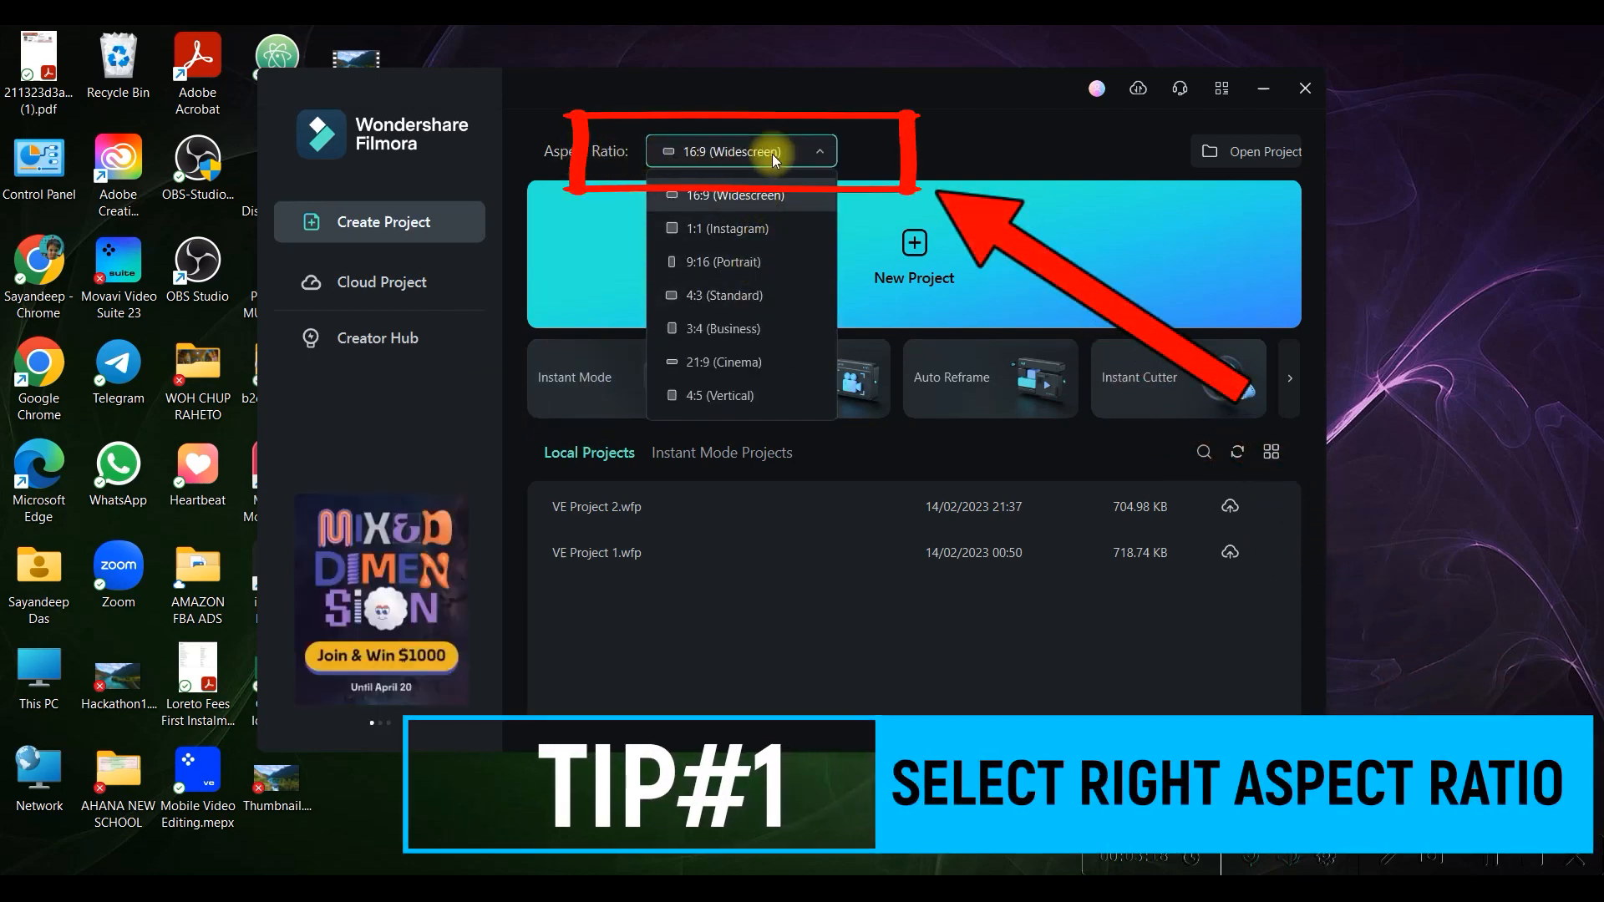
{"action": "left_click", "coordinate": [748, 195]}
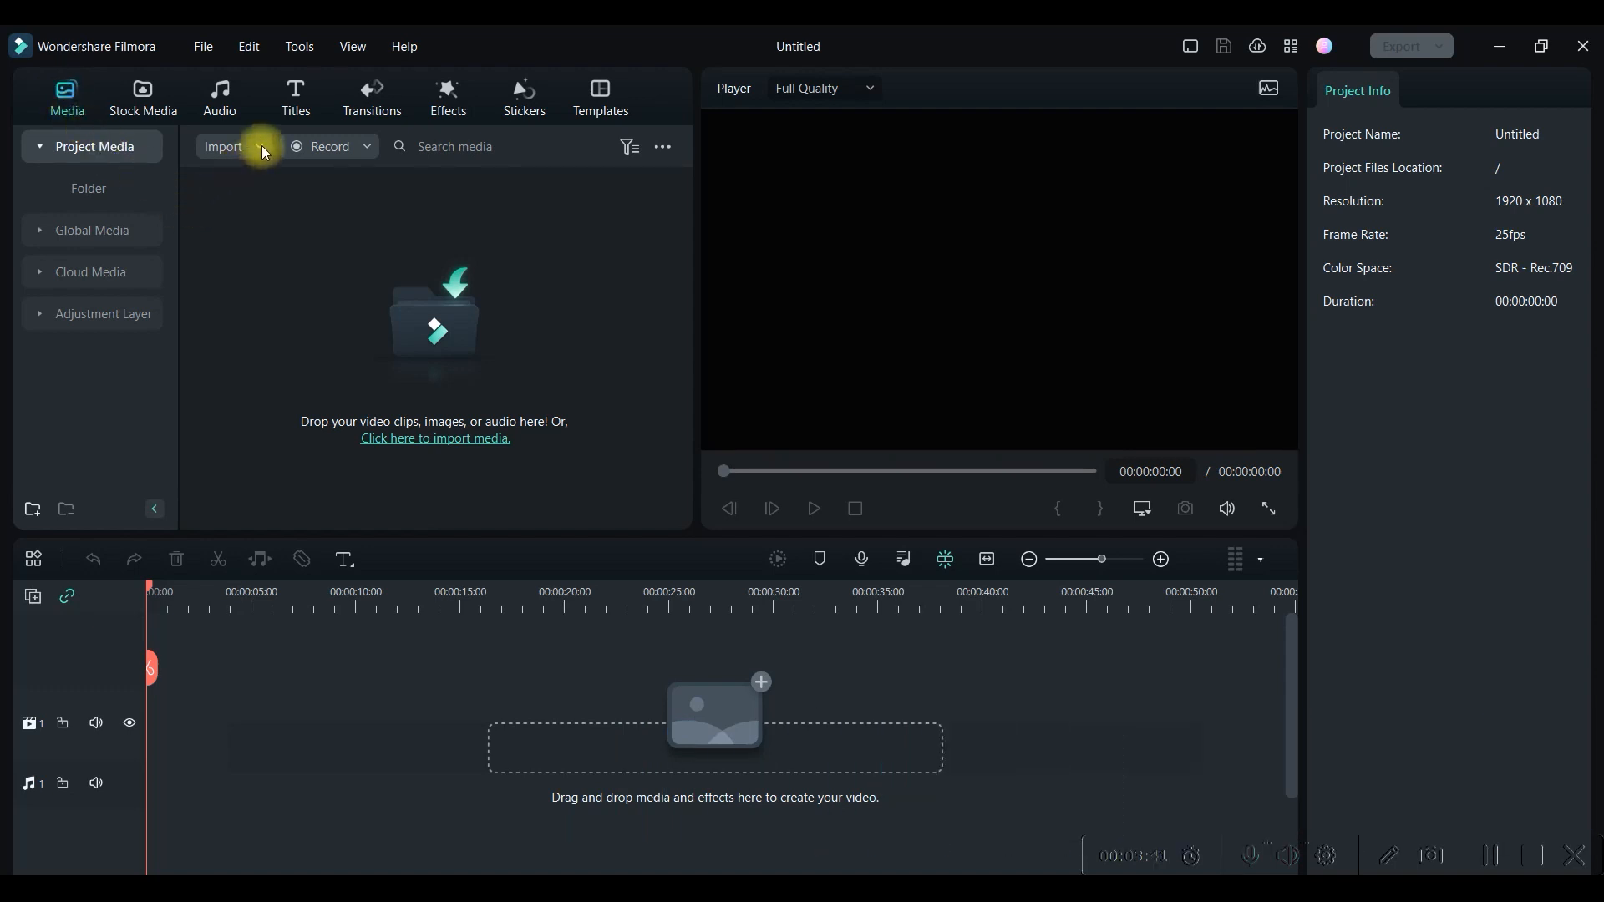
Add a new folder under the project media.
{"action": "right_click", "coordinate": [88, 153]}
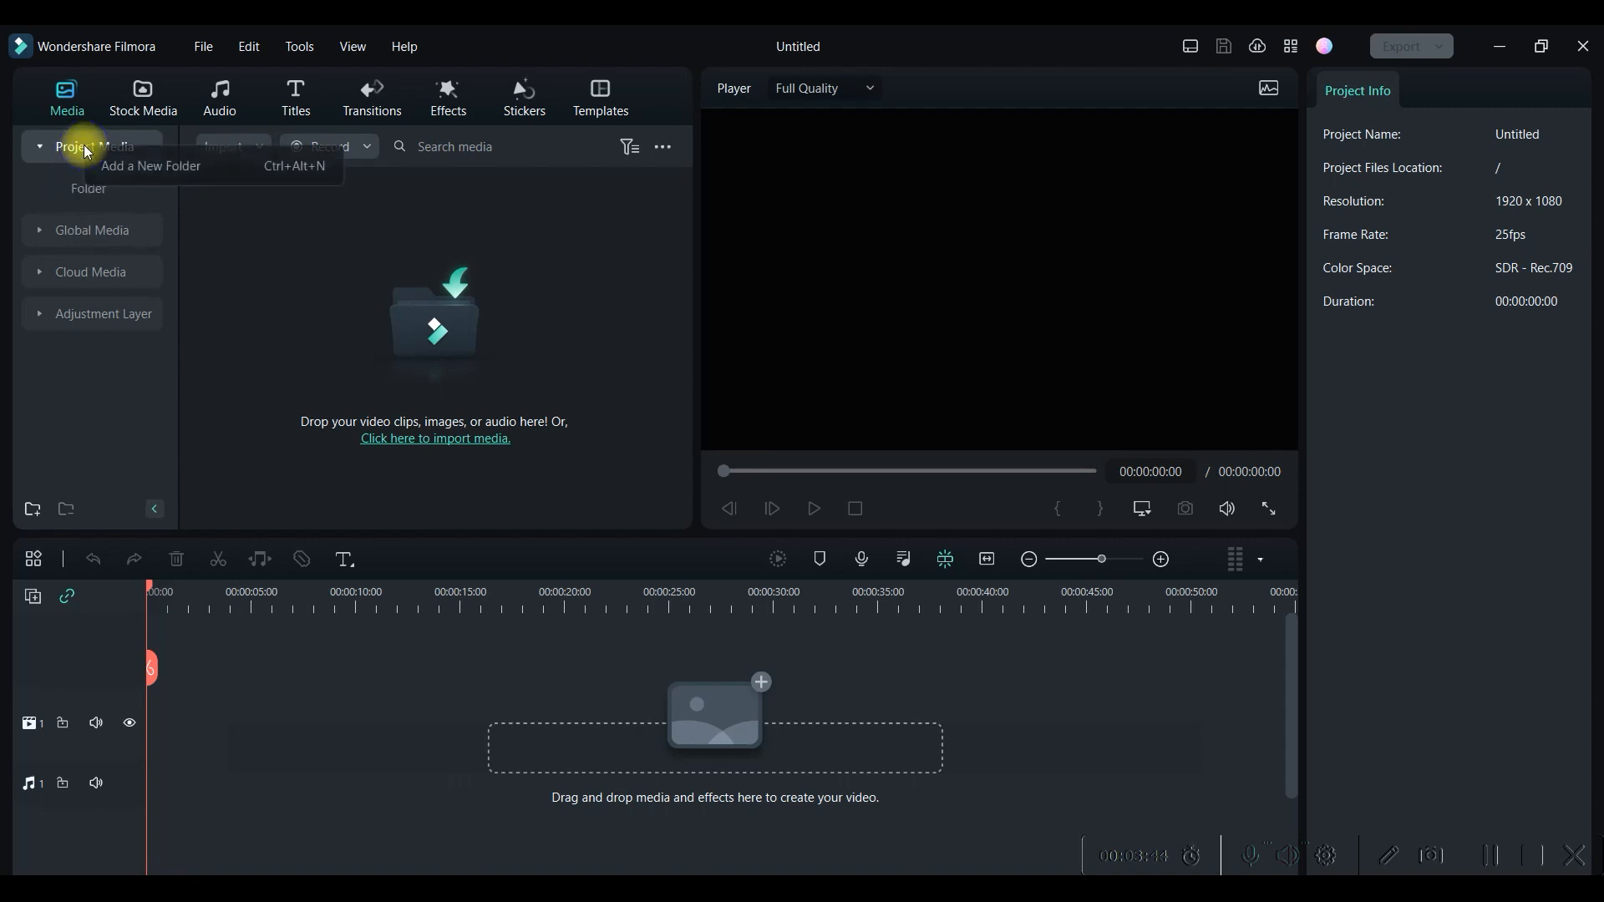
{"action": "left_click", "coordinate": [129, 171]}
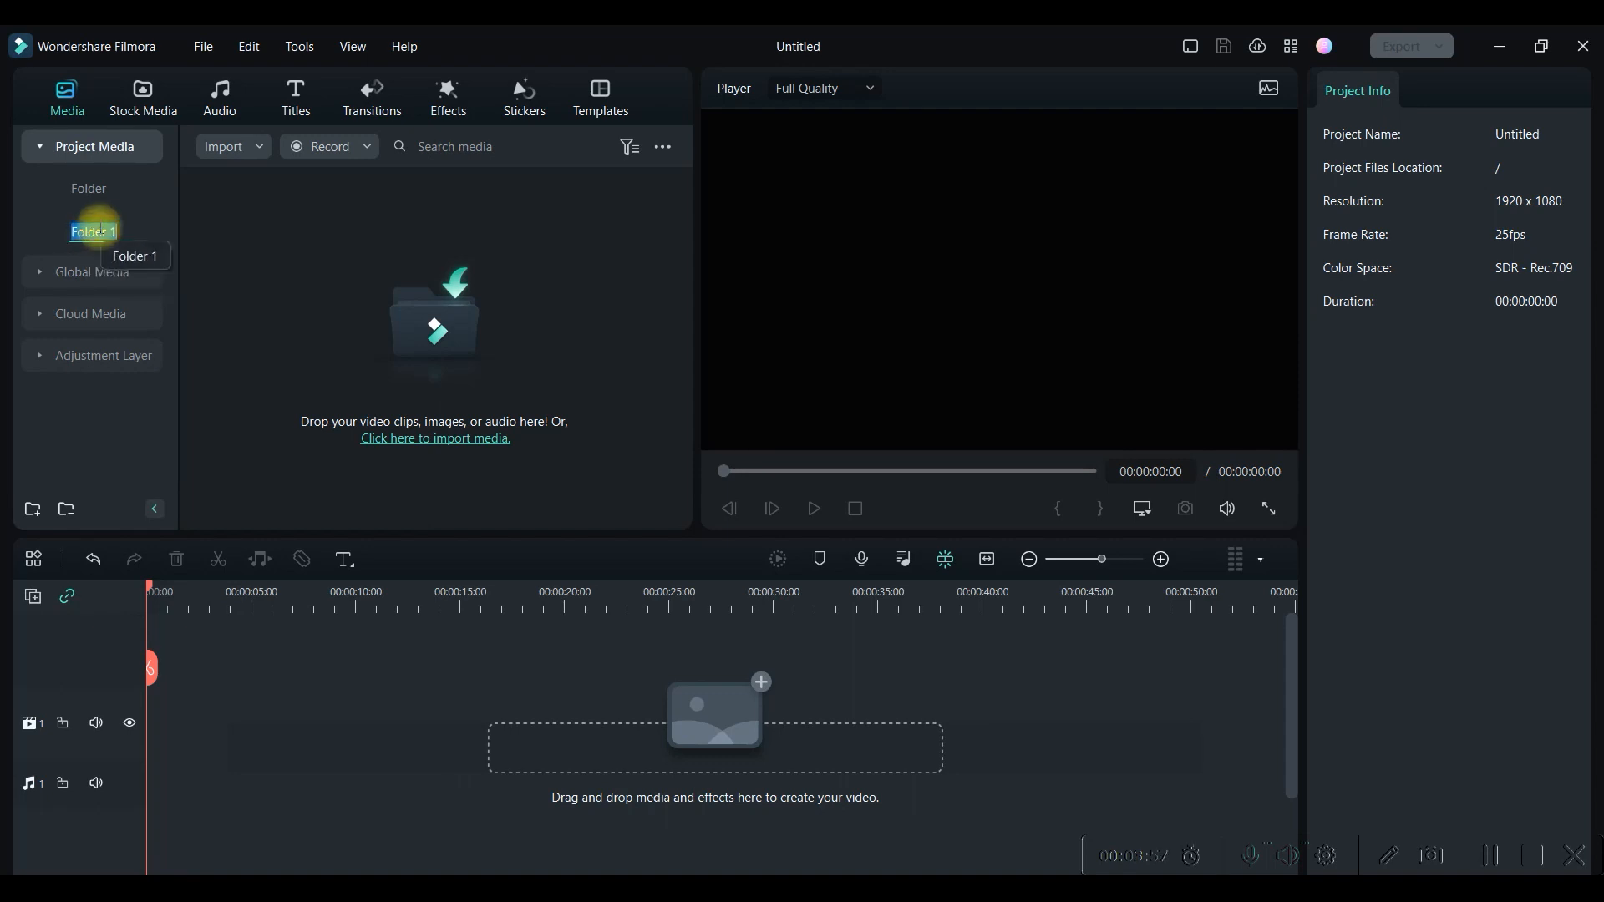
Import Beach - 3998.mp4, By the Fireplace - TrackTribe.mp3, INTRO.mp4, Mountains - 48873.mp4 and Out Door.mp4 into the new media folder.
{"action": "left_click", "coordinate": [214, 153]}
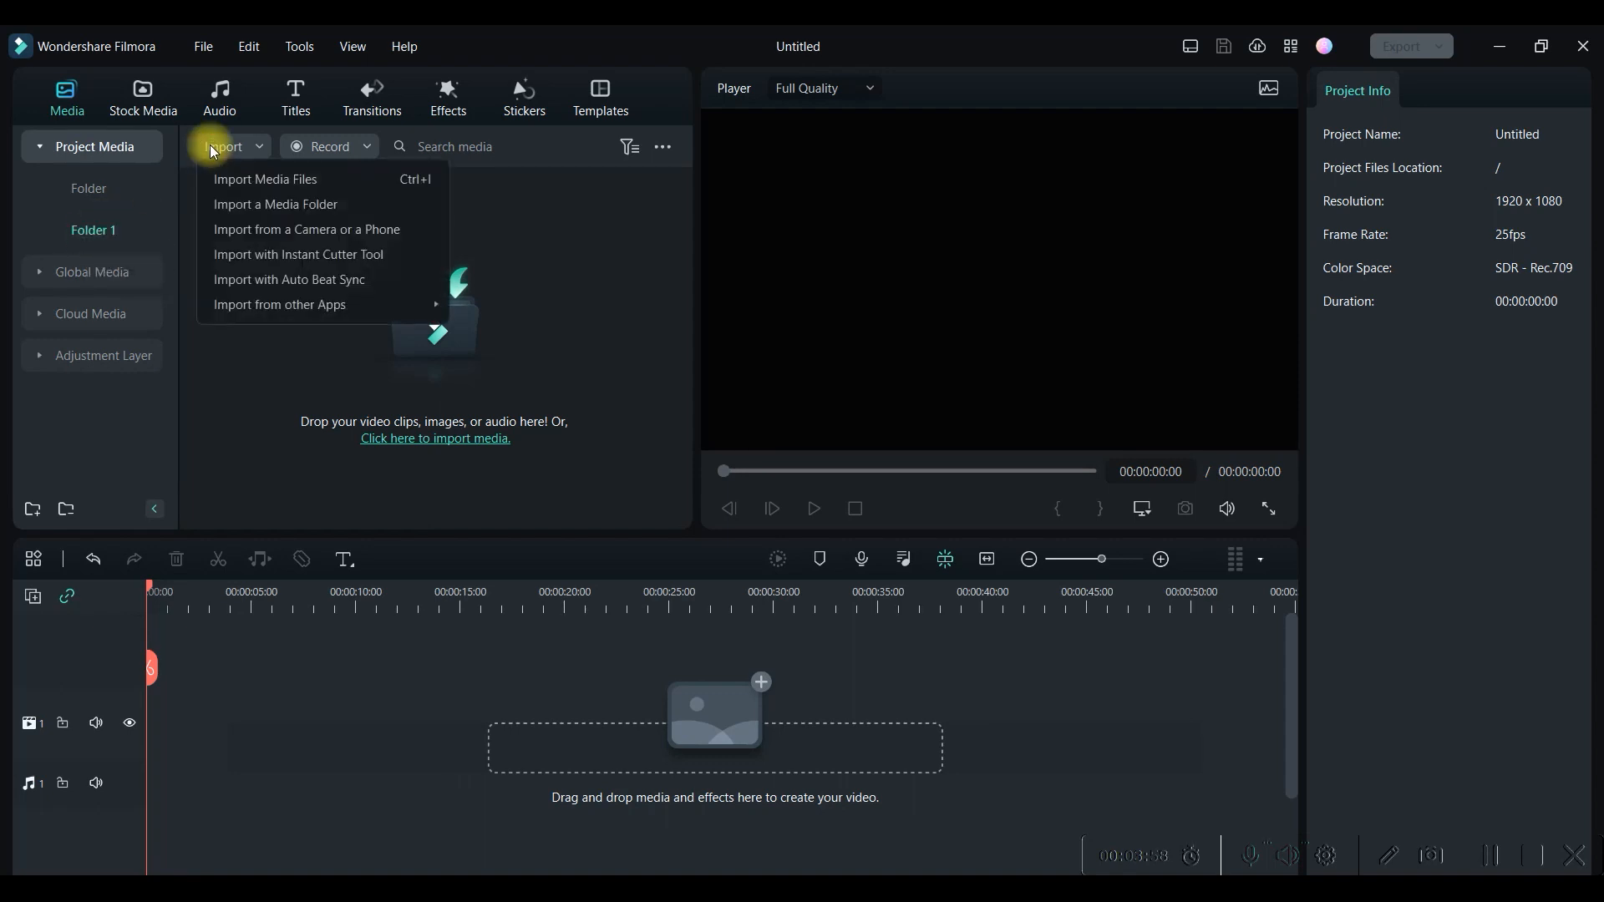
{"action": "left_click", "coordinate": [302, 189]}
{"action": "left_click", "coordinate": [275, 209]}
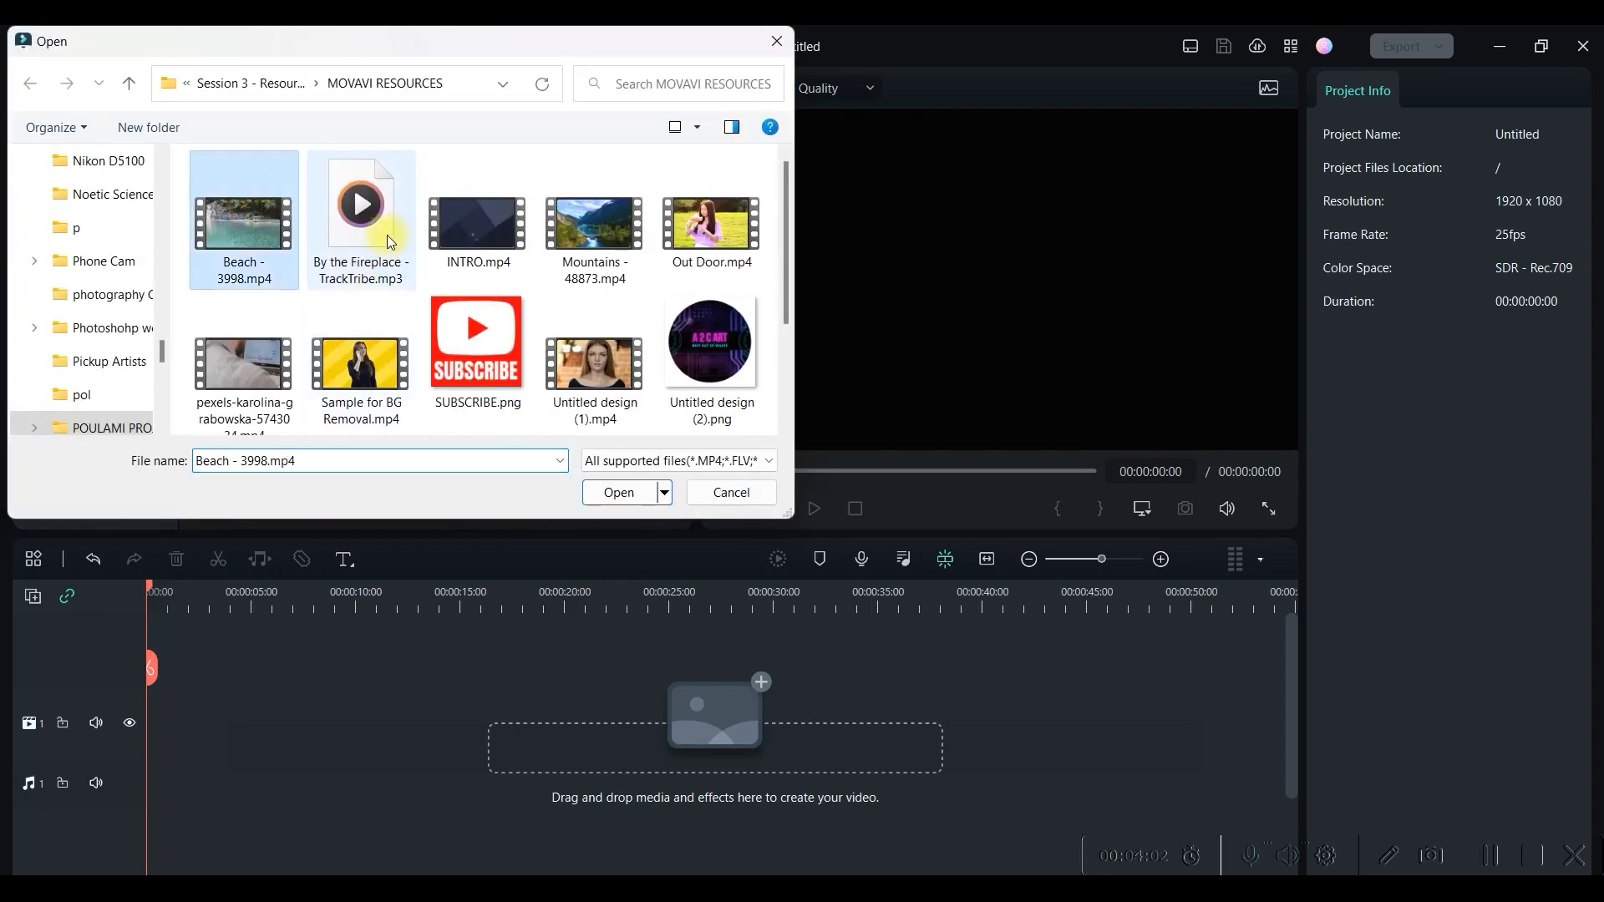
{"action": "left_click", "coordinate": [452, 209], "text": "shift"}
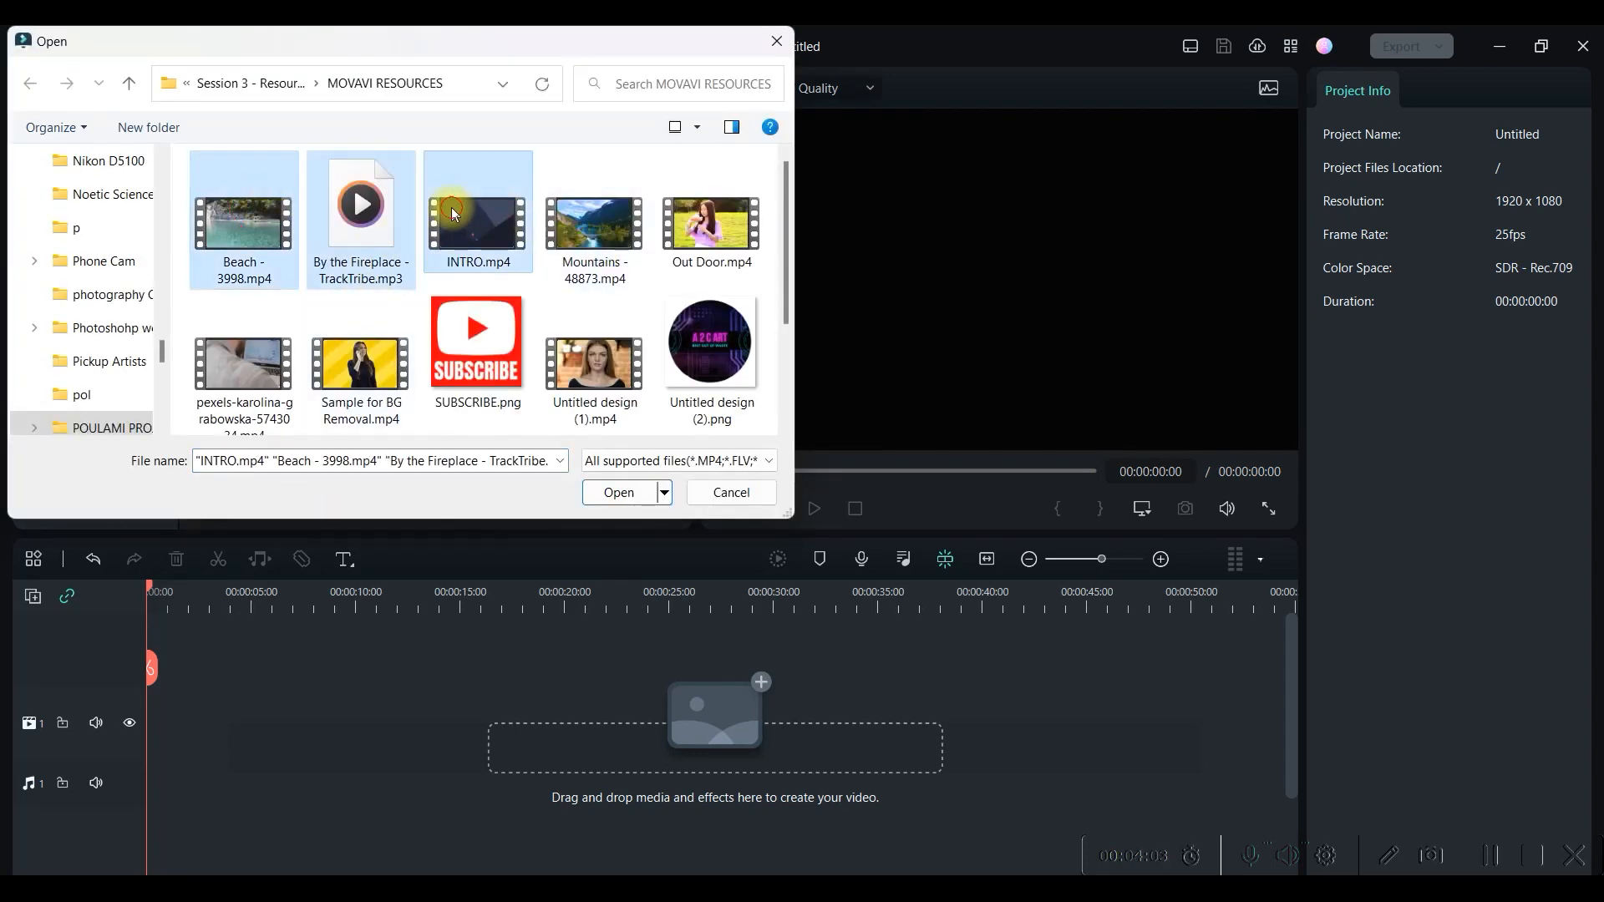
{"action": "left_click", "coordinate": [259, 222]}
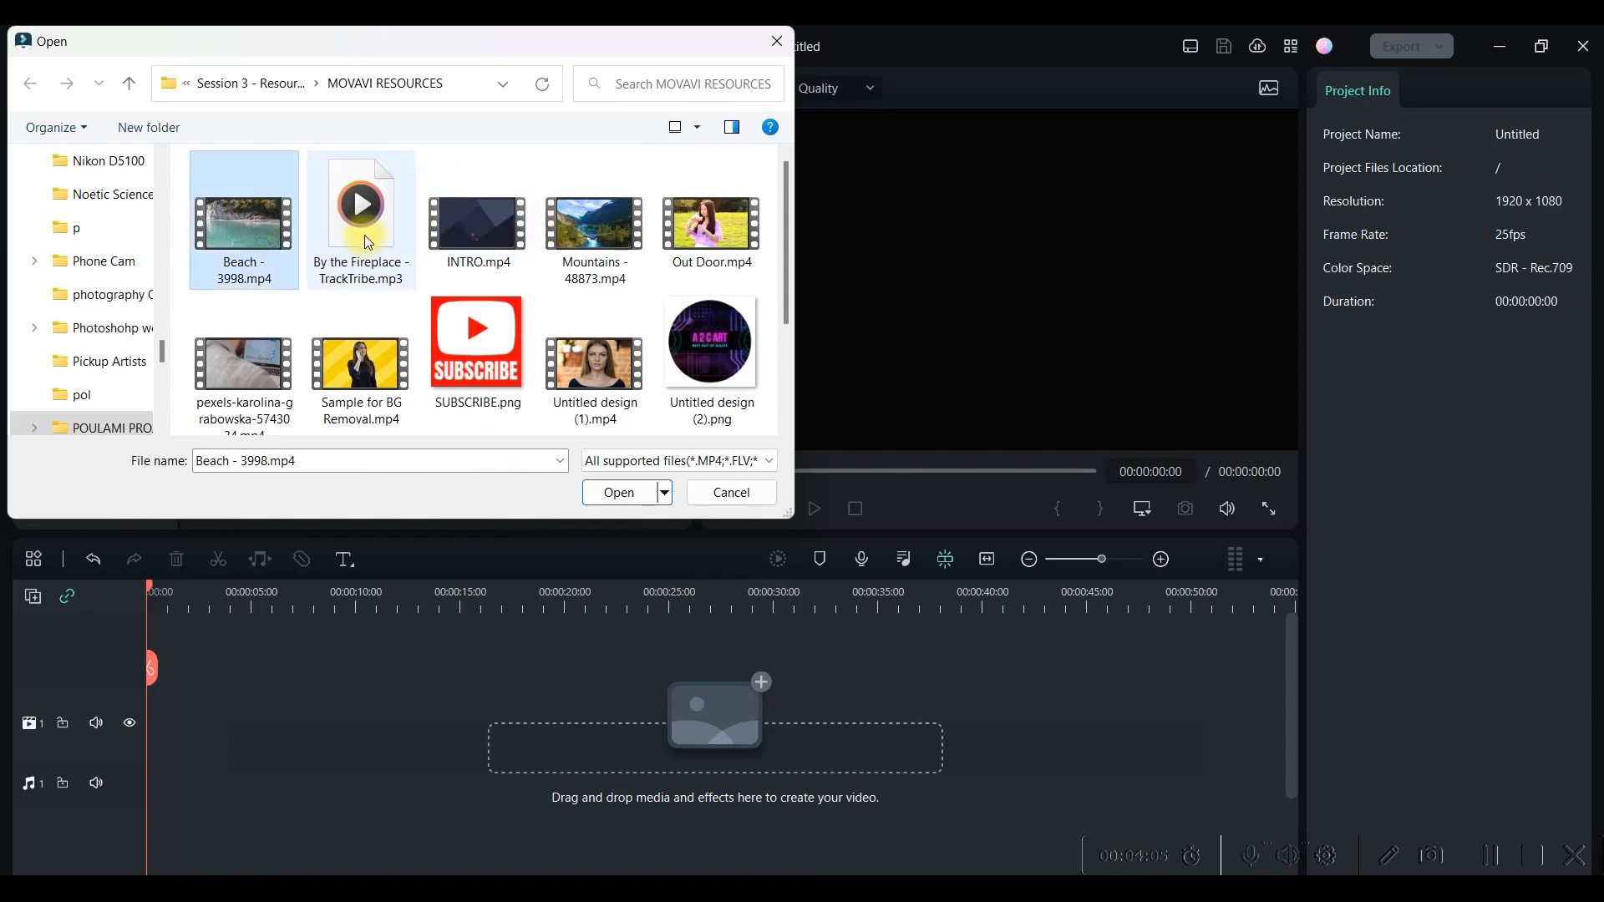
{"action": "left_click", "coordinate": [711, 242], "text": "shift"}
{"action": "left_click", "coordinate": [623, 492]}
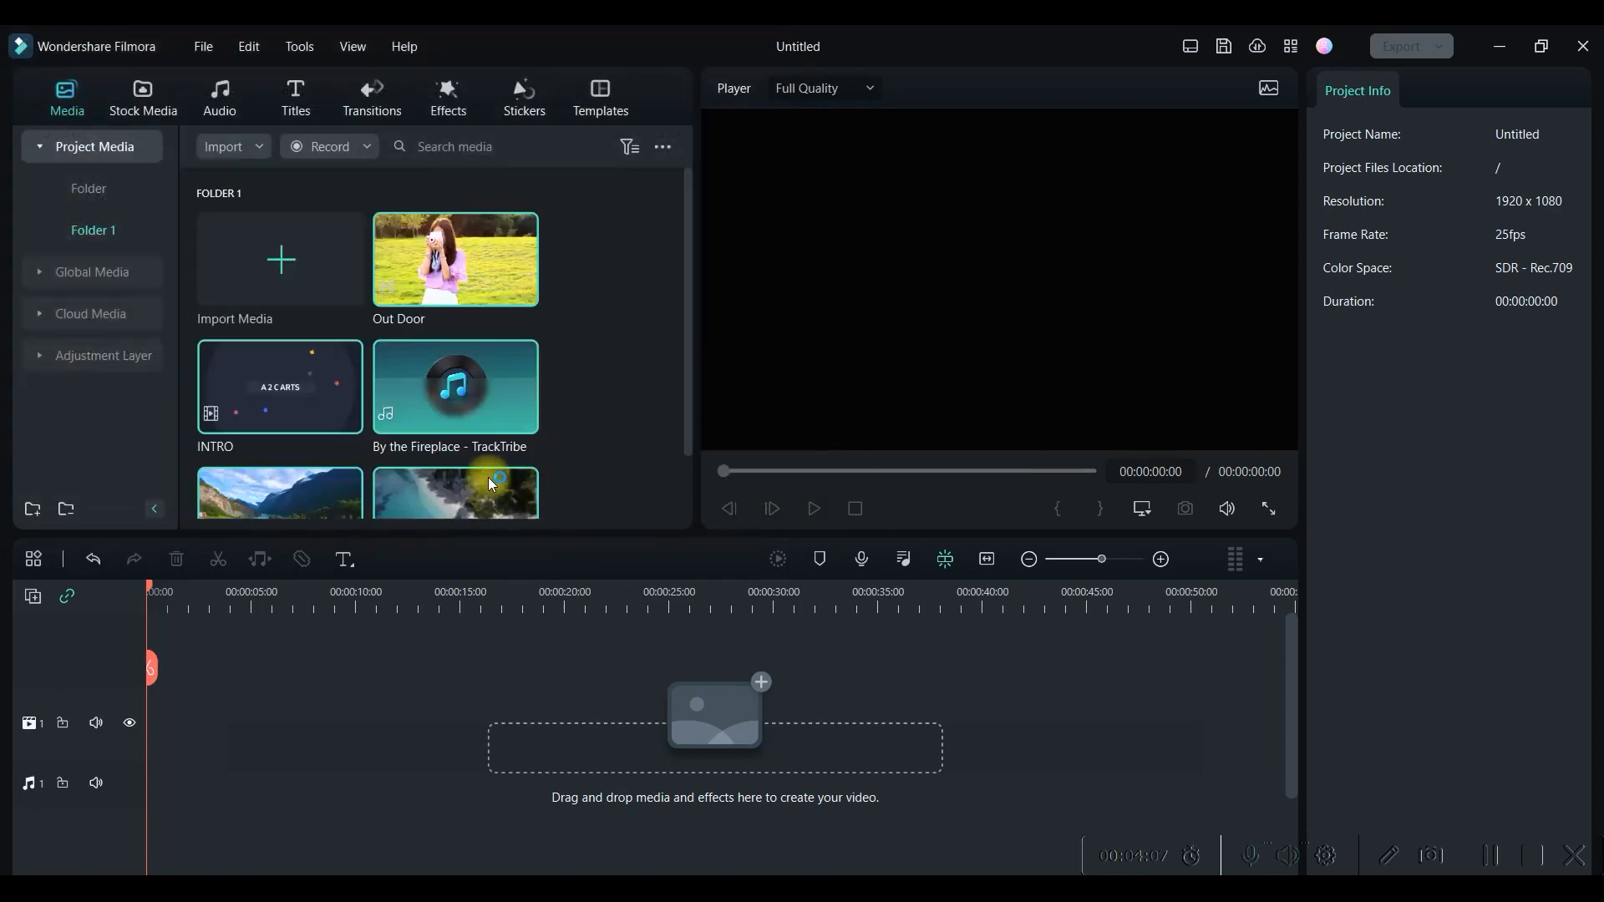
{"action": "left_click", "coordinate": [617, 313]}
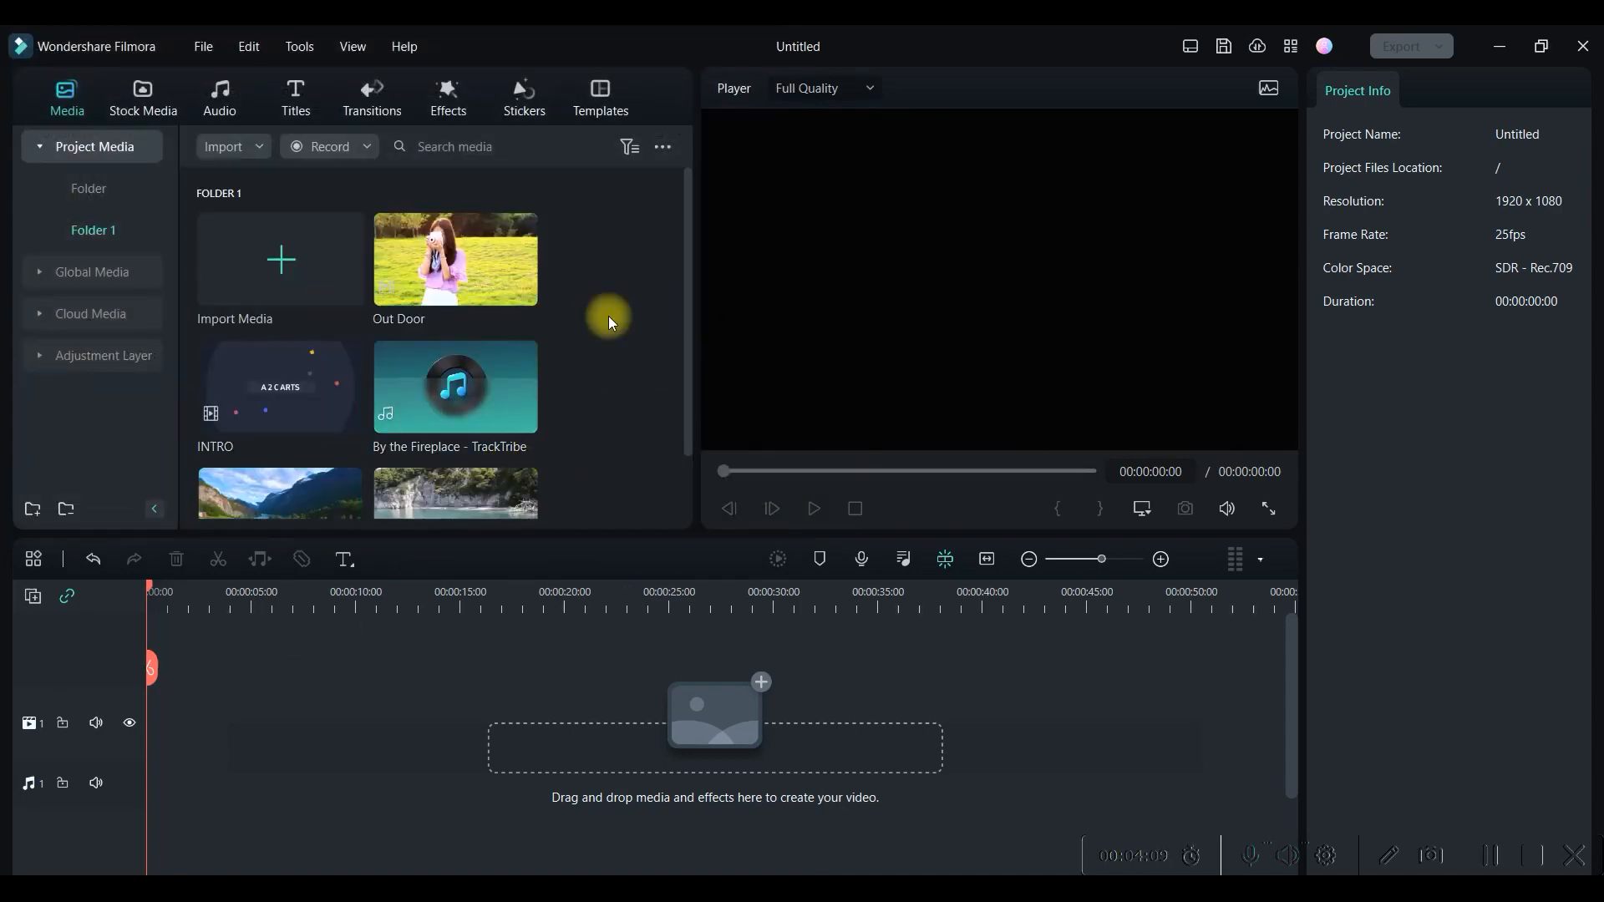
{"action": "scroll", "coordinate": [557, 376], "scroll_direction": "down", "scroll_amount": 1}
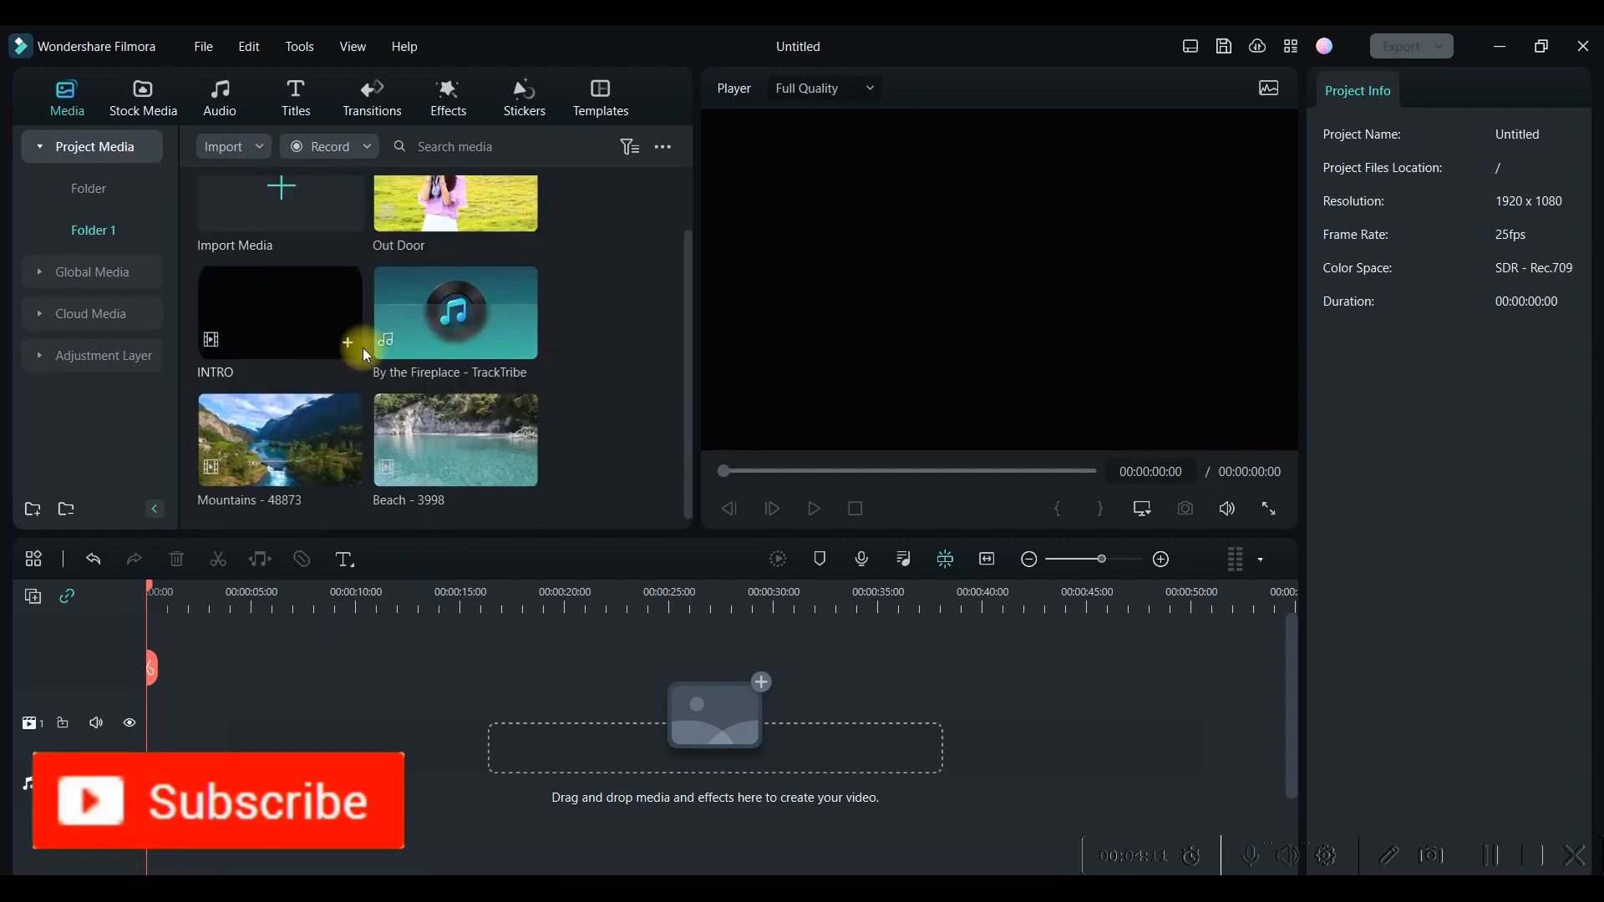
Look through the global media and the stock media sources, including favorites, Filmstock's solid color, gradient and green screen categories, and Pexels.
{"action": "left_click", "coordinate": [105, 271]}
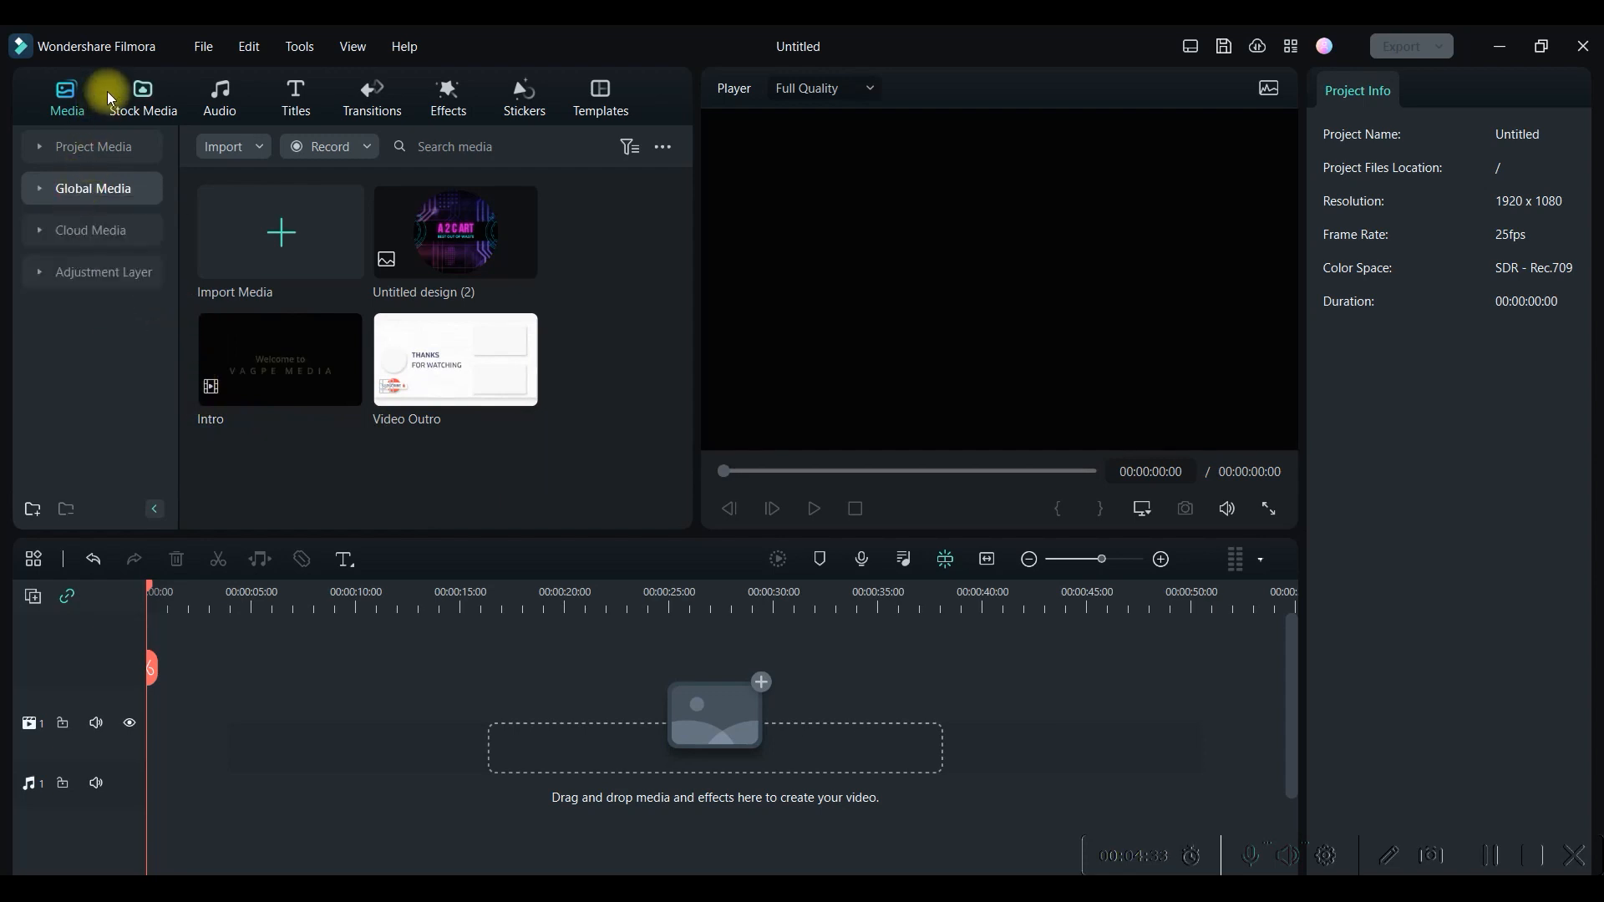
{"action": "left_click", "coordinate": [143, 95]}
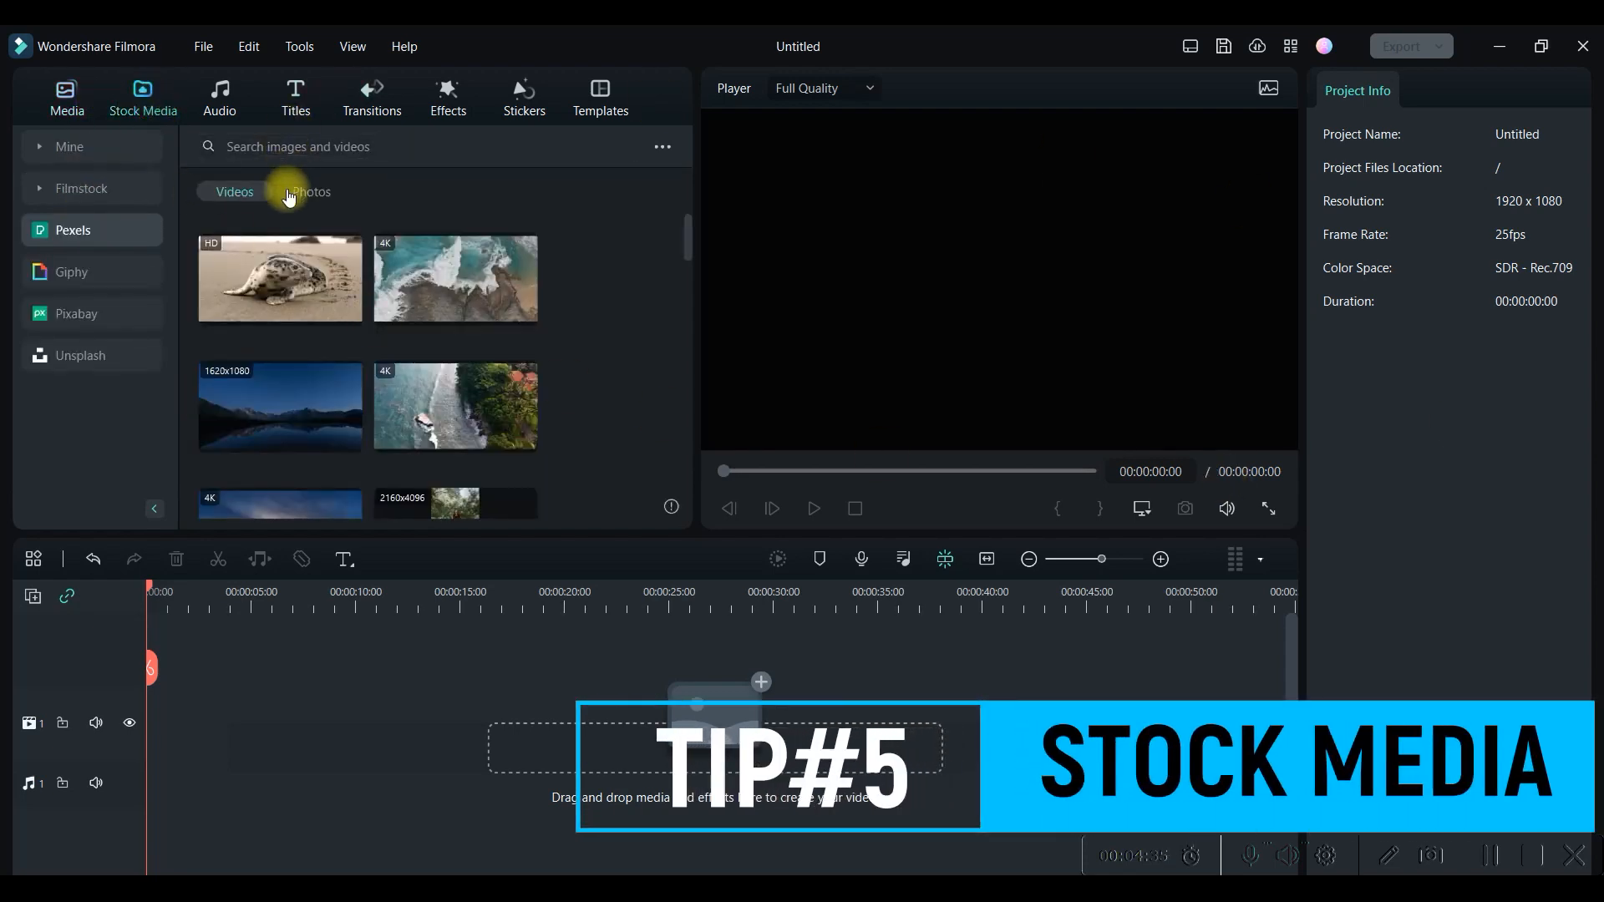
{"action": "left_click", "coordinate": [76, 143]}
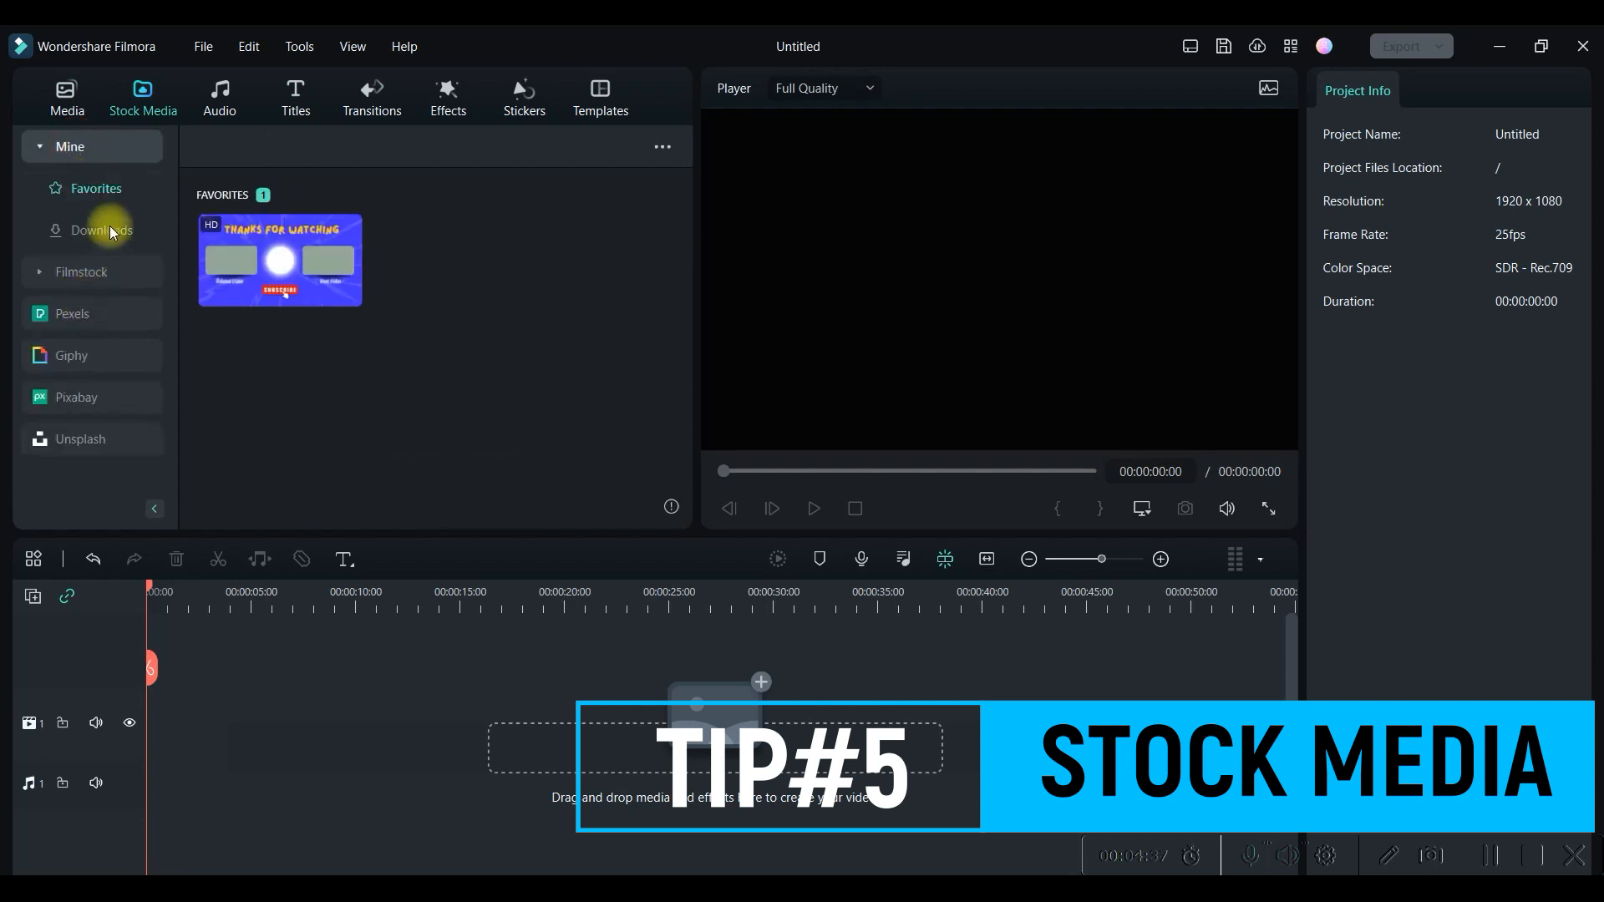
{"action": "left_click", "coordinate": [104, 269]}
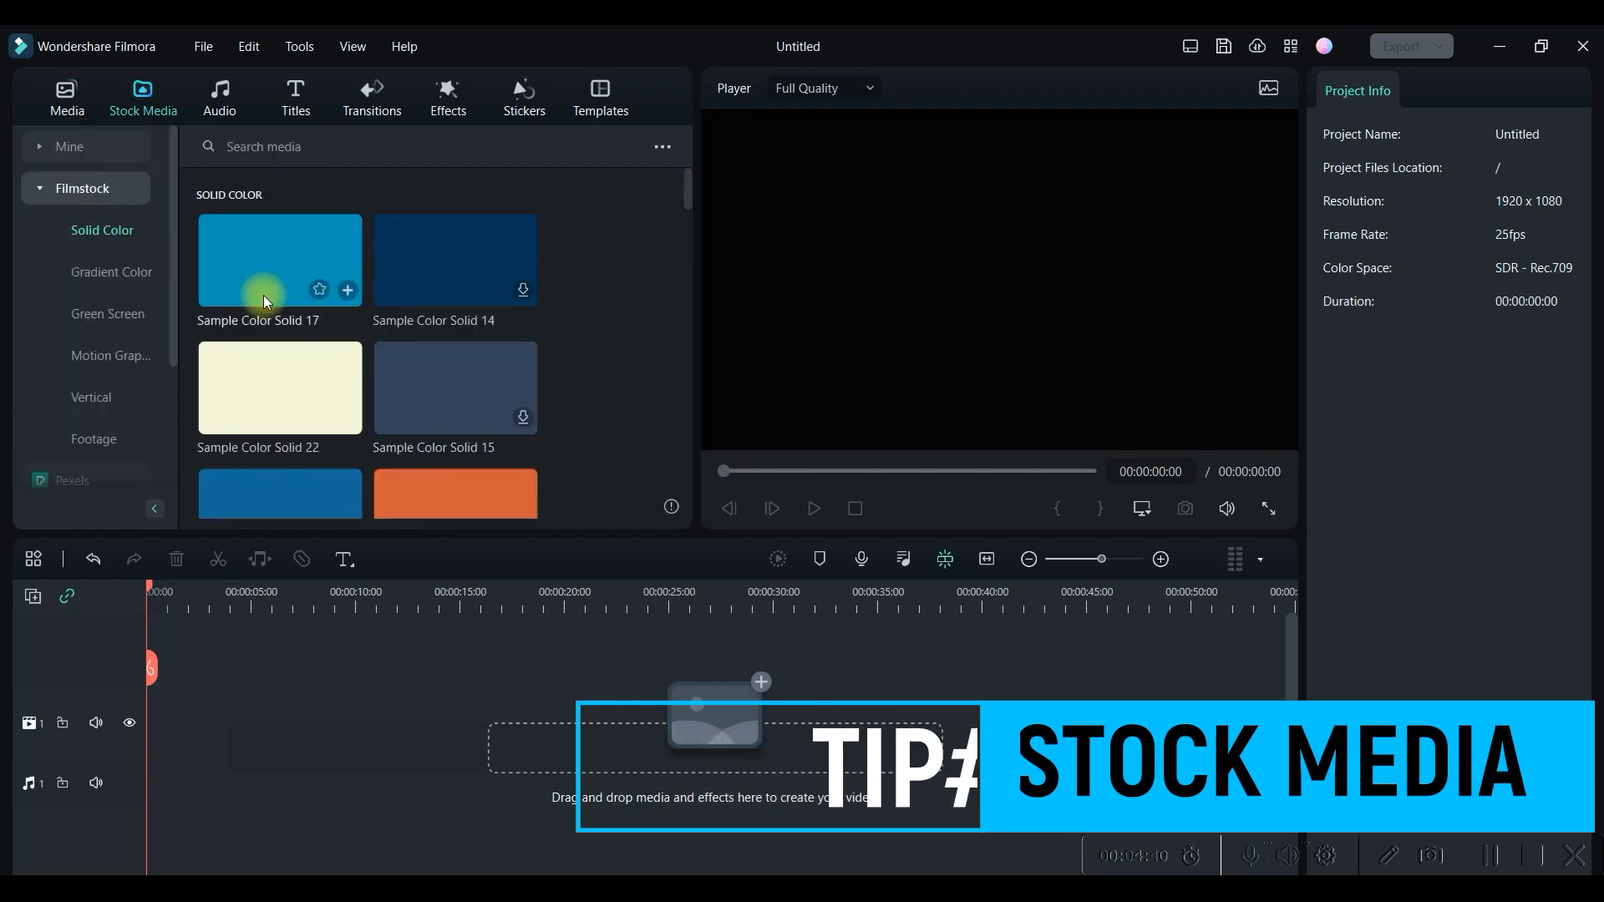
{"action": "left_click", "coordinate": [109, 269]}
{"action": "left_click", "coordinate": [109, 319]}
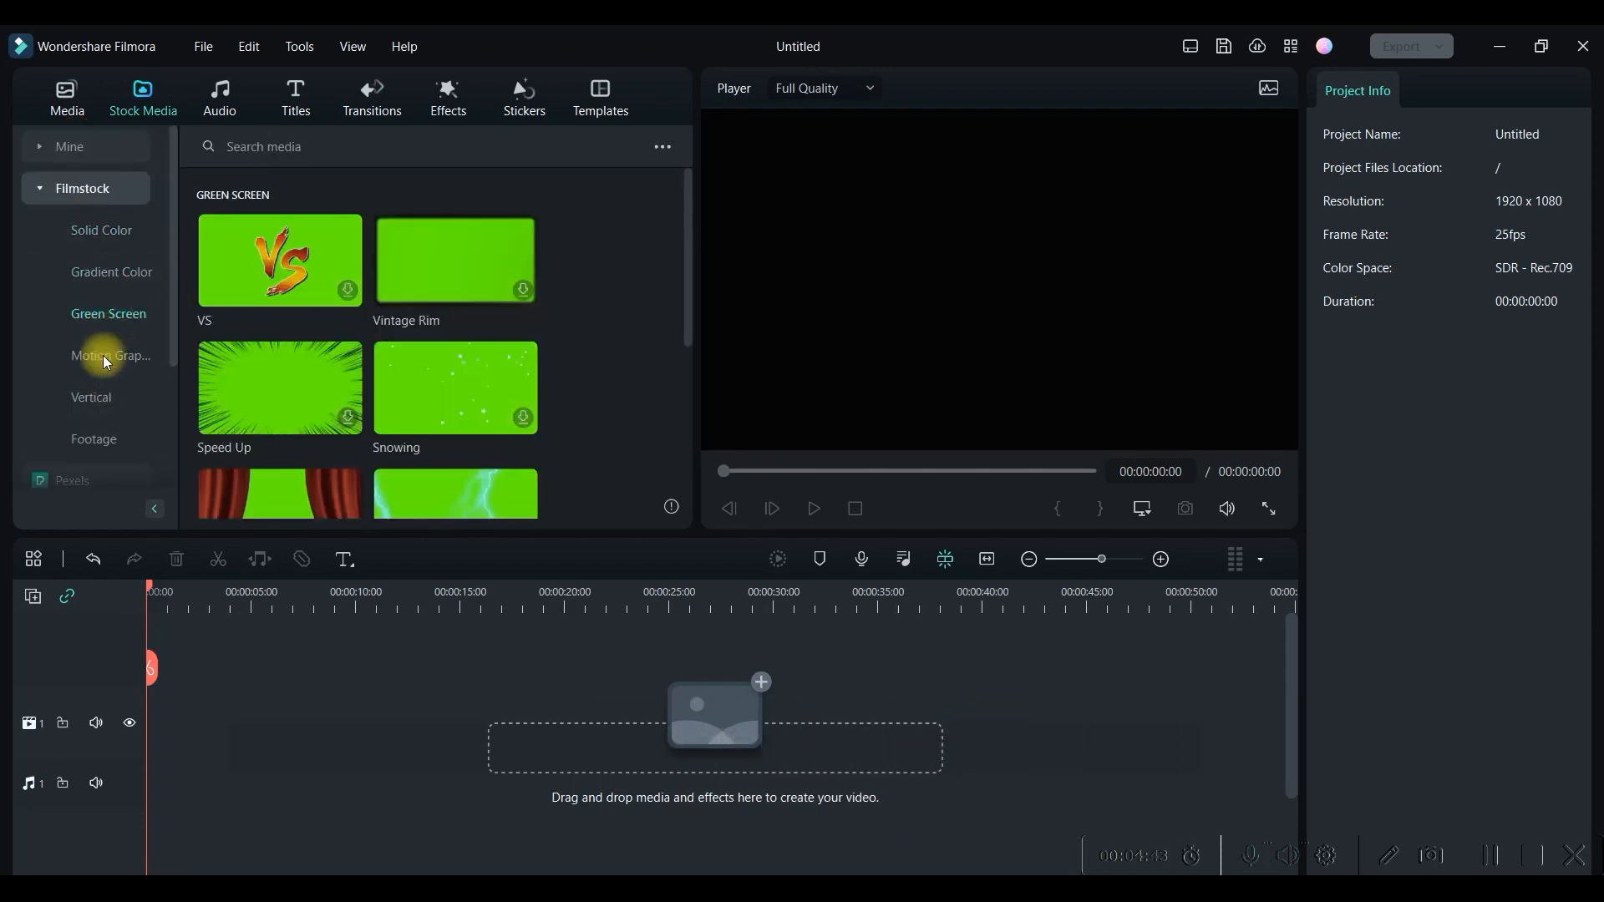
{"action": "left_click", "coordinate": [81, 201]}
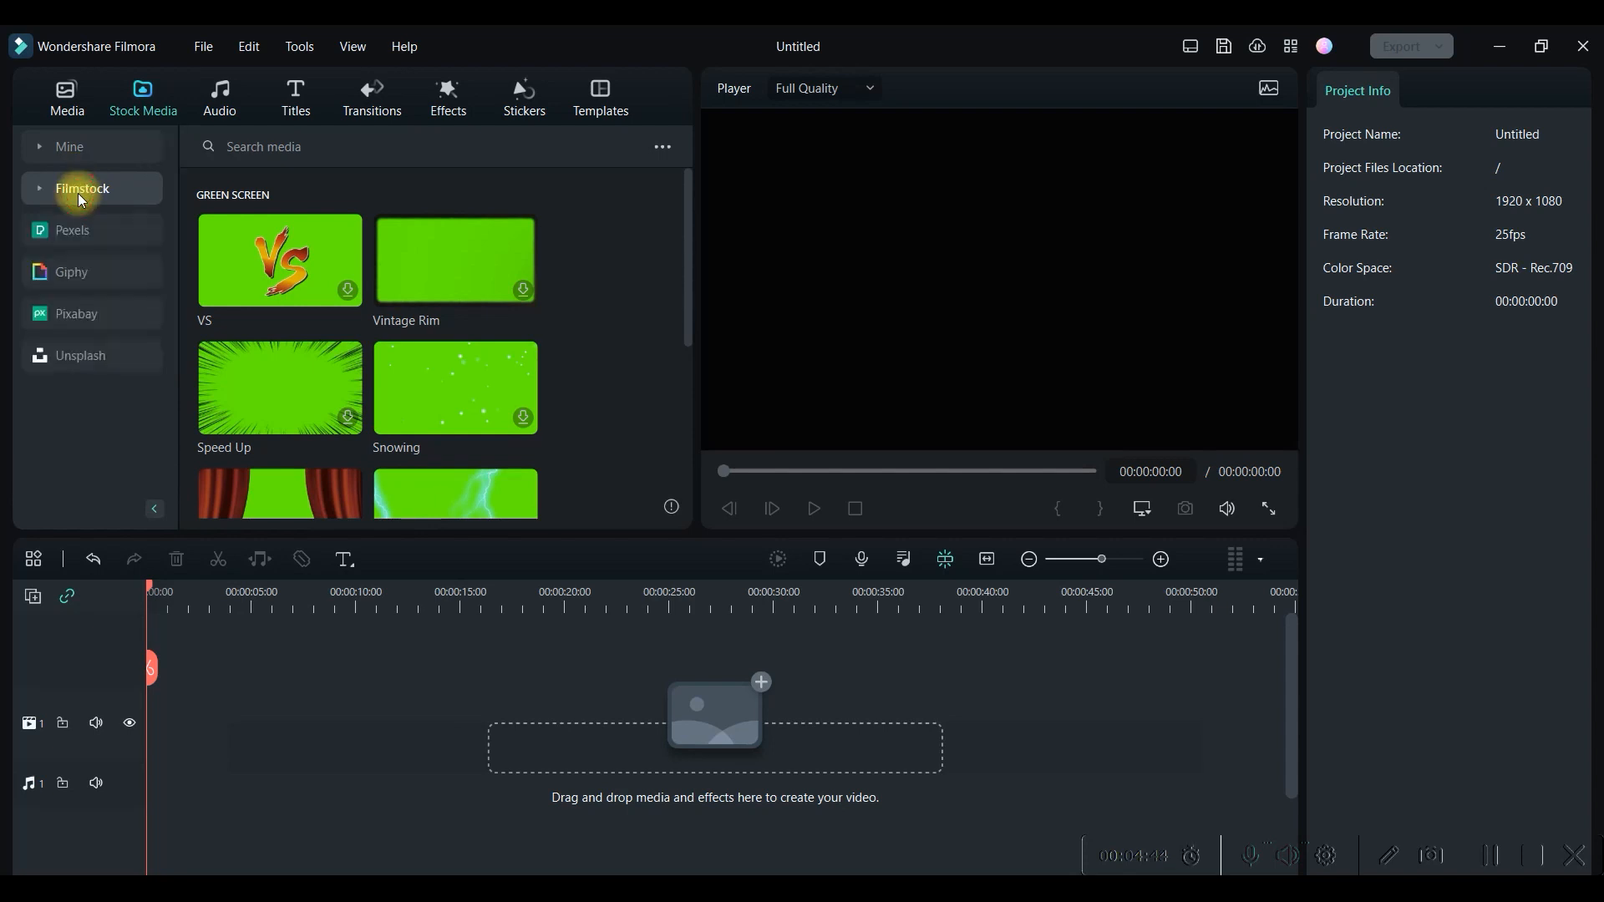
{"action": "left_click", "coordinate": [118, 232]}
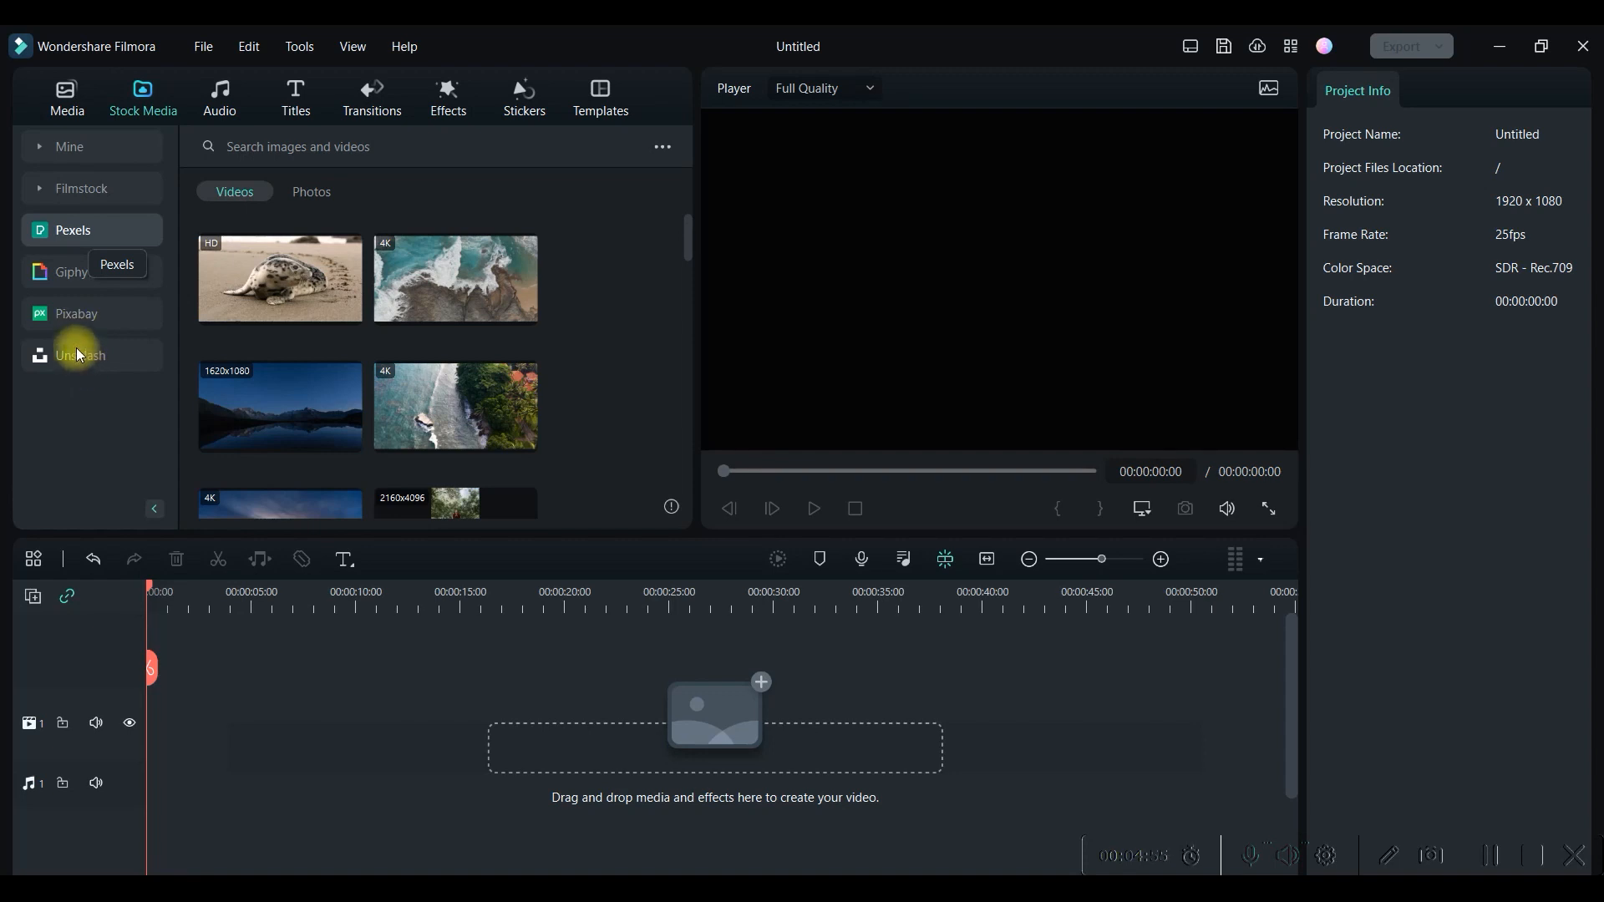
Filter the stock audio to free tracks and look through the Love music category.
{"action": "left_click", "coordinate": [219, 83]}
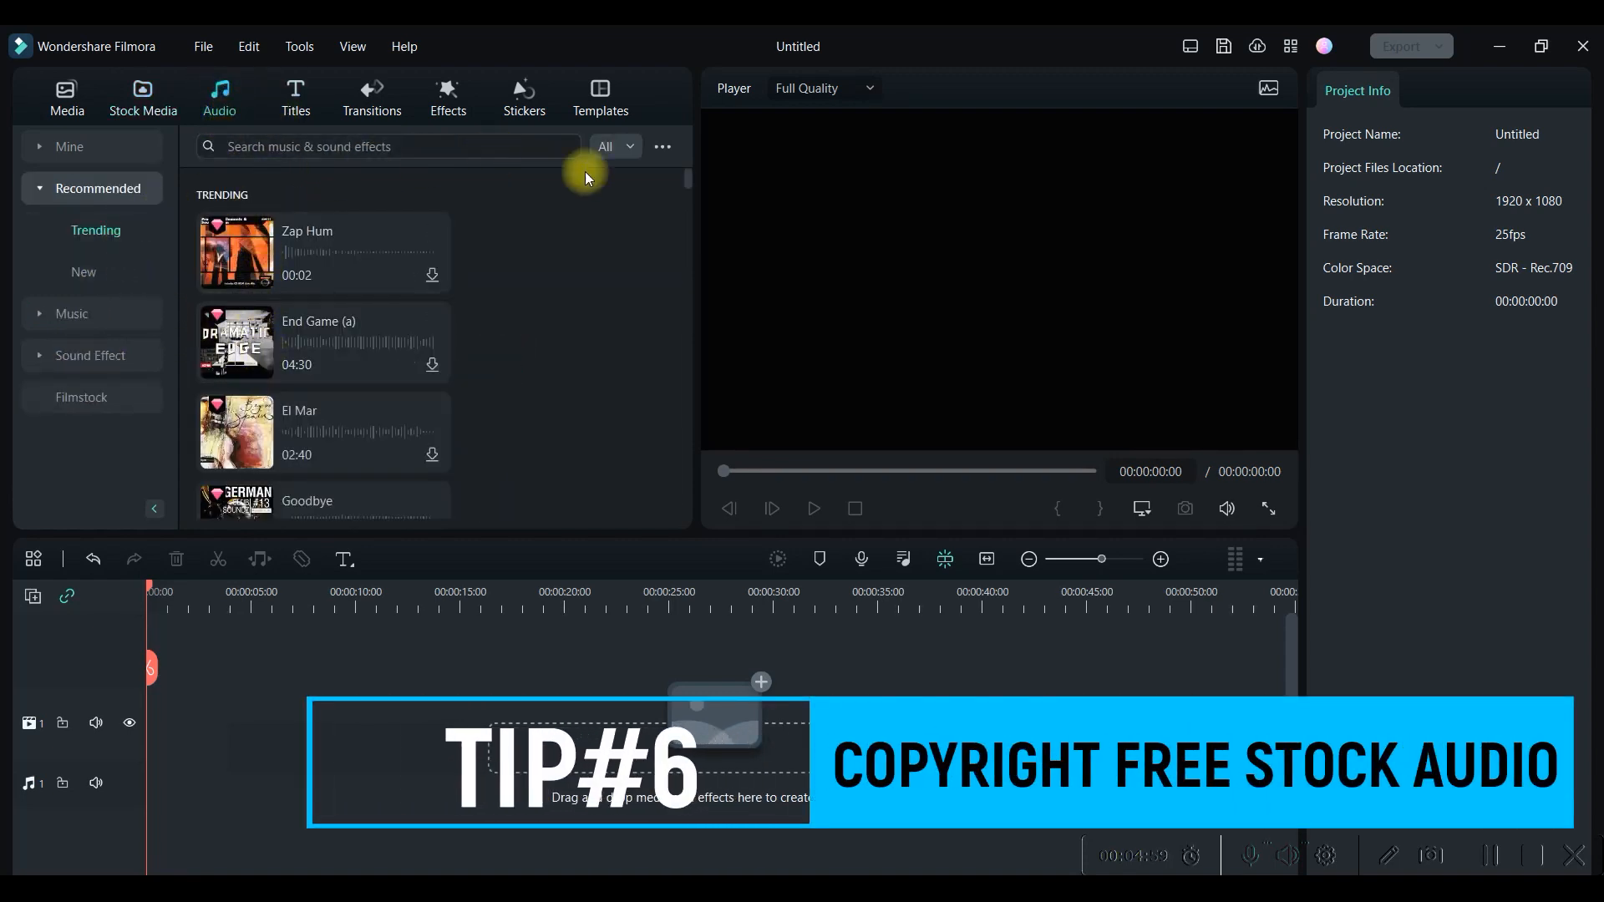
{"action": "left_click", "coordinate": [631, 147]}
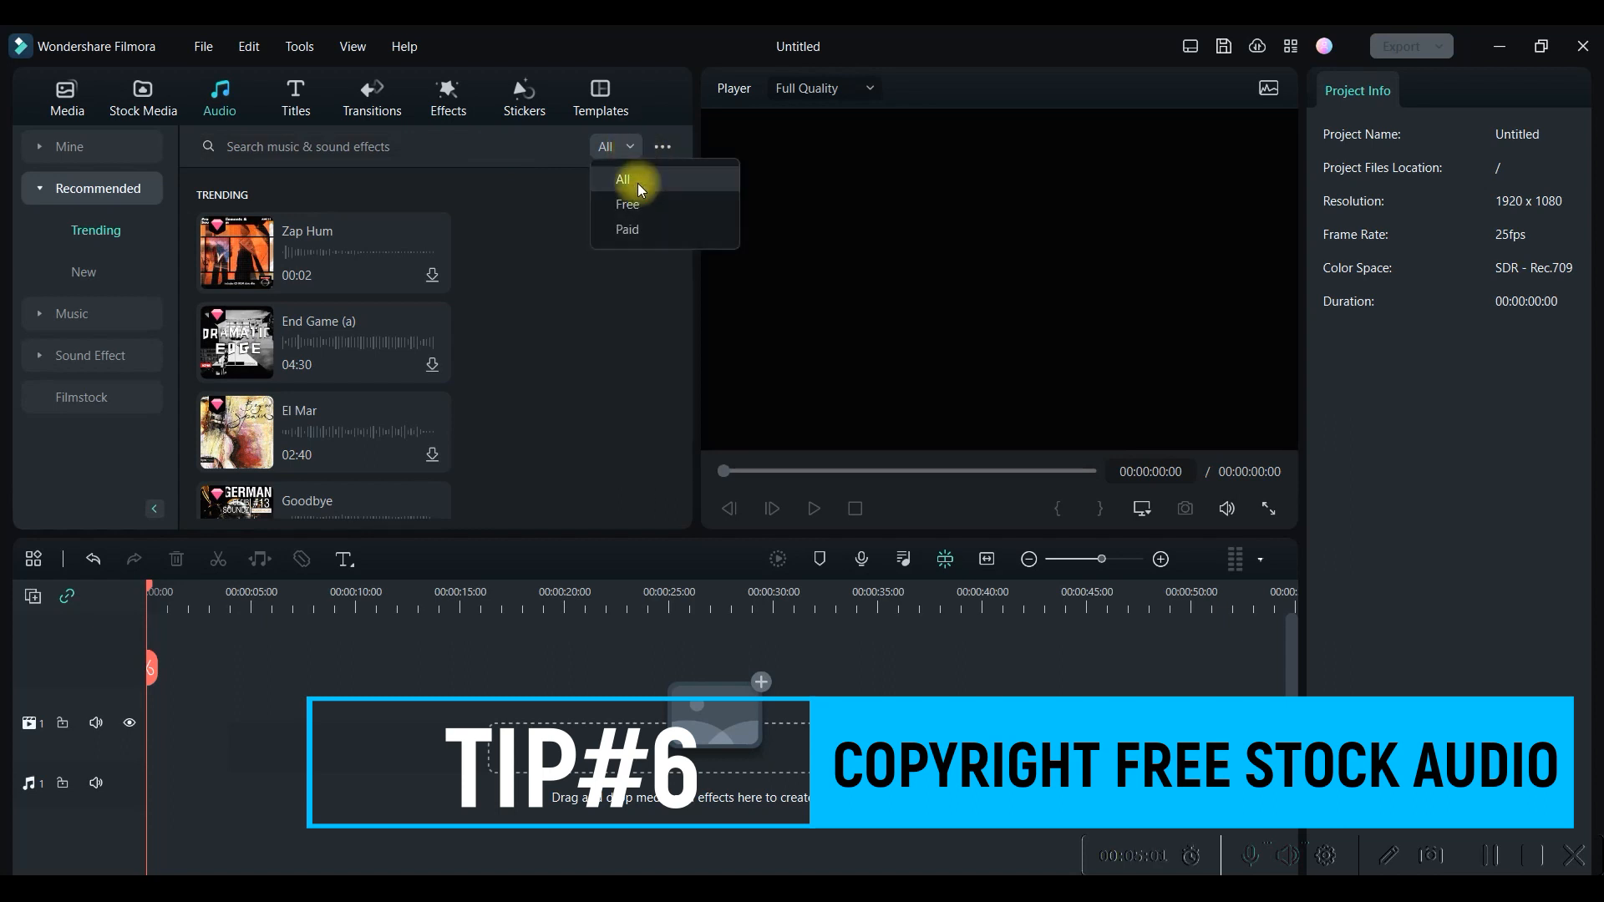
{"action": "left_click", "coordinate": [636, 202]}
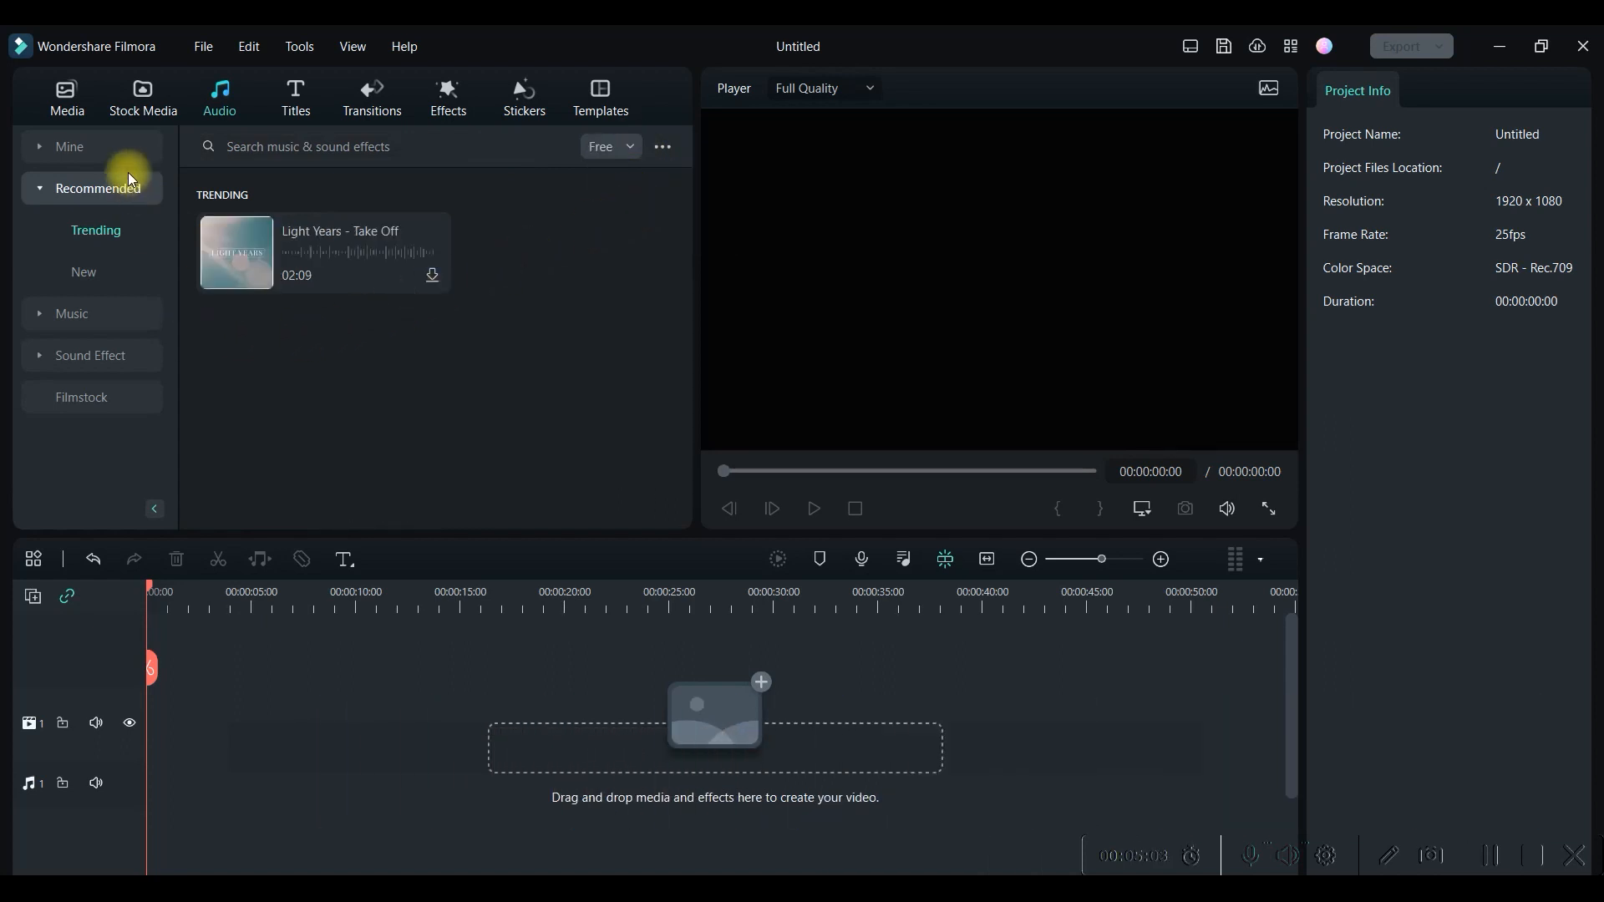
{"action": "left_click", "coordinate": [79, 313]}
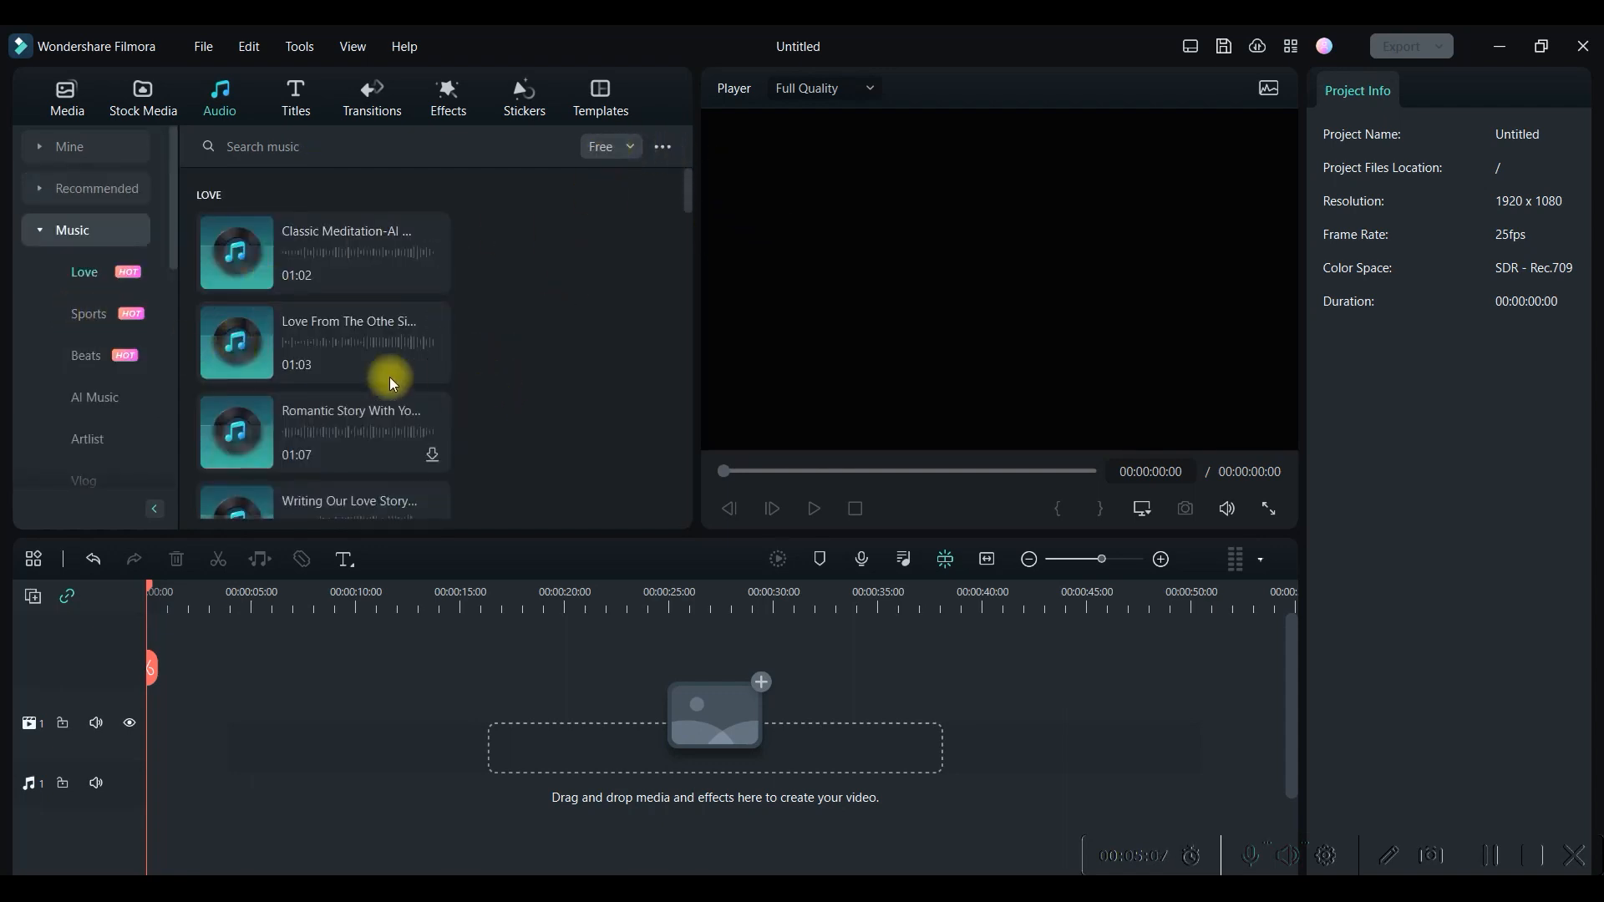
{"action": "scroll", "coordinate": [394, 351], "scroll_direction": "down", "scroll_amount": 3}
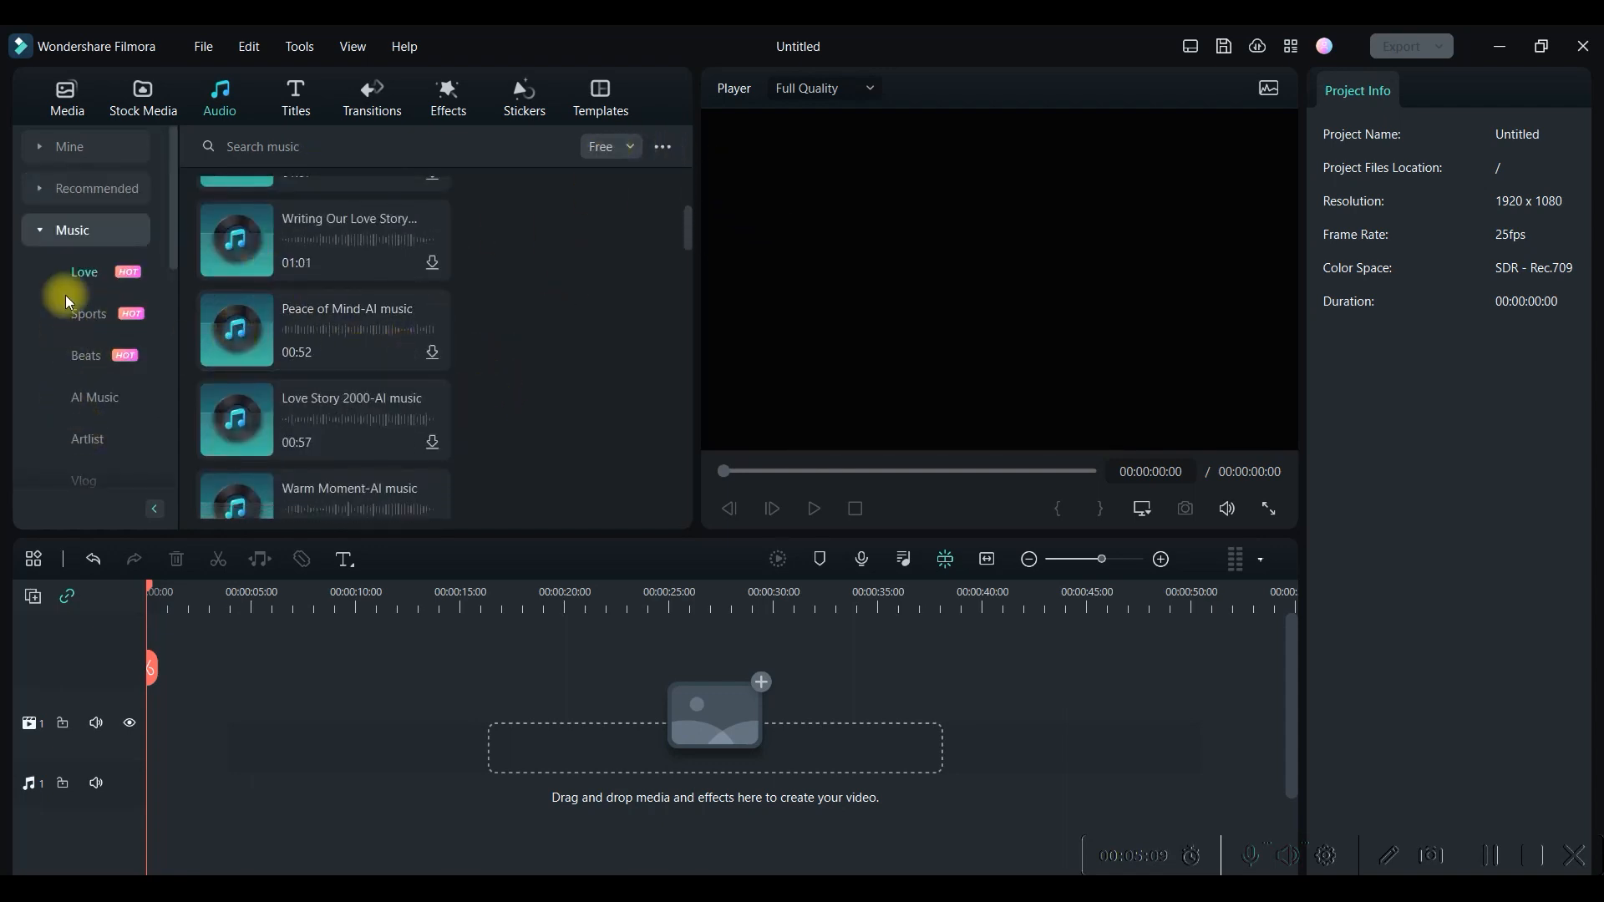
Look through the favorite and downloaded title presets in the personal titles collection.
{"action": "left_click", "coordinate": [298, 98]}
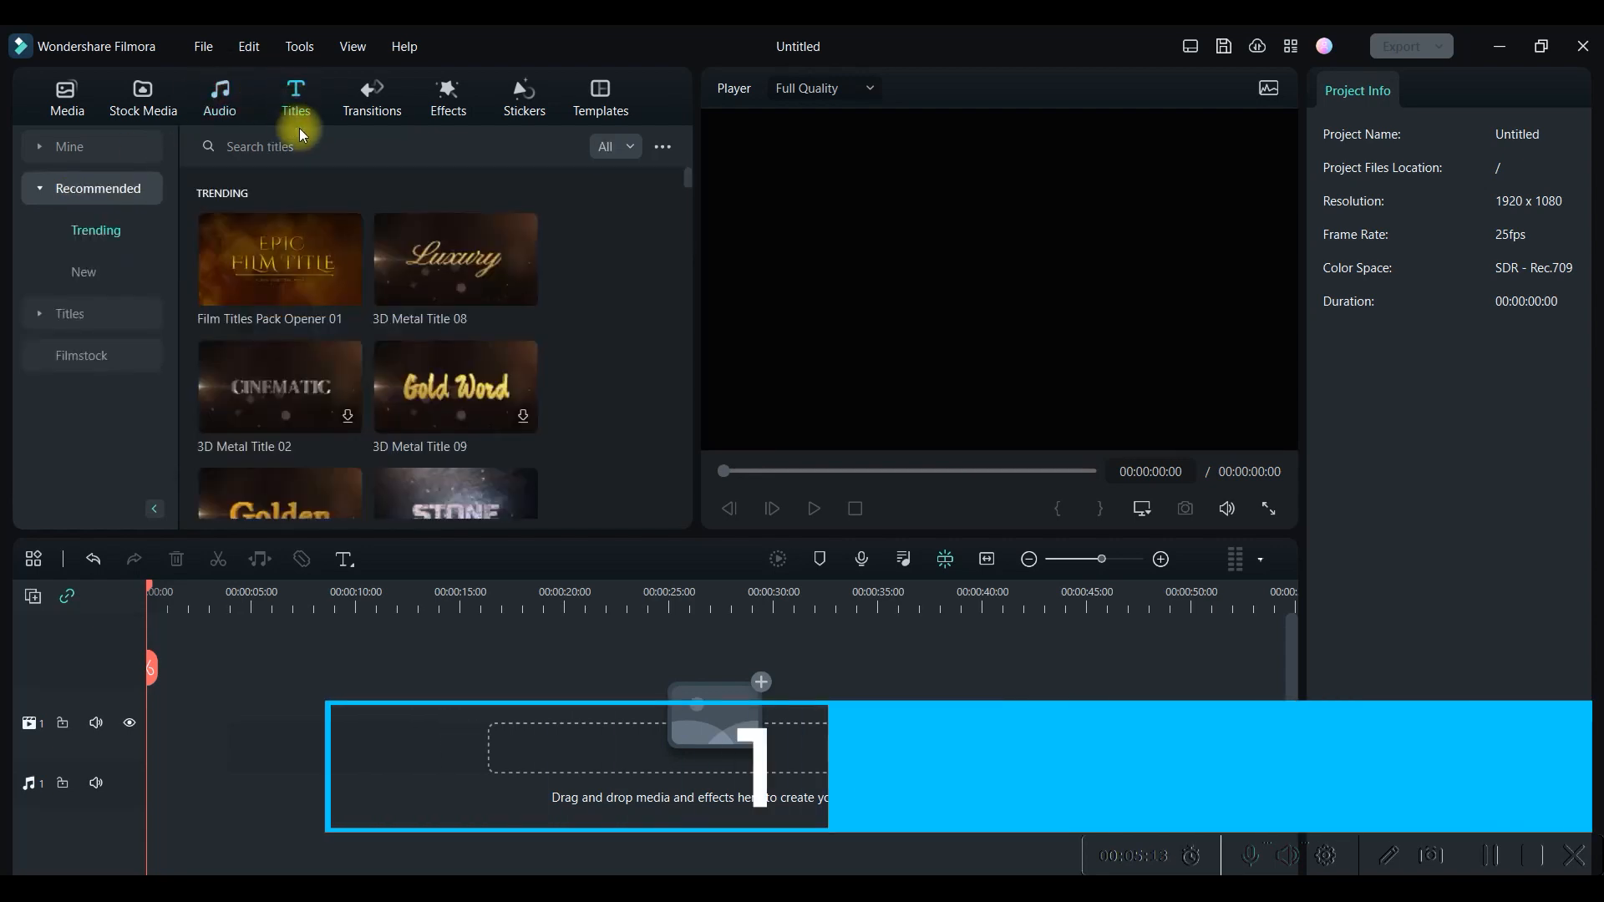
{"action": "left_click", "coordinate": [101, 185]}
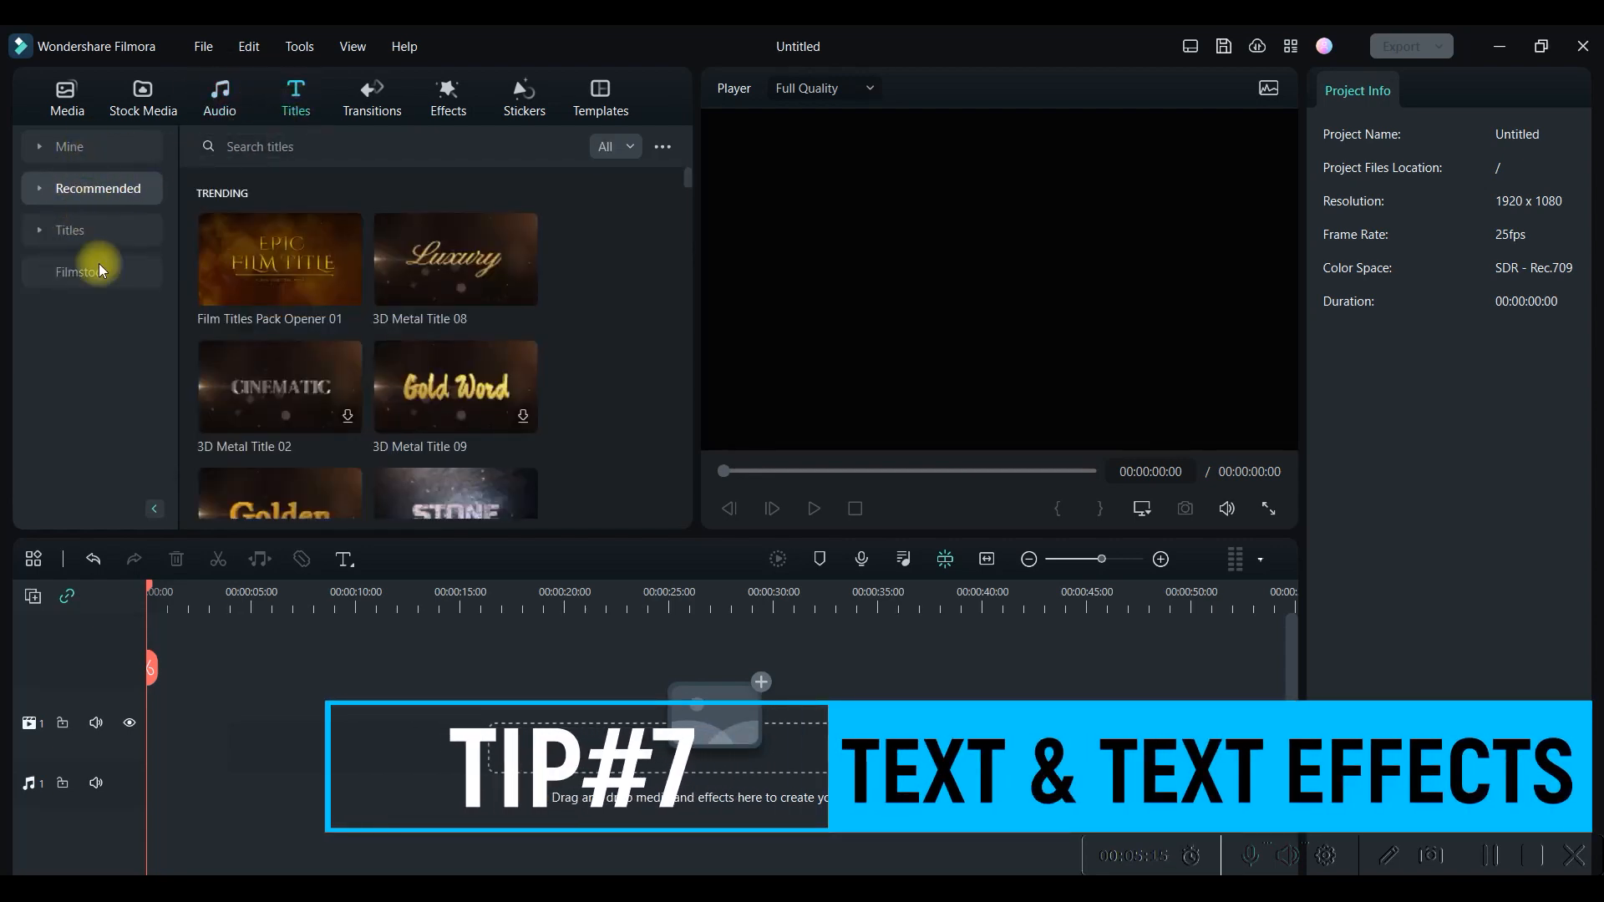
{"action": "left_click", "coordinate": [129, 155]}
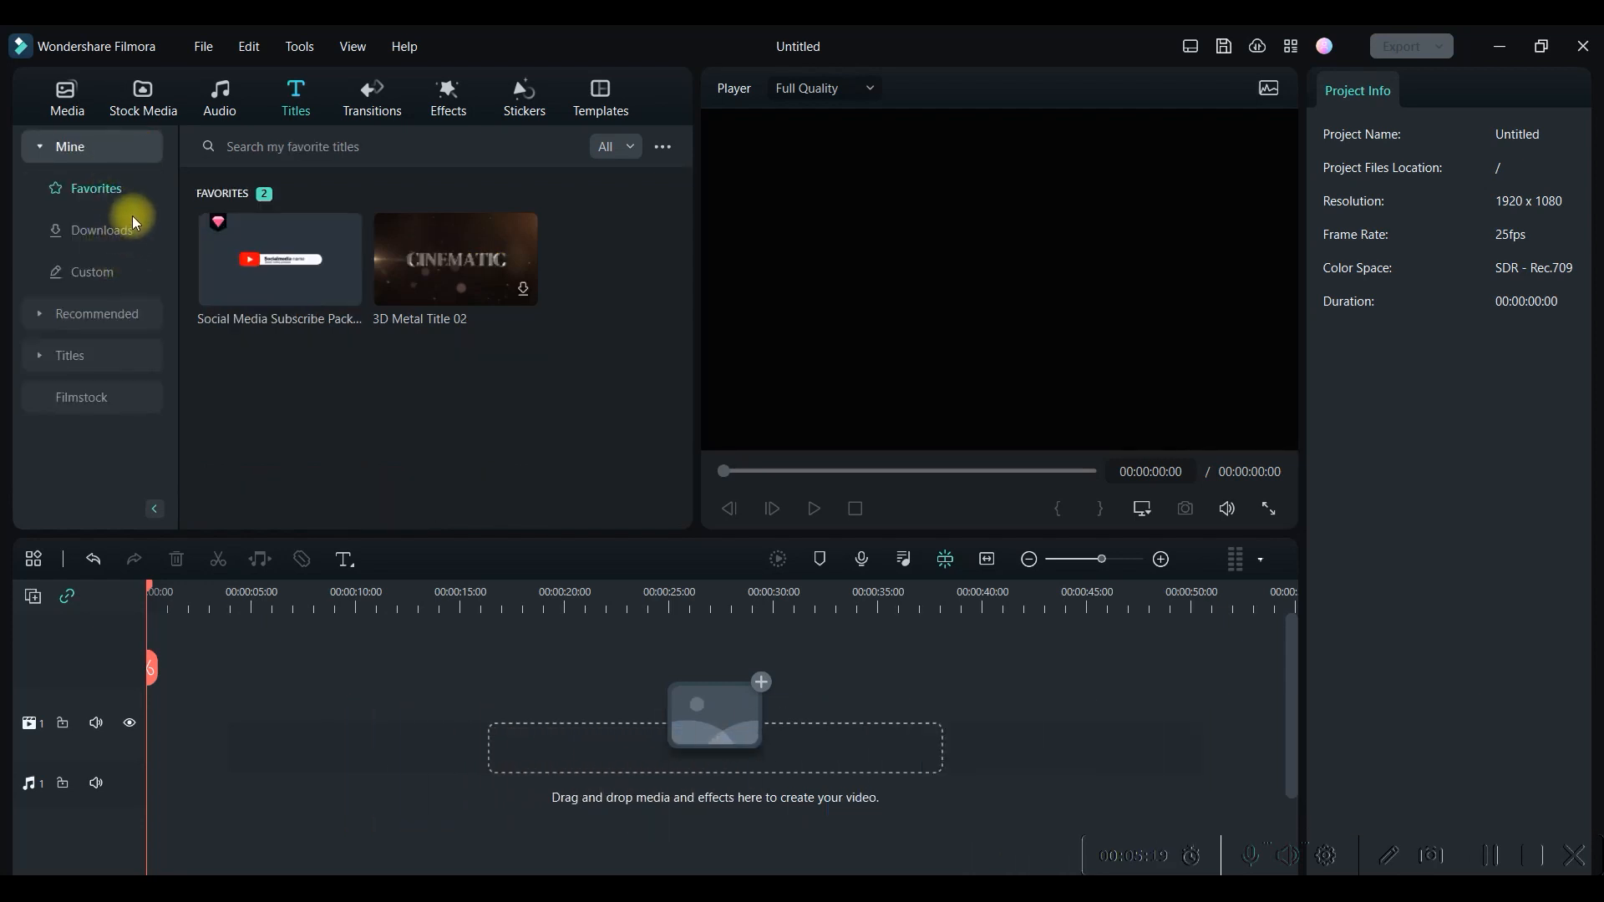
{"action": "left_click", "coordinate": [109, 235]}
{"action": "scroll", "coordinate": [506, 399], "scroll_direction": "down", "scroll_amount": 3}
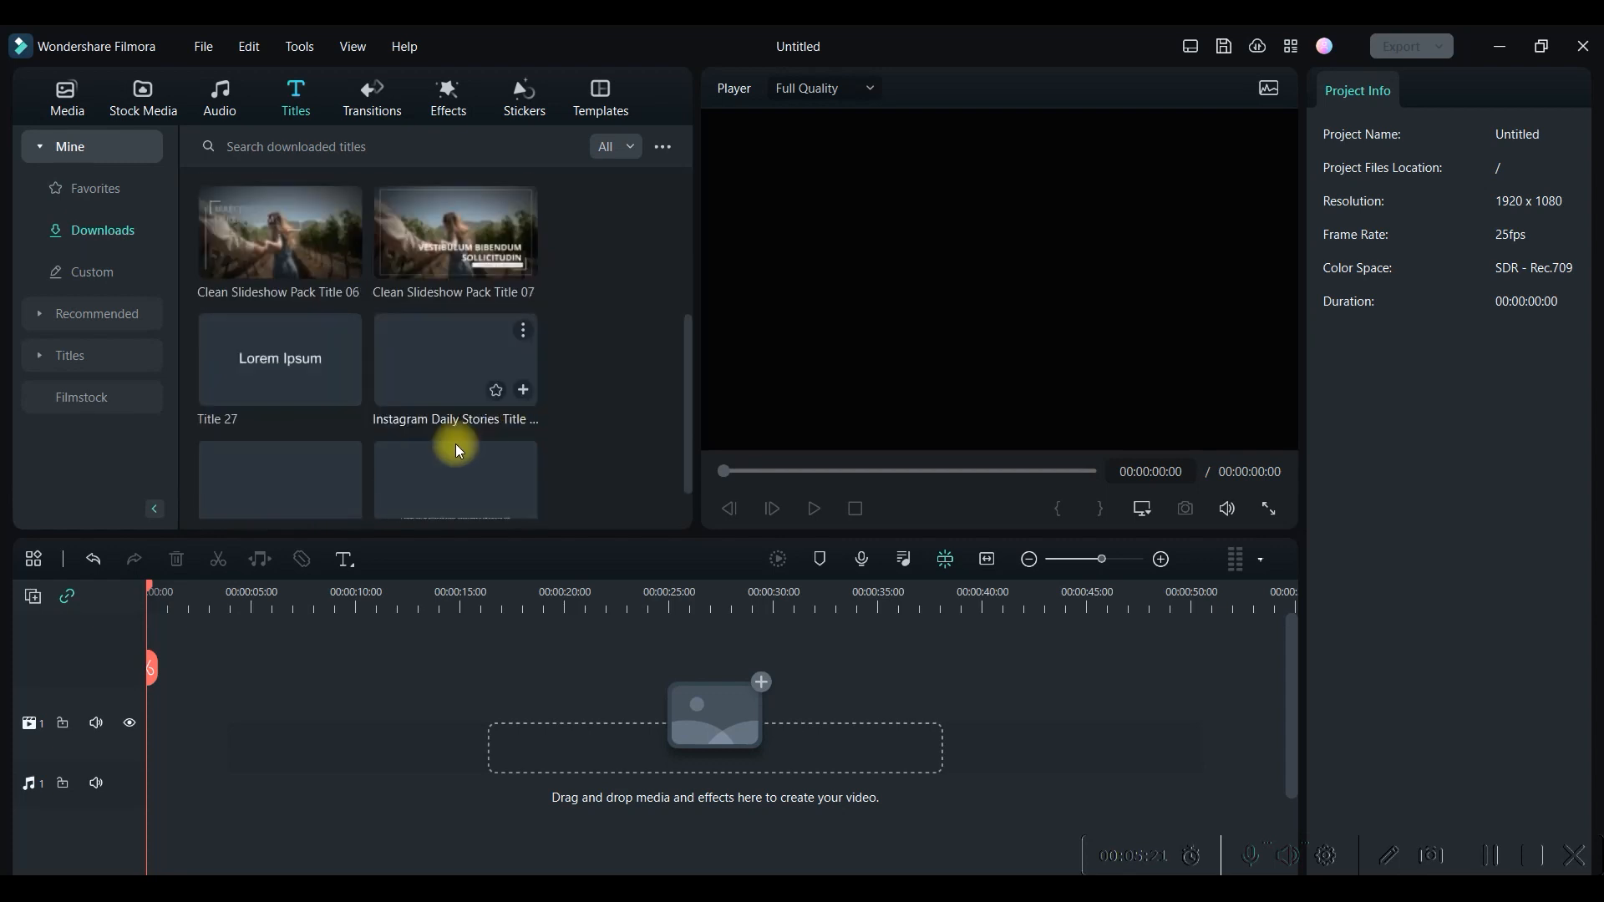
Filter the recommended titles to free ones and browse the trending presets.
{"action": "left_click", "coordinate": [92, 313]}
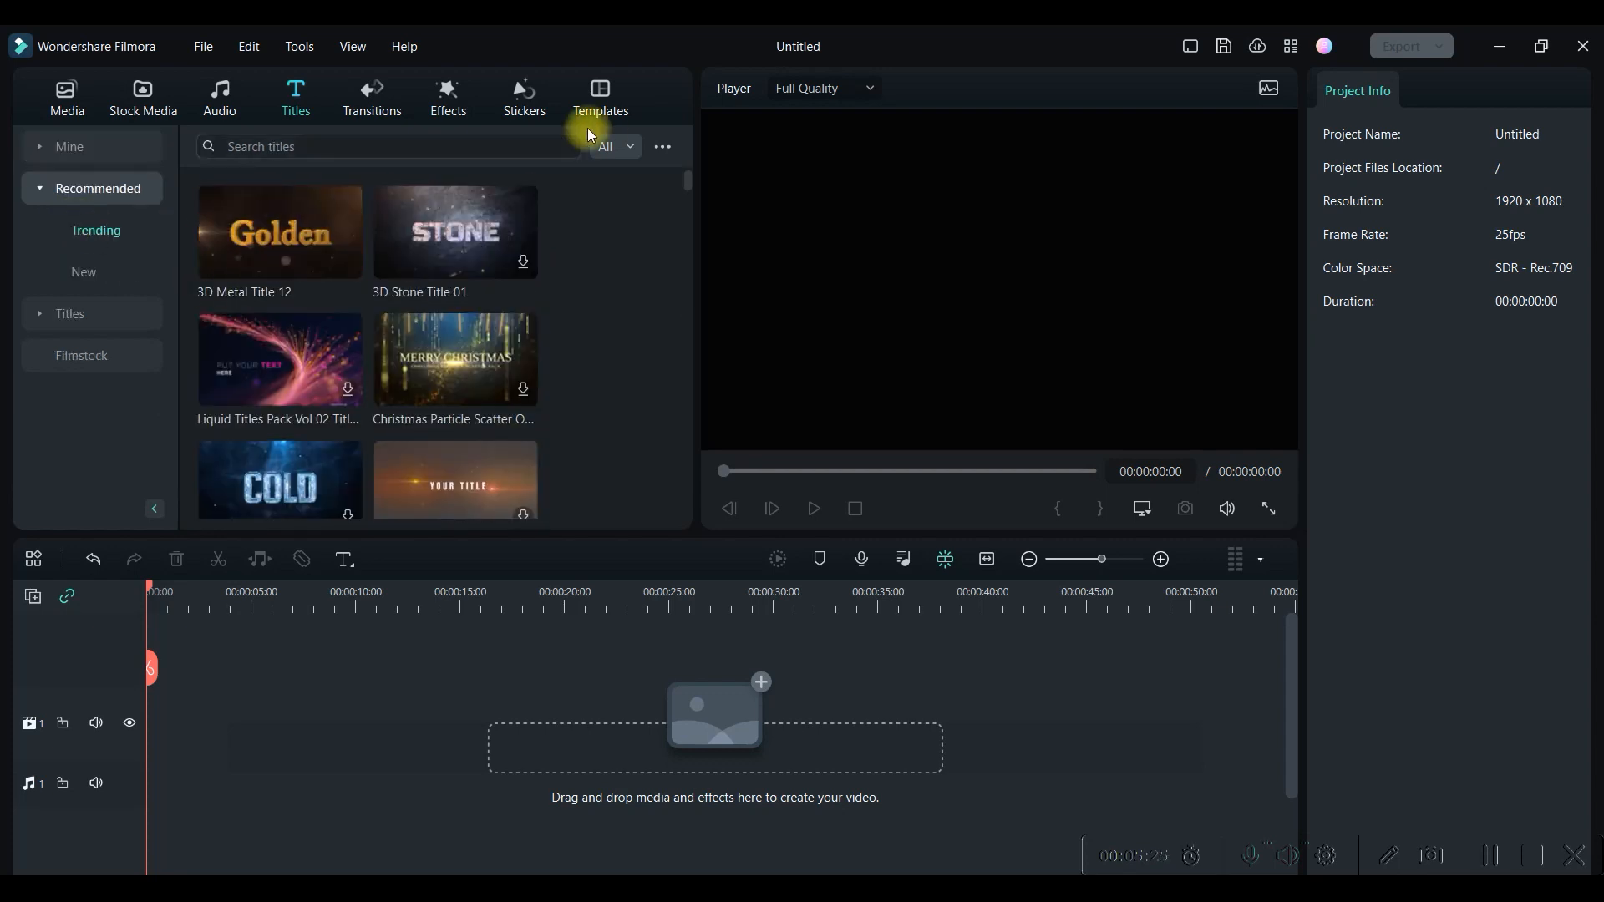
{"action": "left_click", "coordinate": [614, 149]}
{"action": "left_click", "coordinate": [630, 205]}
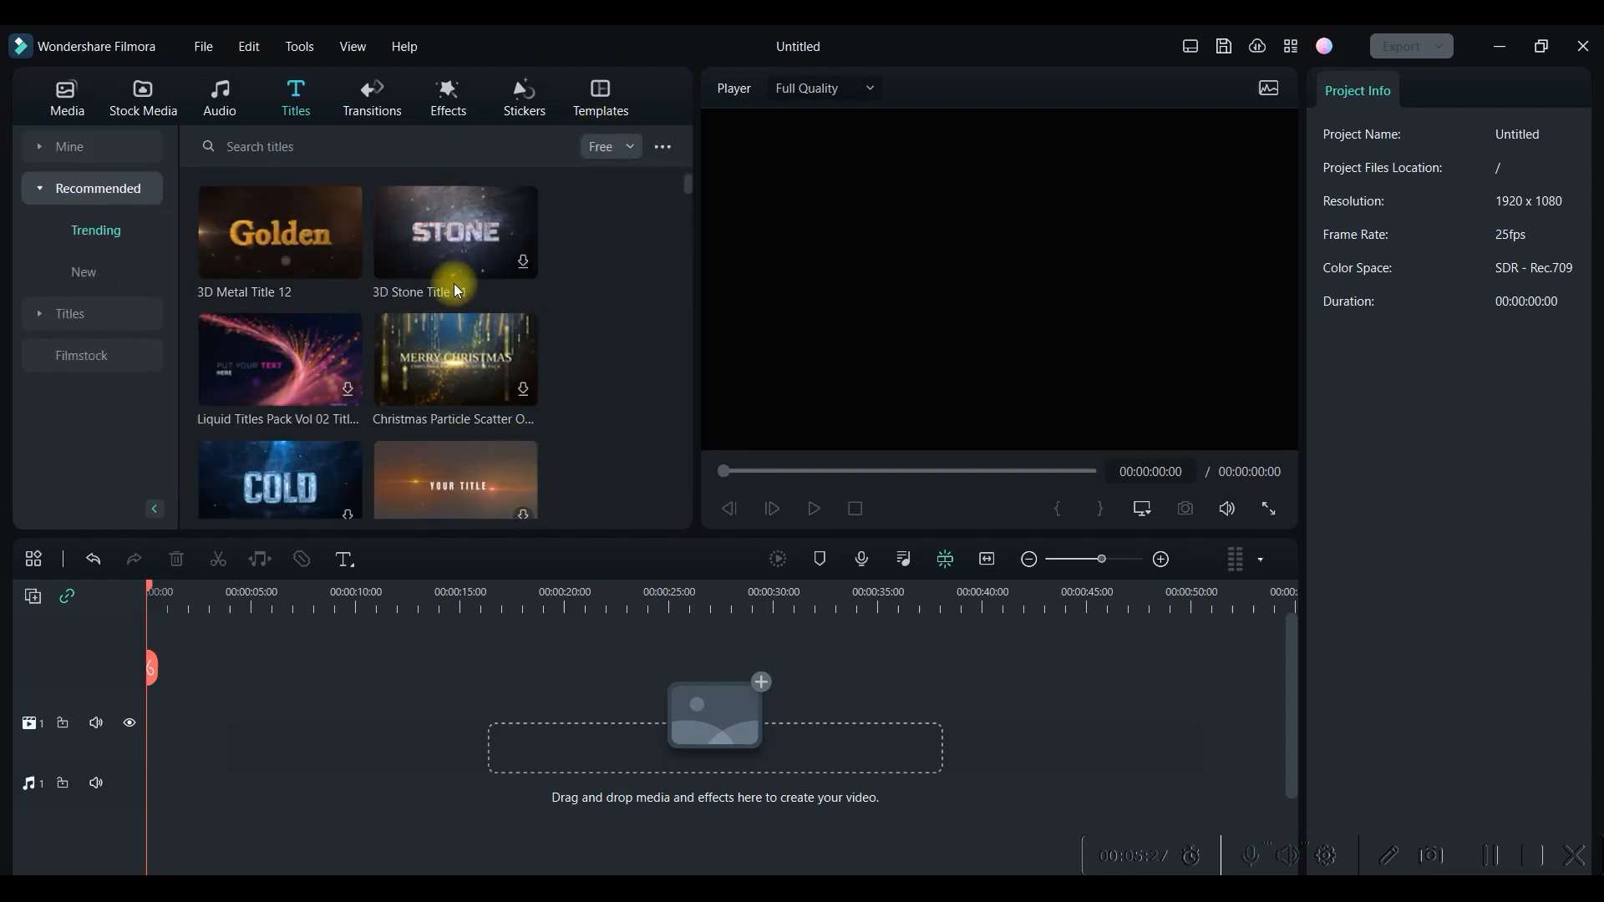
{"action": "scroll", "coordinate": [402, 494], "scroll_direction": "down", "scroll_amount": 1}
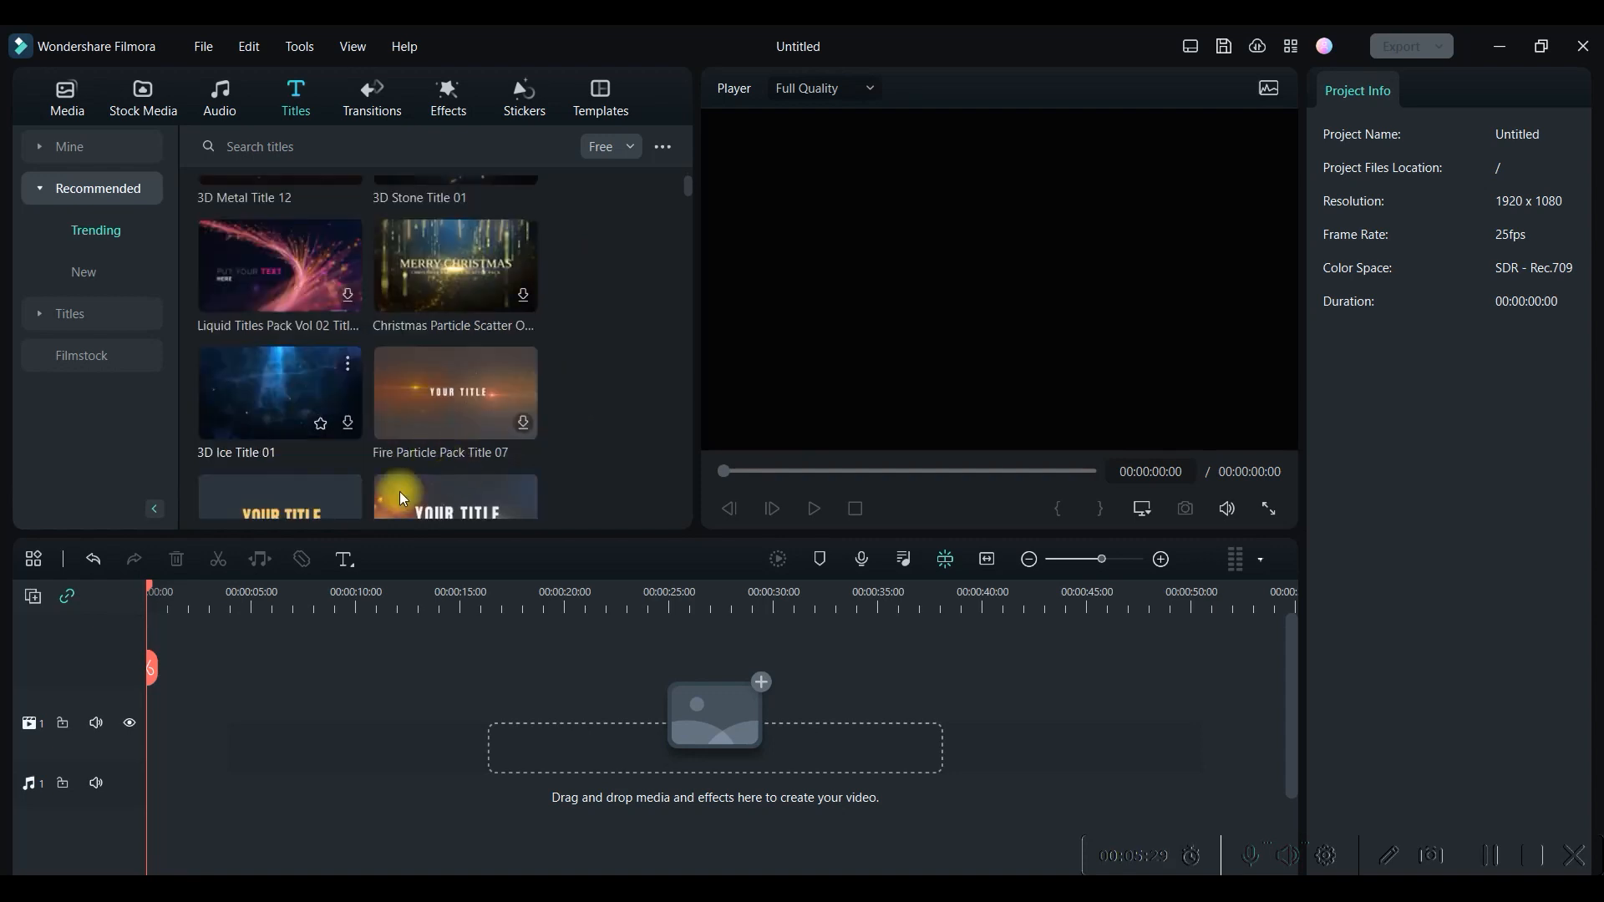
{"action": "scroll", "coordinate": [351, 454], "scroll_direction": "down", "scroll_amount": 1}
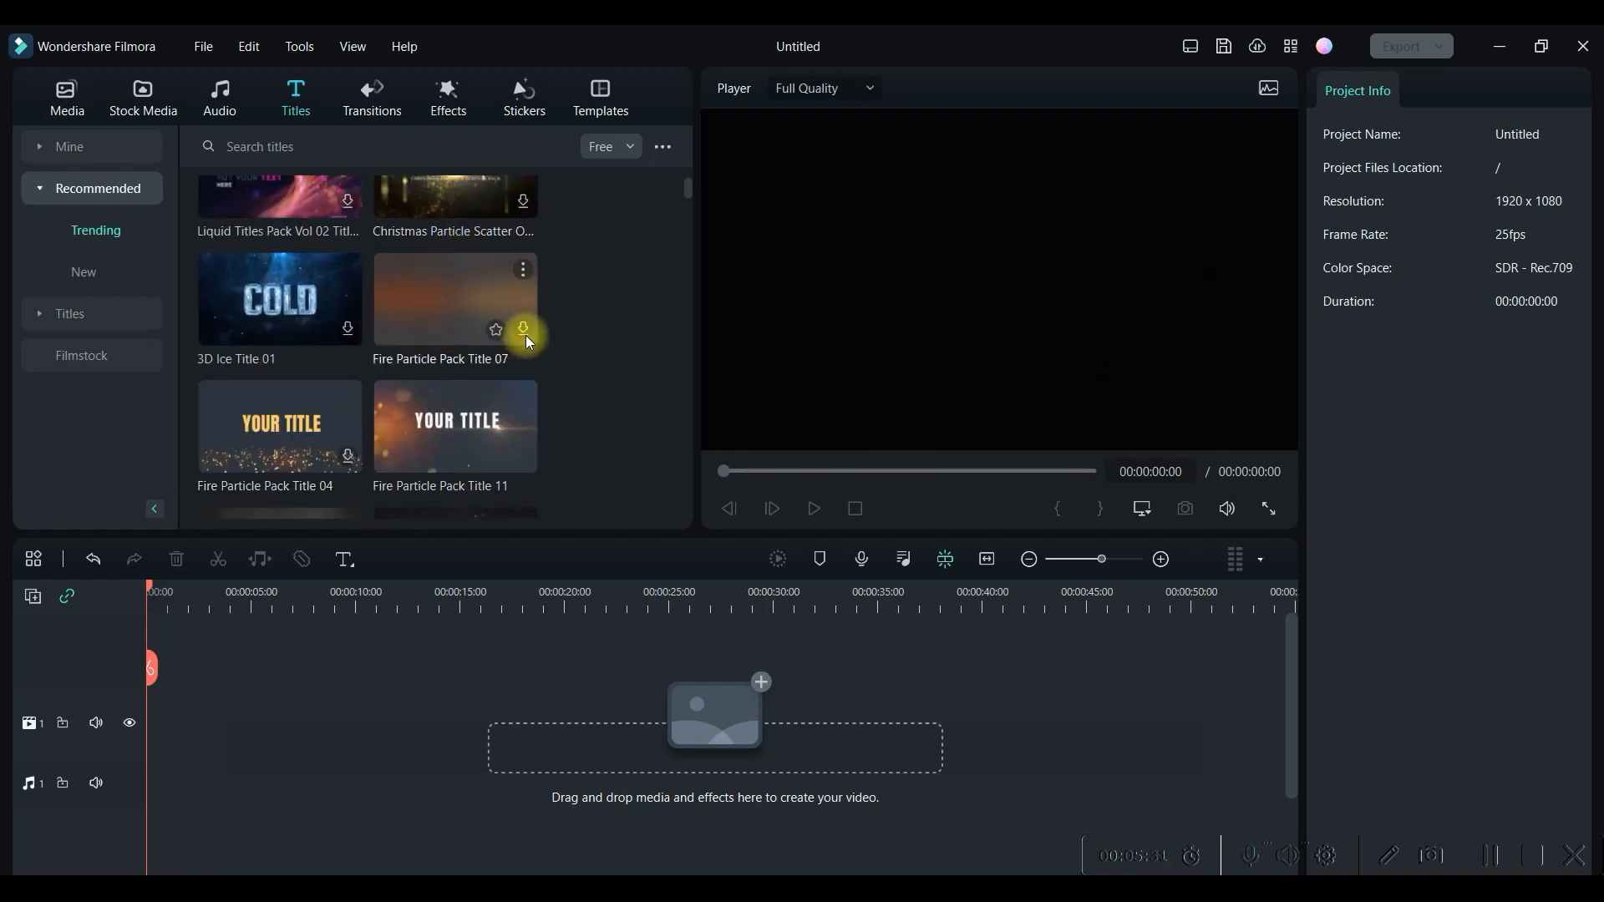
{"action": "scroll", "coordinate": [534, 336], "scroll_direction": "up", "scroll_amount": 5}
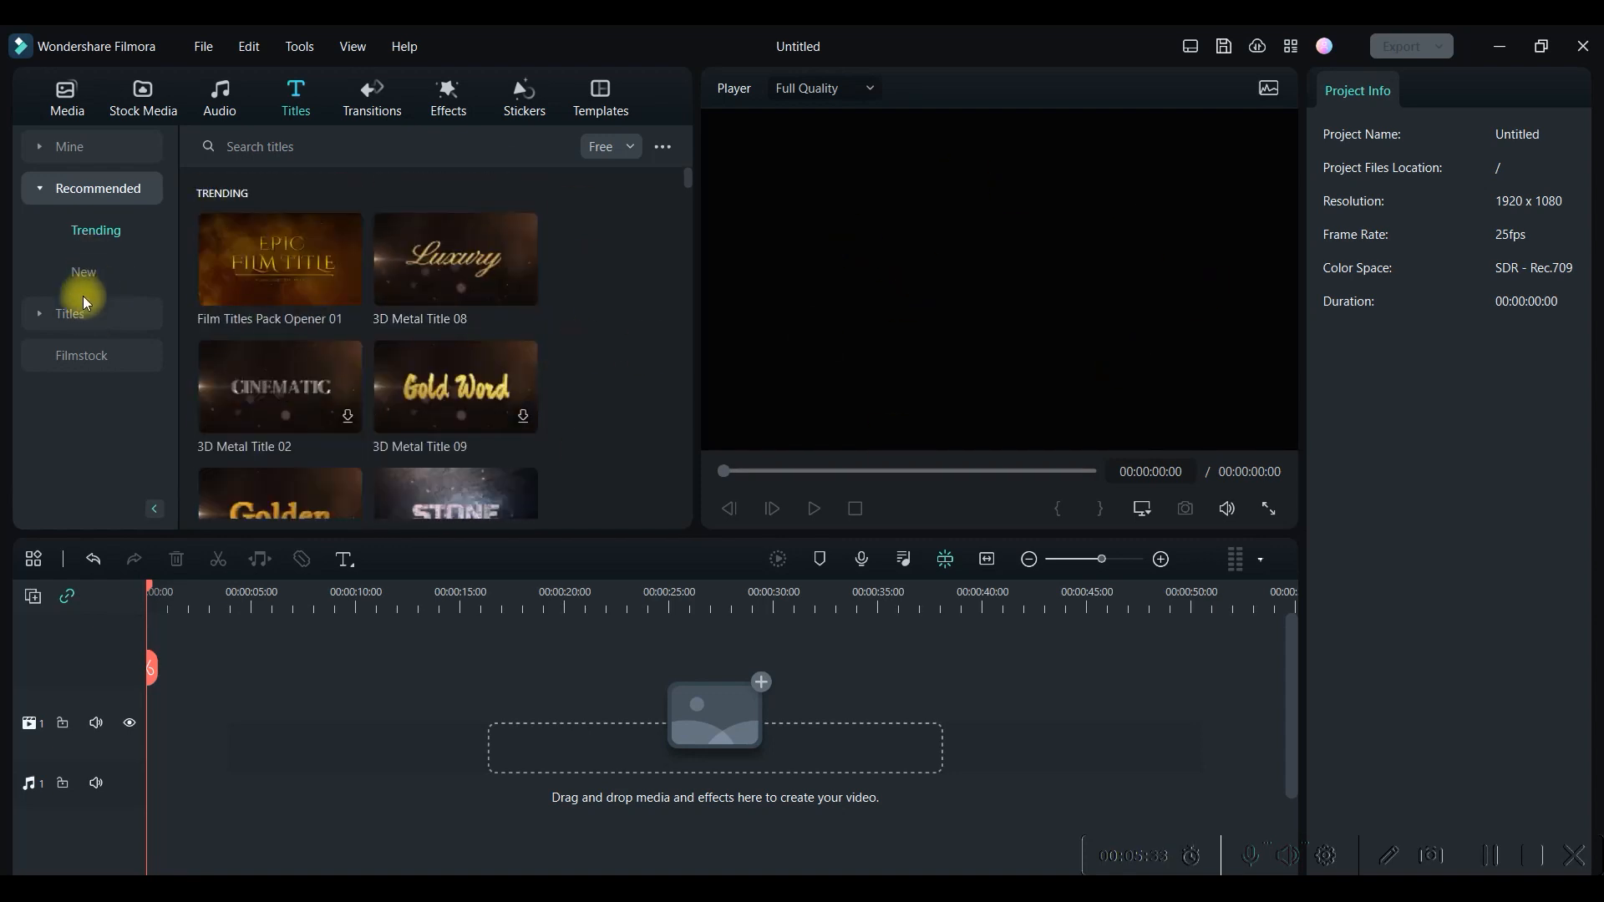
Look through the title preset categories, including WordArt and Openers.
{"action": "left_click", "coordinate": [67, 319]}
{"action": "scroll", "coordinate": [110, 376], "scroll_direction": "down", "scroll_amount": 3}
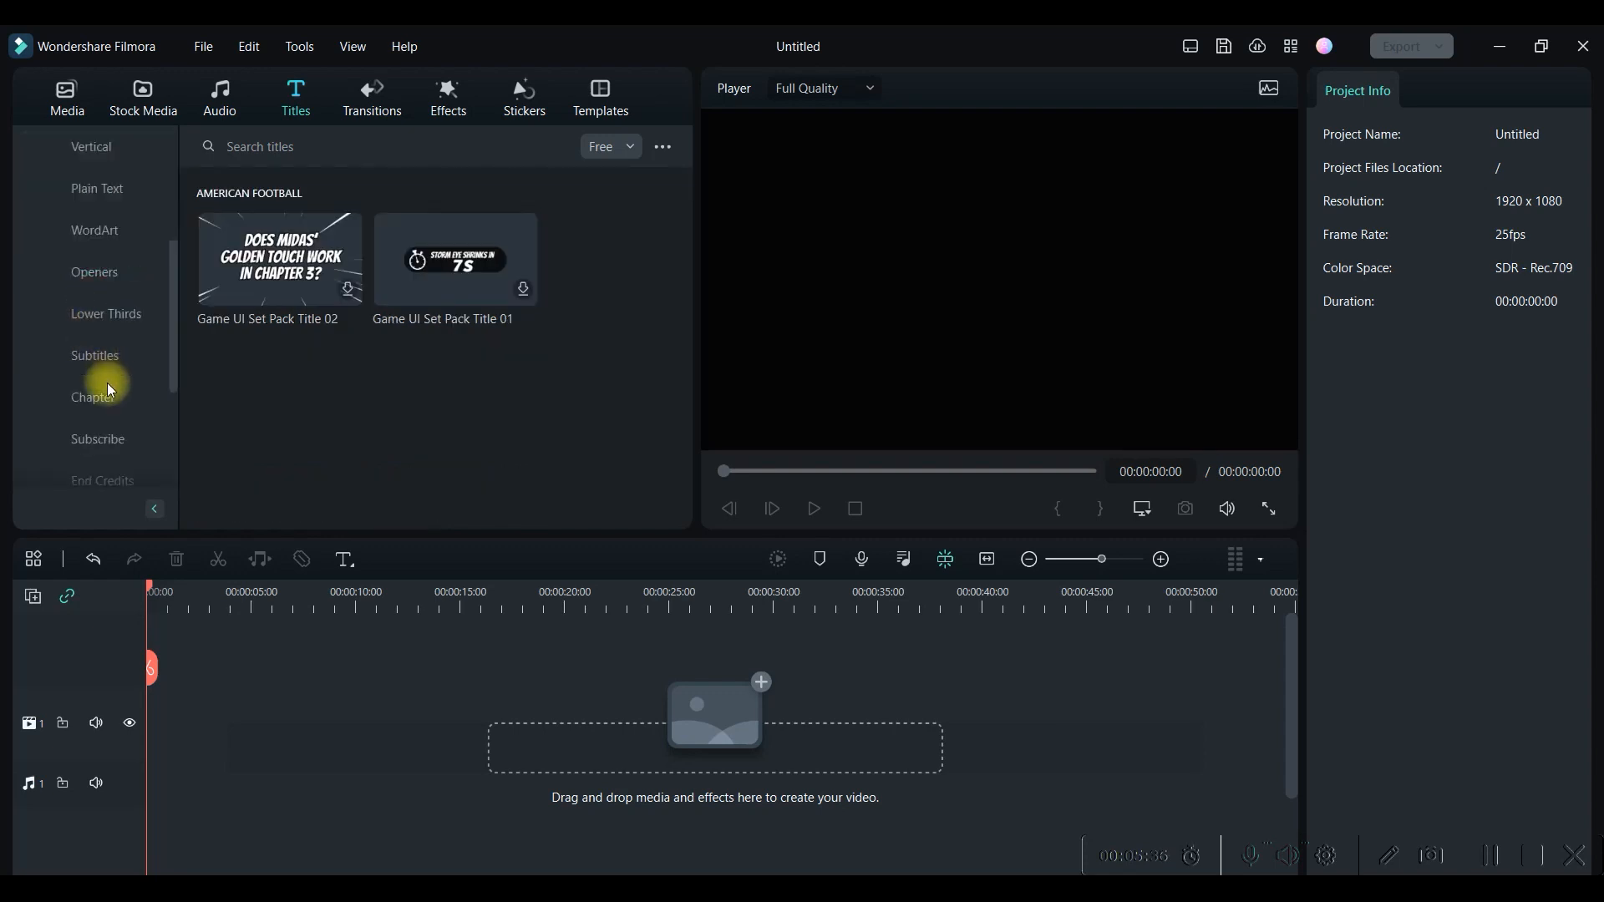
{"action": "left_click", "coordinate": [85, 247]}
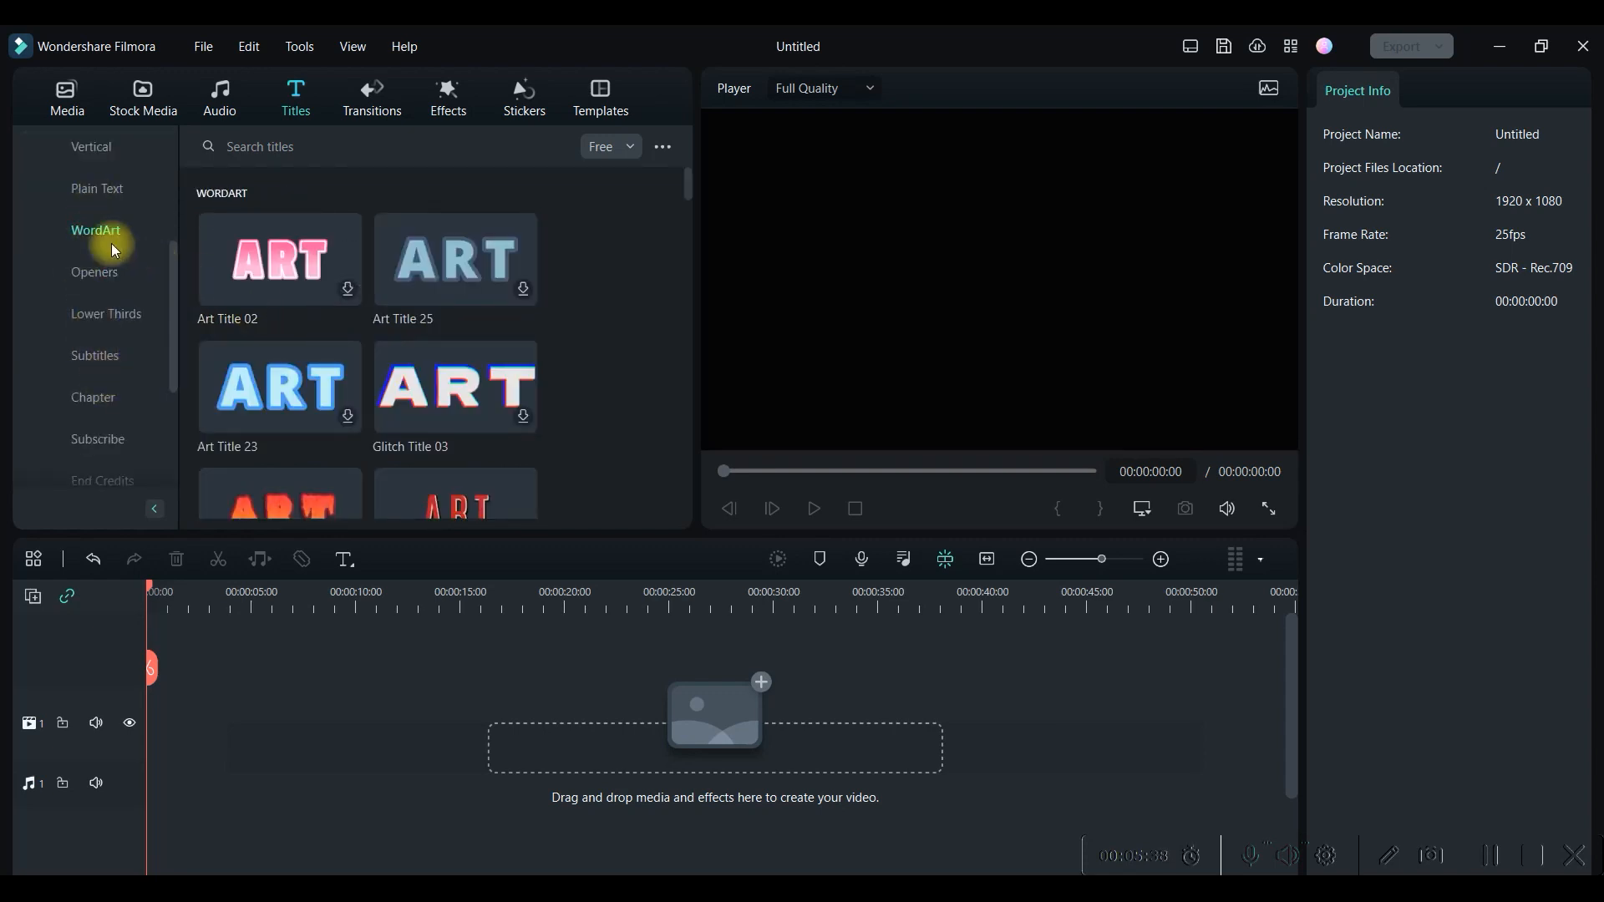
{"action": "left_click", "coordinate": [116, 282]}
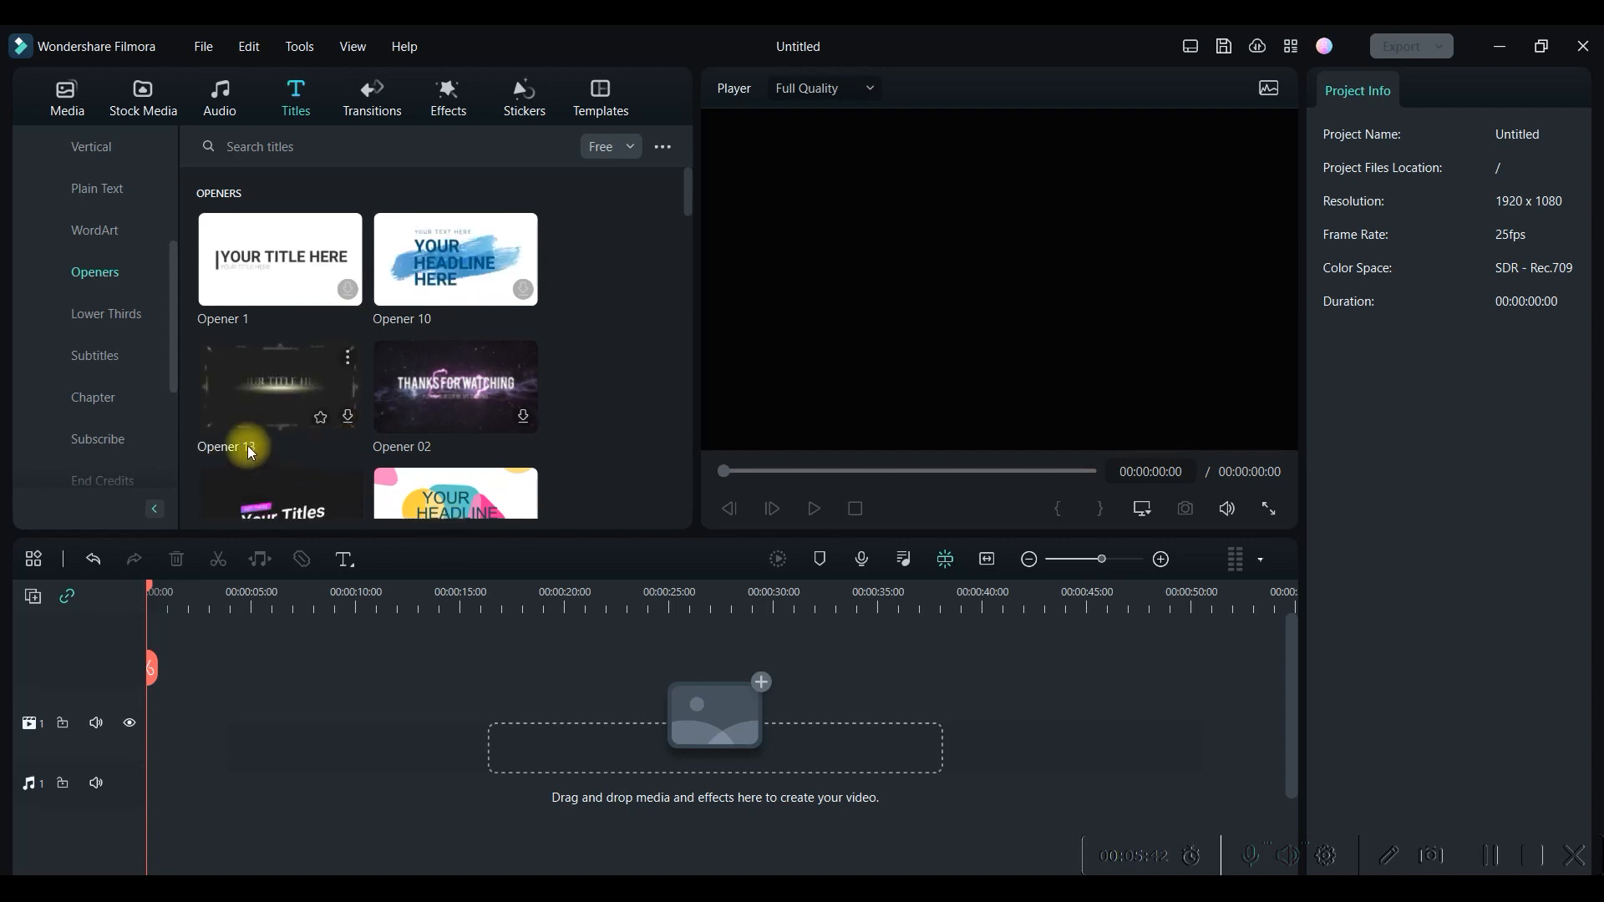
Filter the recommended transitions to free ones and browse the trending presets.
{"action": "left_click", "coordinate": [355, 117]}
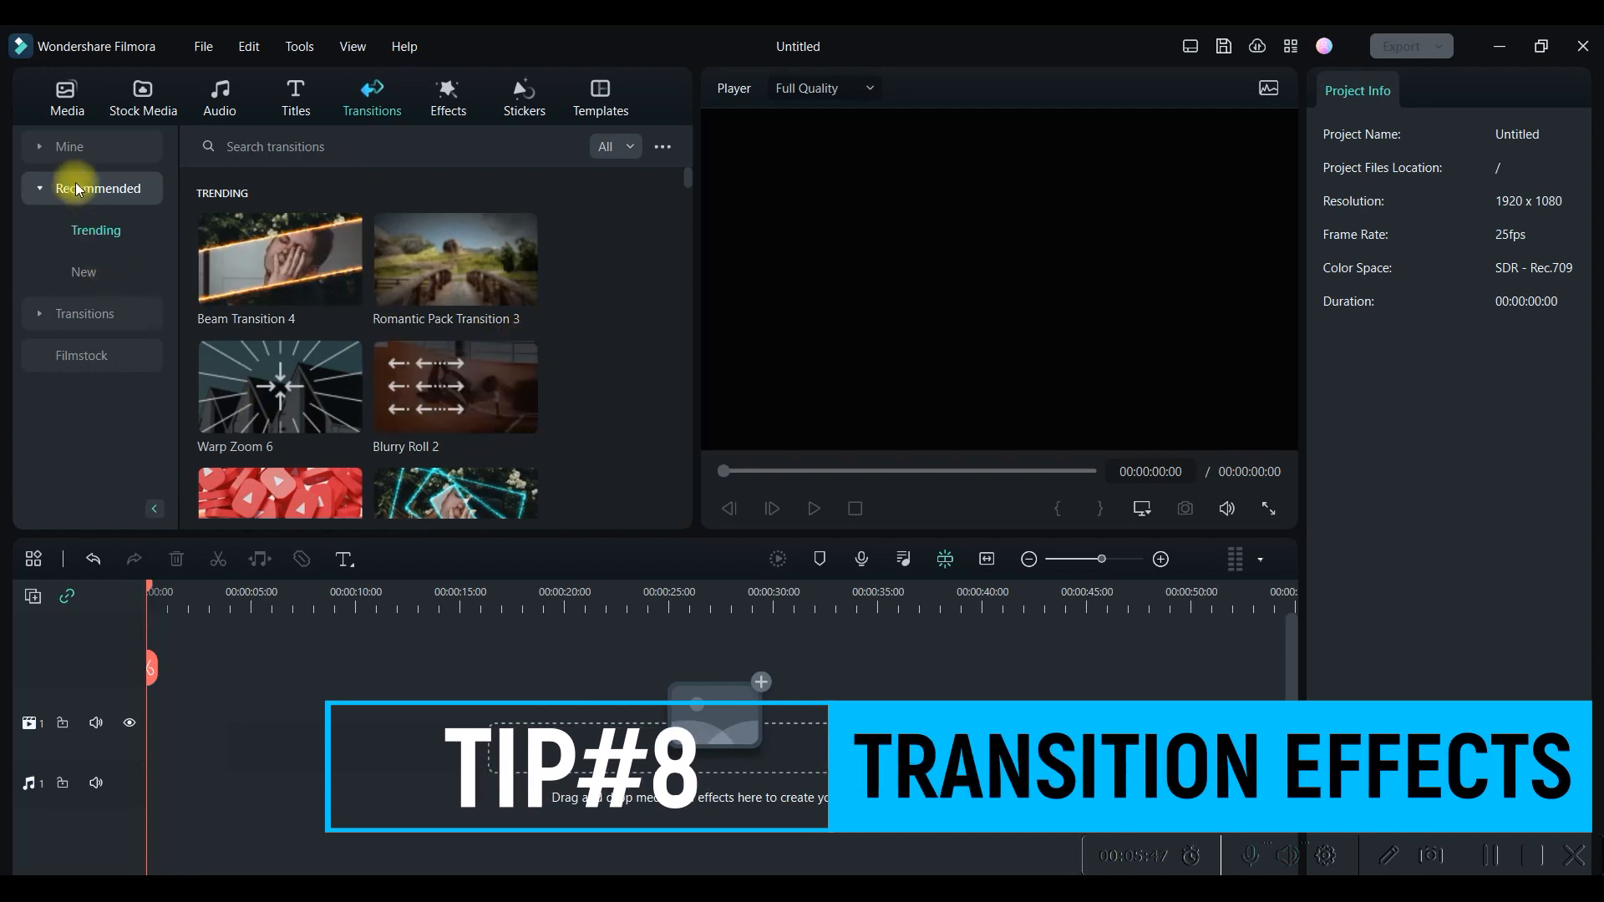
{"action": "left_click", "coordinate": [626, 146]}
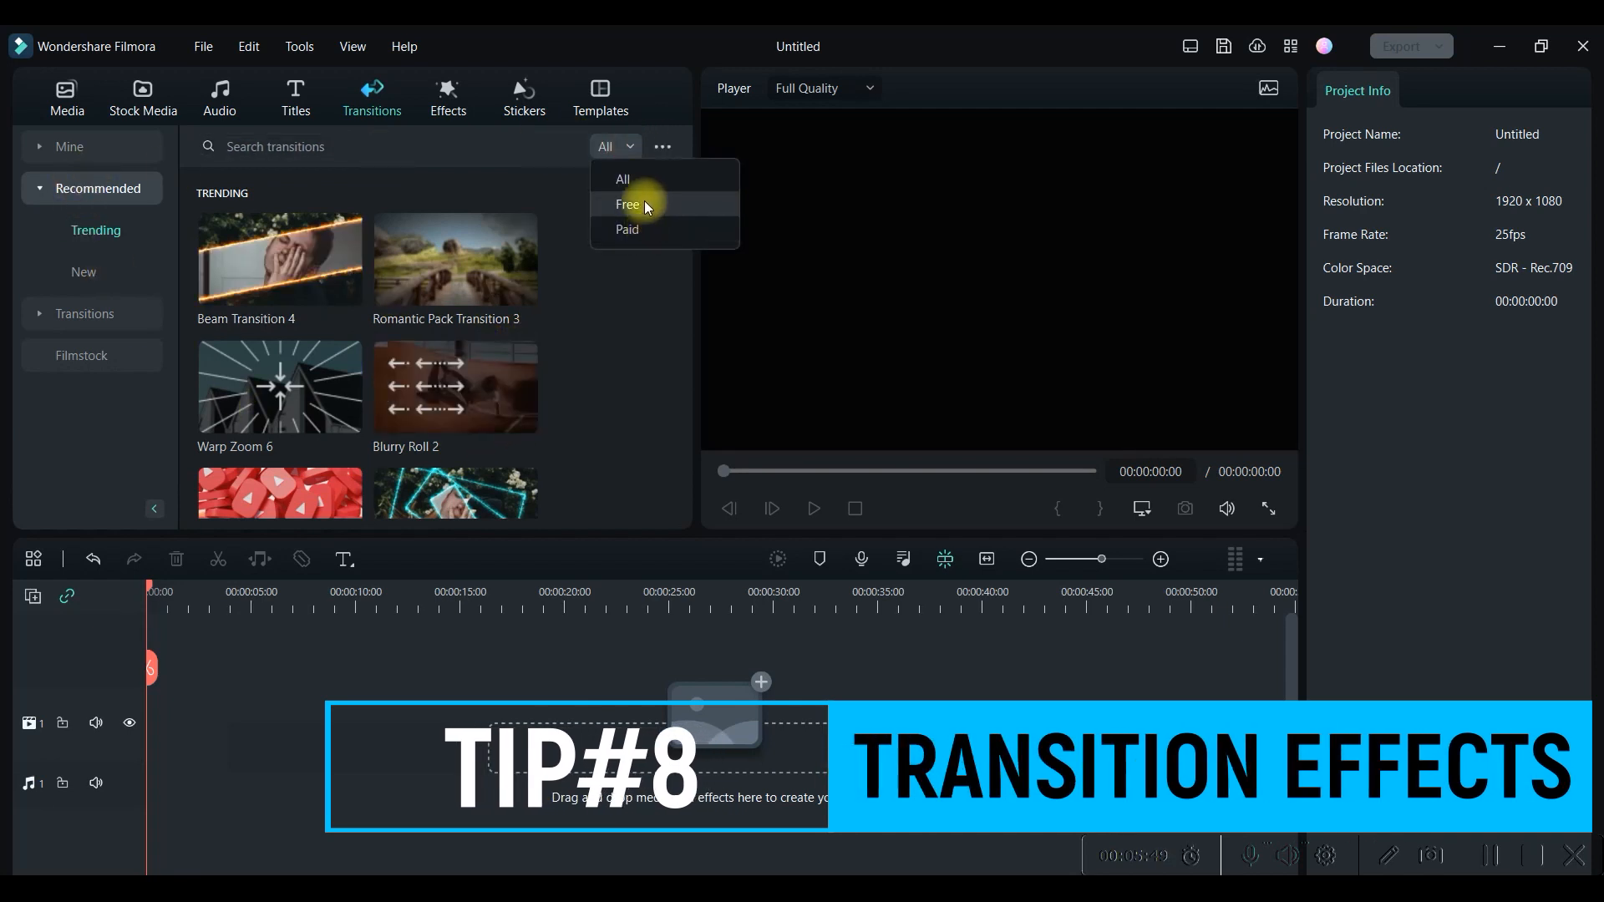
{"action": "left_click", "coordinate": [642, 212]}
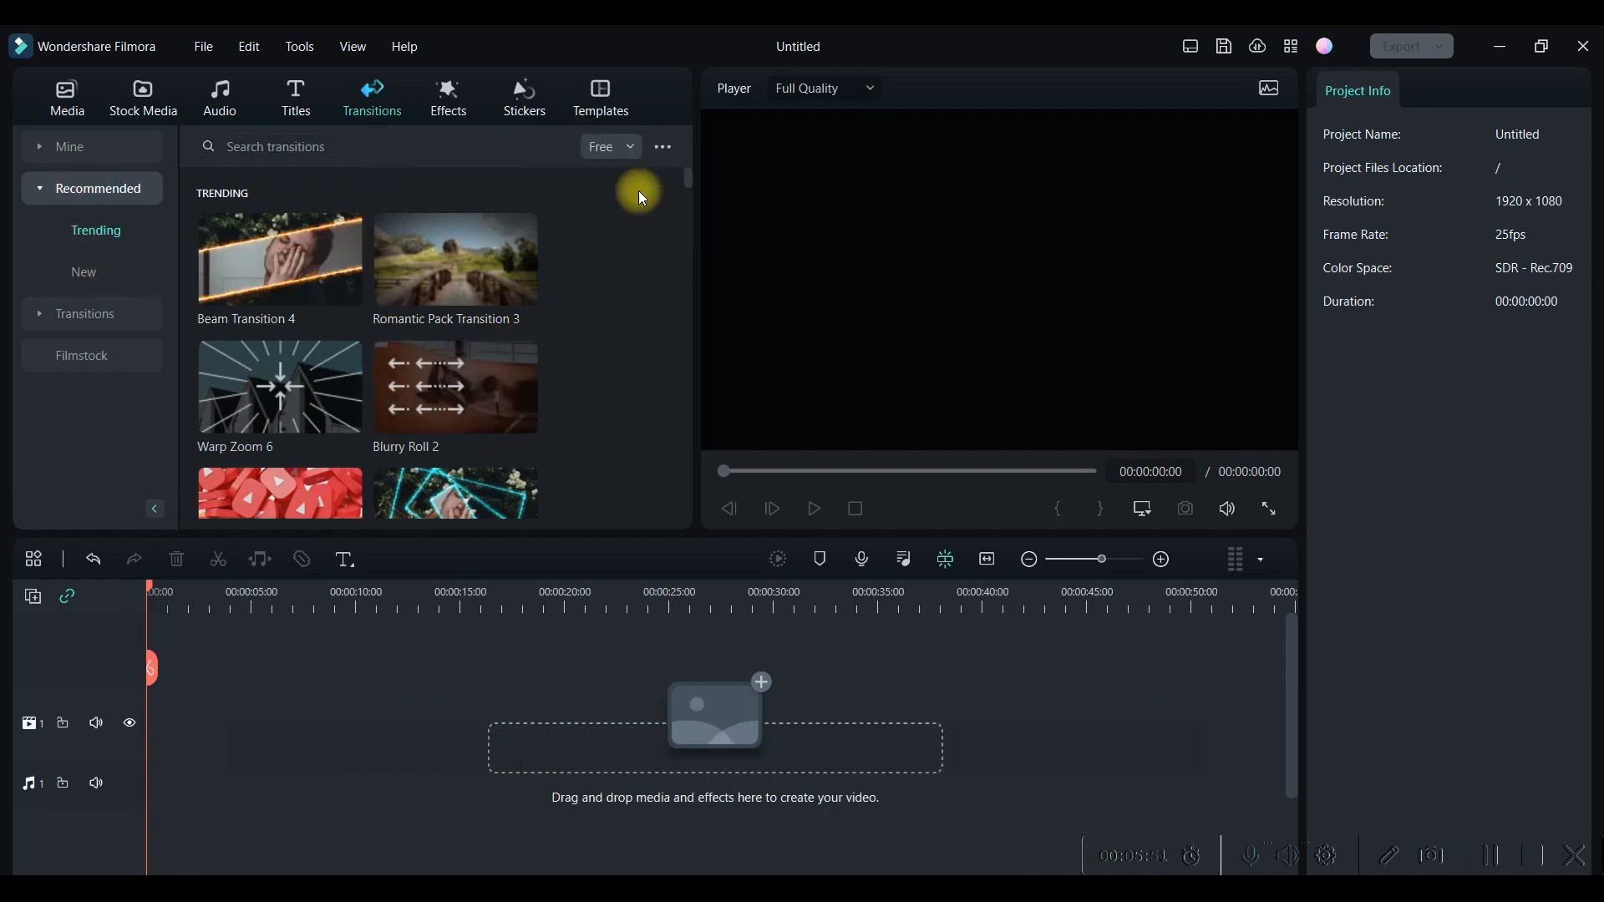
{"action": "left_click", "coordinate": [628, 149]}
{"action": "left_click", "coordinate": [621, 214]}
{"action": "scroll", "coordinate": [359, 287], "scroll_direction": "down", "scroll_amount": 8}
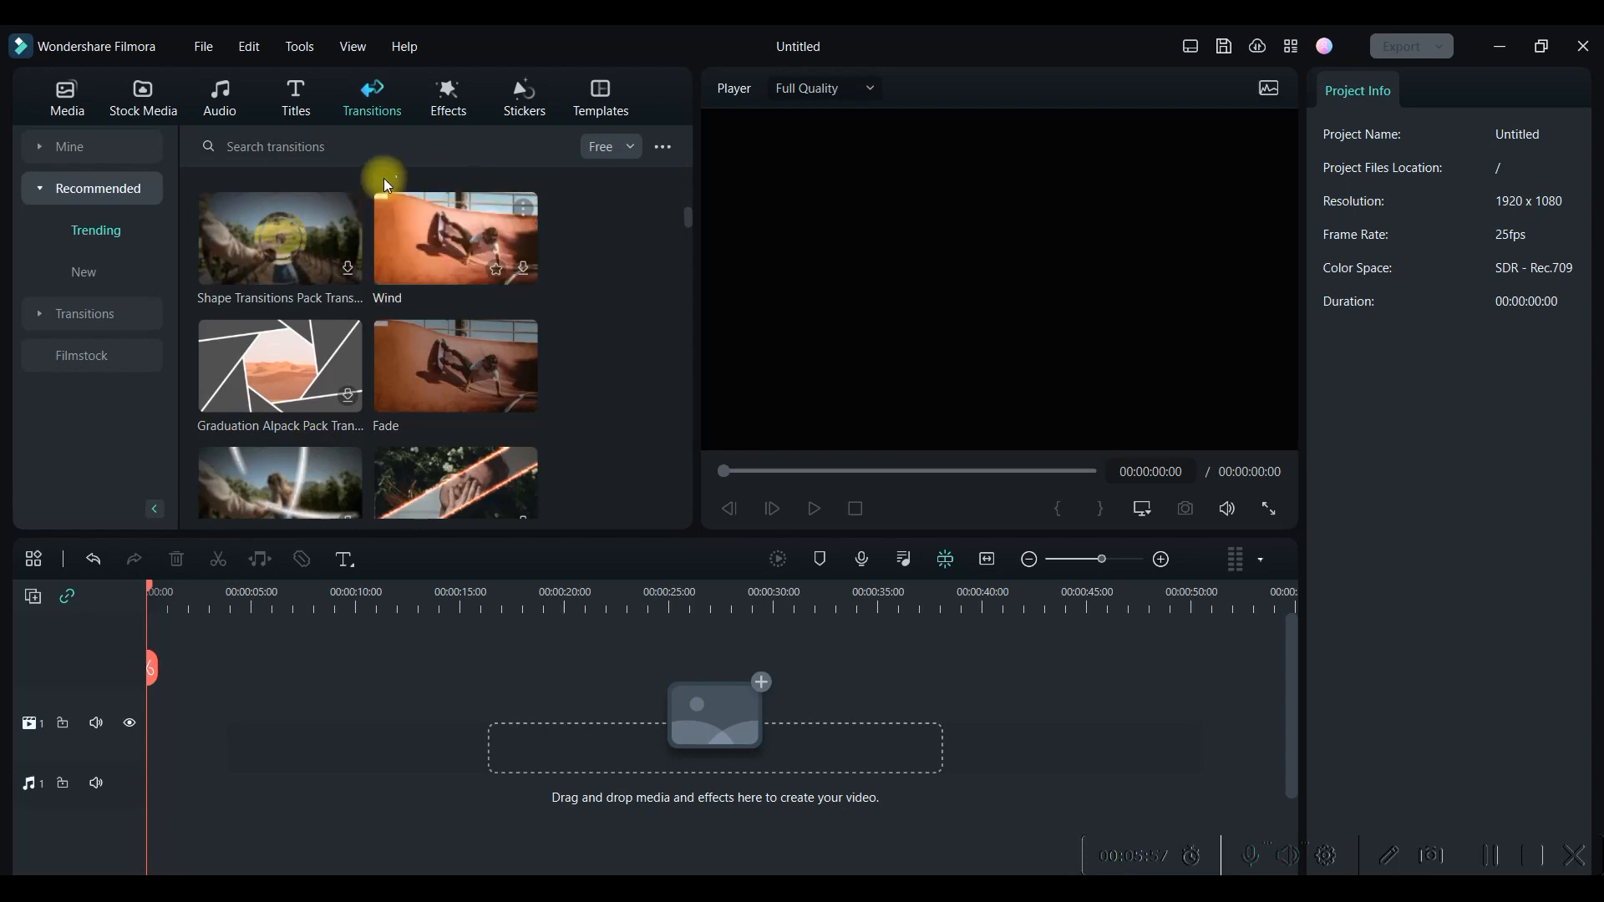
Add the Mosaic effect from the basic video effects to the project and preview it from the timeline start.
{"action": "left_click", "coordinate": [443, 93]}
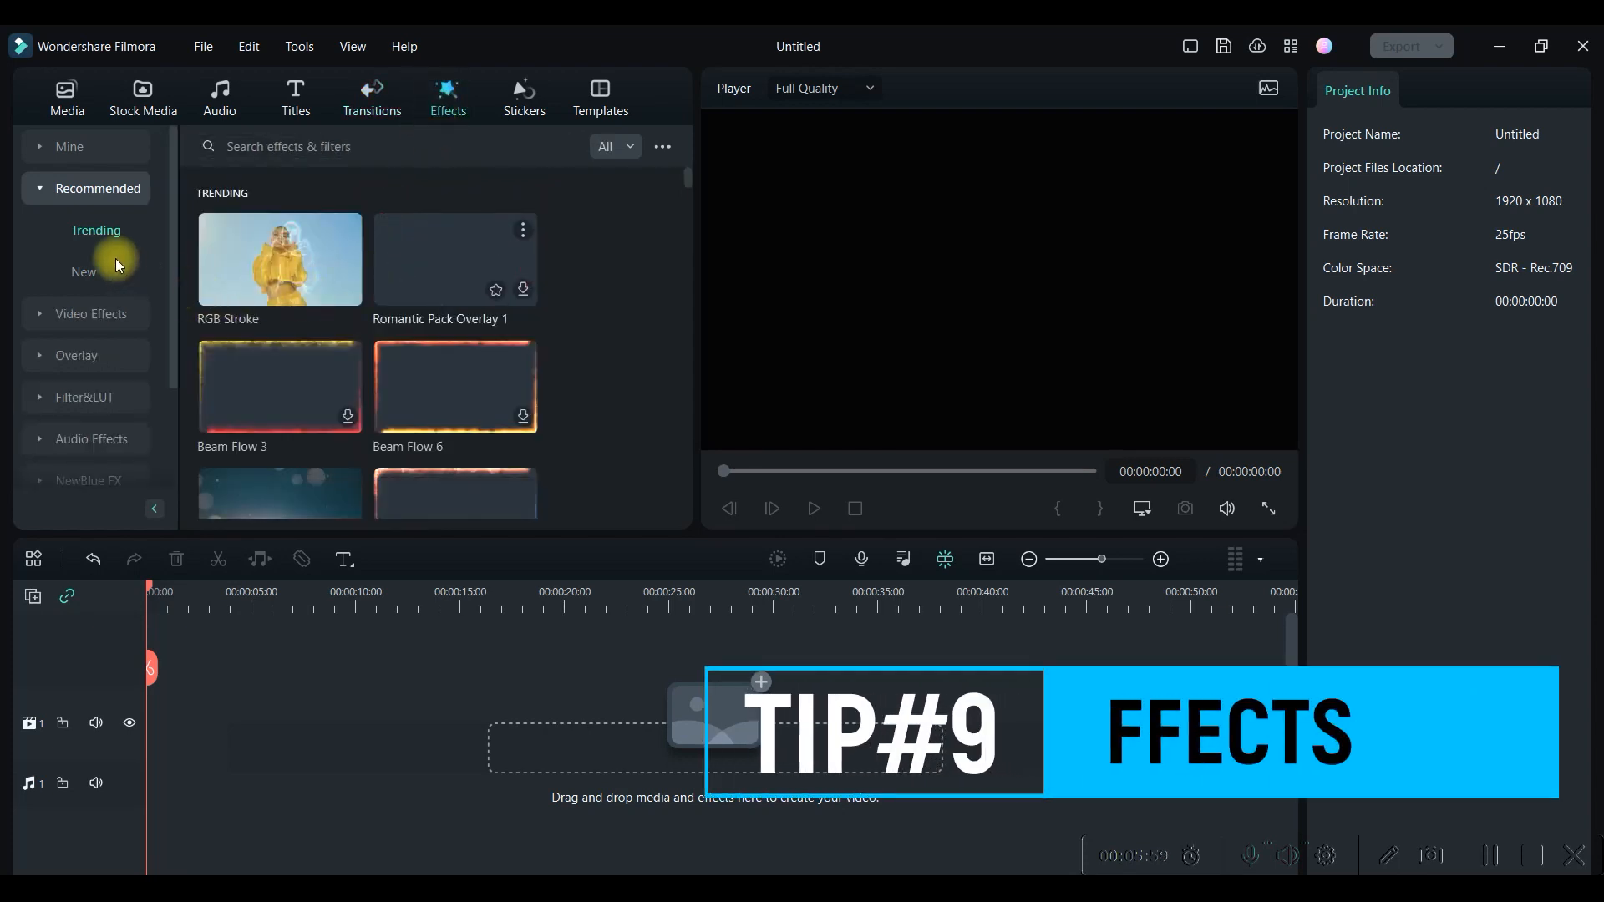
{"action": "left_click", "coordinate": [127, 197]}
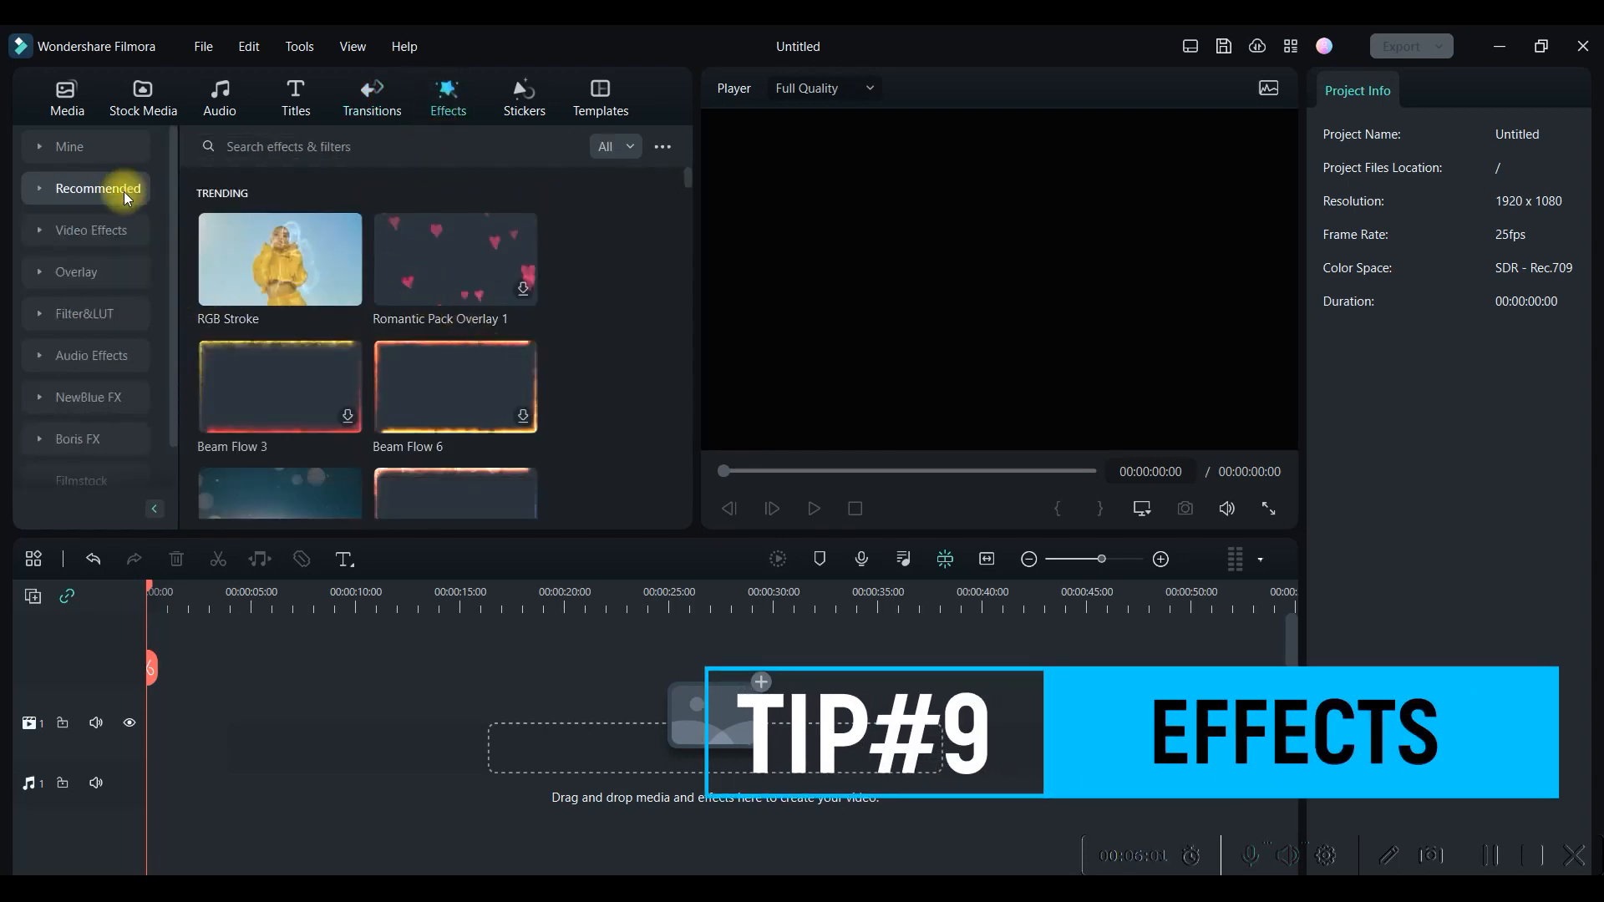
{"action": "left_click", "coordinate": [69, 228]}
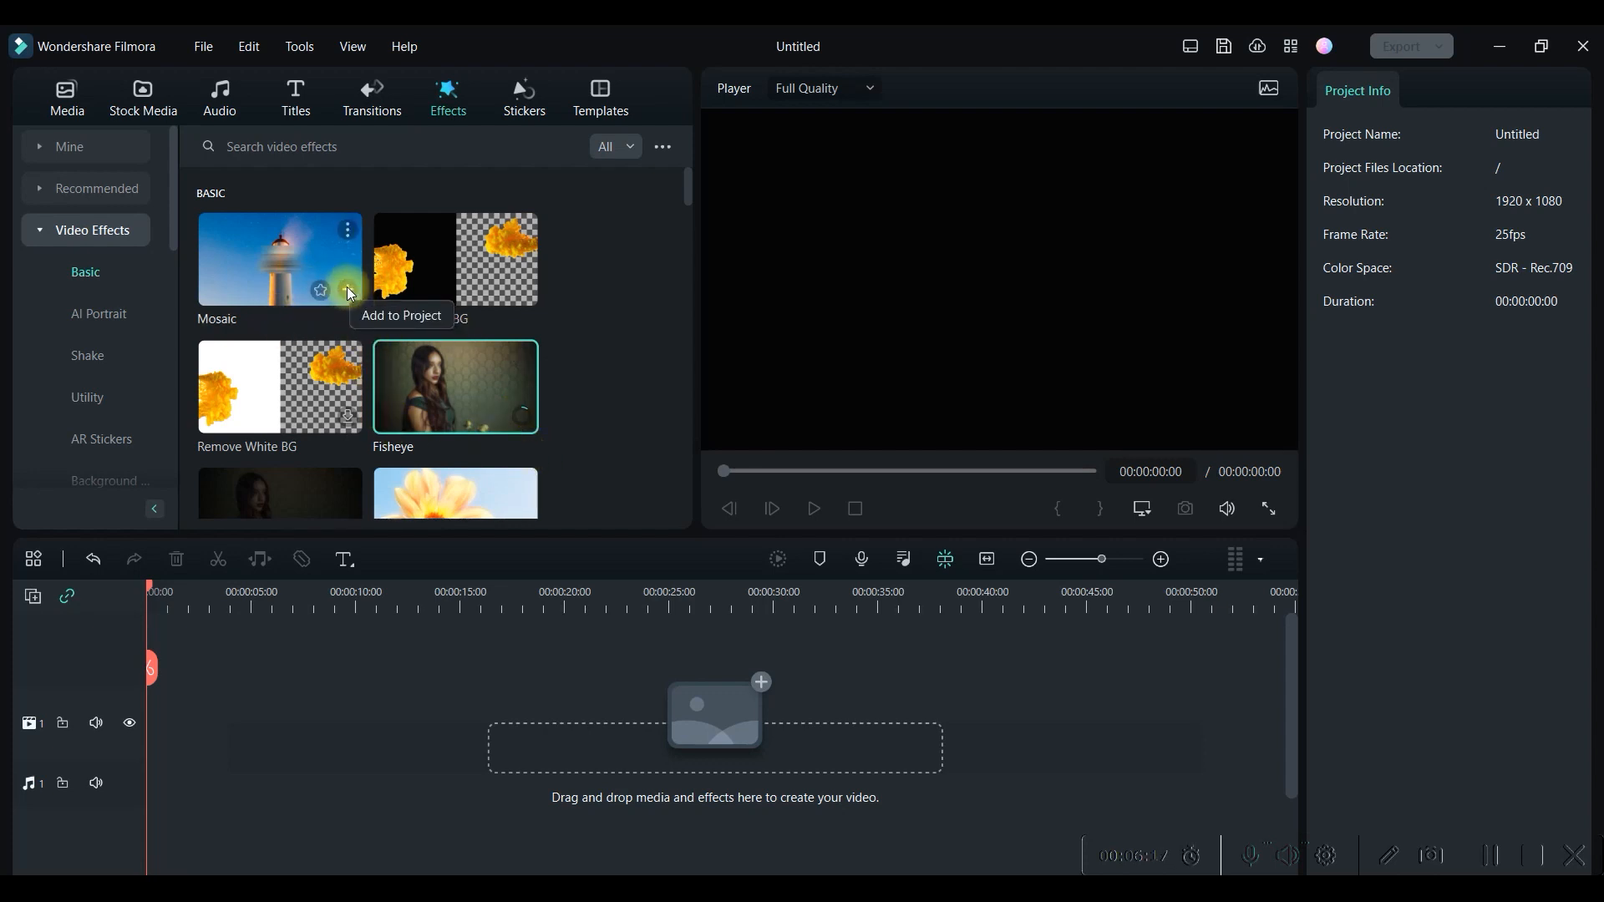
{"action": "left_click", "coordinate": [349, 293]}
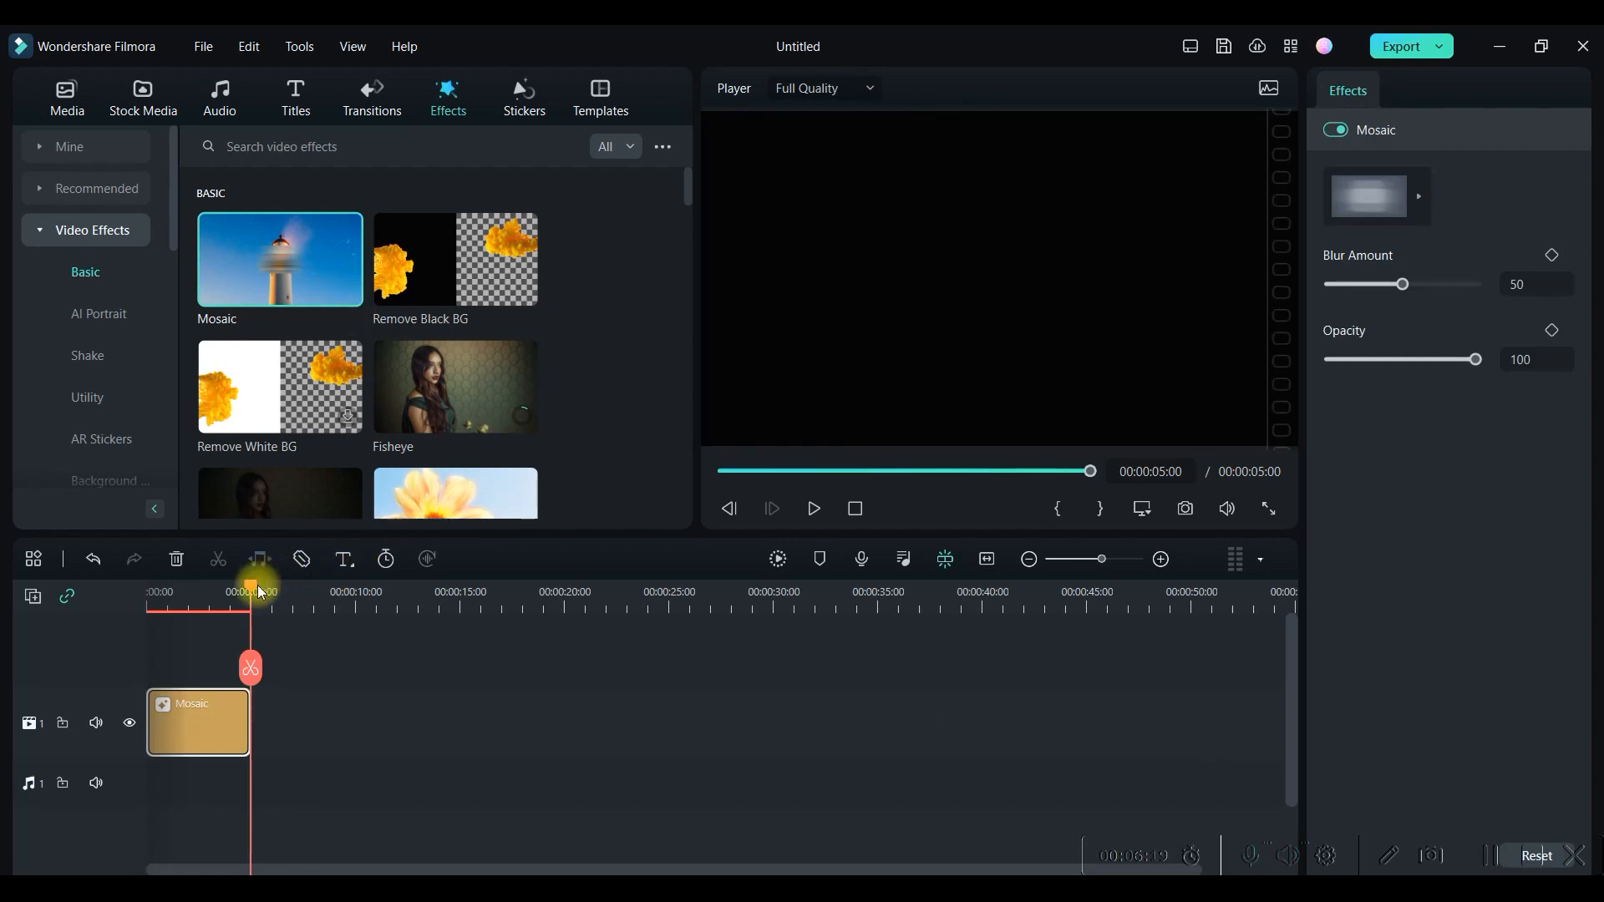
{"action": "left_click_drag", "start_coordinate": [260, 593], "coordinate": [18, 601]}
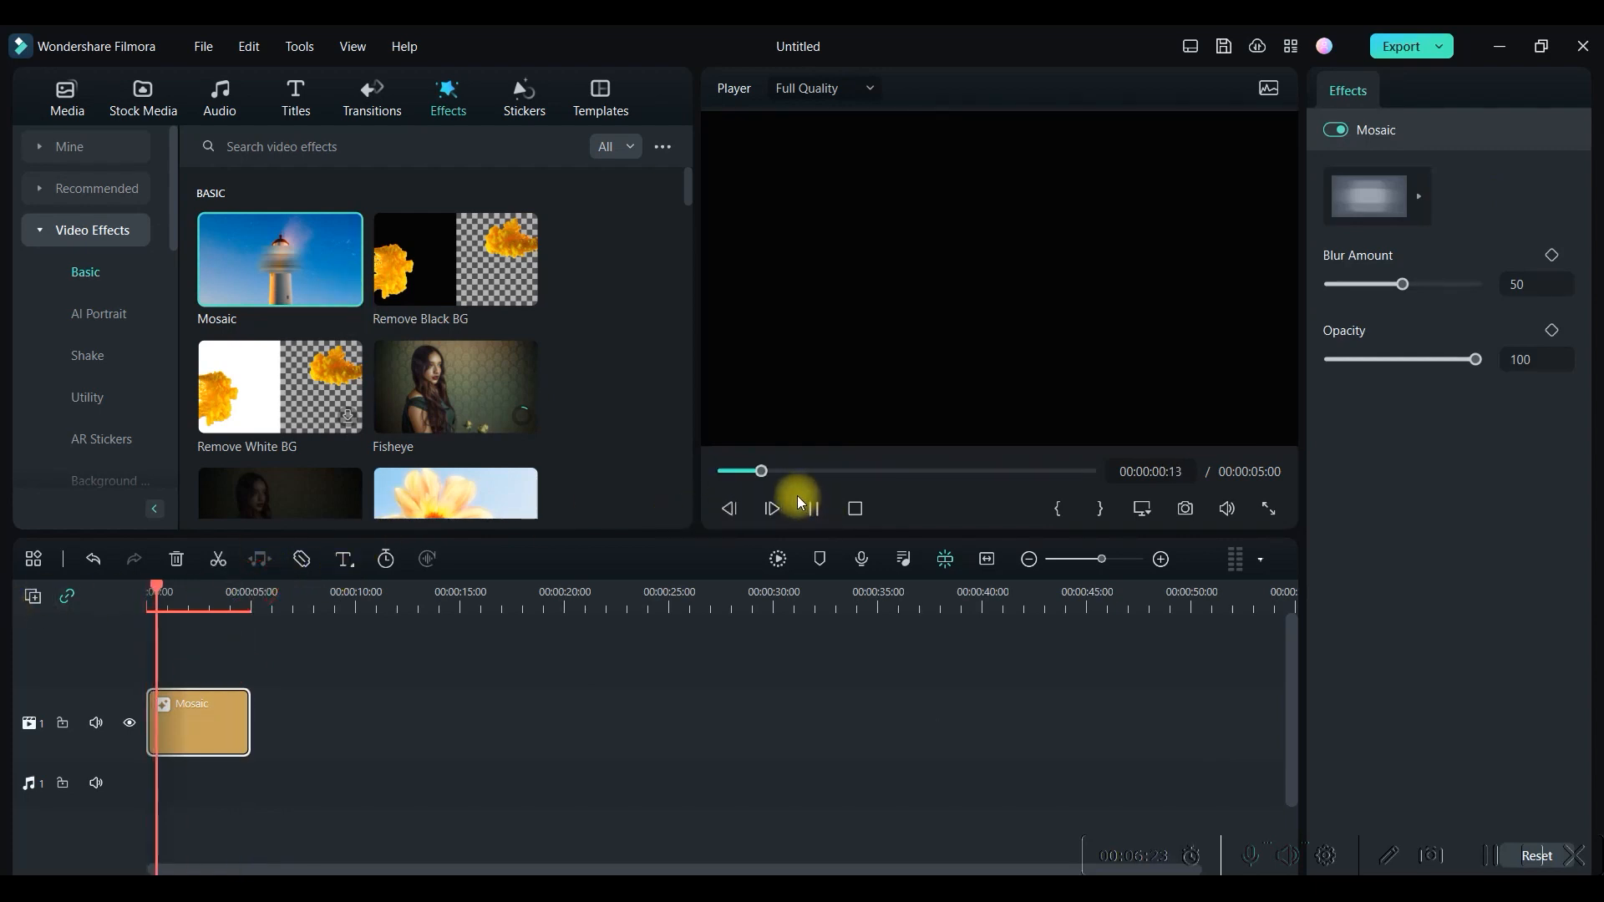
Filter the recommended stickers to free ones and browse the trending elements.
{"action": "left_click", "coordinate": [523, 93]}
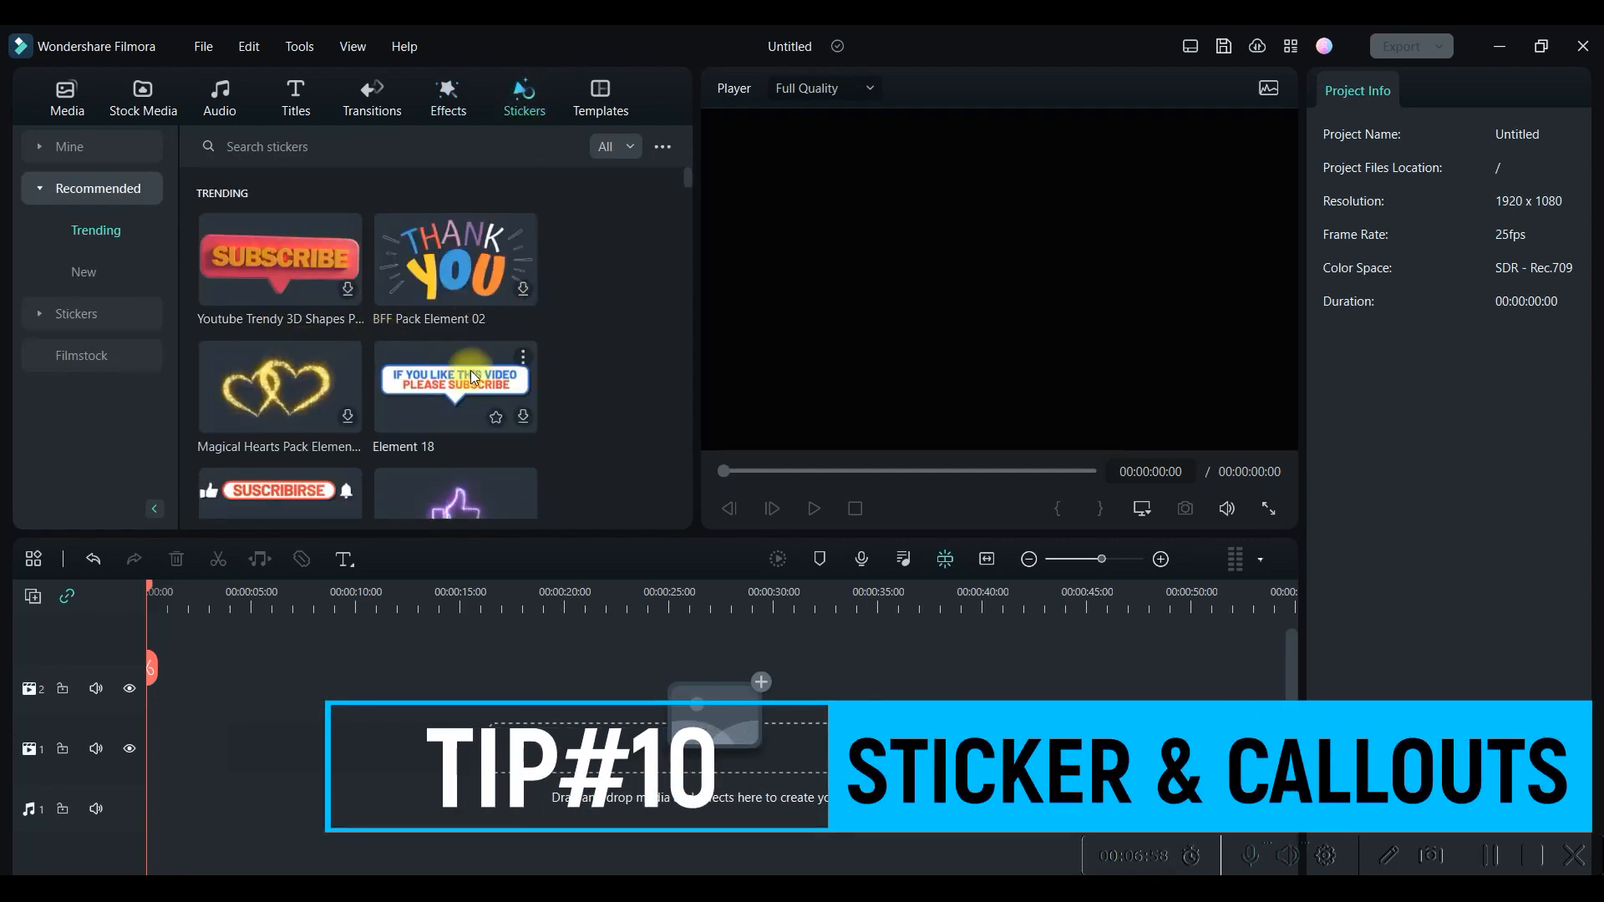
{"action": "scroll", "coordinate": [475, 378], "scroll_direction": "down", "scroll_amount": 2}
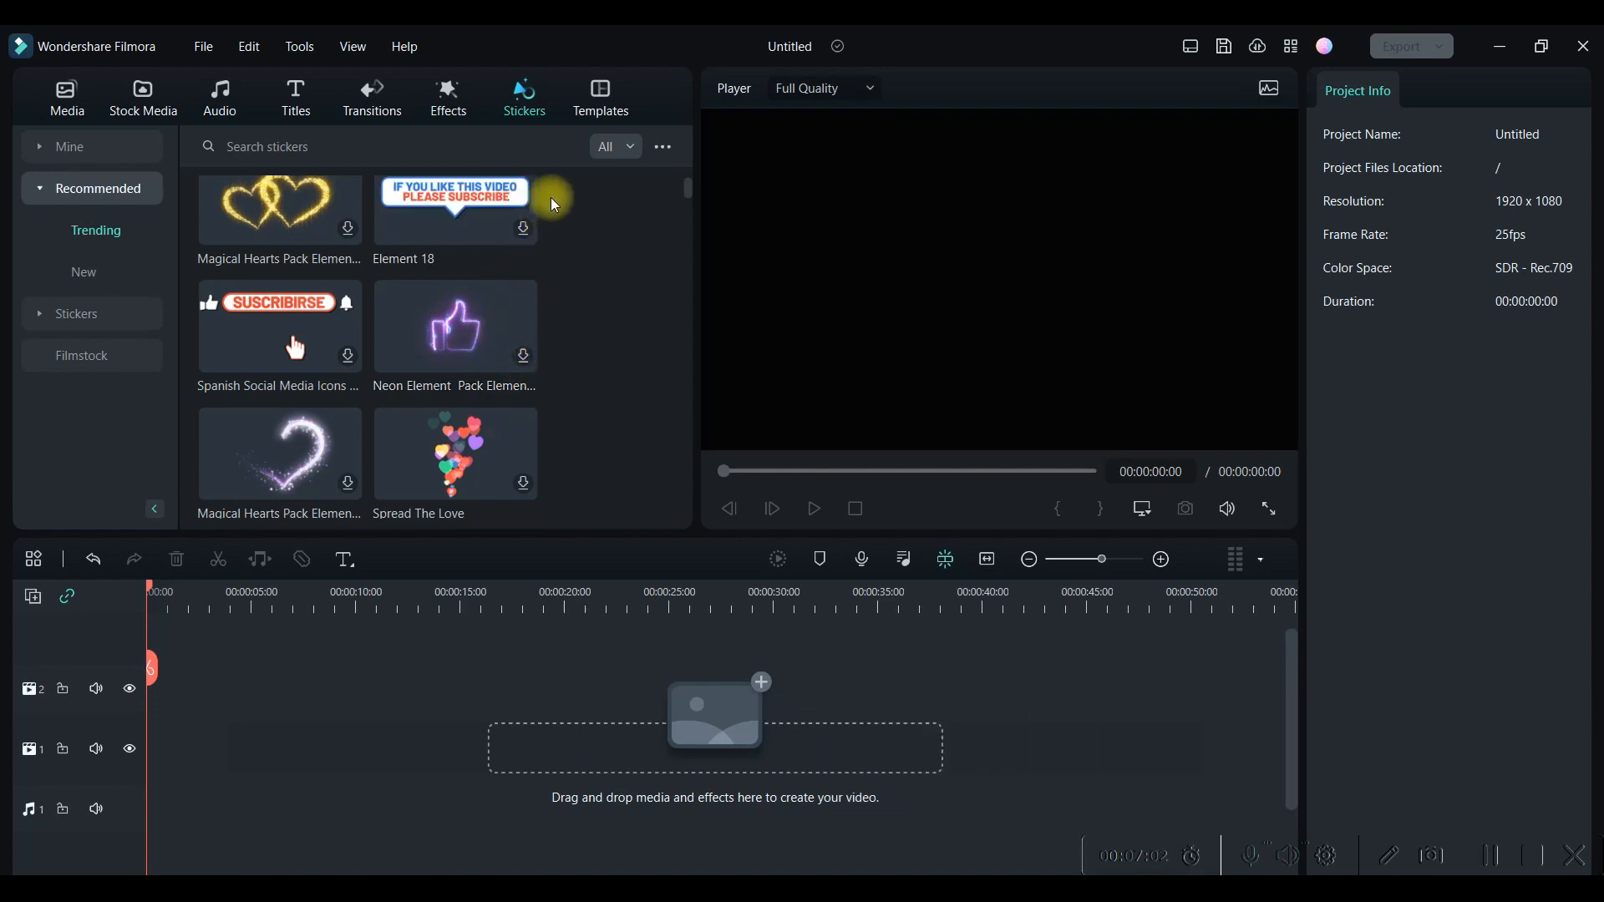
{"action": "left_click", "coordinate": [633, 148]}
{"action": "left_click", "coordinate": [615, 204]}
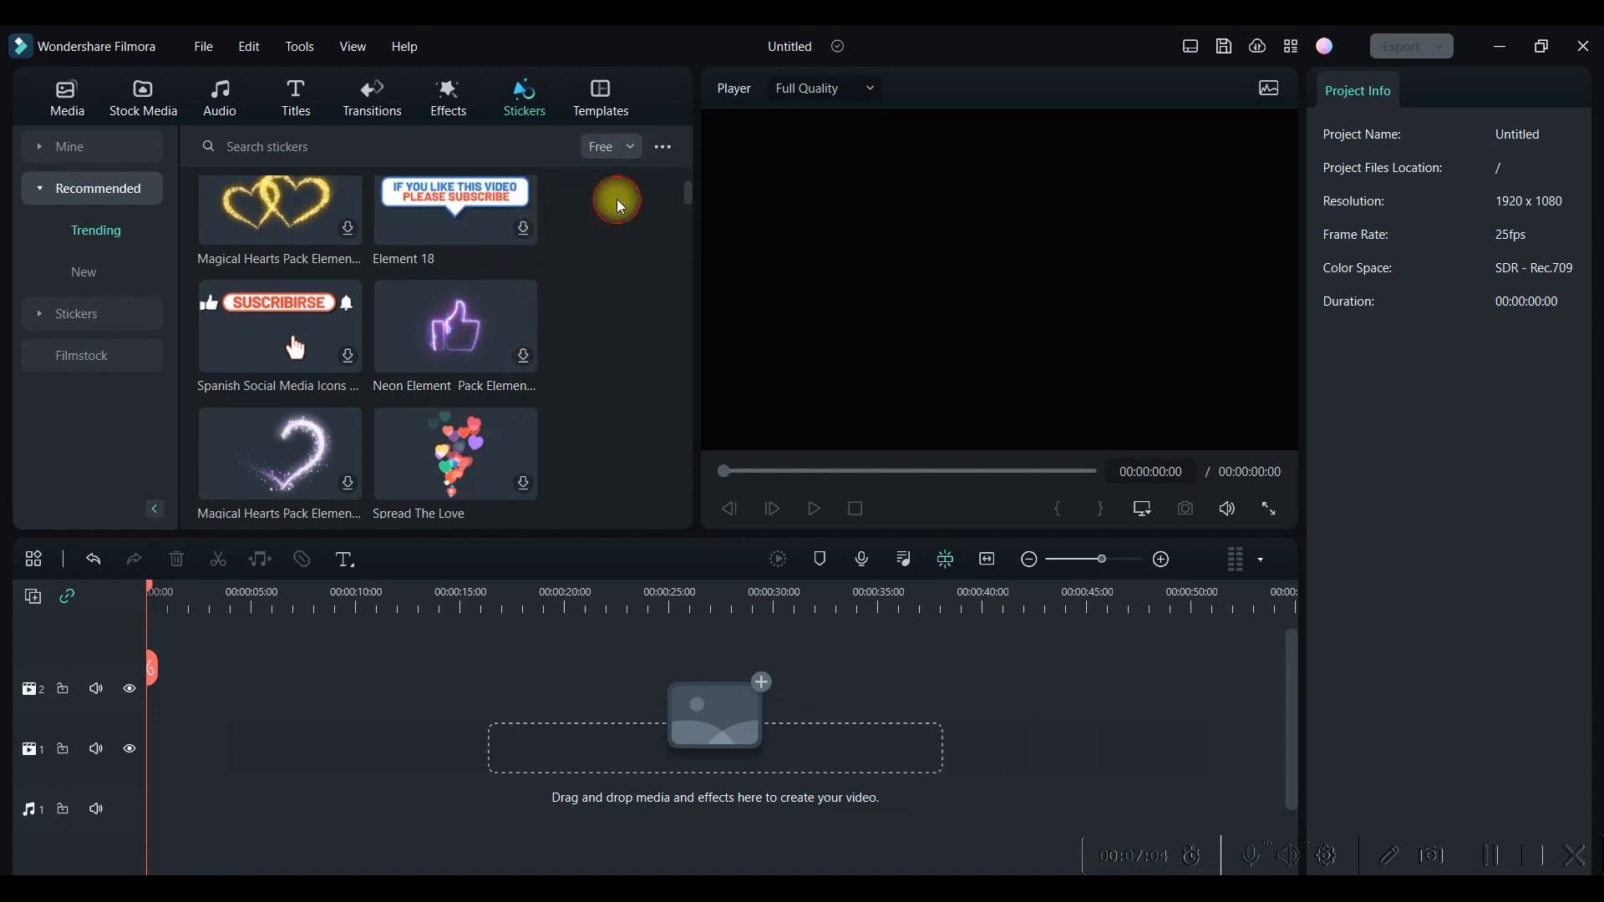
{"action": "scroll", "coordinate": [385, 299], "scroll_direction": "up", "scroll_amount": 2}
{"action": "scroll", "coordinate": [390, 304], "scroll_direction": "down", "scroll_amount": 7}
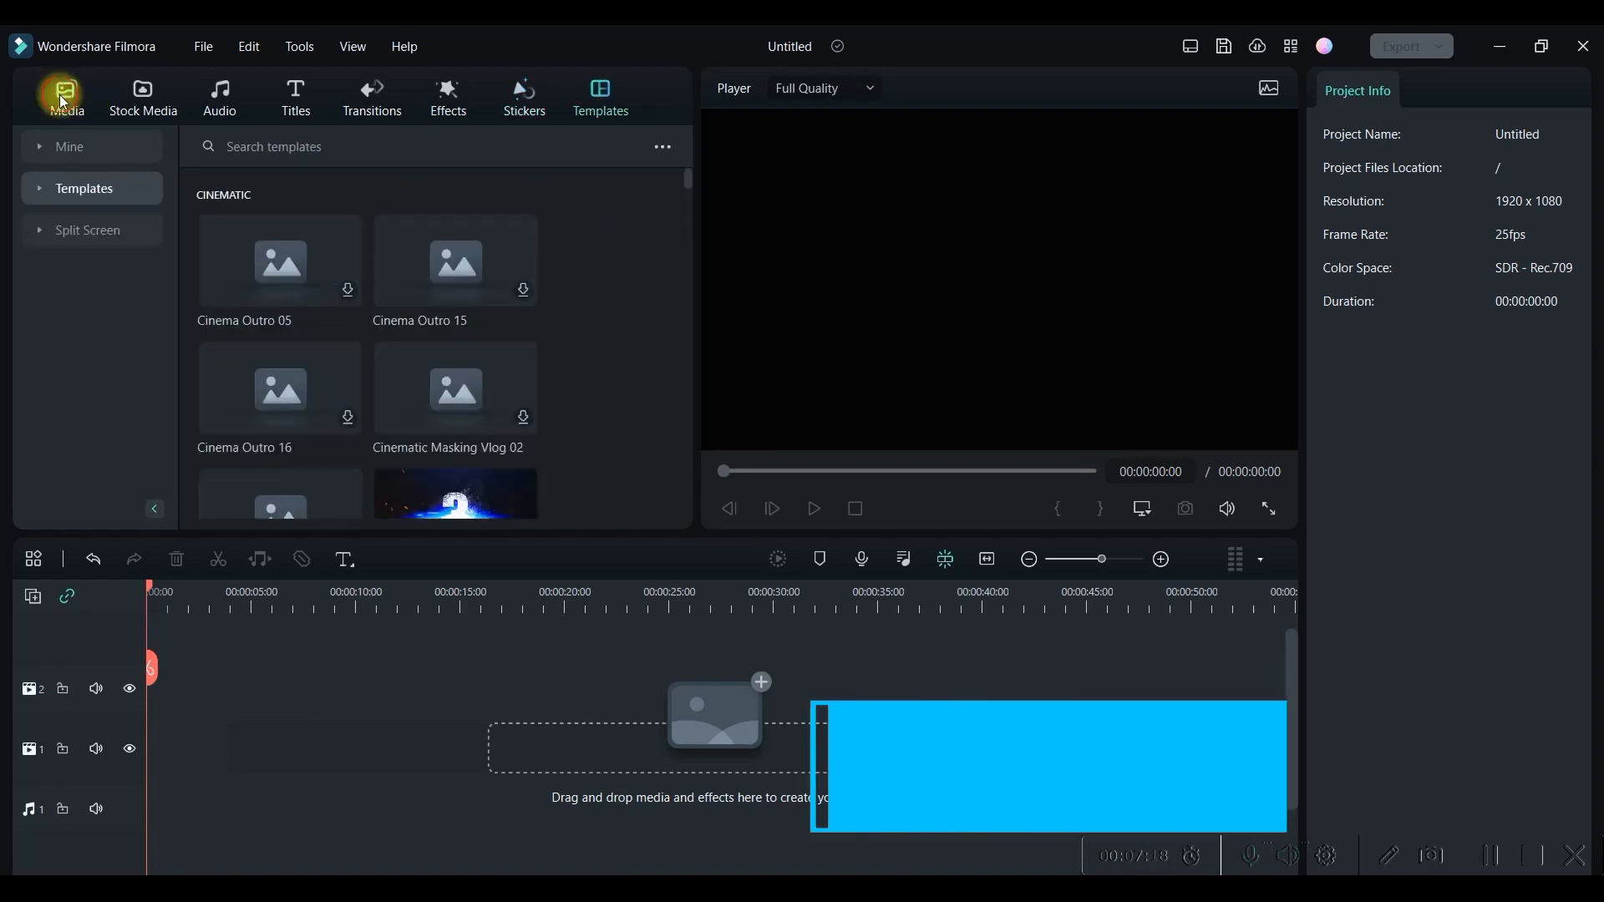
Place the Mountains clip from the project media at the start of video track 1 and split it at about 00:00:10:21 and 00:00:21:12.
{"action": "left_click", "coordinate": [60, 92]}
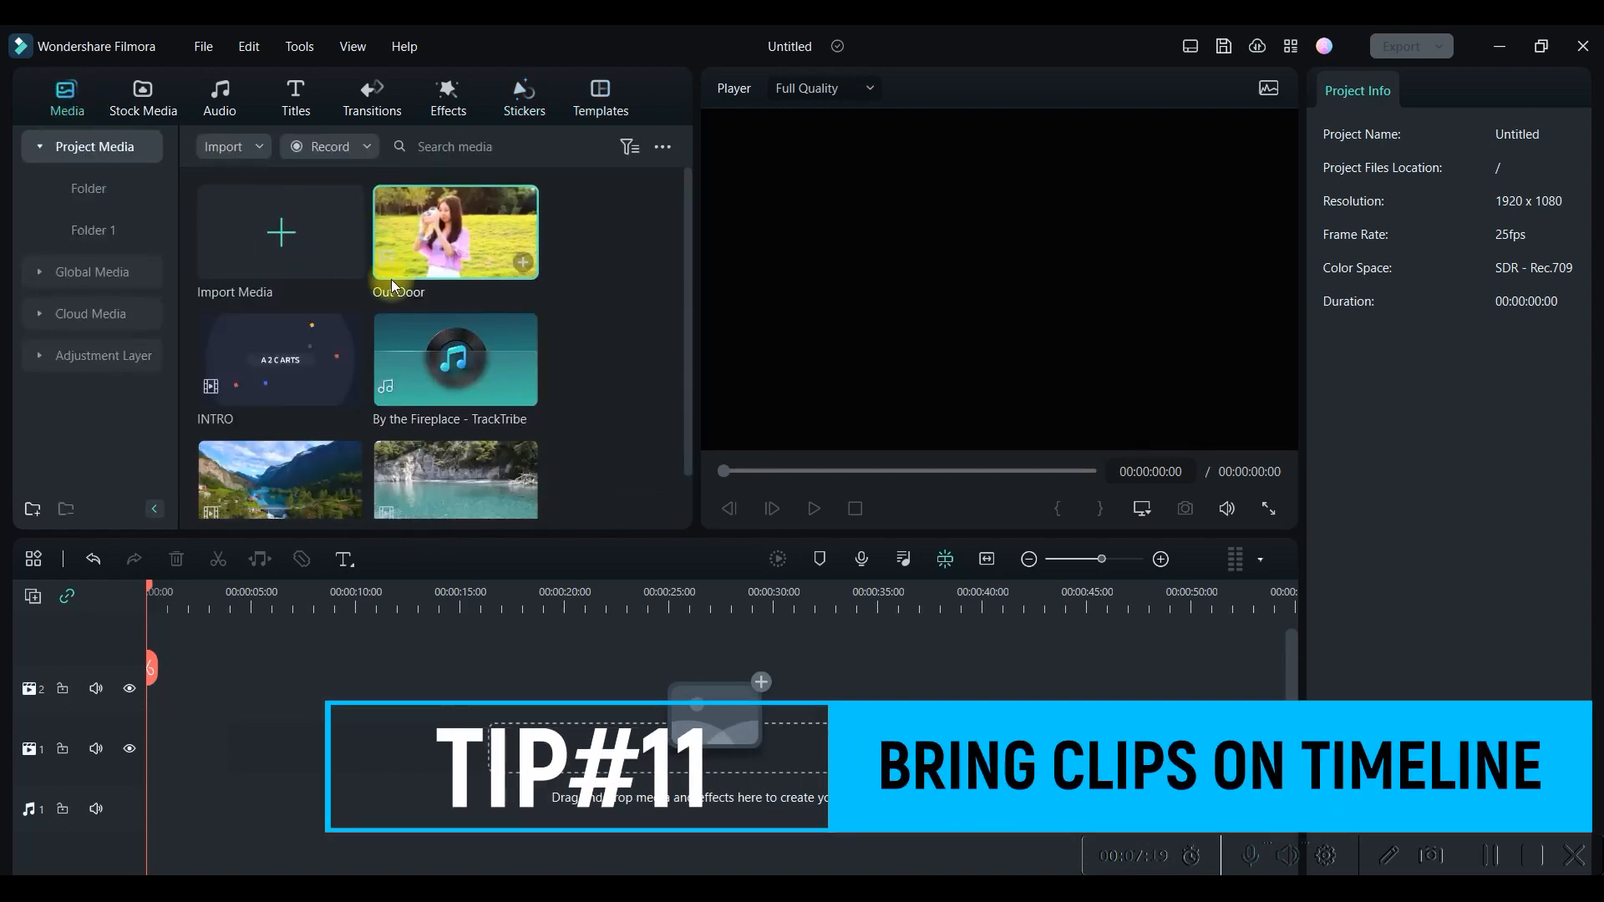
{"action": "left_click_drag", "start_coordinate": [281, 480], "coordinate": [142, 747]}
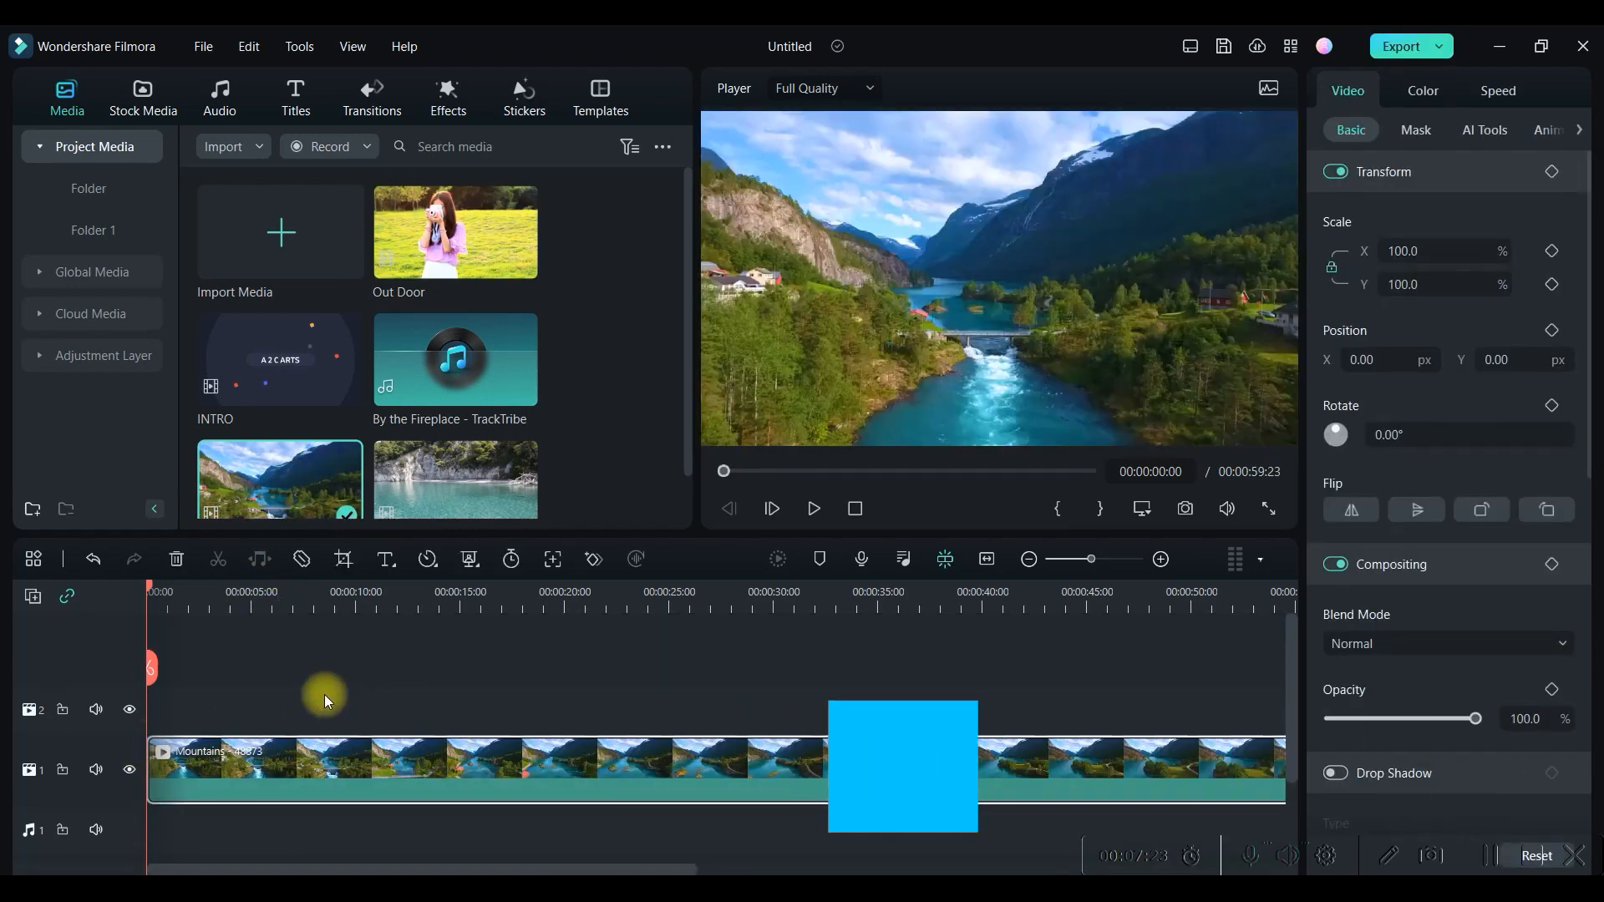
{"action": "left_click_drag", "start_coordinate": [149, 593], "coordinate": [375, 618]}
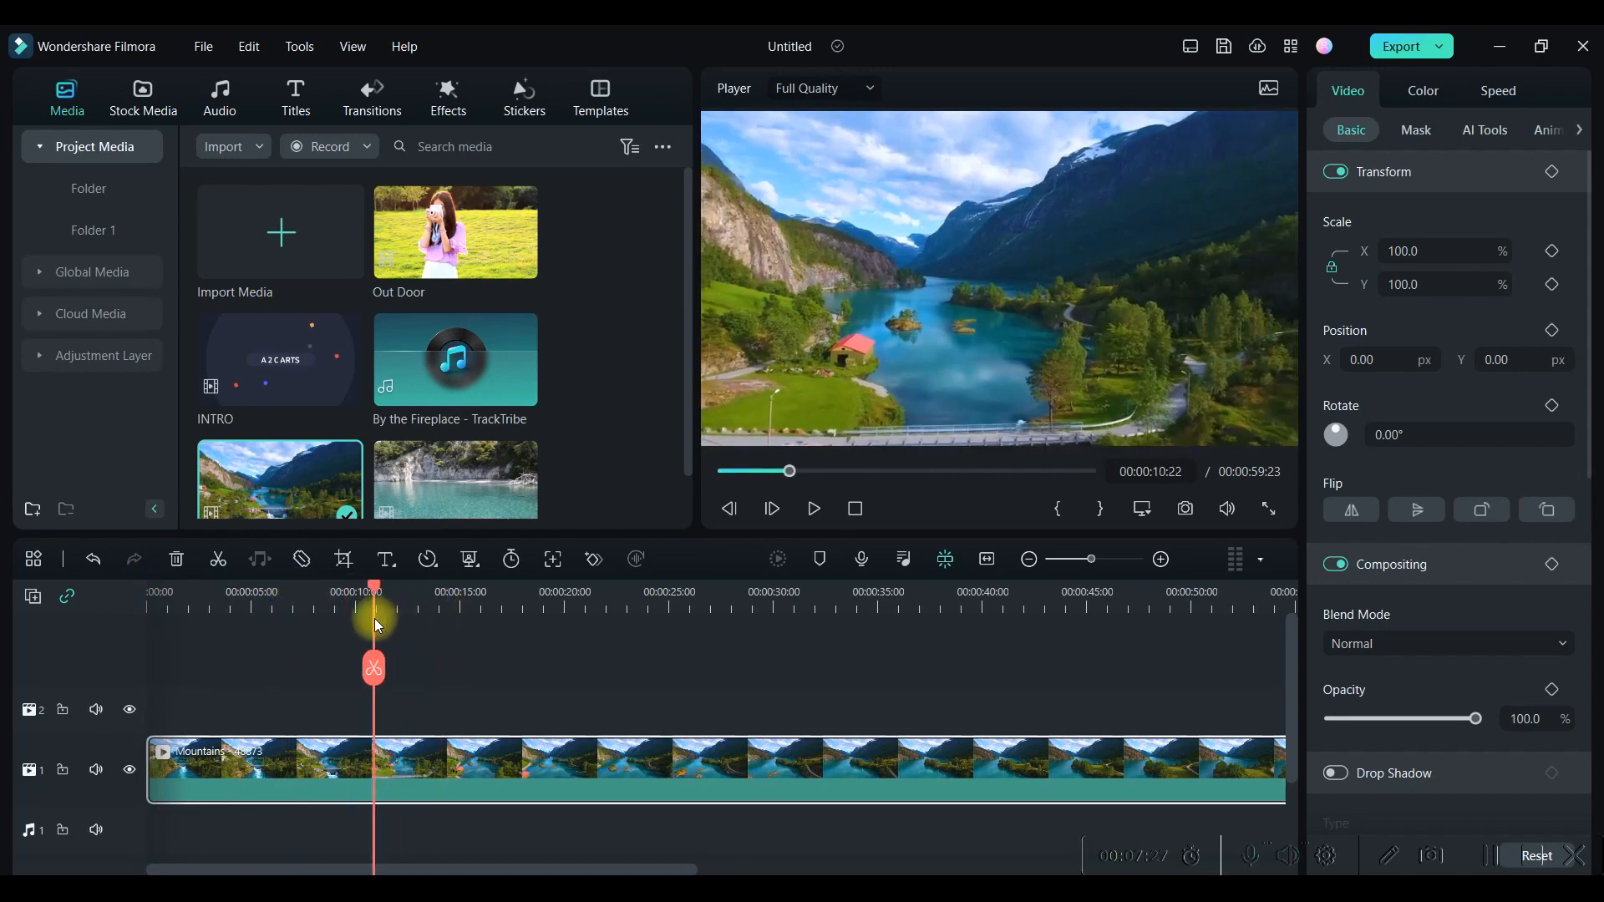
{"action": "left_click", "coordinate": [373, 669]}
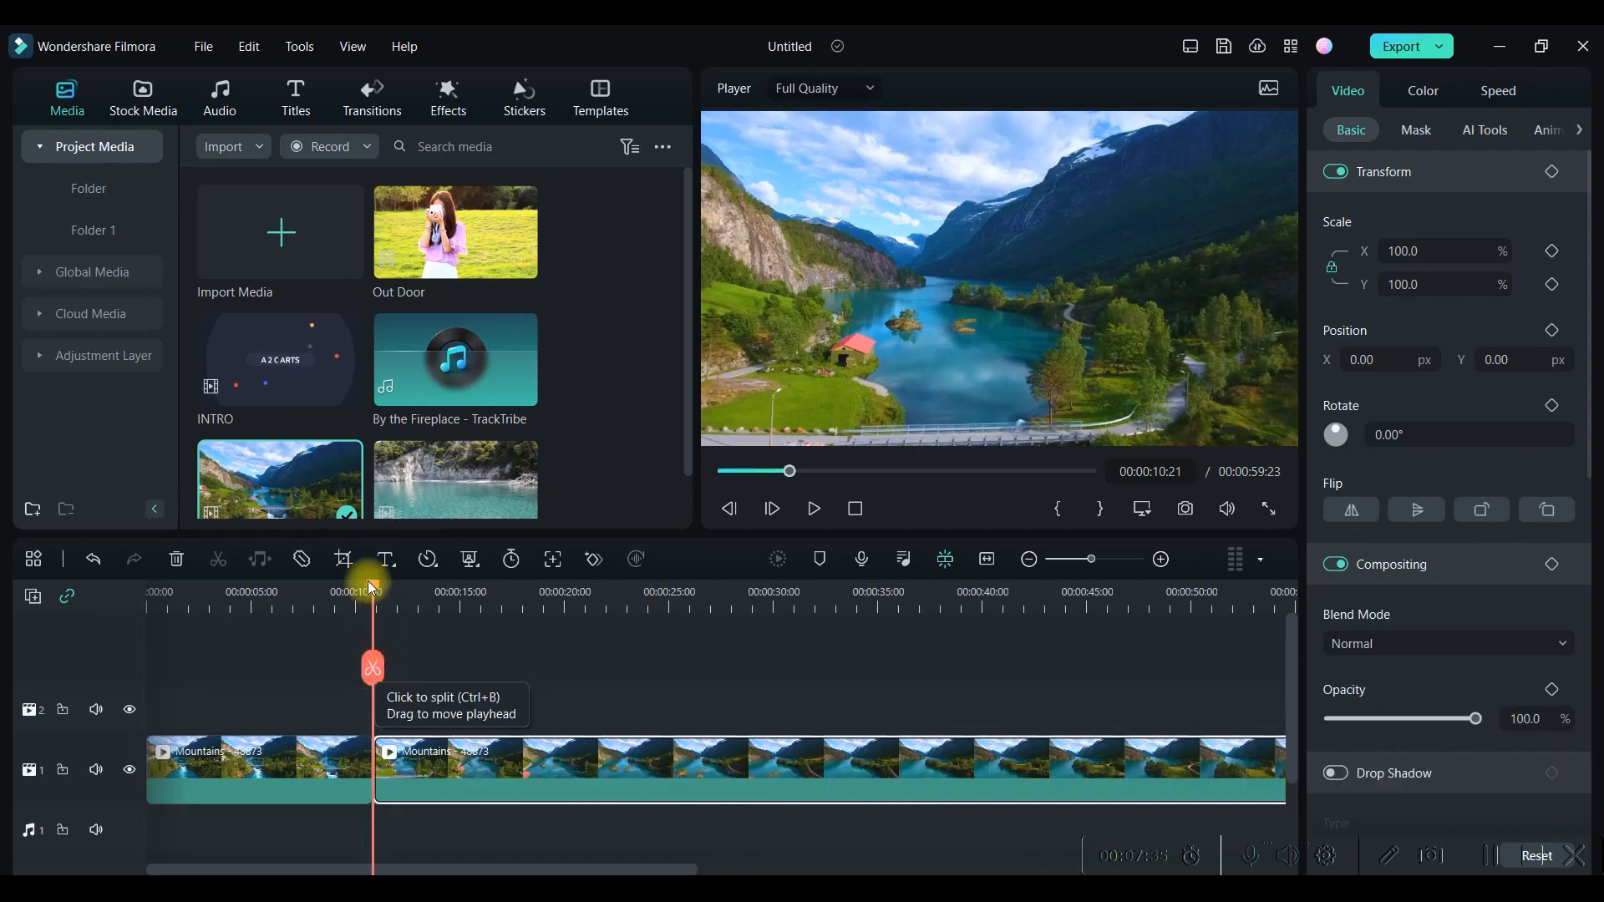
{"action": "left_click_drag", "start_coordinate": [373, 595], "coordinate": [596, 594]}
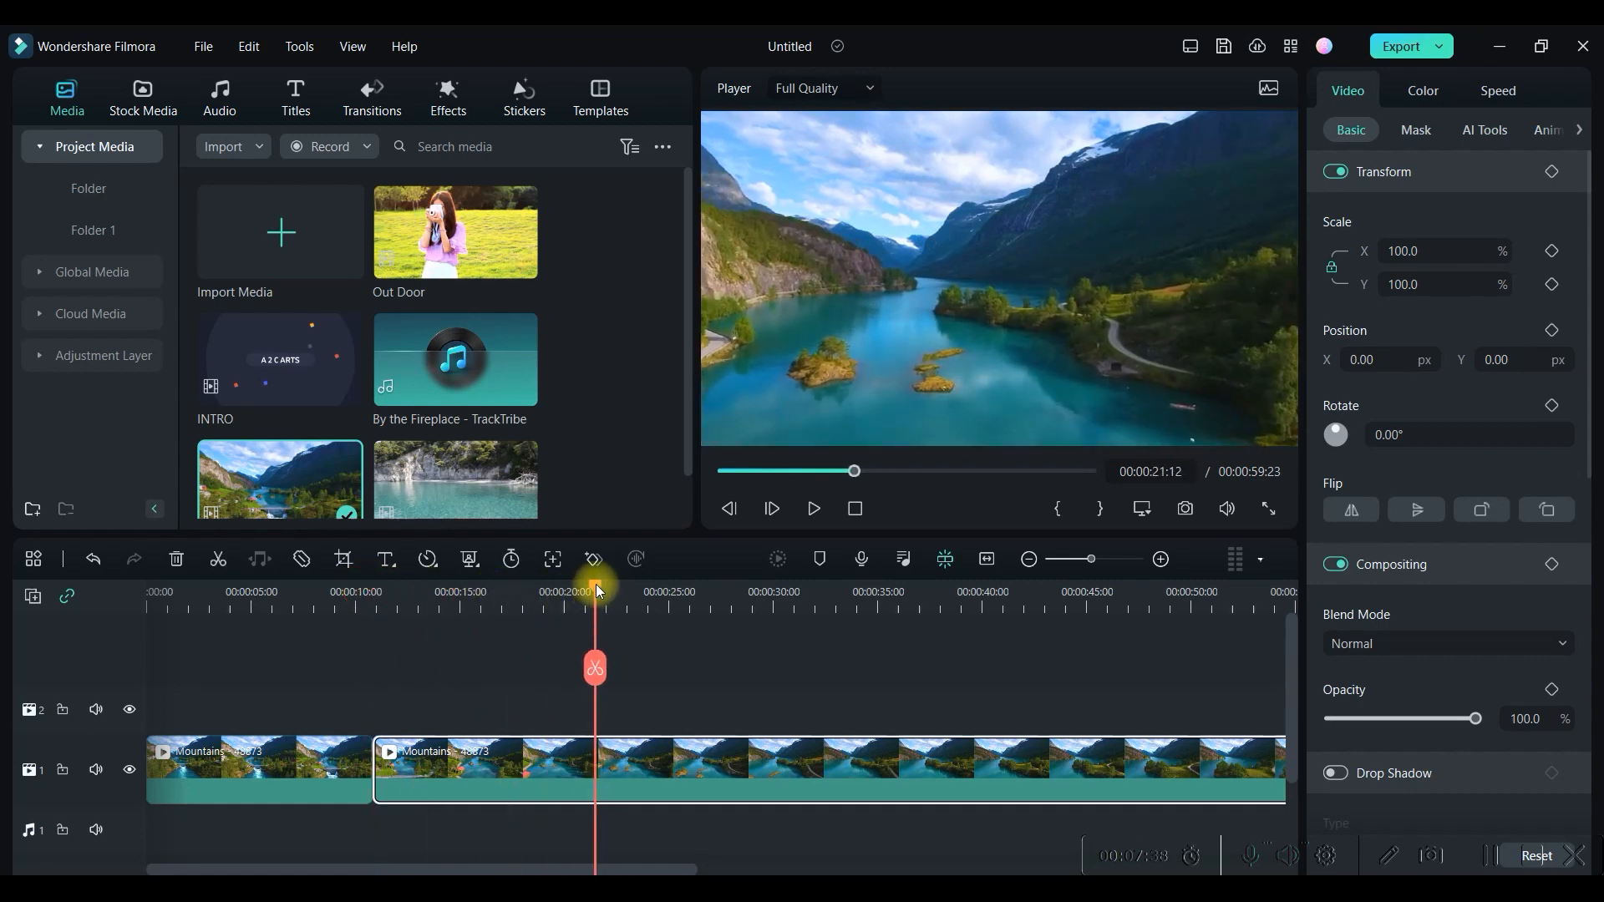
{"action": "left_click", "coordinate": [222, 562]}
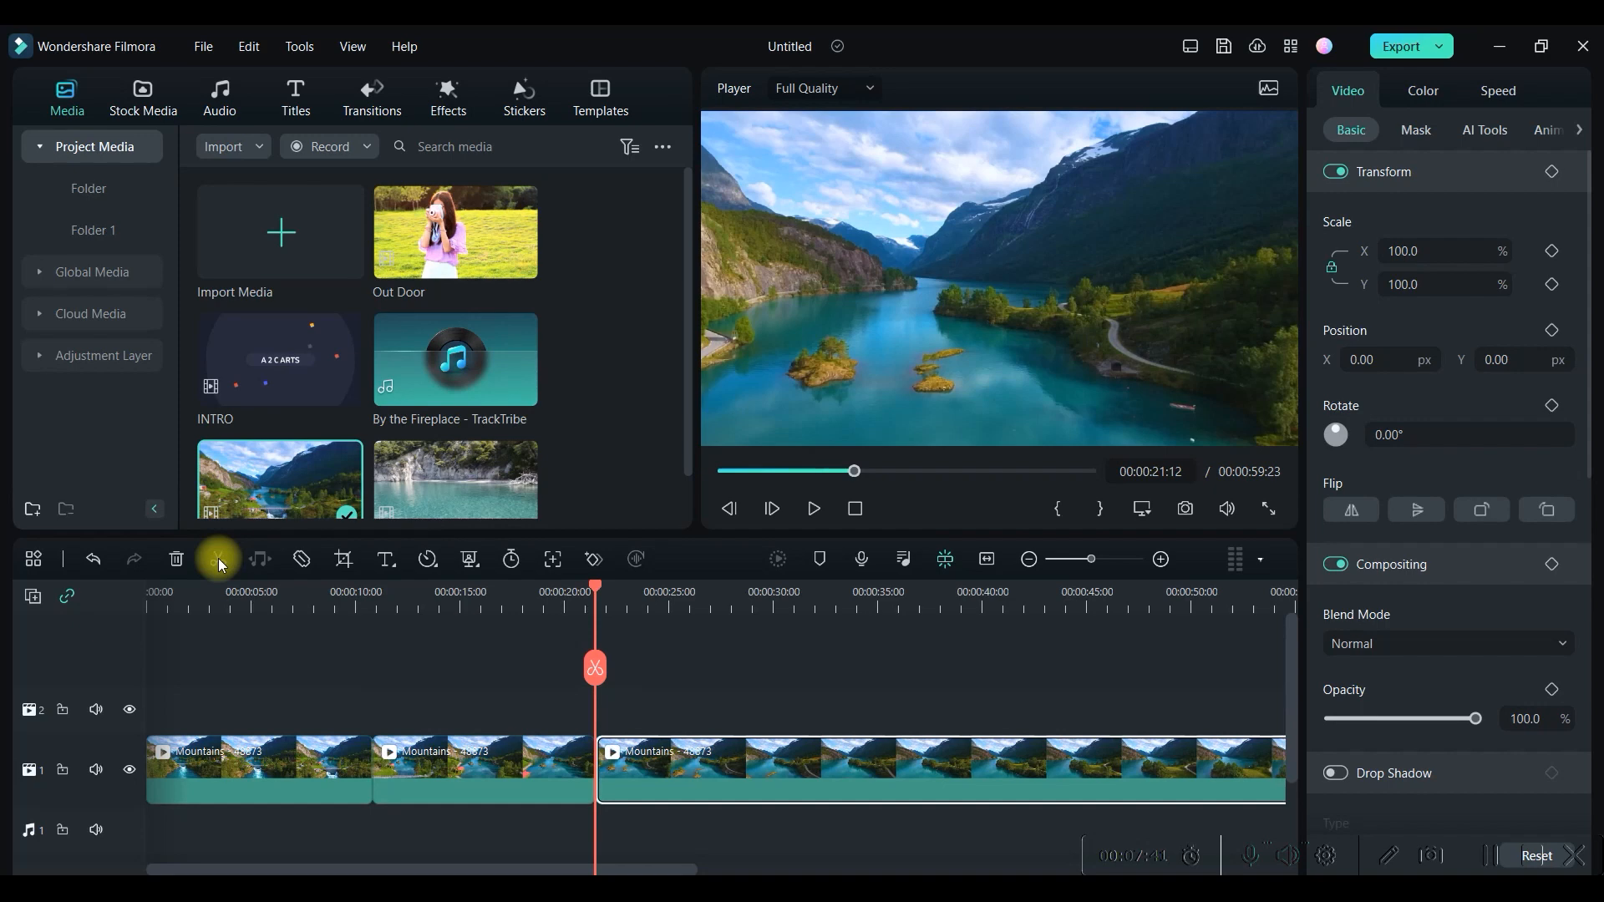
Cut the last Mountains segment at about 33, 39 and 43 seconds with the Quick Split tool, and turn the tool off.
{"action": "left_click_drag", "start_coordinate": [599, 589], "coordinate": [750, 625]}
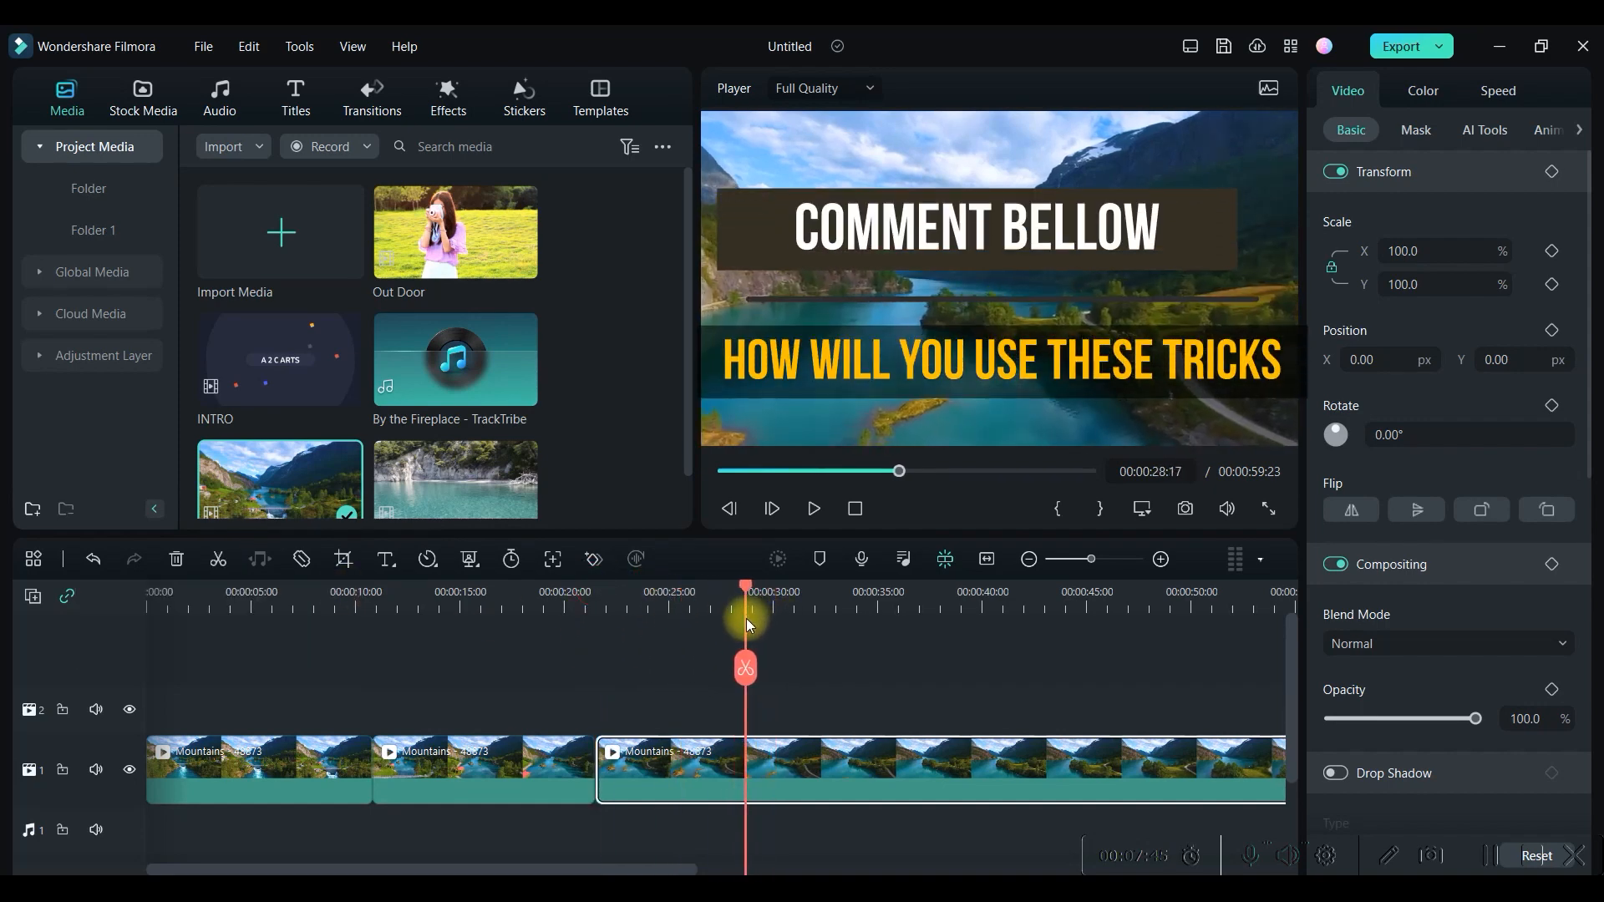
{"action": "left_click", "coordinate": [303, 558]}
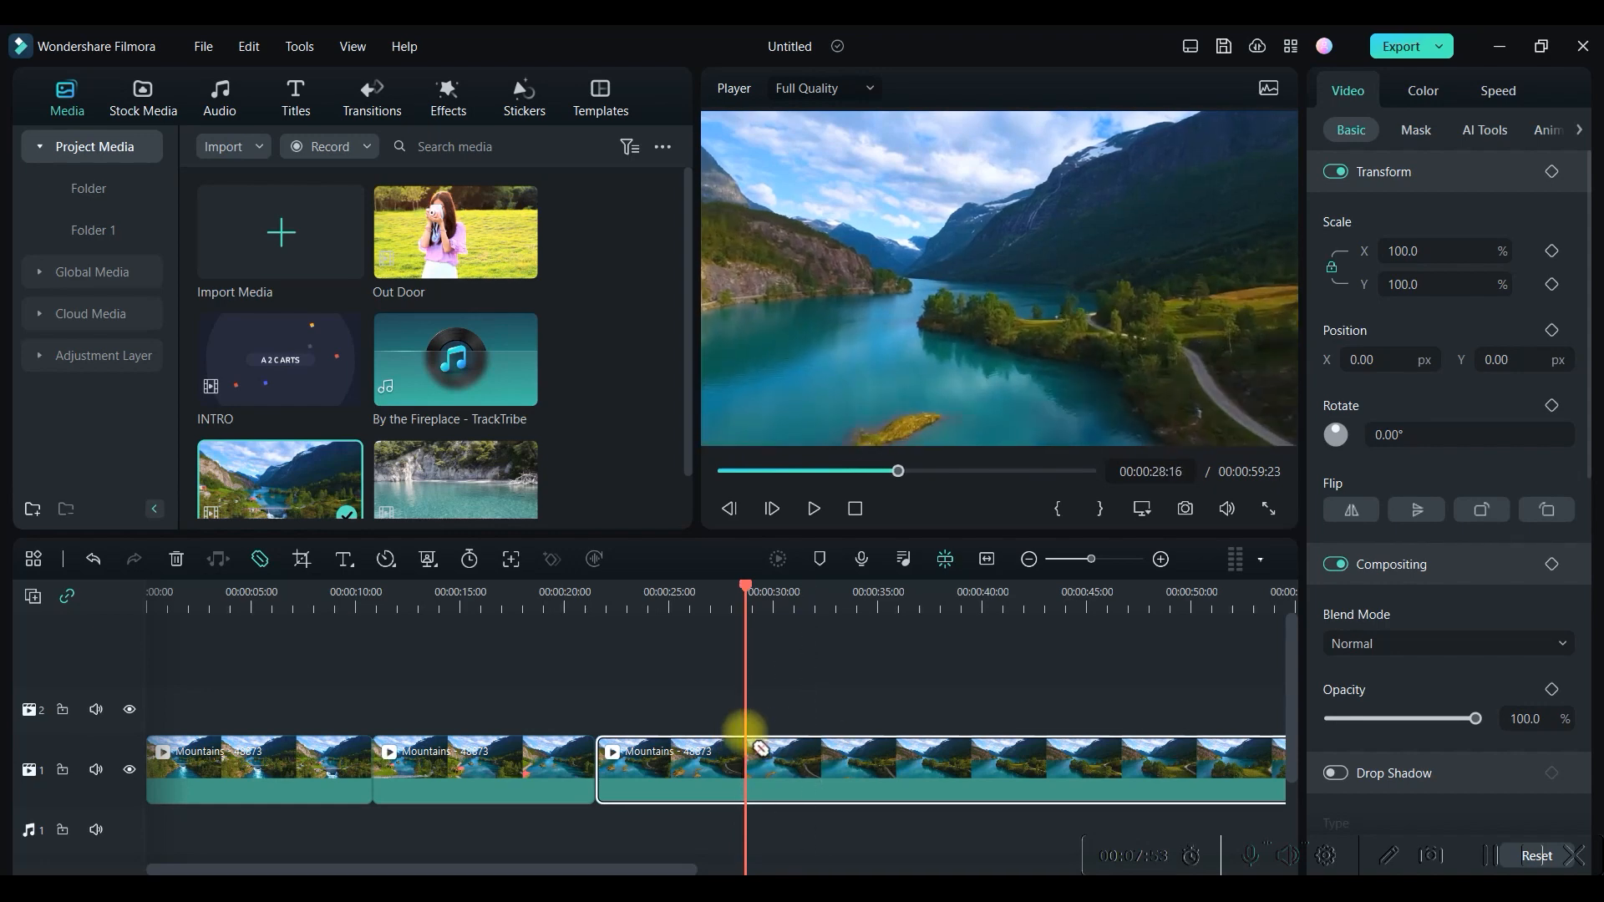
{"action": "left_click", "coordinate": [829, 760]}
{"action": "left_click", "coordinate": [965, 765]}
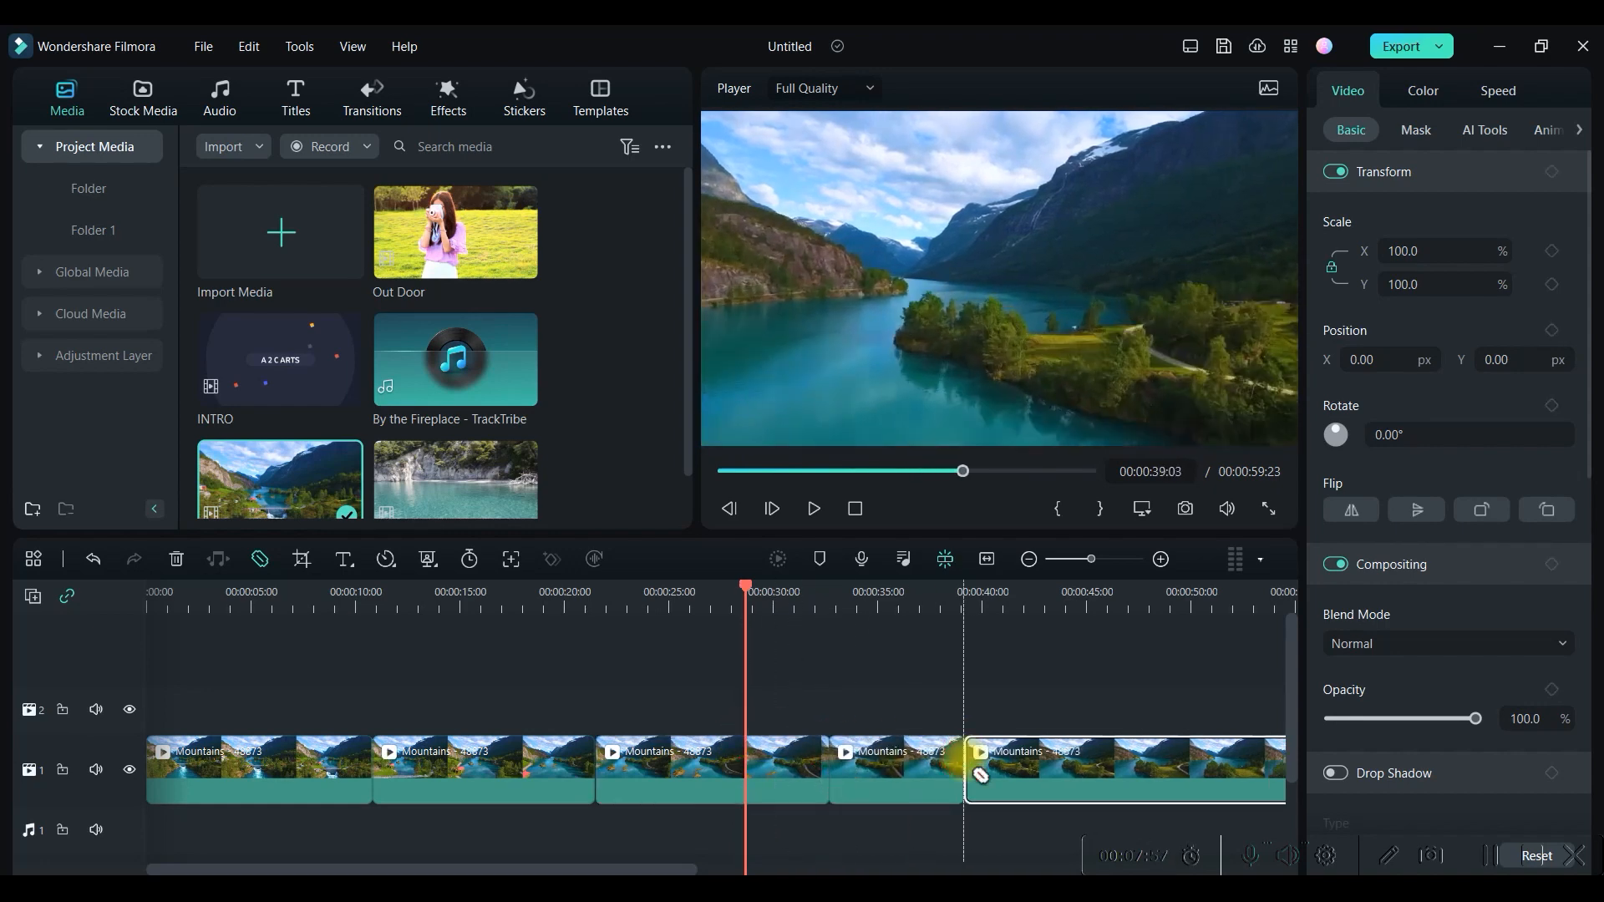
{"action": "left_click", "coordinate": [1050, 764]}
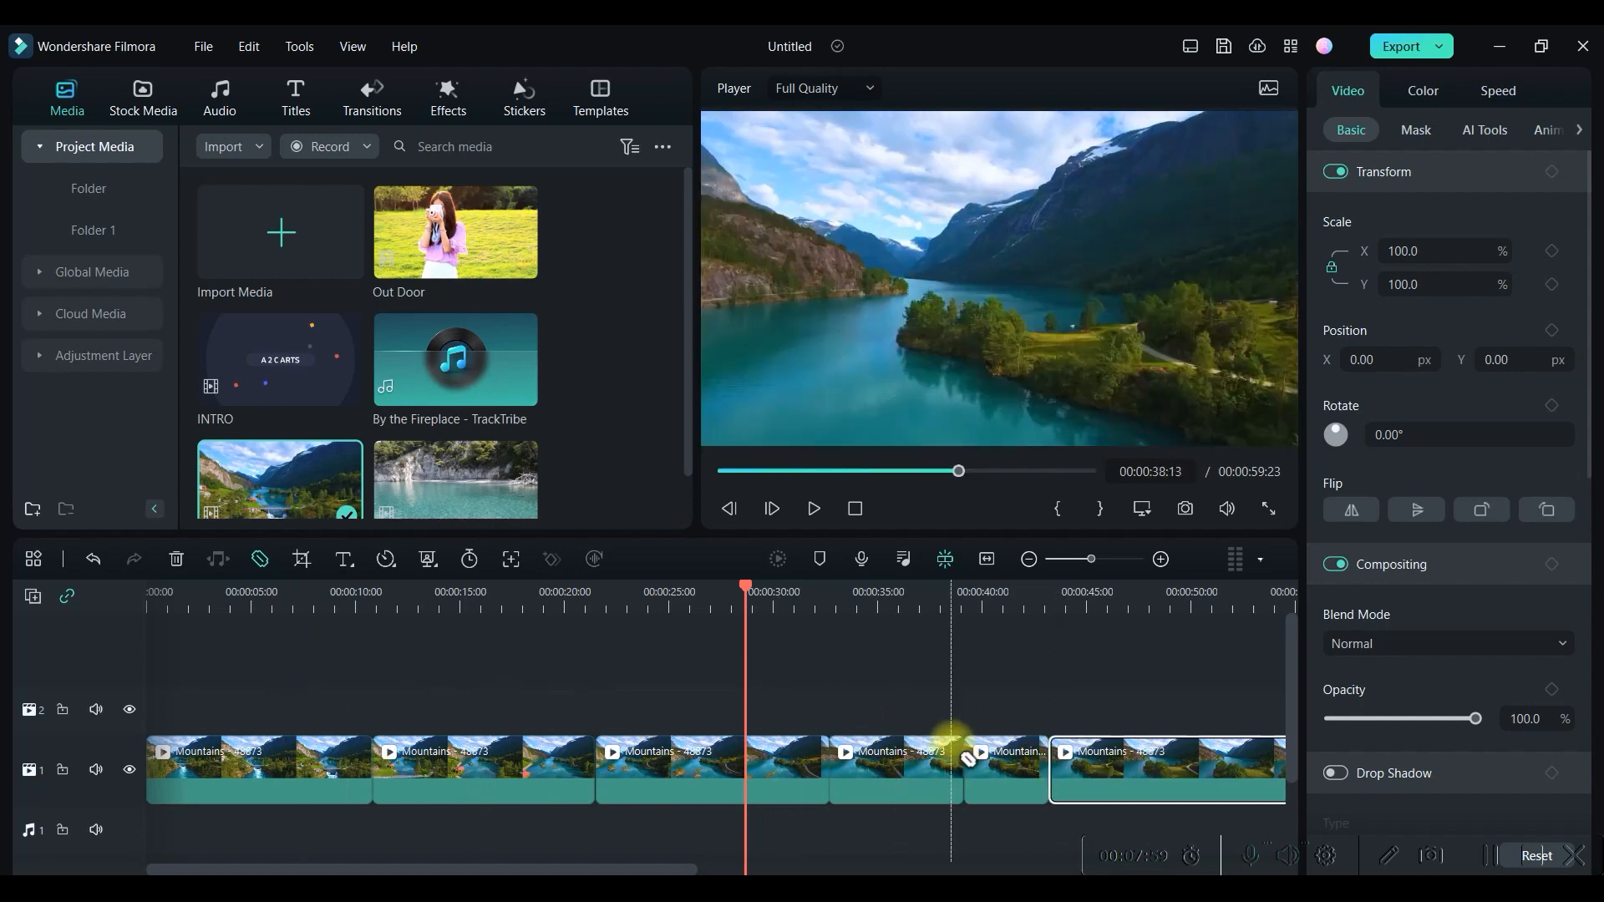
{"action": "left_click", "coordinate": [264, 563]}
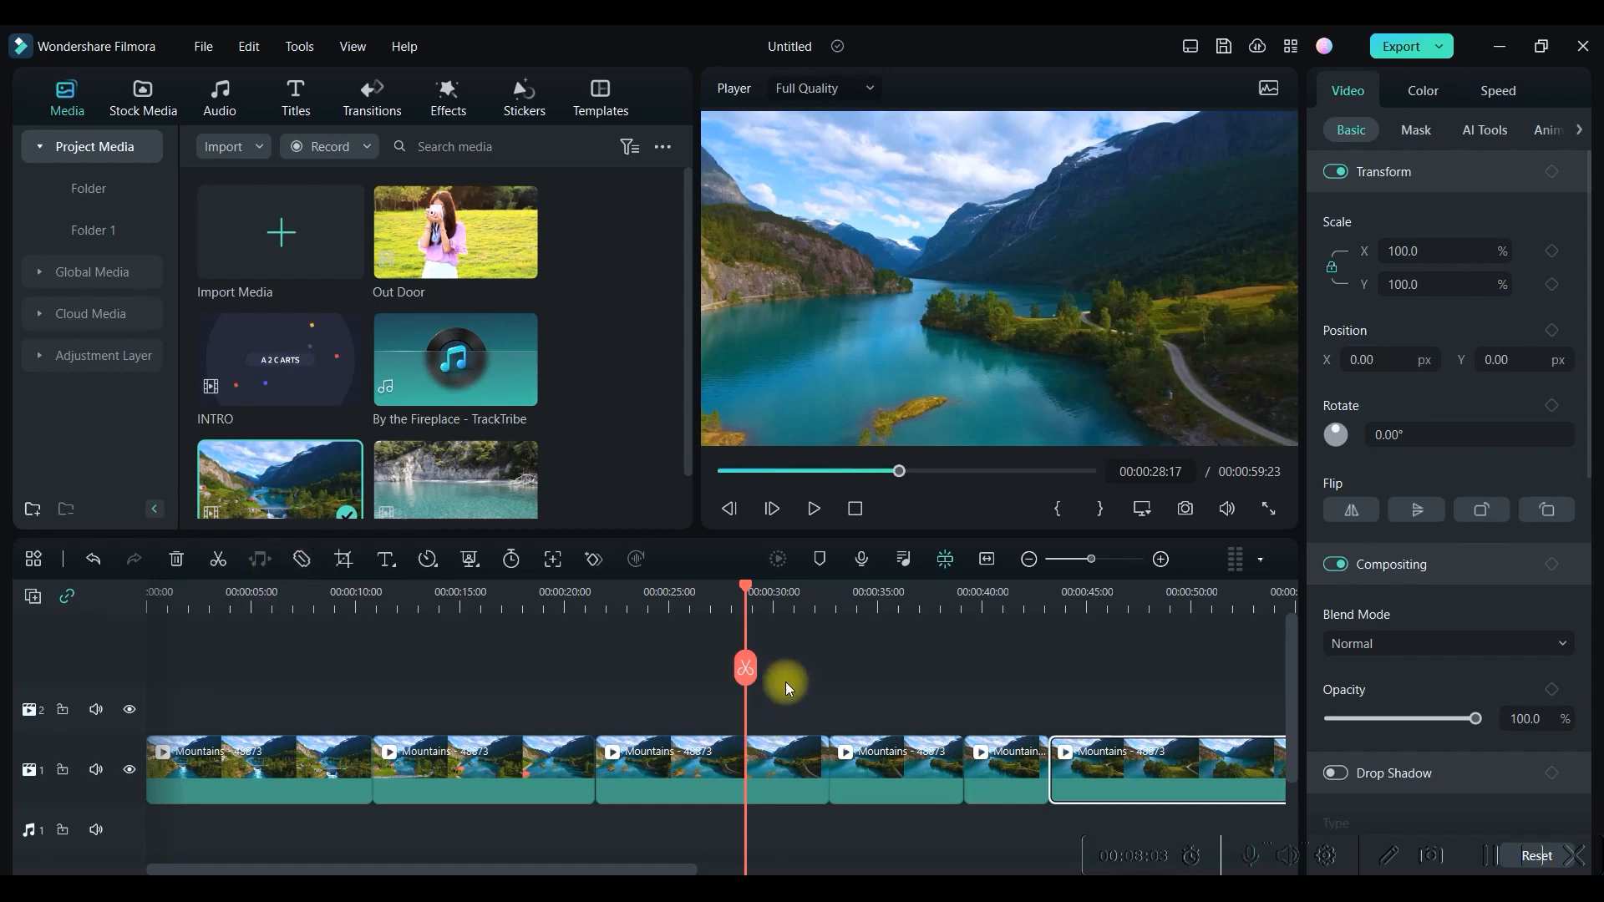
Delete the four Mountains segments that follow 00:00:21:12 on video track 1.
{"action": "left_click", "coordinate": [678, 744]}
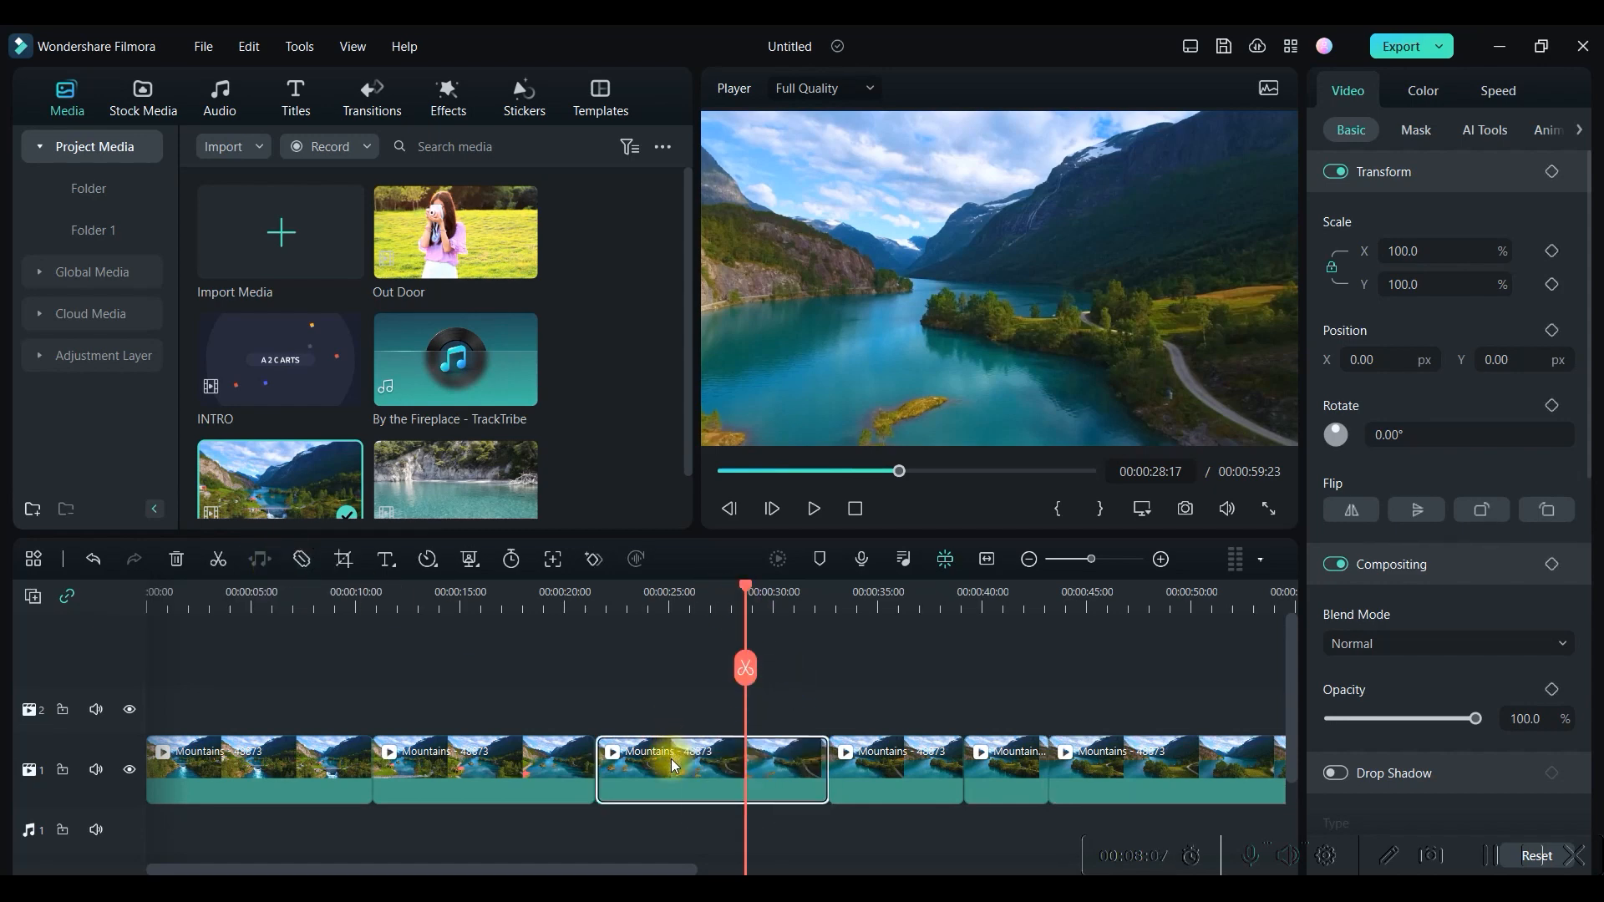
{"action": "key", "text": "Delete"}
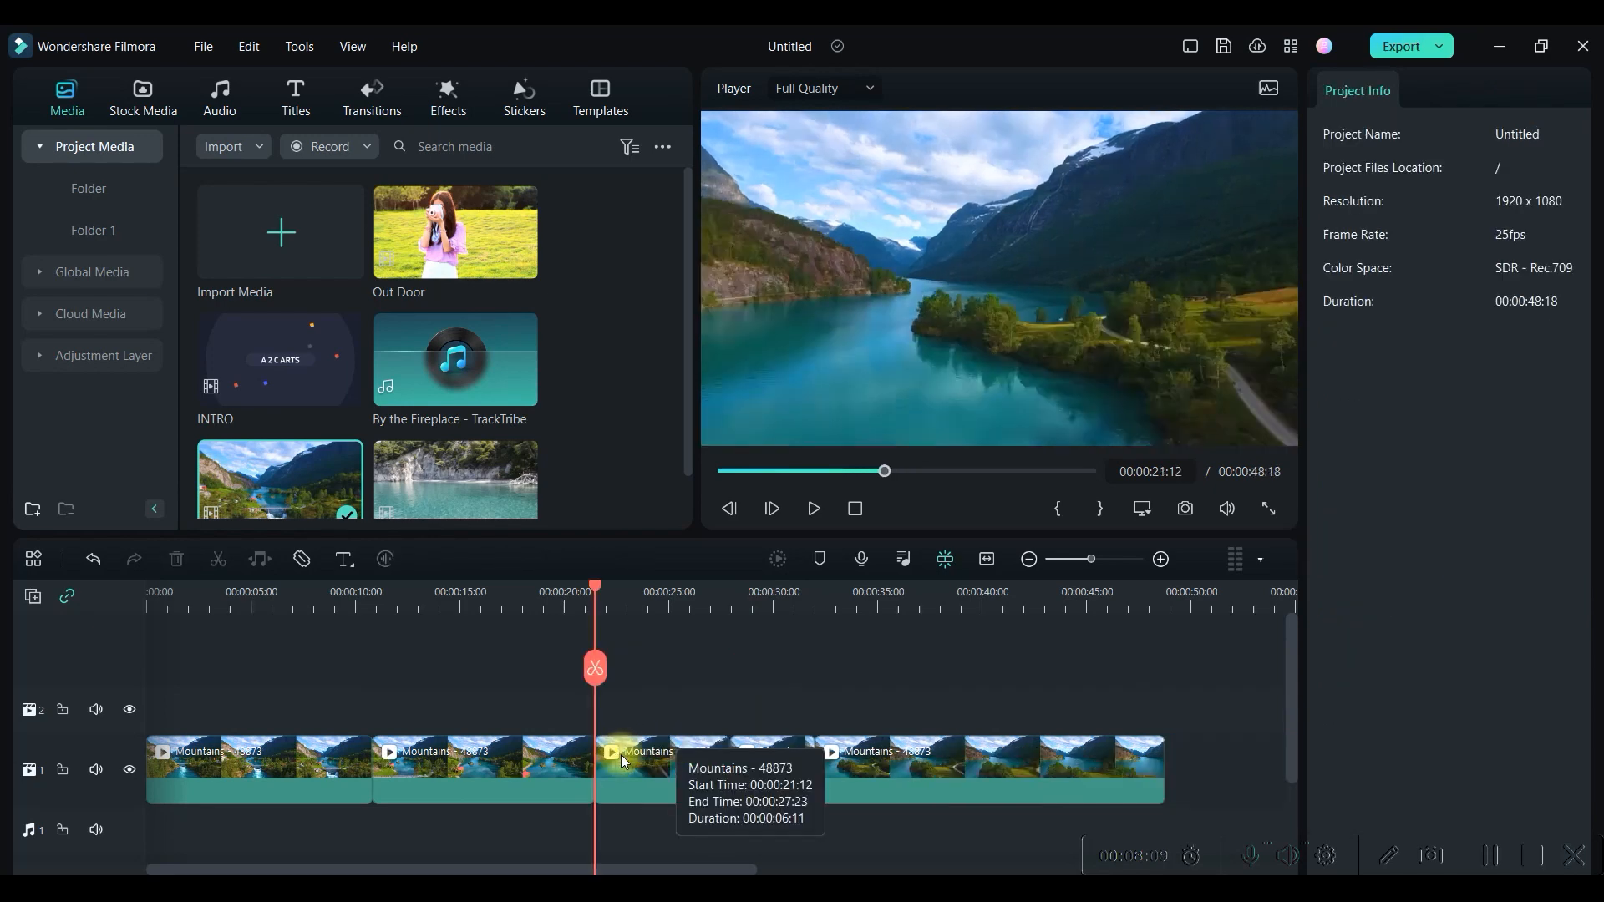
{"action": "left_click", "coordinate": [620, 754]}
{"action": "right_click", "coordinate": [620, 754]}
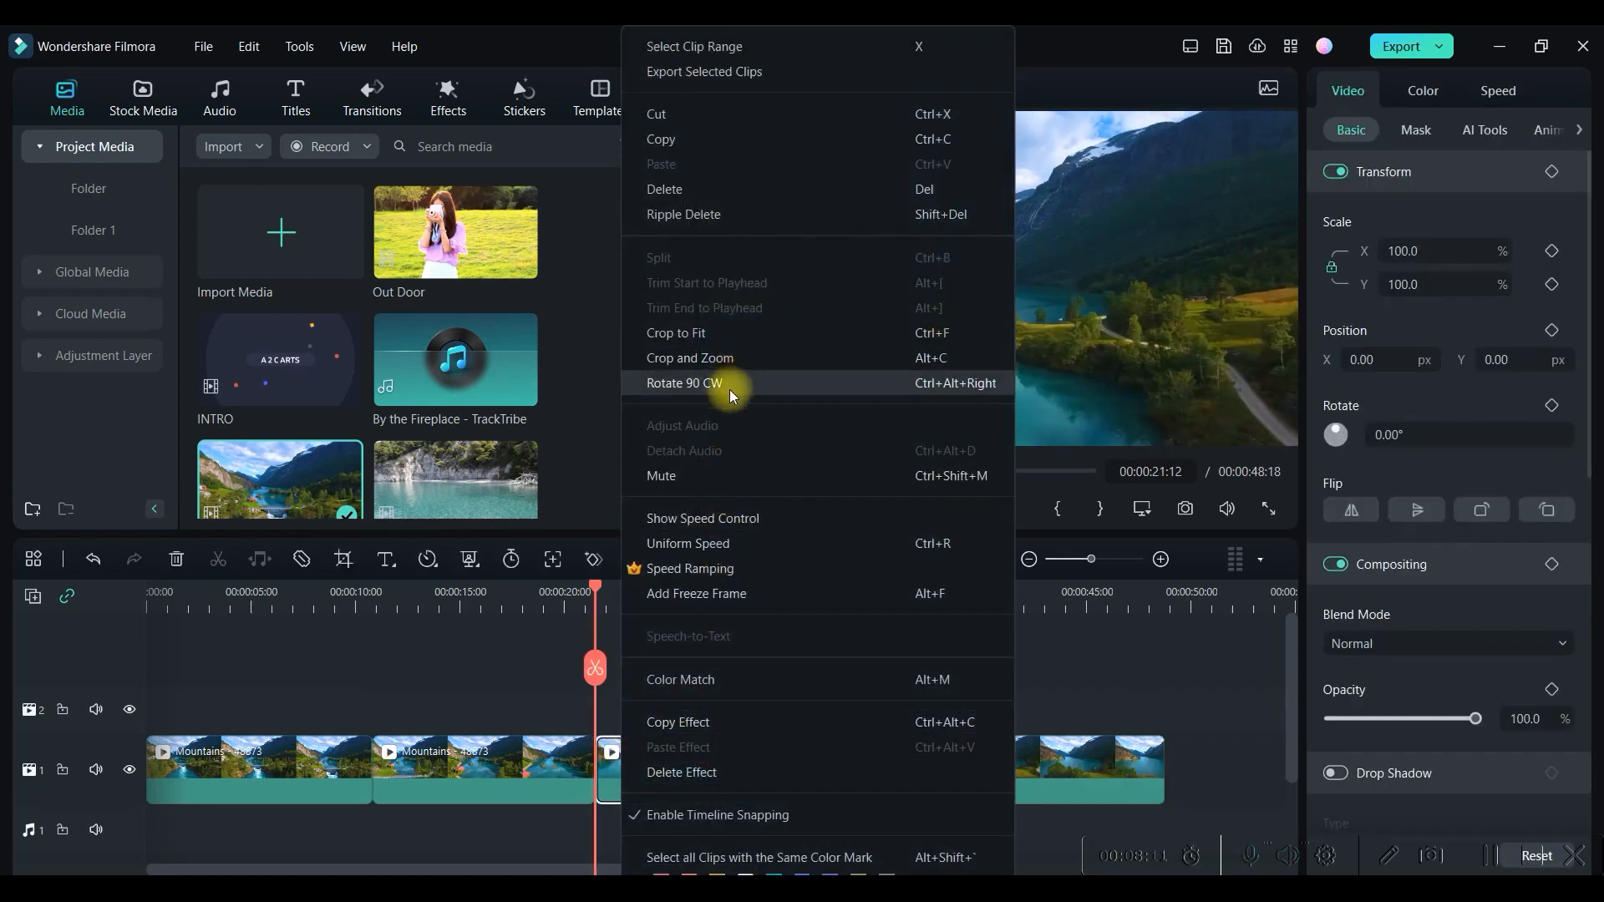
{"action": "left_click", "coordinate": [676, 189]}
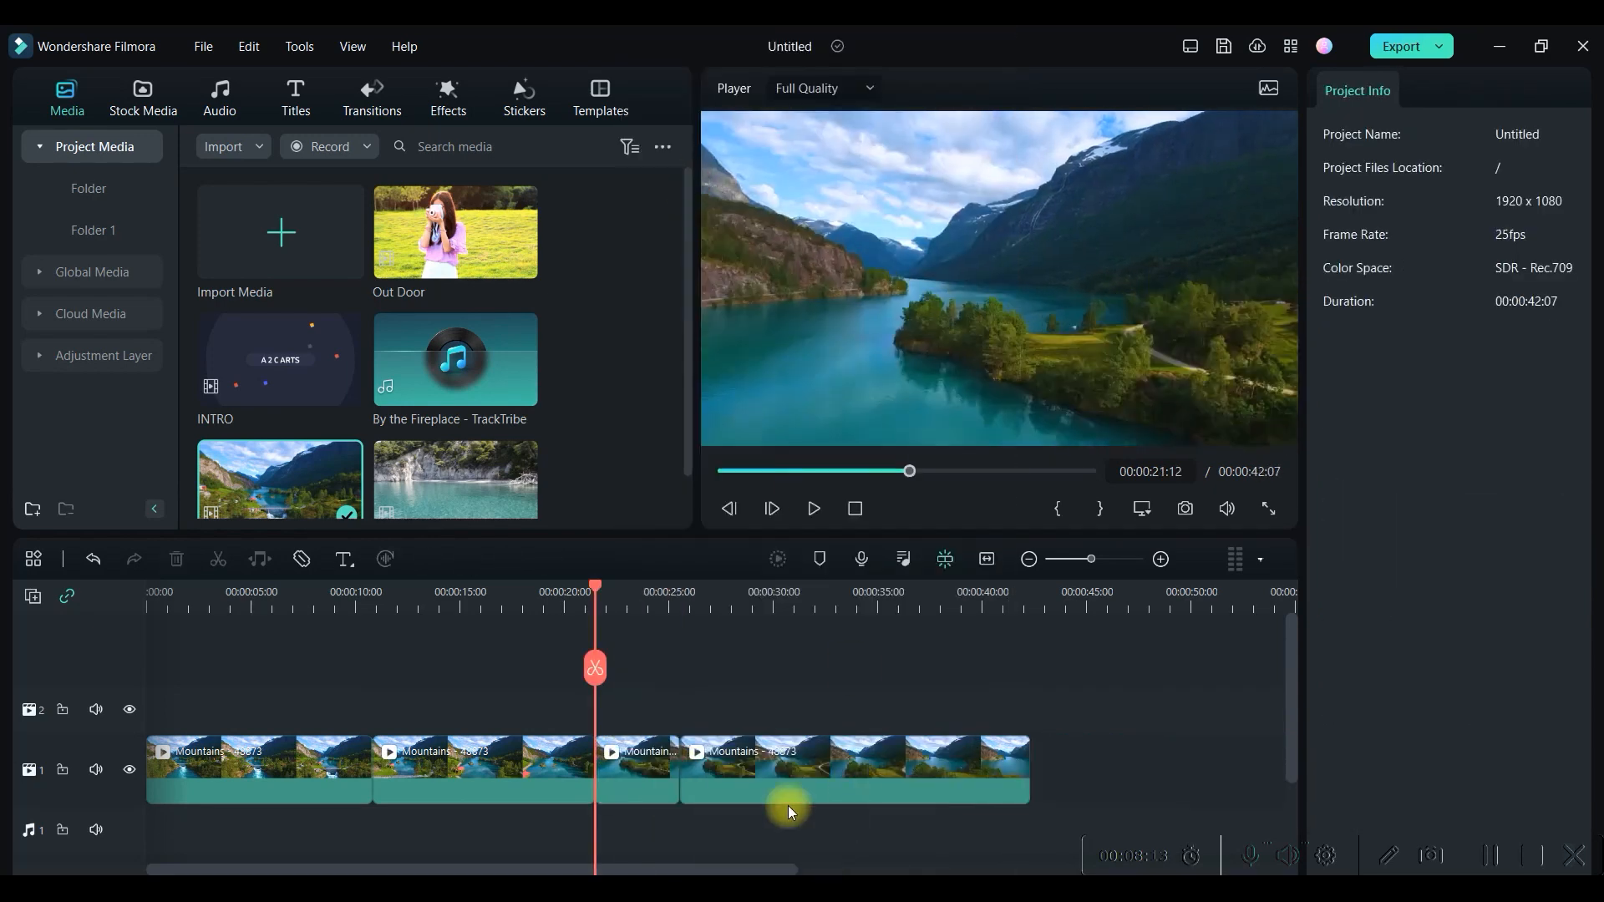
{"action": "left_click", "coordinate": [625, 765]}
{"action": "left_click", "coordinate": [175, 560]}
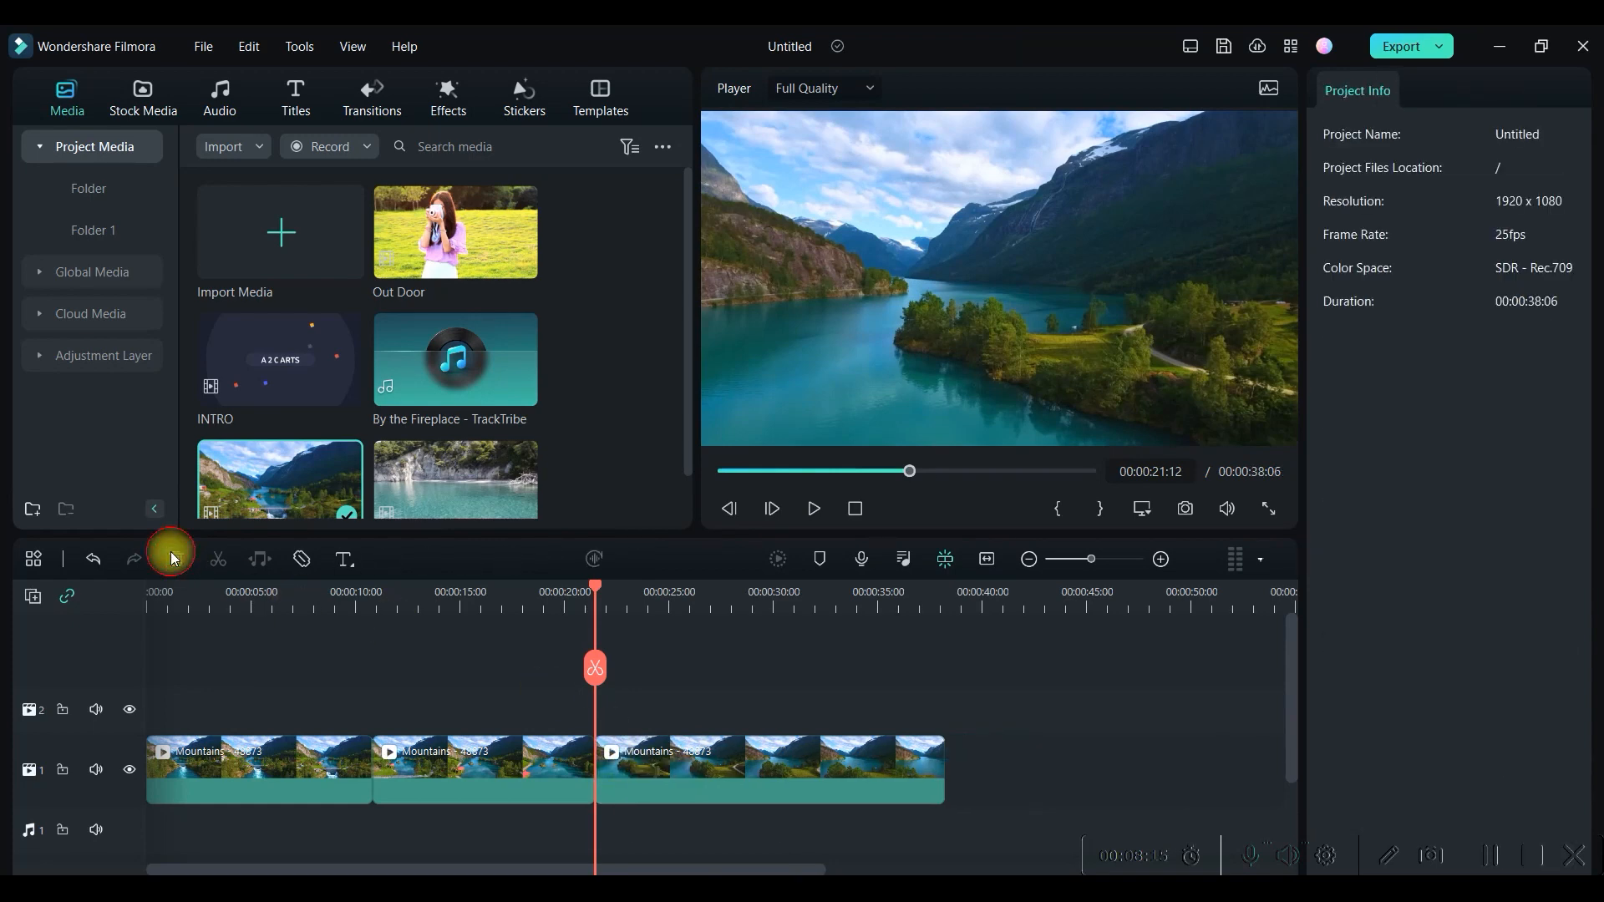
{"action": "left_click", "coordinate": [700, 771]}
{"action": "key", "text": "Delete"}
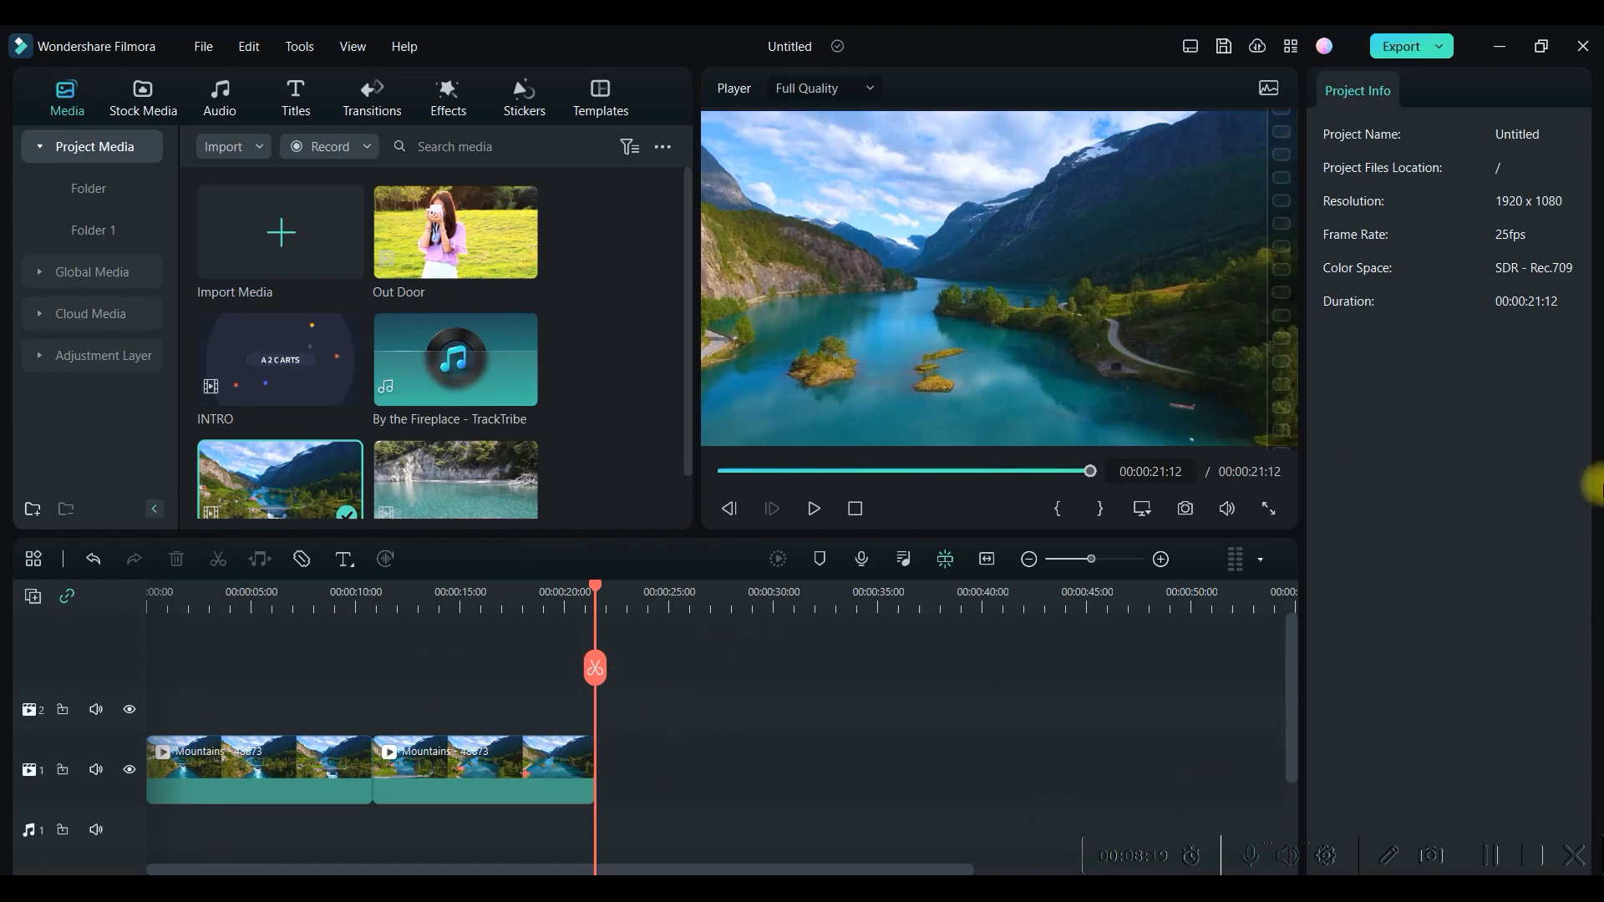
Insert the Out Door clip between the two Mountains segments on video track 1 and select the first Mountains segment.
{"action": "mouse_move", "coordinate": [455, 249]}
{"action": "left_mouse_down"}
{"action": "mouse_move", "coordinate": [470, 390]}
{"action": "mouse_move", "coordinate": [401, 786]}
{"action": "left_mouse_up"}
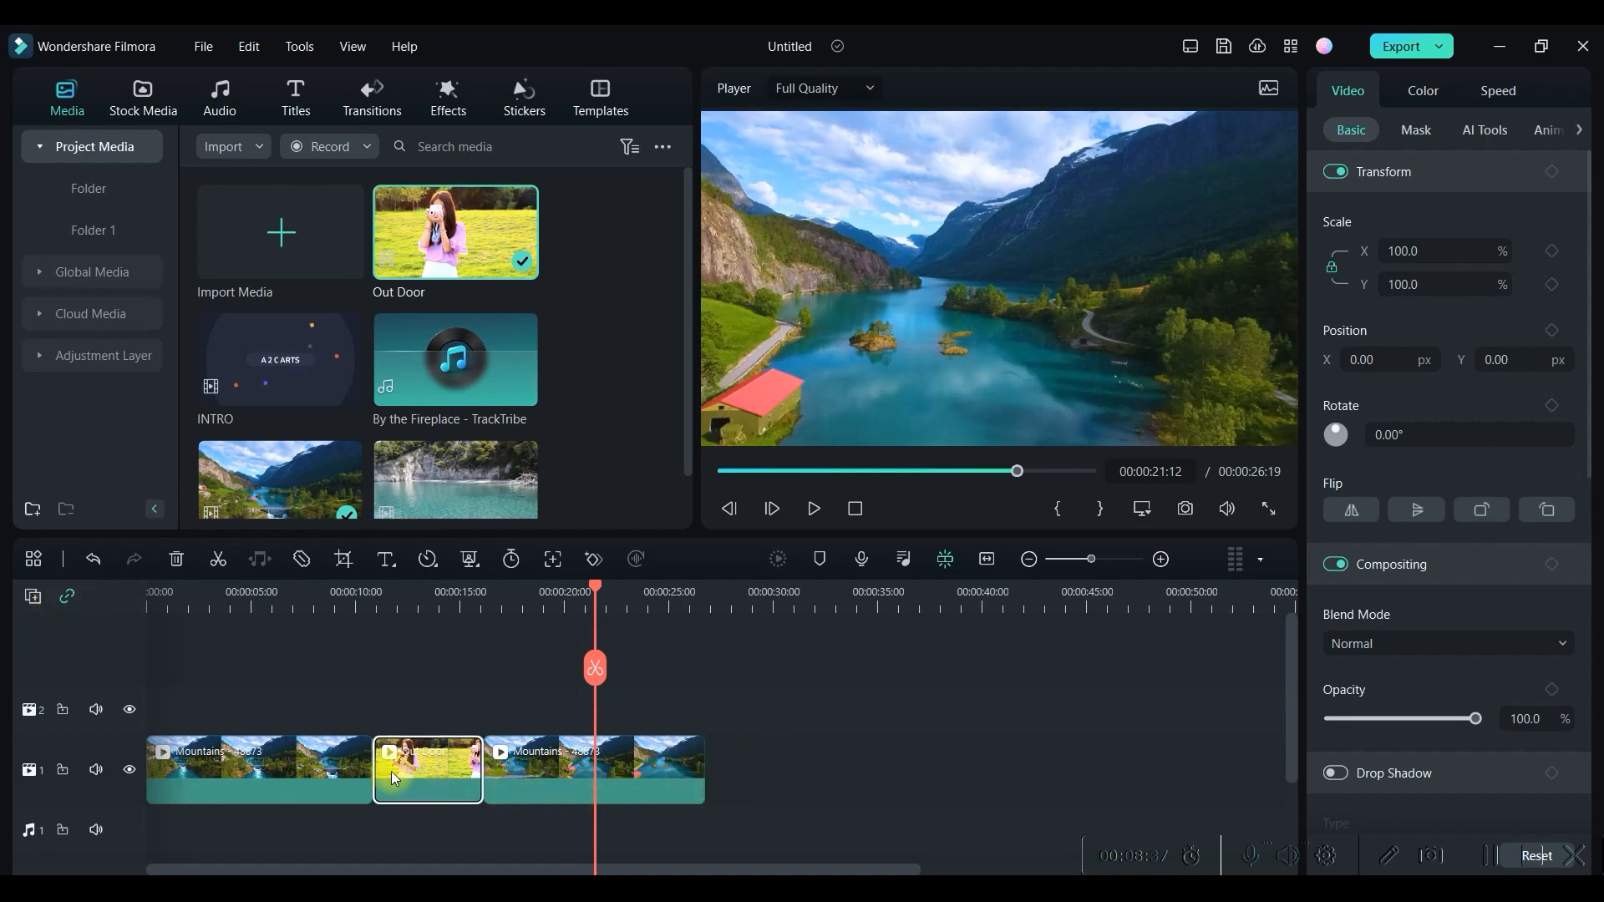
{"action": "left_click", "coordinate": [357, 772]}
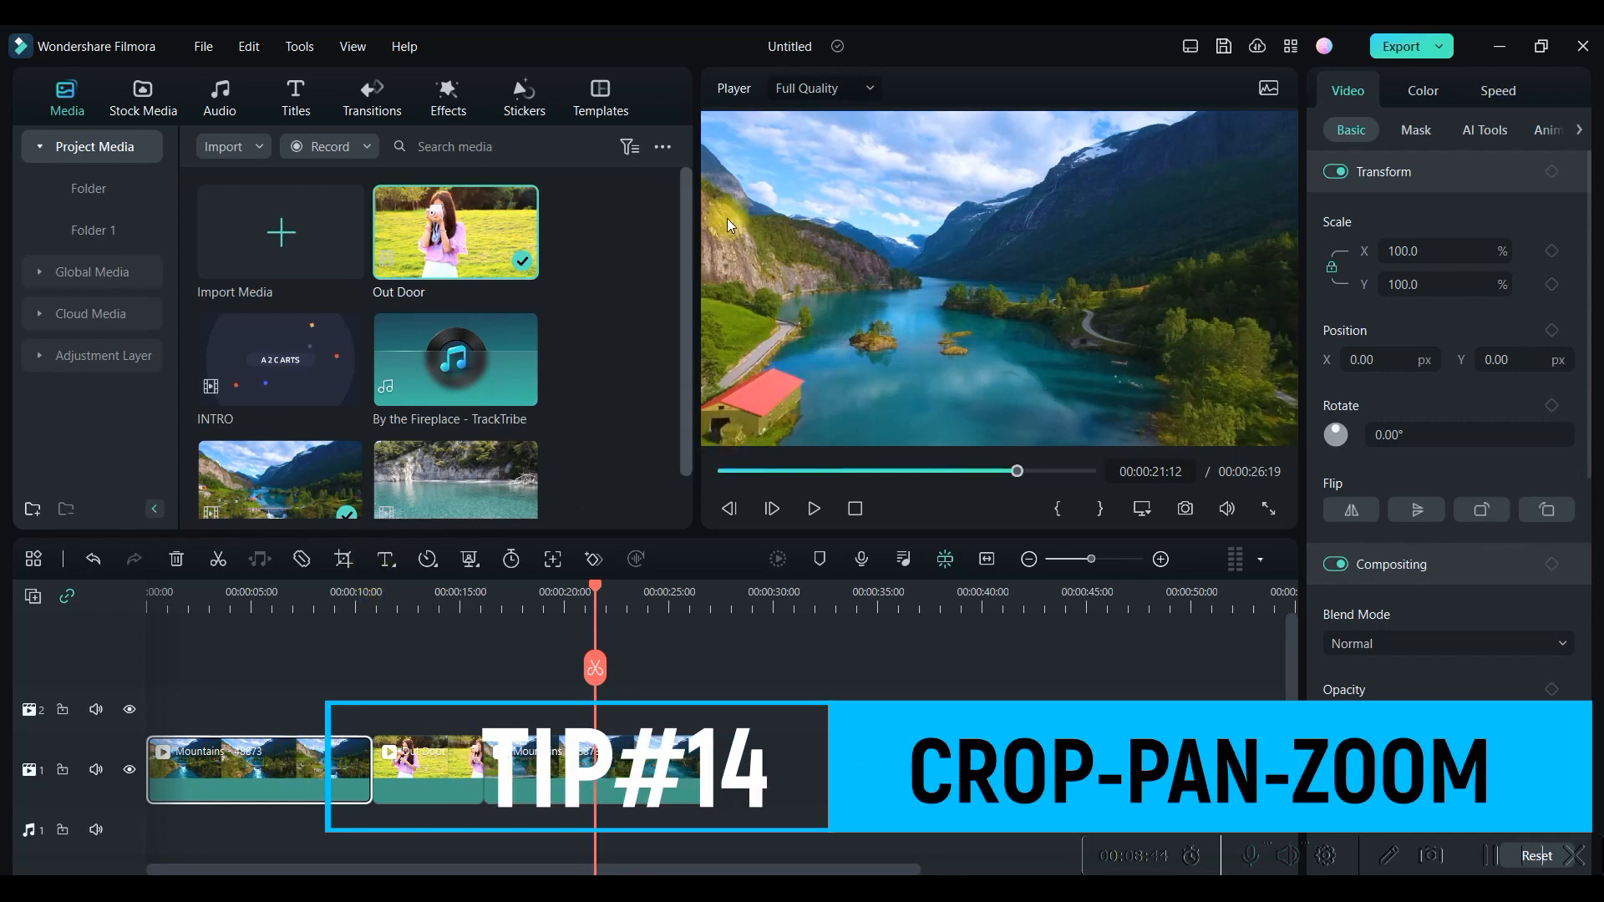
Try a 1:1 crop ratio on the first Mountains segment in Crop and Zoom.
{"action": "left_click", "coordinate": [343, 560]}
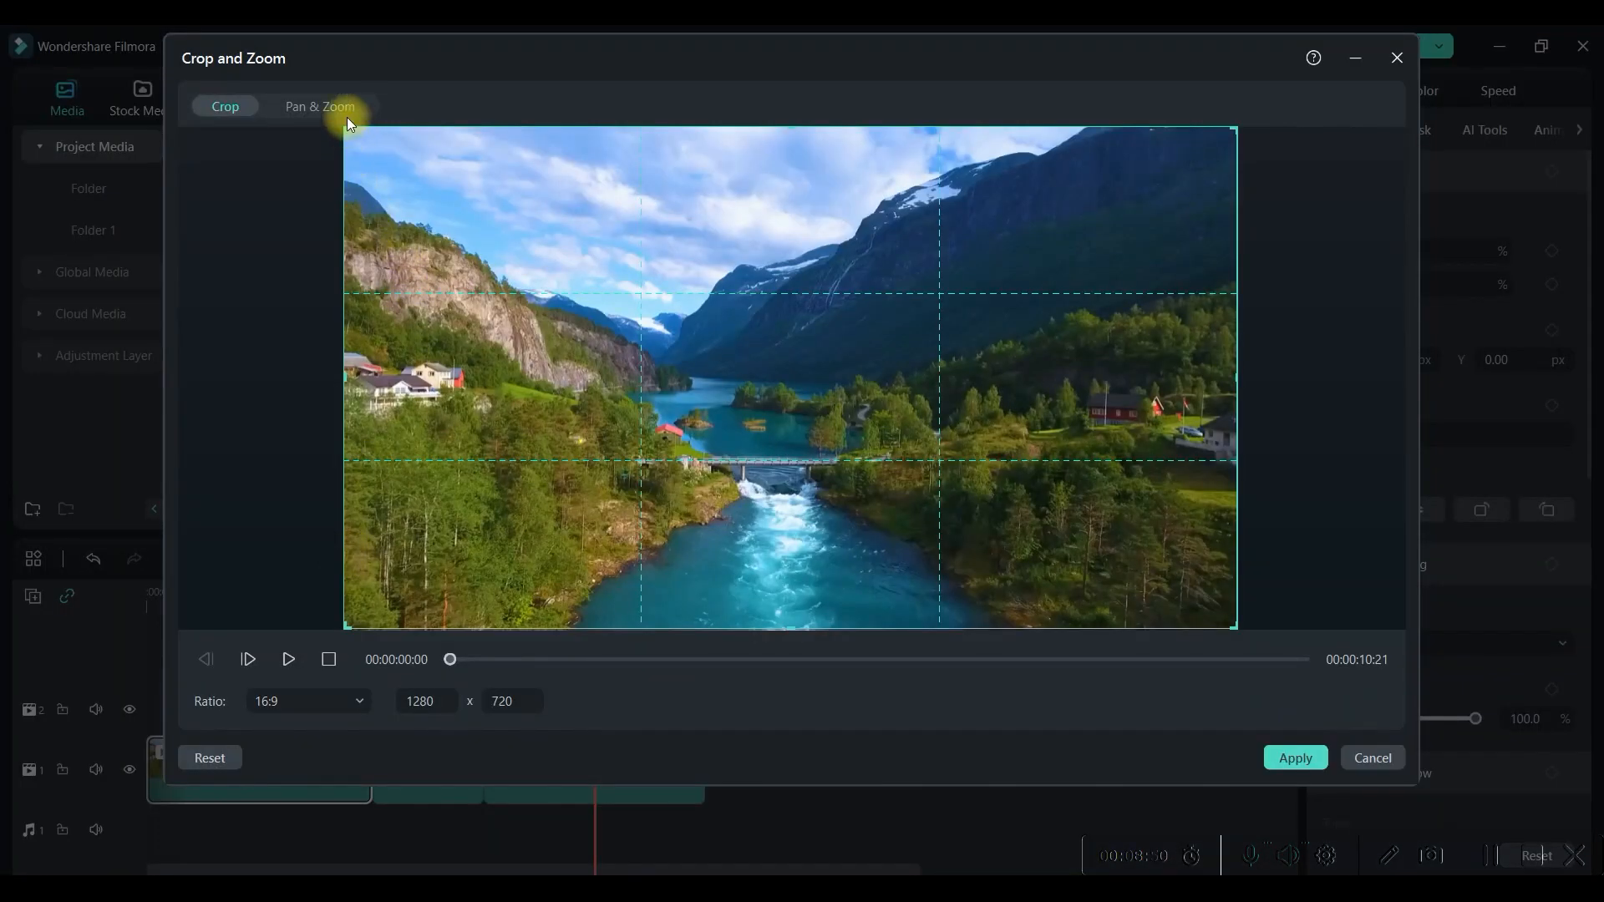
{"action": "left_click", "coordinate": [303, 697]}
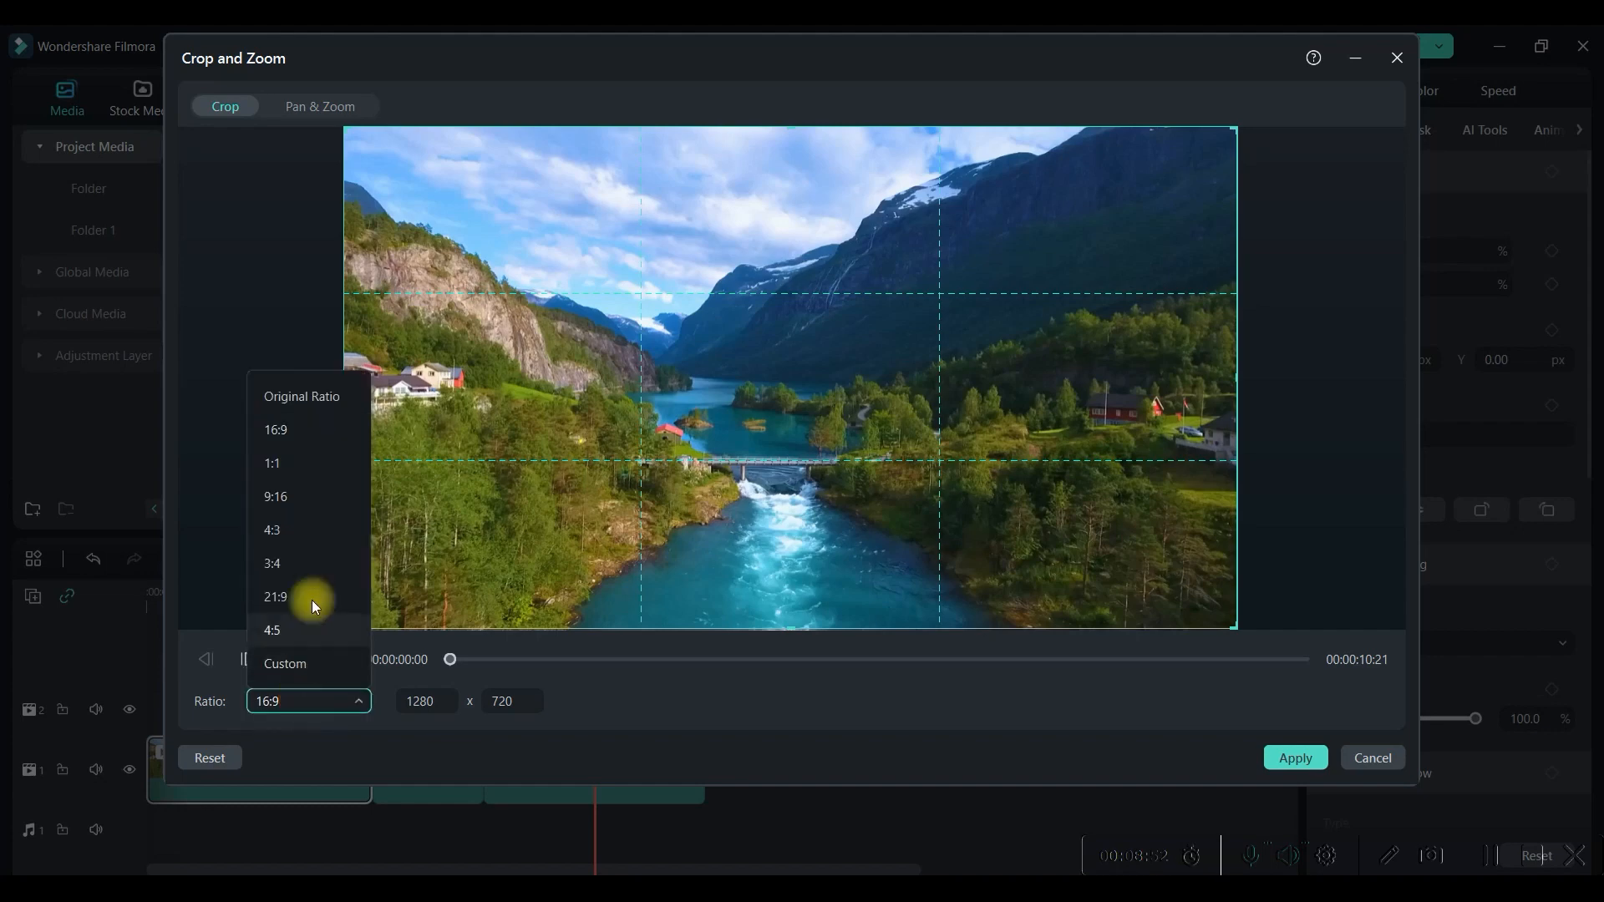
{"action": "left_click", "coordinate": [304, 463]}
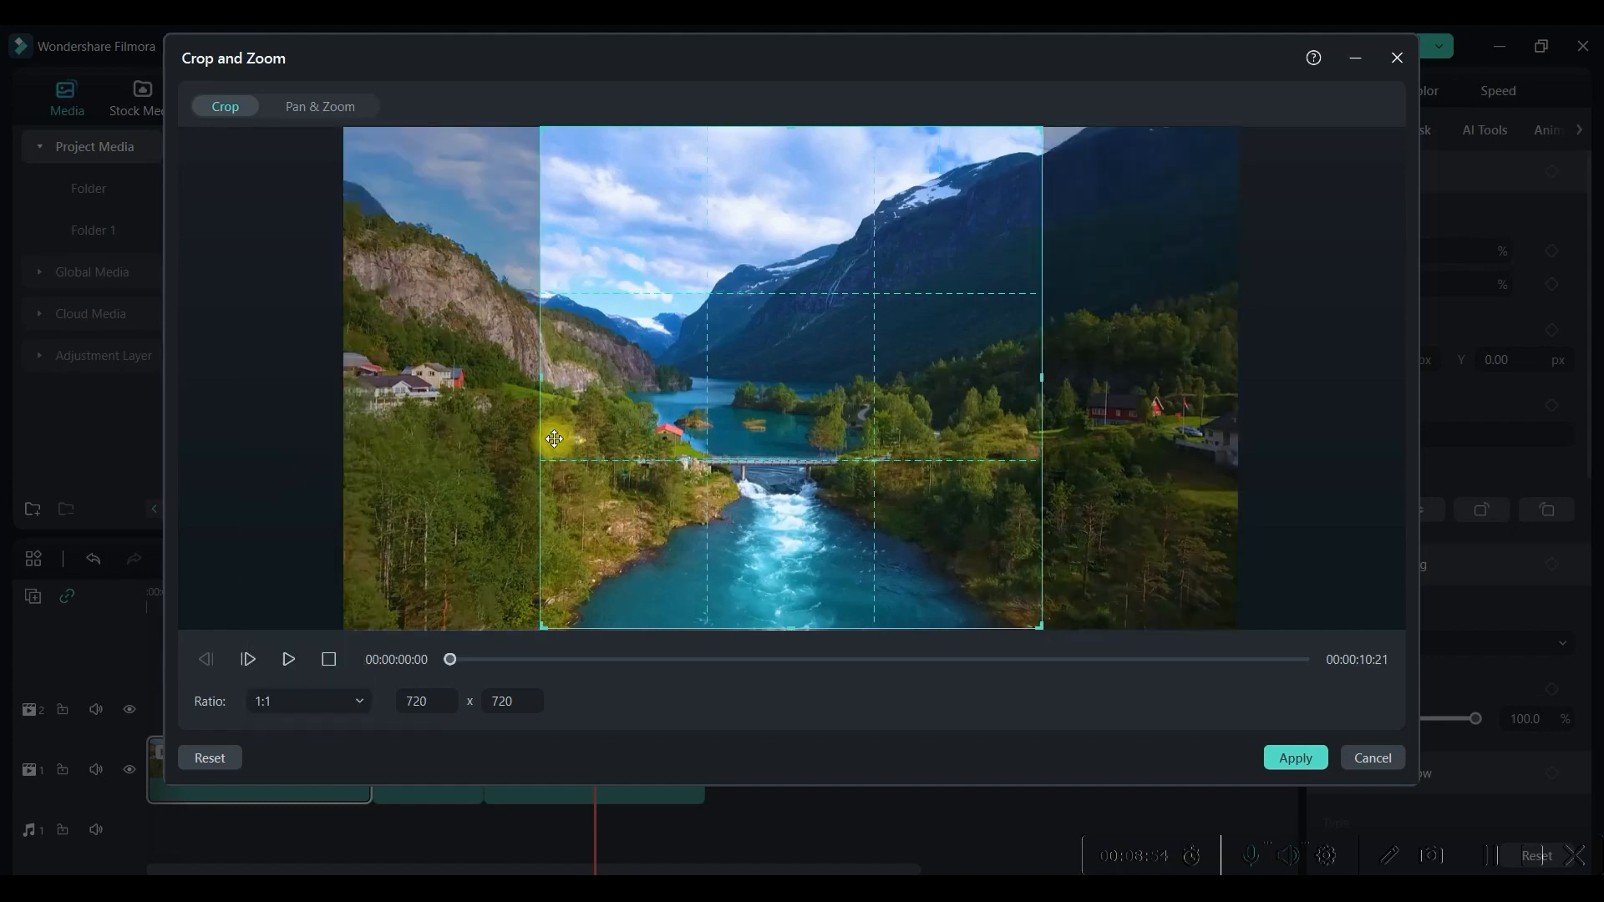
{"action": "left_click_drag", "start_coordinate": [668, 425], "coordinate": [657, 426]}
{"action": "left_click", "coordinate": [801, 470]}
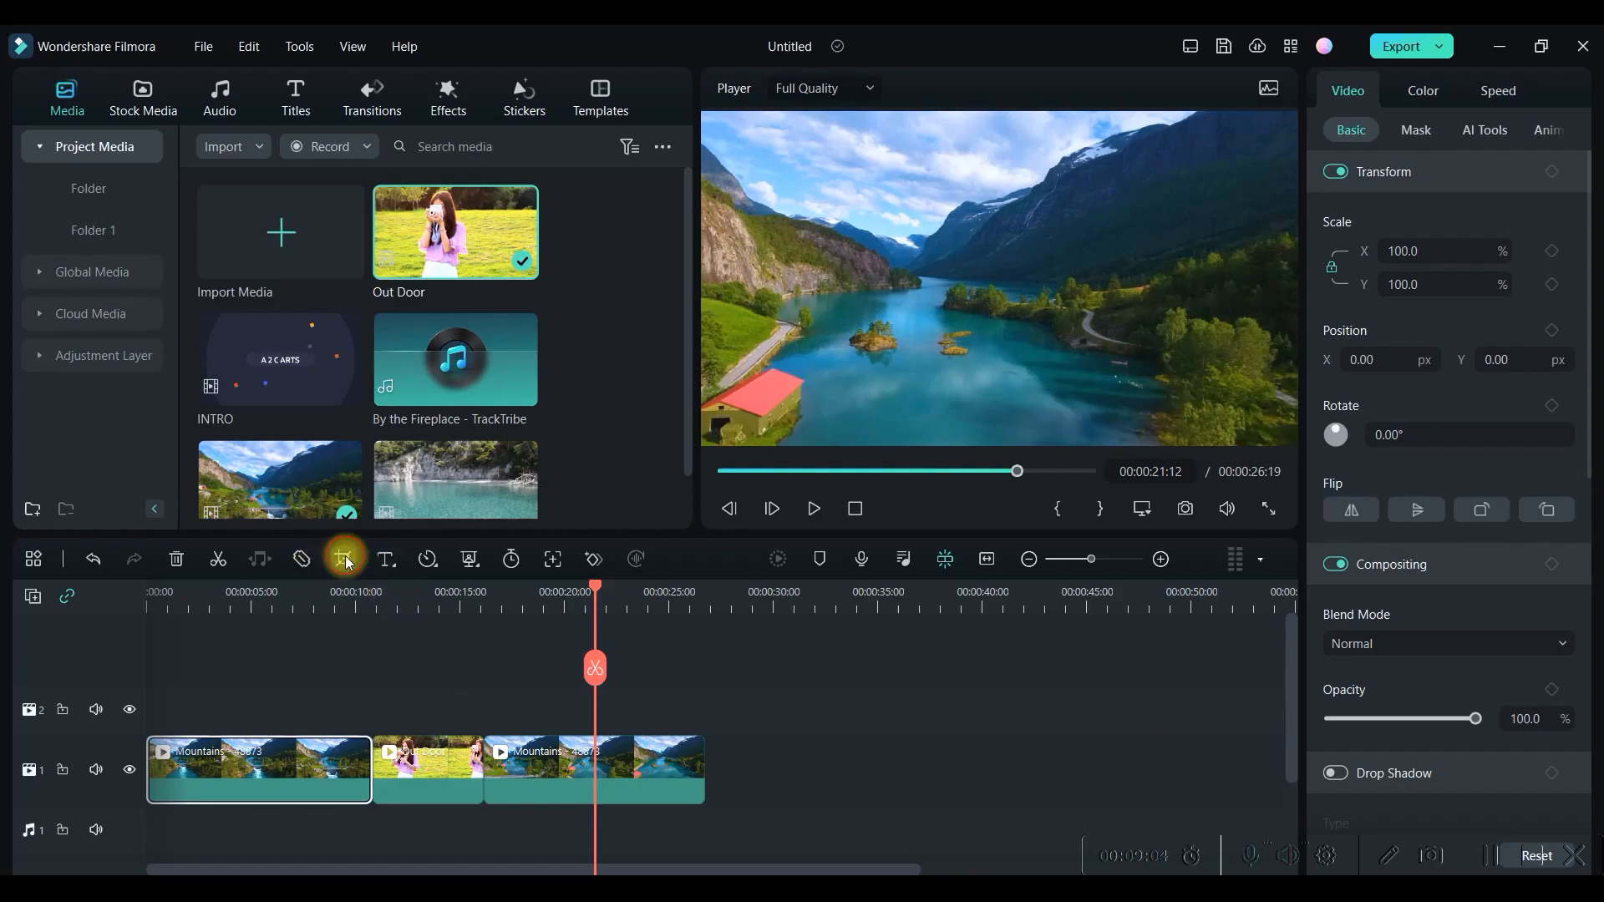
Crop the first Mountains segment to a 16:9 frame of about 748 x 421, apply it, and return the playhead to the timeline start.
{"action": "left_click", "coordinate": [345, 560]}
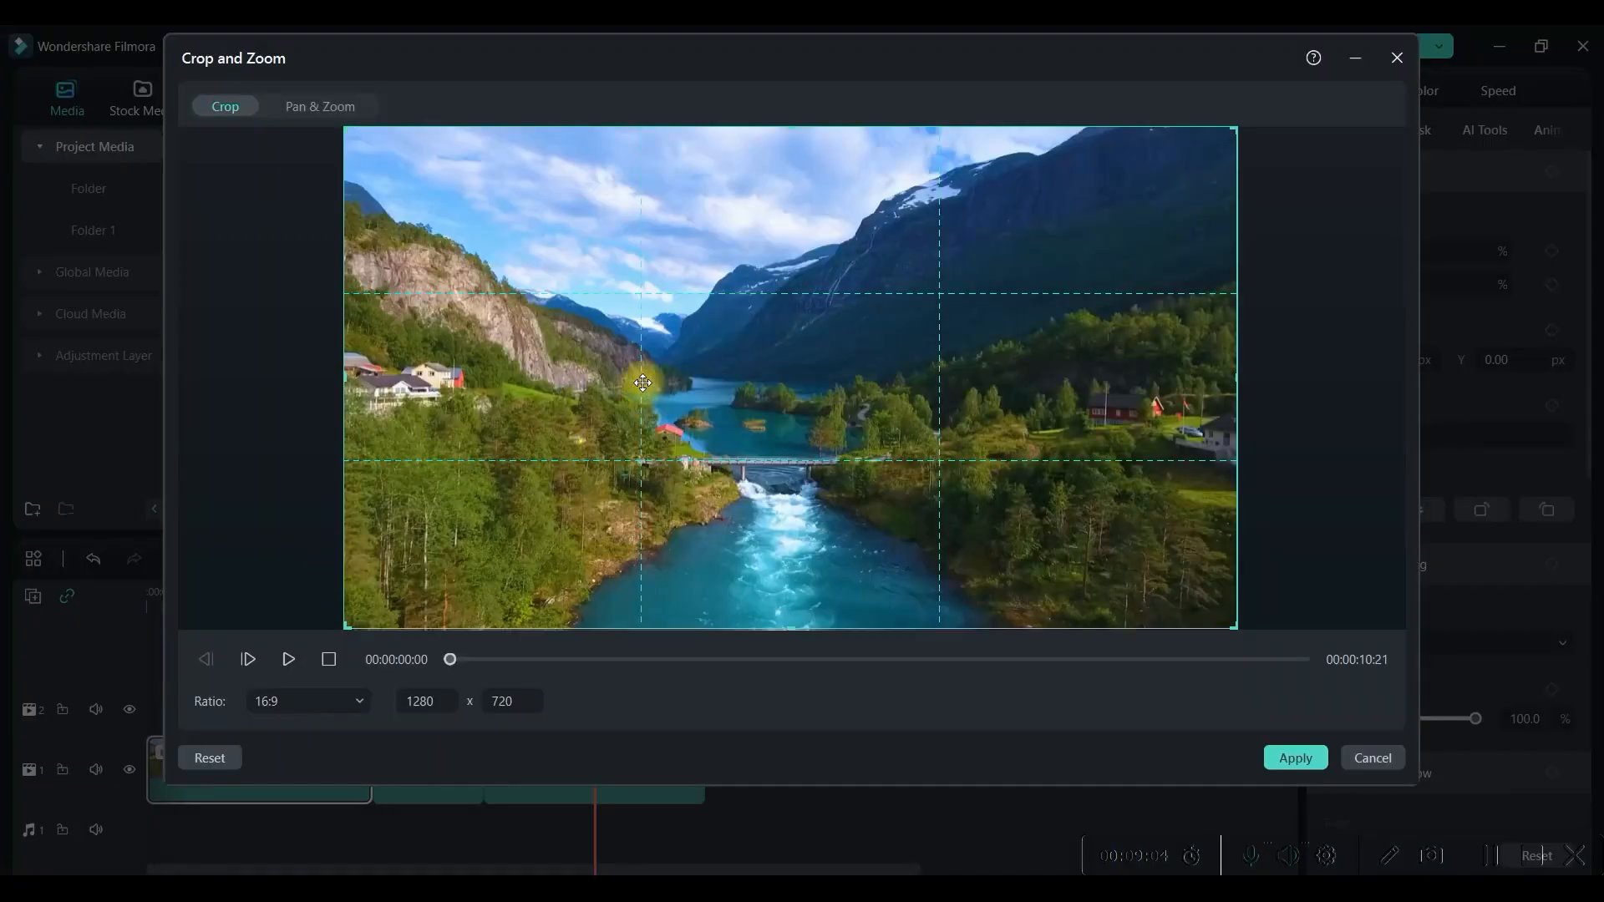
{"action": "left_click_drag", "start_coordinate": [350, 626], "coordinate": [718, 621]}
{"action": "left_click_drag", "start_coordinate": [950, 381], "coordinate": [704, 525]}
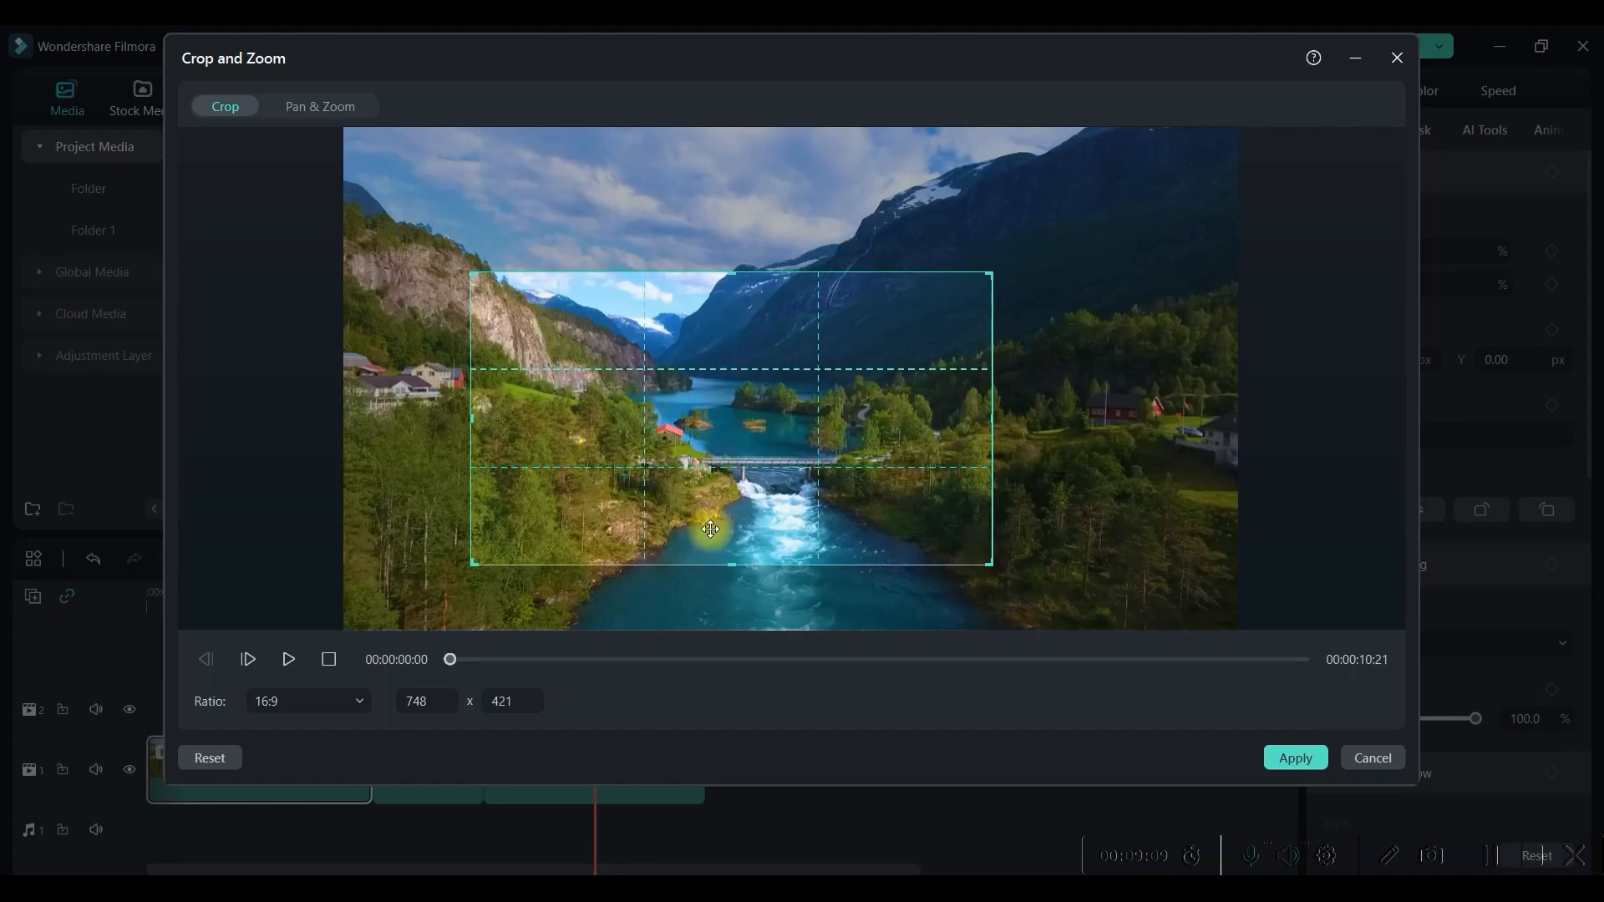
{"action": "left_click", "coordinate": [1293, 762]}
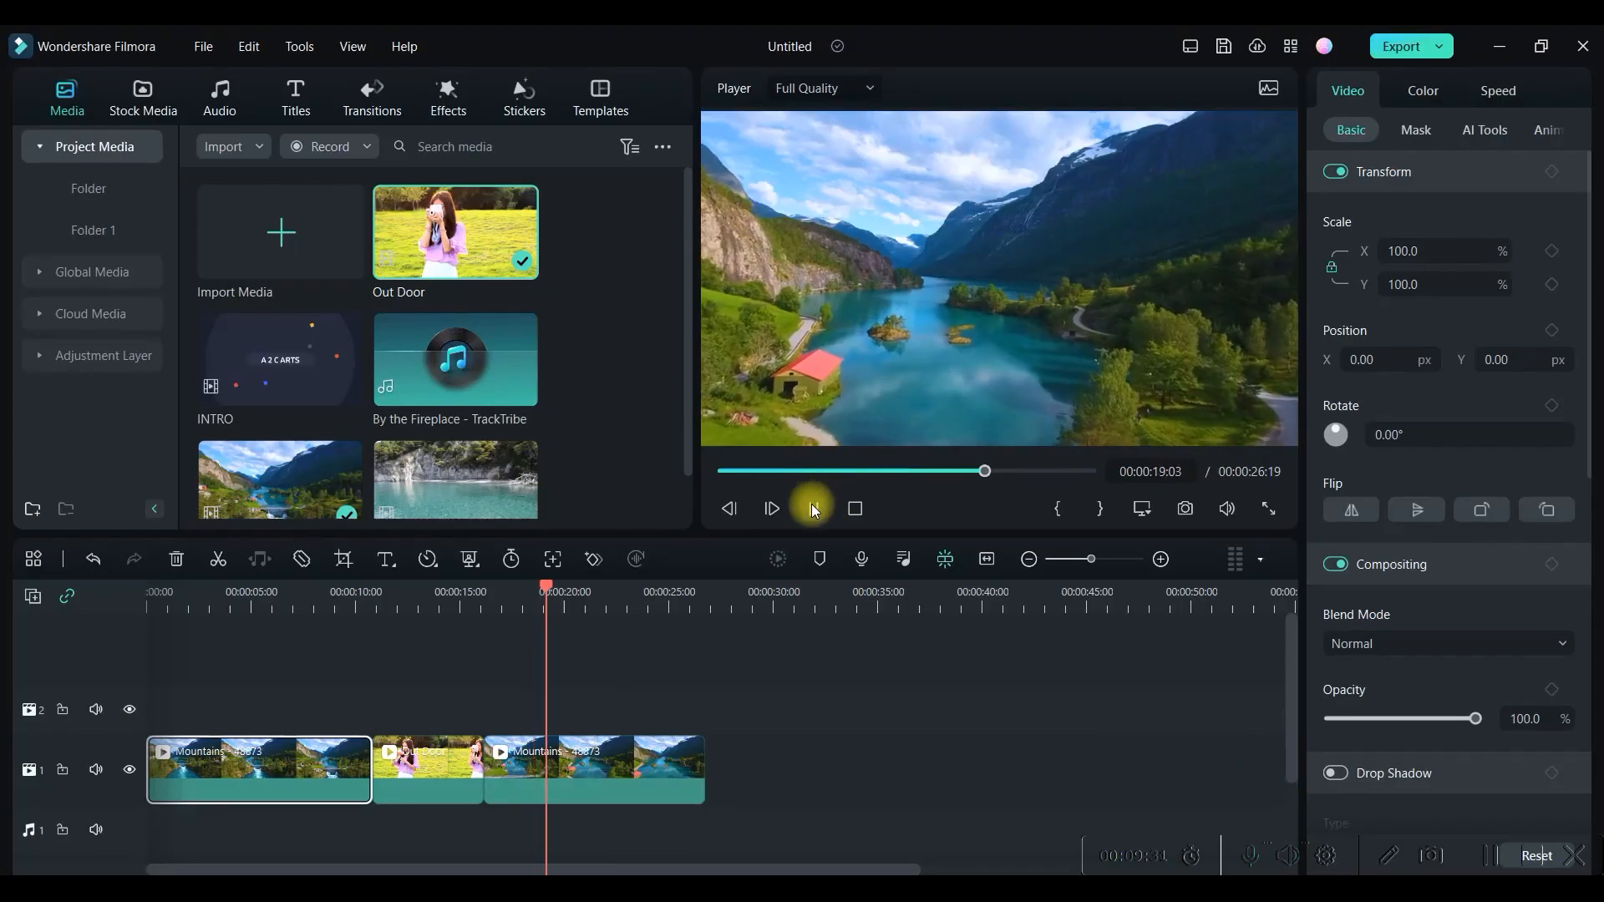
{"action": "left_click", "coordinate": [813, 508]}
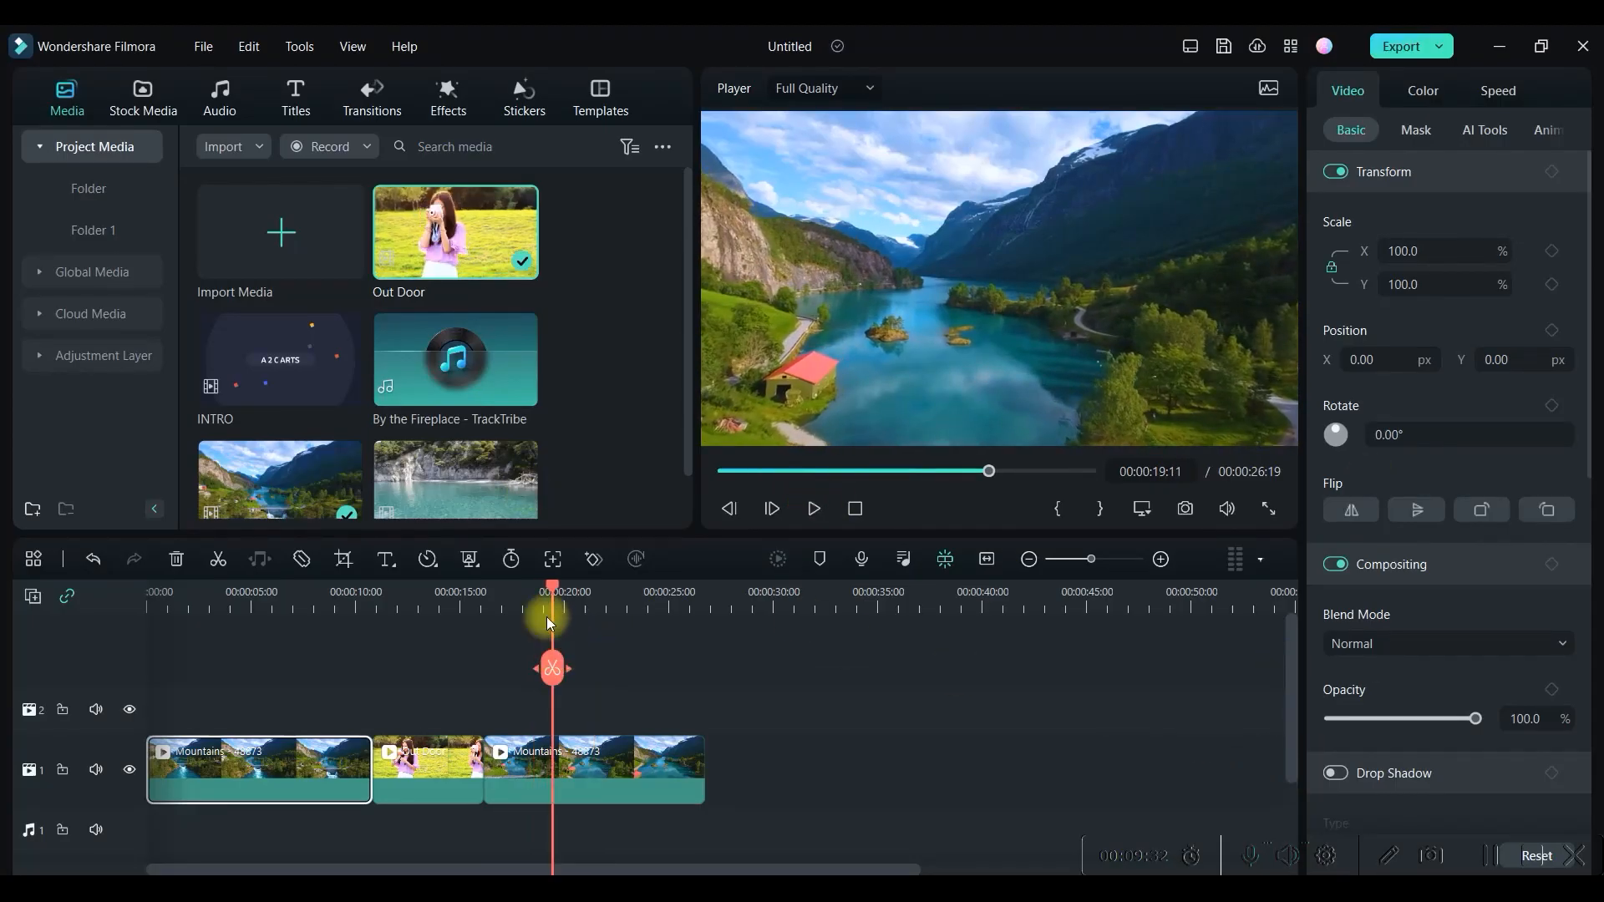
{"action": "left_click_drag", "start_coordinate": [550, 587], "coordinate": [101, 581]}
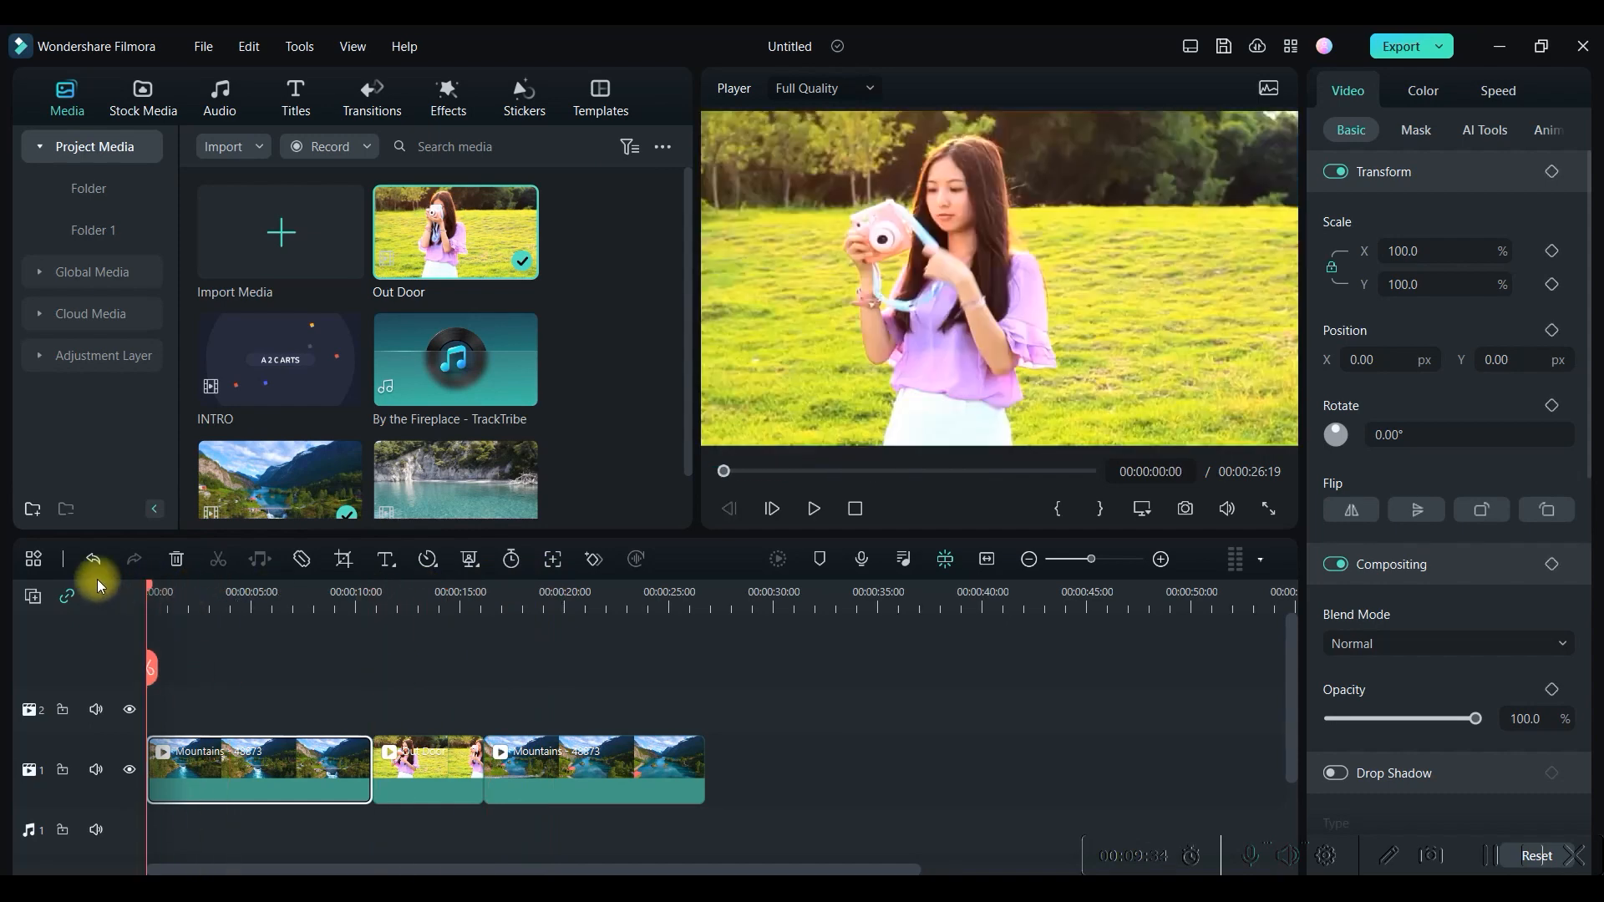
Add Beam Transition 4 from the trending transitions between the first Mountains segment and the Out Door clip.
{"action": "left_click", "coordinate": [355, 767]}
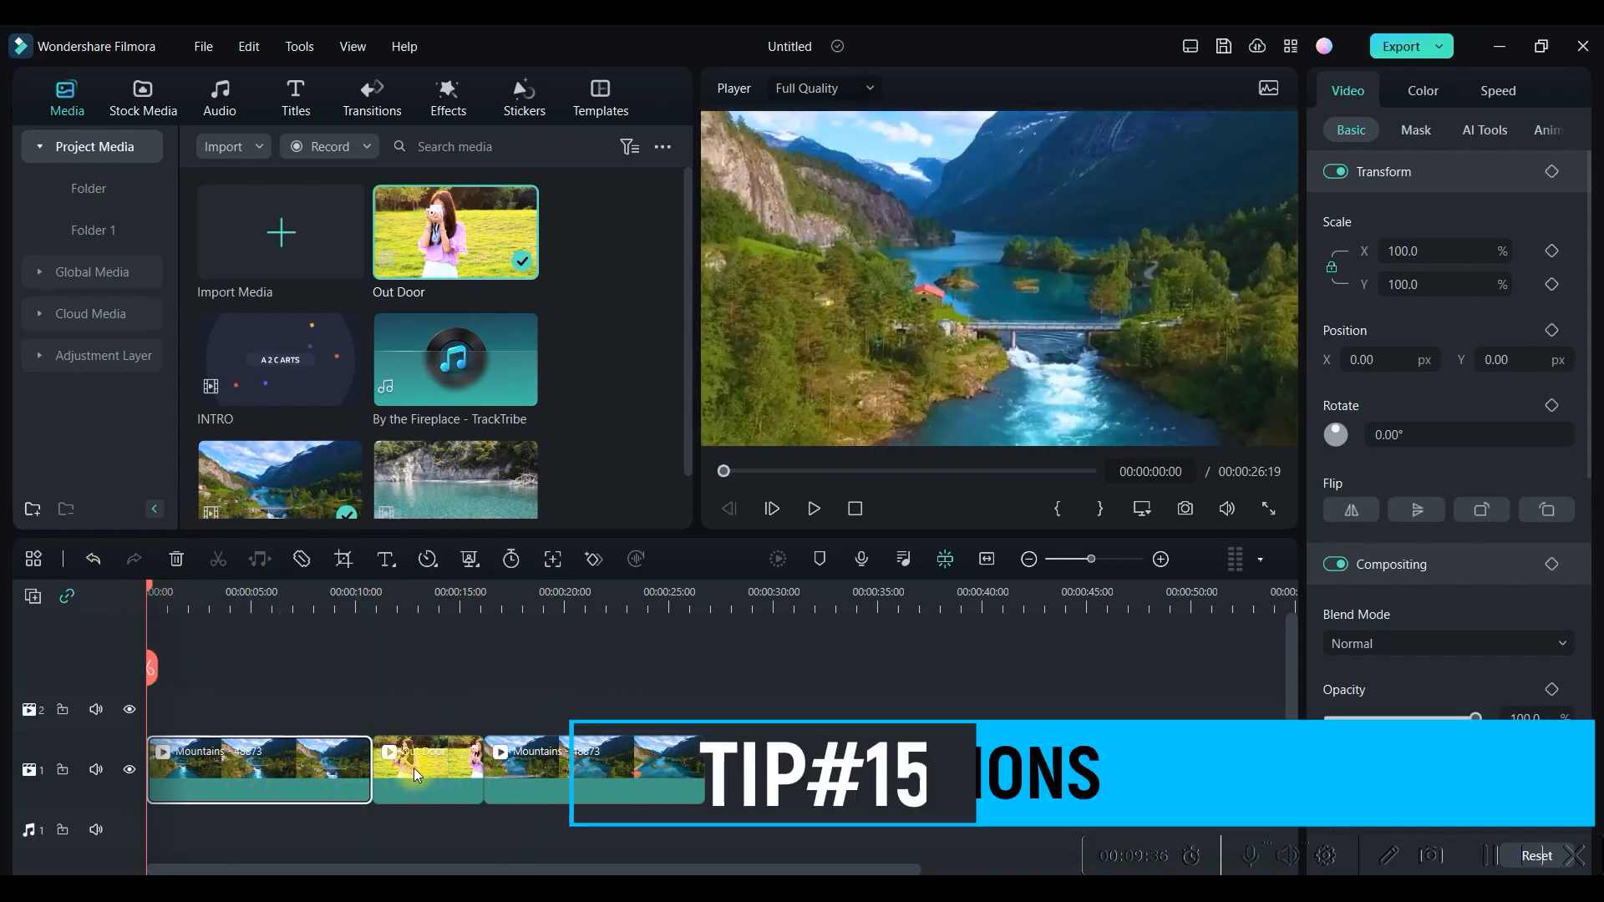
{"action": "left_click", "coordinate": [384, 773]}
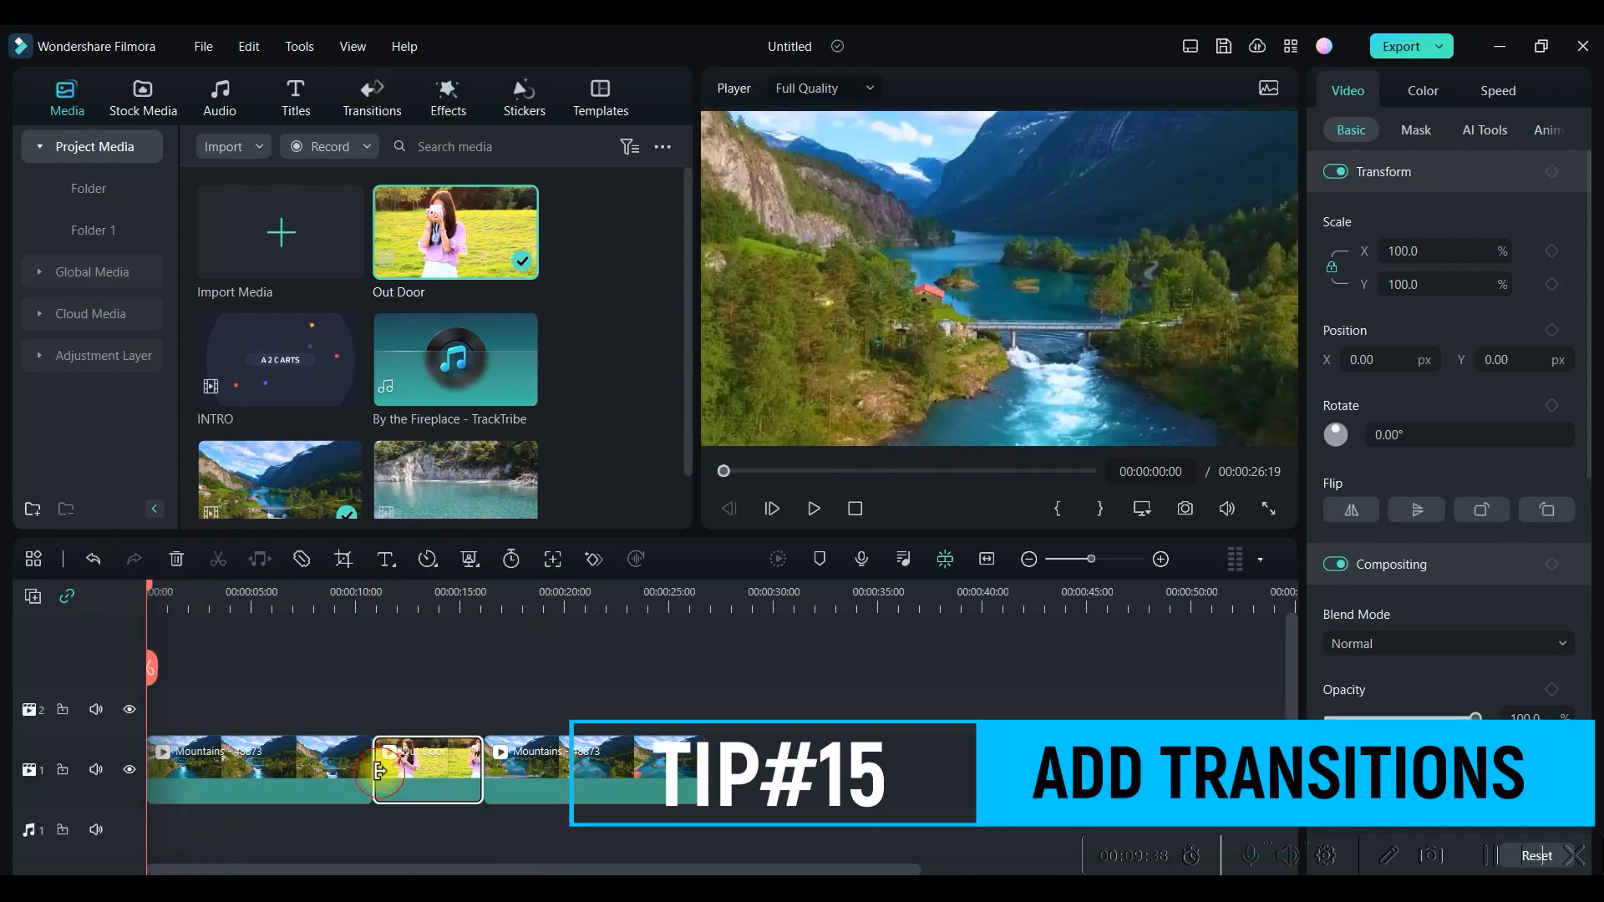
{"action": "left_click", "coordinate": [386, 113]}
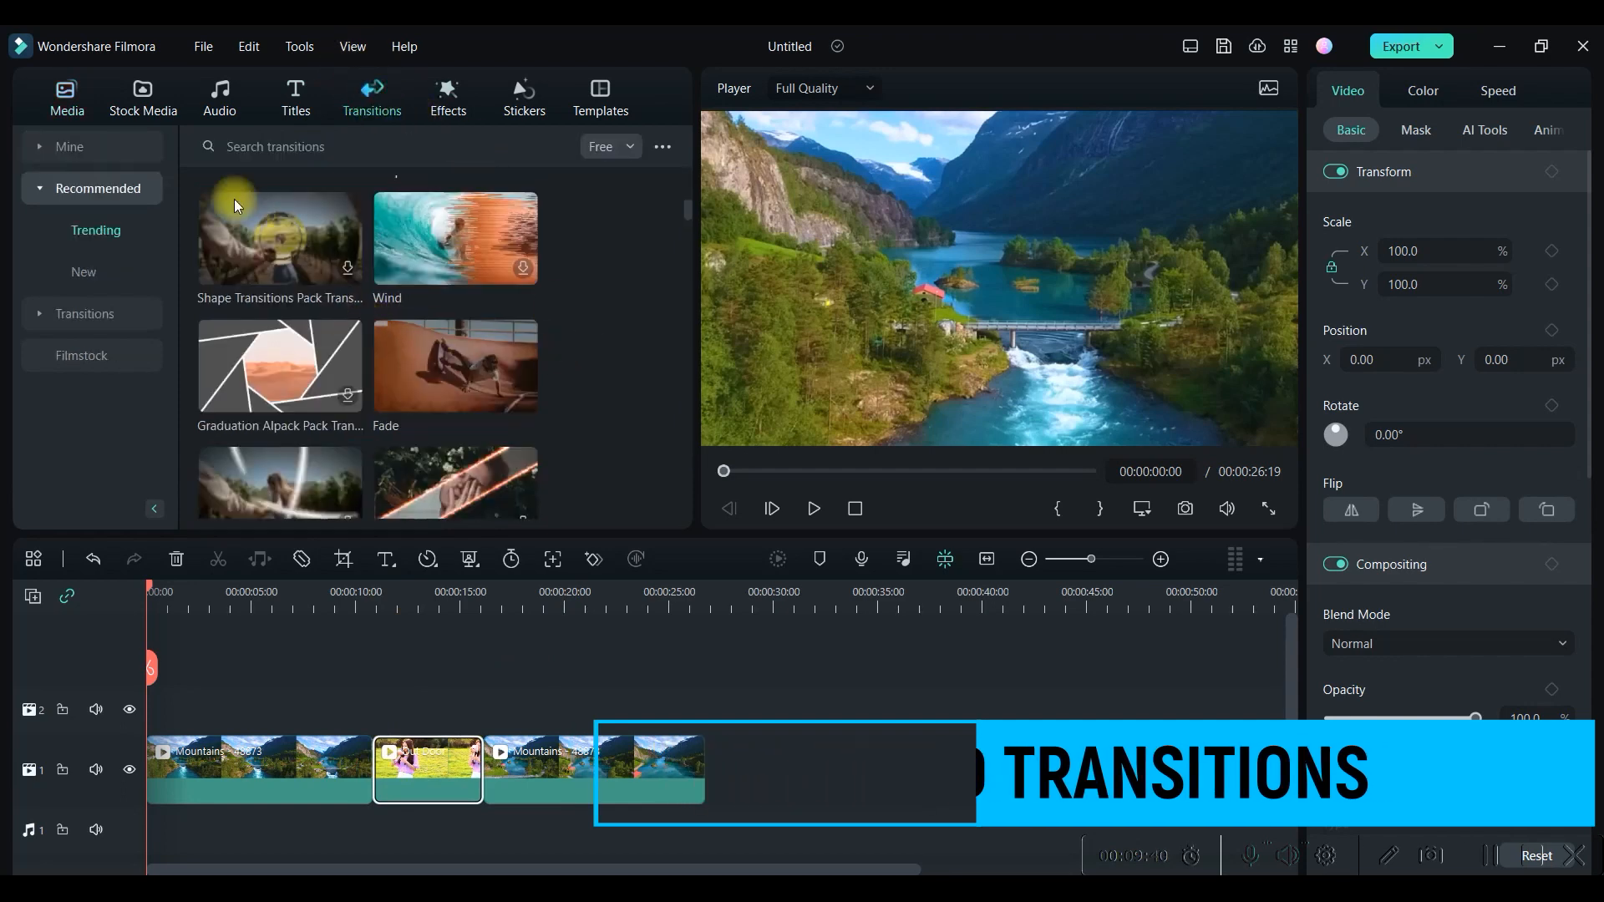
{"action": "scroll", "coordinate": [485, 272], "scroll_direction": "up", "scroll_amount": 3}
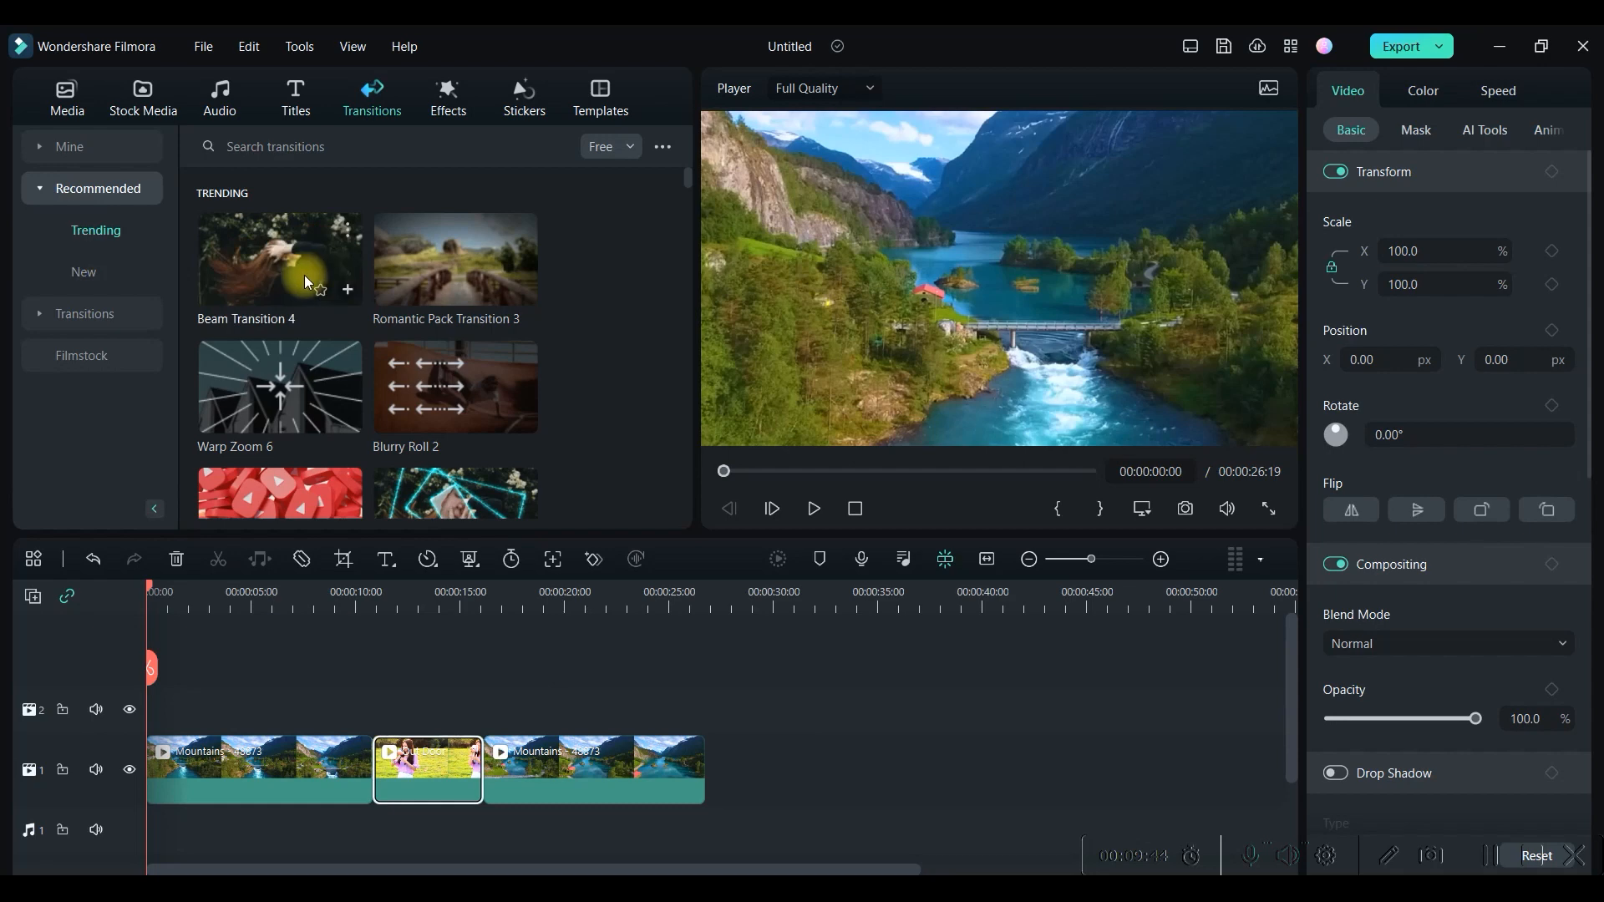
{"action": "left_click_drag", "start_coordinate": [324, 279], "coordinate": [365, 776]}
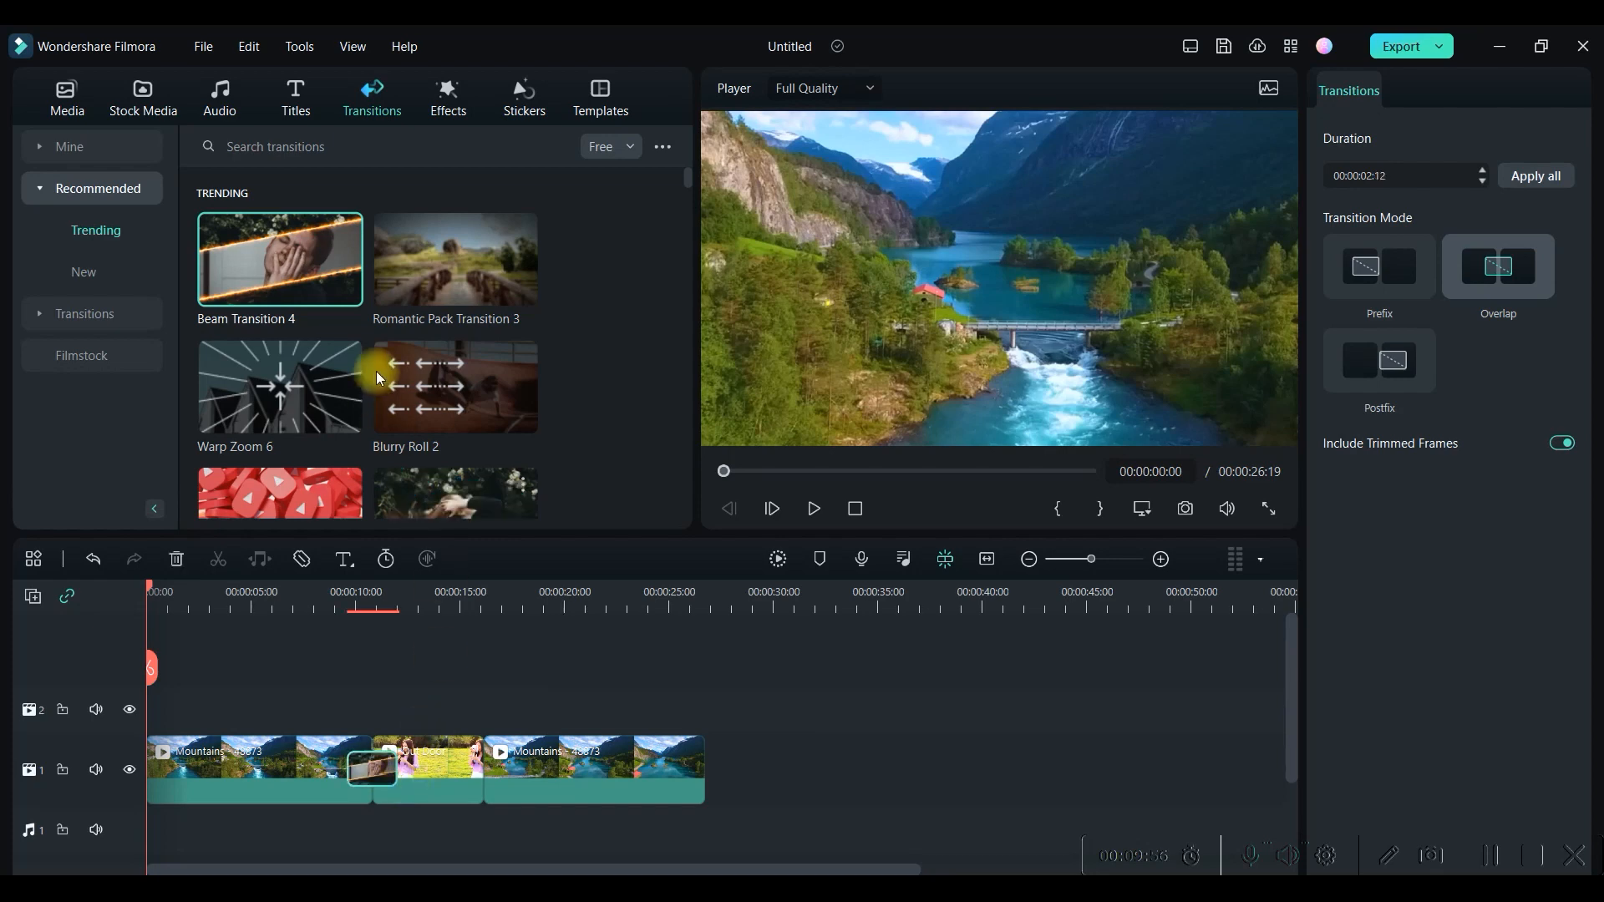
Add the Cinematic Digital Slideshow transition between the Out Door clip and the second Mountains segment, and preview the timeline in full screen.
{"action": "scroll", "coordinate": [380, 412], "scroll_direction": "down", "scroll_amount": 3}
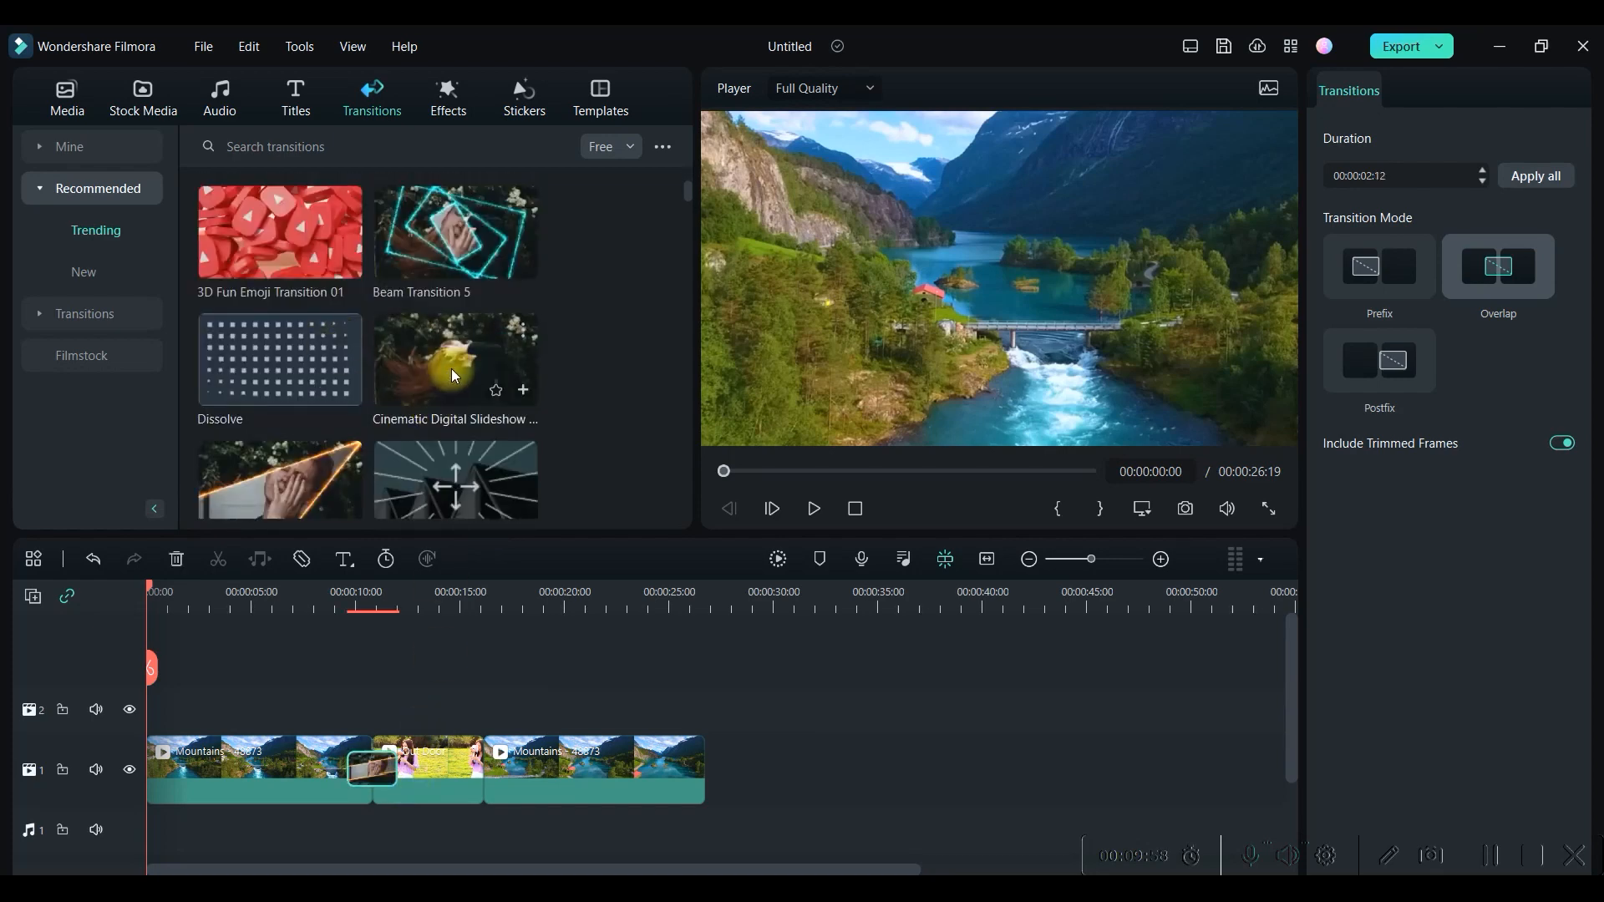
{"action": "left_click_drag", "start_coordinate": [514, 376], "coordinate": [474, 775]}
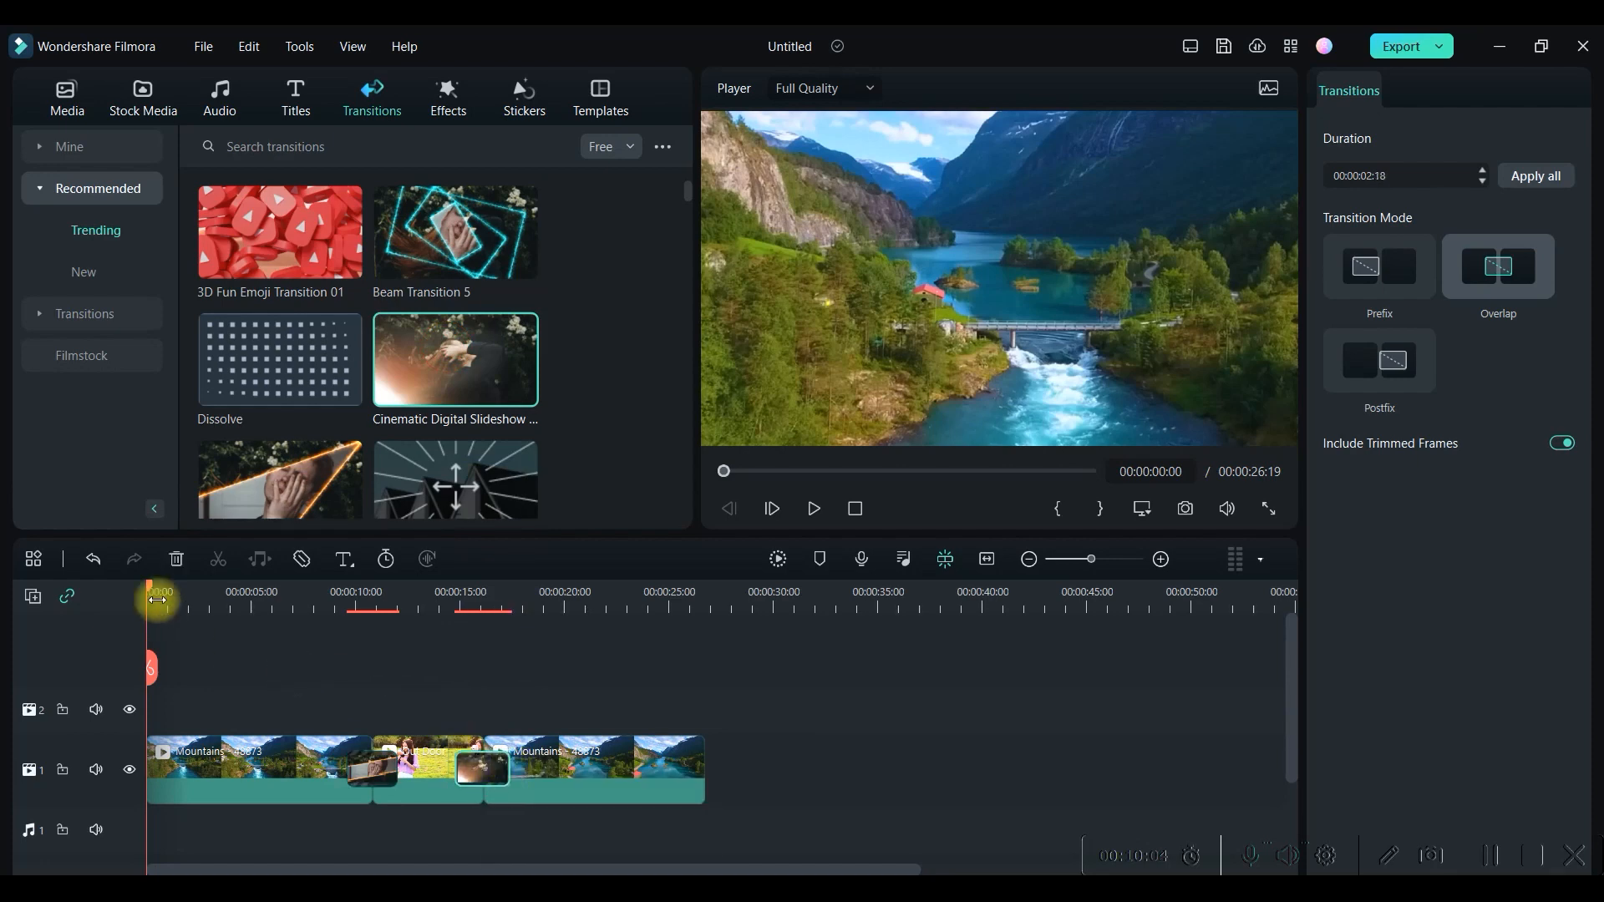
{"action": "left_click", "coordinate": [1266, 511]}
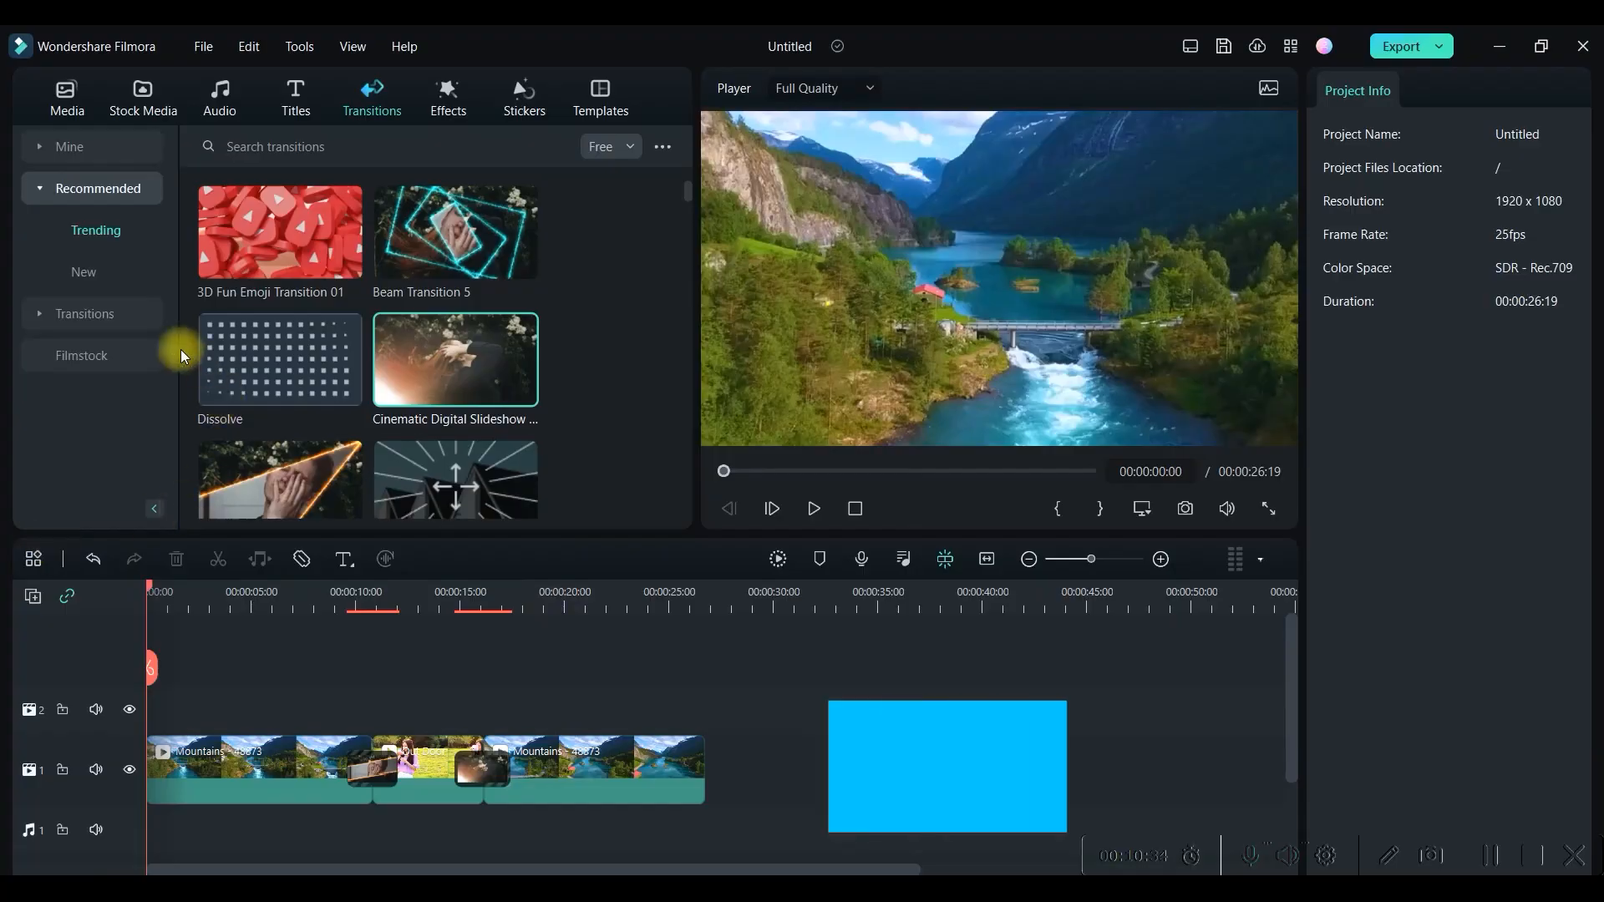
Add 3D Metal Title 12 from the downloaded titles to the start of video track 2.
{"action": "left_click", "coordinate": [293, 87]}
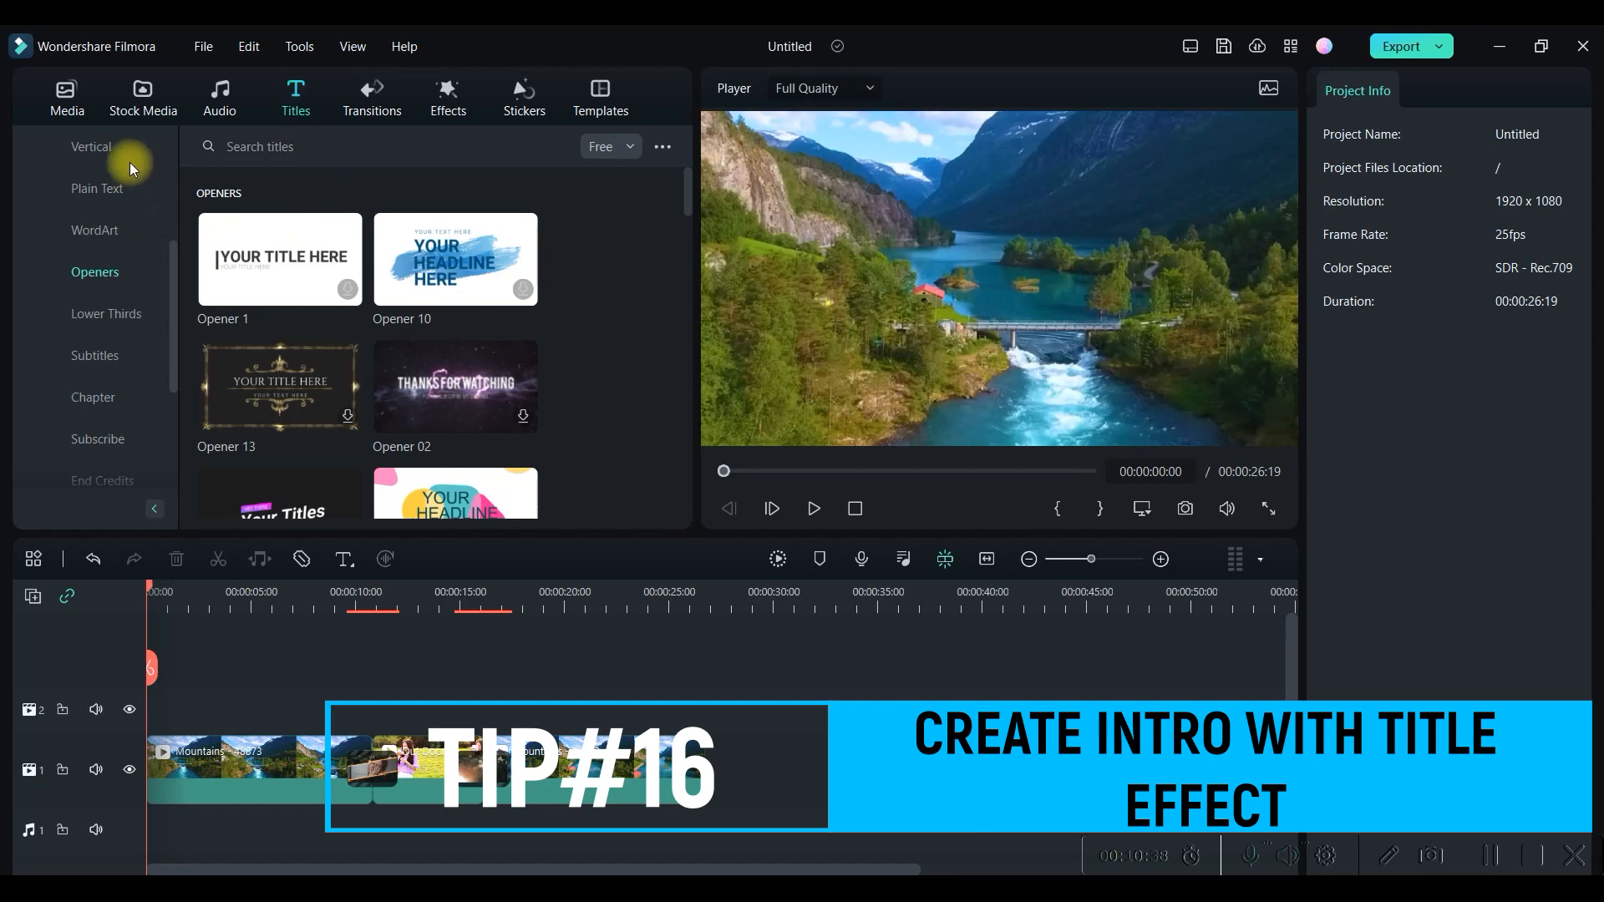
{"action": "scroll", "coordinate": [151, 192], "scroll_direction": "up", "scroll_amount": 3}
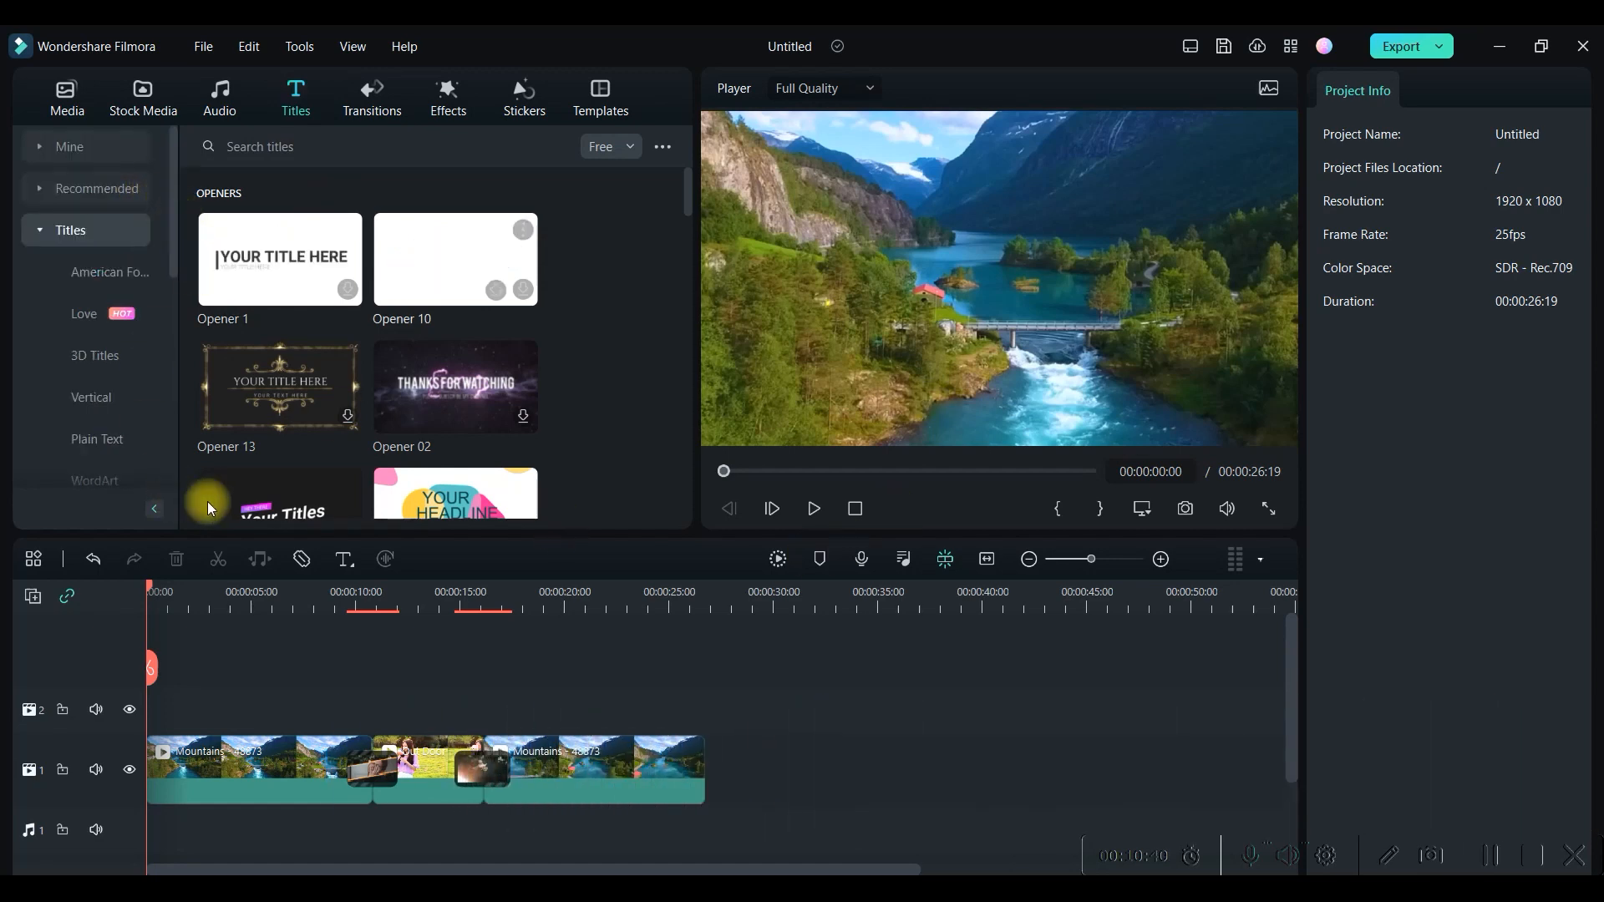
{"action": "scroll", "coordinate": [268, 301], "scroll_direction": "down", "scroll_amount": 5}
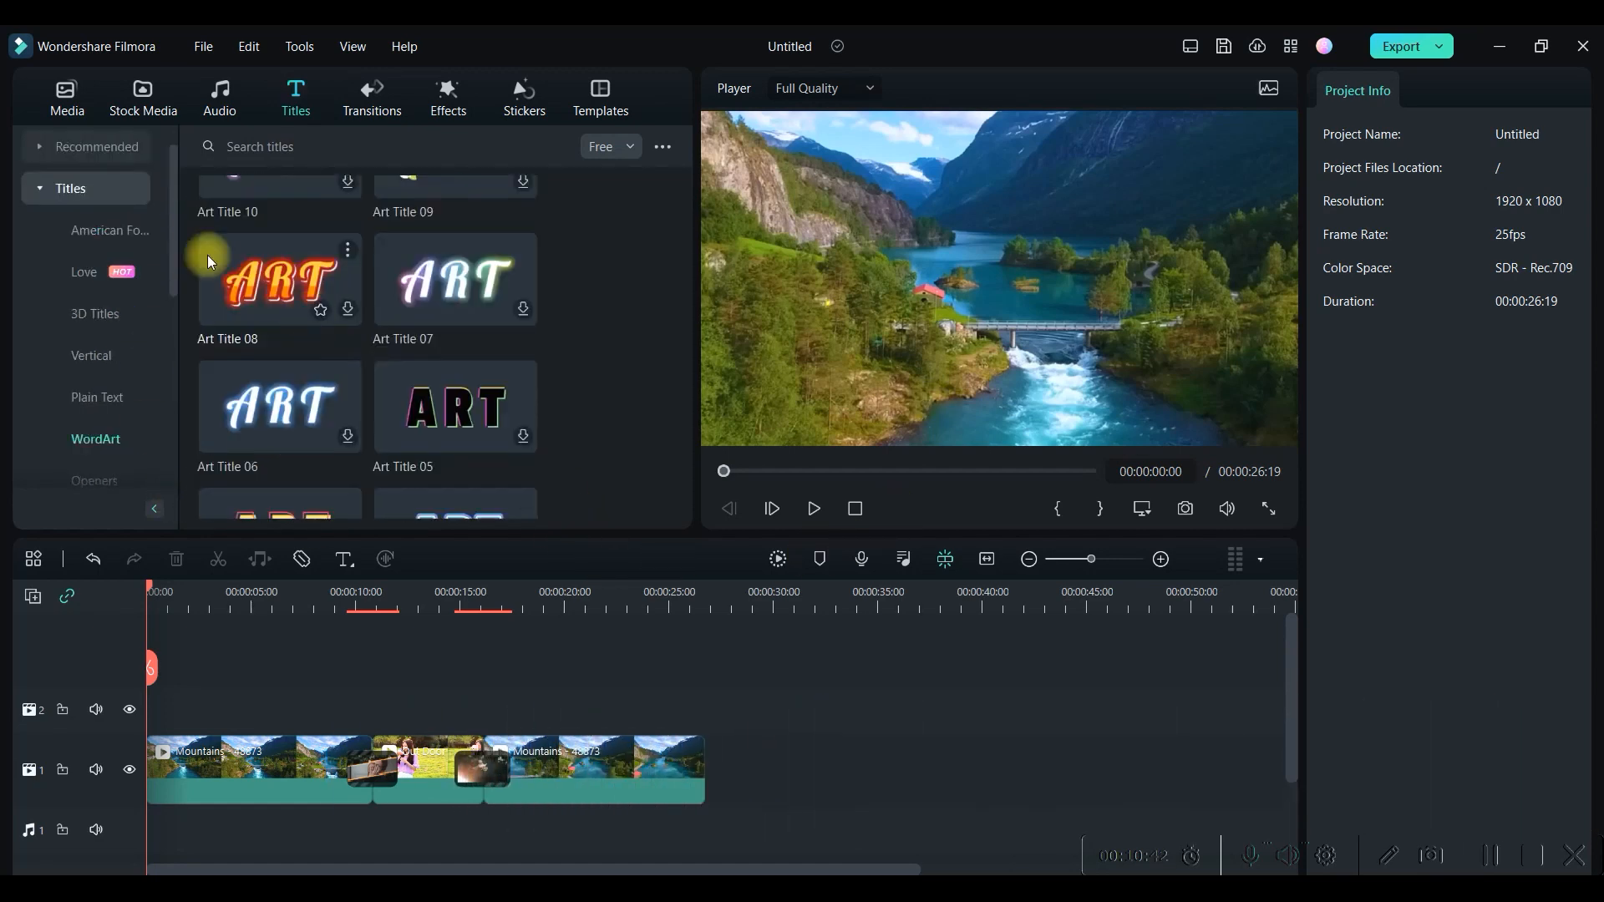
{"action": "left_click", "coordinate": [74, 149]}
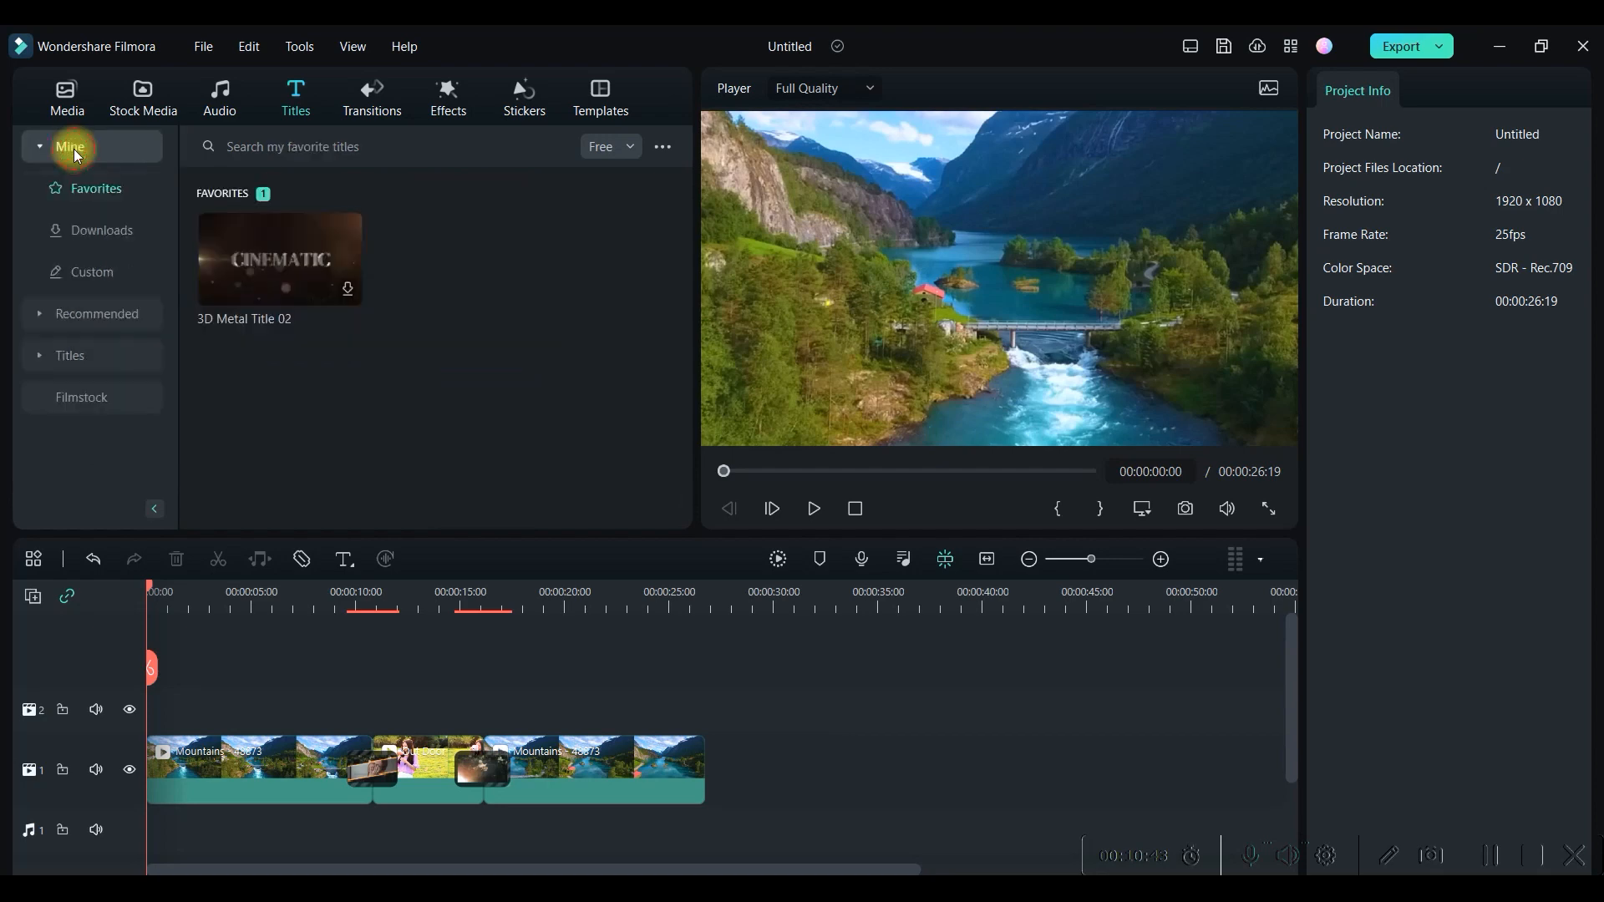
{"action": "left_click", "coordinate": [83, 229]}
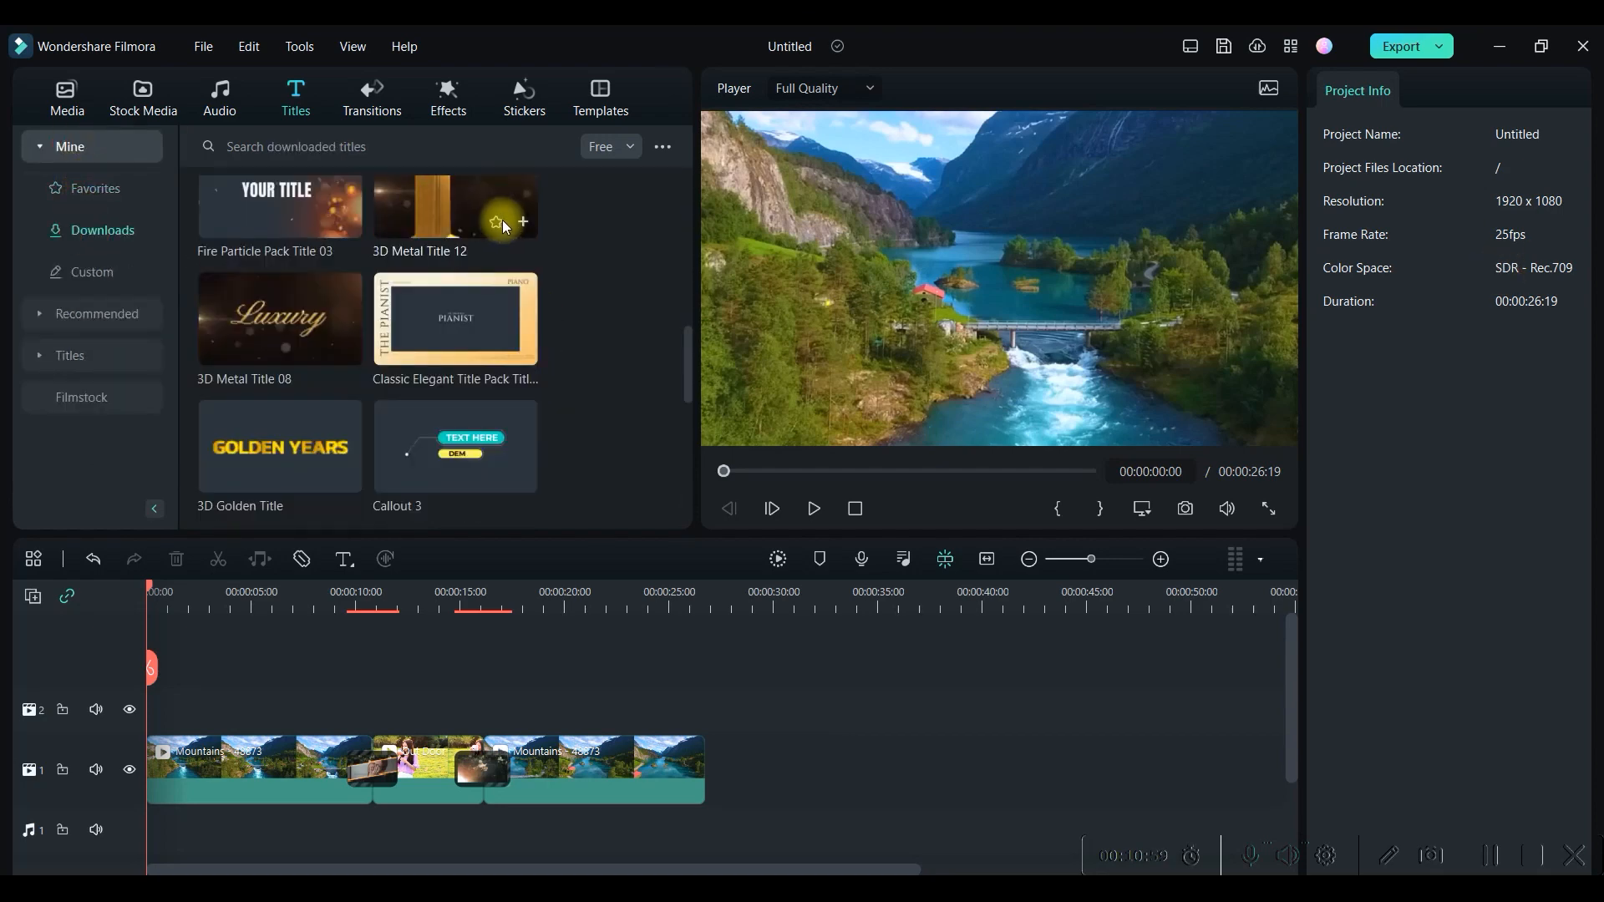
{"action": "left_click", "coordinate": [522, 219]}
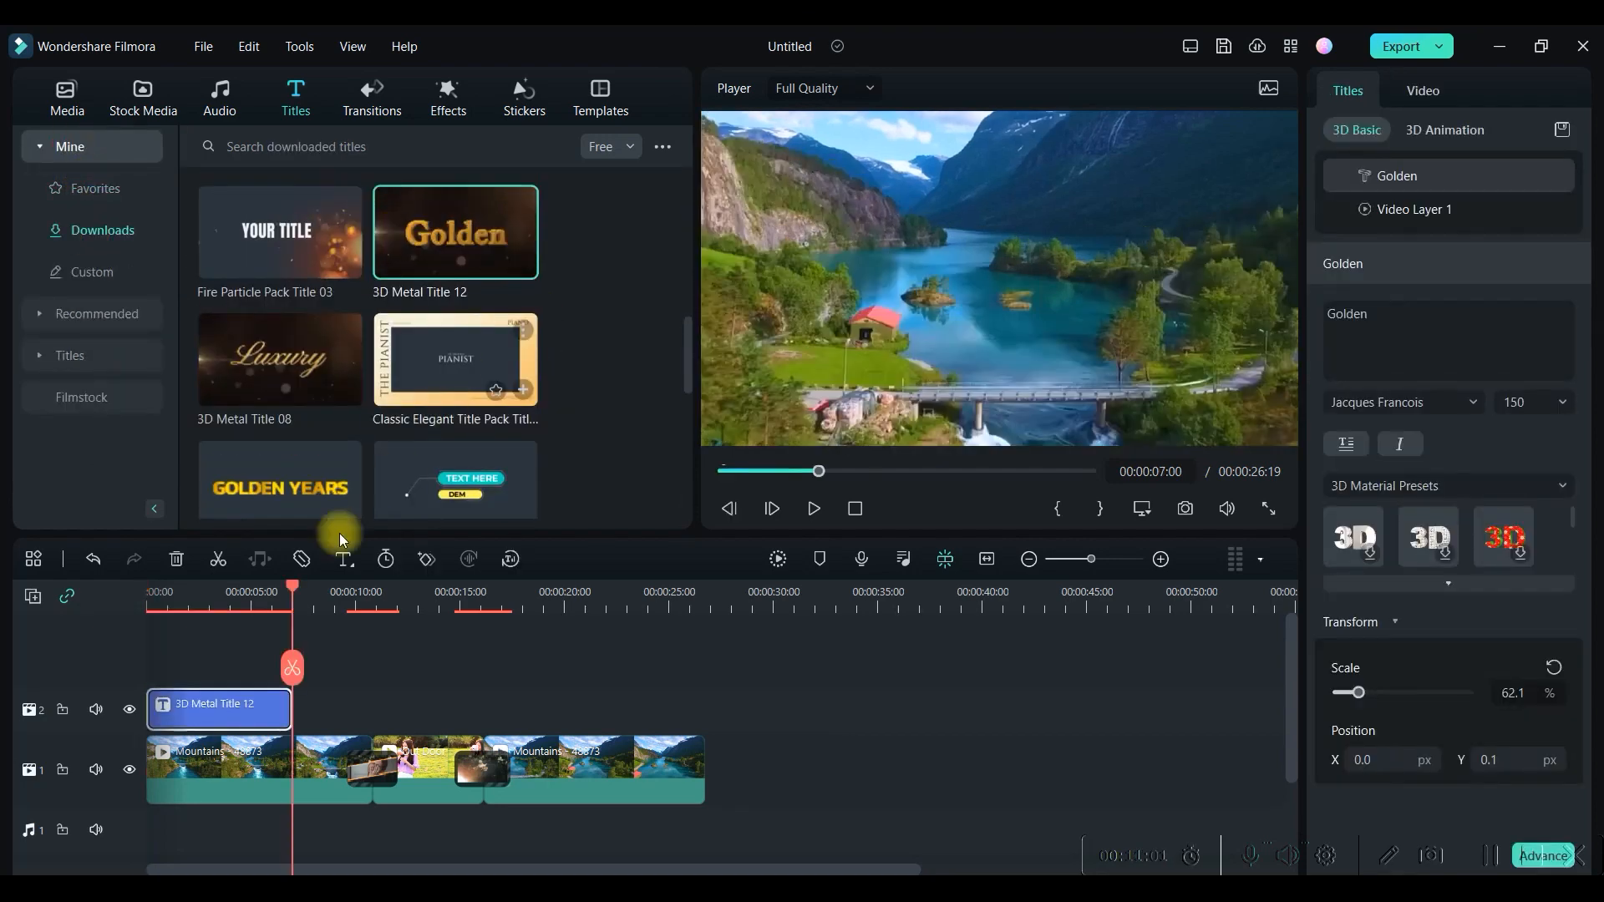
Insert the 3D Metal Title 12 clip ahead of the first Mountains segment on video track 1 and preview it from the start.
{"action": "left_click", "coordinate": [237, 704]}
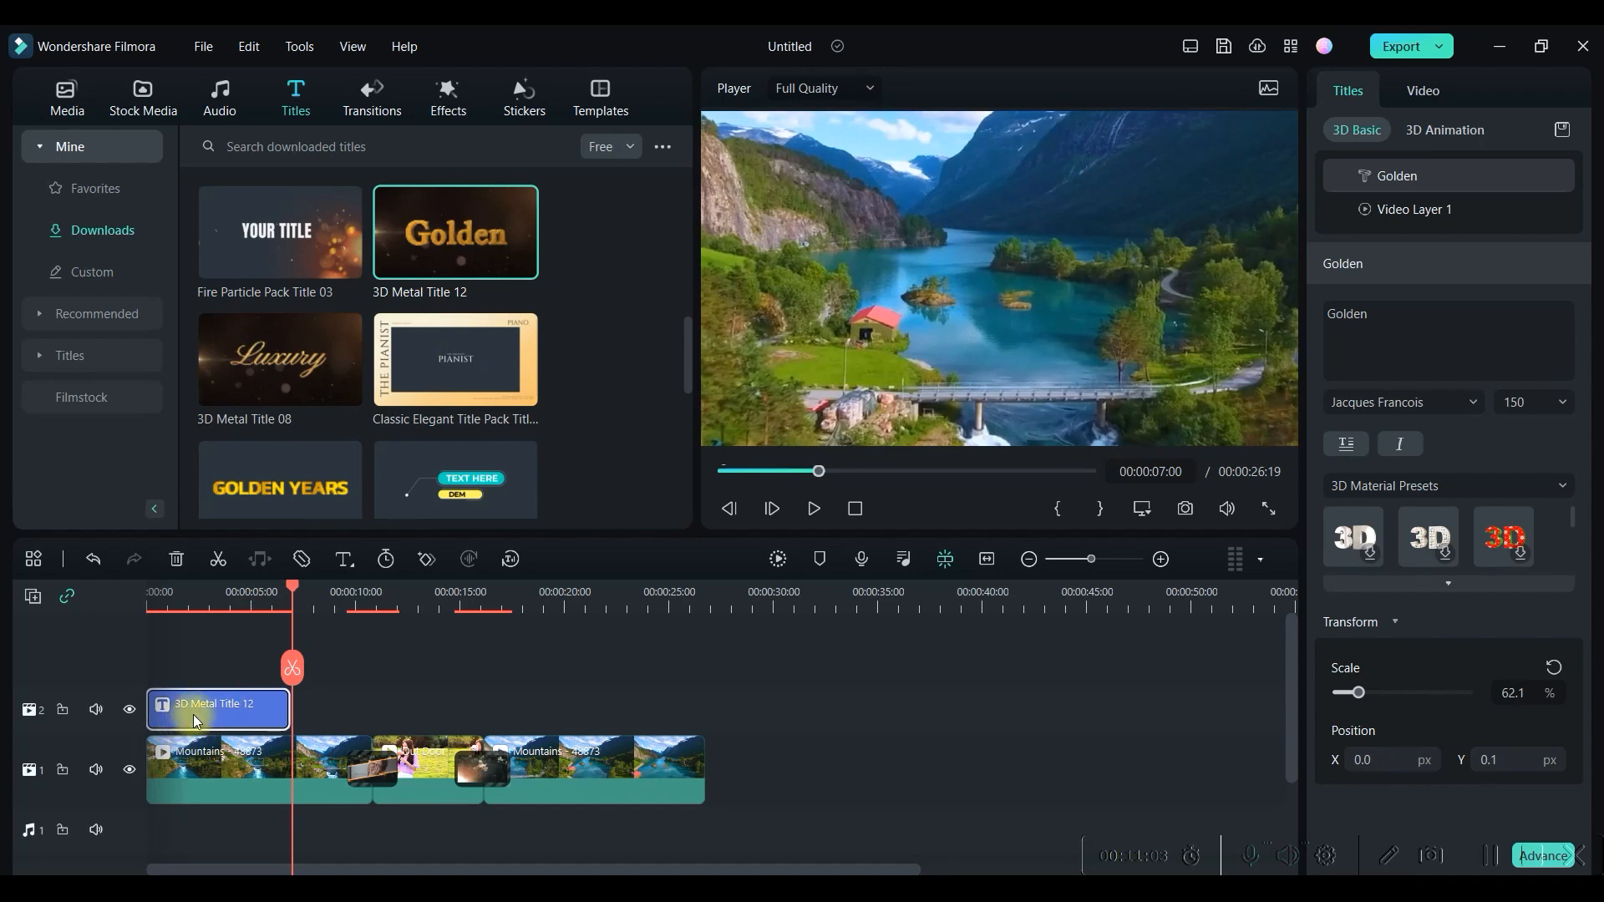
{"action": "left_click_drag", "start_coordinate": [229, 716], "coordinate": [157, 756]}
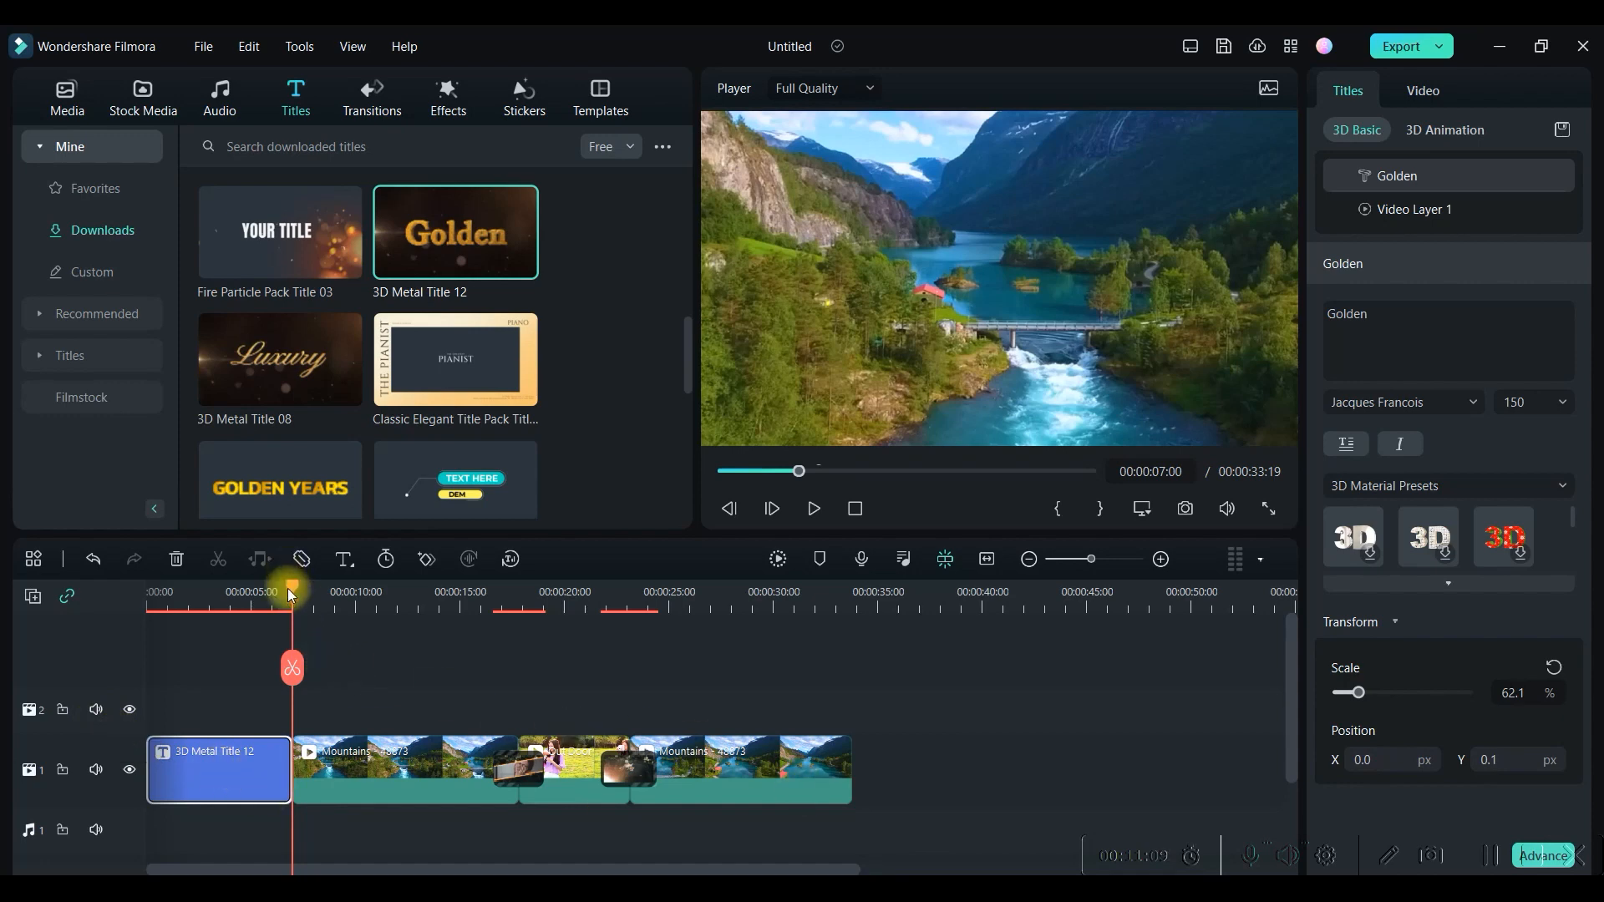
{"action": "left_click_drag", "start_coordinate": [291, 595], "coordinate": [61, 595]}
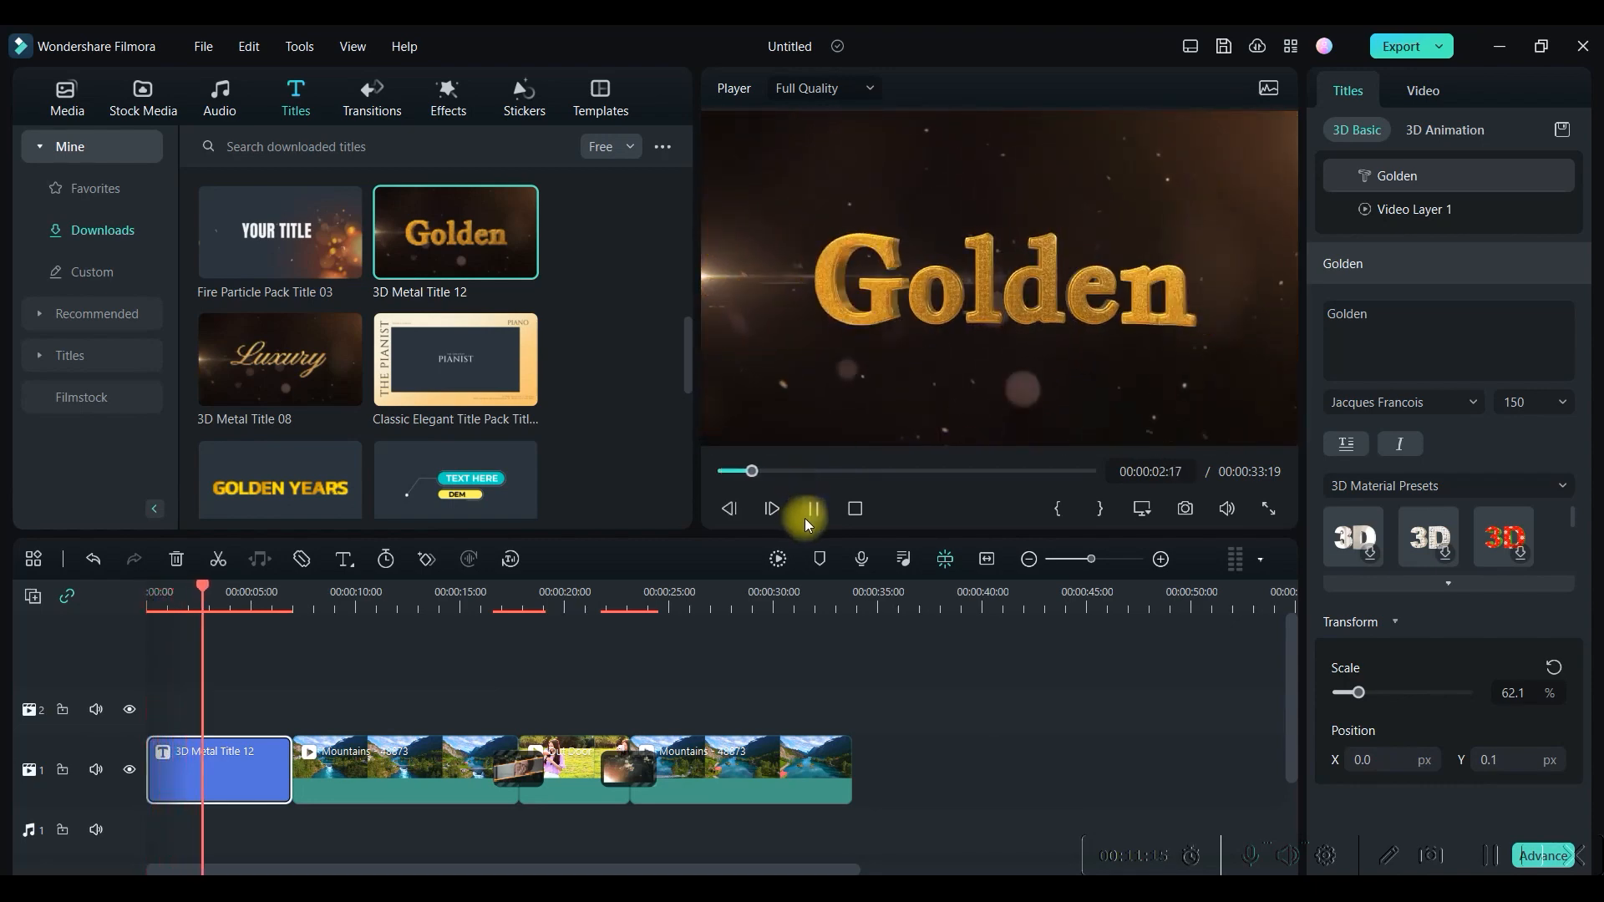
{"action": "left_click", "coordinate": [812, 513]}
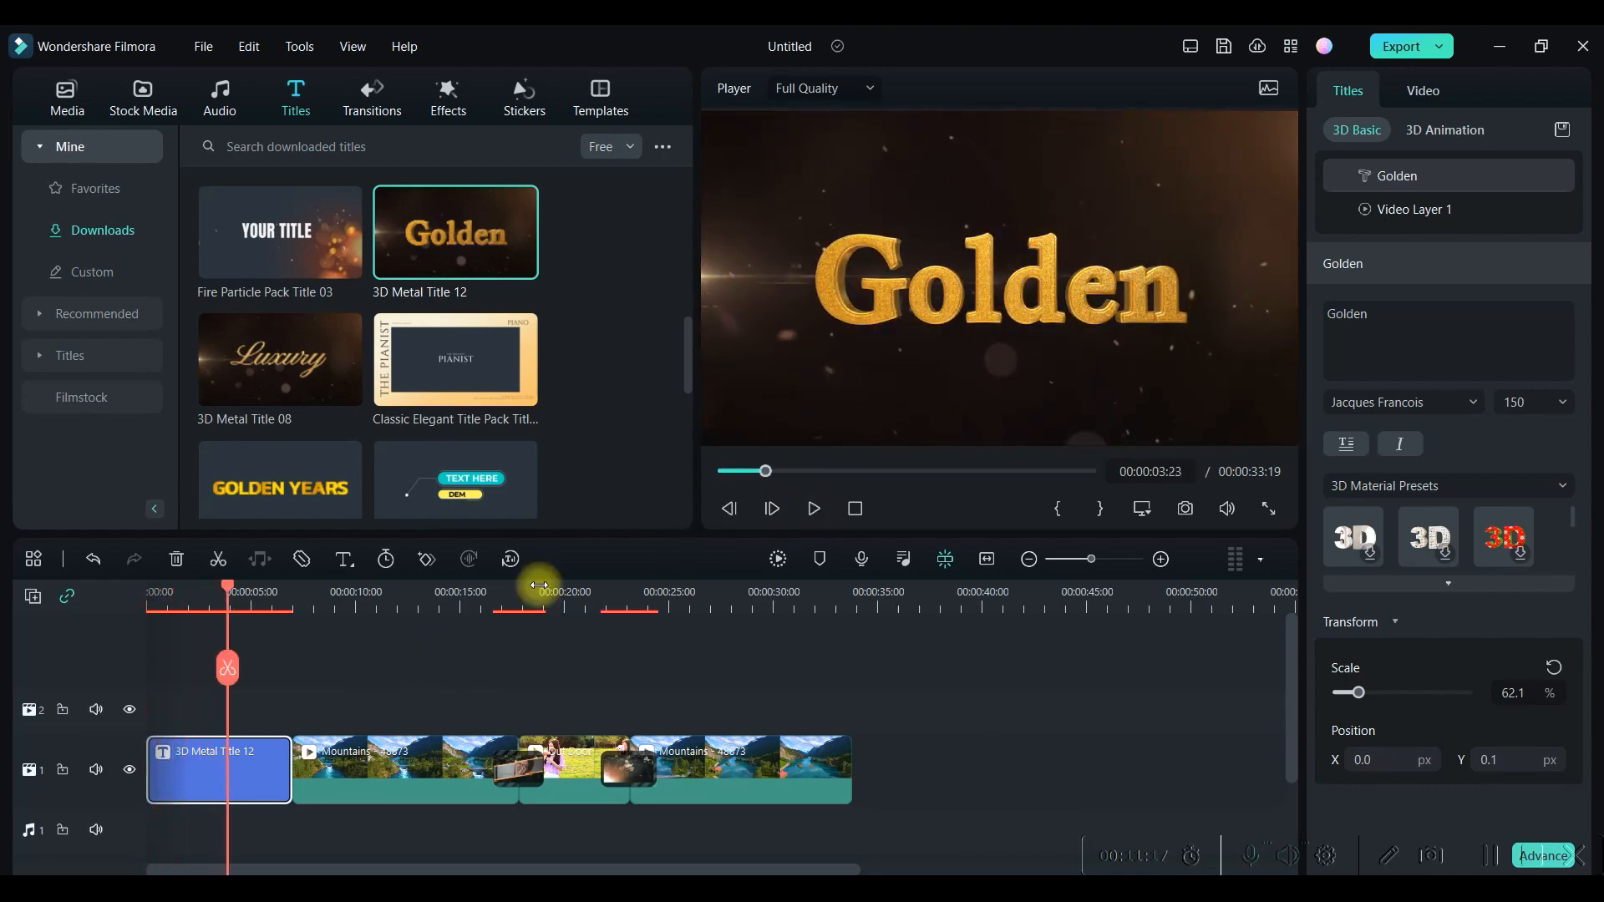
Replace the intro title's text with VAGPE MEDIA, split over two lines.
{"action": "left_click", "coordinate": [224, 779]}
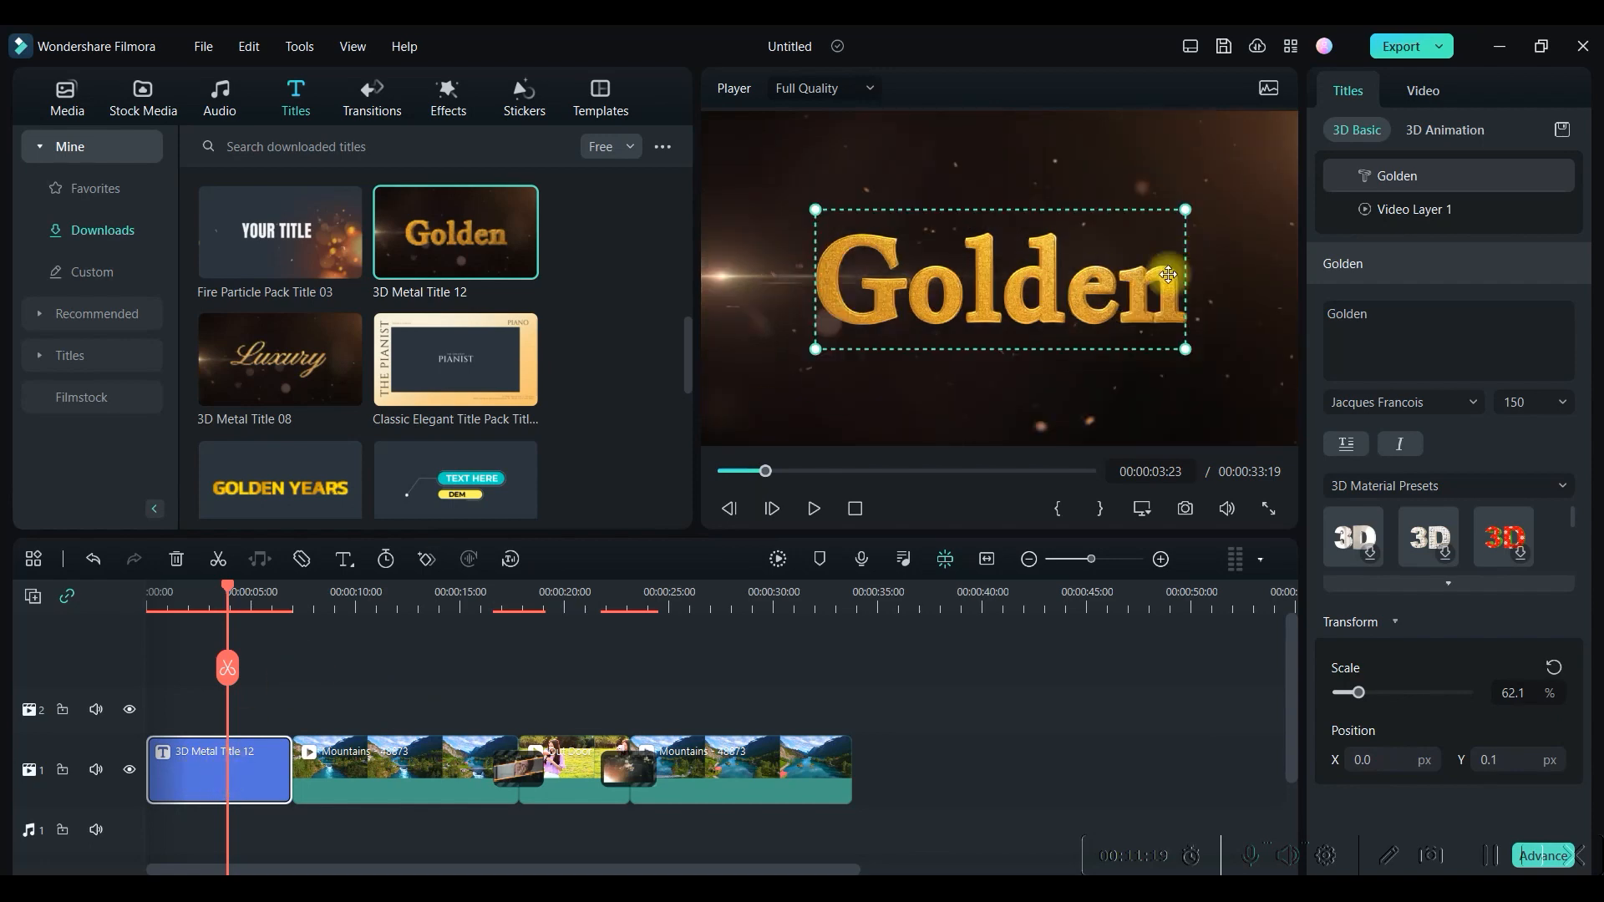
{"action": "double_click", "coordinate": [1072, 299]}
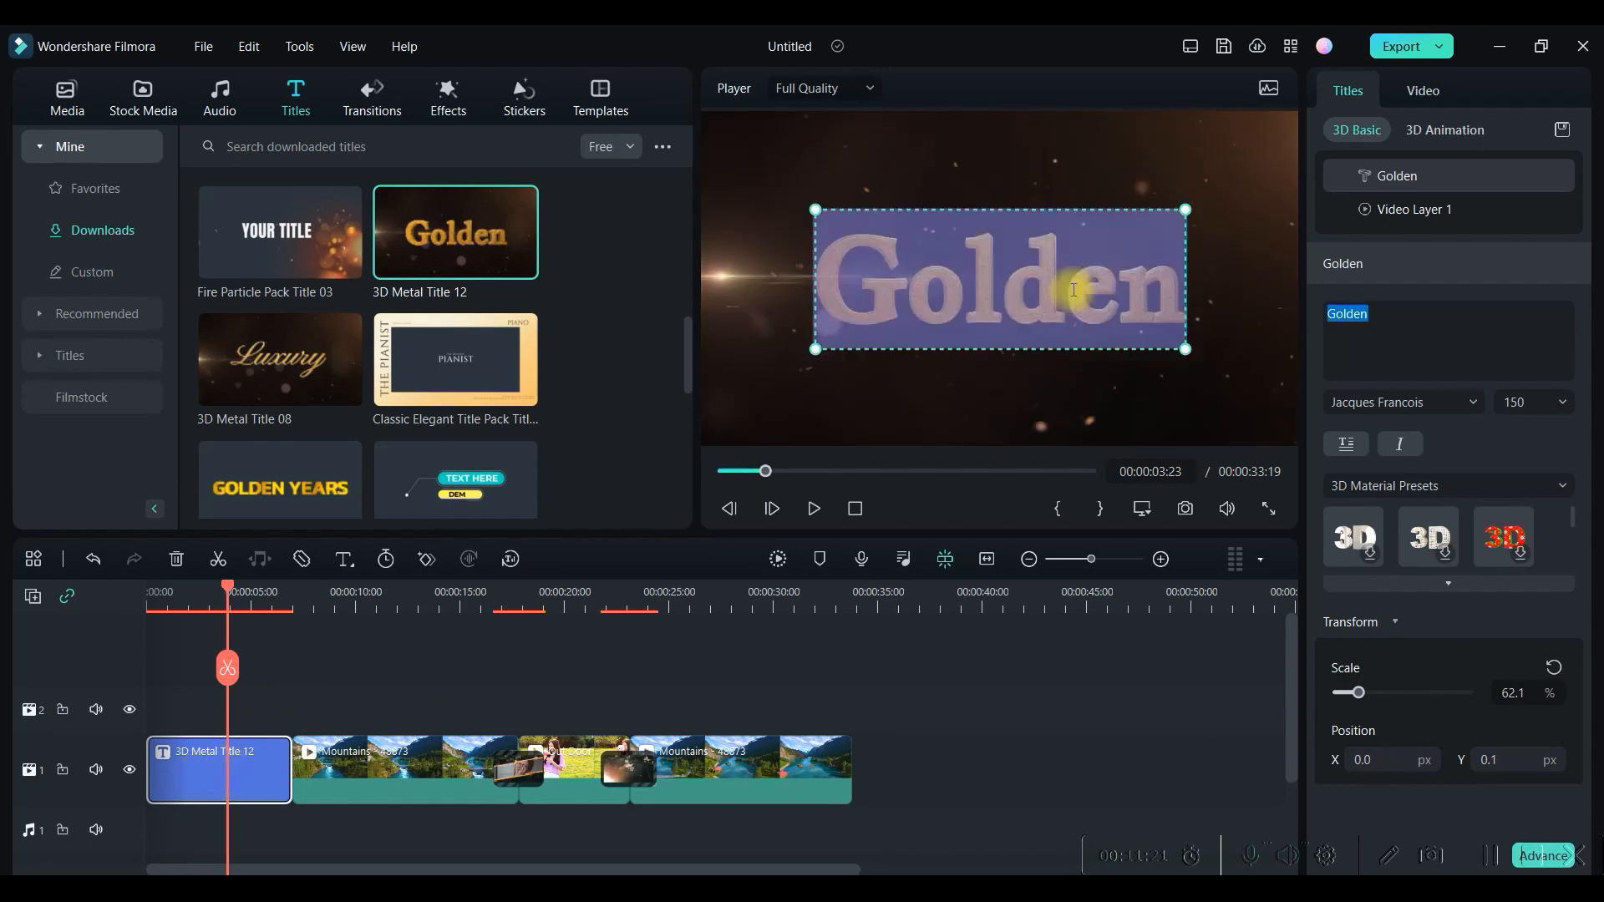
{"action": "double_click", "coordinate": [1387, 318]}
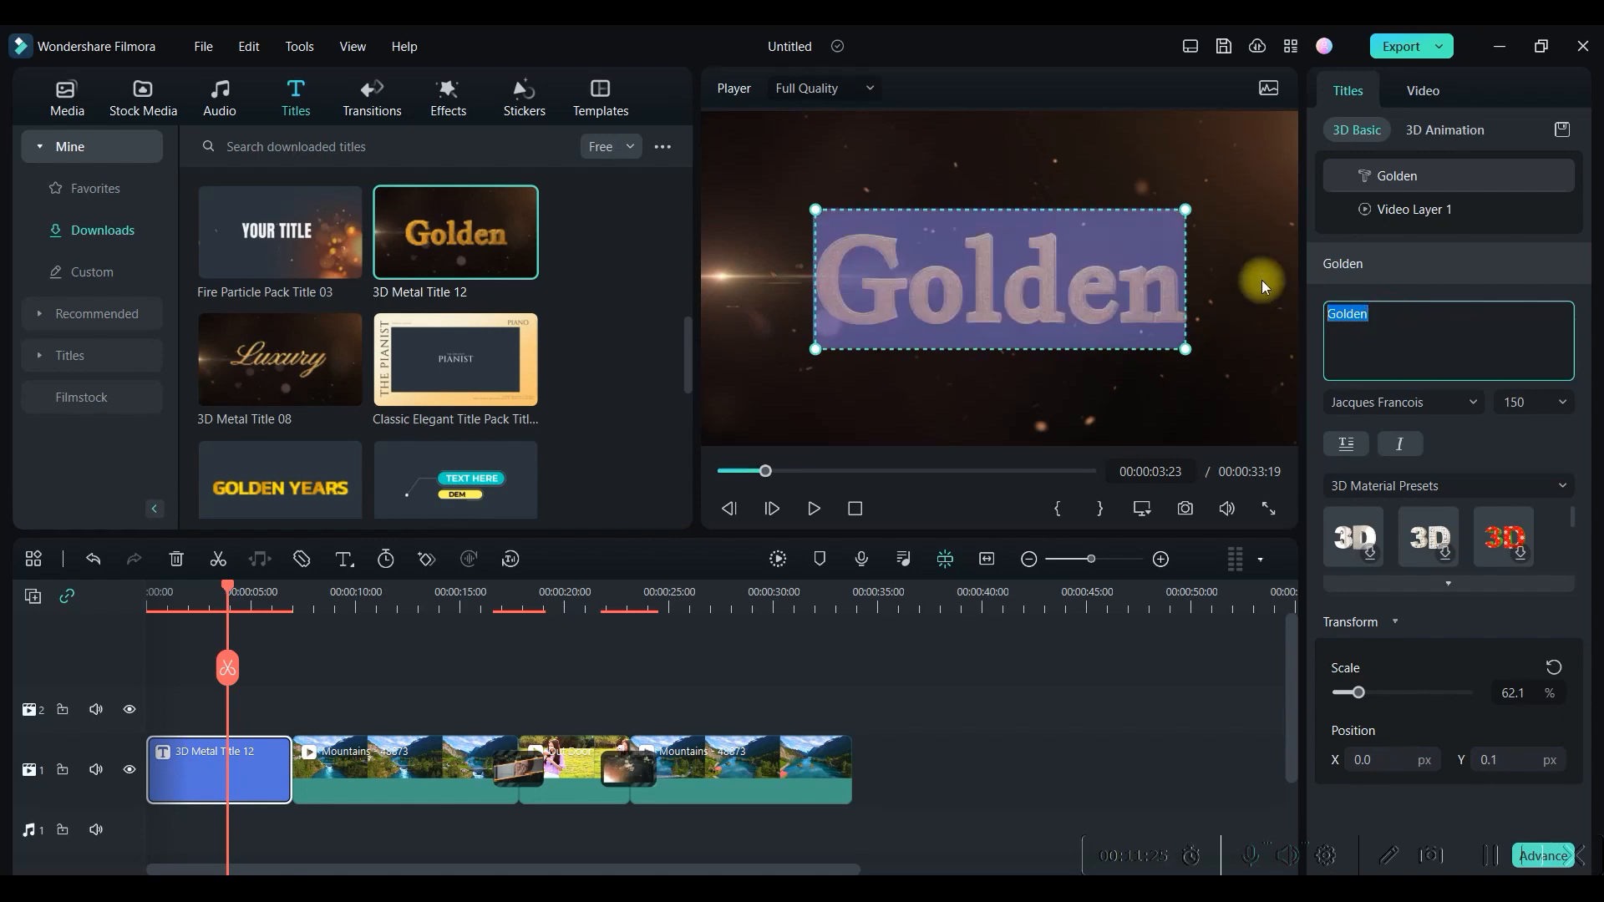
{"action": "type", "text": "VAGPE M"}
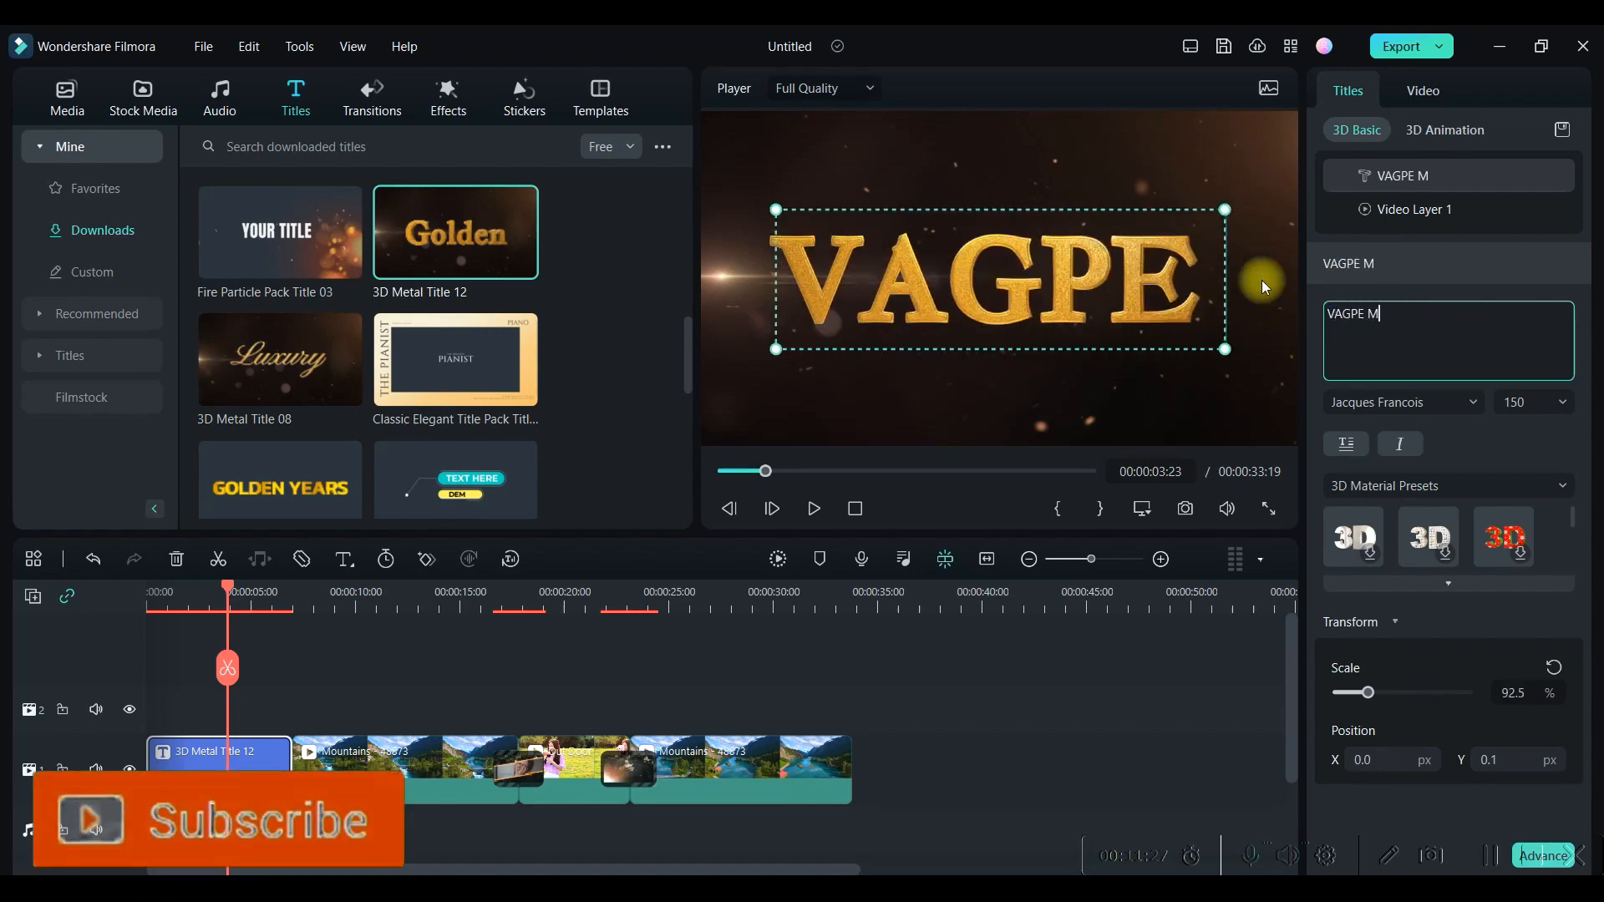
{"action": "type", "text": "EDIA"}
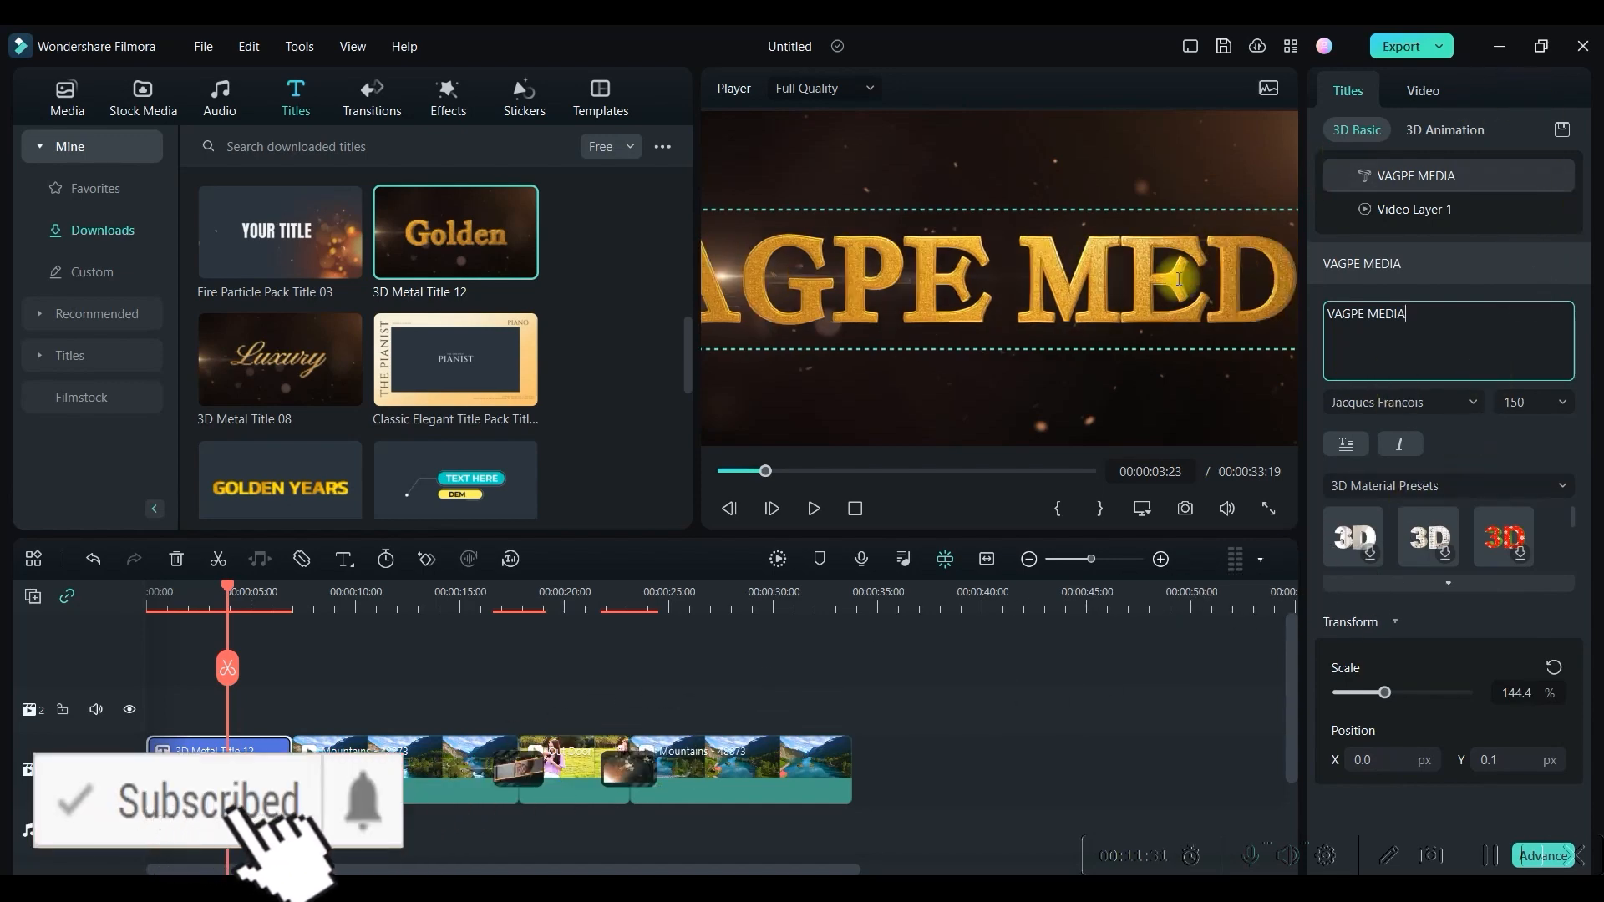
{"action": "left_click", "coordinate": [1367, 313]}
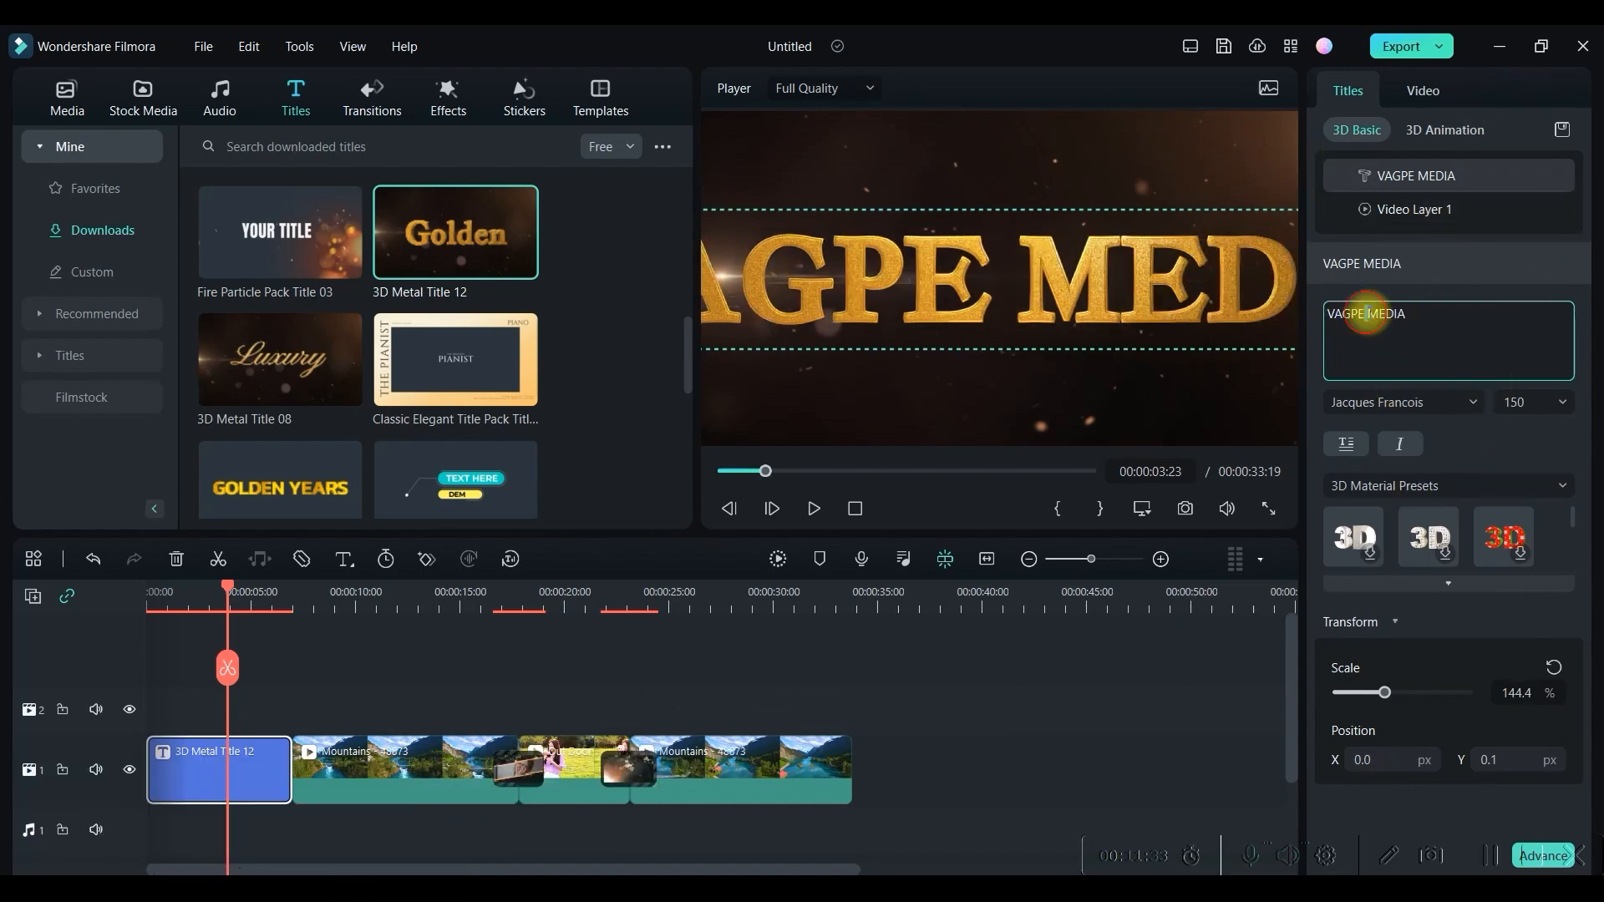
{"action": "key", "text": "Return"}
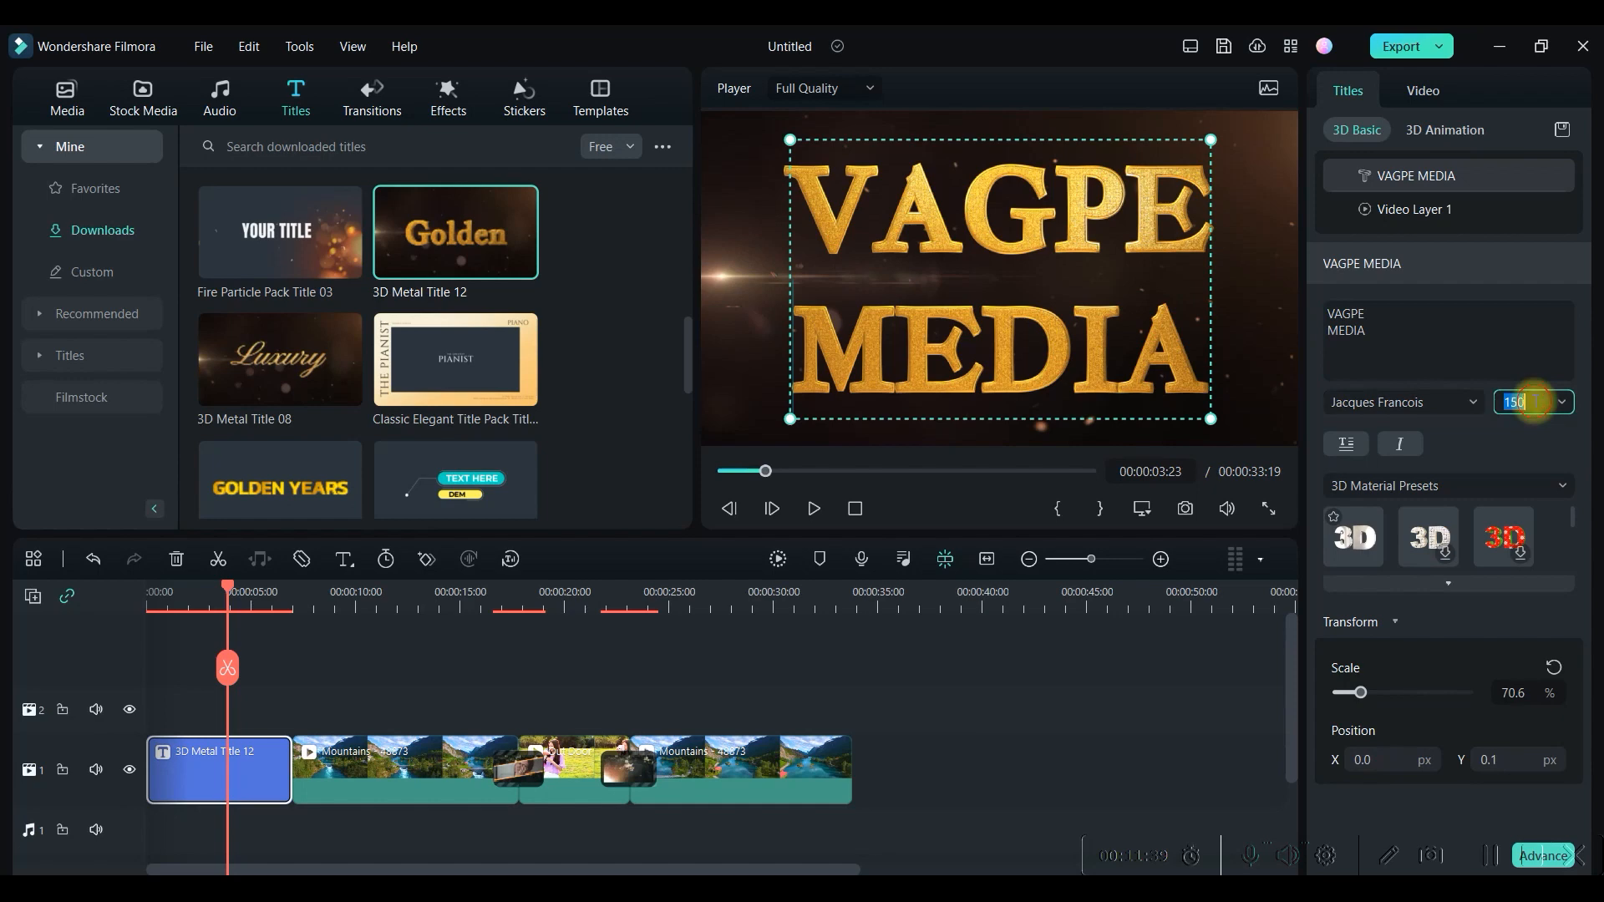
Browse alternative fonts for the intro title without changing it and play back the intro.
{"action": "left_click", "coordinate": [1472, 402]}
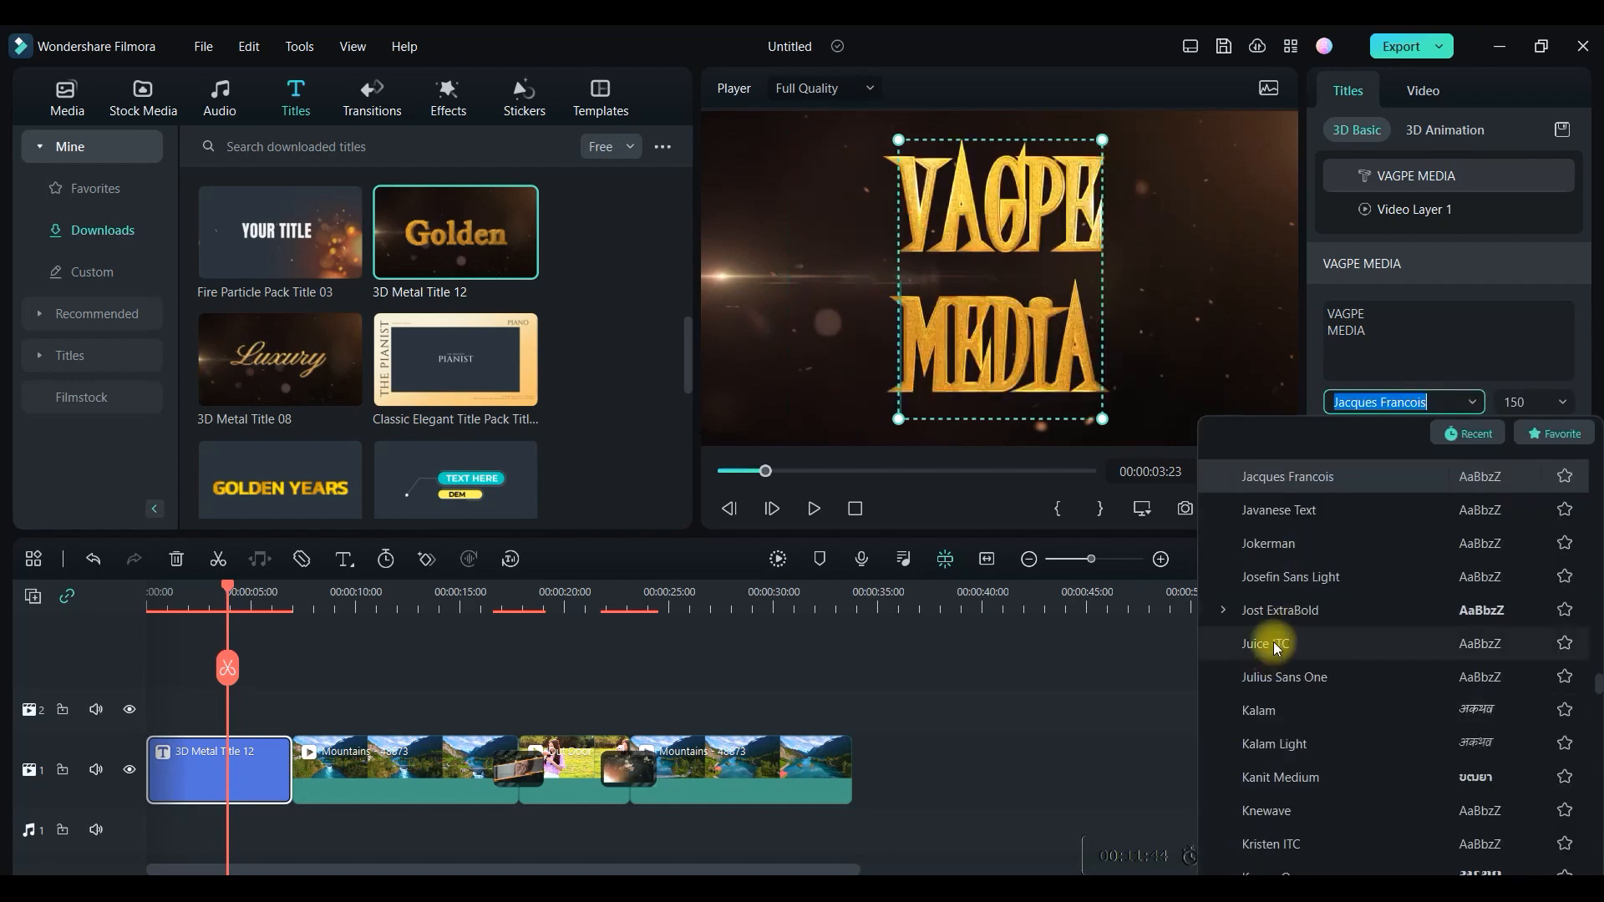
{"action": "left_click", "coordinate": [915, 704]}
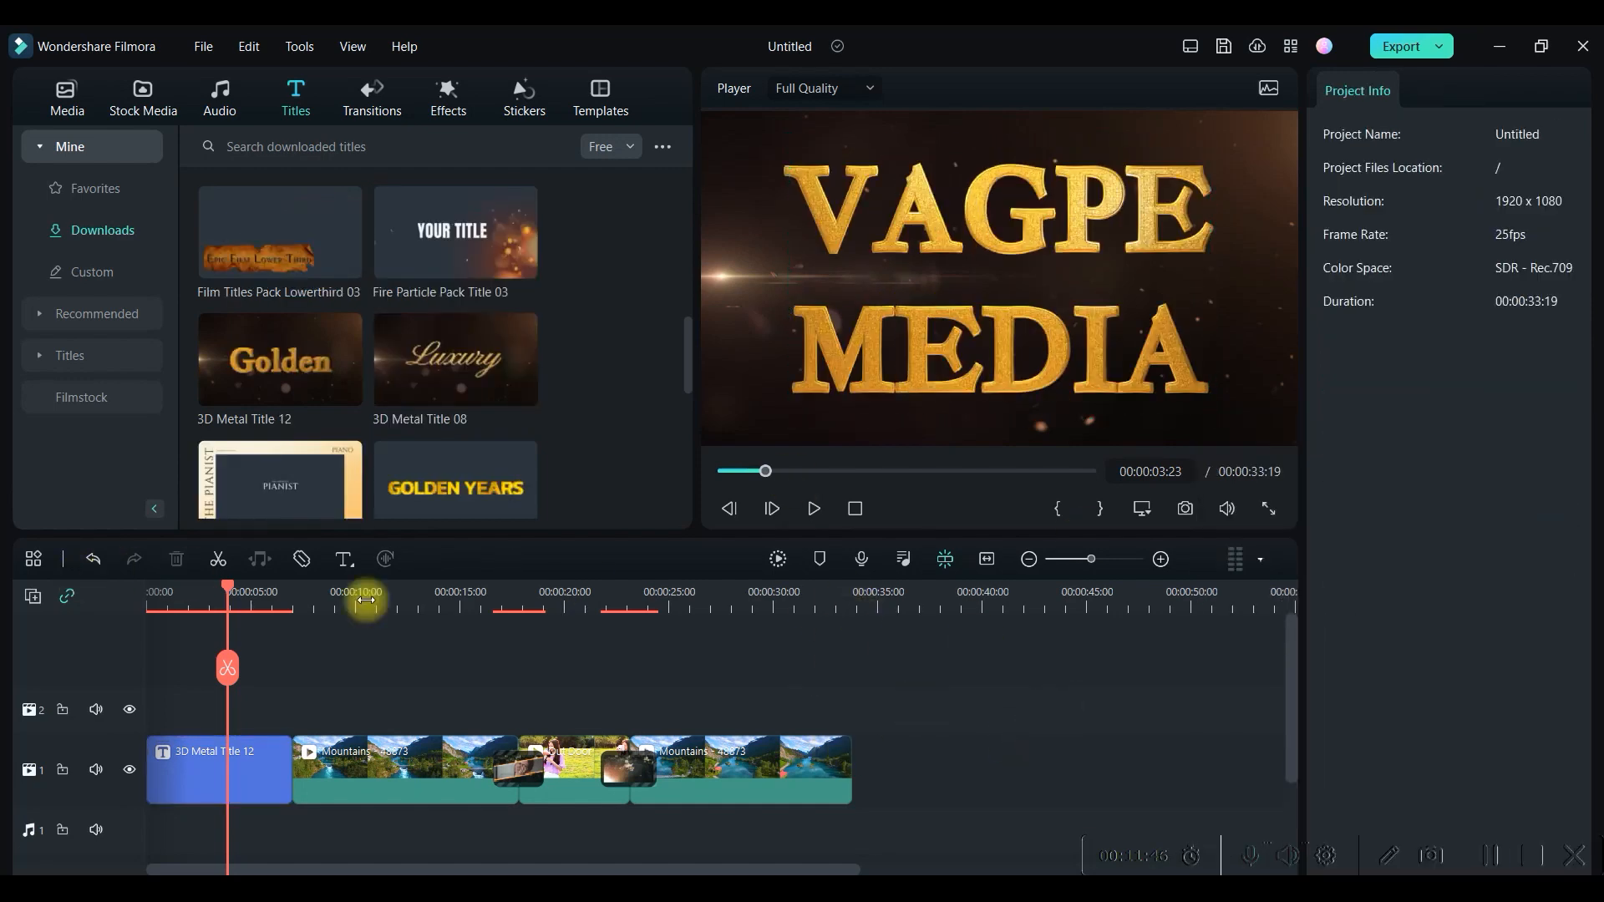
{"action": "left_click", "coordinate": [817, 508]}
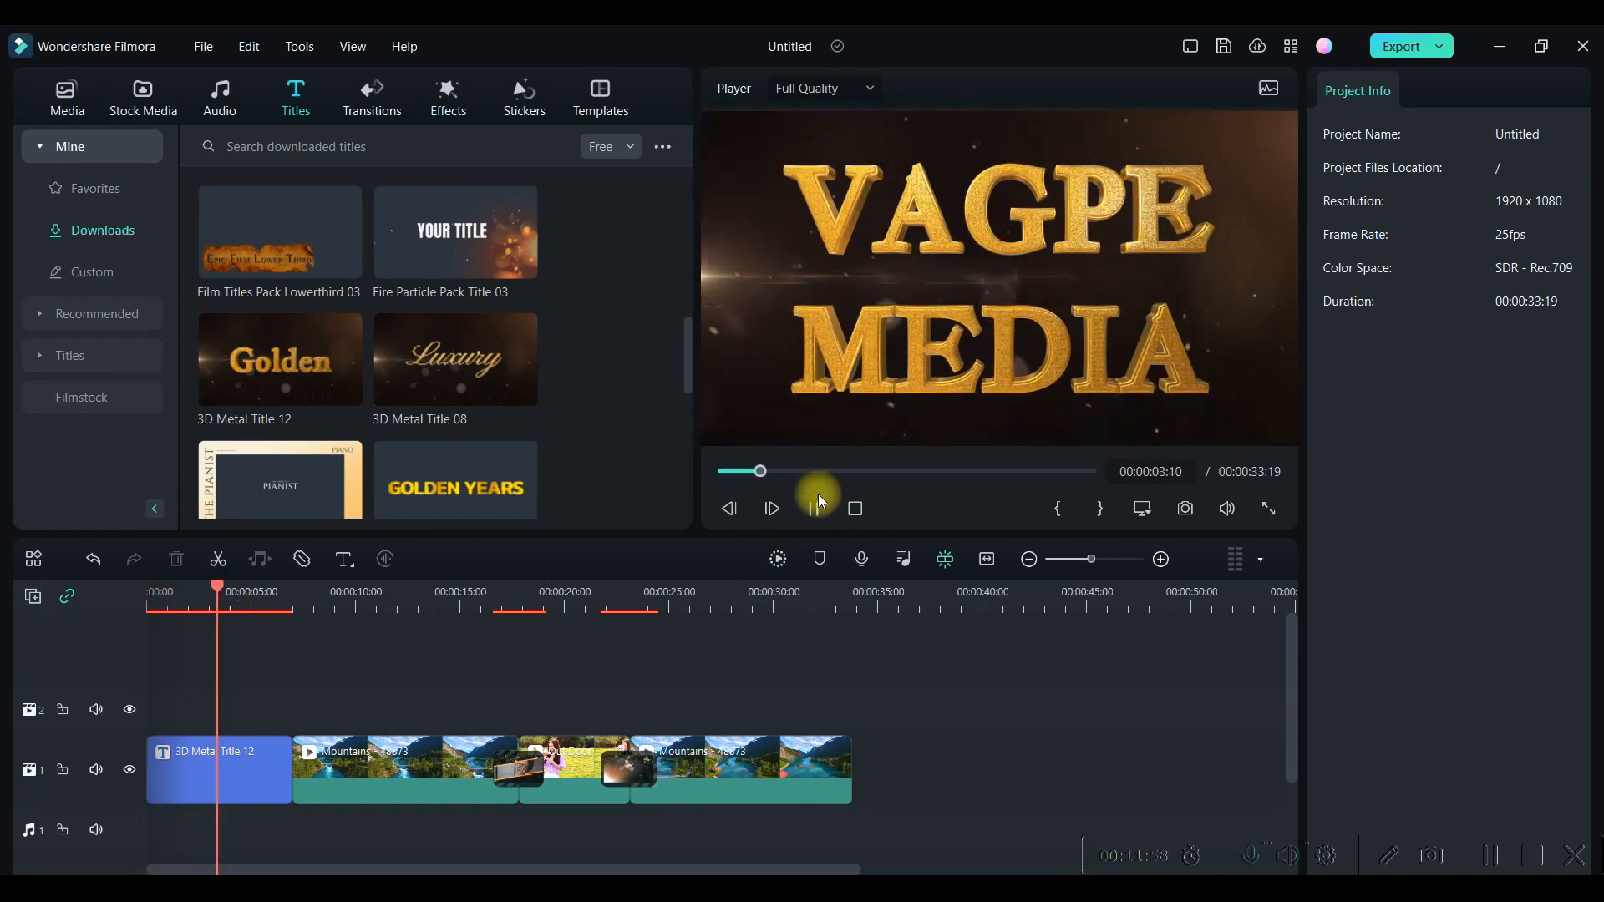
{"action": "left_click", "coordinate": [813, 511]}
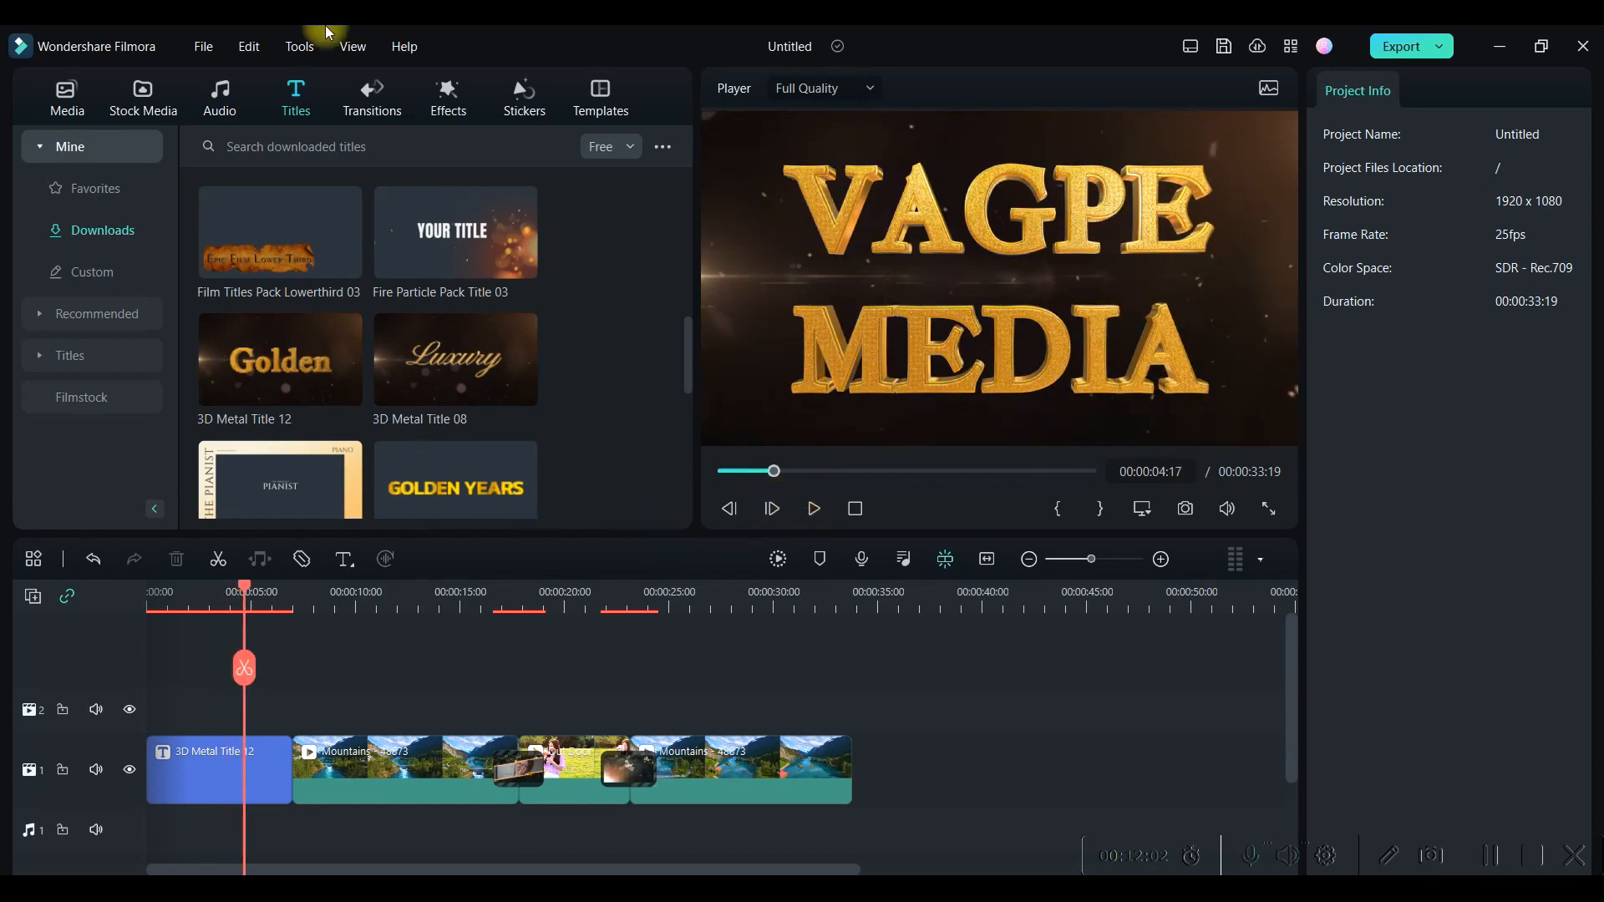
Browse the title library's categories, including the trending titles, and the Love category of the music library.
{"action": "left_click", "coordinate": [63, 358]}
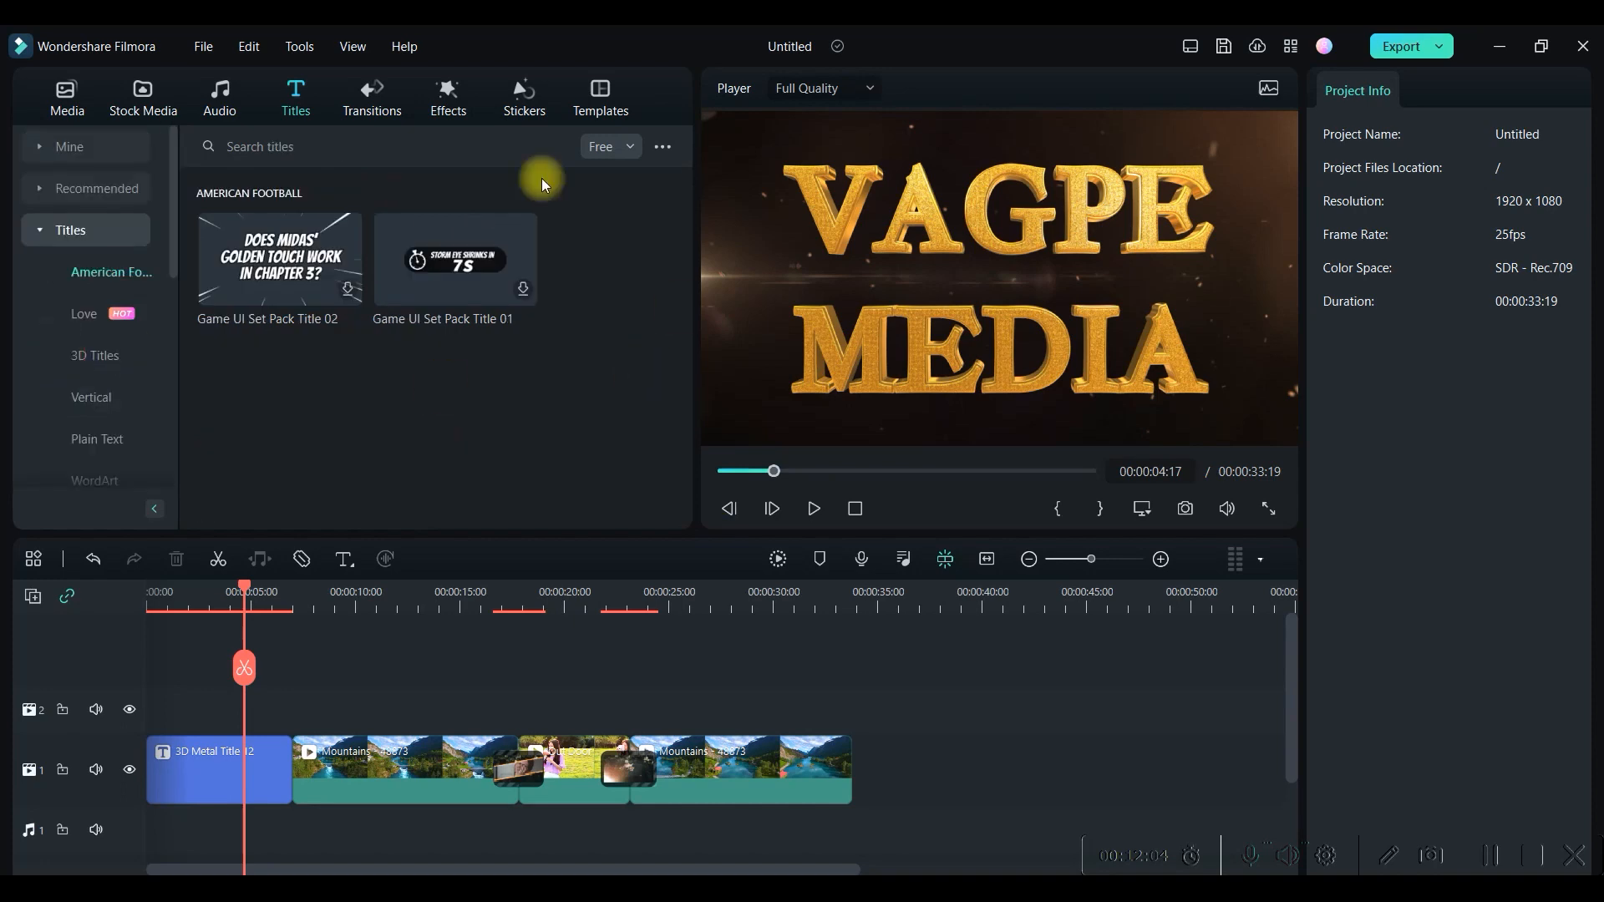
{"action": "left_click", "coordinate": [70, 146]}
{"action": "left_click", "coordinate": [106, 311]}
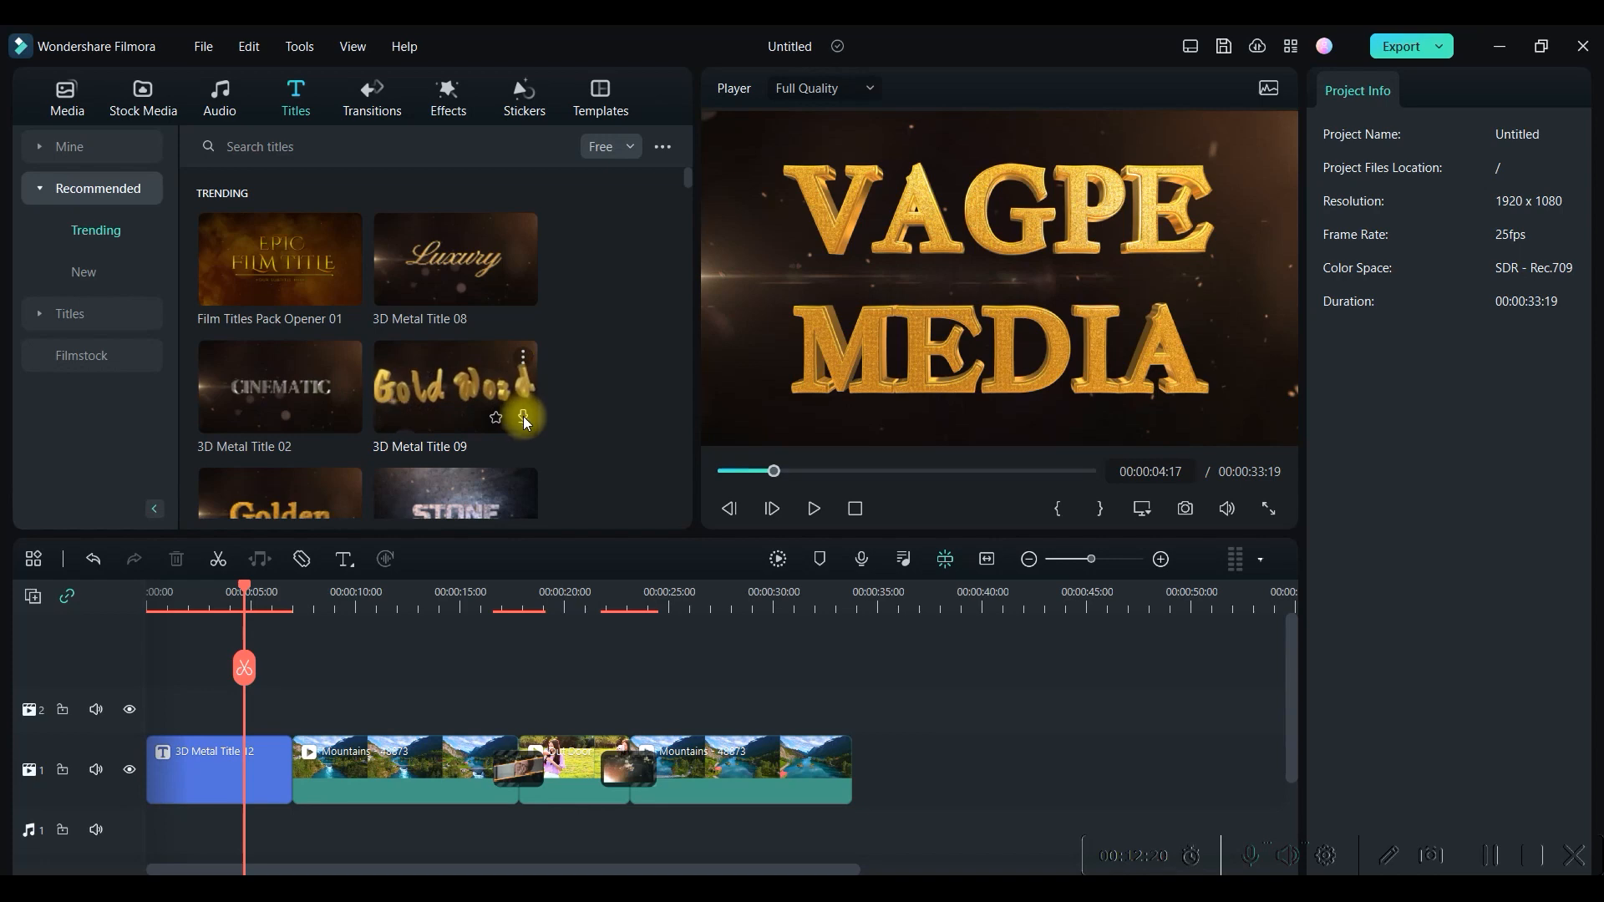
{"action": "left_click", "coordinate": [222, 92]}
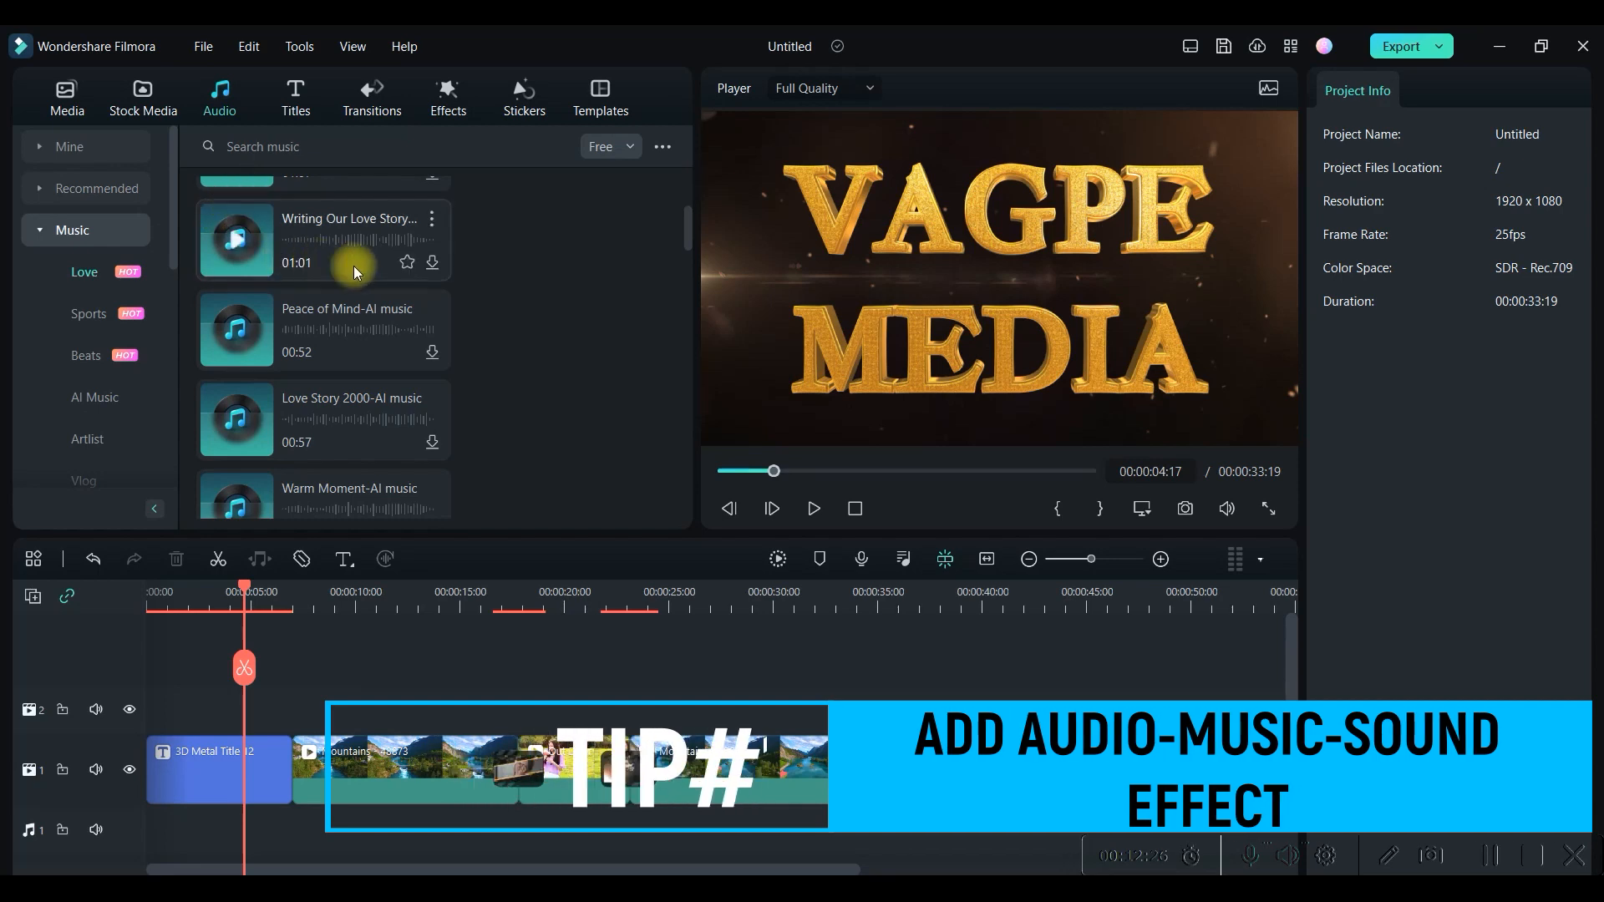
{"action": "scroll", "coordinate": [426, 249], "scroll_direction": "up", "scroll_amount": 3}
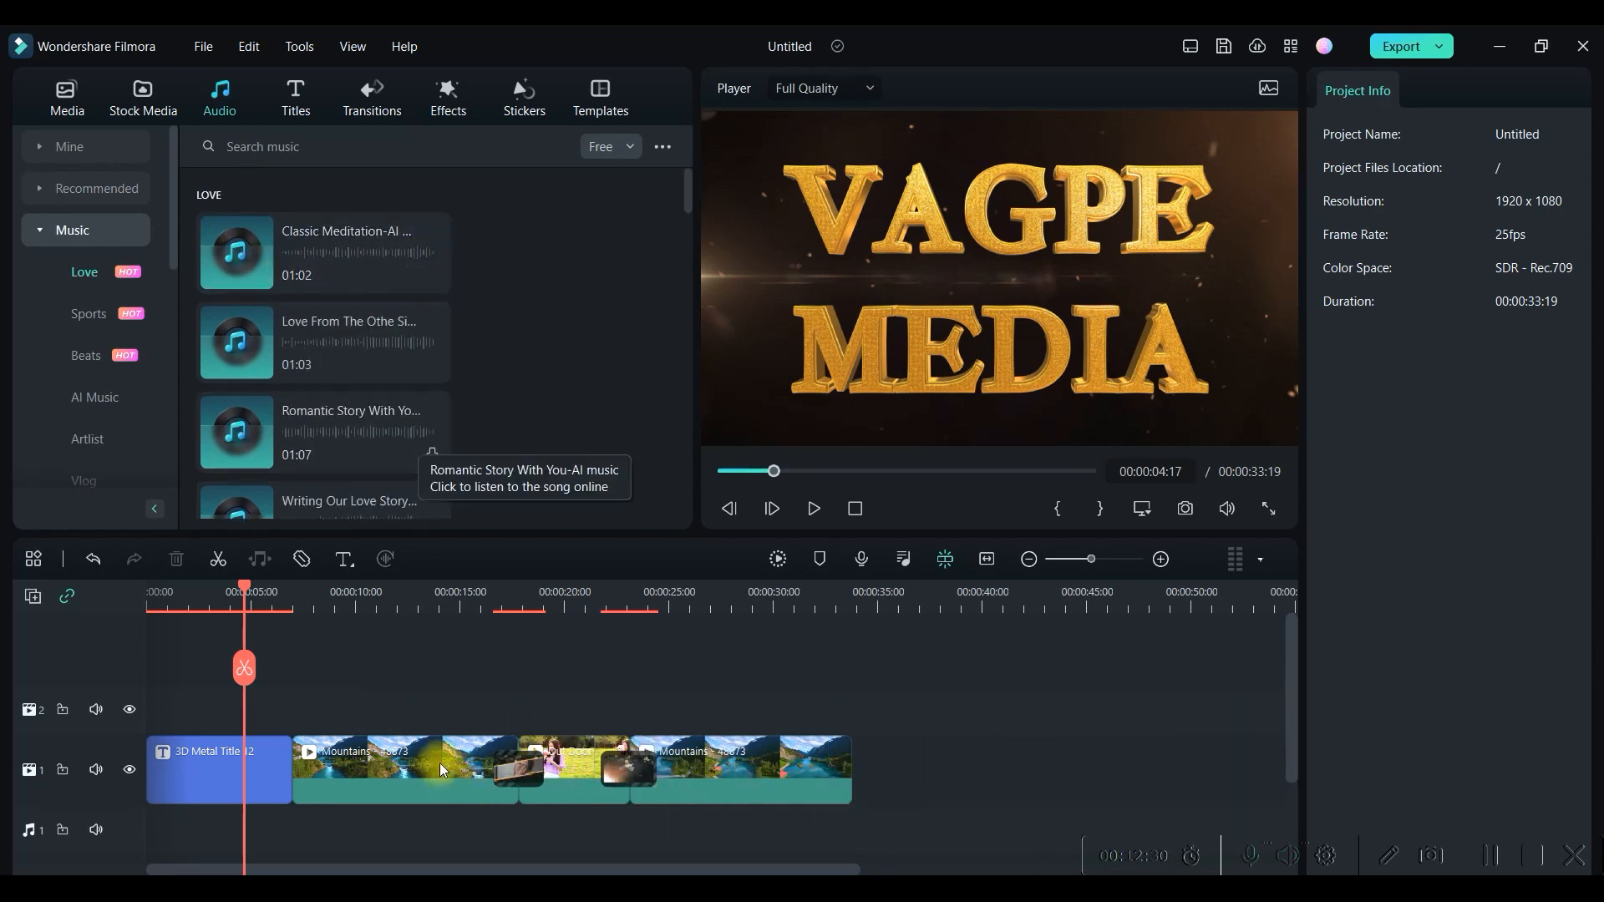
Add By the Fireplace - TrackTribe to audio track 1 from the start and cut off the part past the video's end.
{"action": "left_click", "coordinate": [65, 93]}
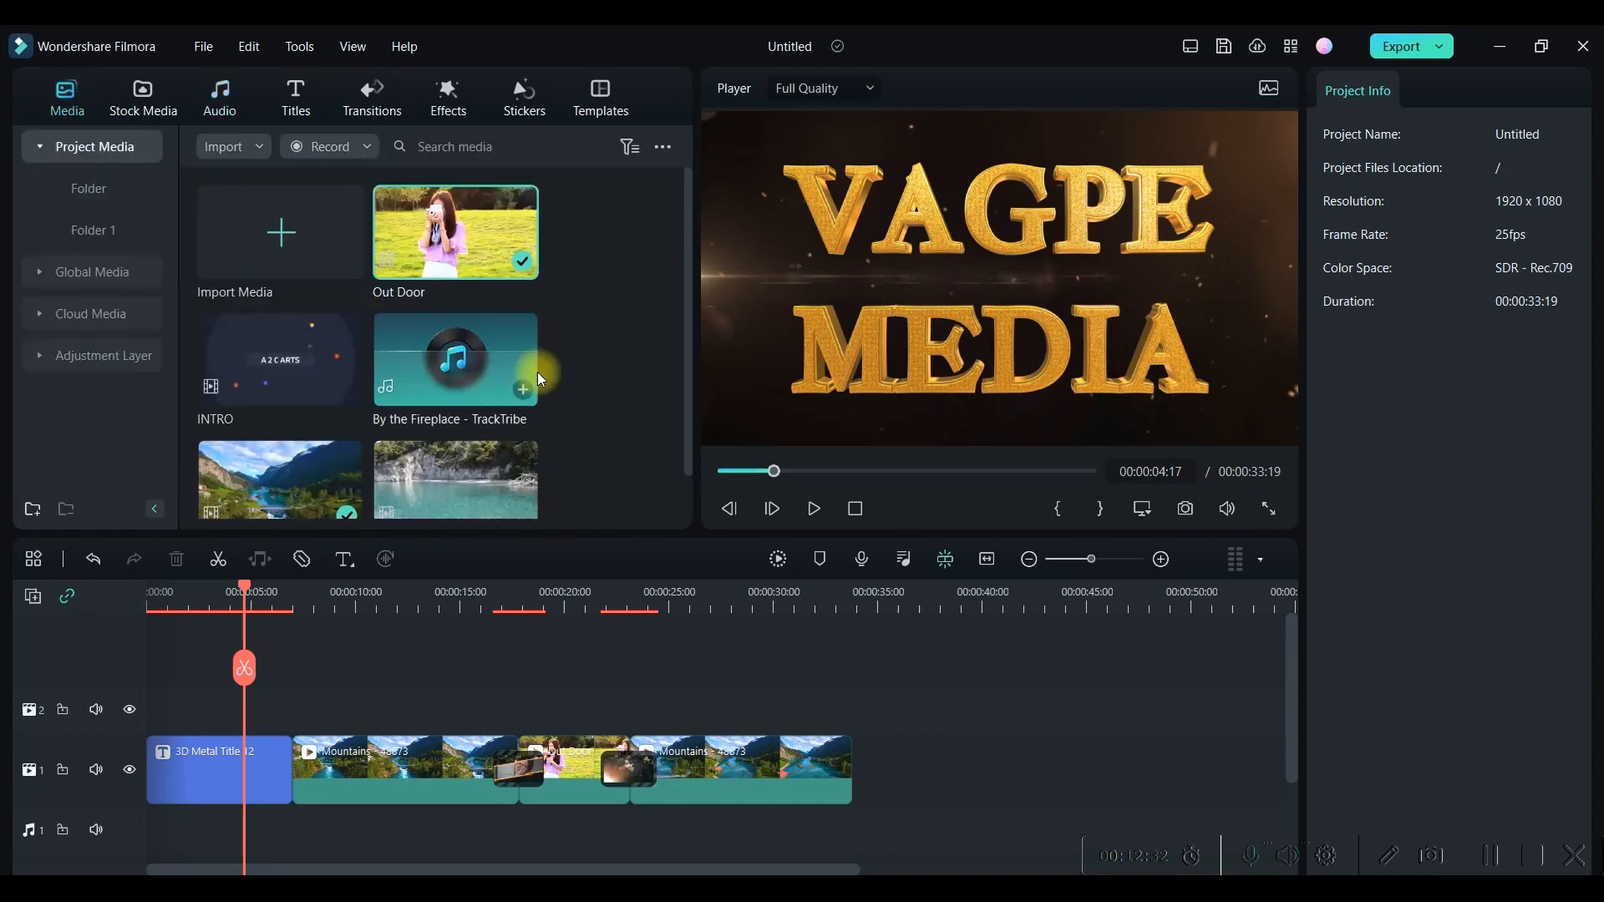
{"action": "left_click_drag", "start_coordinate": [479, 355], "coordinate": [150, 825]}
{"action": "left_click_drag", "start_coordinate": [241, 597], "coordinate": [859, 717]}
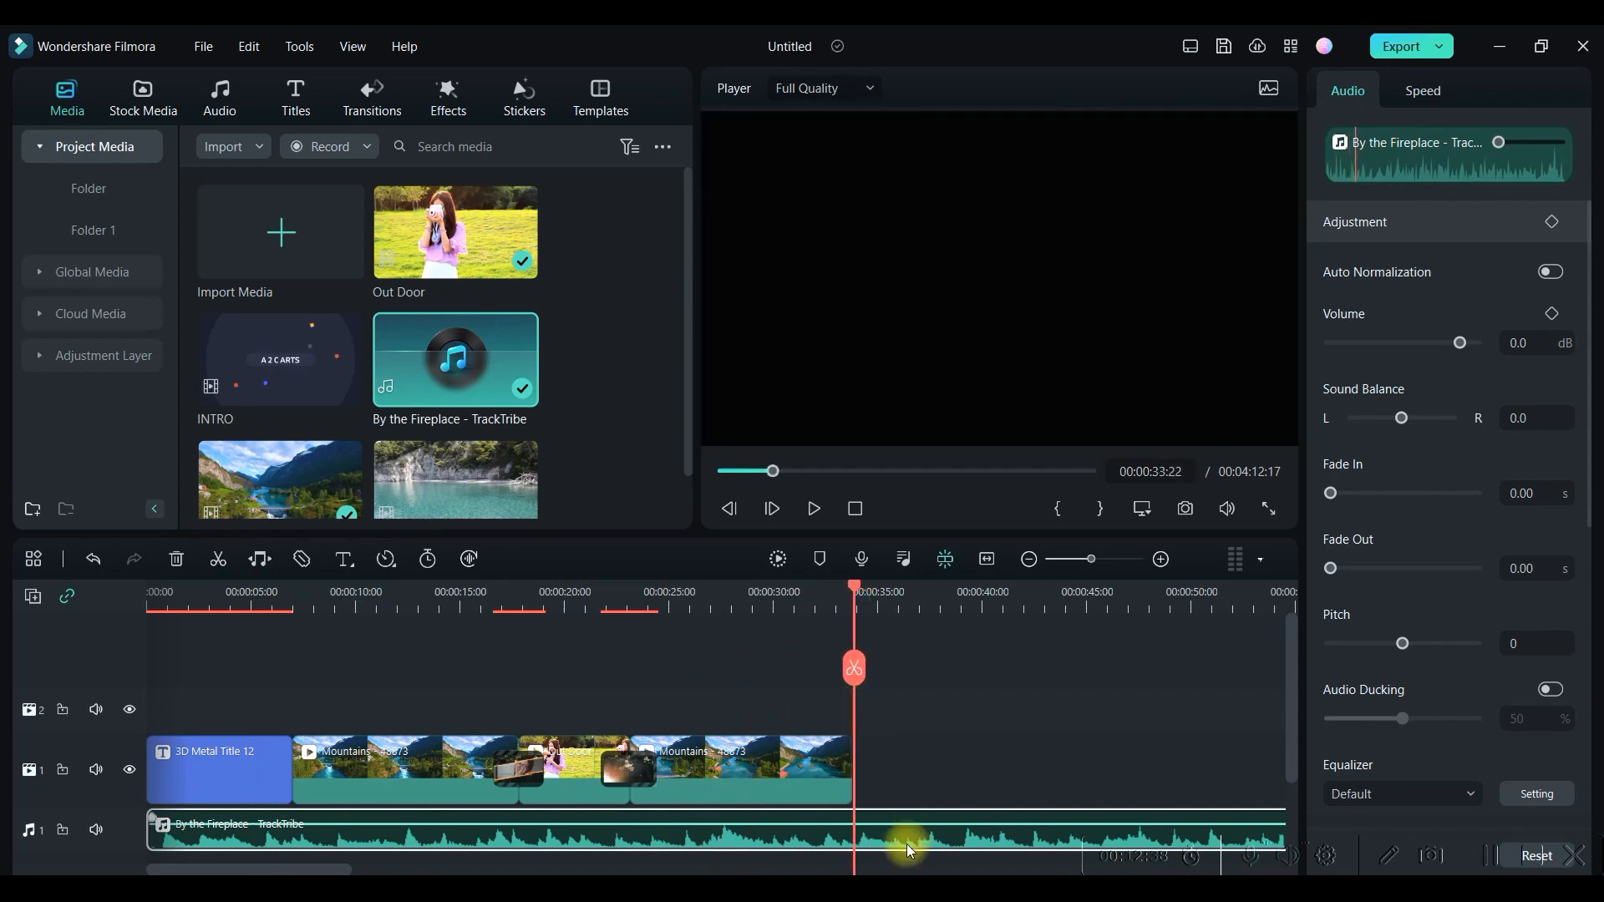
{"action": "right_click", "coordinate": [883, 851]}
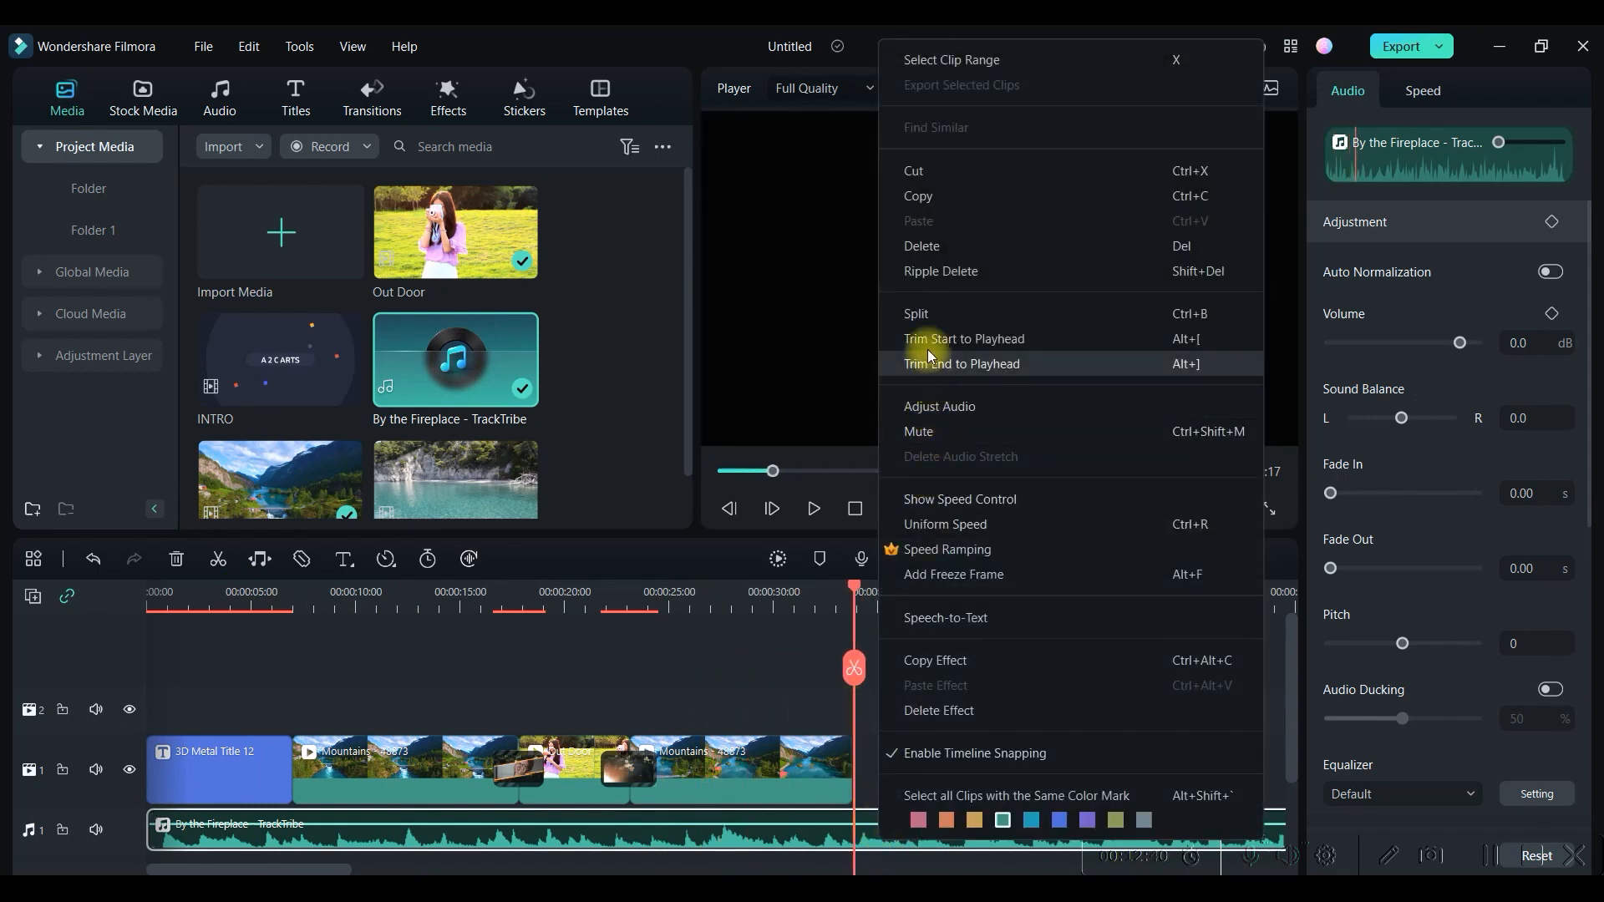
{"action": "left_click", "coordinate": [931, 324]}
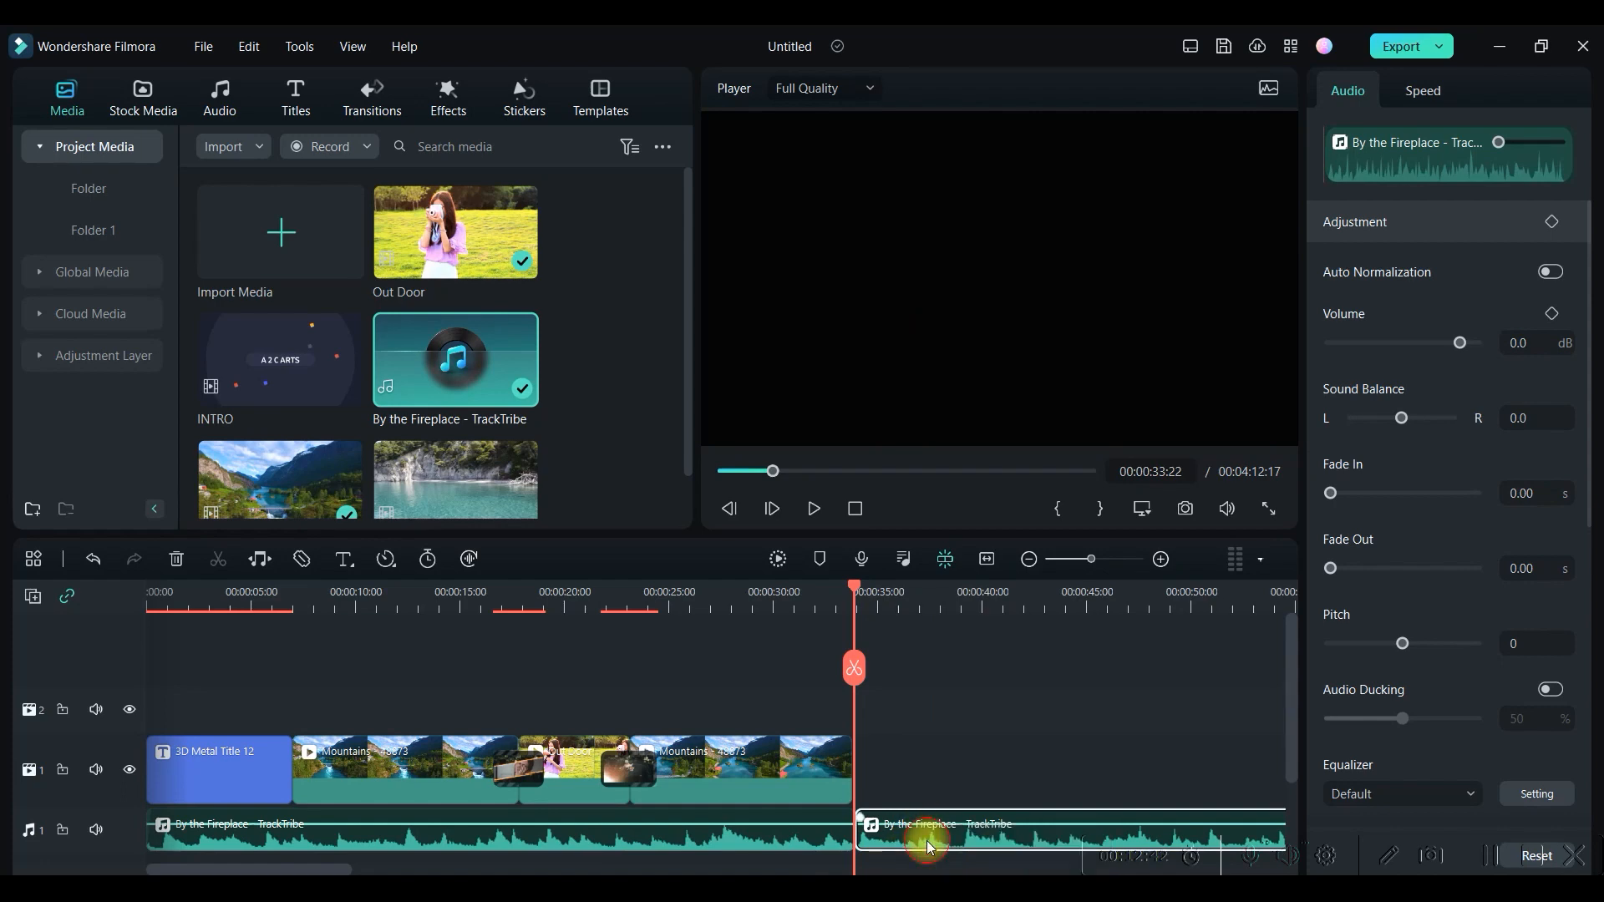
{"action": "key", "text": "Delete"}
{"action": "left_click", "coordinate": [862, 589]}
{"action": "key", "text": "Home"}
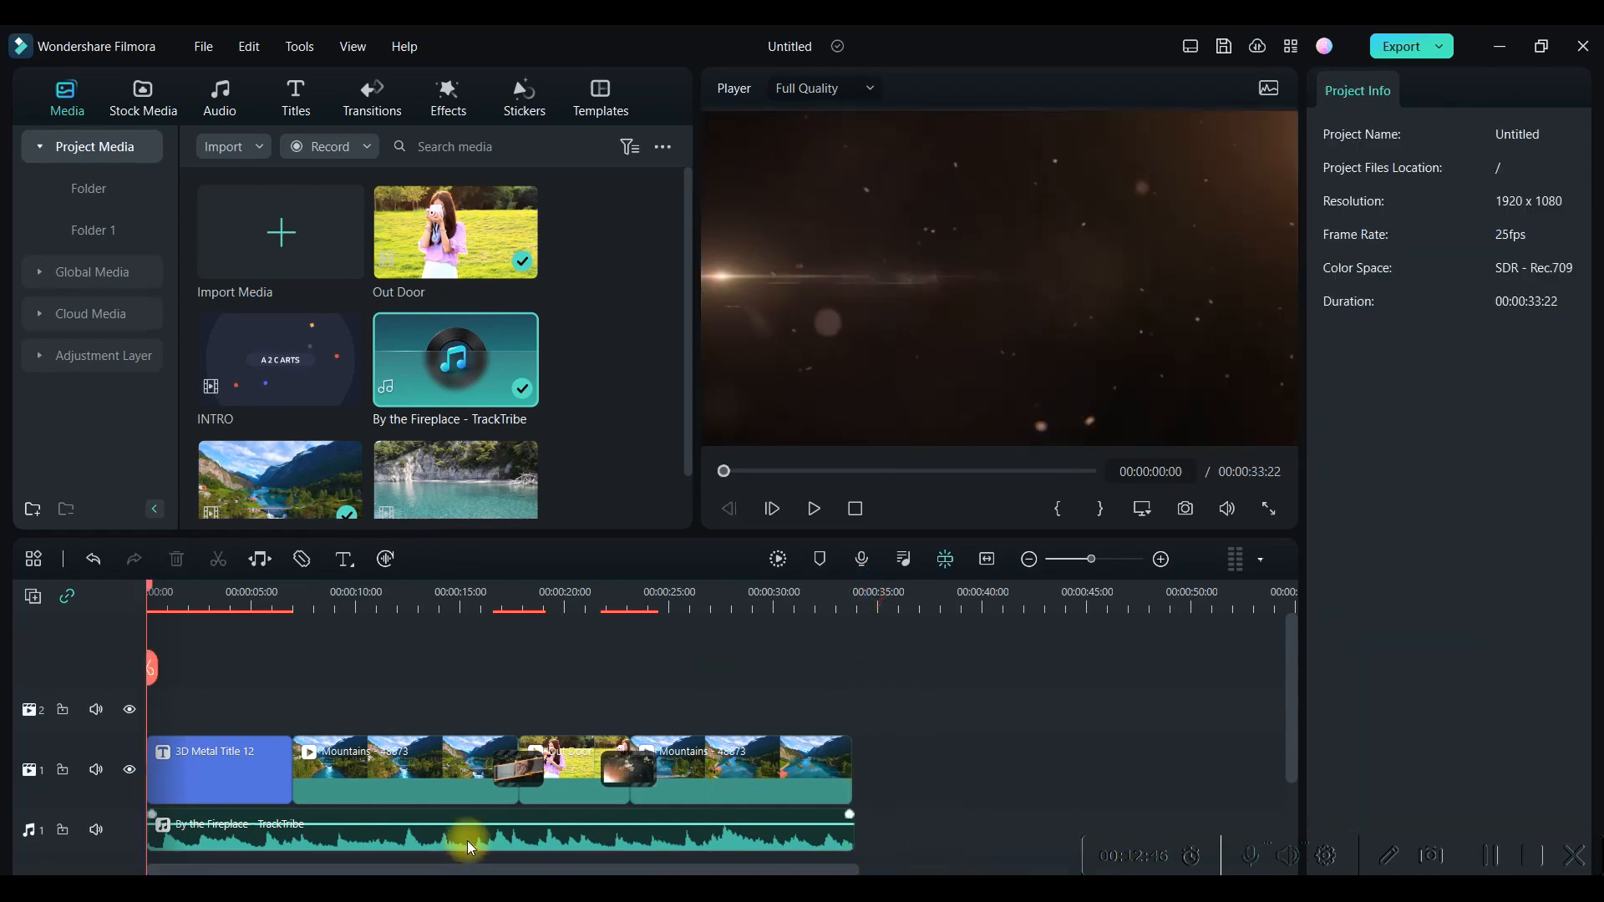
Set the music clip's volume to -2.5 dB, with an 8.04 s fade-in and a 6.58 s fade-out.
{"action": "left_click", "coordinate": [467, 840]}
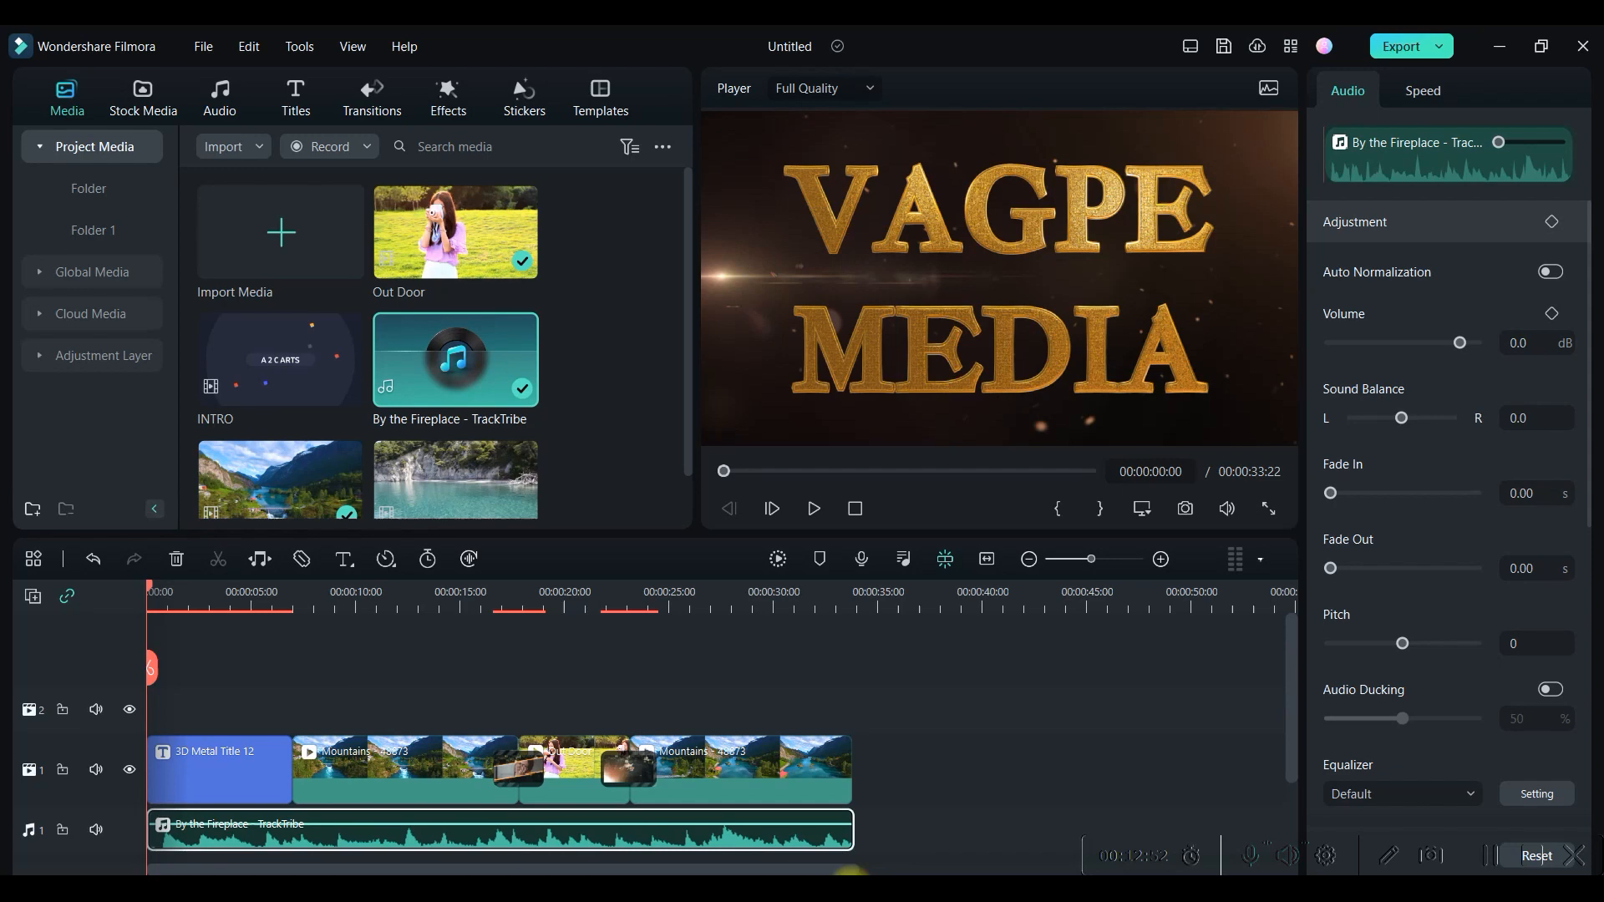
{"action": "mouse_move", "coordinate": [1460, 343]}
{"action": "left_mouse_down"}
{"action": "mouse_move", "coordinate": [1383, 345]}
{"action": "mouse_move", "coordinate": [1460, 344]}
{"action": "left_mouse_up"}
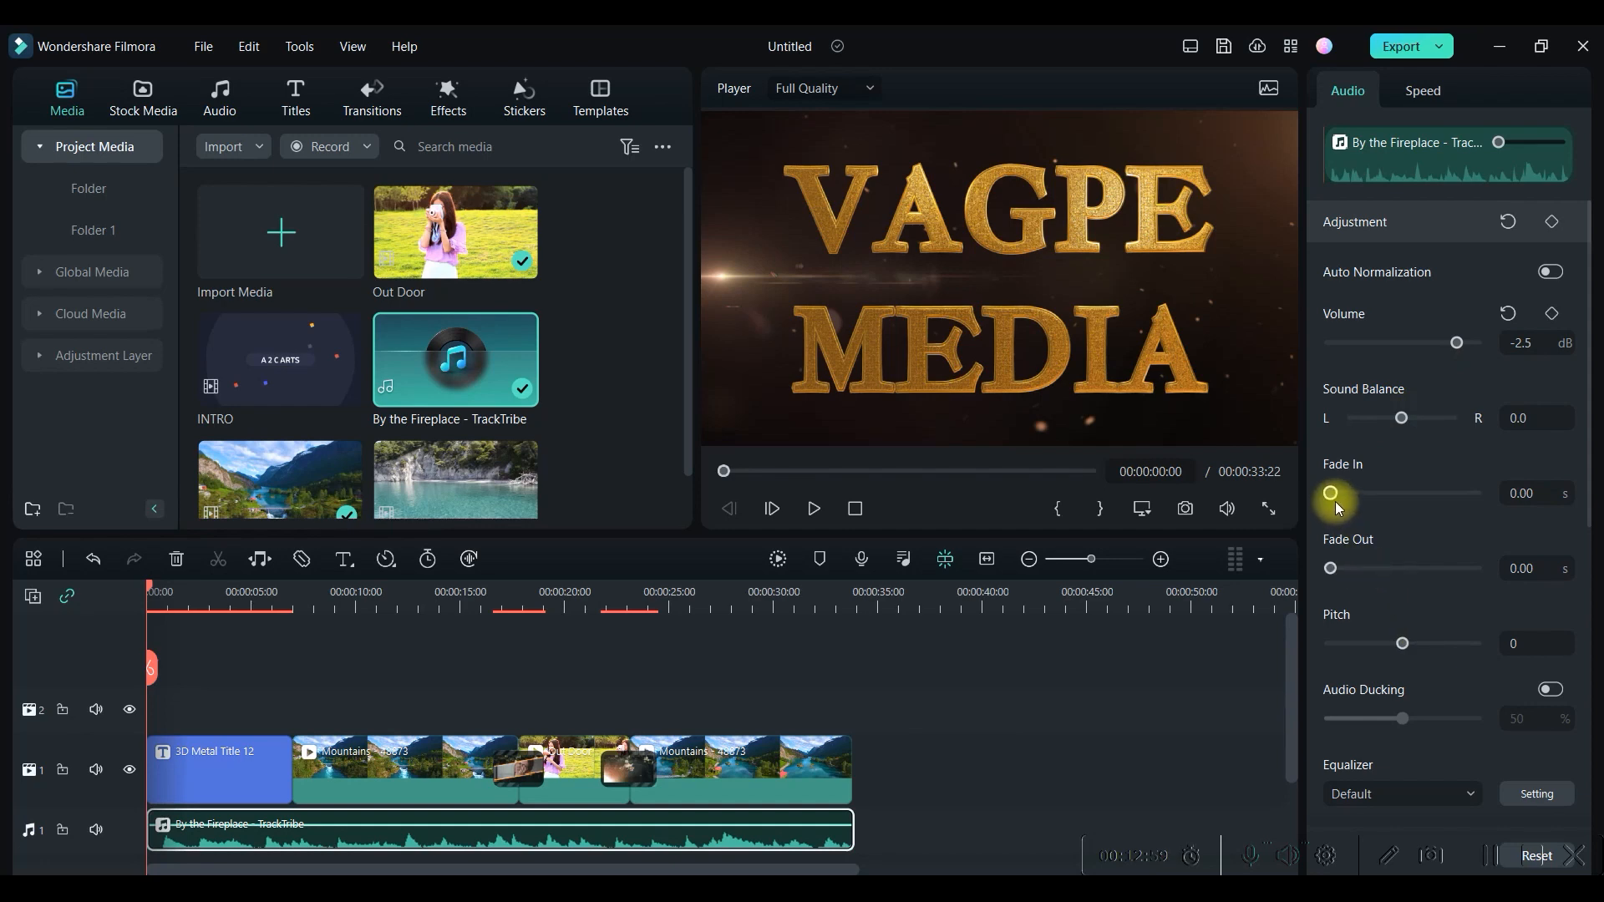
{"action": "left_click_drag", "start_coordinate": [1334, 499], "coordinate": [1368, 498]}
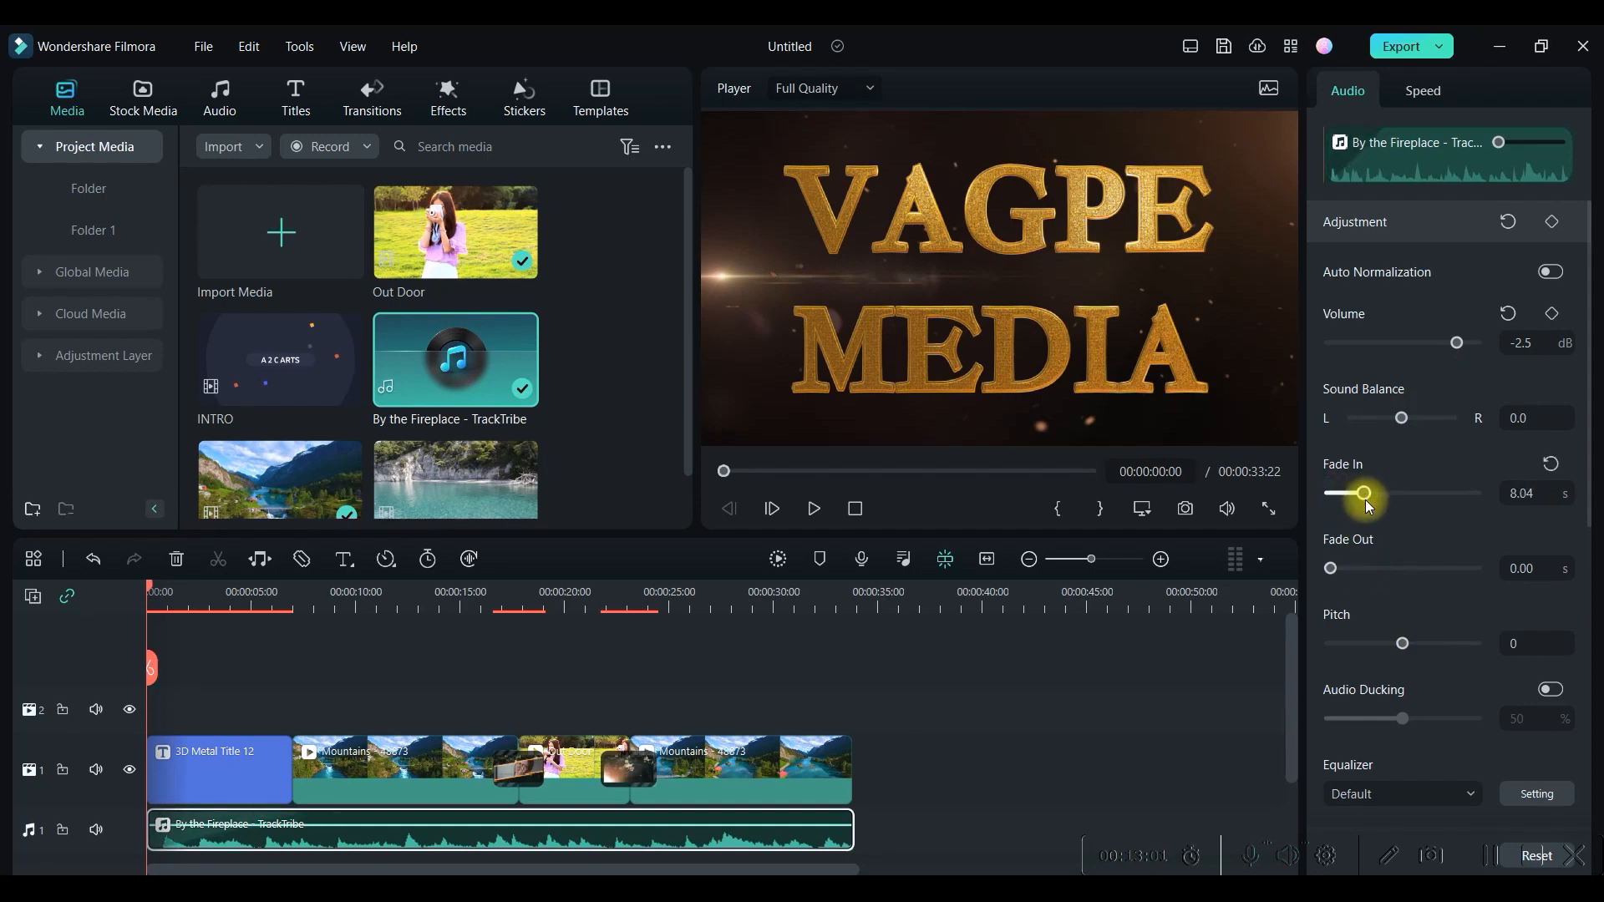
{"action": "left_click_drag", "start_coordinate": [1332, 569], "coordinate": [1351, 569]}
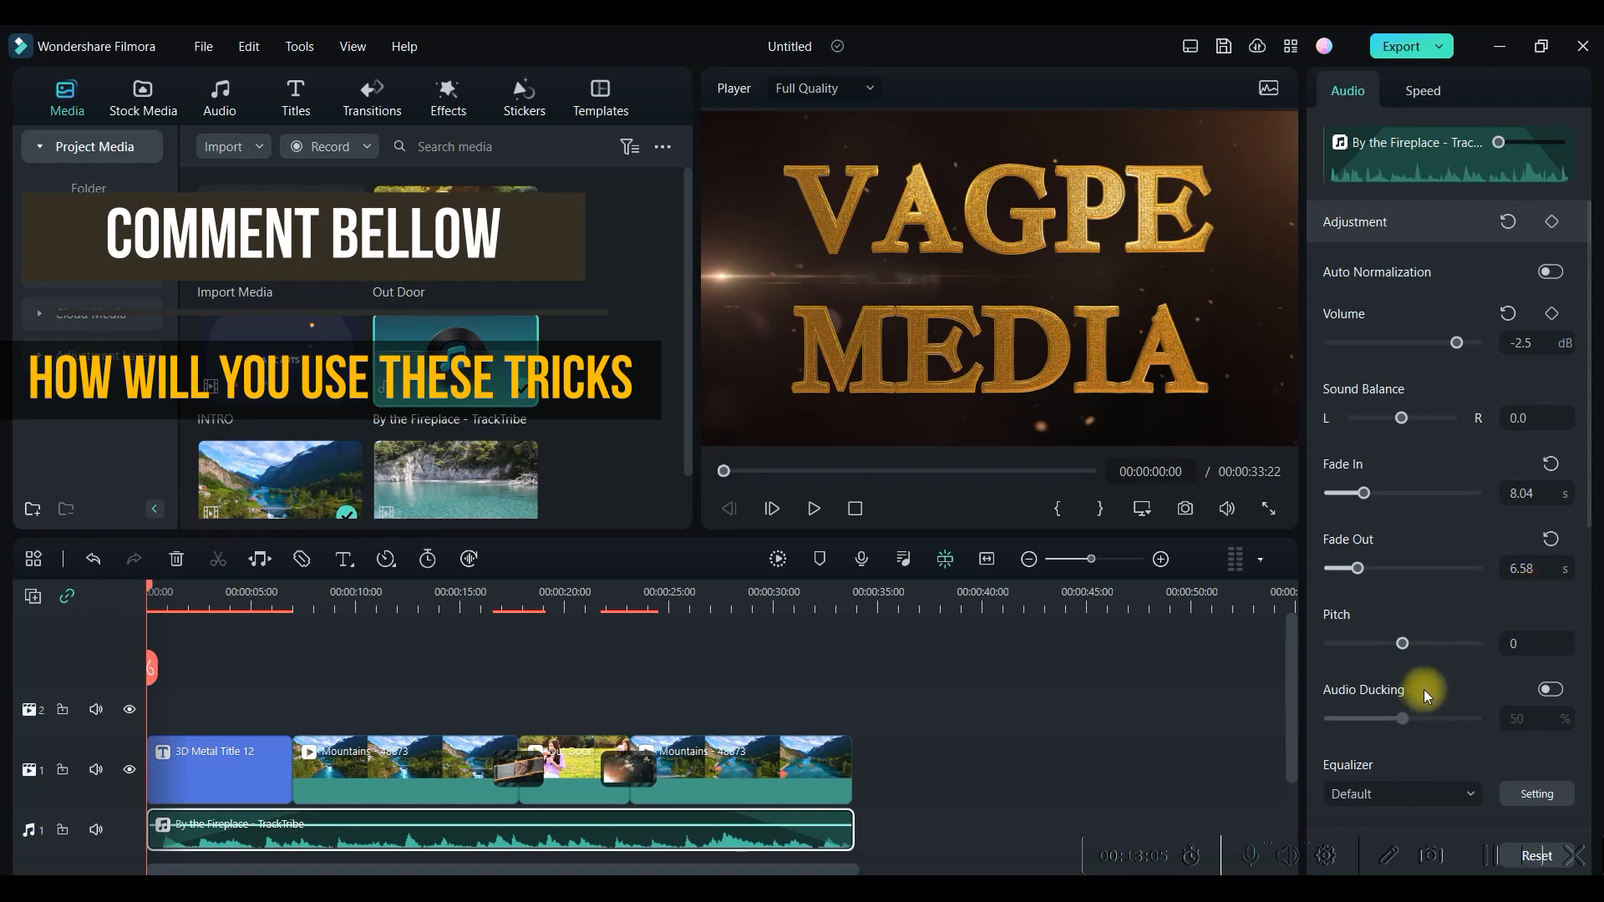
Keep the music's equalizer on Default and enable AI Speech Enhancement, Wind Removal and Normal Denoise at Strong.
{"action": "scroll", "coordinate": [1422, 694], "scroll_direction": "down", "scroll_amount": 3}
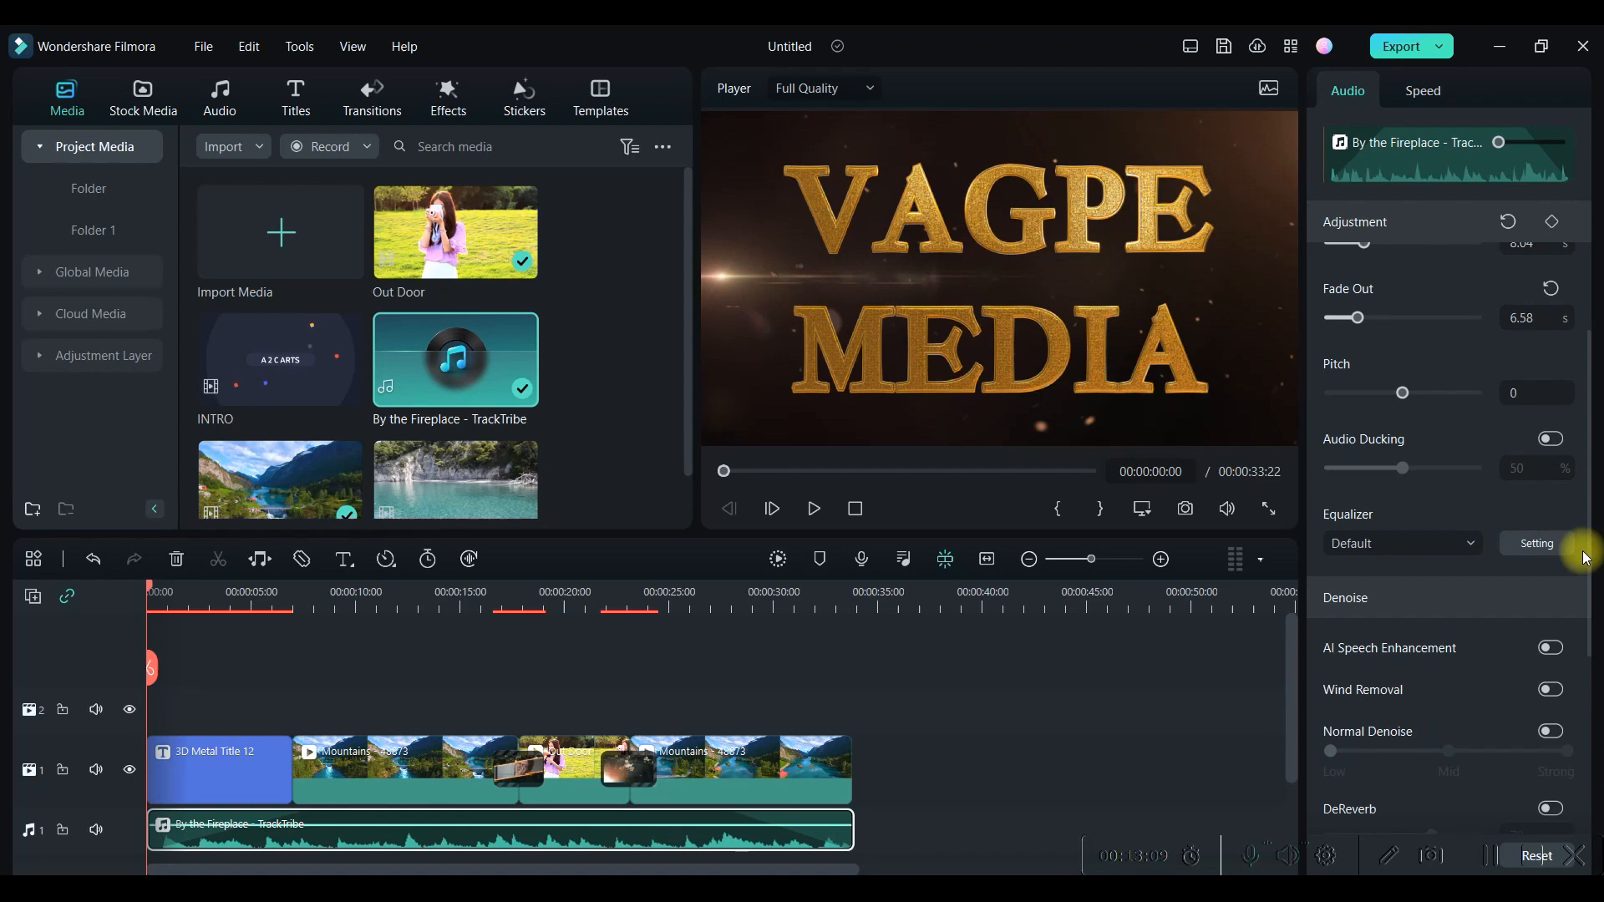
{"action": "scroll", "coordinate": [1585, 558], "scroll_direction": "down", "scroll_amount": 2}
{"action": "left_click", "coordinate": [1443, 424]}
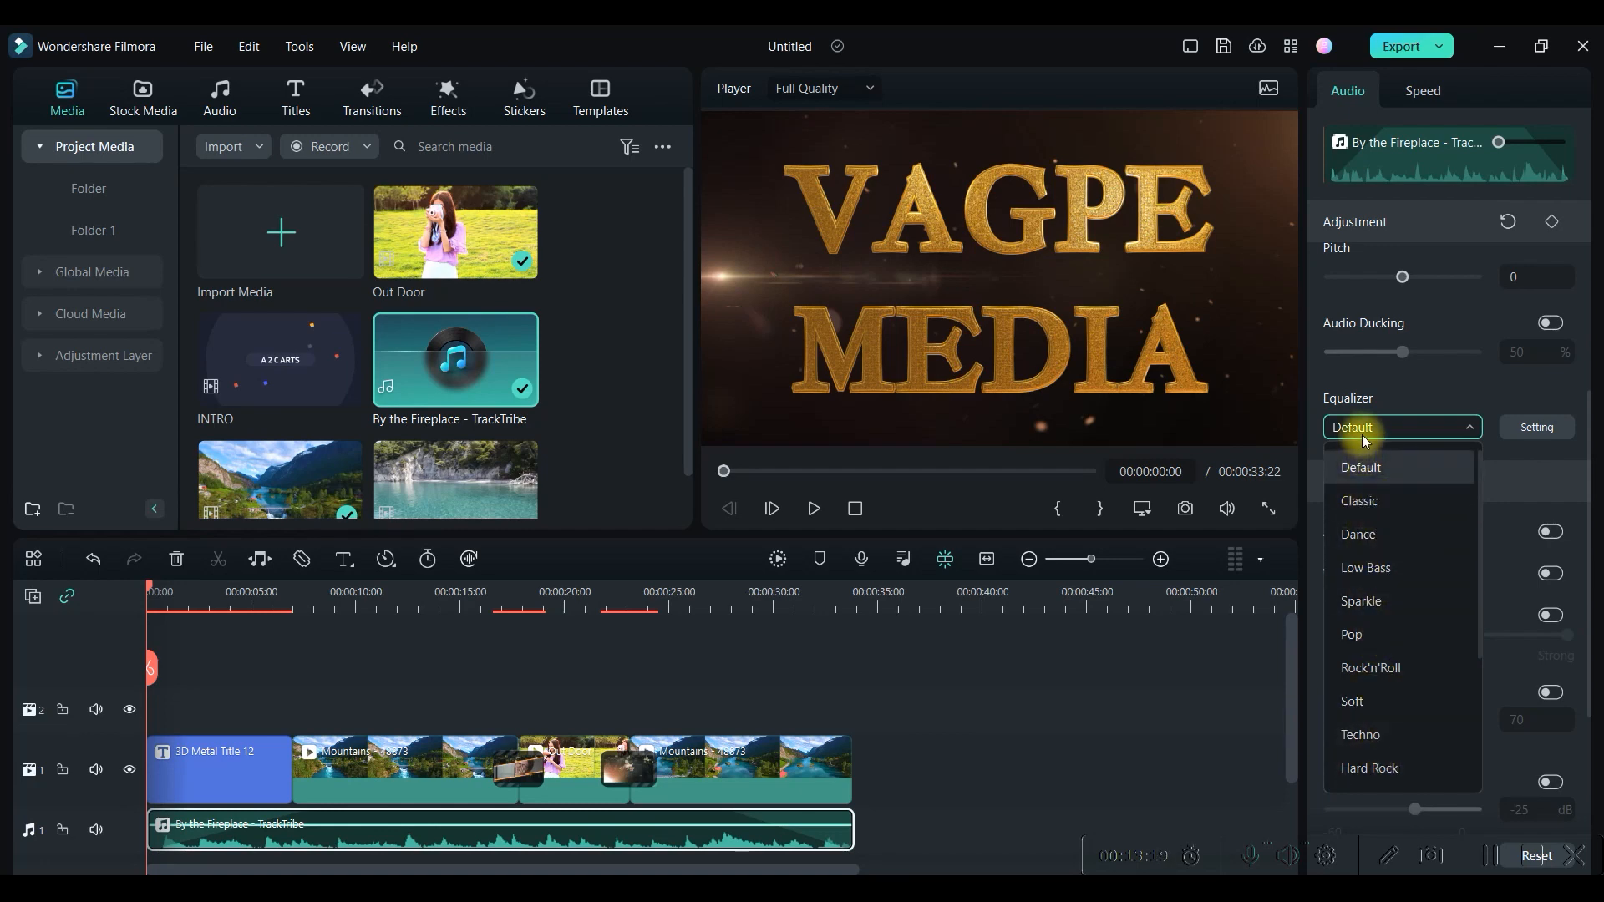
{"action": "left_click", "coordinate": [1362, 461]}
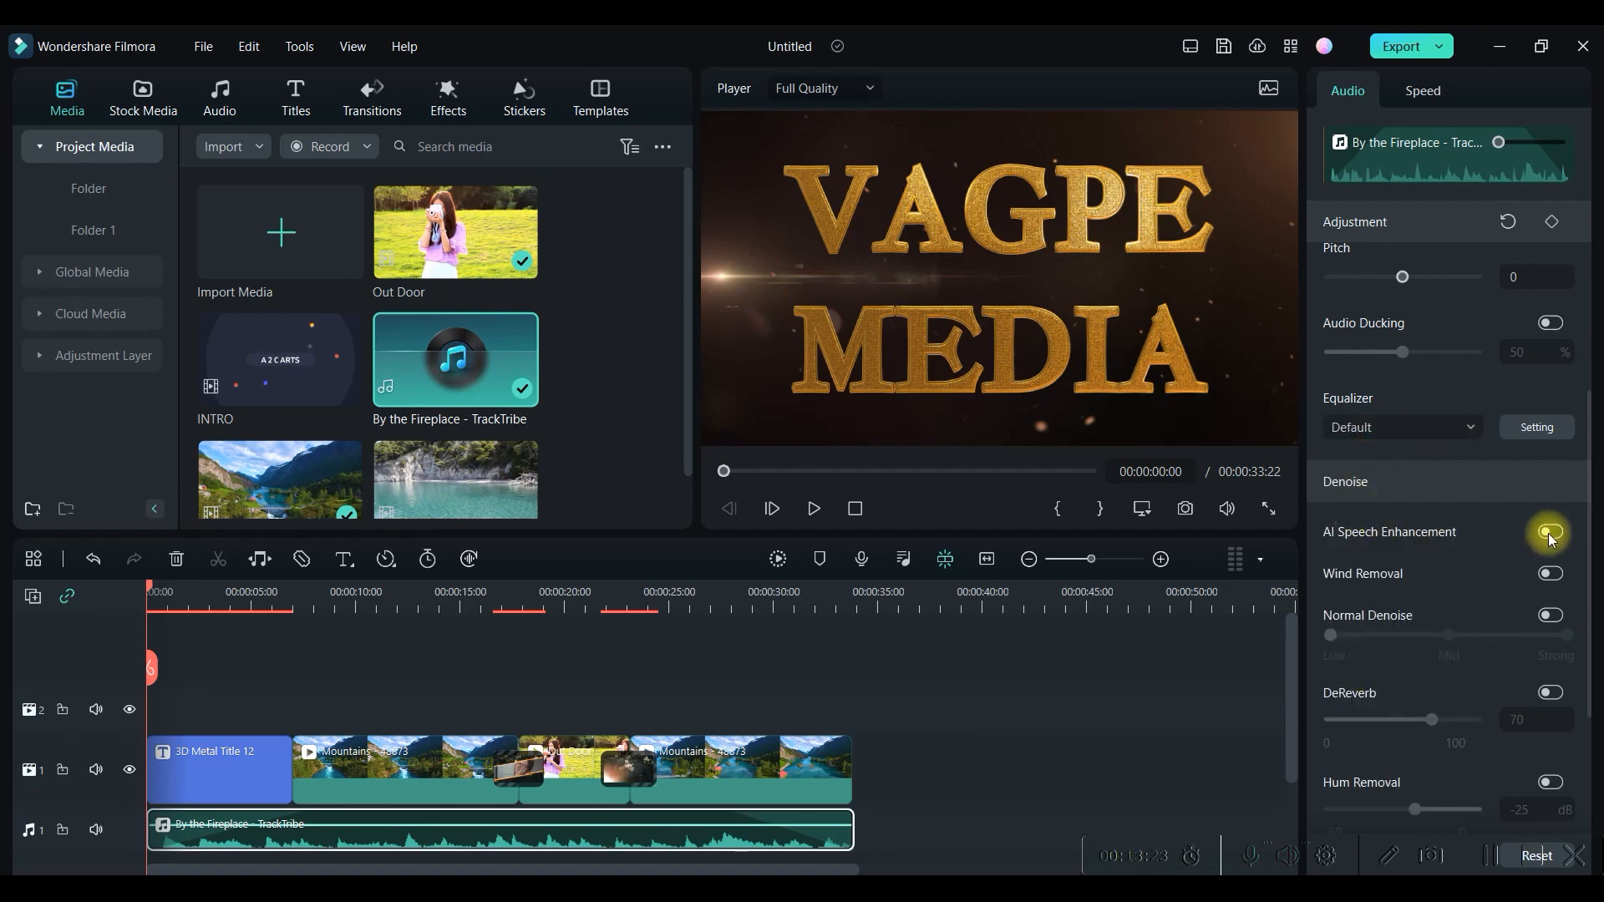
{"action": "left_click", "coordinate": [1551, 616]}
{"action": "left_click", "coordinate": [1331, 636]}
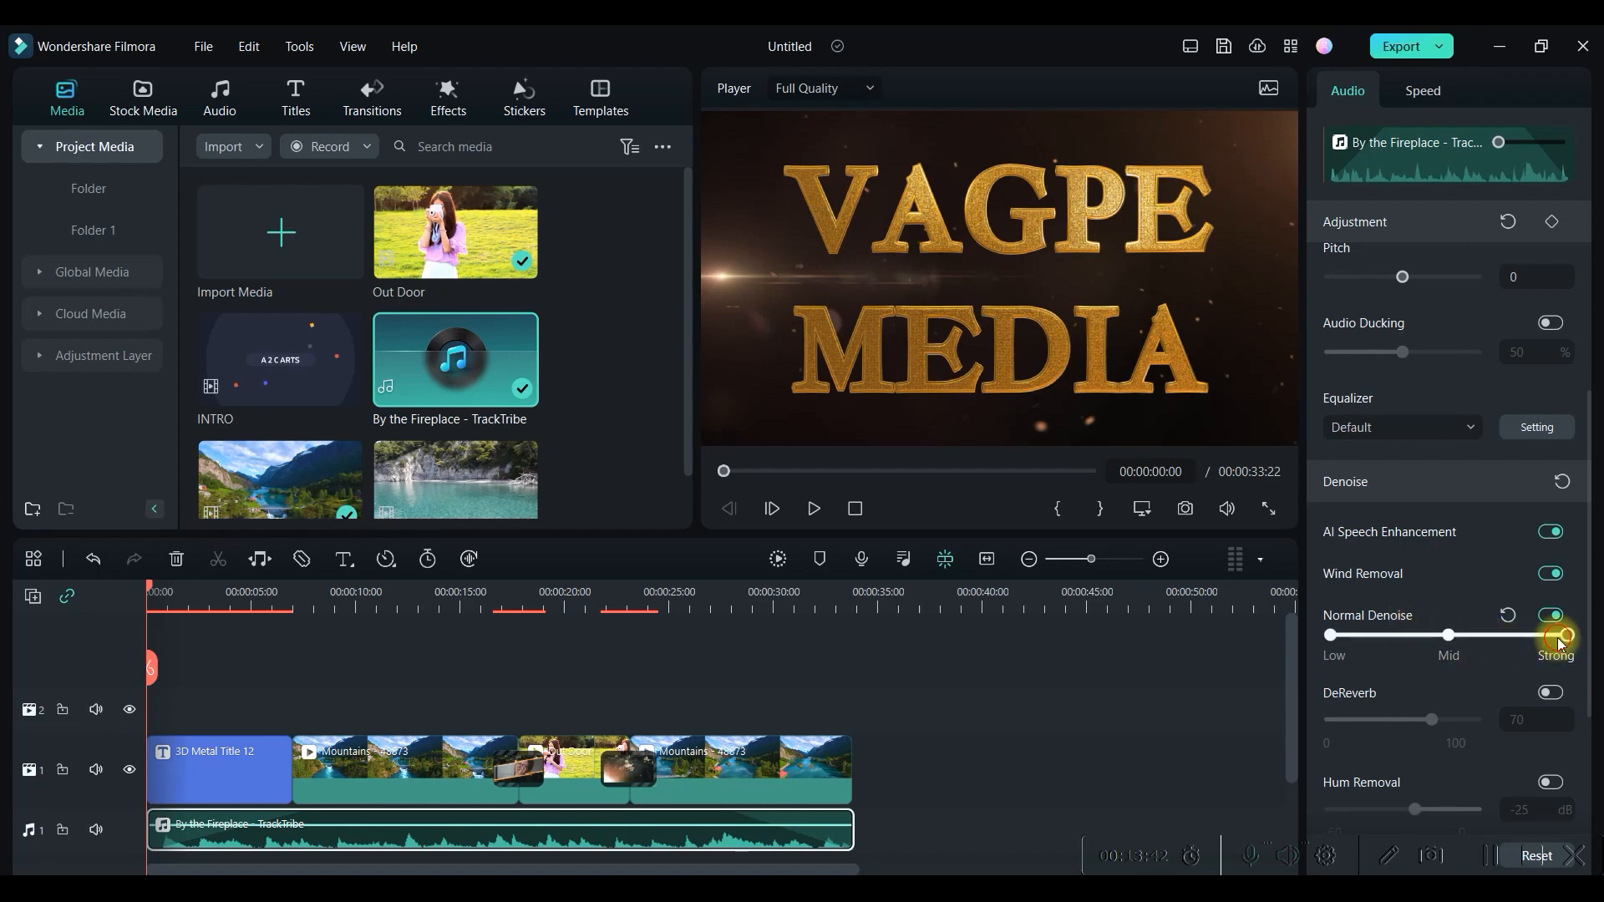
Set the uniform speed of the music clip to 0.96 and of the first Mountains segment to 7.76.
{"action": "left_click", "coordinate": [1423, 91]}
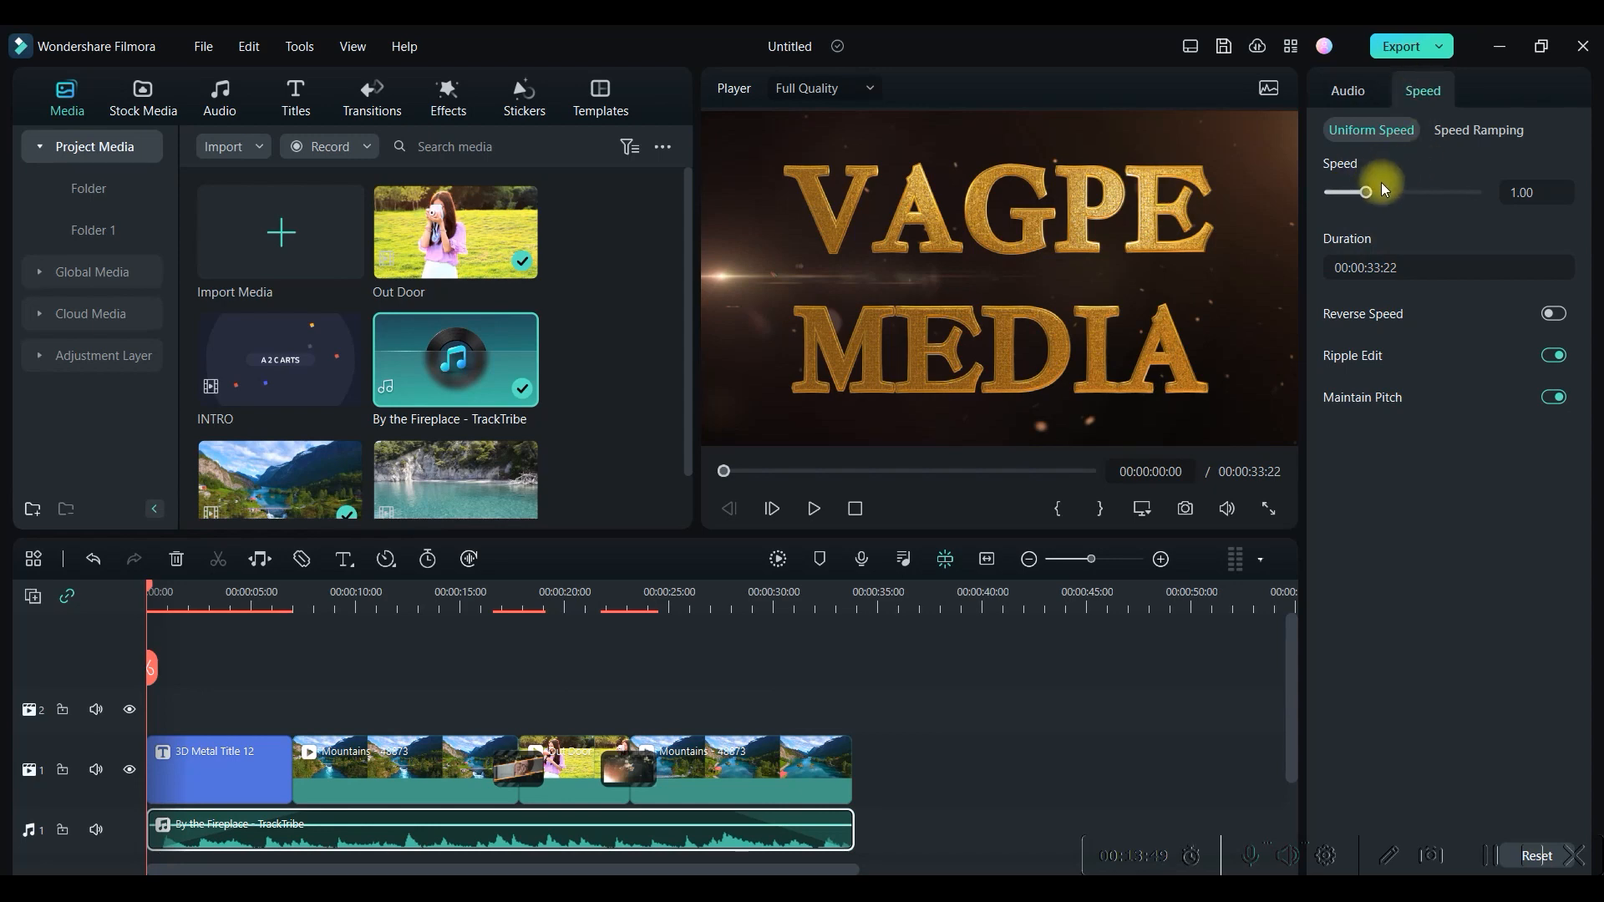
{"action": "left_click", "coordinate": [445, 759]}
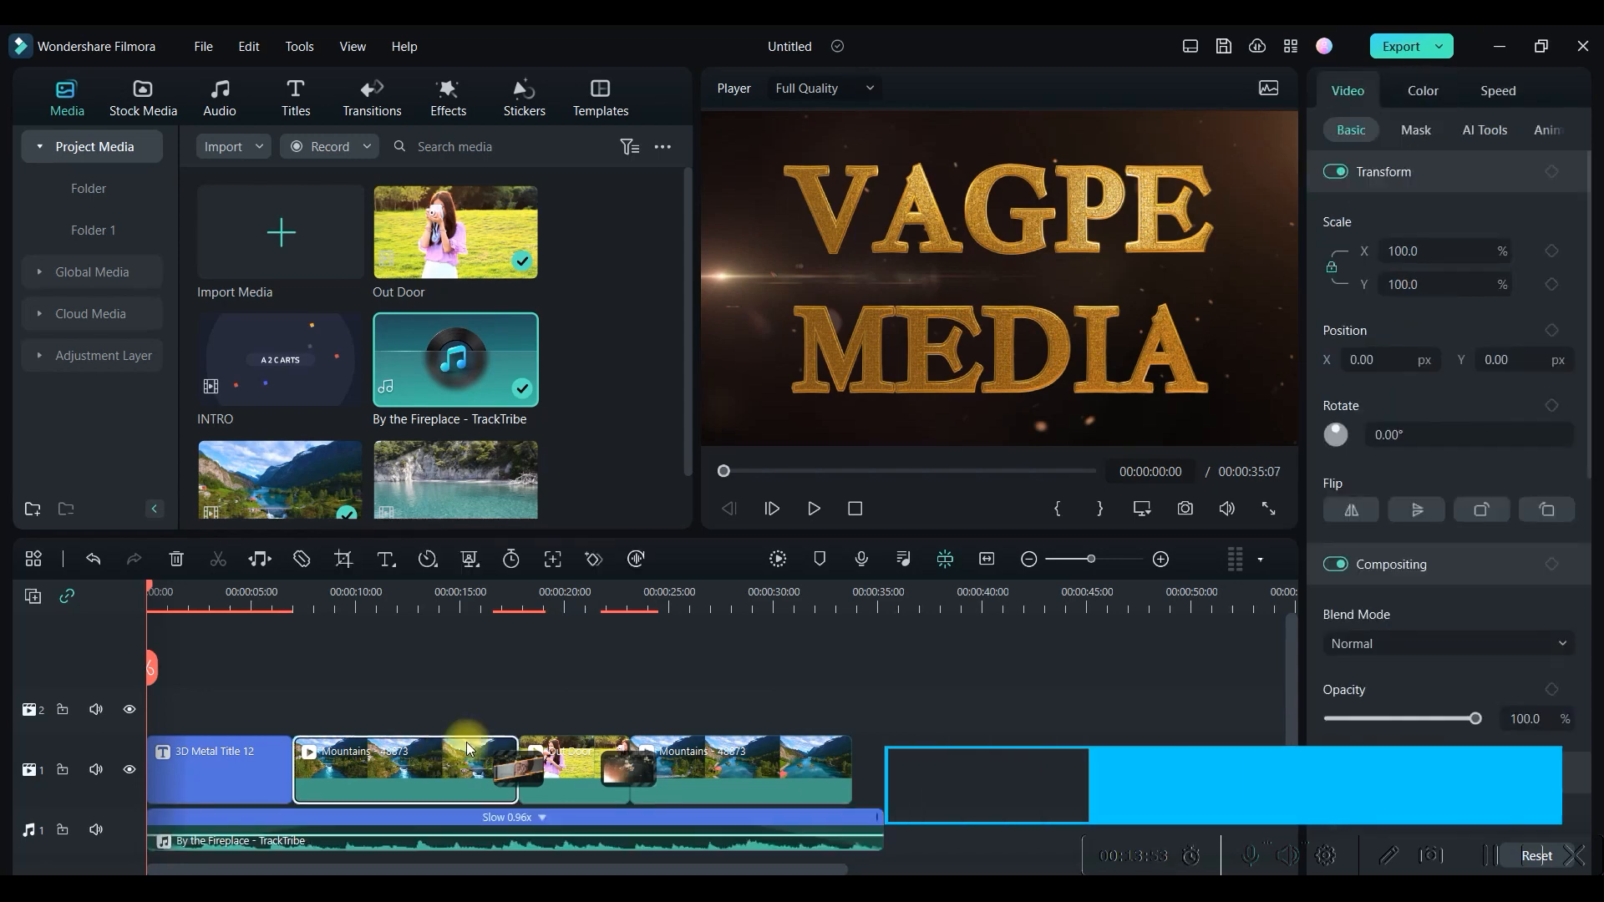
{"action": "double_click", "coordinate": [423, 760]}
{"action": "left_click", "coordinate": [1498, 90]}
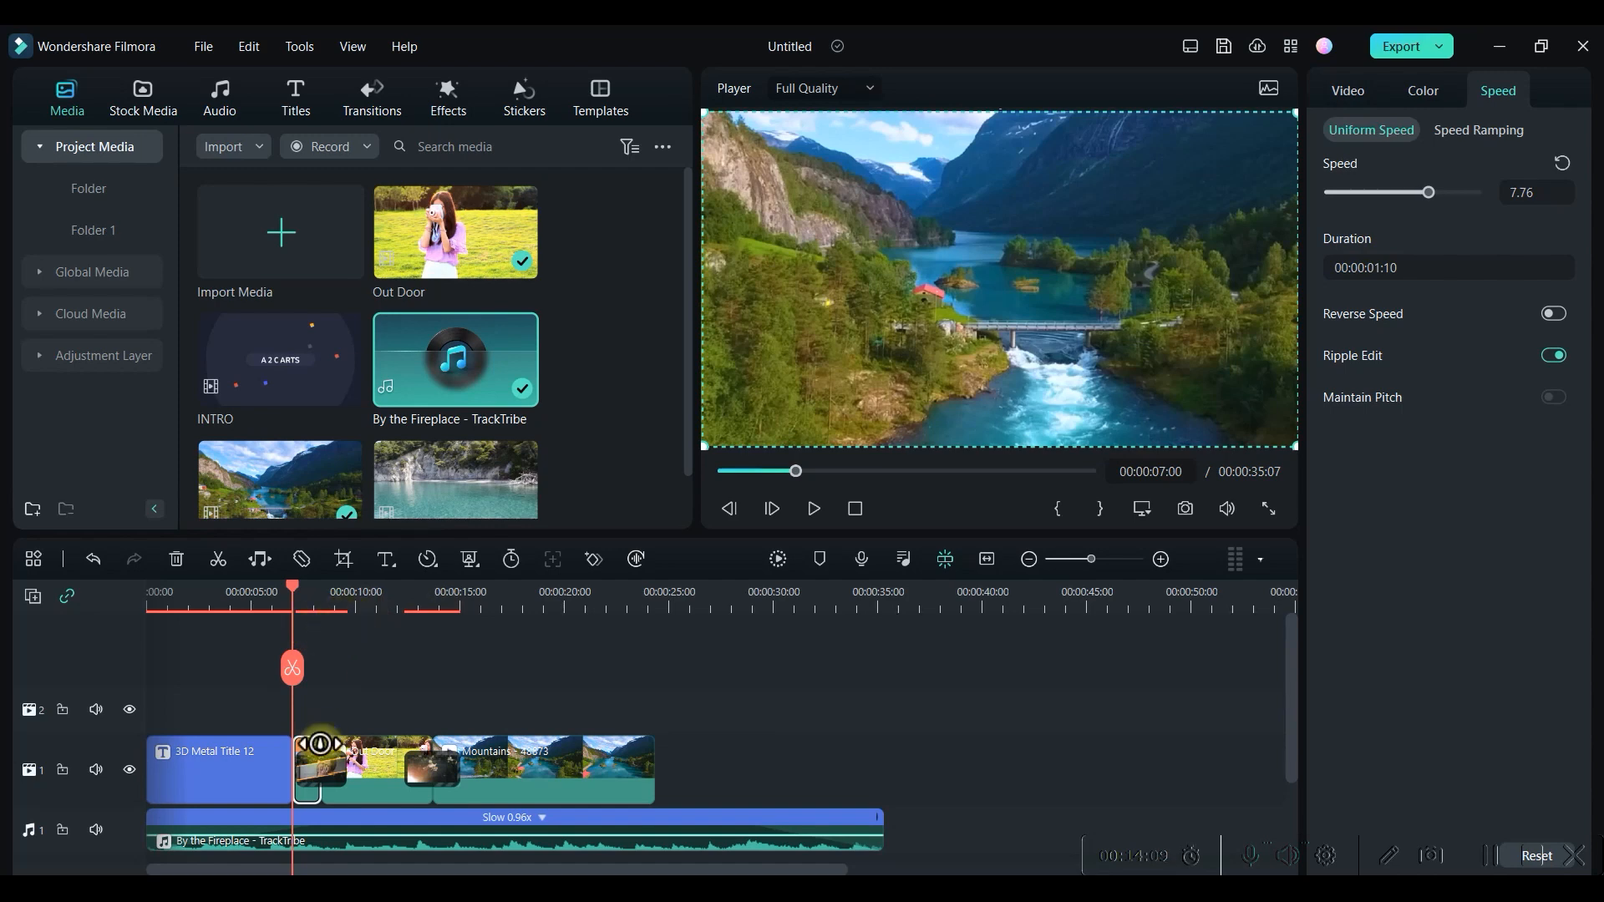
{"action": "left_click", "coordinate": [320, 744]}
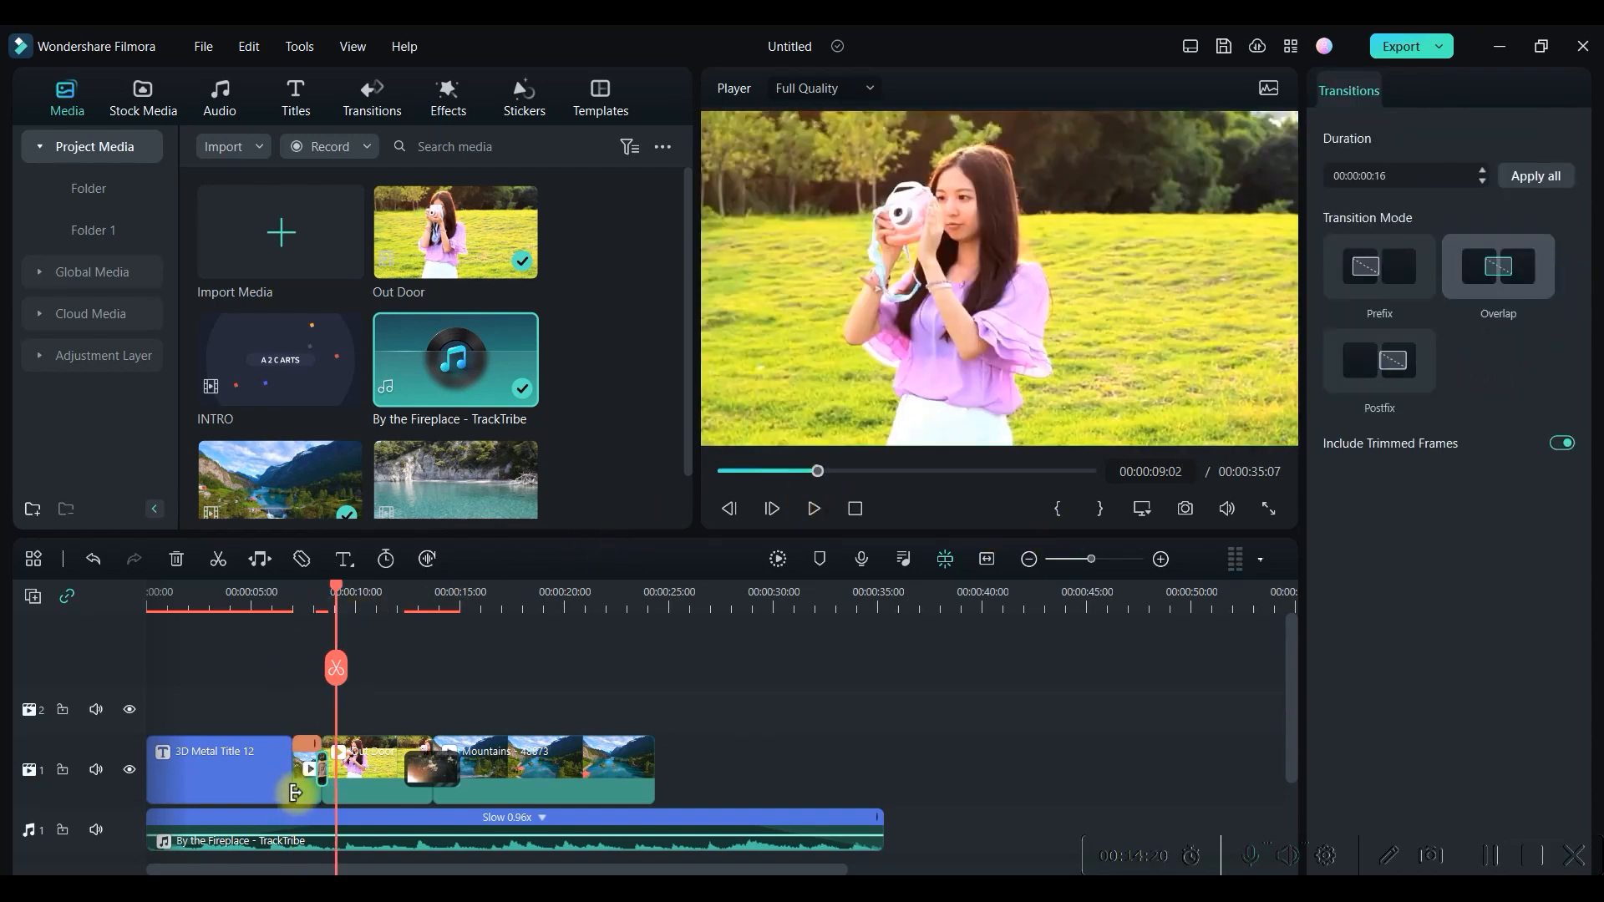
Apply a pan and zoom to the Out Door clip with an 847 x 476 end frame around the woman's face and camera.
{"action": "left_click", "coordinate": [372, 774]}
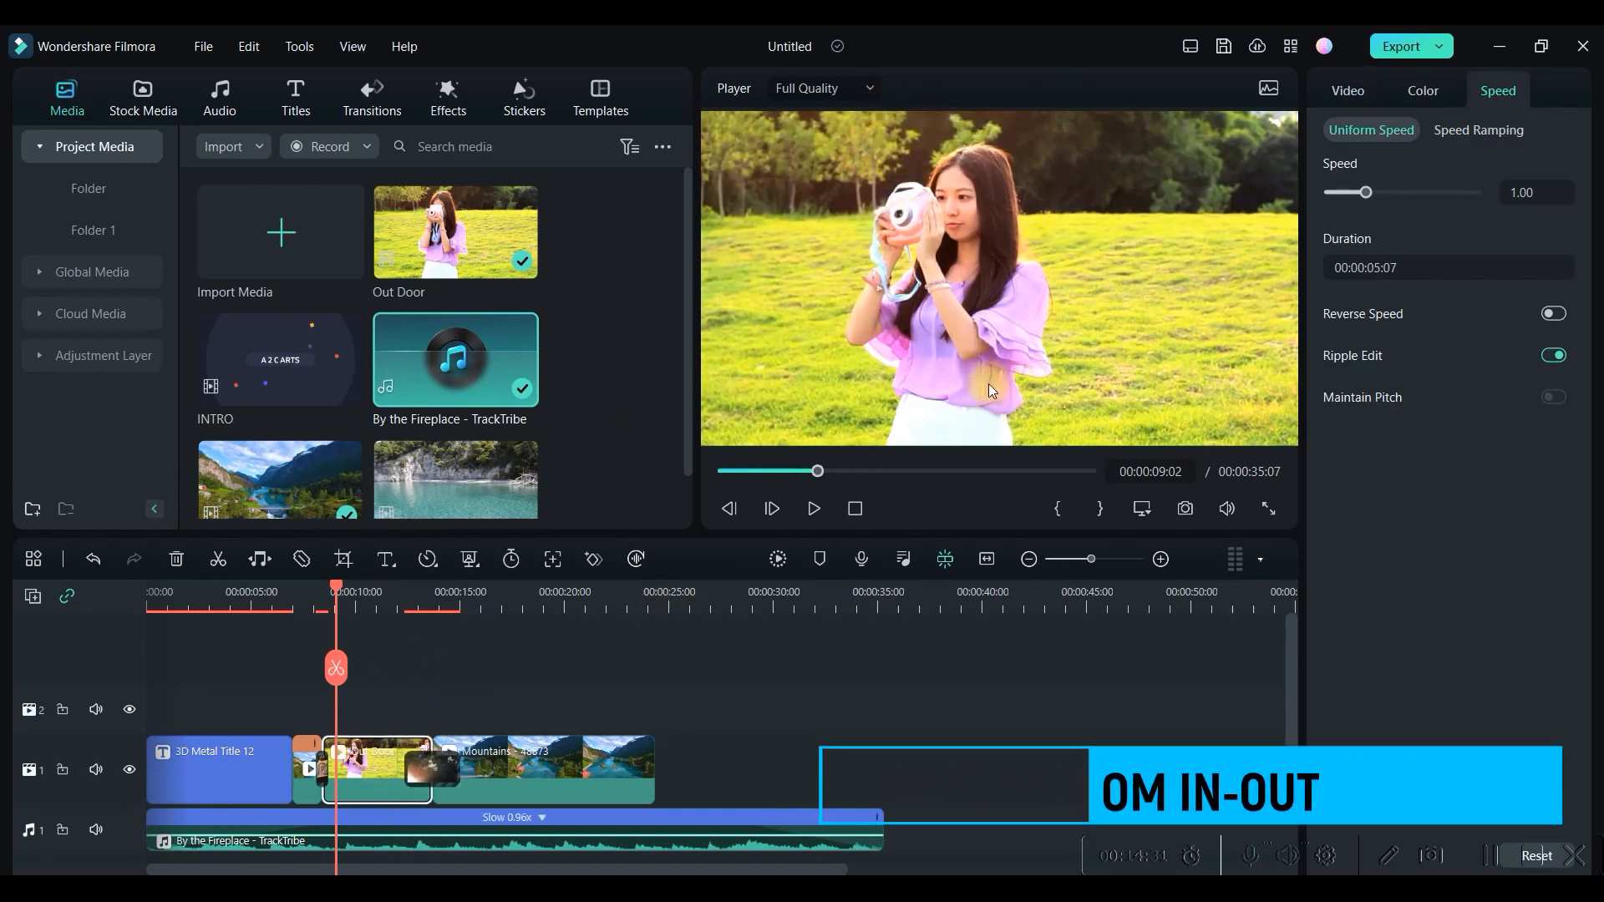
{"action": "right_click", "coordinate": [379, 768]}
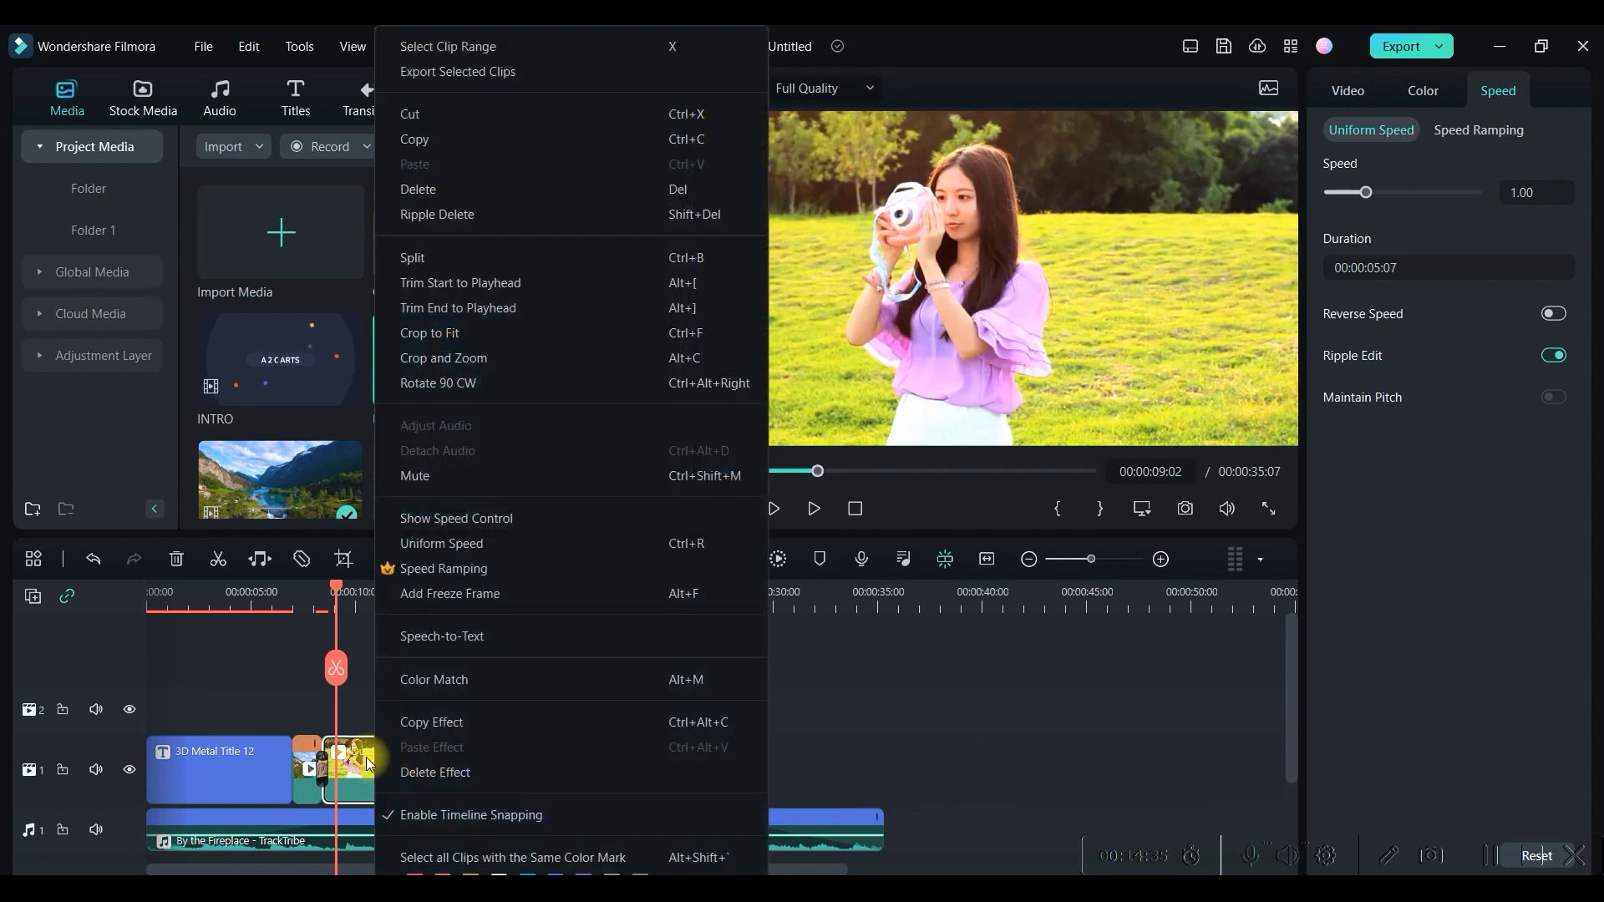
{"action": "left_click", "coordinate": [443, 359]}
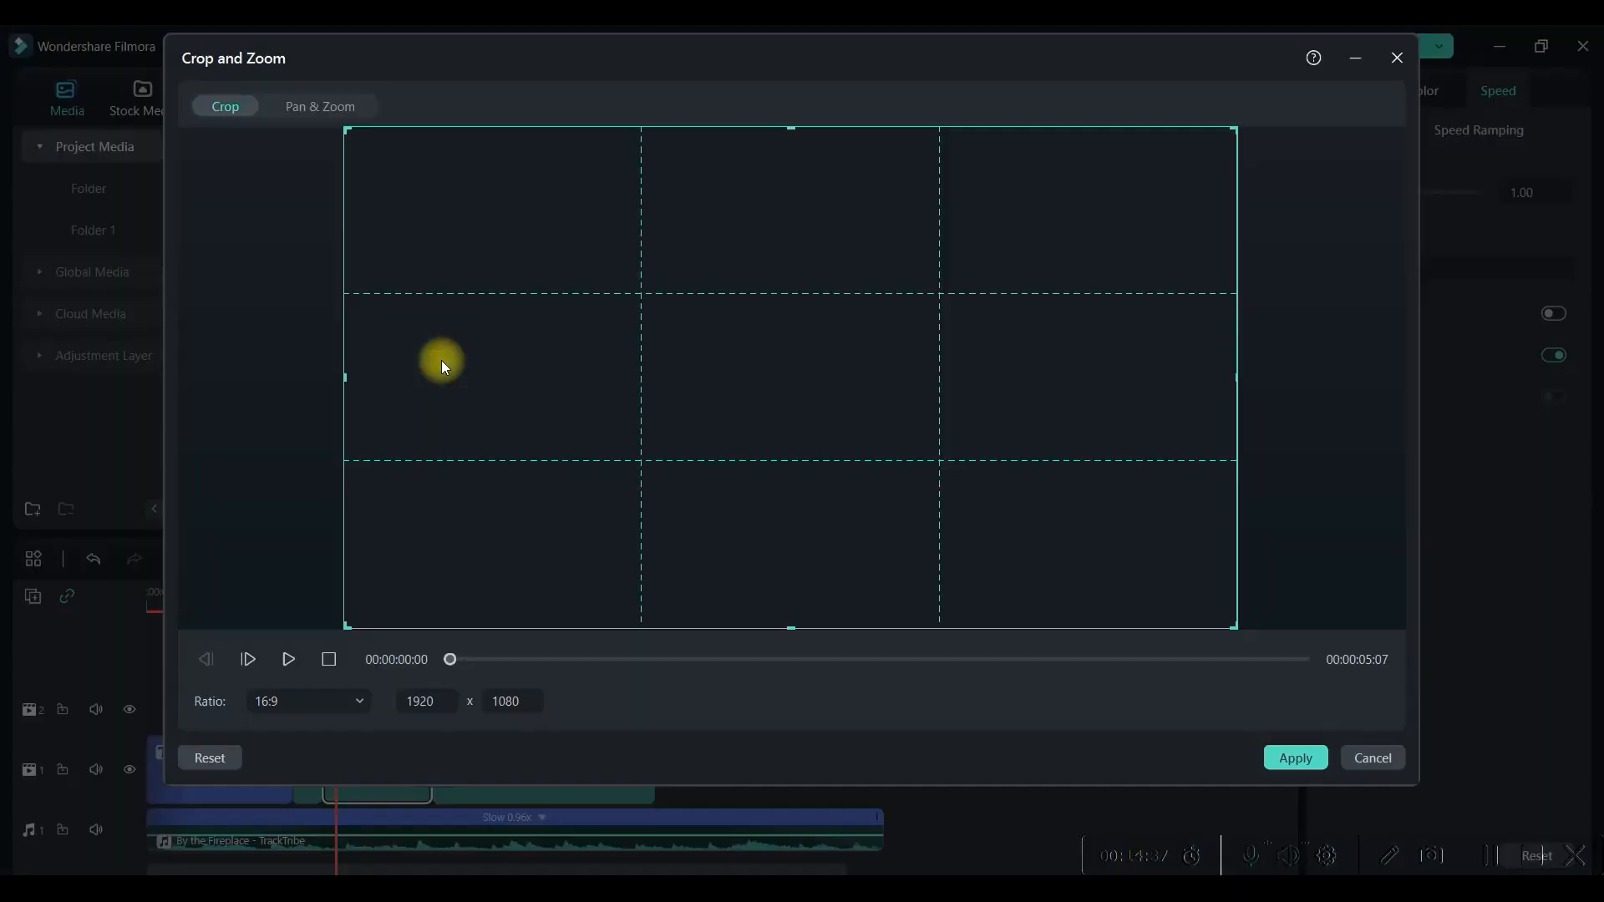
{"action": "left_click", "coordinate": [326, 105]}
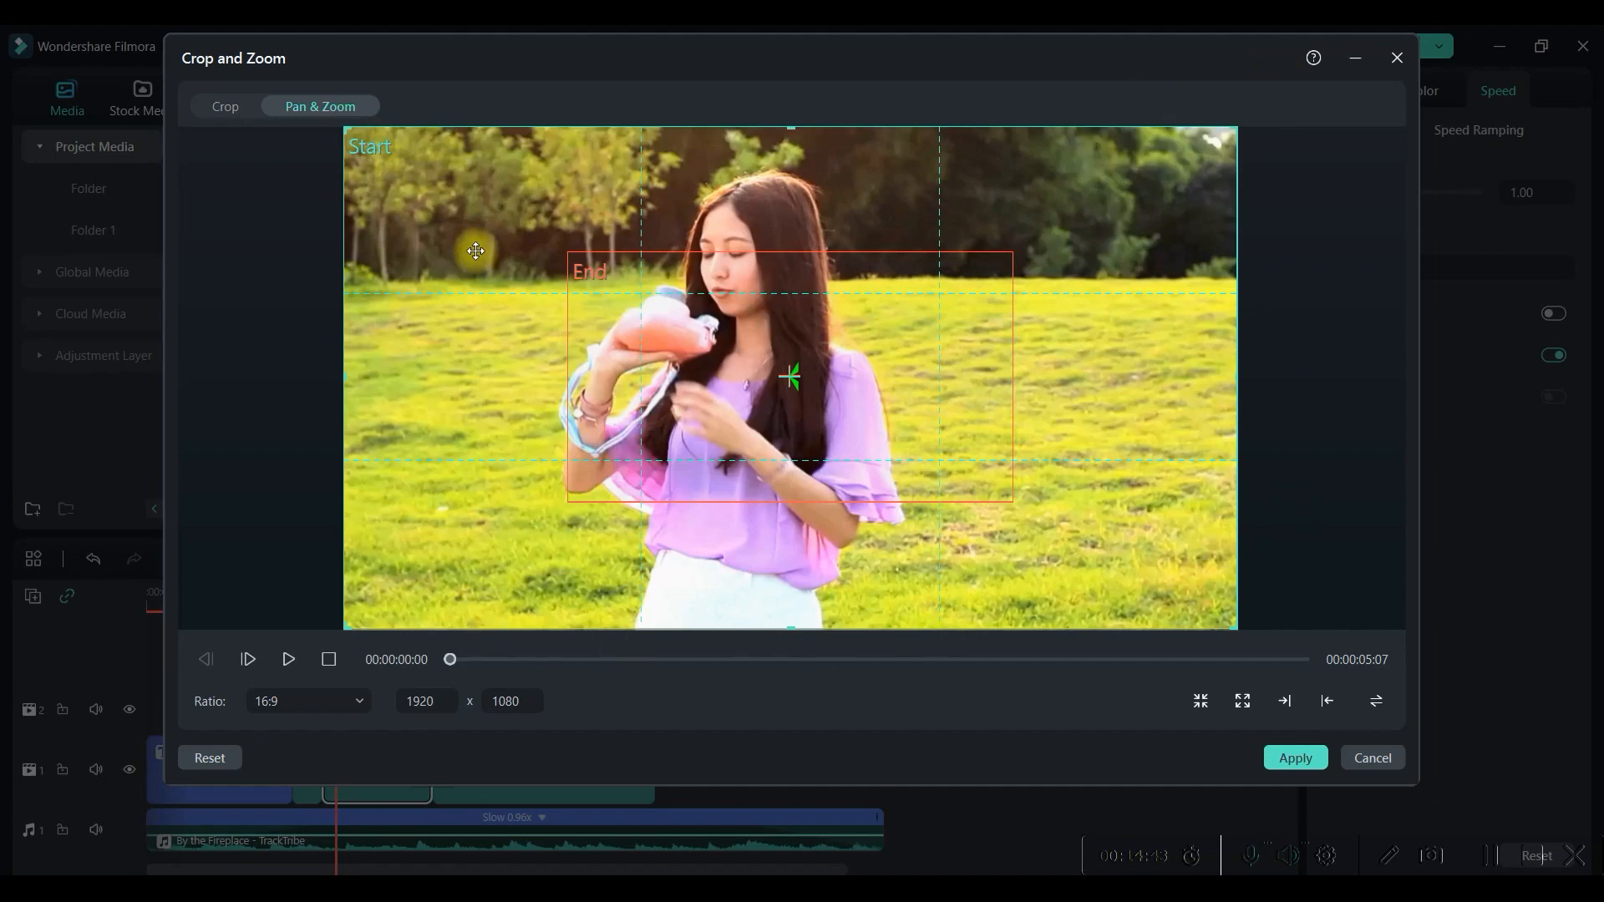
{"action": "left_click", "coordinate": [923, 320]}
{"action": "left_click_drag", "start_coordinate": [1010, 253], "coordinate": [960, 284]}
{"action": "left_click_drag", "start_coordinate": [927, 366], "coordinate": [922, 246]}
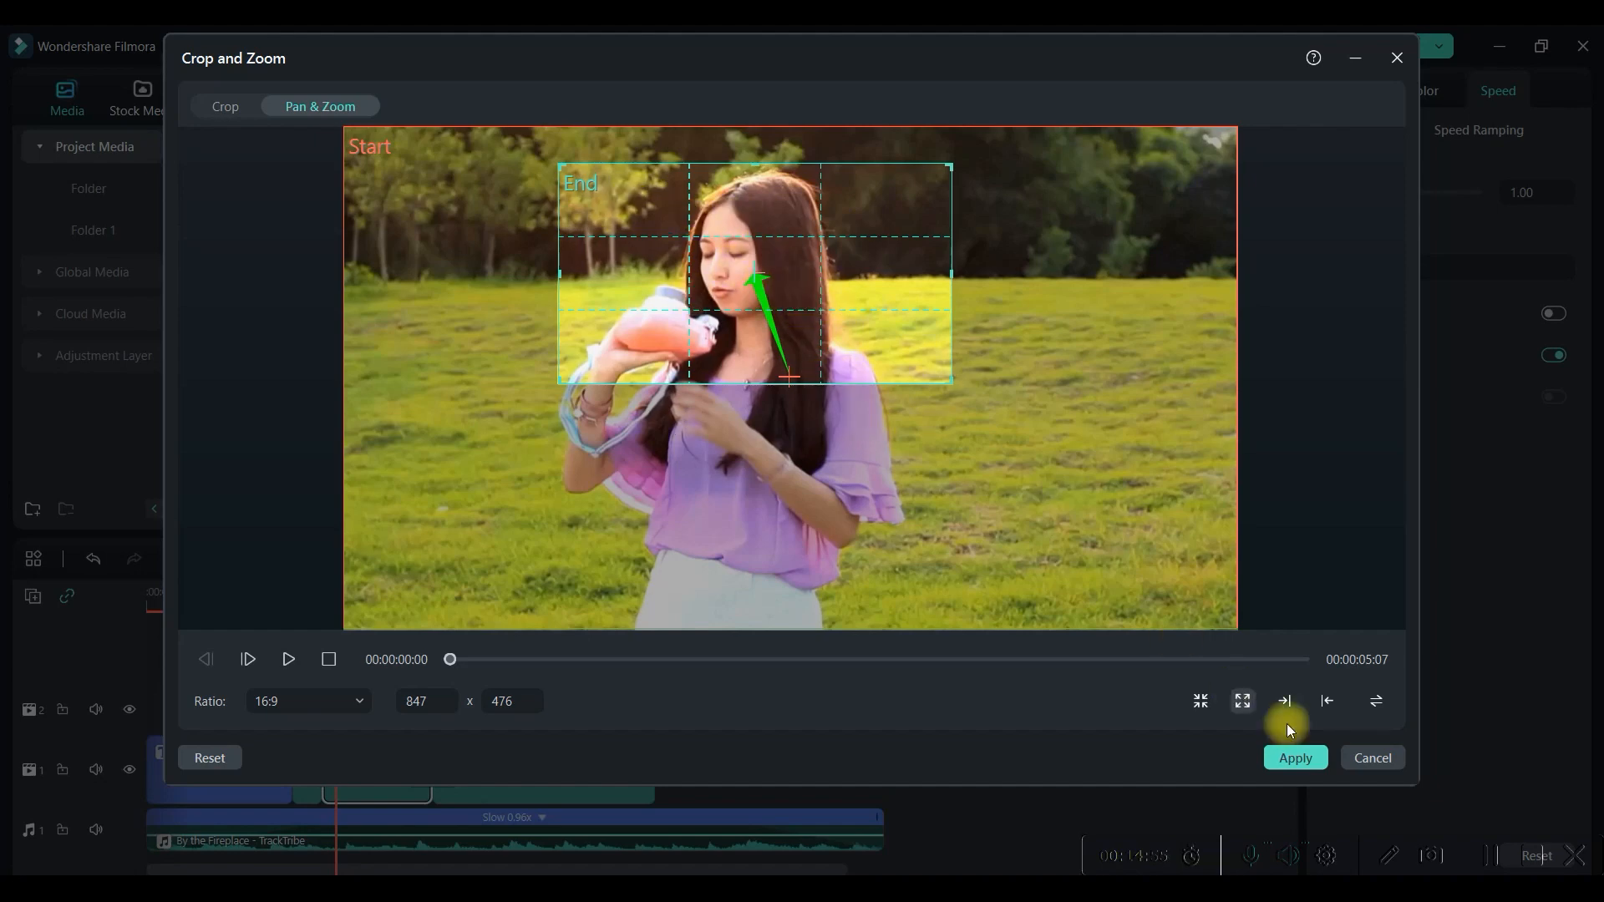
{"action": "left_click", "coordinate": [1295, 758]}
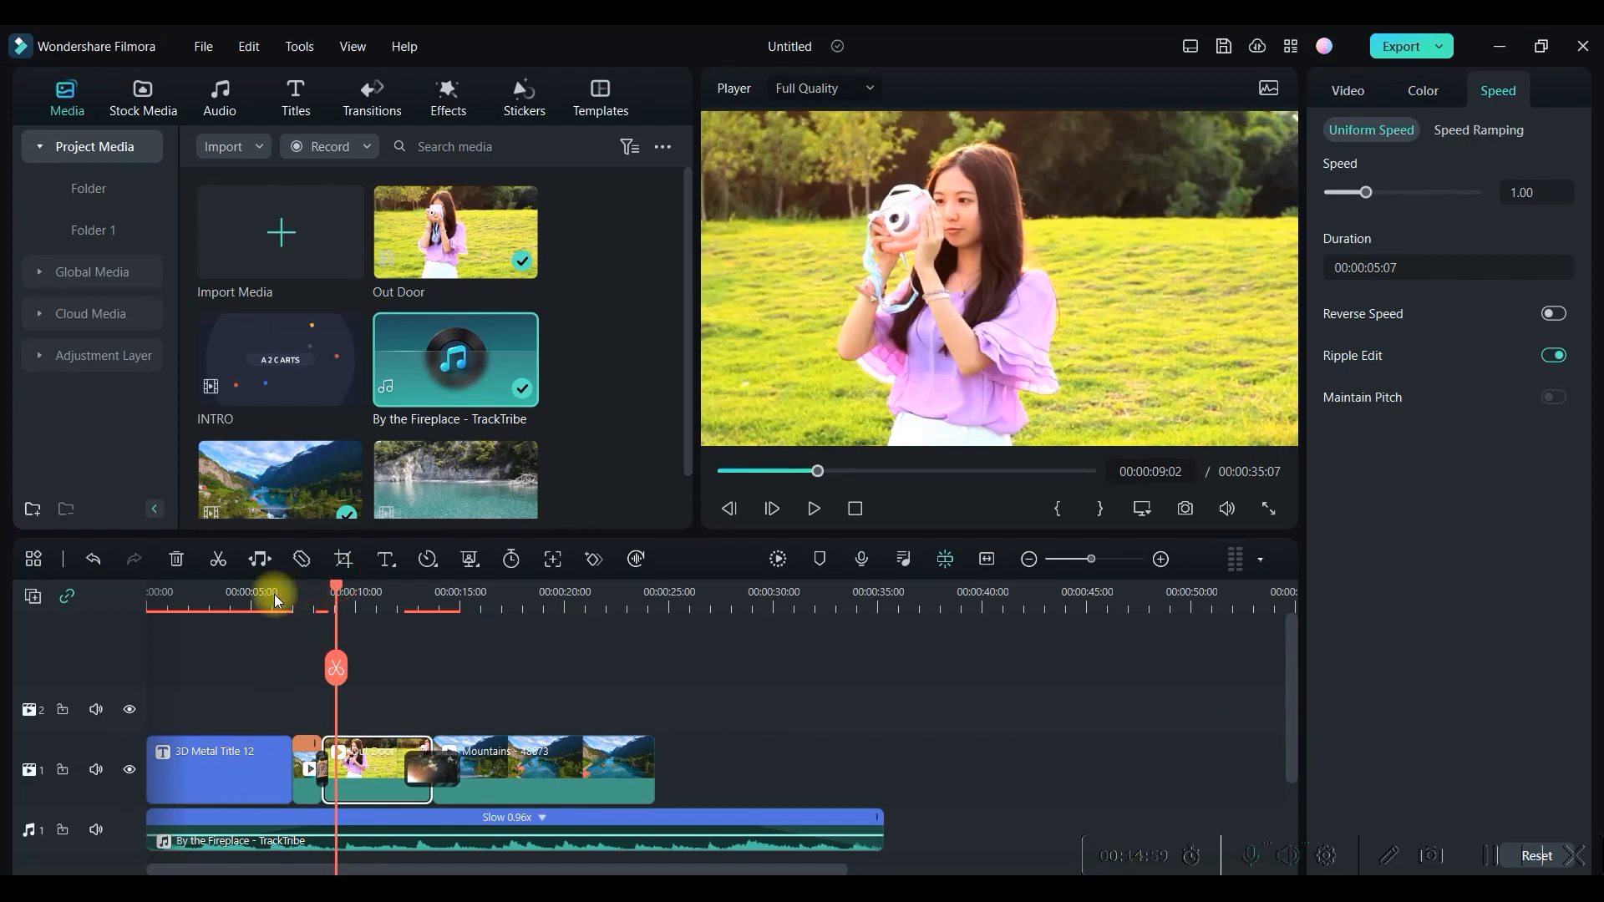
Play the timeline from near the end of the intro title to review the speed change and the pan and zoom.
{"action": "left_click_drag", "start_coordinate": [336, 592], "coordinate": [270, 591]}
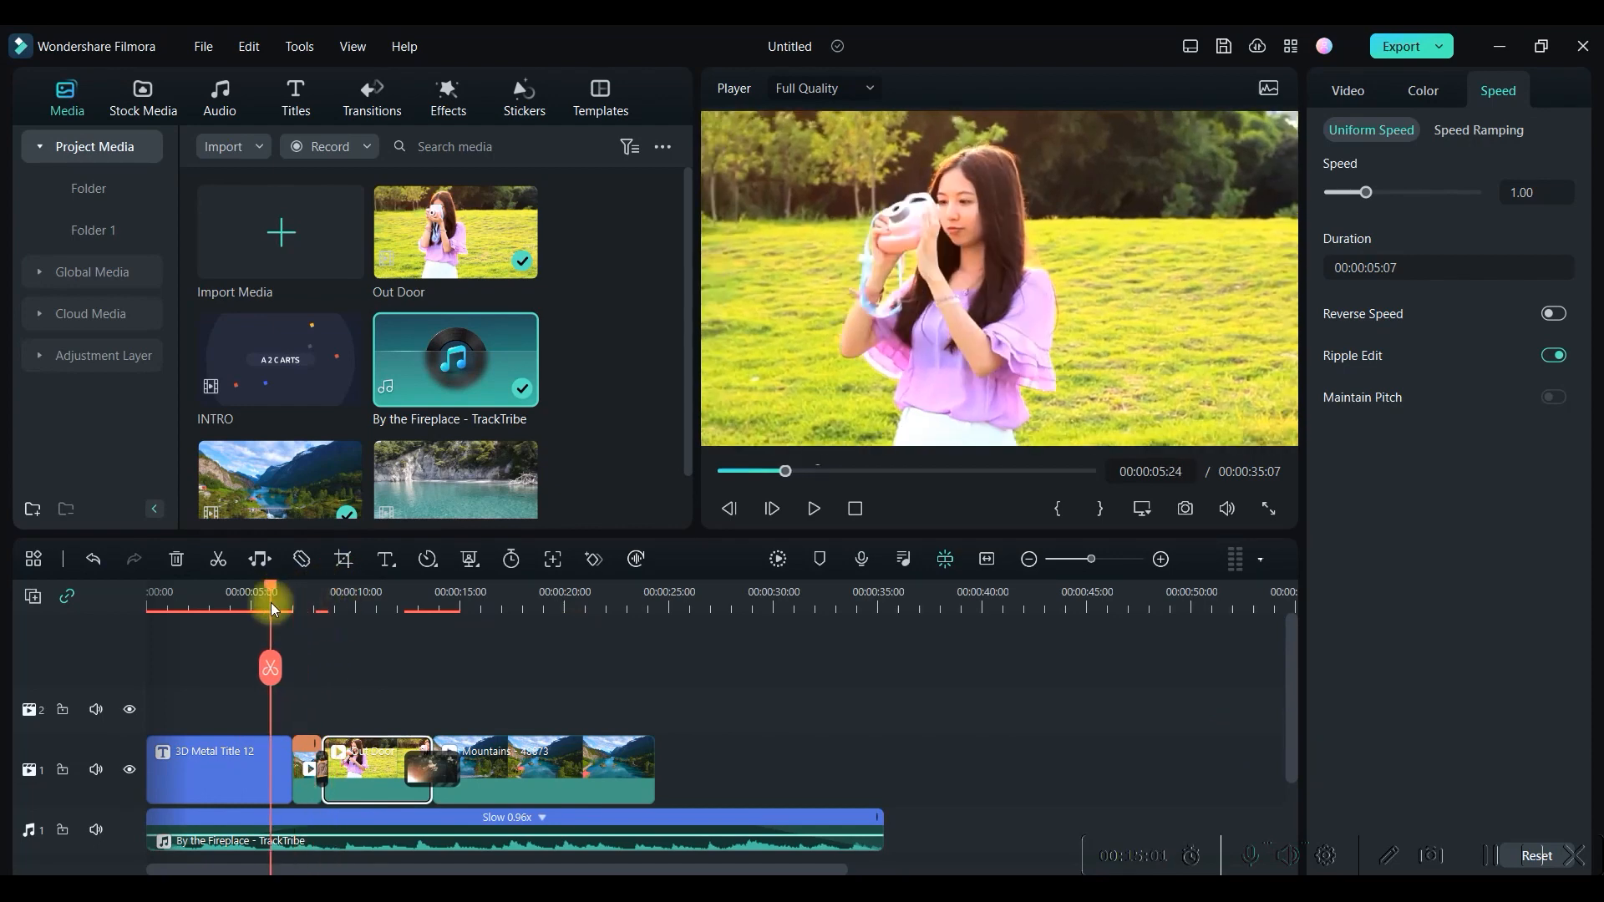
{"action": "left_click", "coordinate": [822, 511]}
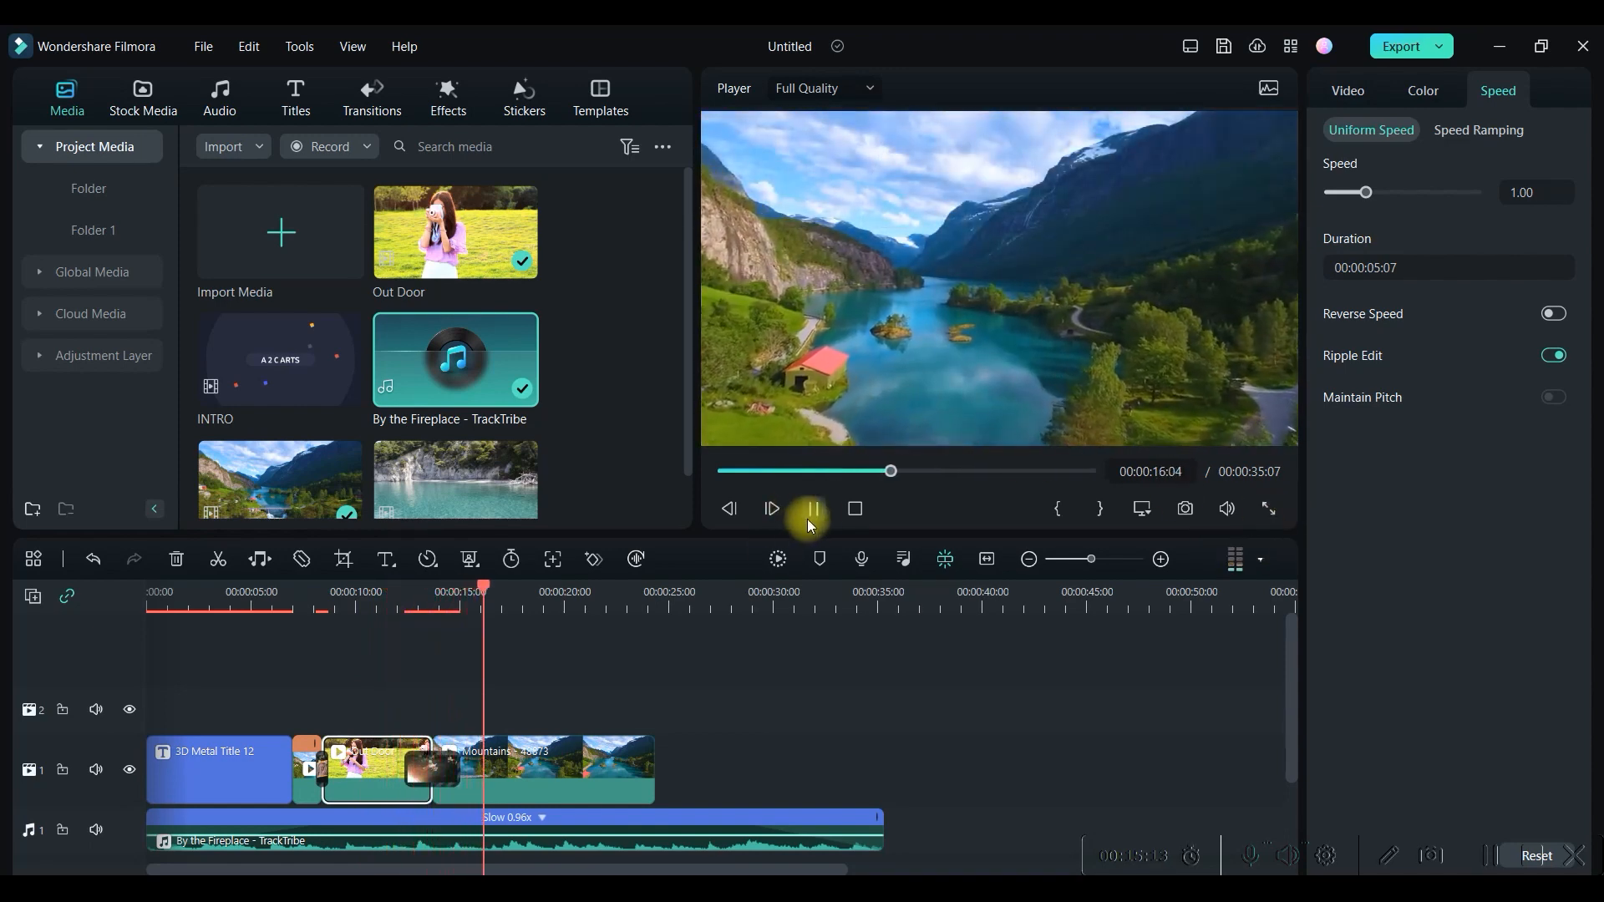
{"action": "left_click", "coordinate": [813, 510]}
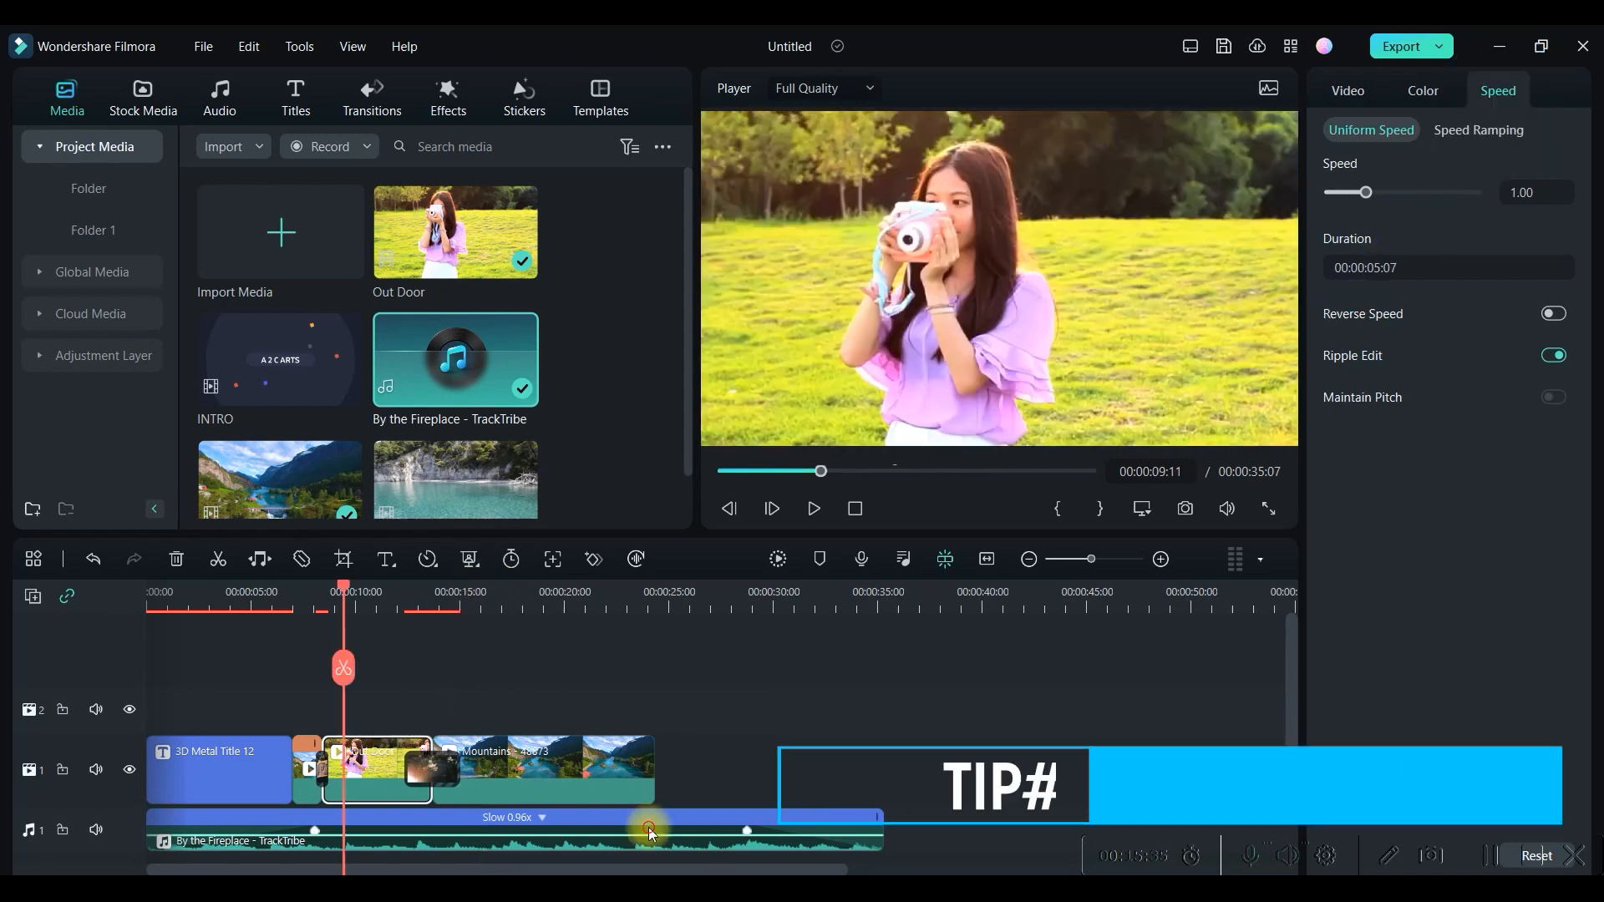
Open the voice-over recorder at 00:00:15:07, keeping the USB PnP microphone, a 3-second countdown and the project muted.
{"action": "left_click", "coordinate": [660, 818]}
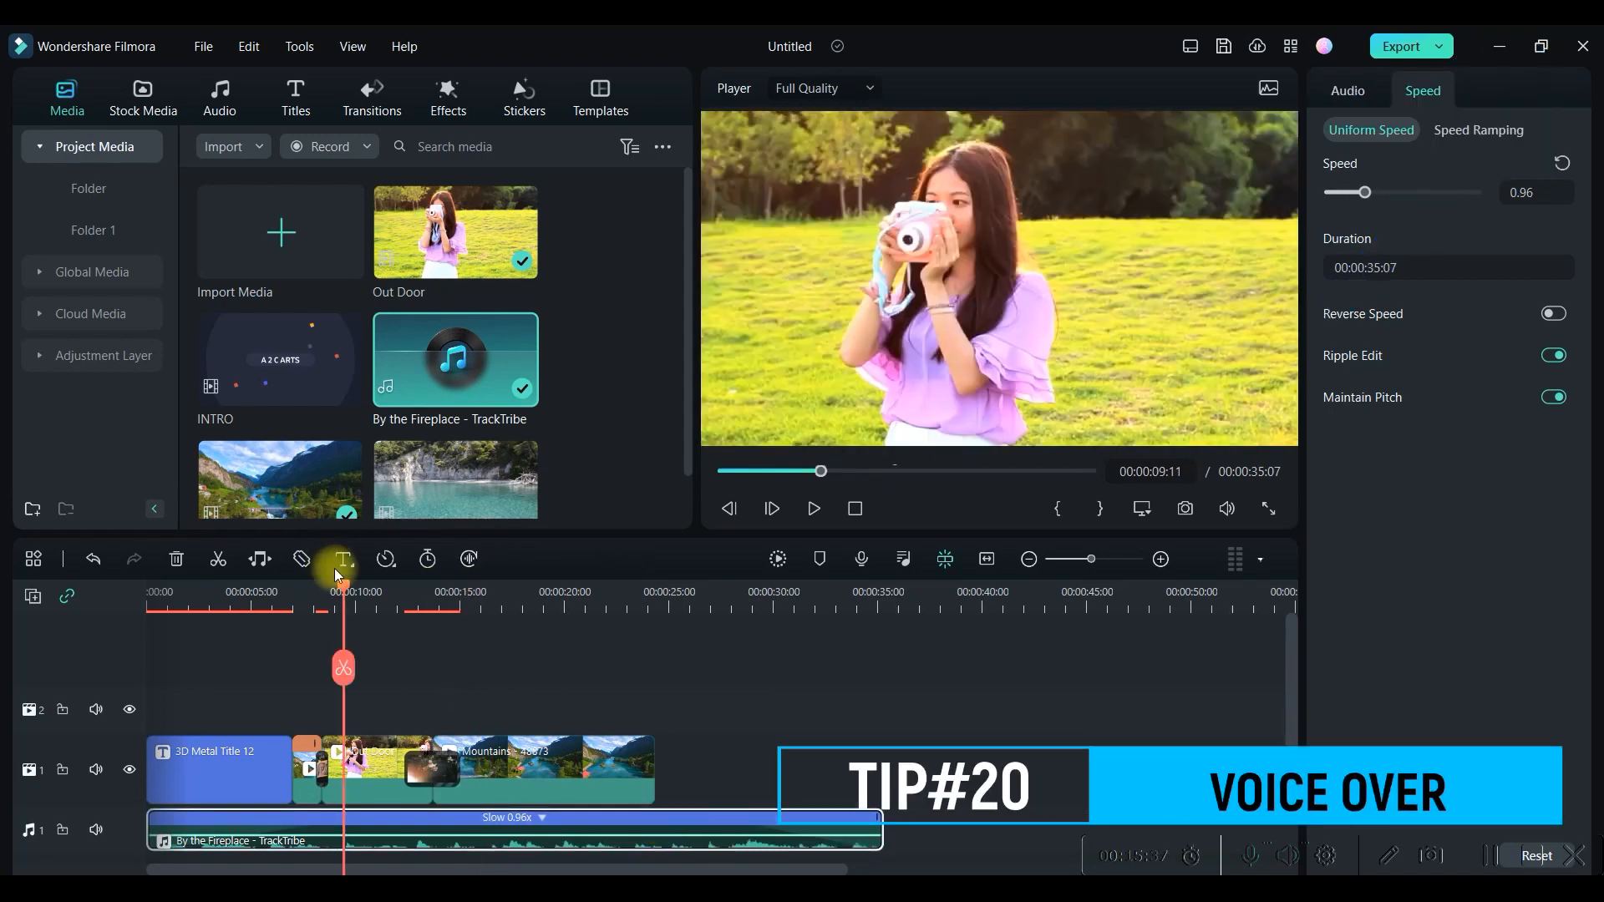
{"action": "left_click_drag", "start_coordinate": [339, 577], "coordinate": [463, 587]}
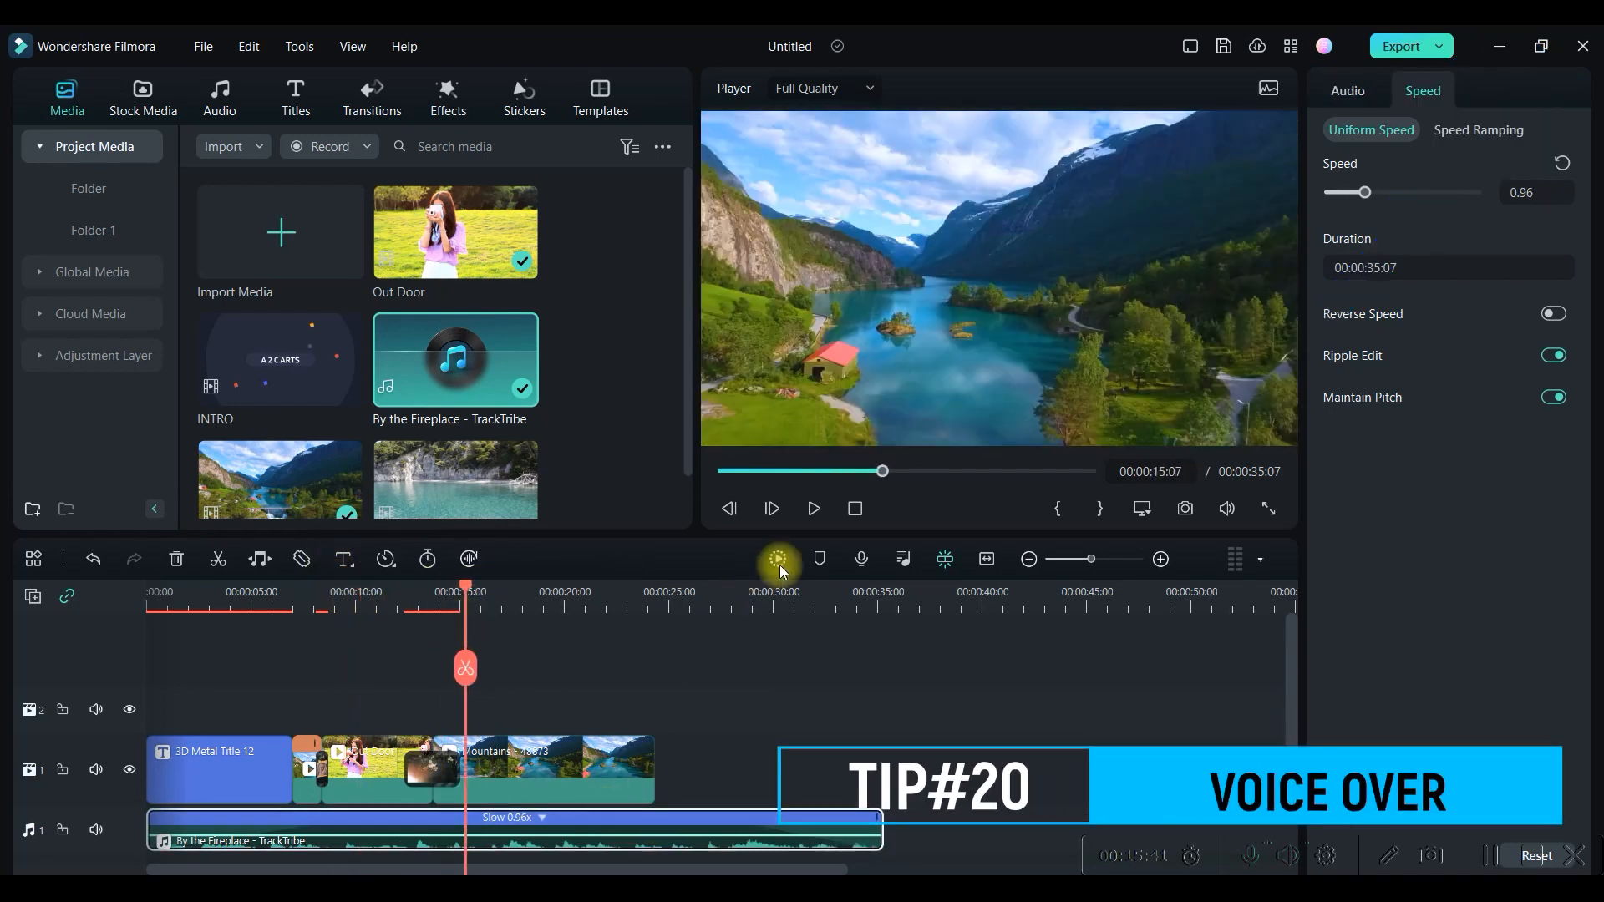
{"action": "left_click", "coordinate": [863, 558]}
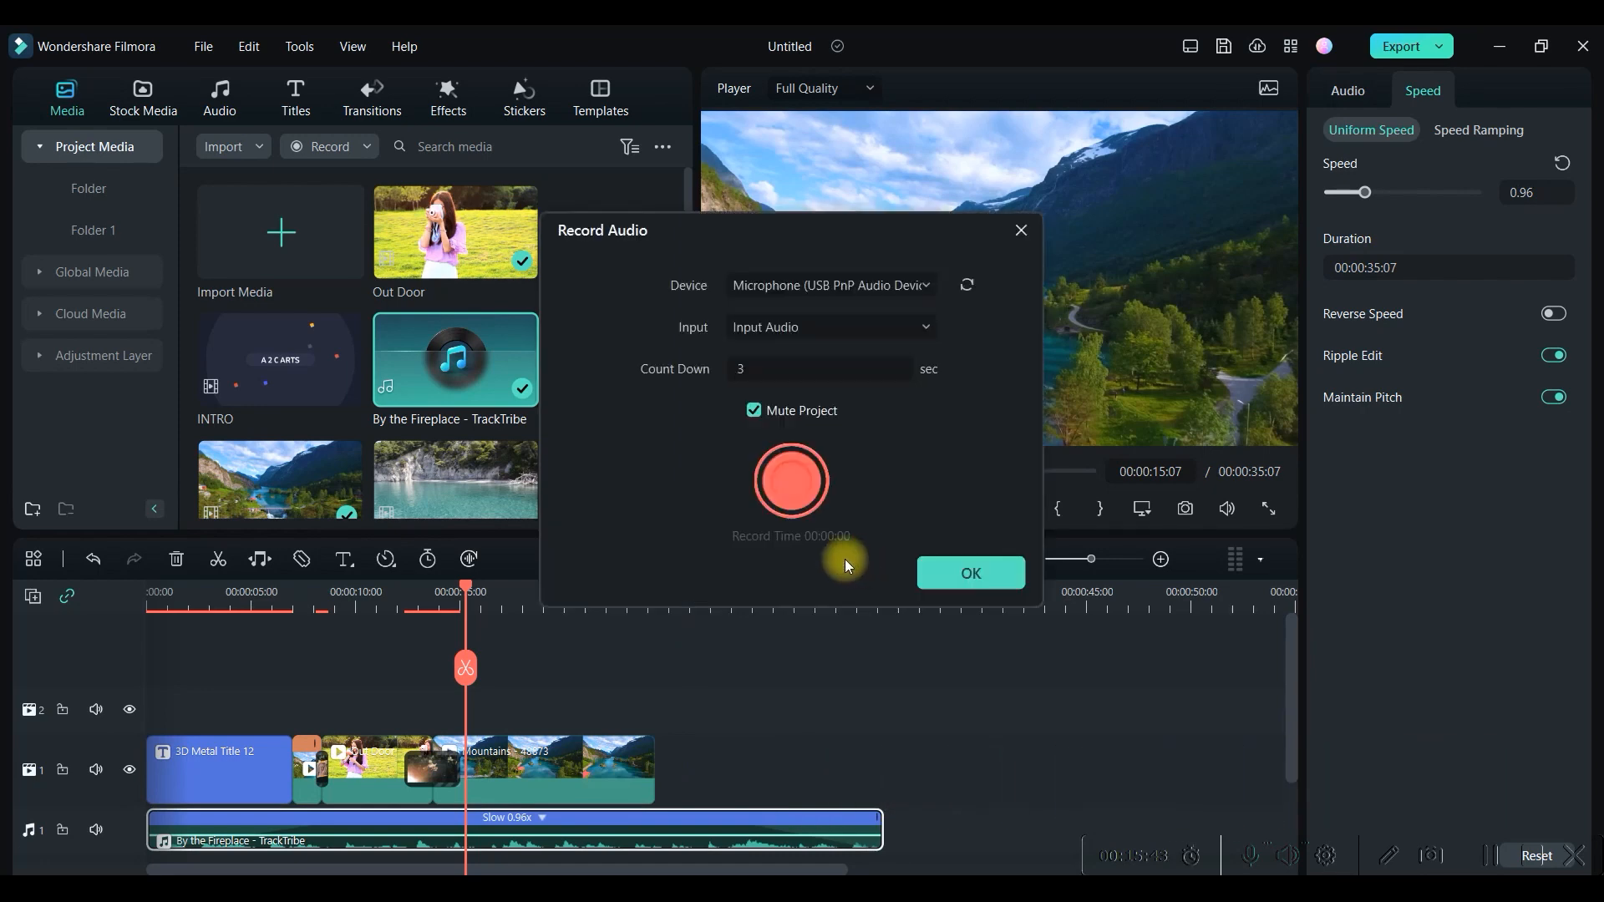
{"action": "left_click", "coordinate": [864, 288]}
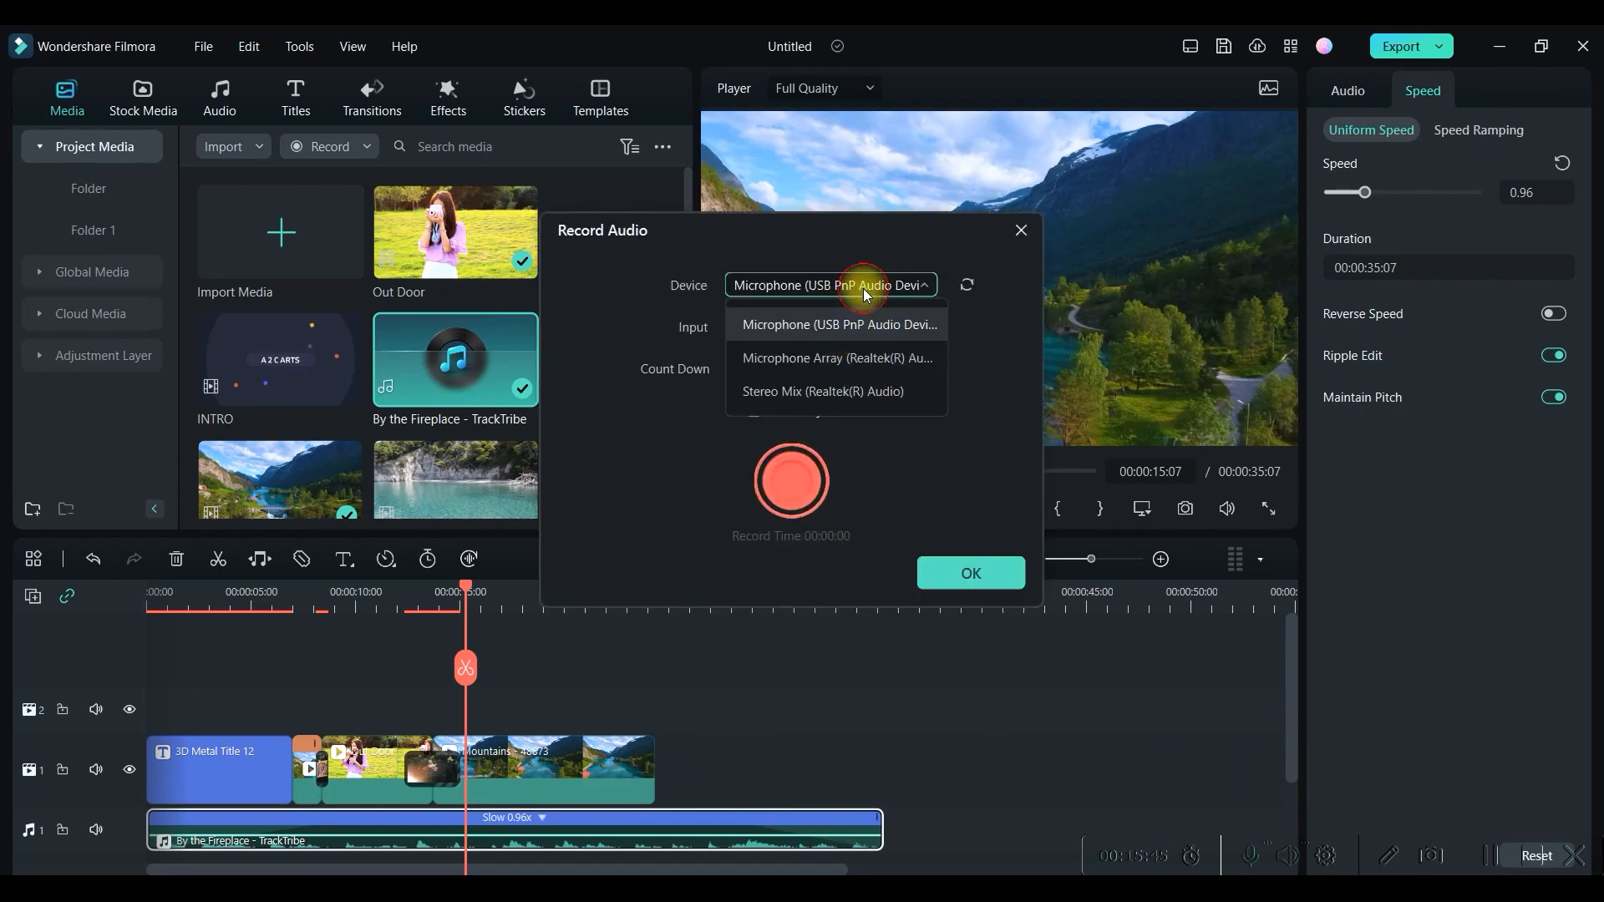
{"action": "left_click", "coordinate": [881, 459]}
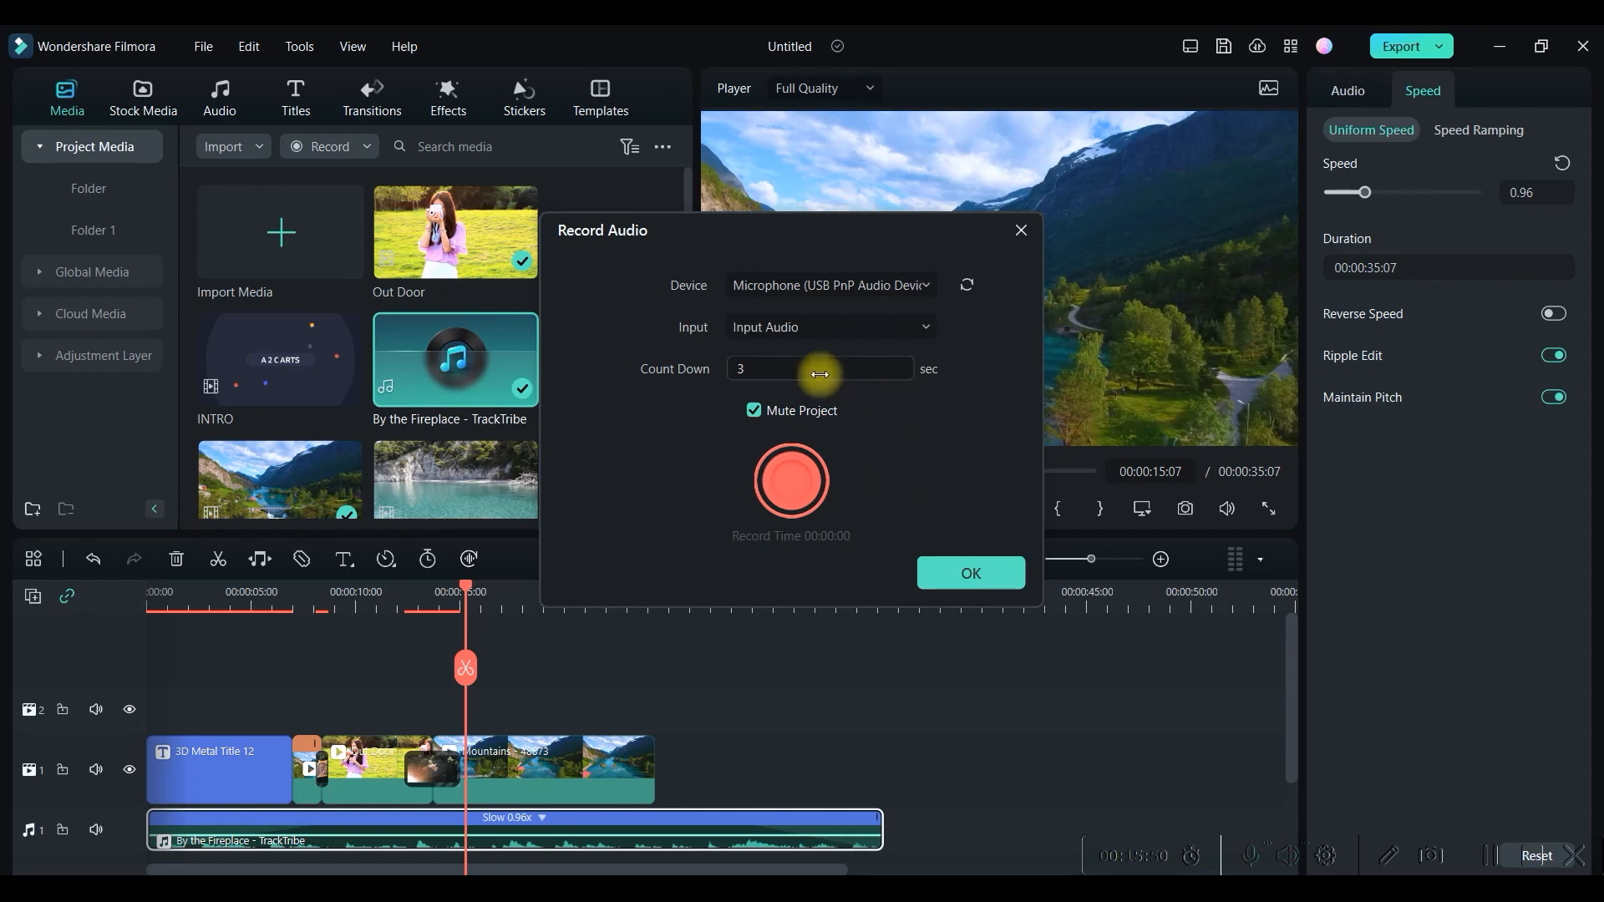
{"action": "left_click", "coordinate": [774, 371]}
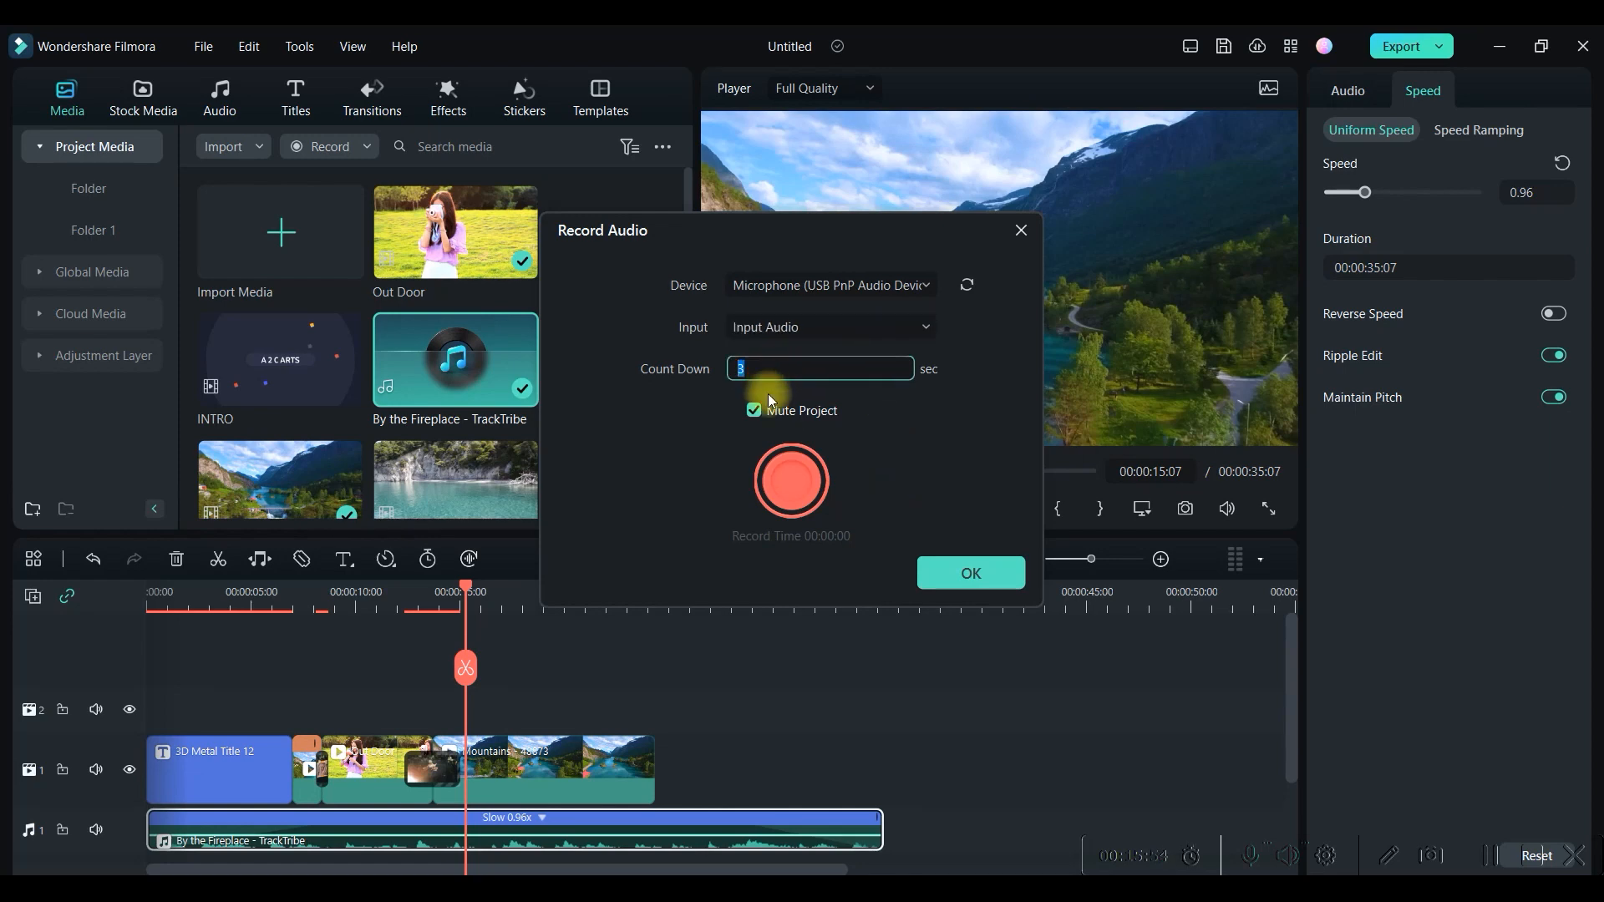
Record a voice-over of about 7 seconds onto the timeline and close the recorder.
{"action": "left_click", "coordinate": [792, 485]}
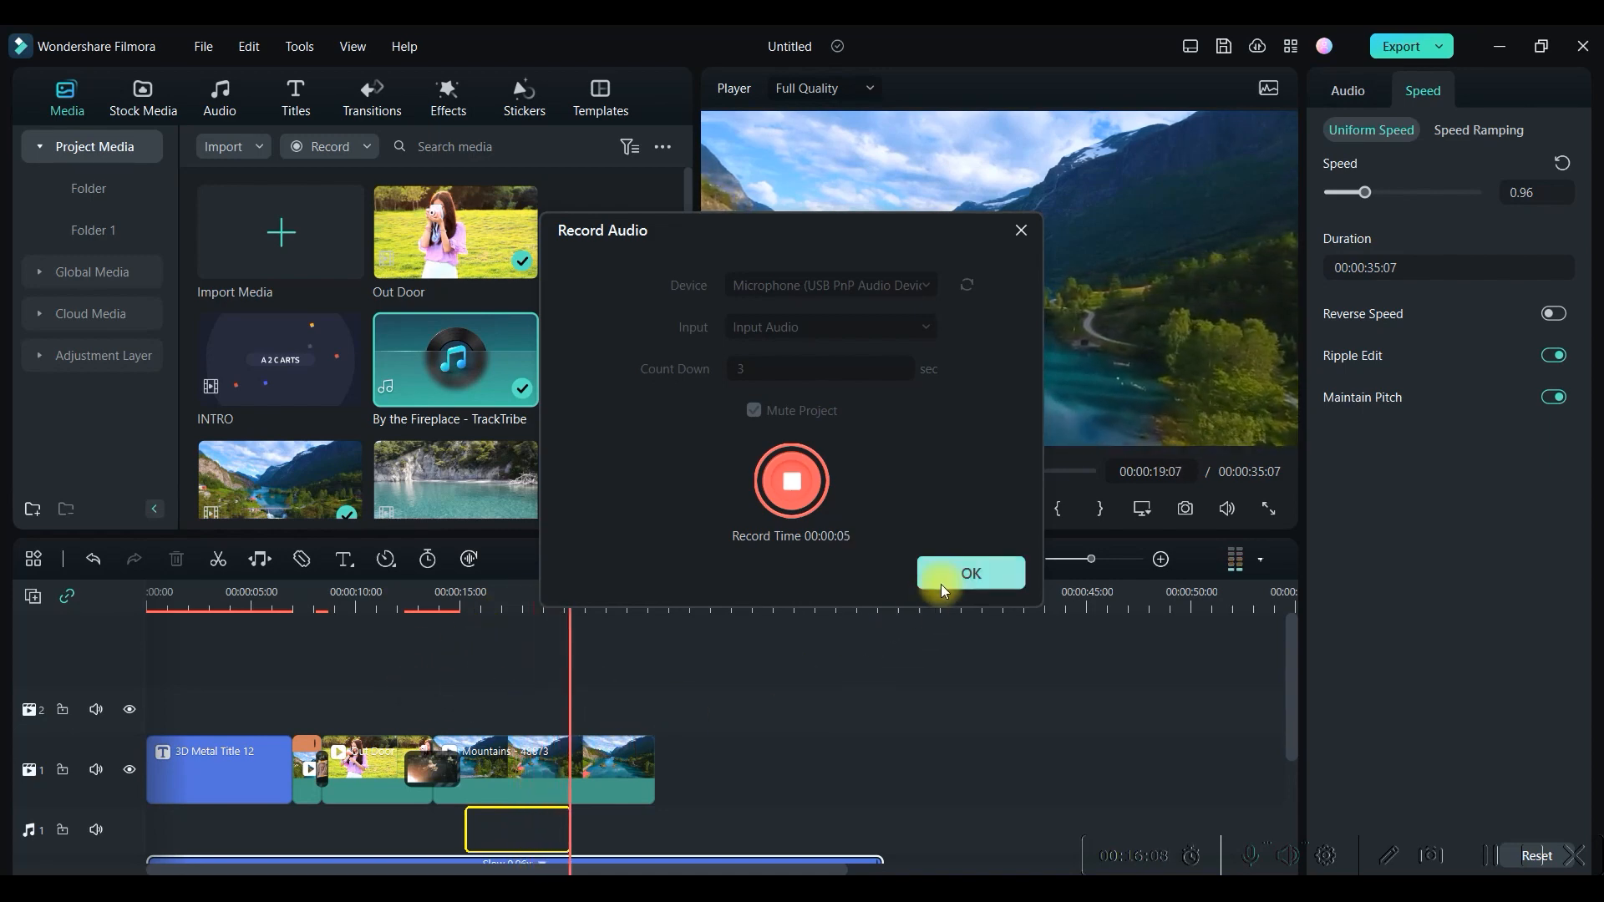
{"action": "left_click", "coordinate": [798, 485]}
{"action": "left_click", "coordinate": [551, 835]}
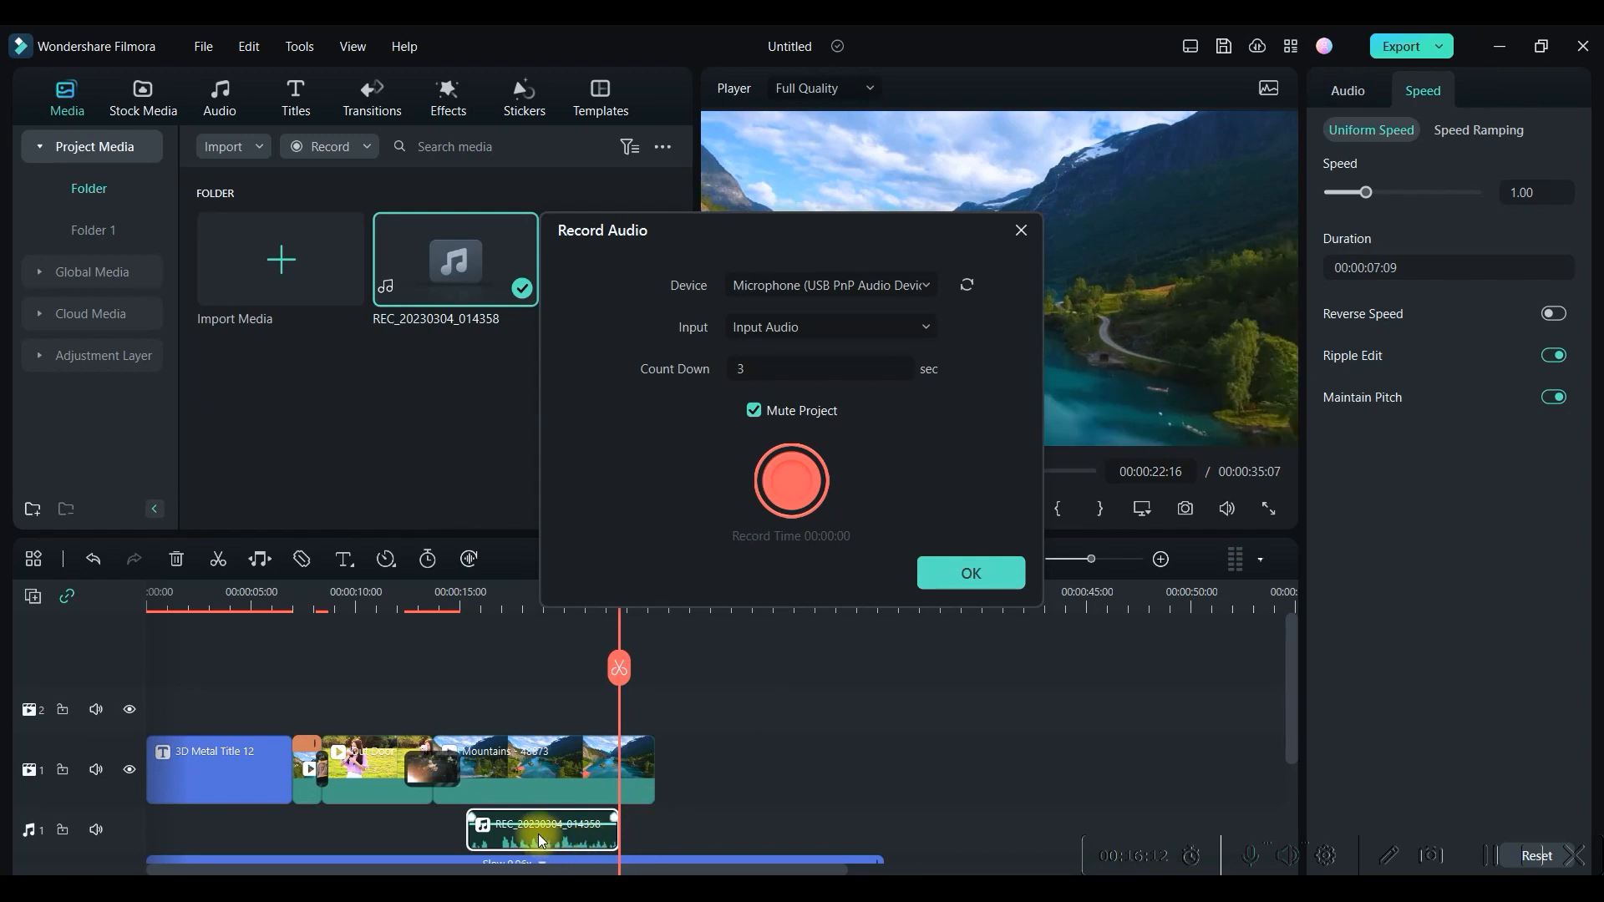
{"action": "left_click", "coordinate": [969, 573]}
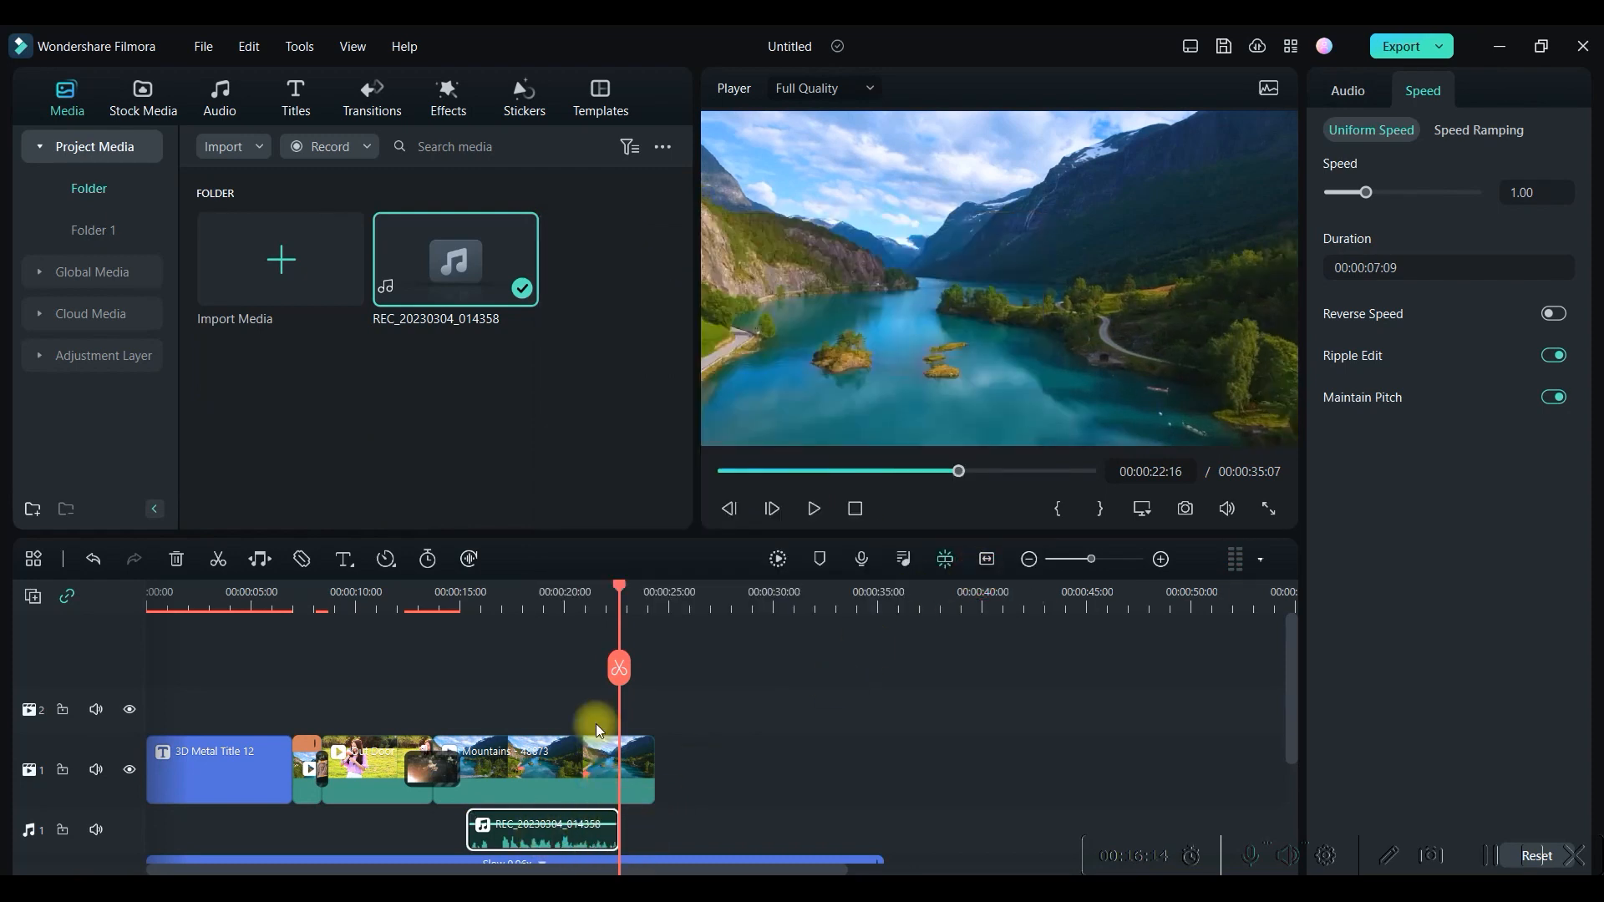
Move the recorded voice-over clip to the very start of its audio track, beneath the 3D title.
{"action": "left_click_drag", "start_coordinate": [624, 610], "coordinate": [432, 611]}
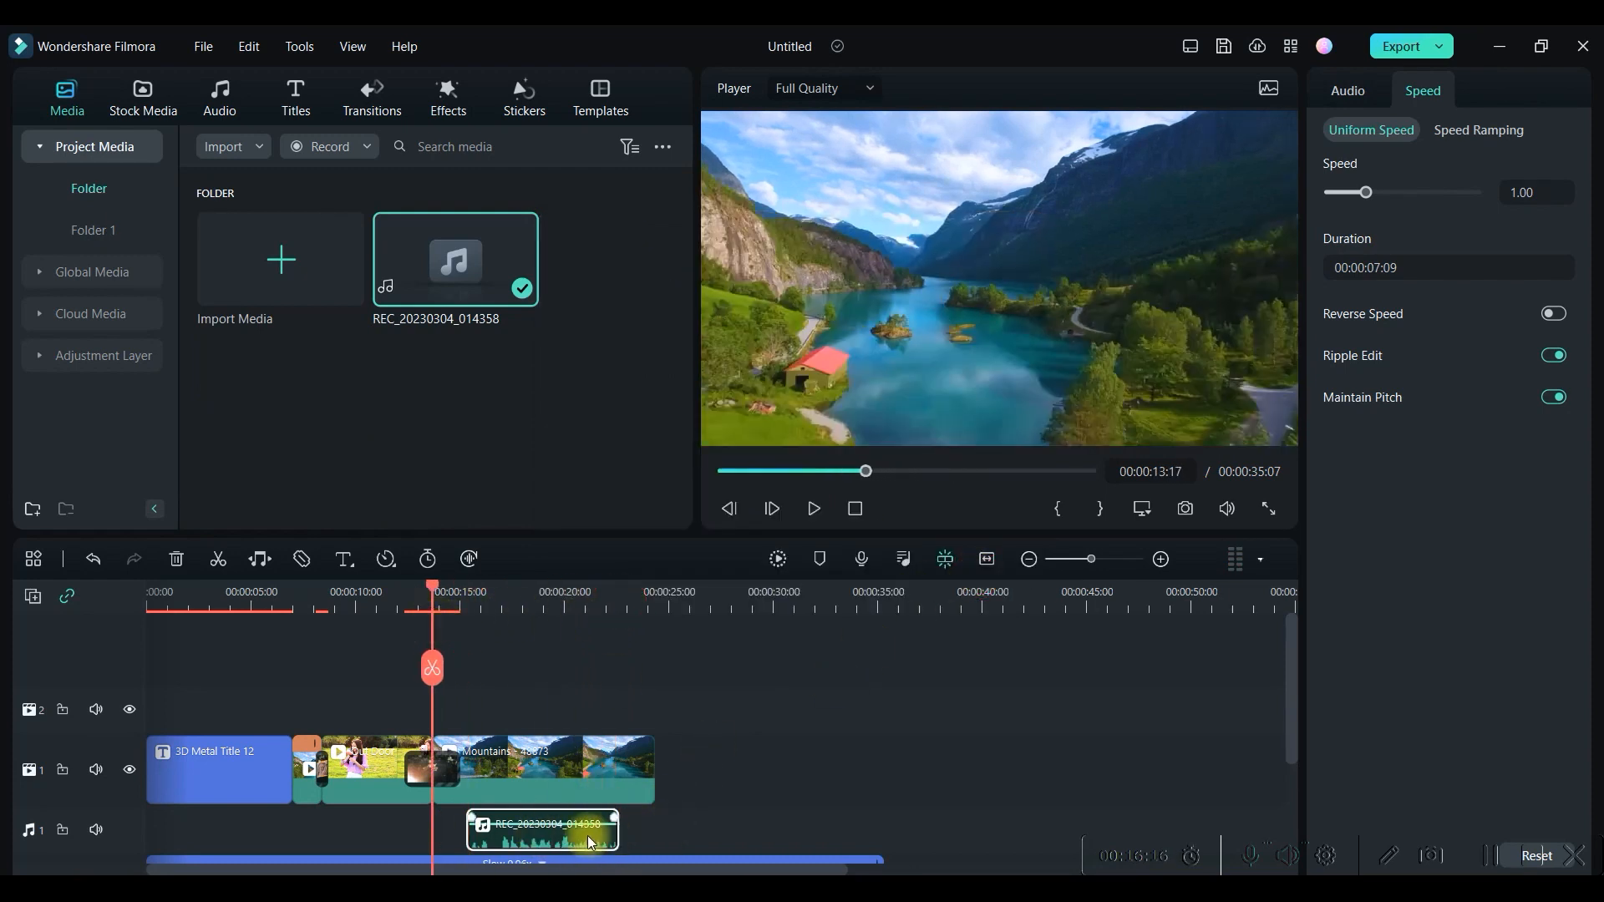
{"action": "left_click_drag", "start_coordinate": [1291, 690], "coordinate": [1293, 745]}
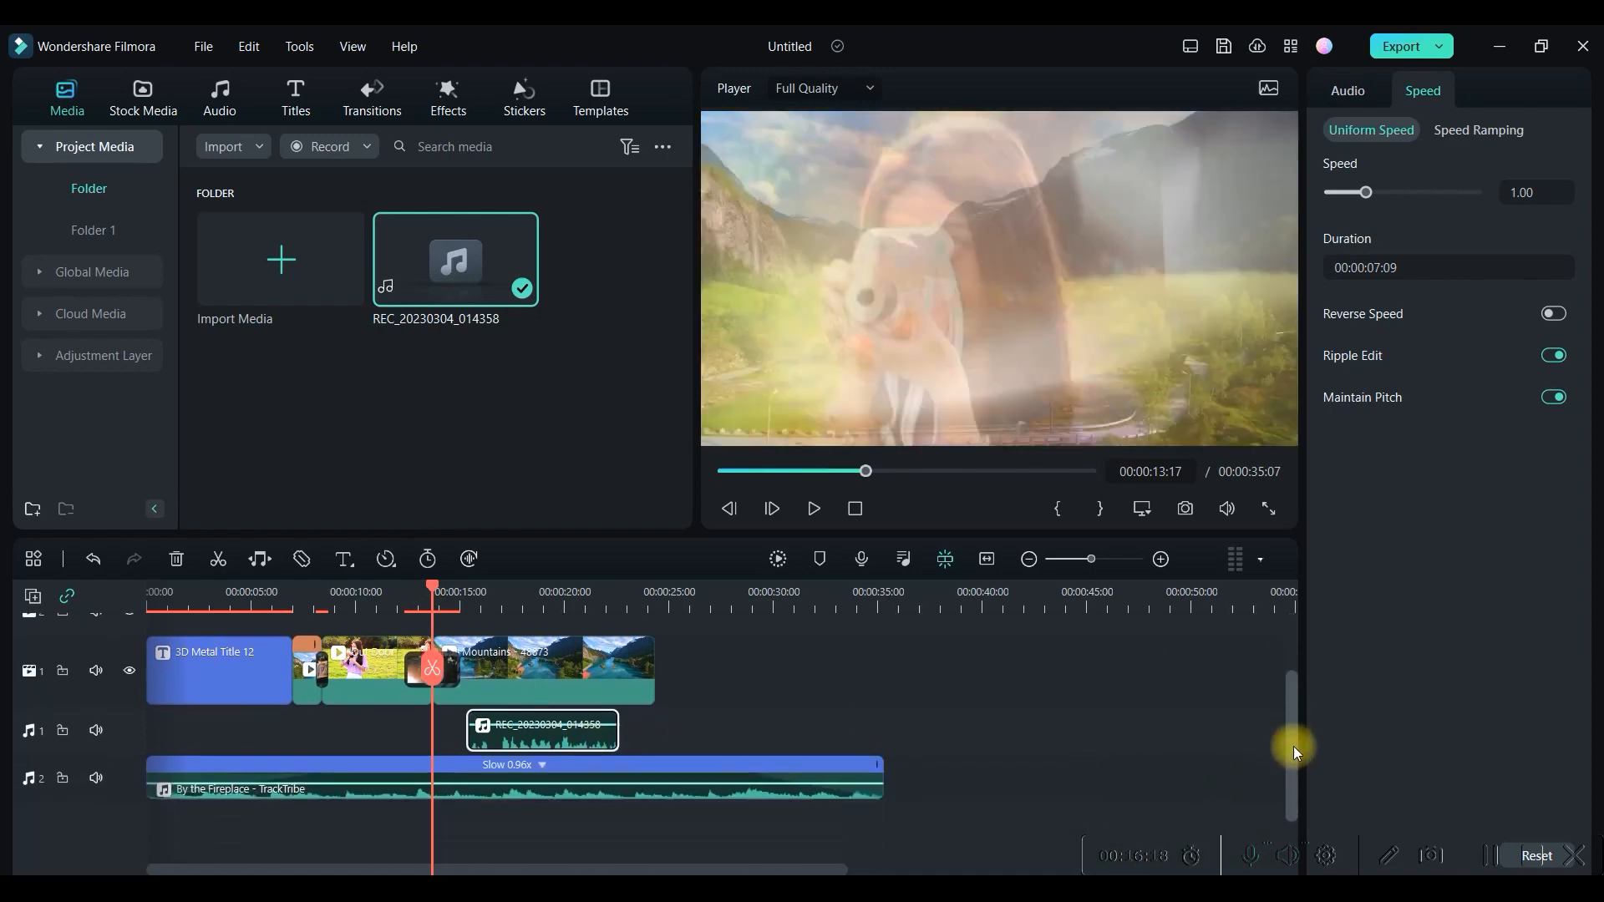
{"action": "left_click_drag", "start_coordinate": [546, 738], "coordinate": [206, 748]}
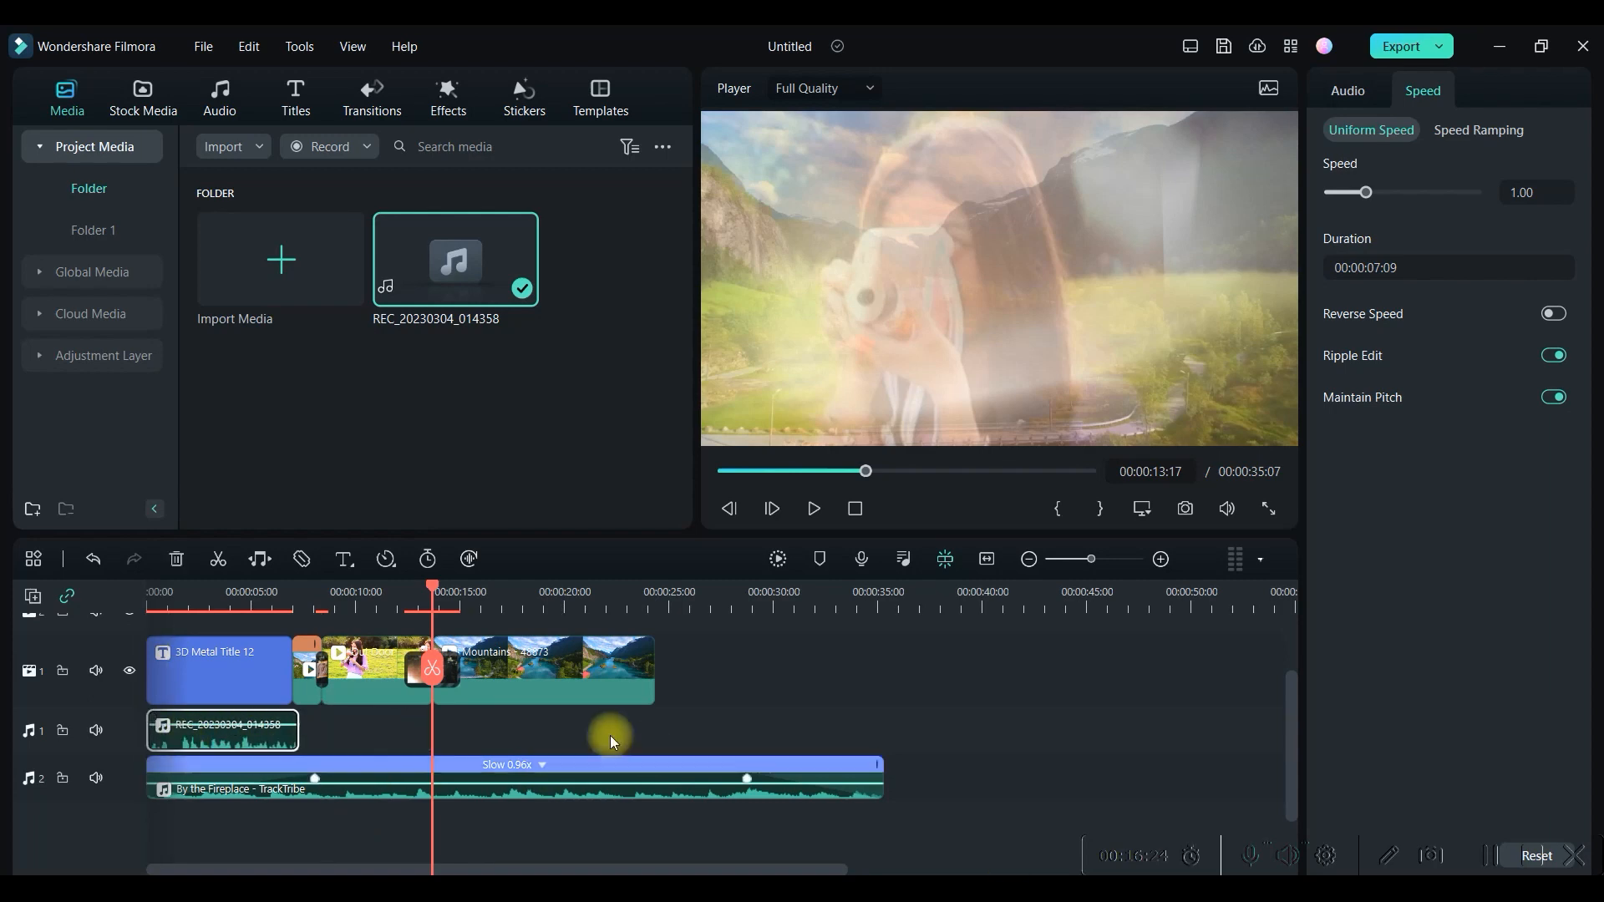
Return the playhead to the start and look over the voice-over clip's audio adjustment and denoise settings.
{"action": "left_click", "coordinate": [430, 571]}
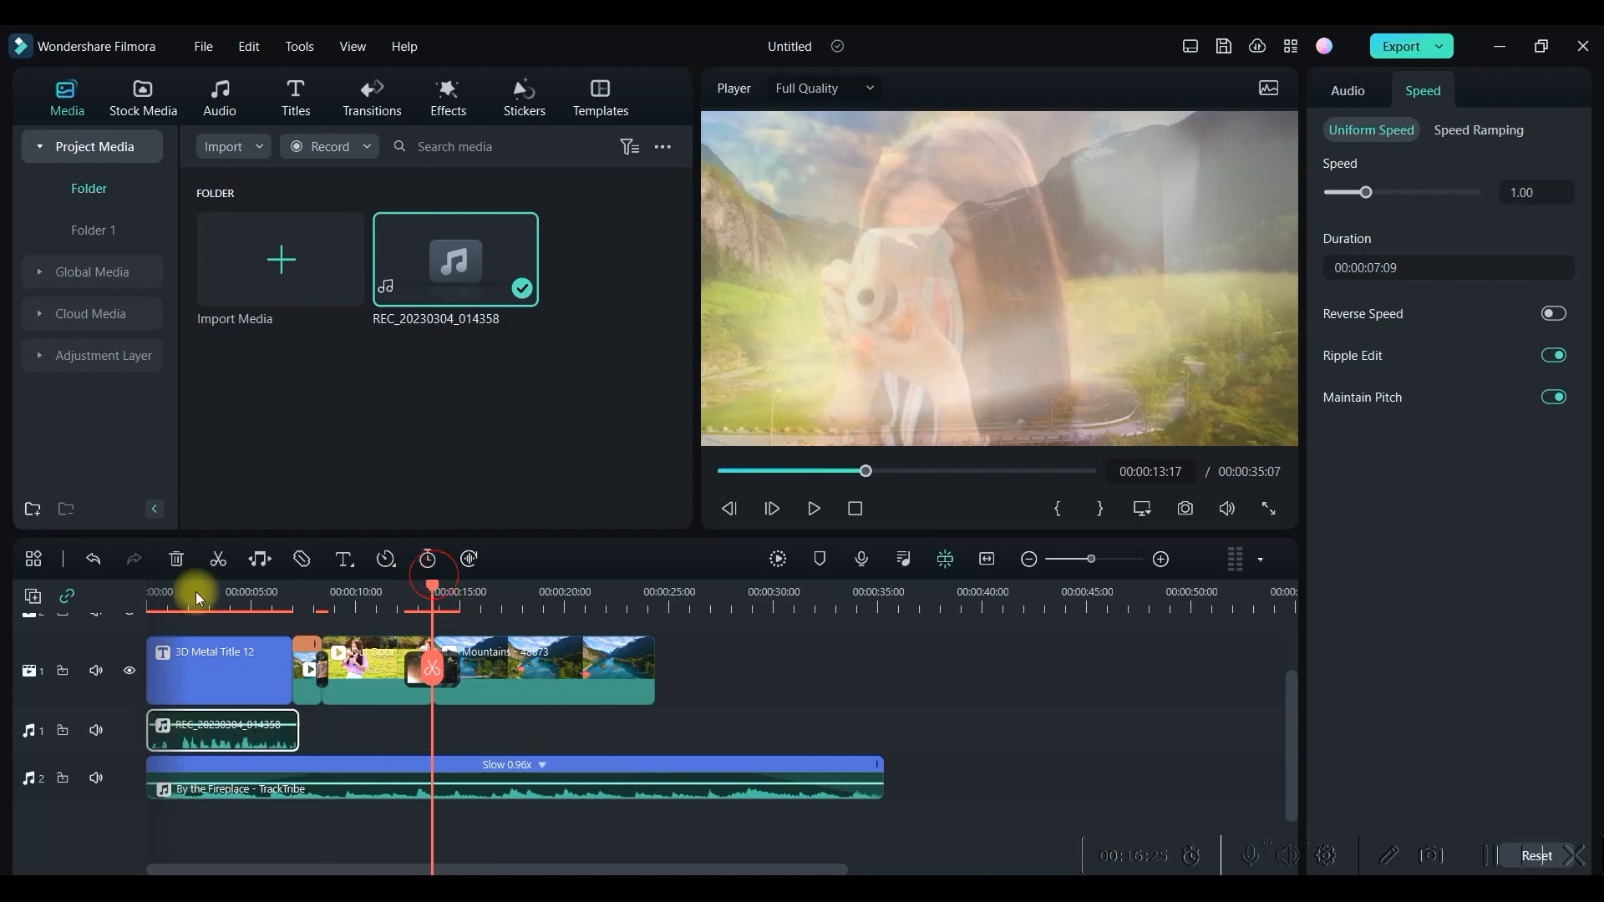
{"action": "double_click", "coordinate": [223, 743]}
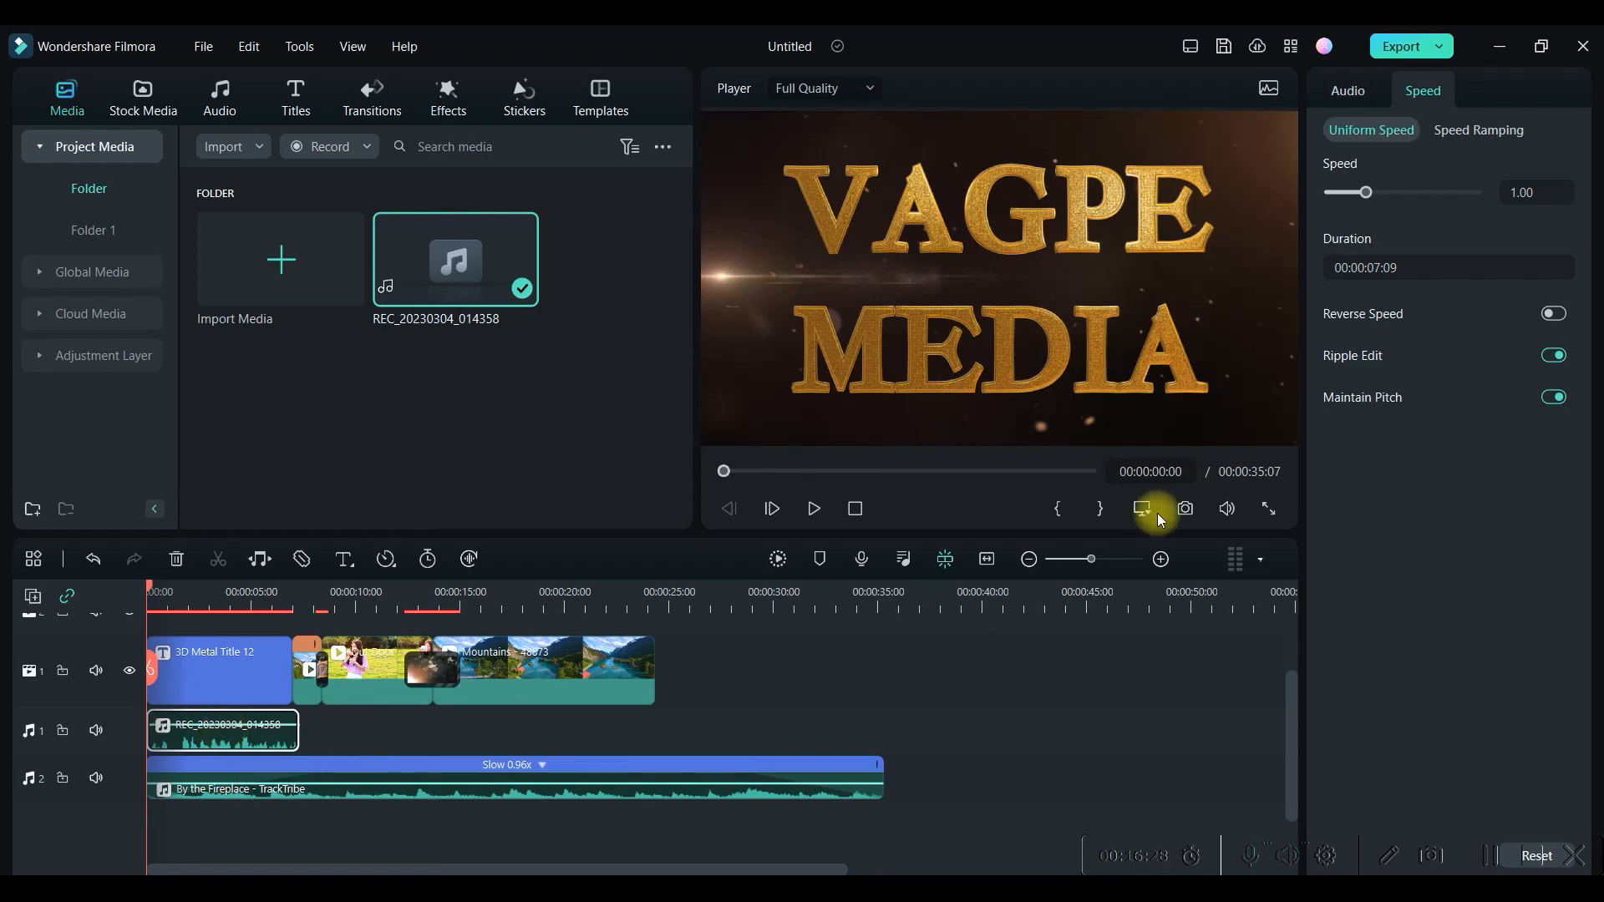
{"action": "left_click", "coordinate": [1348, 87]}
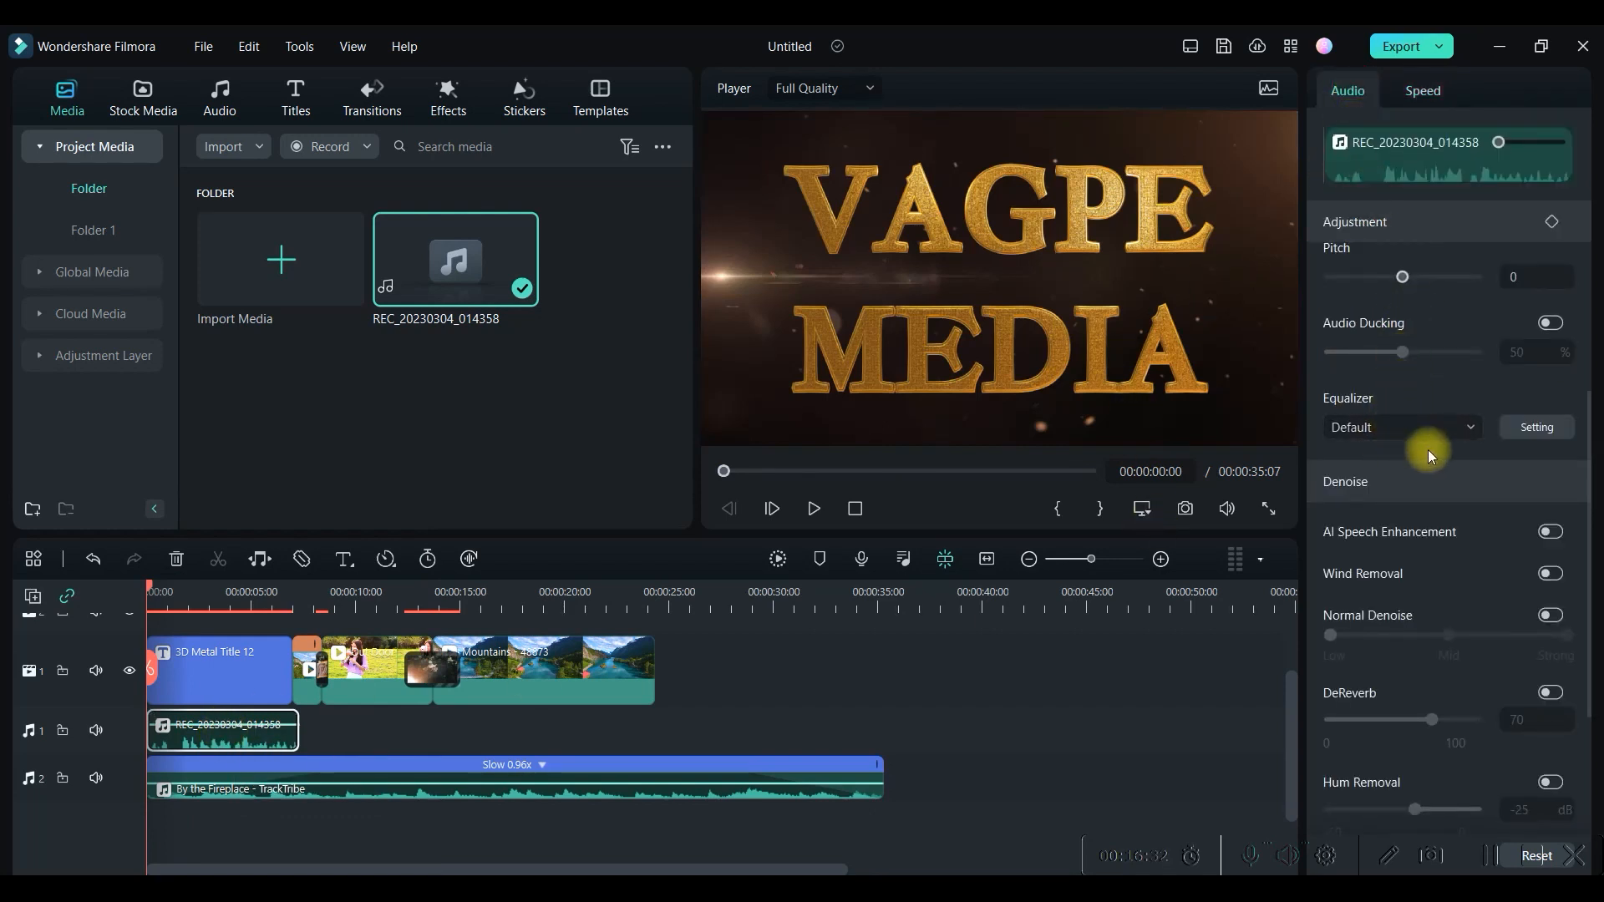
{"action": "scroll", "coordinate": [1458, 446], "scroll_direction": "up", "scroll_amount": 2}
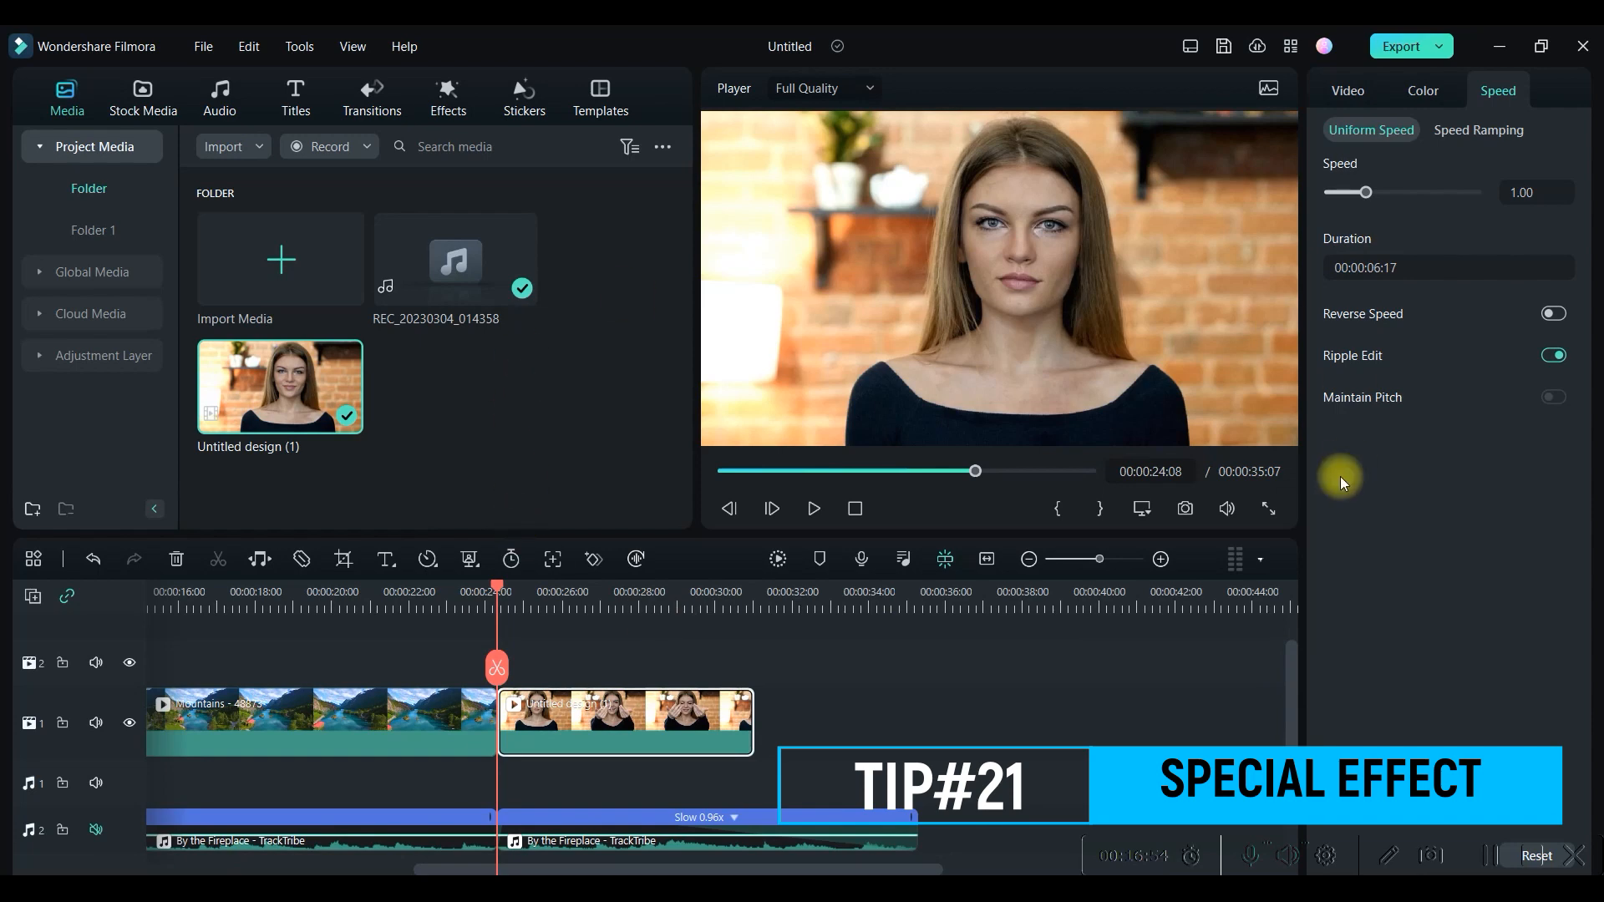
Browse the downloaded effects for one that suits the selected Untitled design (1) clip.
{"action": "left_click_drag", "start_coordinate": [1098, 559], "coordinate": [1119, 565]}
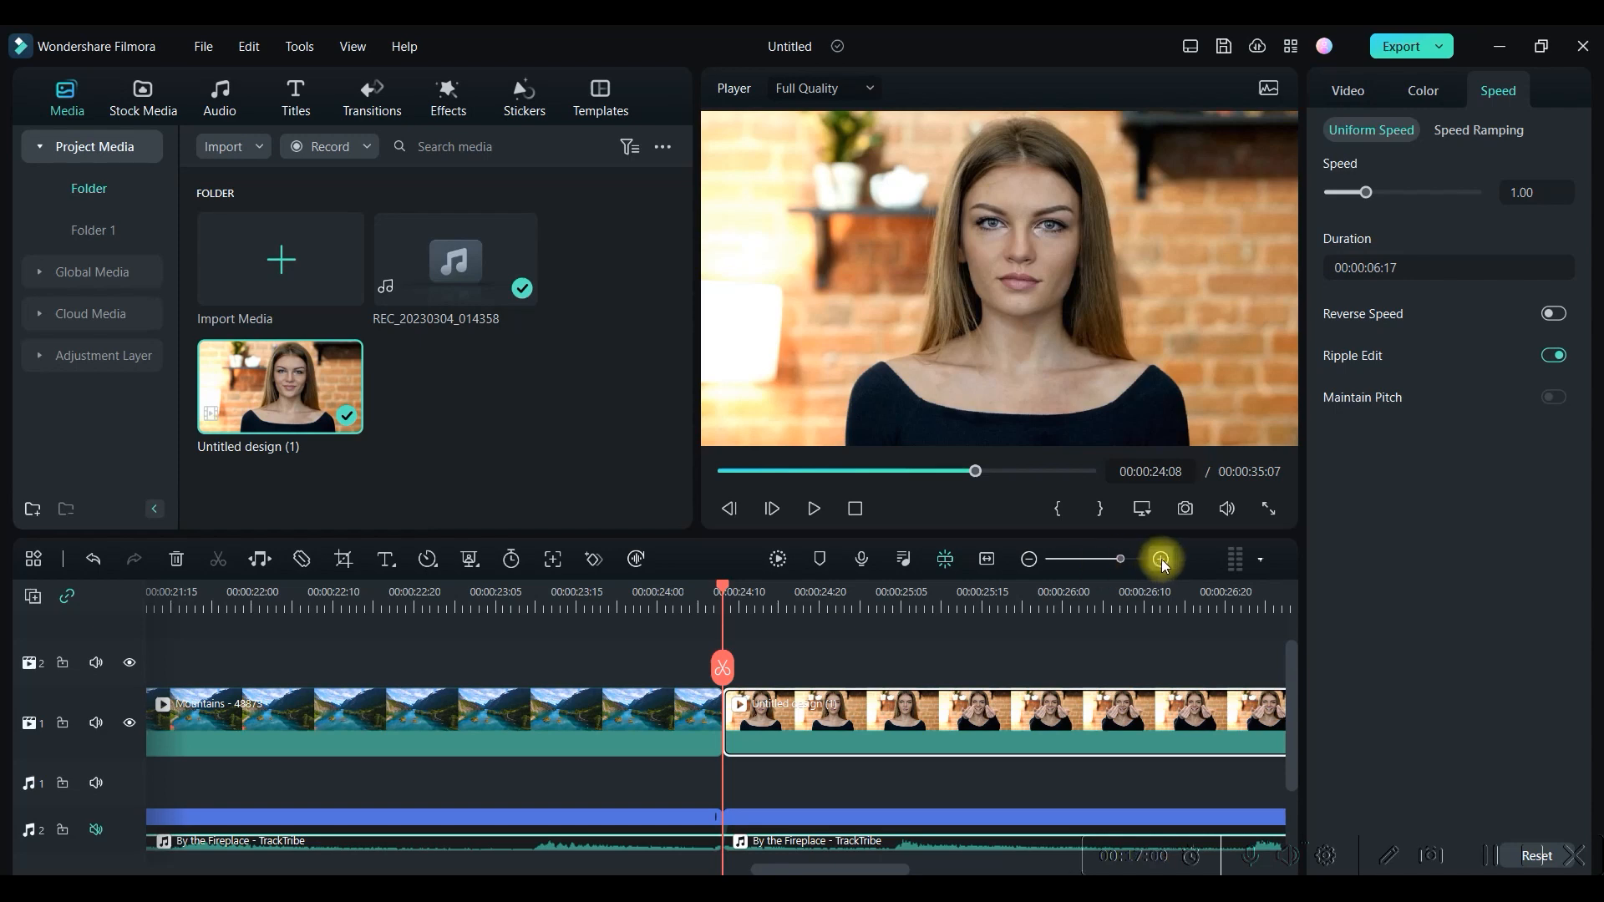
{"action": "mouse_move", "coordinate": [1121, 560]}
{"action": "left_mouse_down"}
{"action": "mouse_move", "coordinate": [1081, 566]}
{"action": "mouse_move", "coordinate": [1100, 569]}
{"action": "left_mouse_up"}
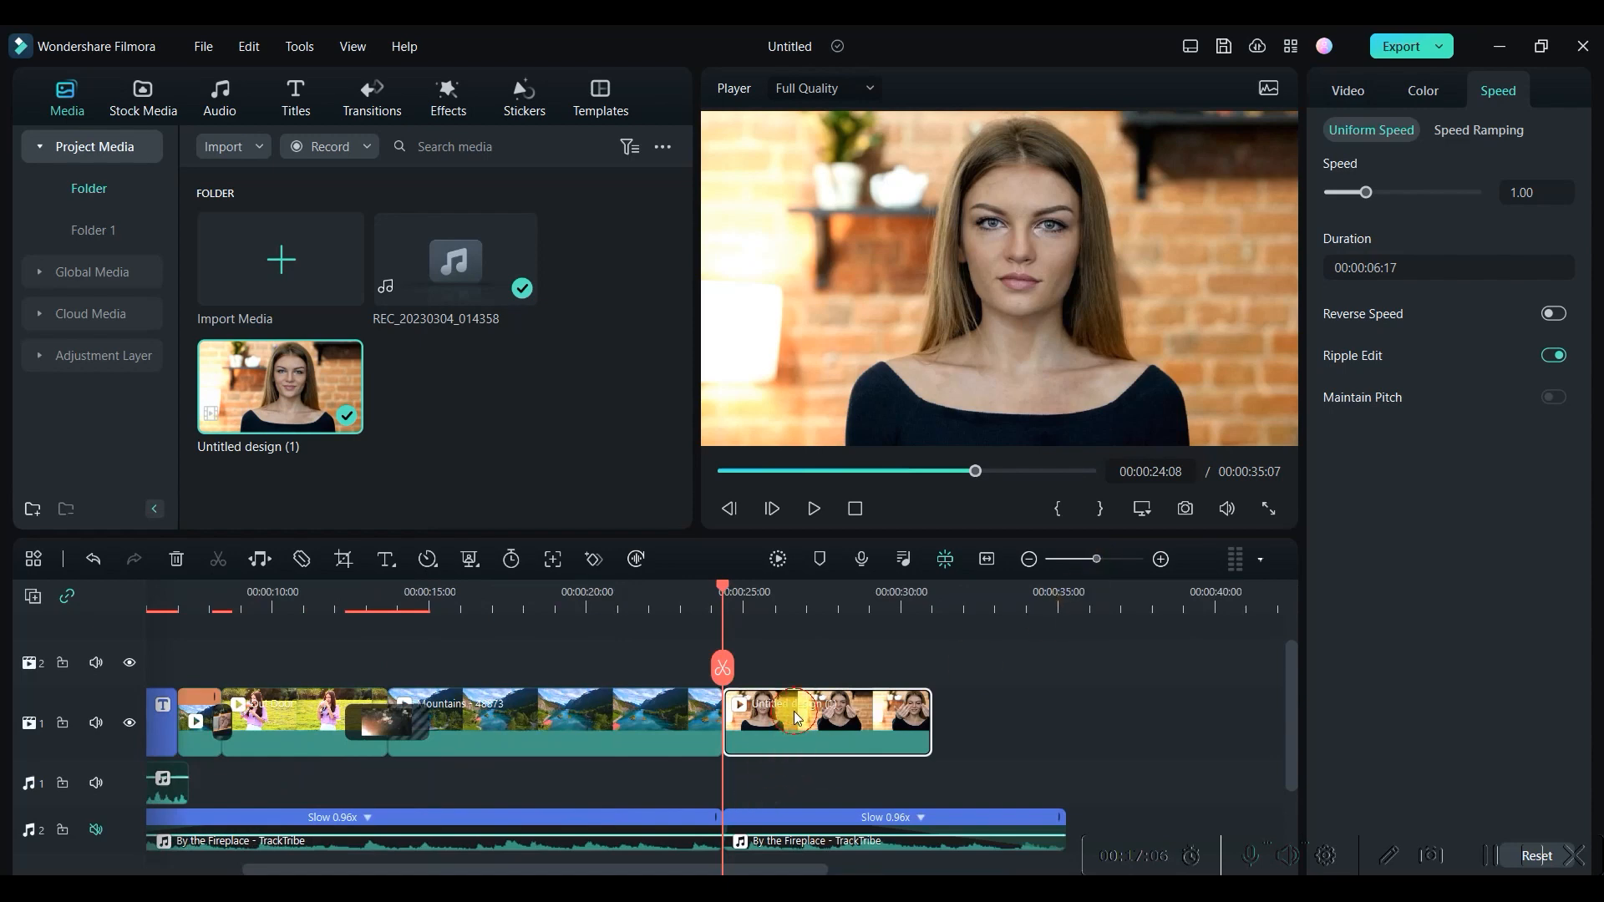
{"action": "left_click", "coordinate": [837, 720]}
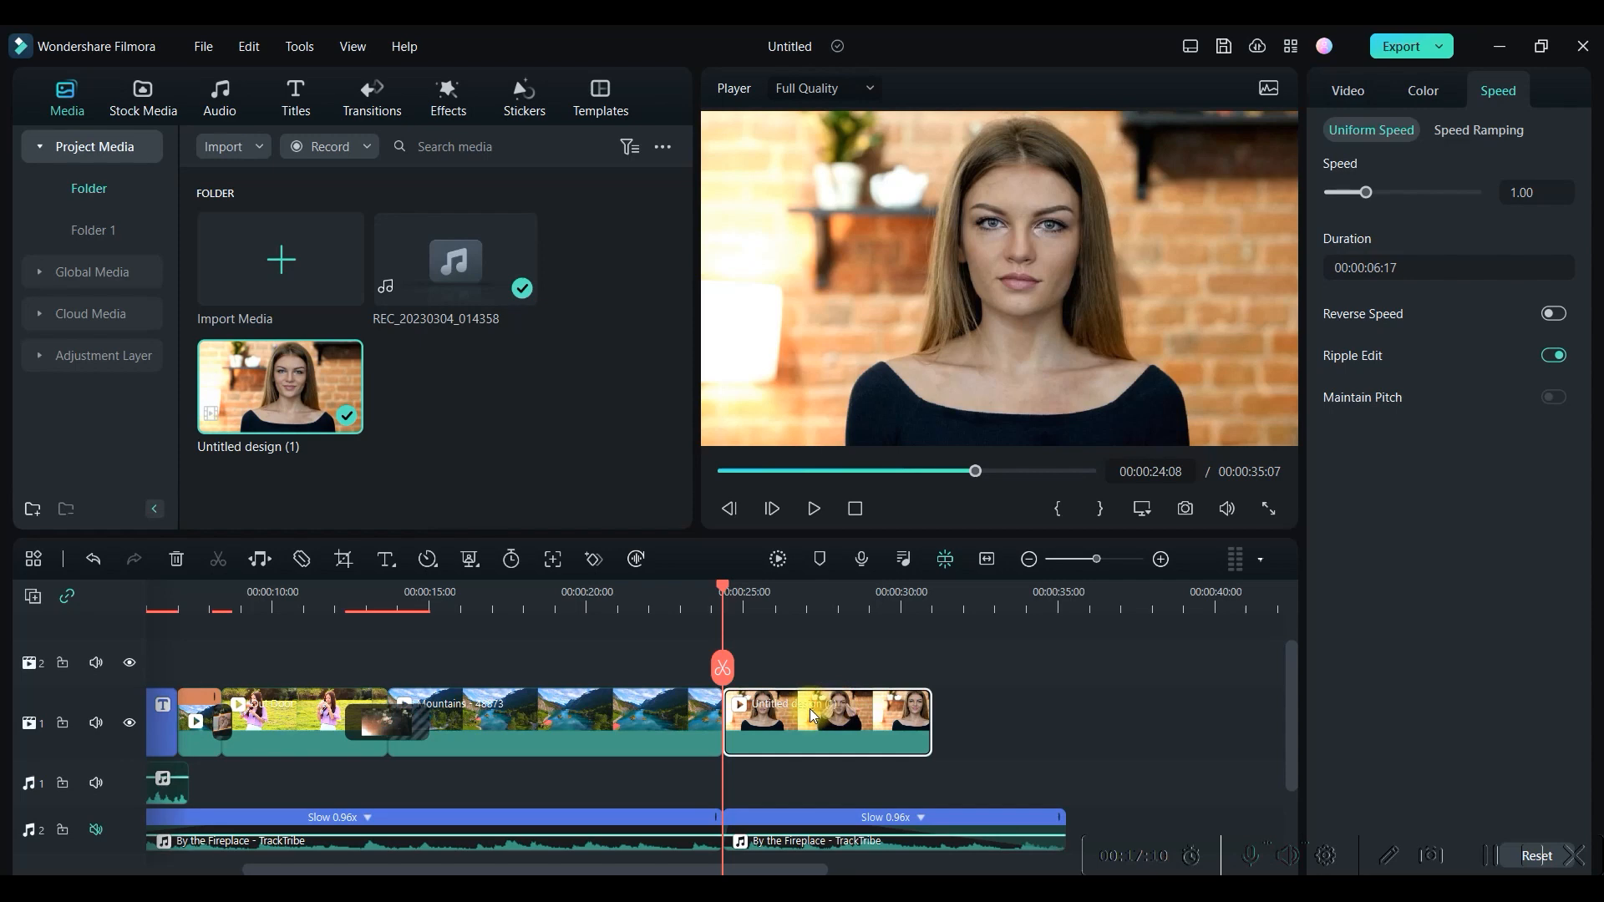
{"action": "left_click", "coordinate": [440, 93]}
{"action": "left_click", "coordinate": [248, 147]}
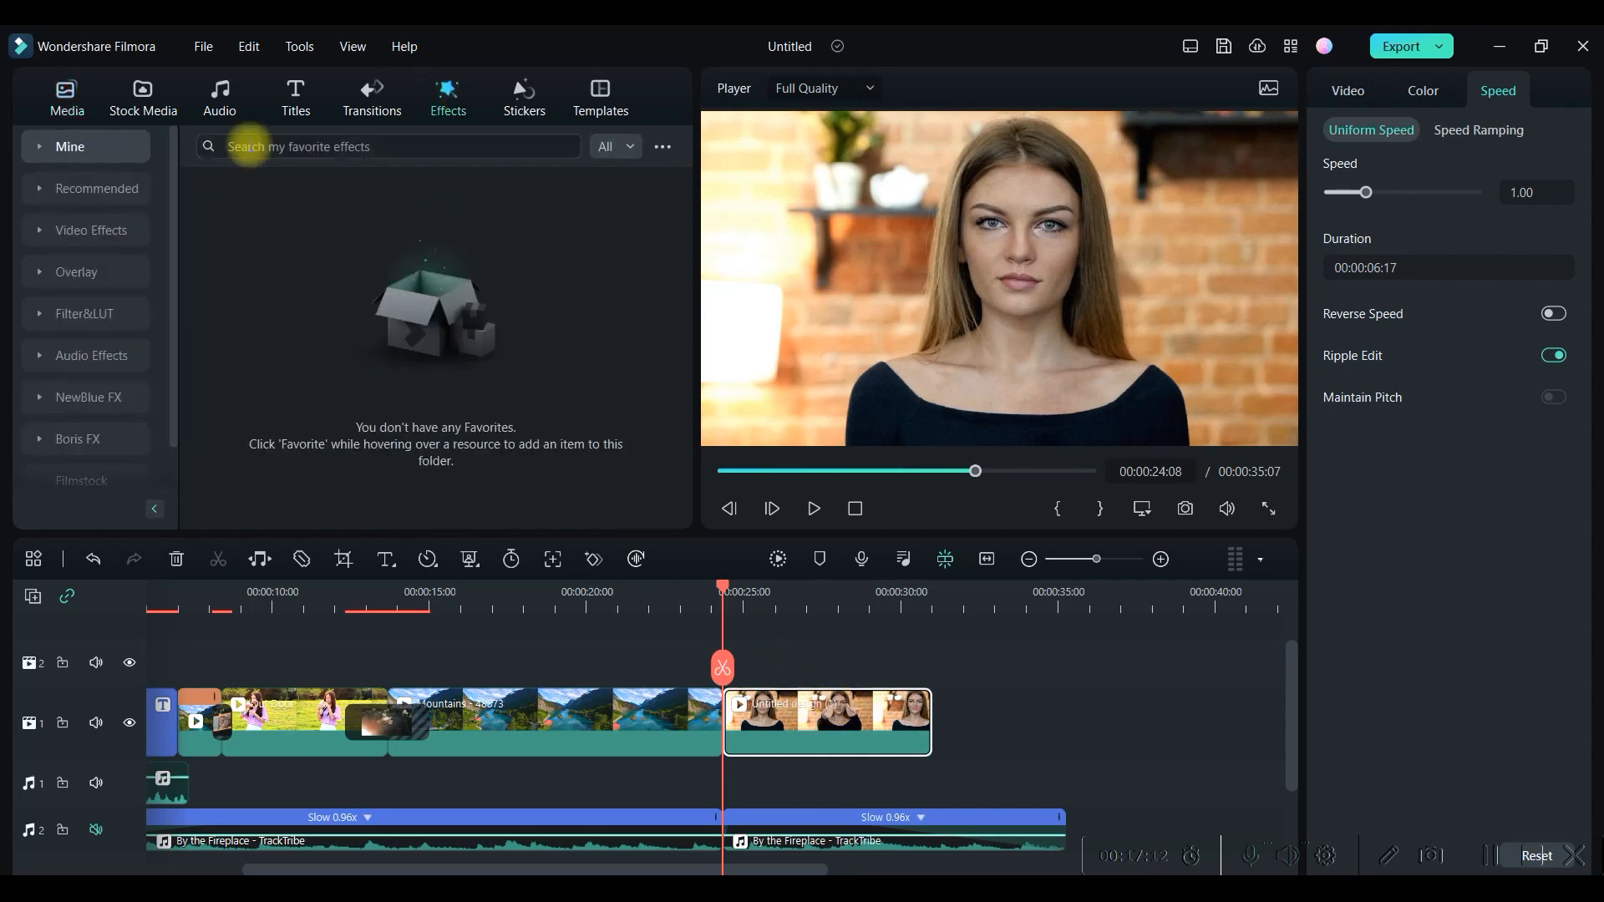
{"action": "left_click", "coordinate": [119, 189]}
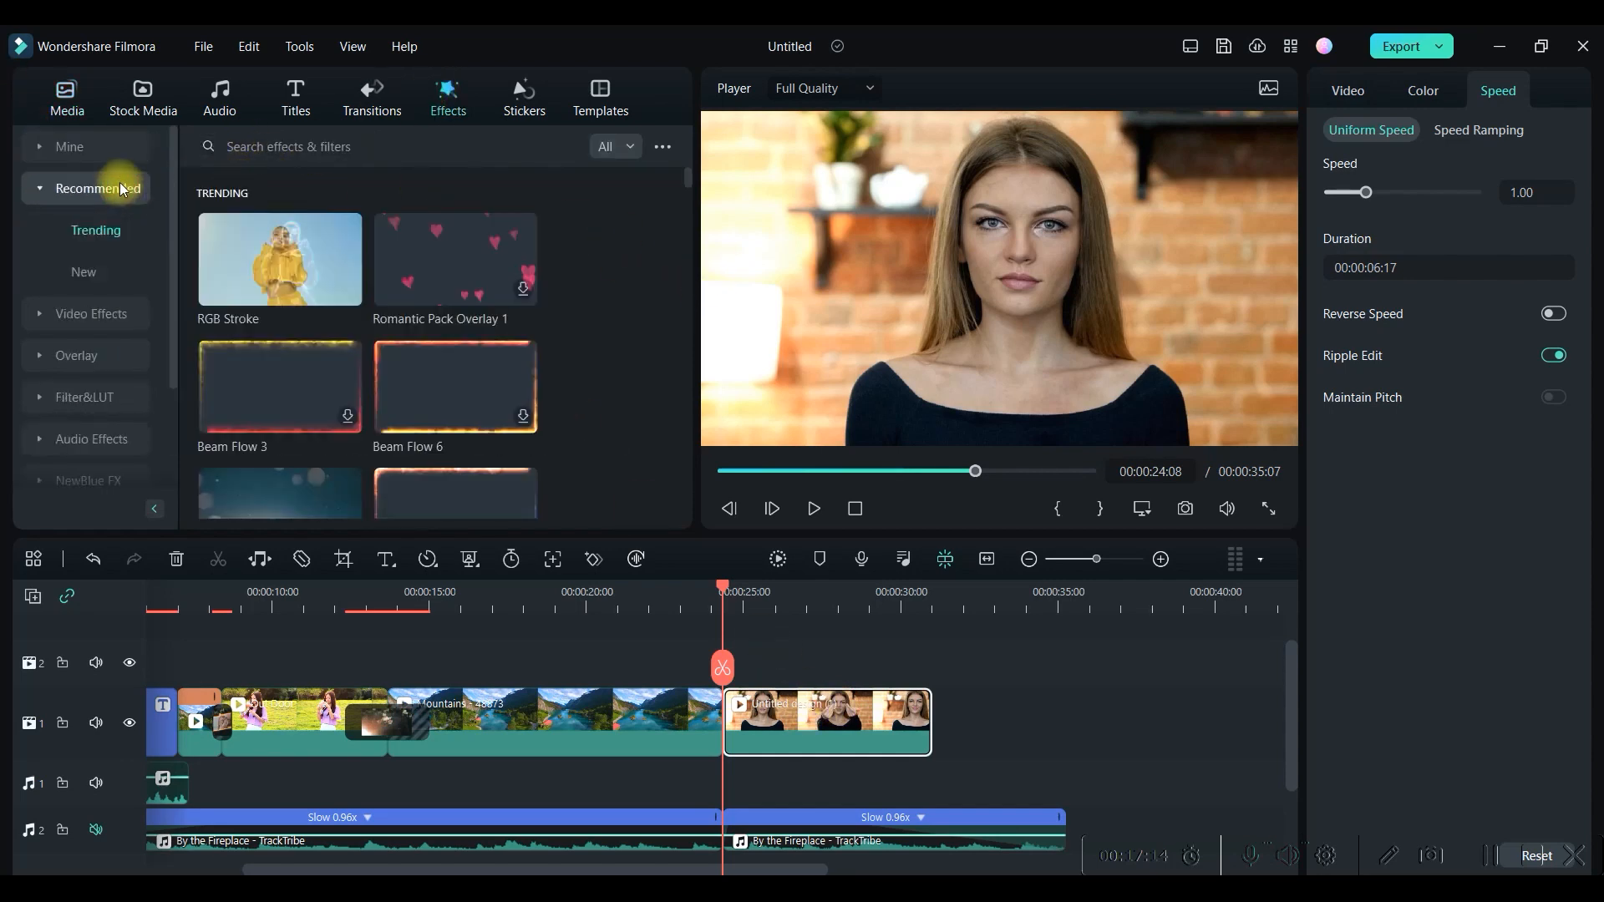
{"action": "left_click", "coordinate": [84, 147]}
{"action": "left_click", "coordinate": [93, 232]}
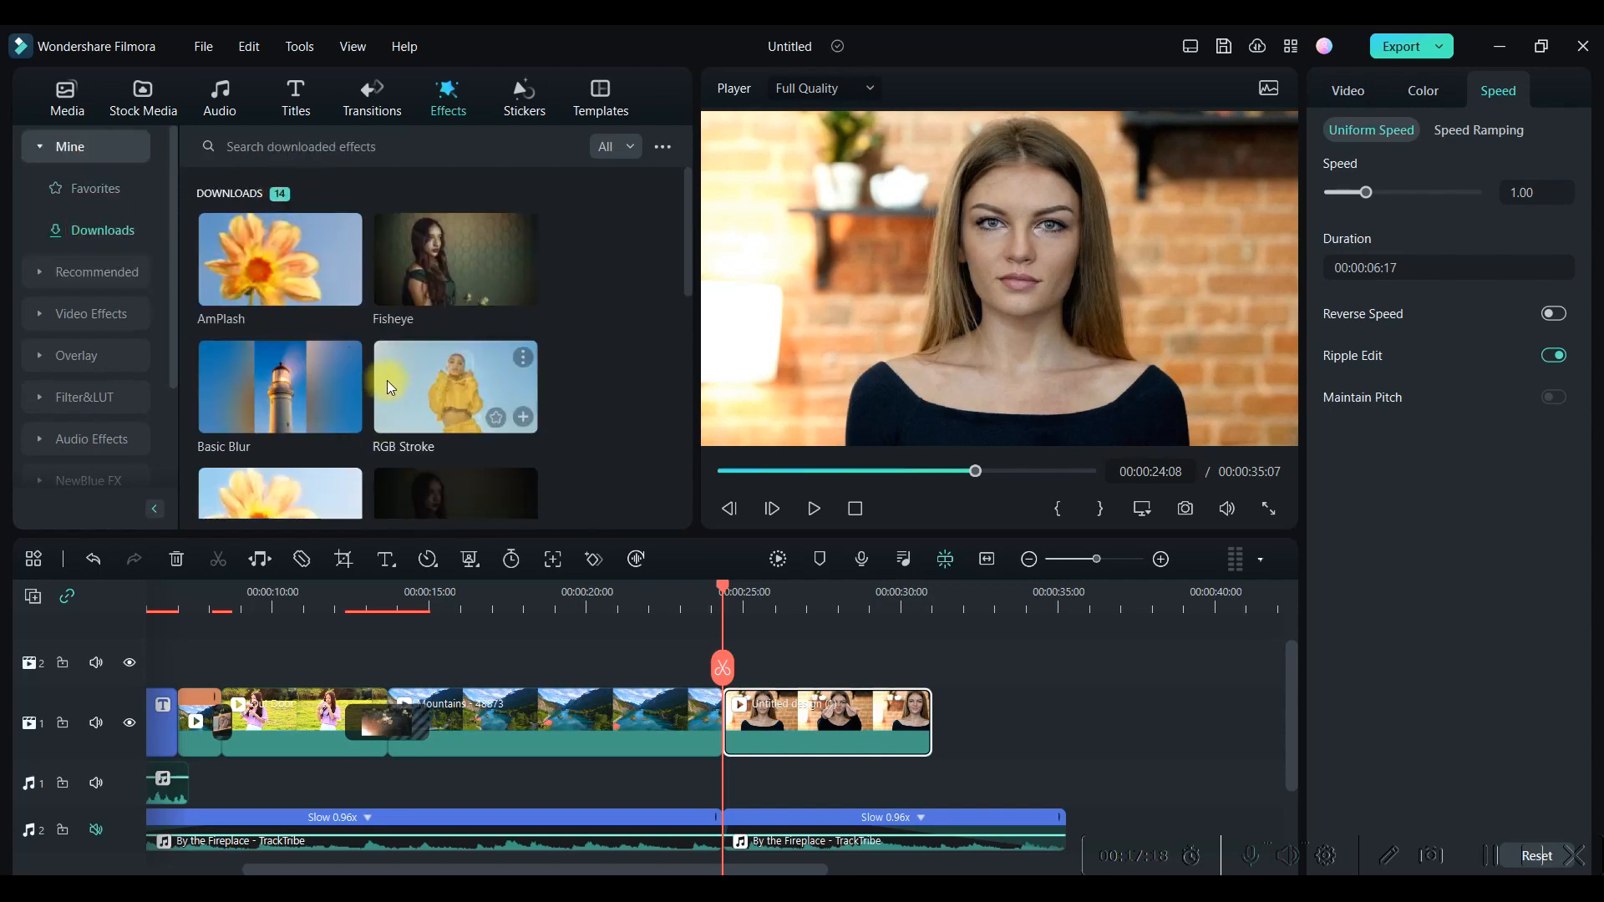
{"action": "scroll", "coordinate": [384, 293], "scroll_direction": "down", "scroll_amount": 5}
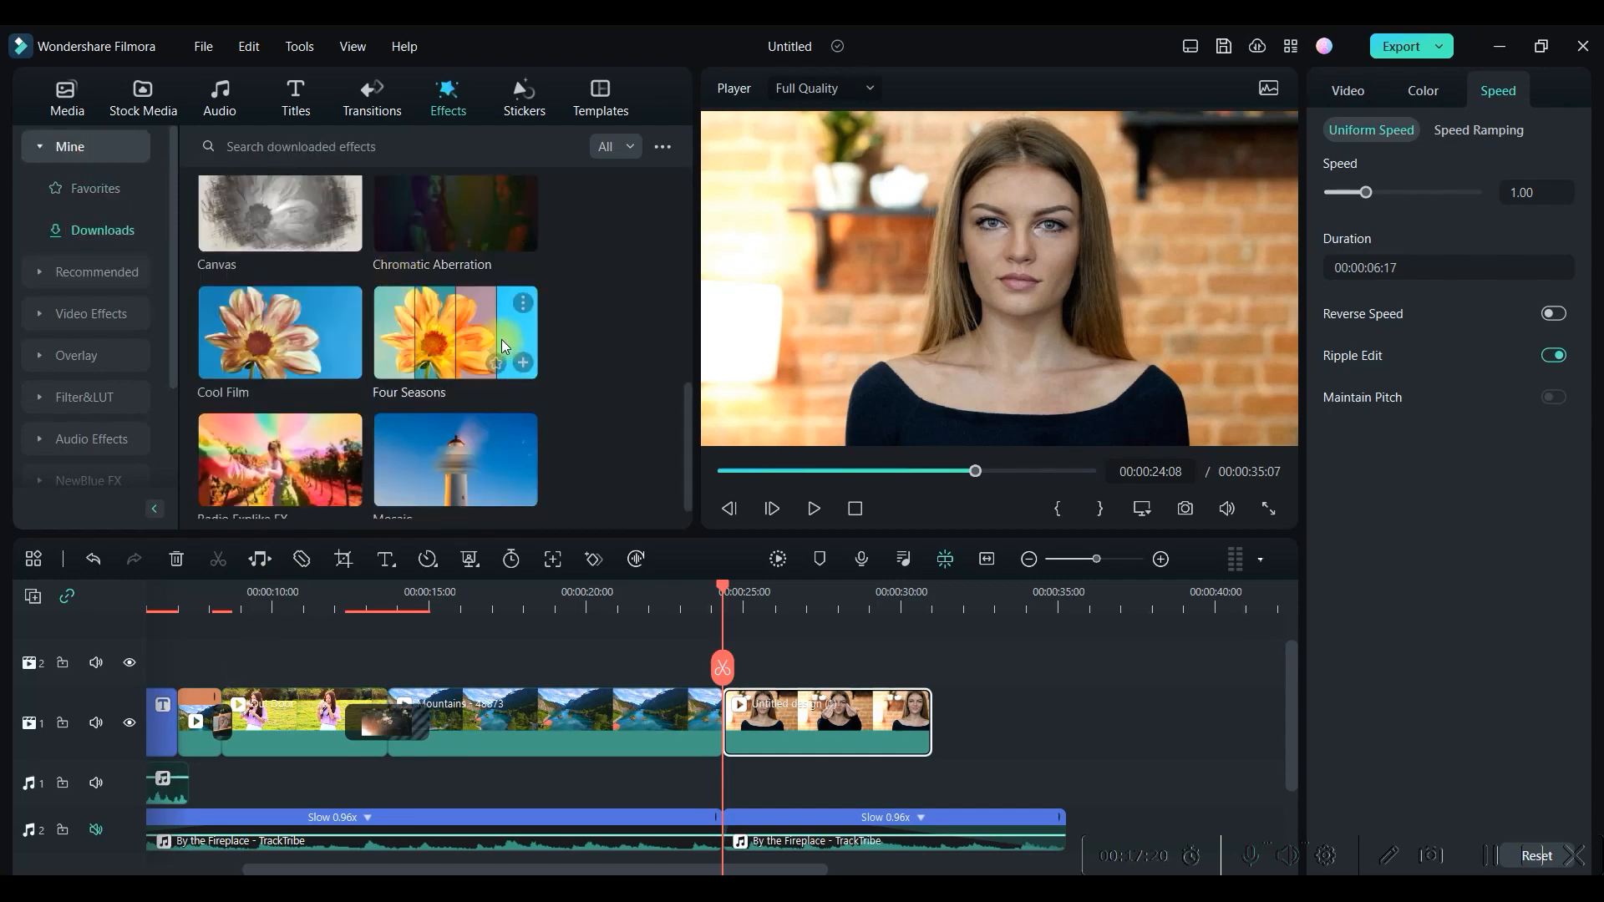
{"action": "scroll", "coordinate": [501, 344], "scroll_direction": "up", "scroll_amount": 5}
{"action": "scroll", "coordinate": [312, 254], "scroll_direction": "down", "scroll_amount": 4}
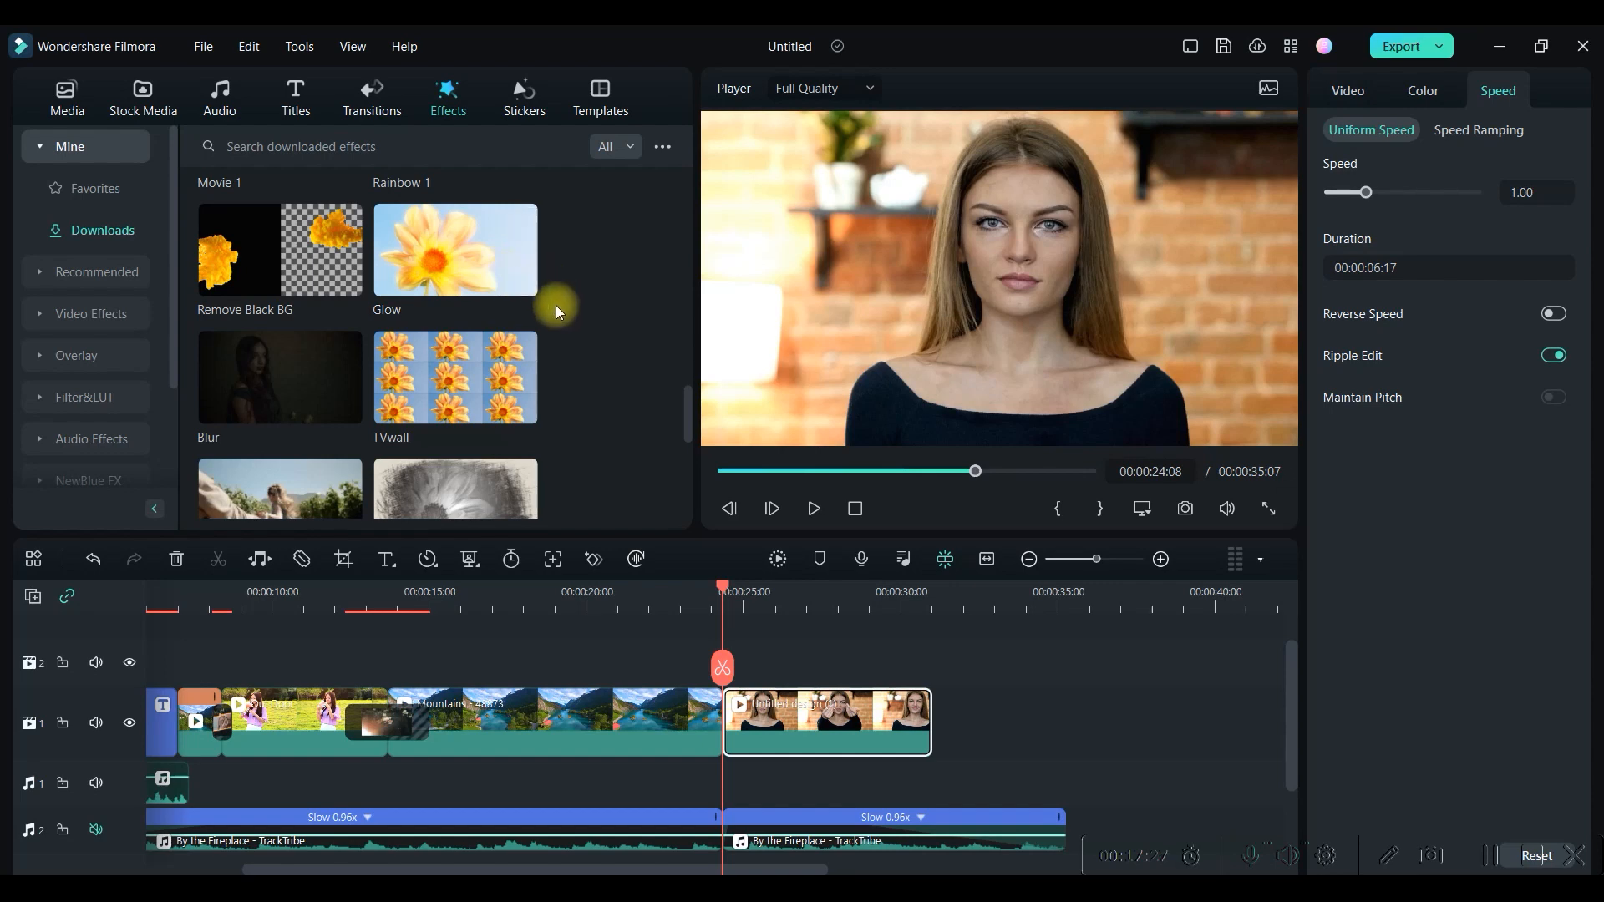
Add the Glow effect on the track above the Untitled design (1) clip at 00:00:24:08 and preview it.
{"action": "left_click", "coordinate": [520, 279]}
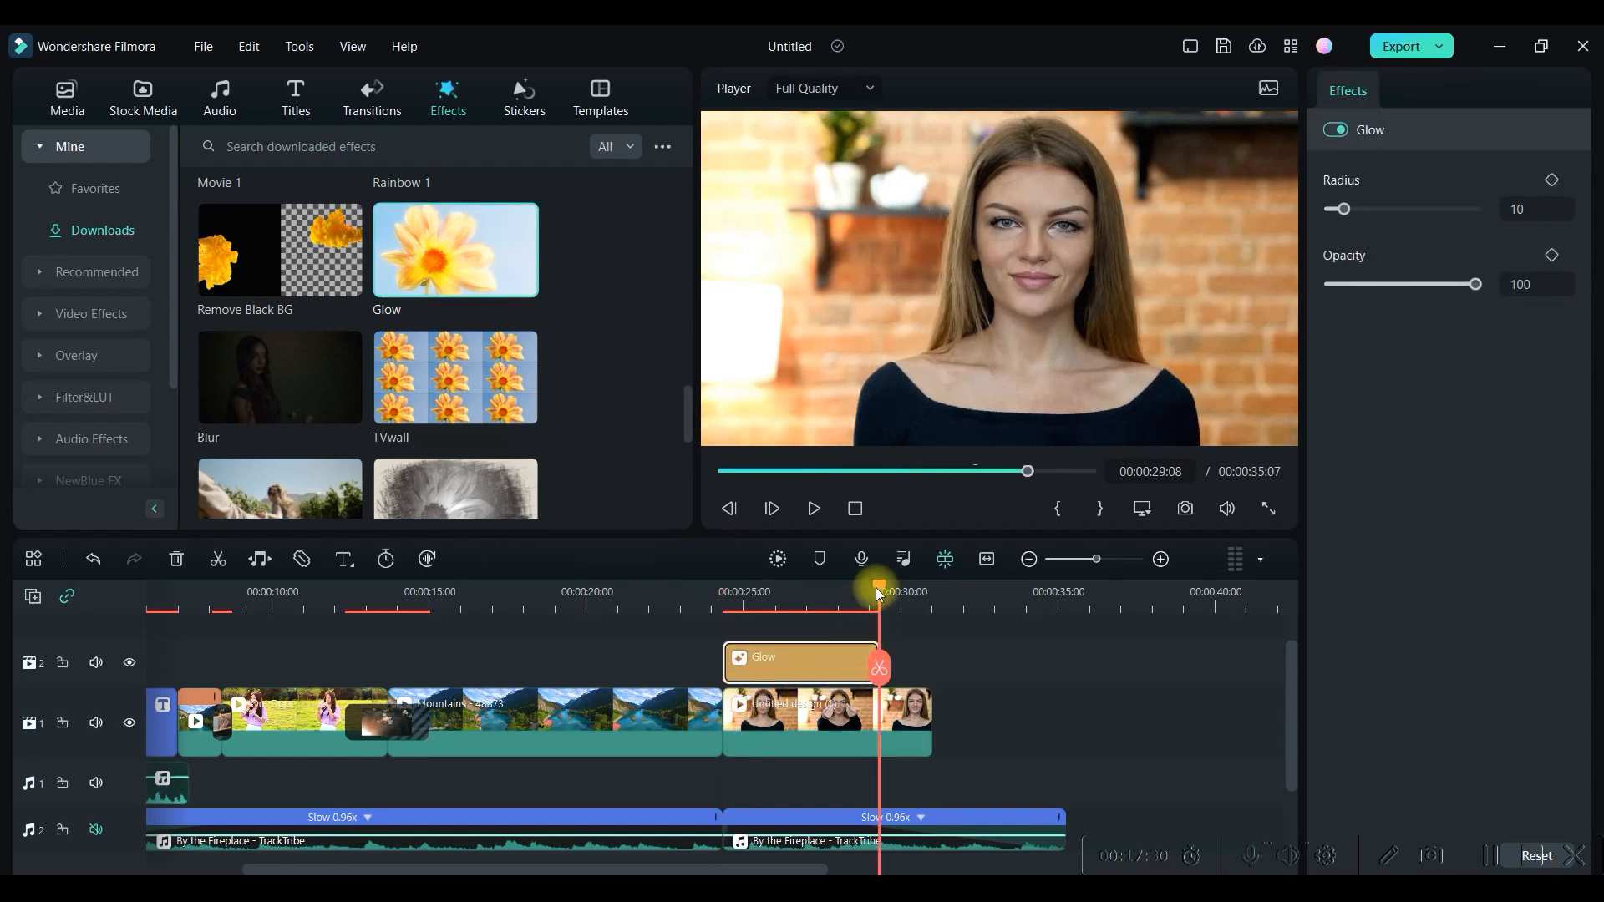
{"action": "left_click_drag", "start_coordinate": [879, 589], "coordinate": [713, 620]}
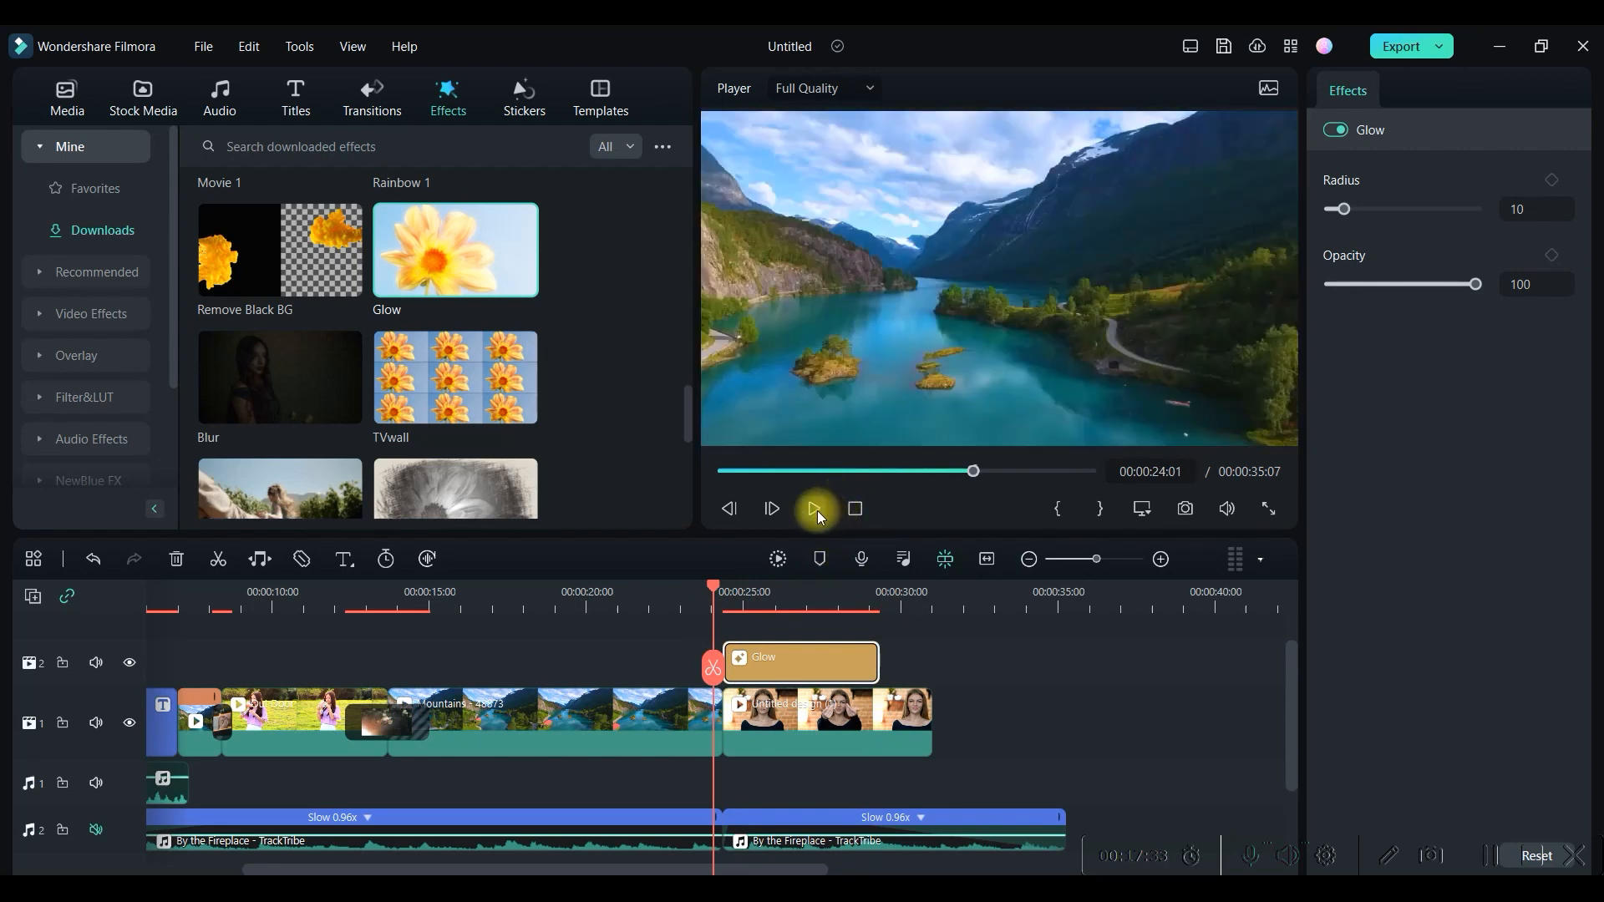
{"action": "left_click", "coordinate": [819, 508]}
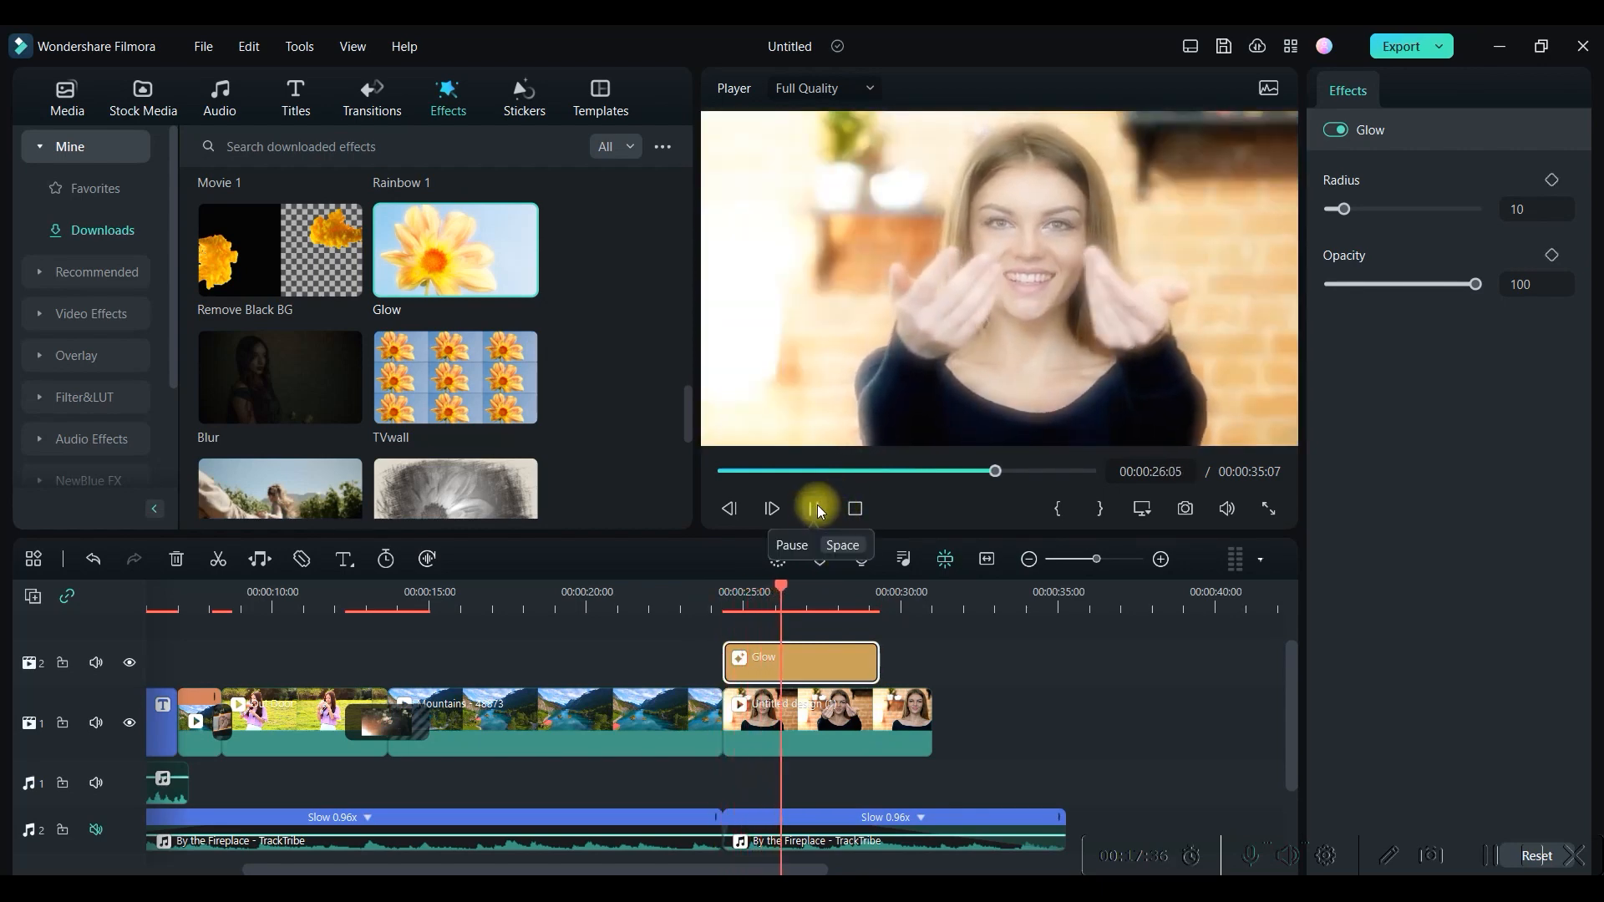
{"action": "left_click", "coordinate": [816, 508]}
{"action": "left_click", "coordinate": [808, 673]}
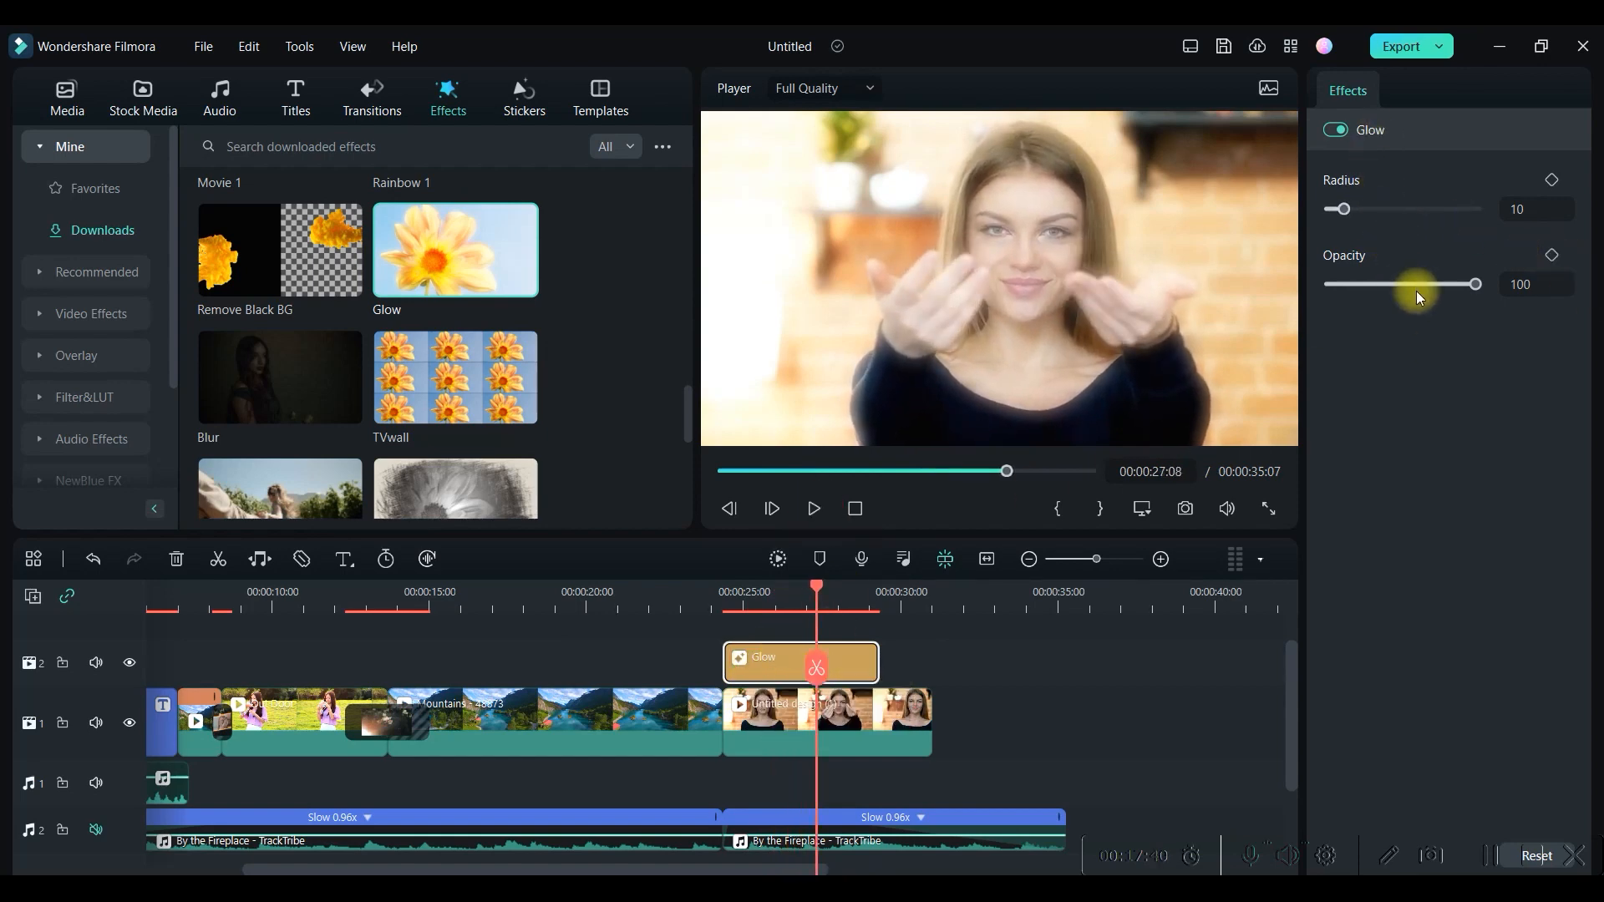
Set the Glow effect's opacity to 63 and radius to 14, and play the clip from its start.
{"action": "left_click_drag", "start_coordinate": [1475, 286], "coordinate": [1421, 293]}
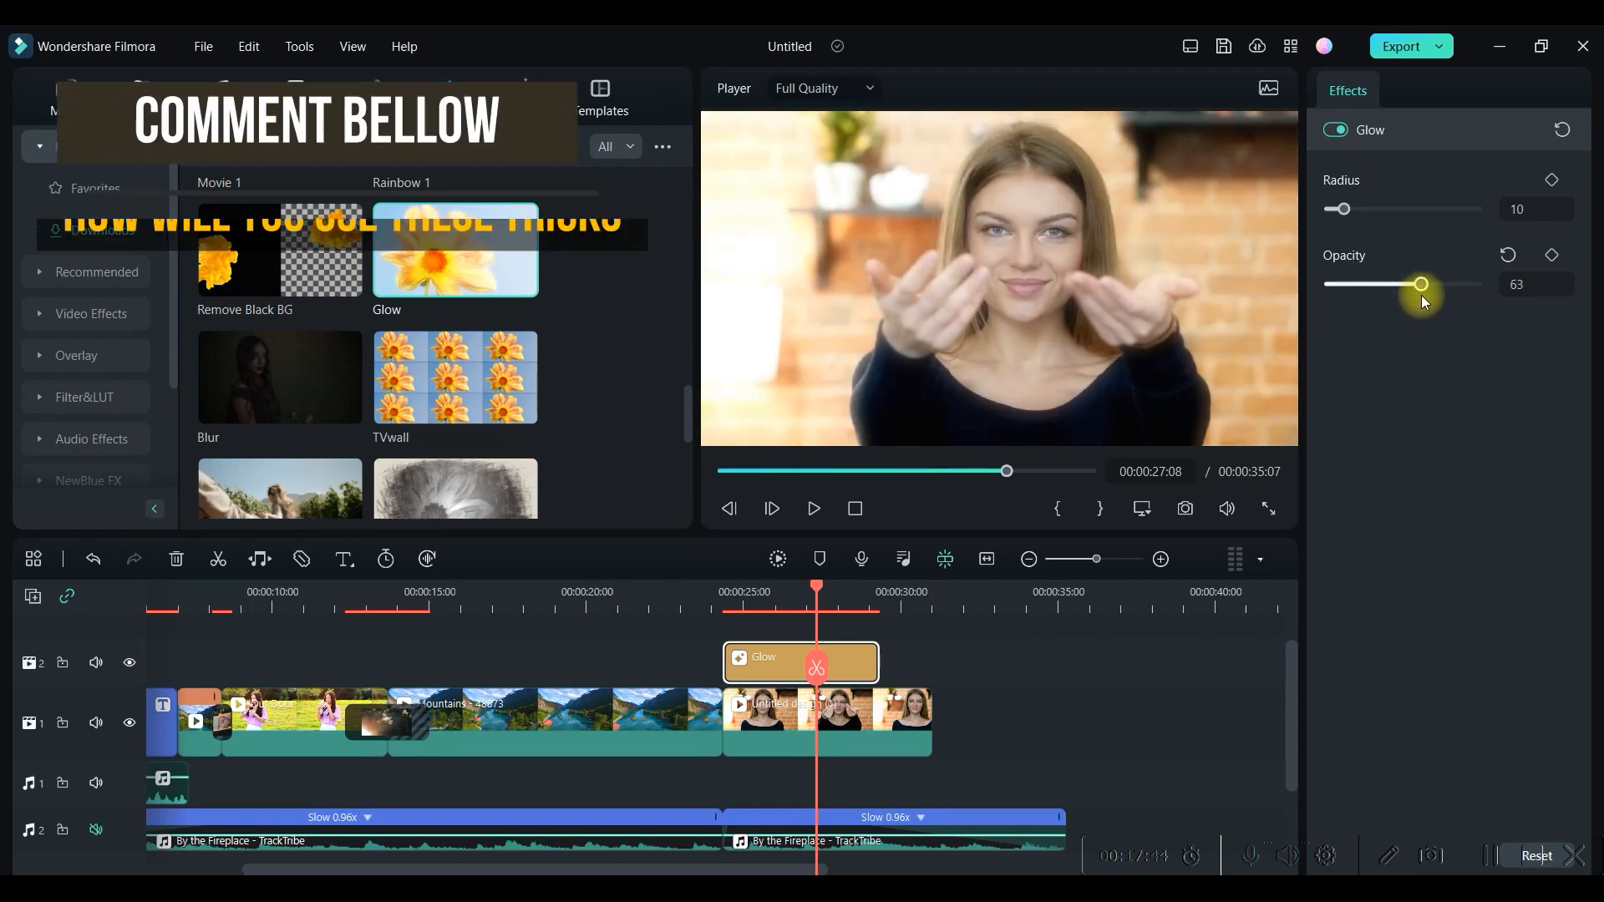
{"action": "left_click", "coordinate": [781, 675]}
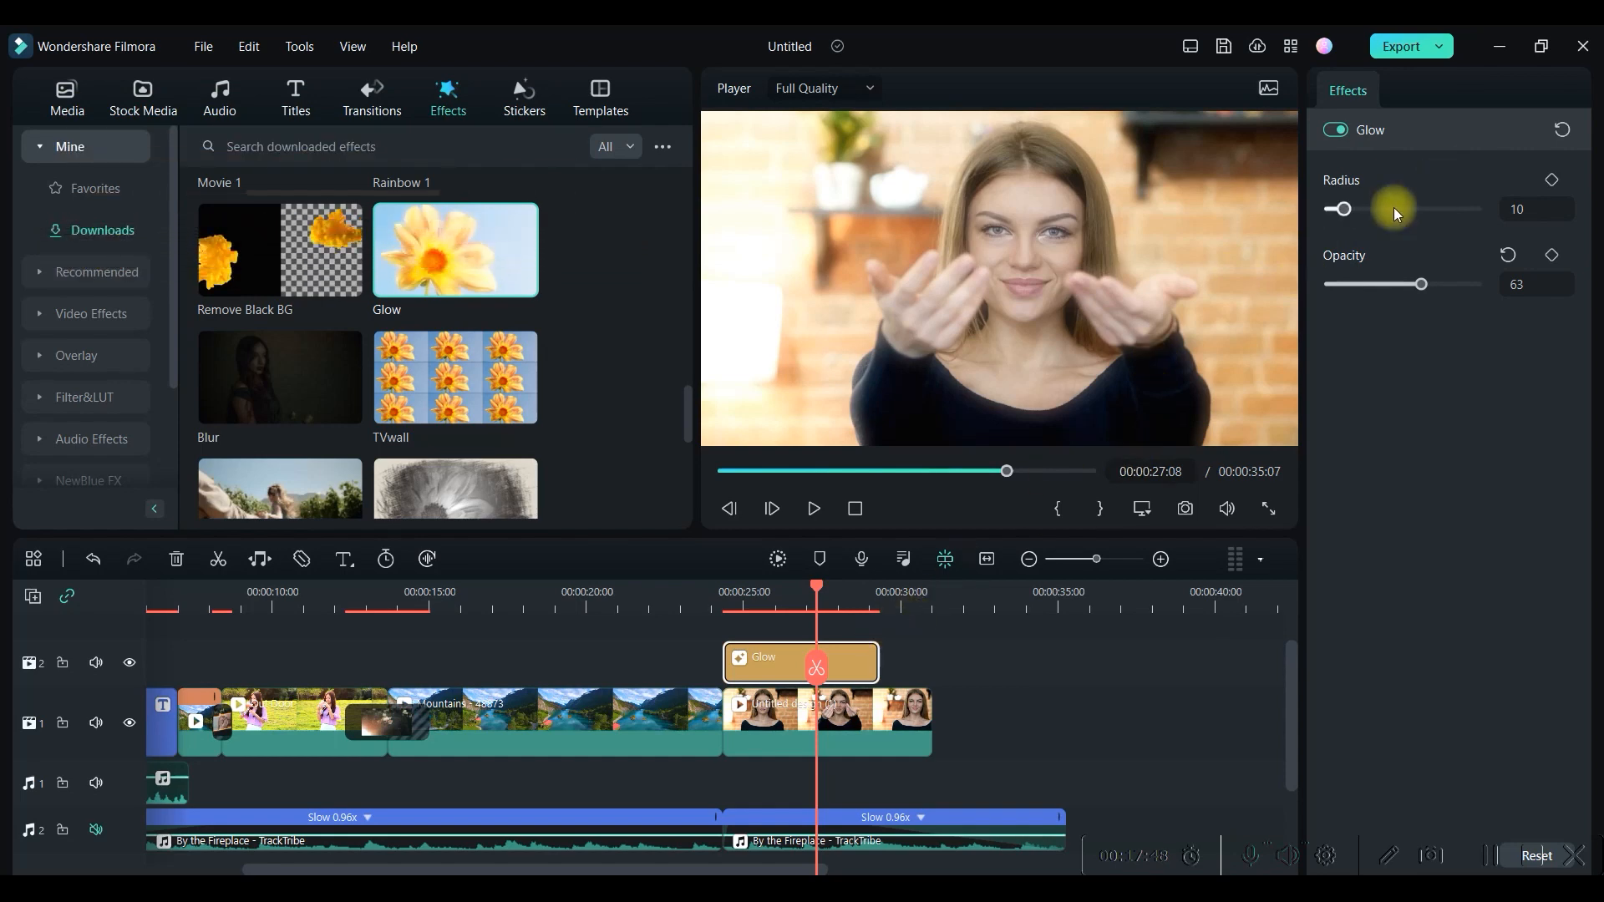
{"action": "left_click_drag", "start_coordinate": [1346, 212], "coordinate": [1352, 217]}
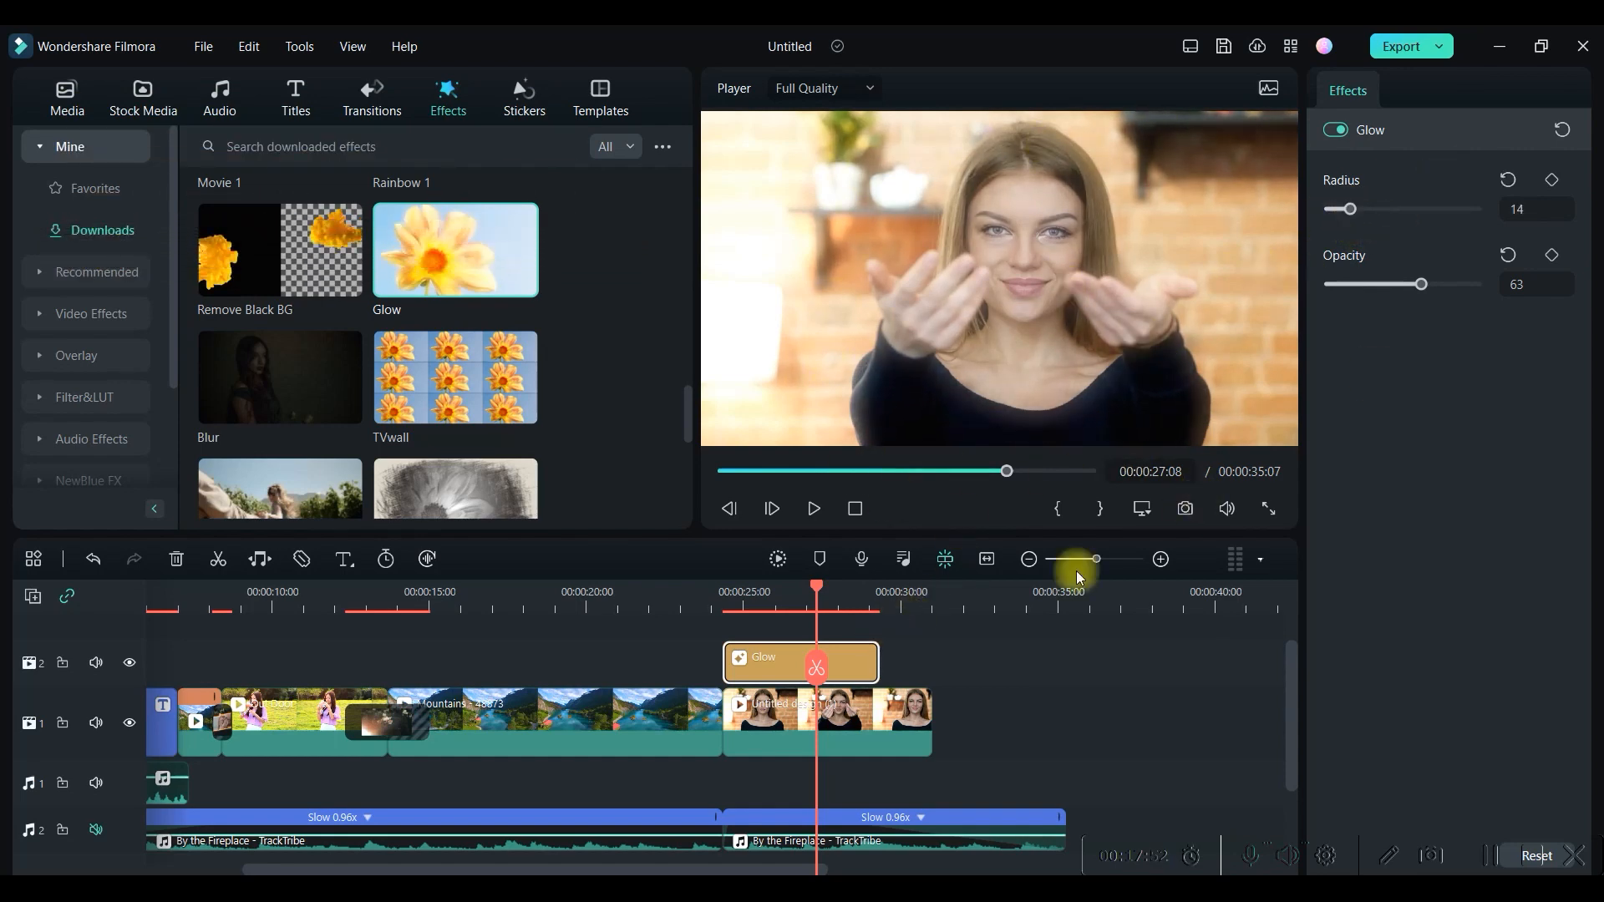
{"action": "left_click_drag", "start_coordinate": [817, 588], "coordinate": [725, 614]}
{"action": "left_click", "coordinate": [814, 508]}
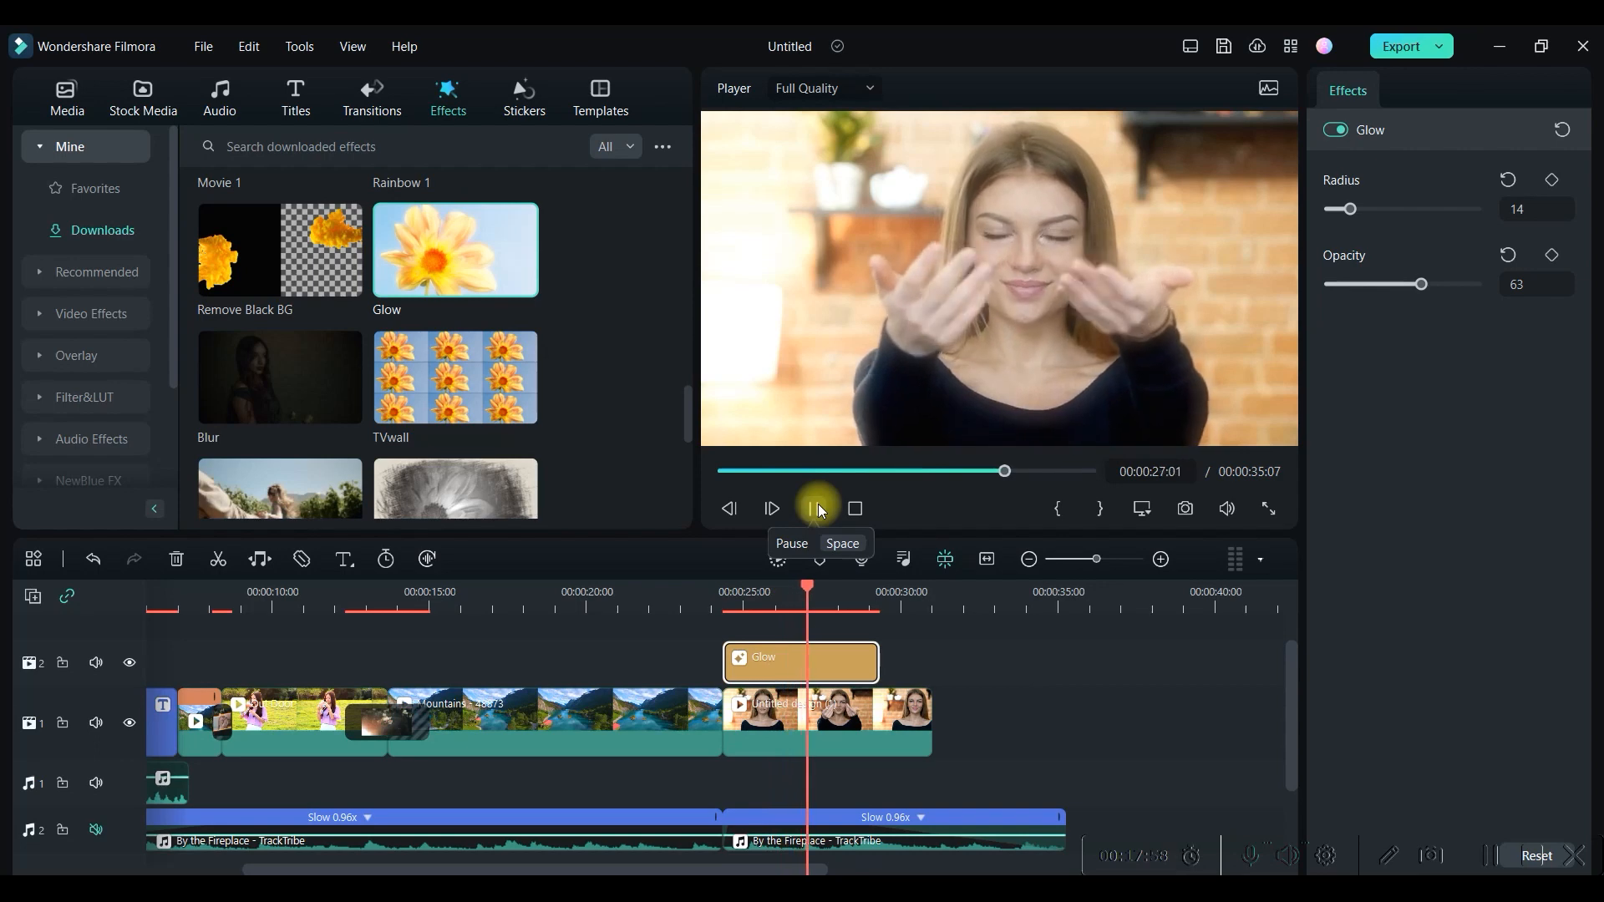
{"action": "left_click", "coordinate": [818, 507]}
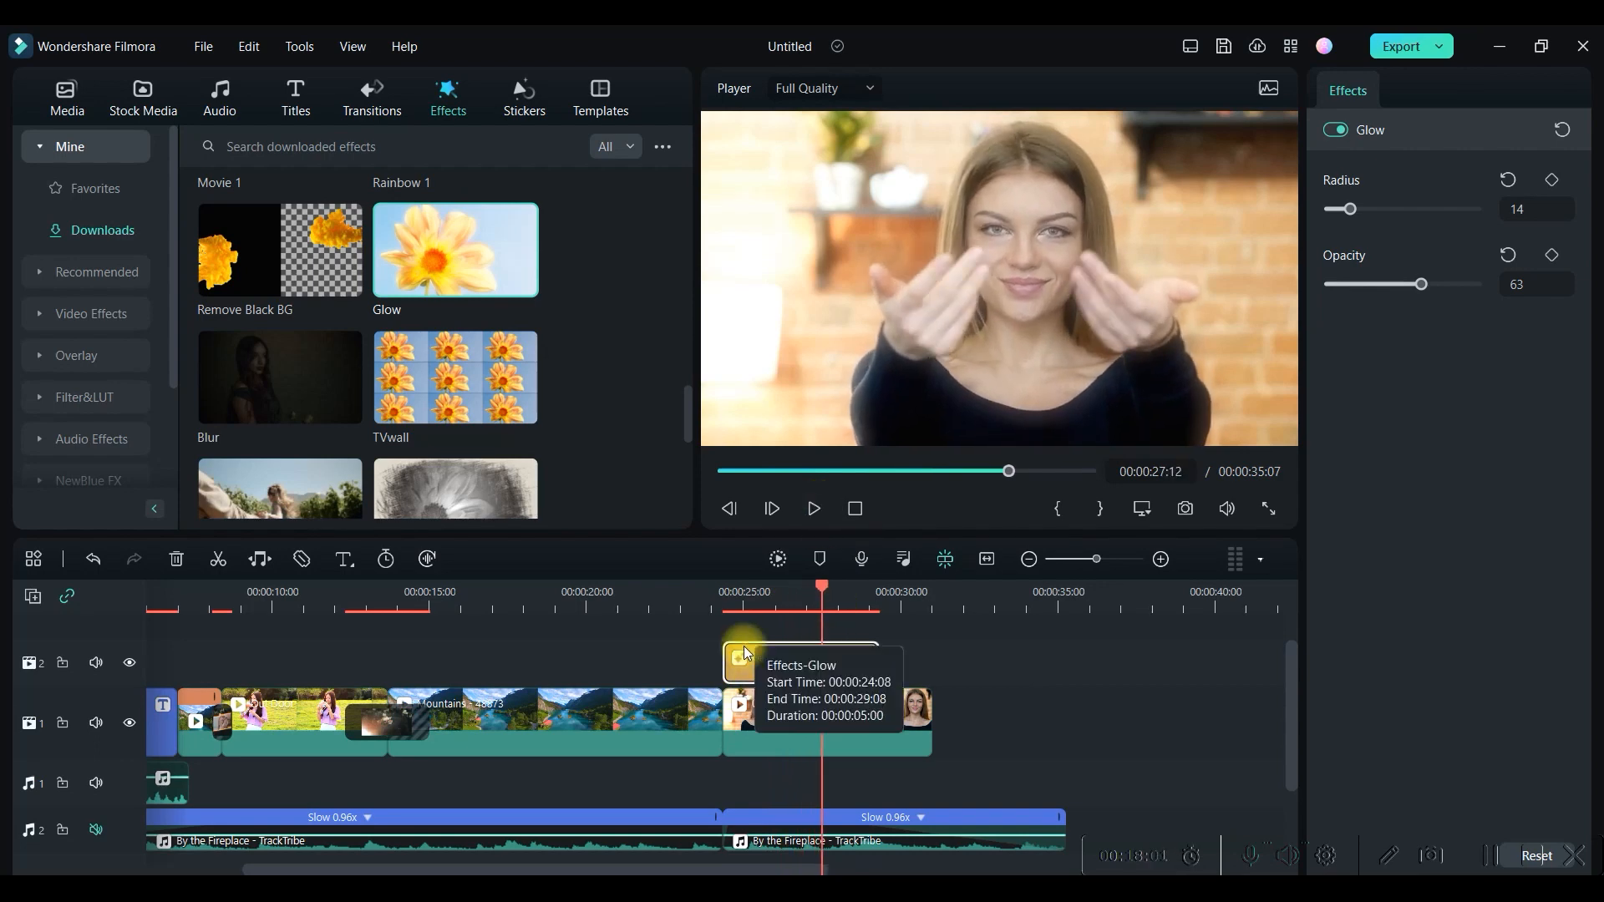
Delete the Glow effect from the upper track, apply Glow directly to the Untitled design (1) clip and preview it.
{"action": "key", "text": "Delete"}
{"action": "left_click_drag", "start_coordinate": [471, 253], "coordinate": [769, 734]}
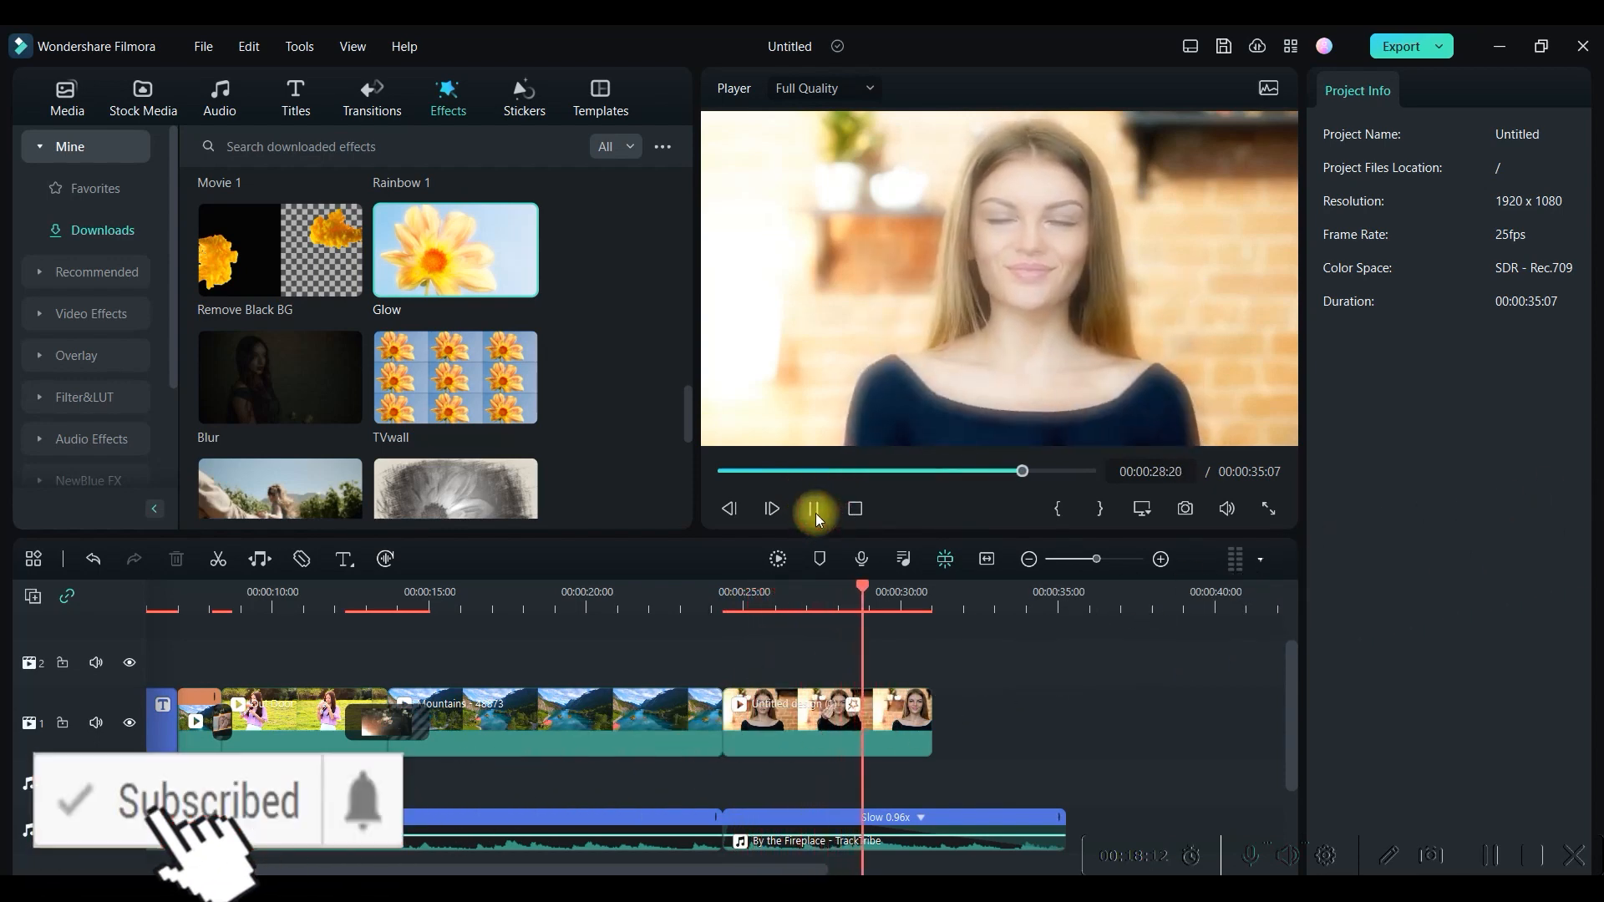
{"action": "left_click", "coordinate": [815, 511]}
Find the Canvas effect among the downloaded effects and apply it to the Mountains clip.
{"action": "scroll", "coordinate": [601, 493], "scroll_direction": "down", "scroll_amount": 5}
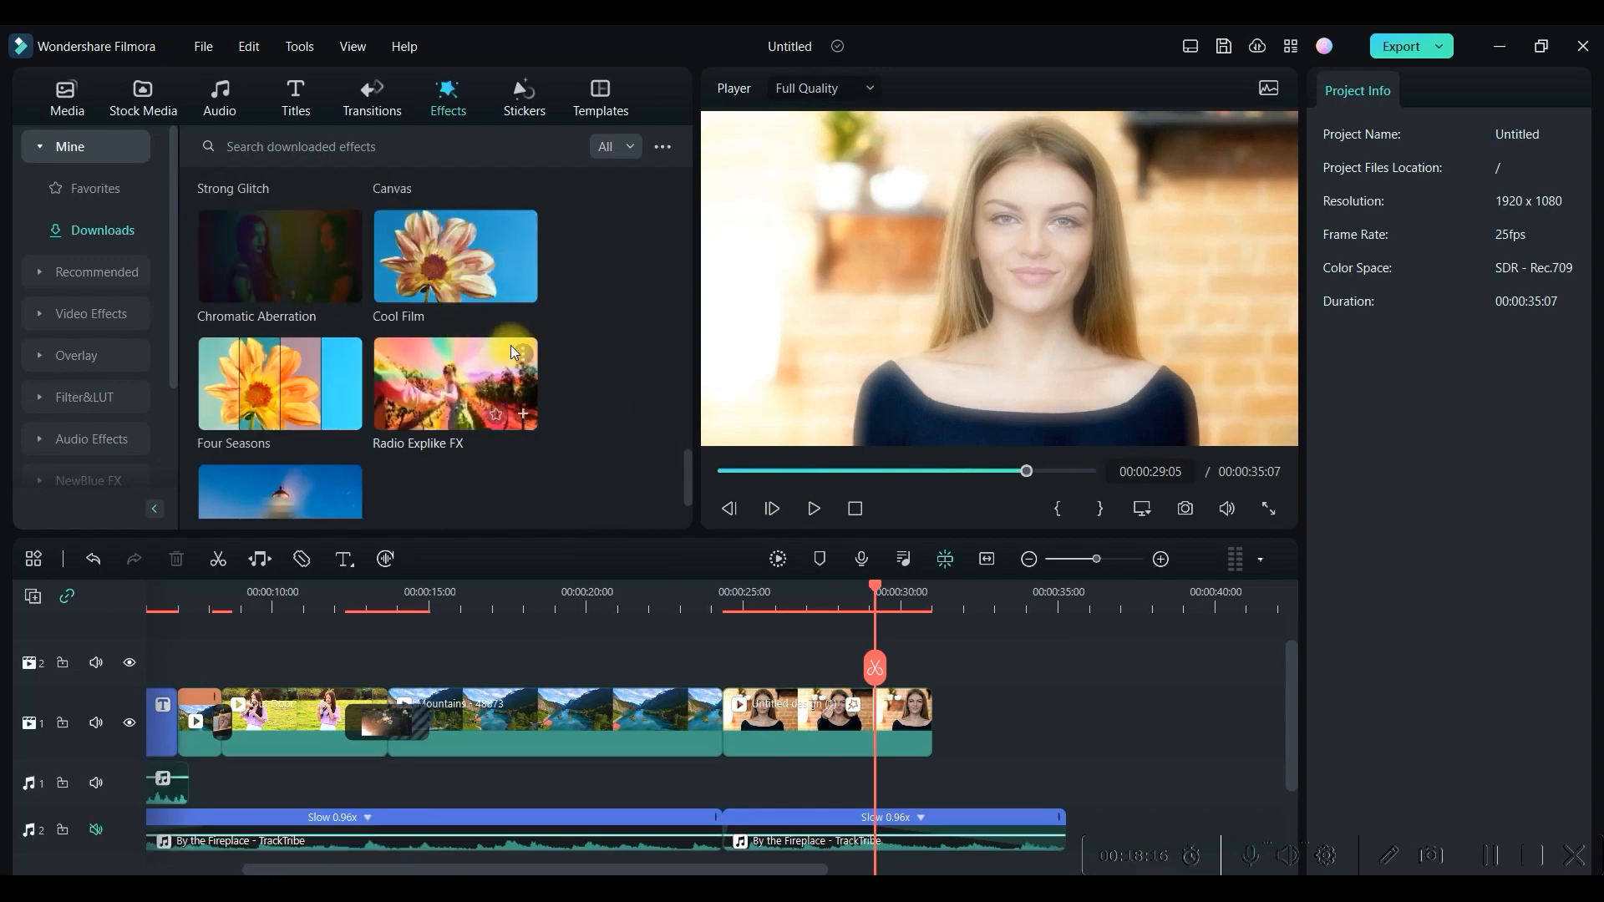
{"action": "scroll", "coordinate": [509, 344], "scroll_direction": "up", "scroll_amount": 3}
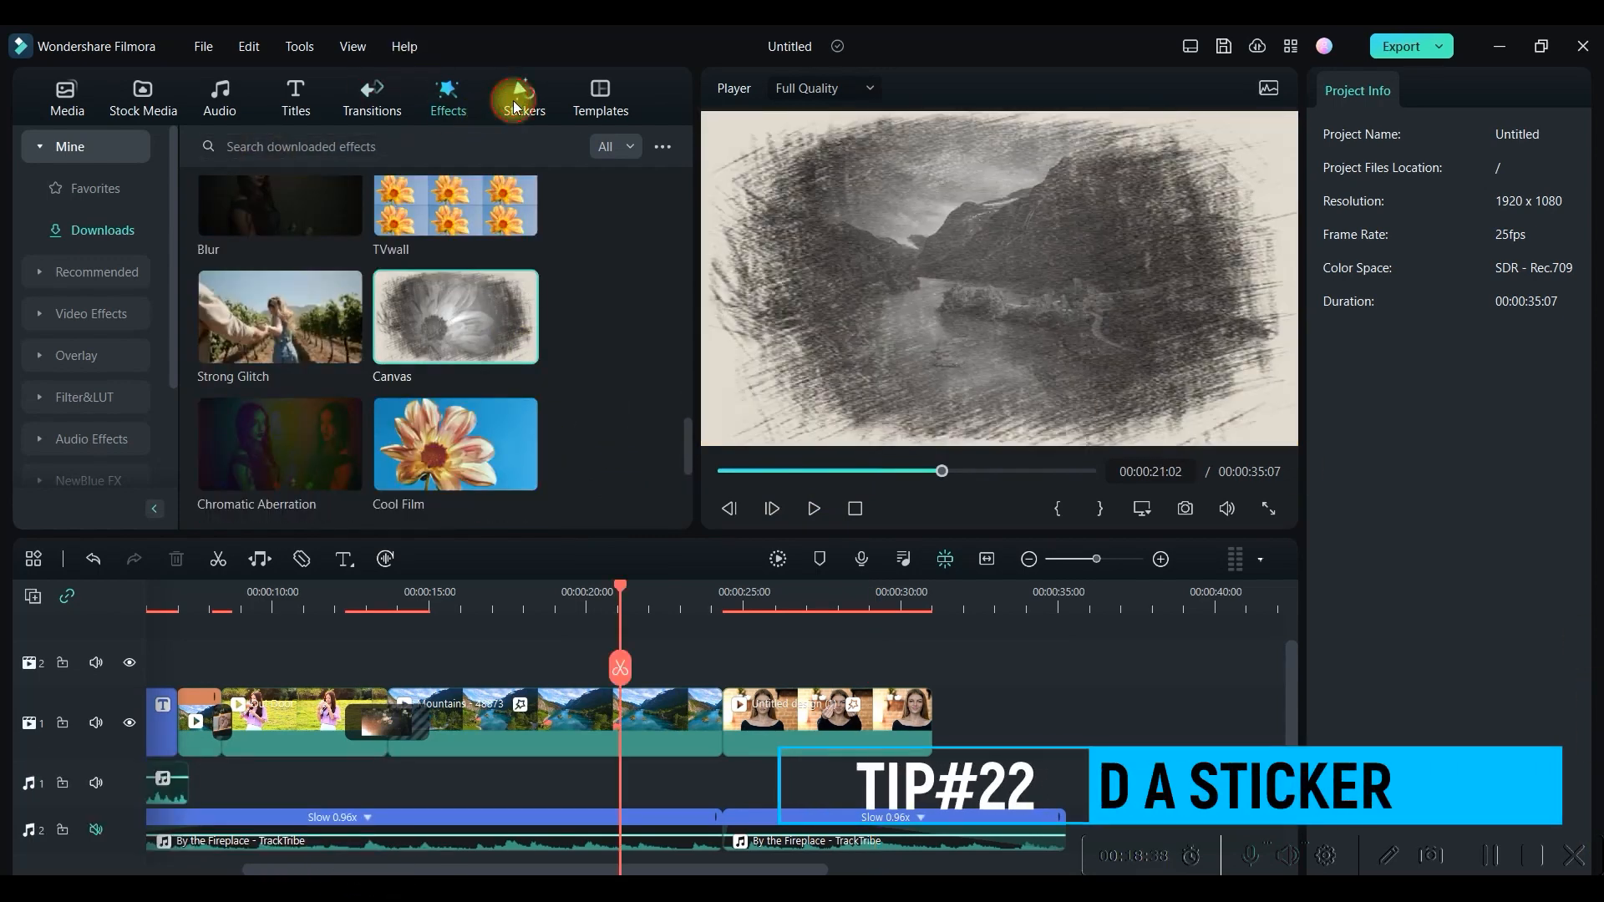
Add the downloaded 3D Love Pack Element 02 sticker on the track above the girl-with-camera clip, starting at 00:00:08:10.
{"action": "left_click", "coordinate": [525, 99]}
{"action": "left_click", "coordinate": [625, 144]}
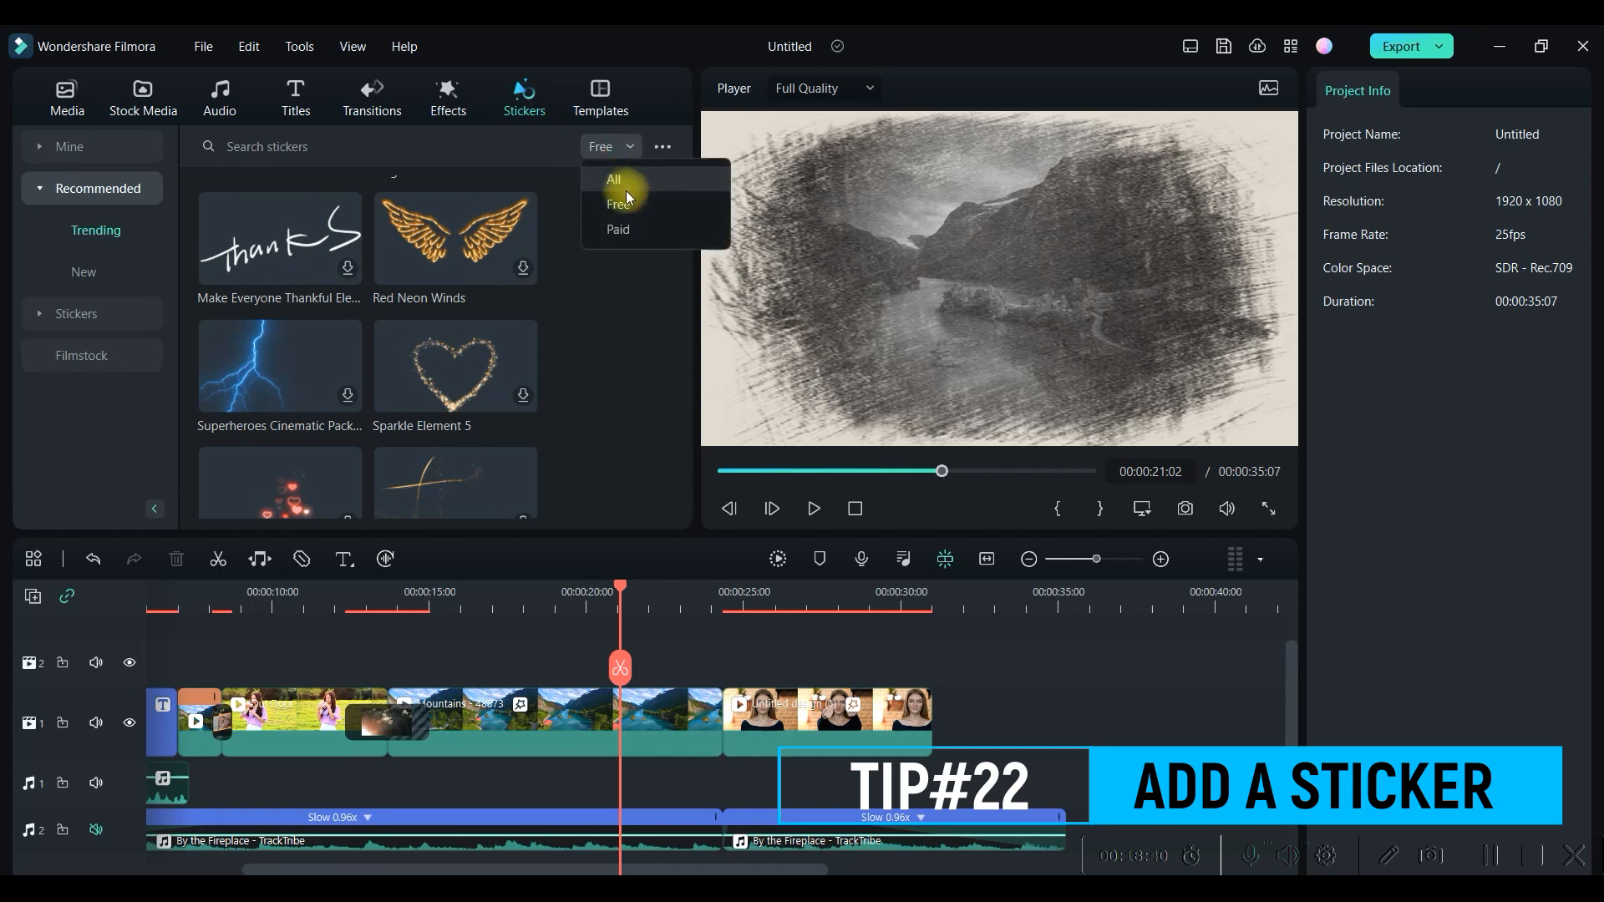
{"action": "left_click", "coordinate": [620, 207]}
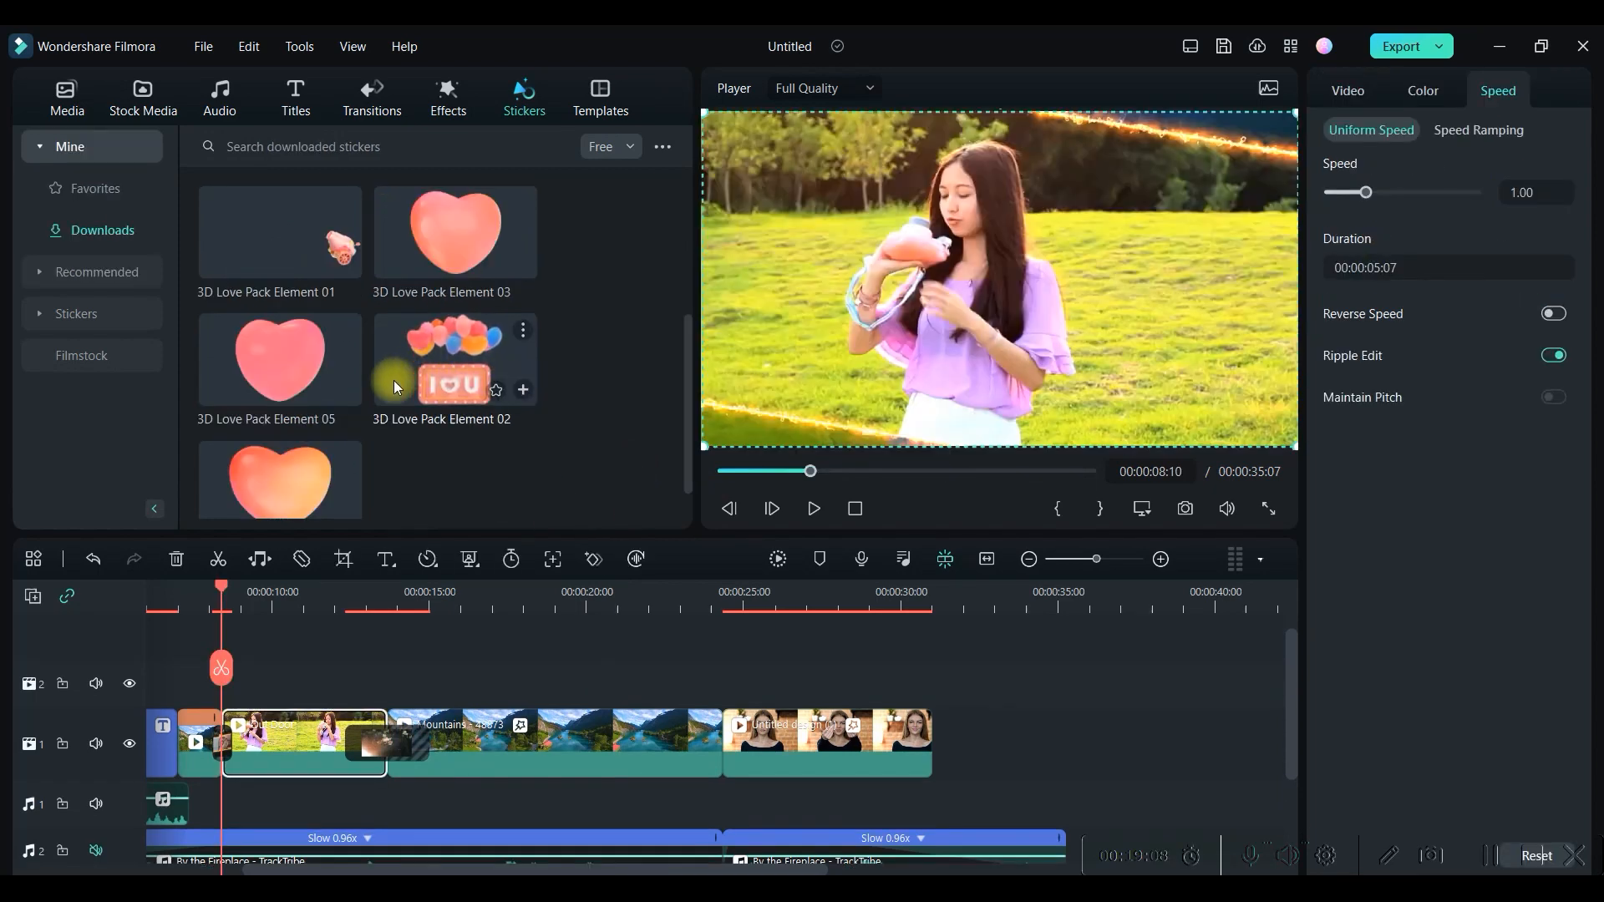
{"action": "left_click_drag", "start_coordinate": [459, 378], "coordinate": [239, 680]}
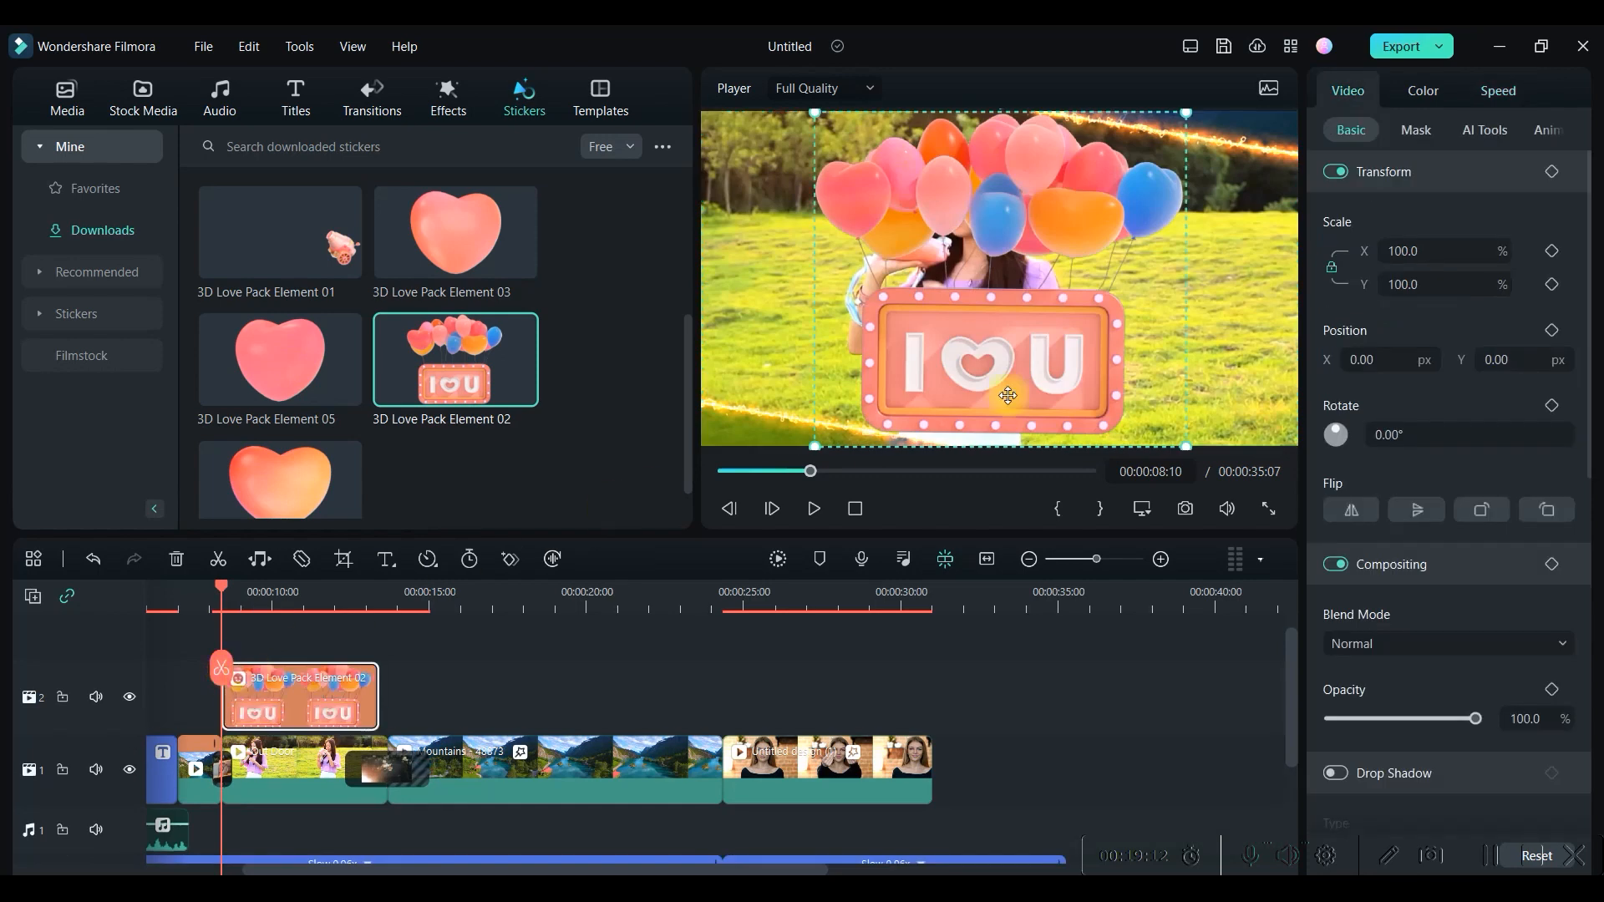
Scale the sticker to 42.4% at position X 649.02, Y -270.67, and shorten it on the timeline to start at 00:00:09:09.
{"action": "left_click_drag", "start_coordinate": [1187, 113], "coordinate": [972, 305]}
{"action": "left_click_drag", "start_coordinate": [880, 346], "coordinate": [1229, 375]}
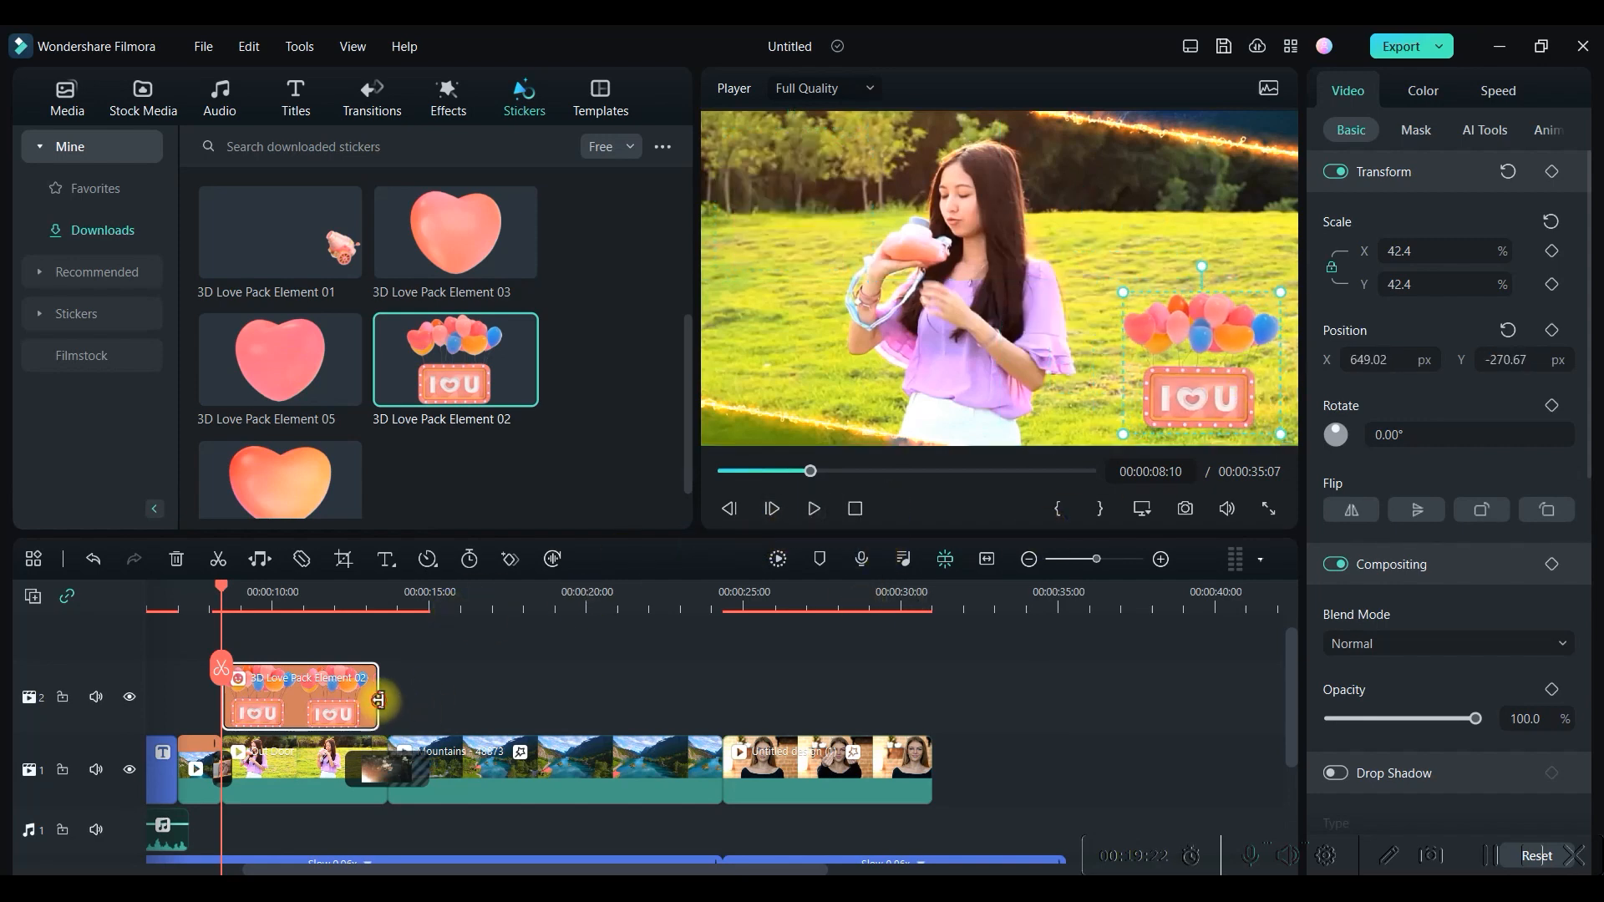
{"action": "left_click_drag", "start_coordinate": [377, 700], "coordinate": [320, 715]}
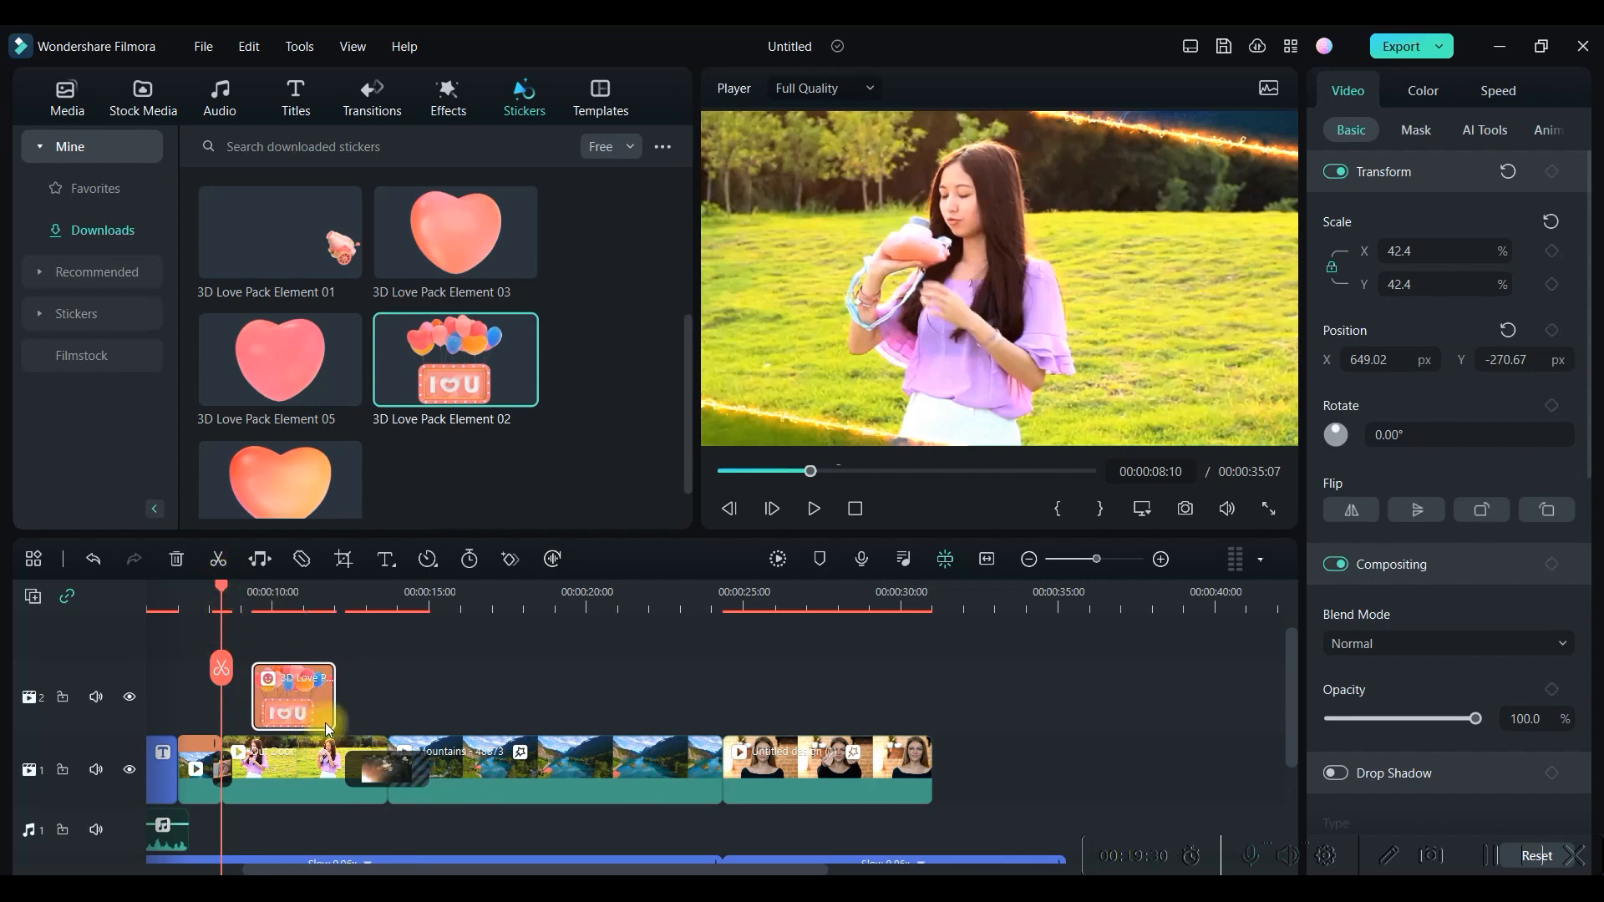
Adjust the sticker's red HSL values to hue 3.6, saturation -23.7 and luminance 10.8.
{"action": "double_click", "coordinate": [287, 694]}
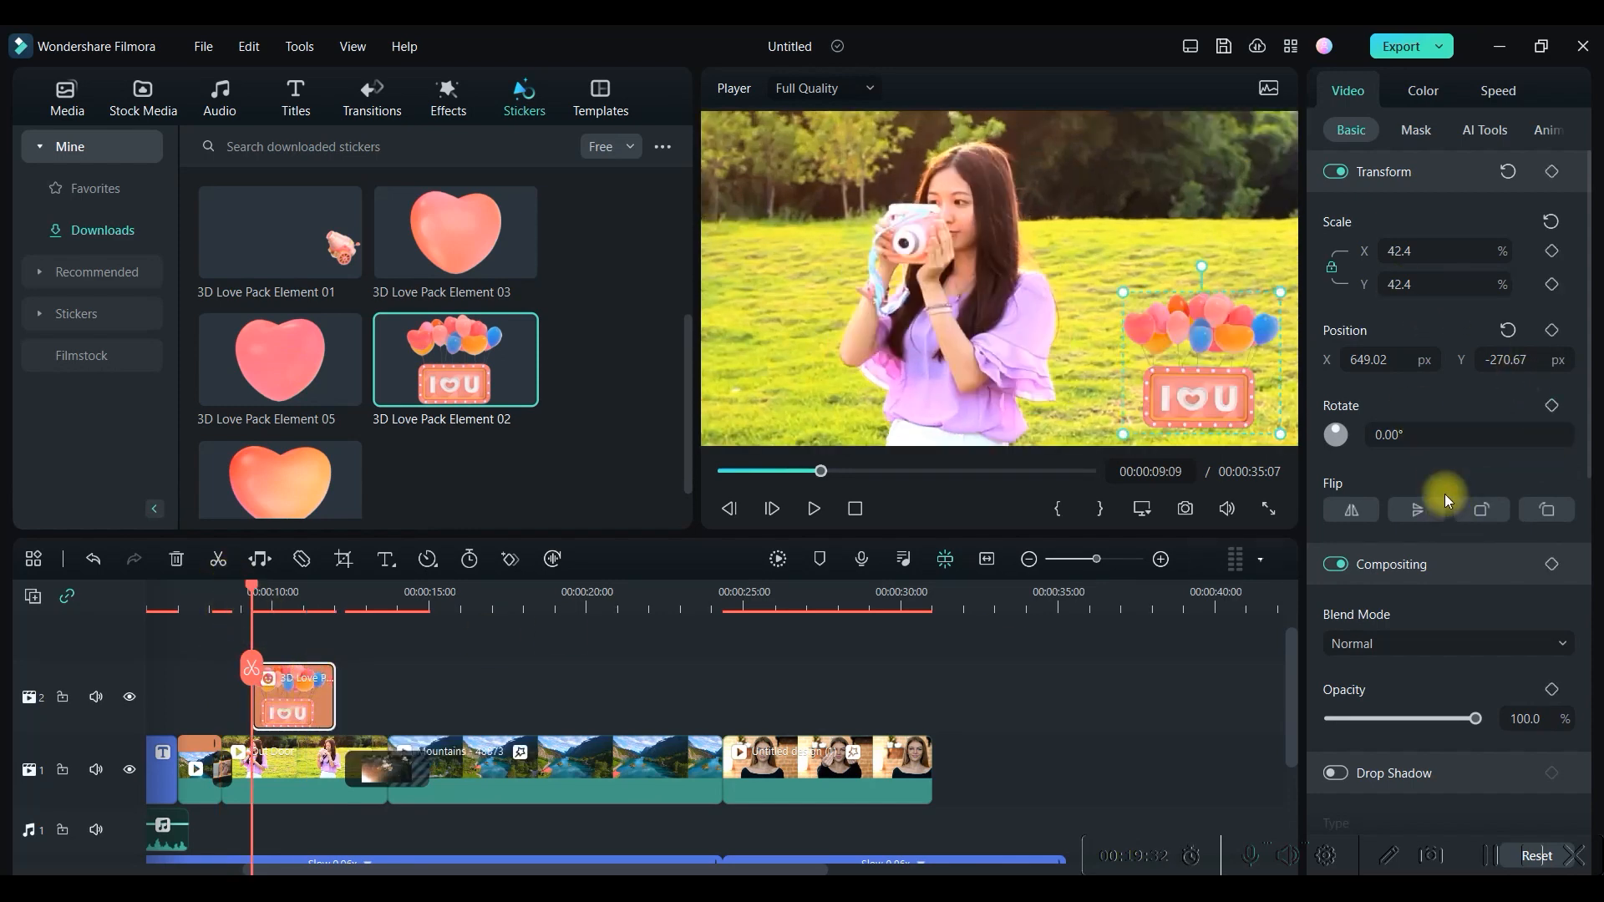
{"action": "left_click", "coordinate": [1423, 87]}
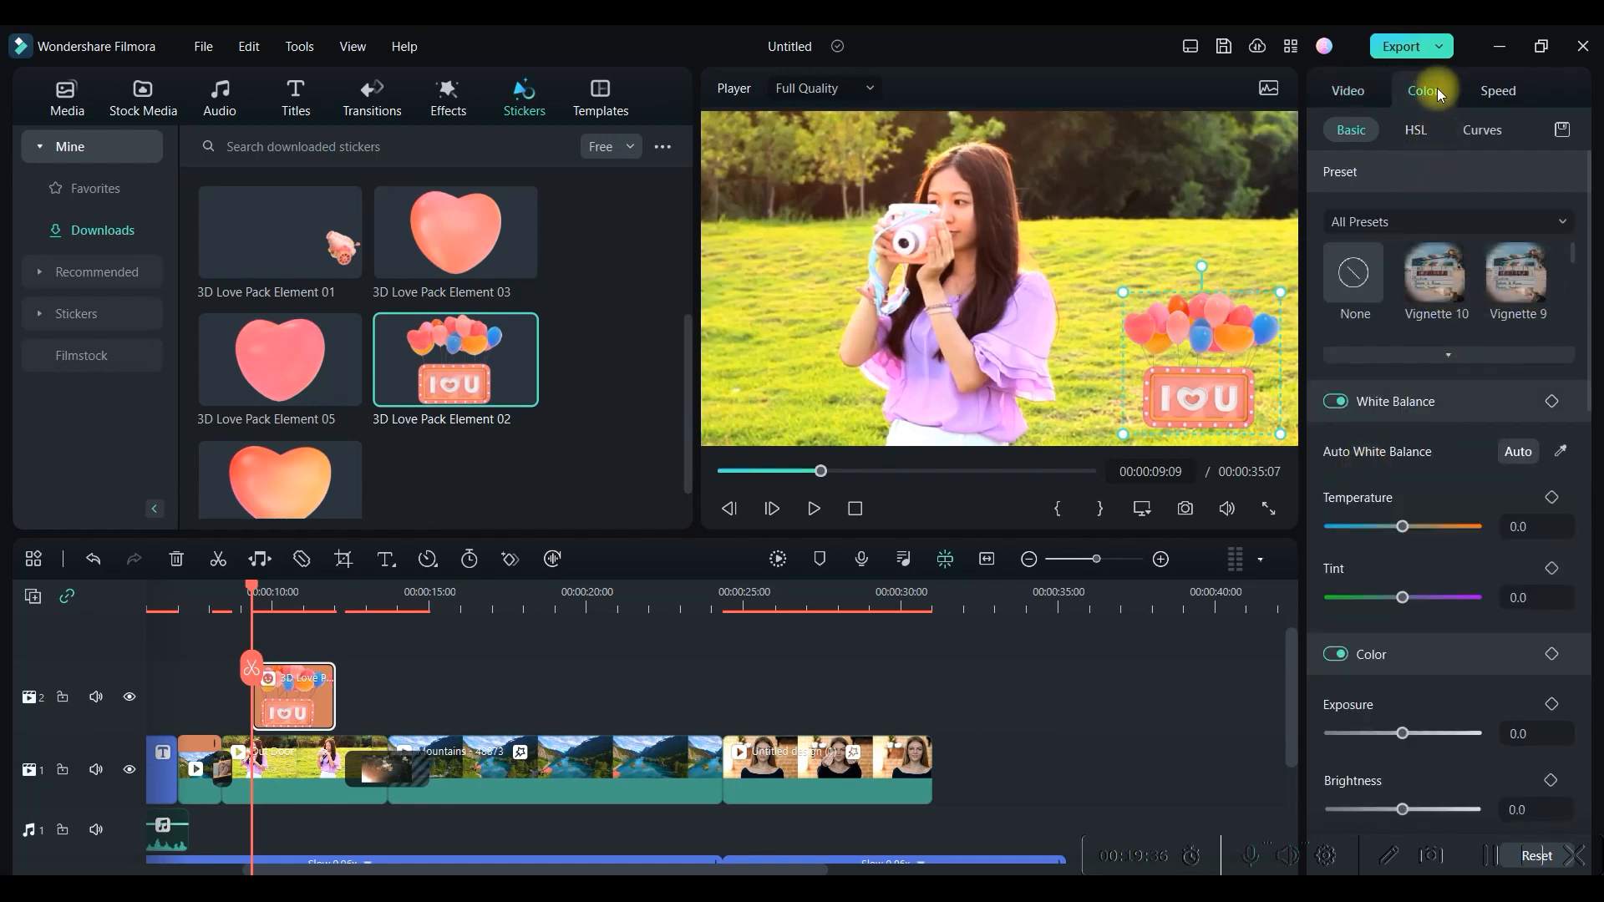
{"action": "left_click", "coordinate": [1418, 131]}
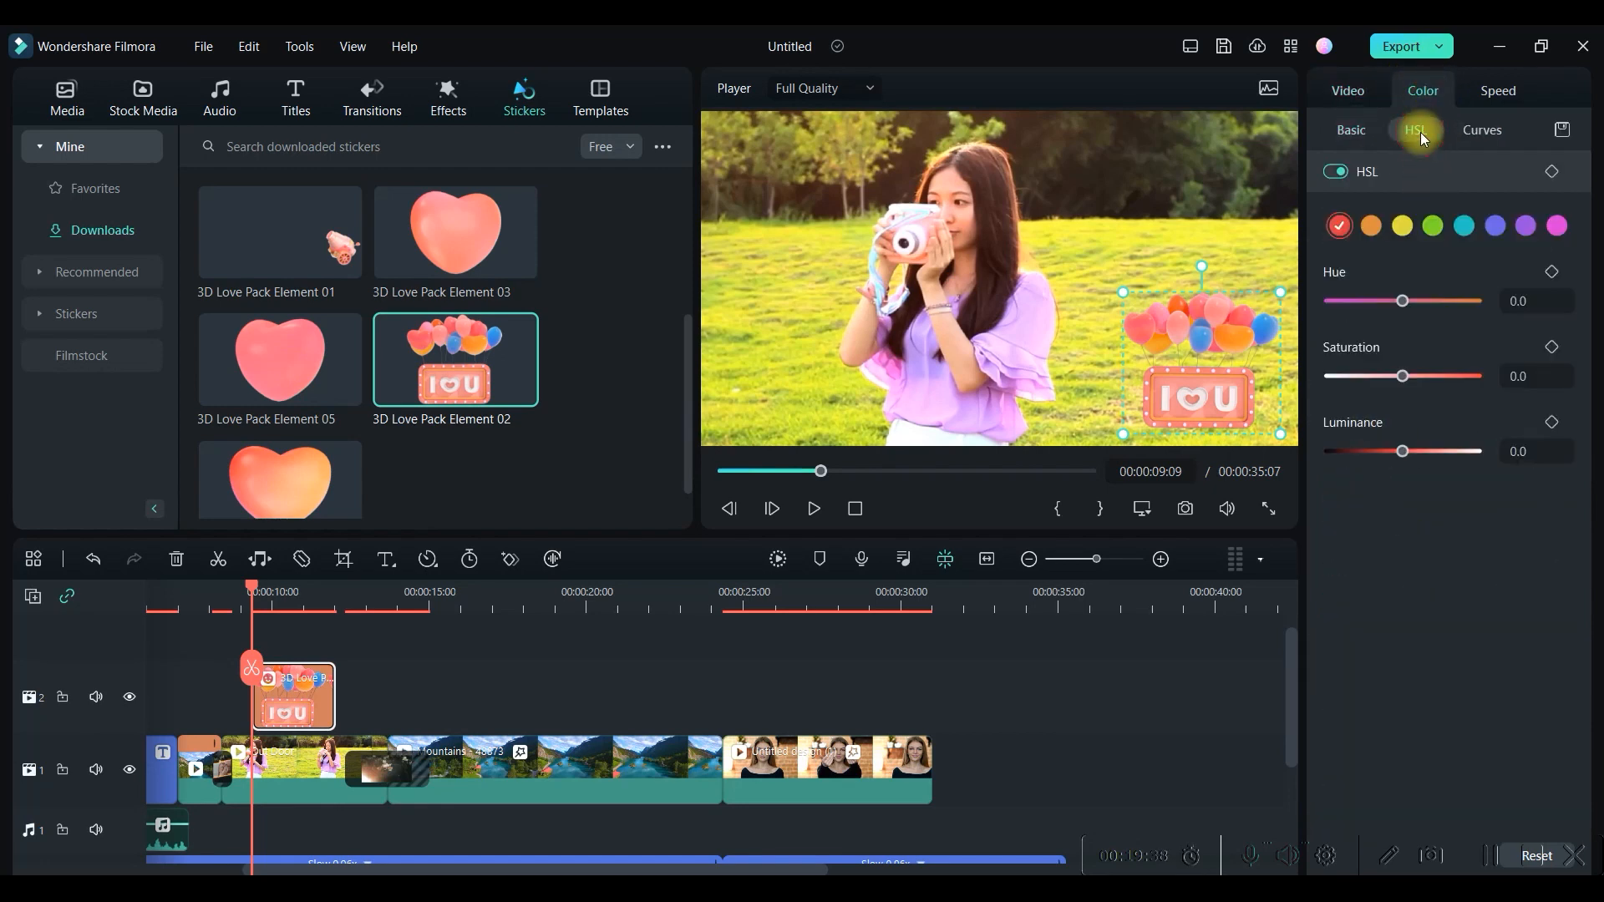
{"action": "left_click_drag", "start_coordinate": [1406, 297], "coordinate": [1408, 299]}
{"action": "left_click_drag", "start_coordinate": [1401, 381], "coordinate": [1387, 378]}
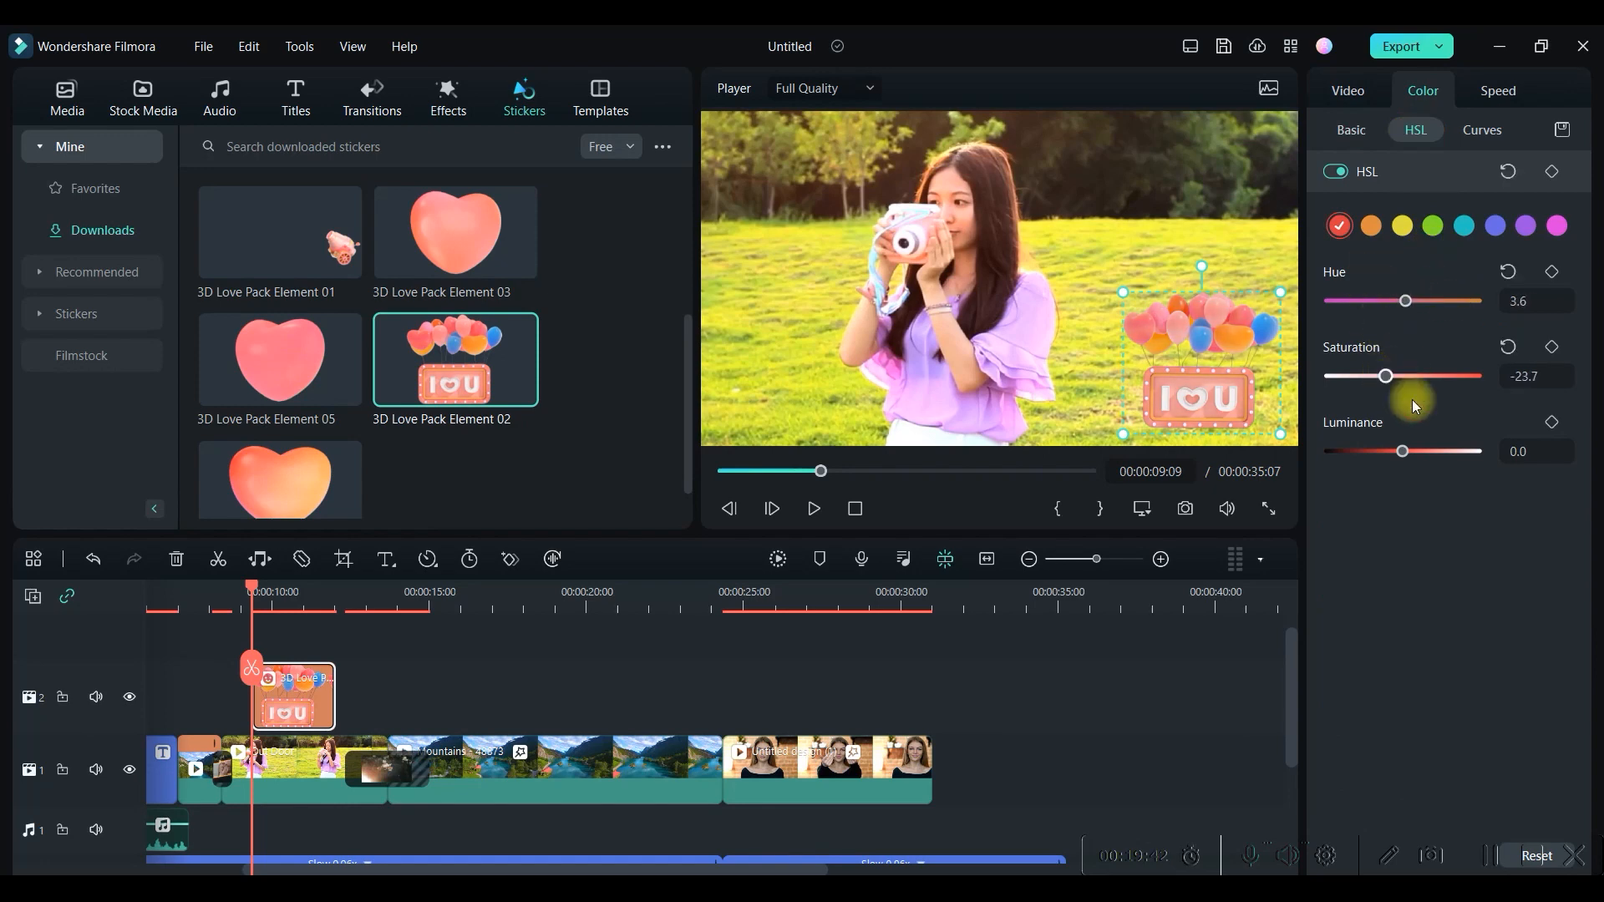
{"action": "left_click_drag", "start_coordinate": [1409, 453], "coordinate": [1411, 453]}
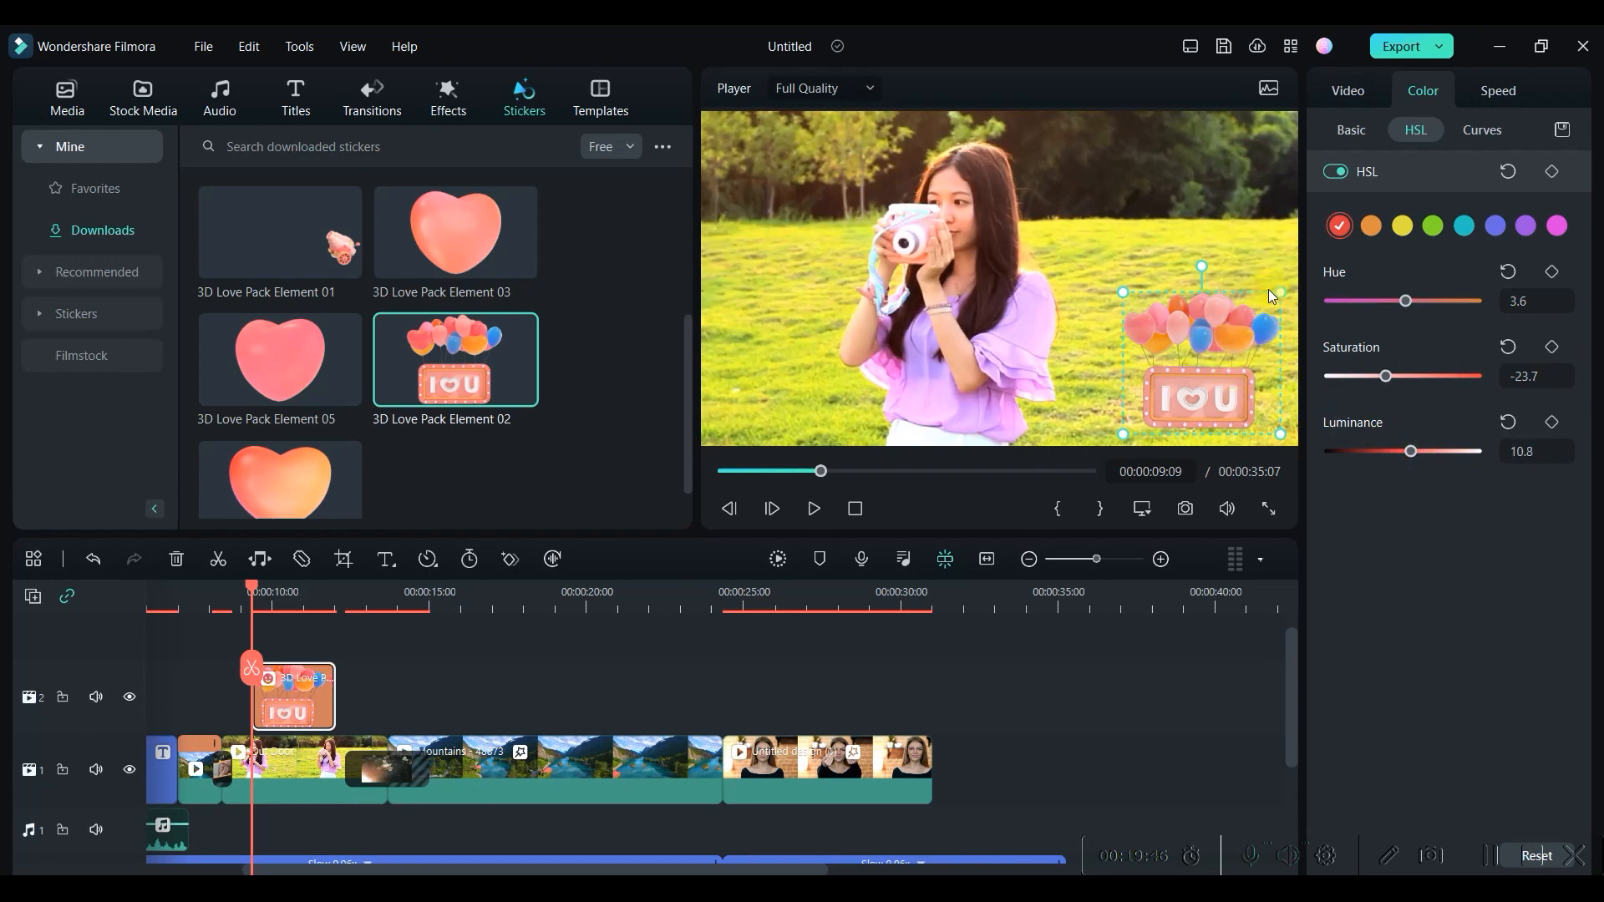
Reselect the sticker in the preview and play the timeline from 00:00:09:09 until the sticker ends.
{"action": "left_click", "coordinate": [993, 337]}
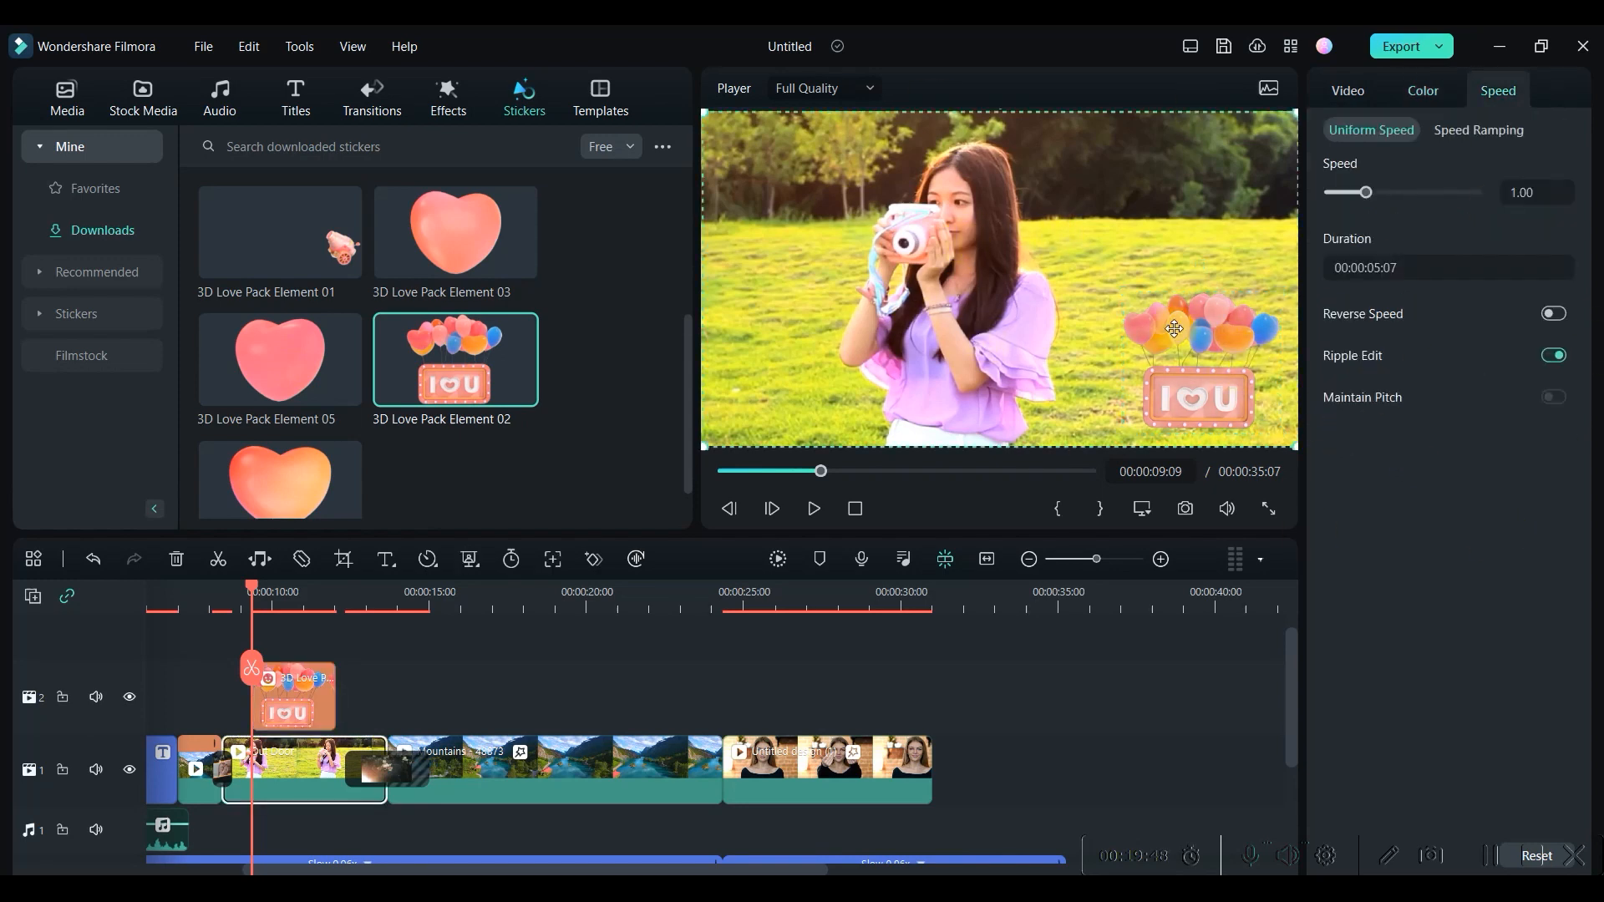
{"action": "left_click", "coordinate": [1204, 371]}
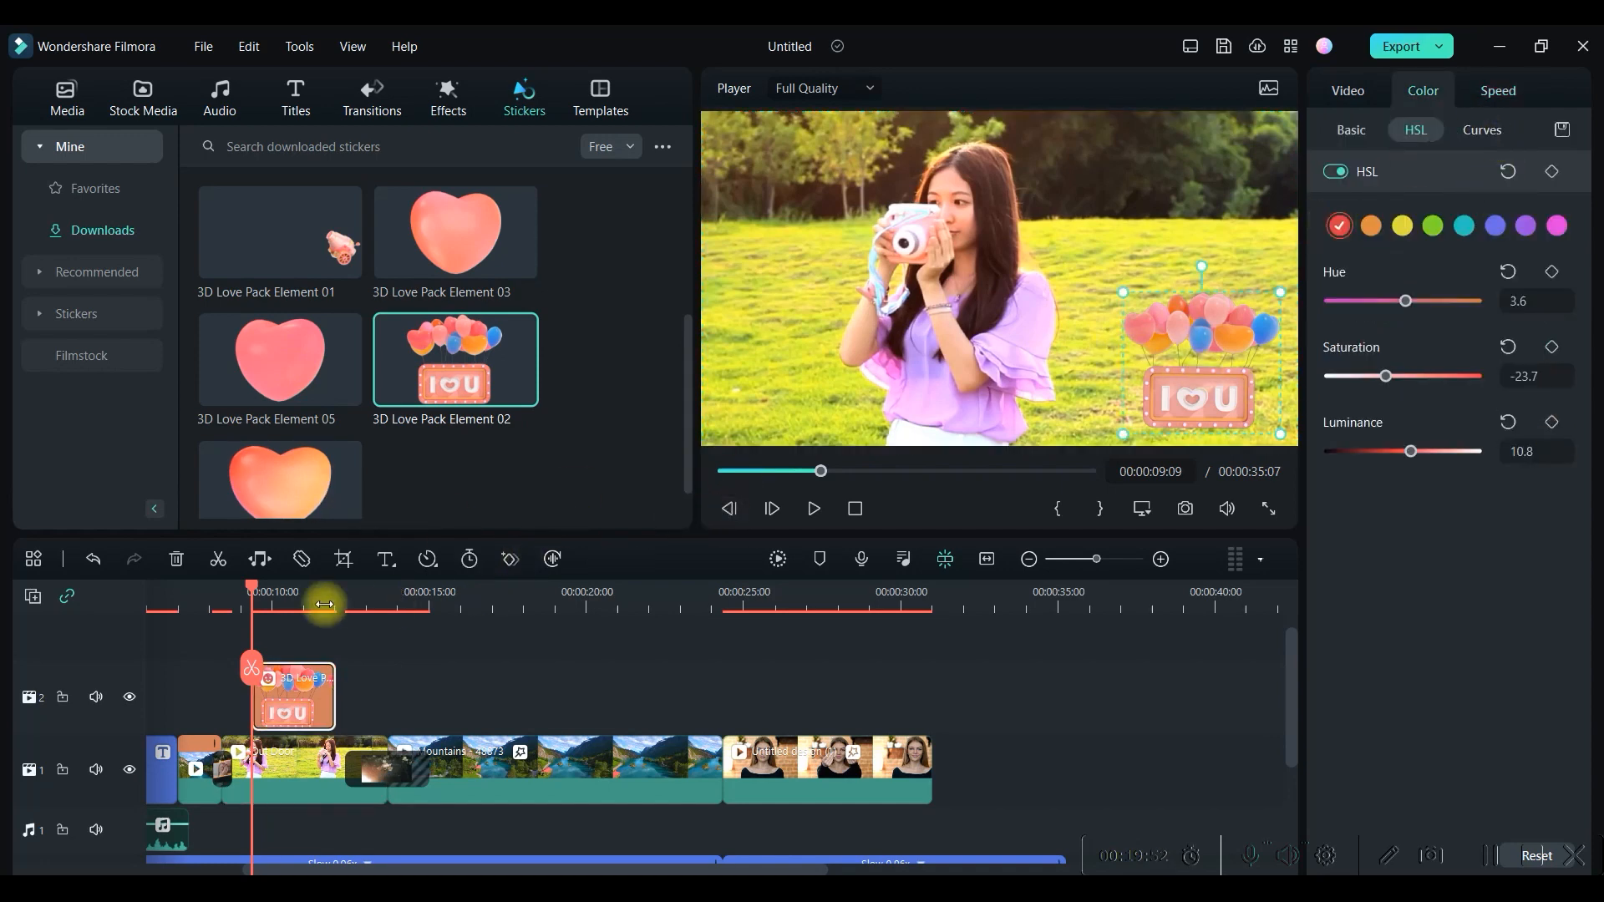
{"action": "left_click", "coordinate": [813, 509]}
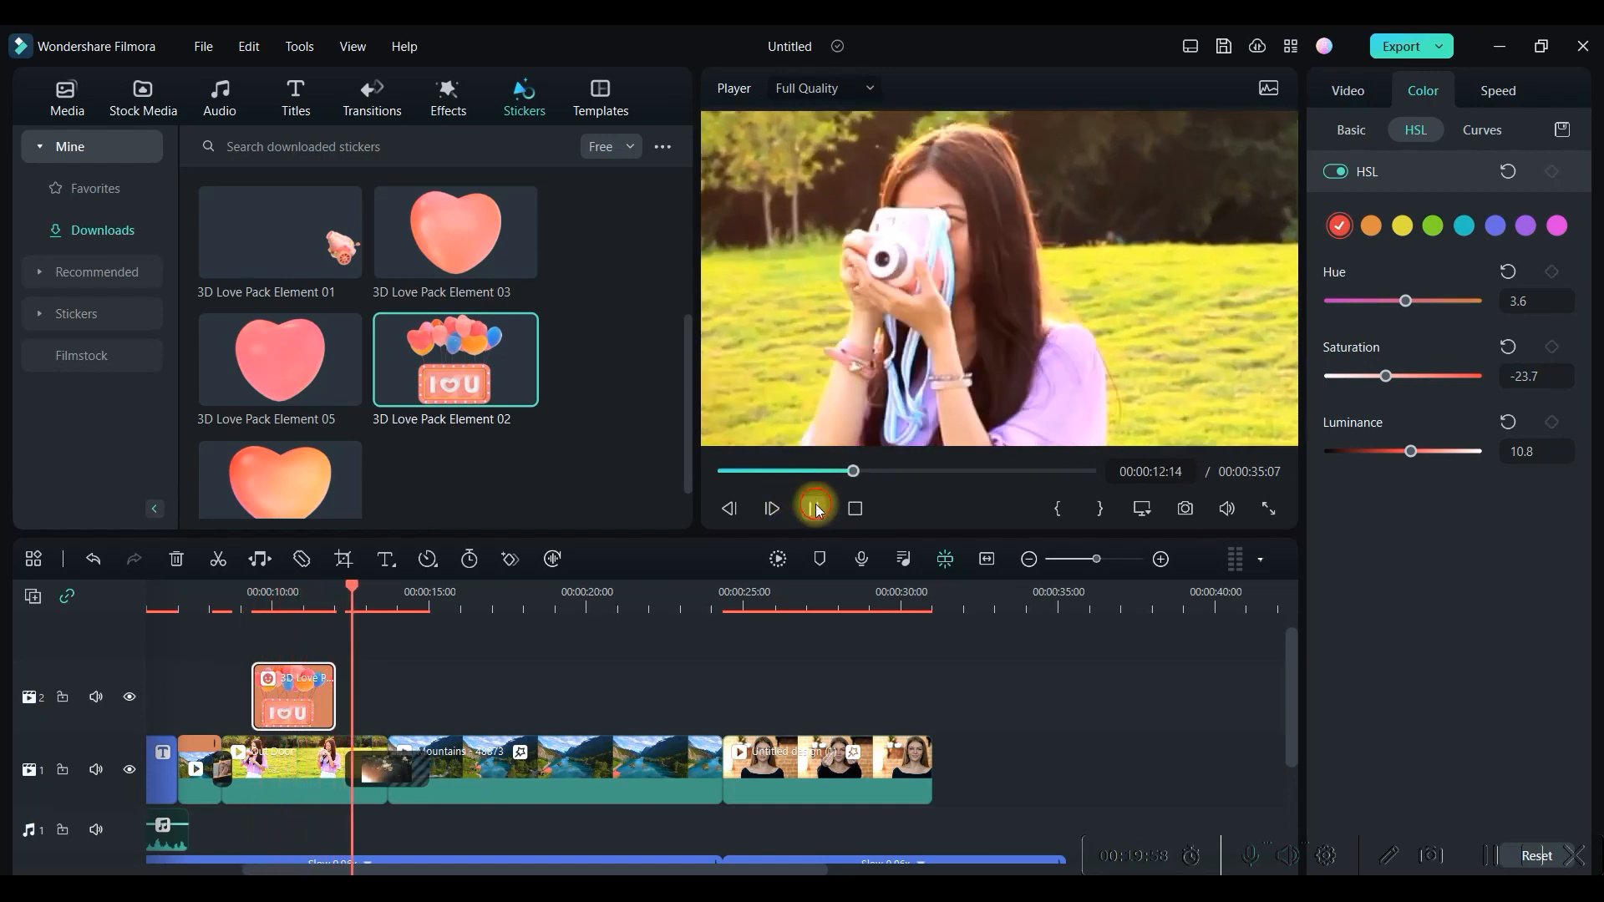
{"action": "left_click", "coordinate": [814, 506]}
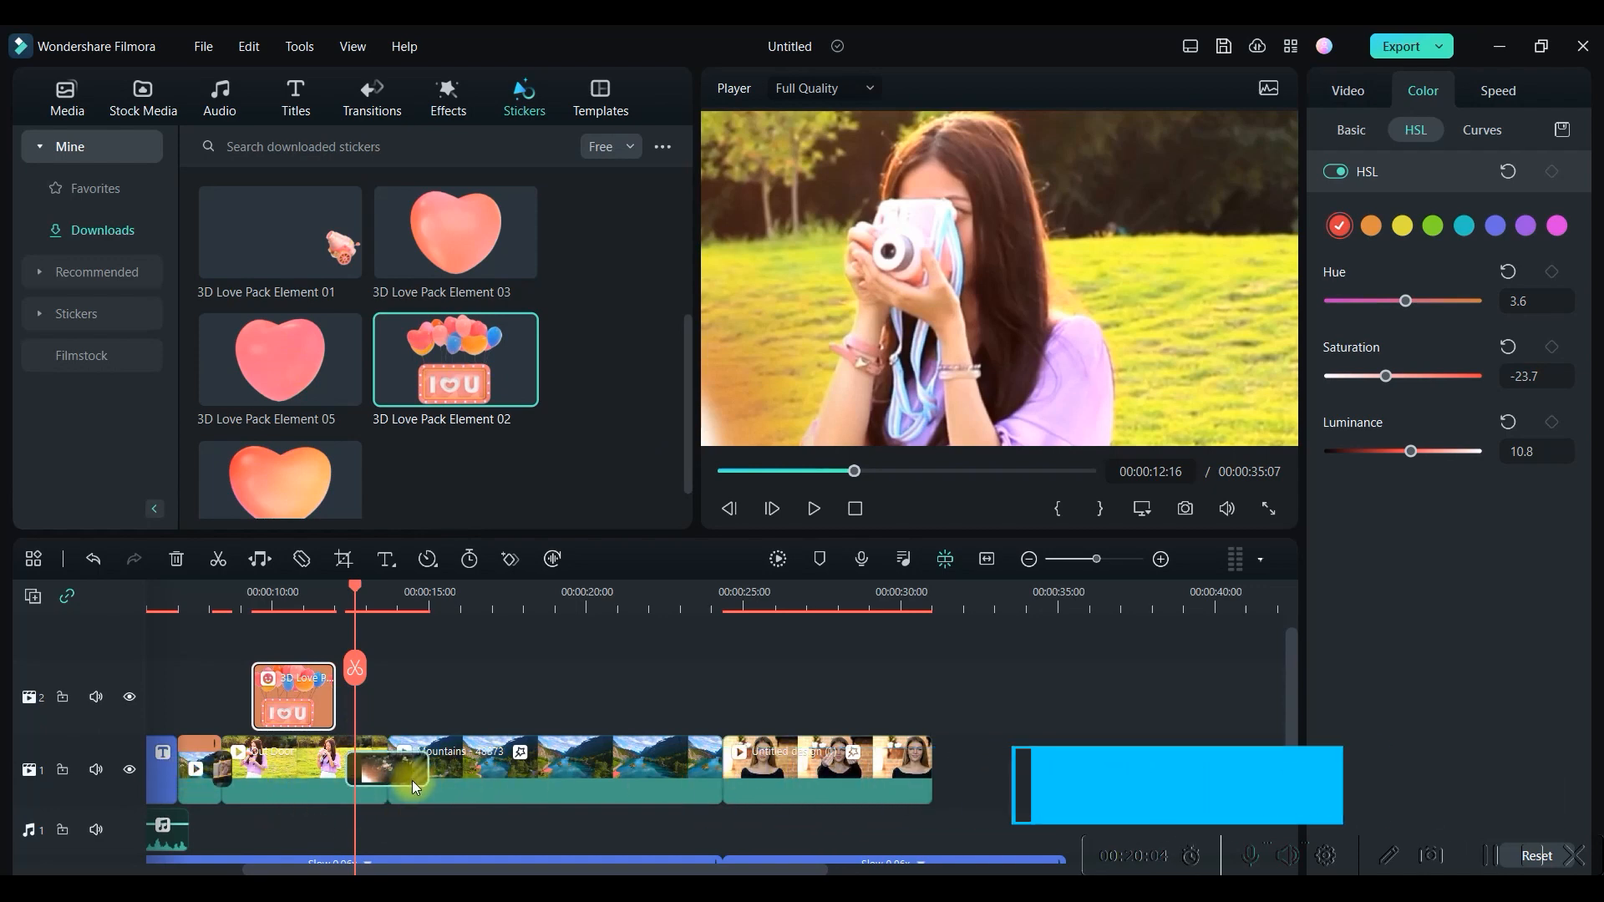
Try the Warm Film 3D LUT preset on the girl-with-camera clip and undo it.
{"action": "left_click", "coordinate": [293, 763]}
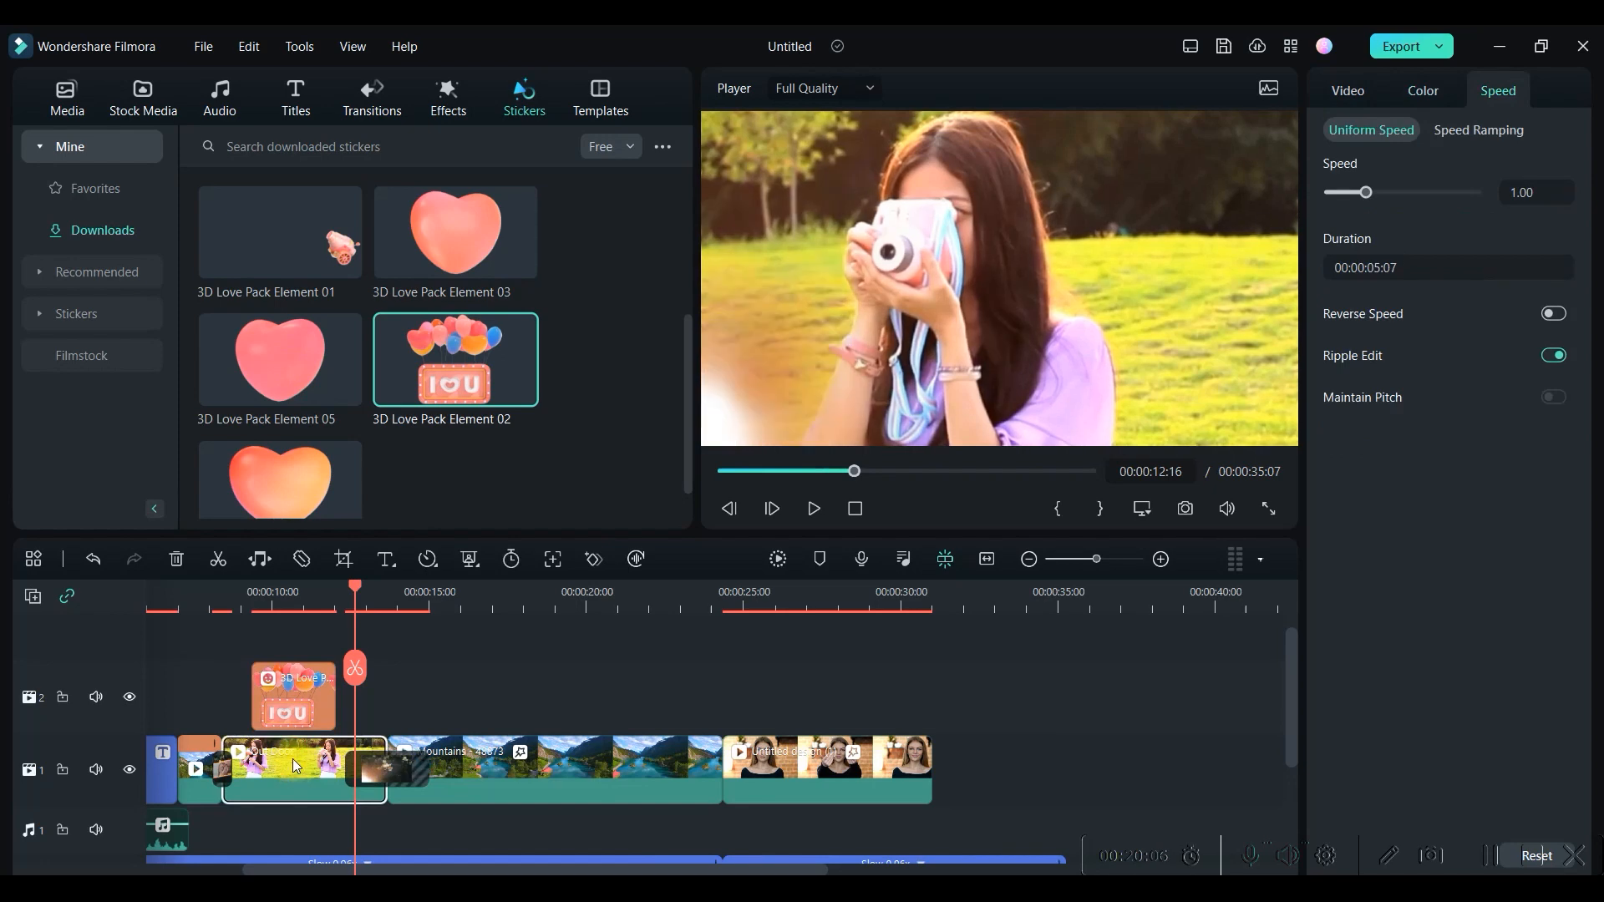
{"action": "left_click", "coordinate": [1430, 84]}
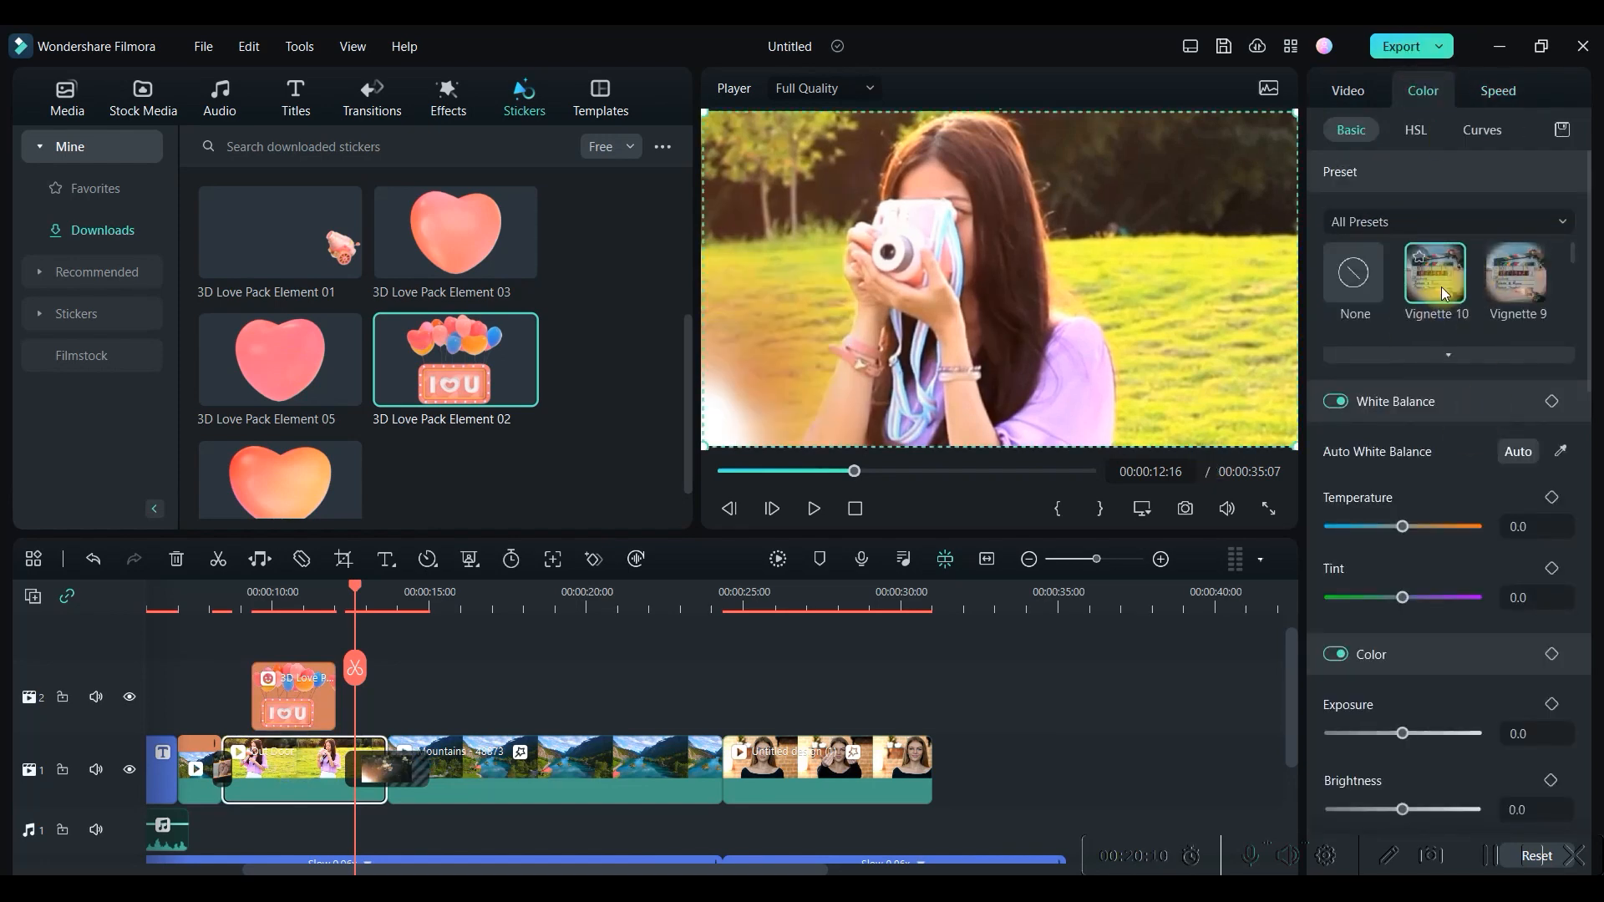
{"action": "left_click", "coordinate": [1412, 224]}
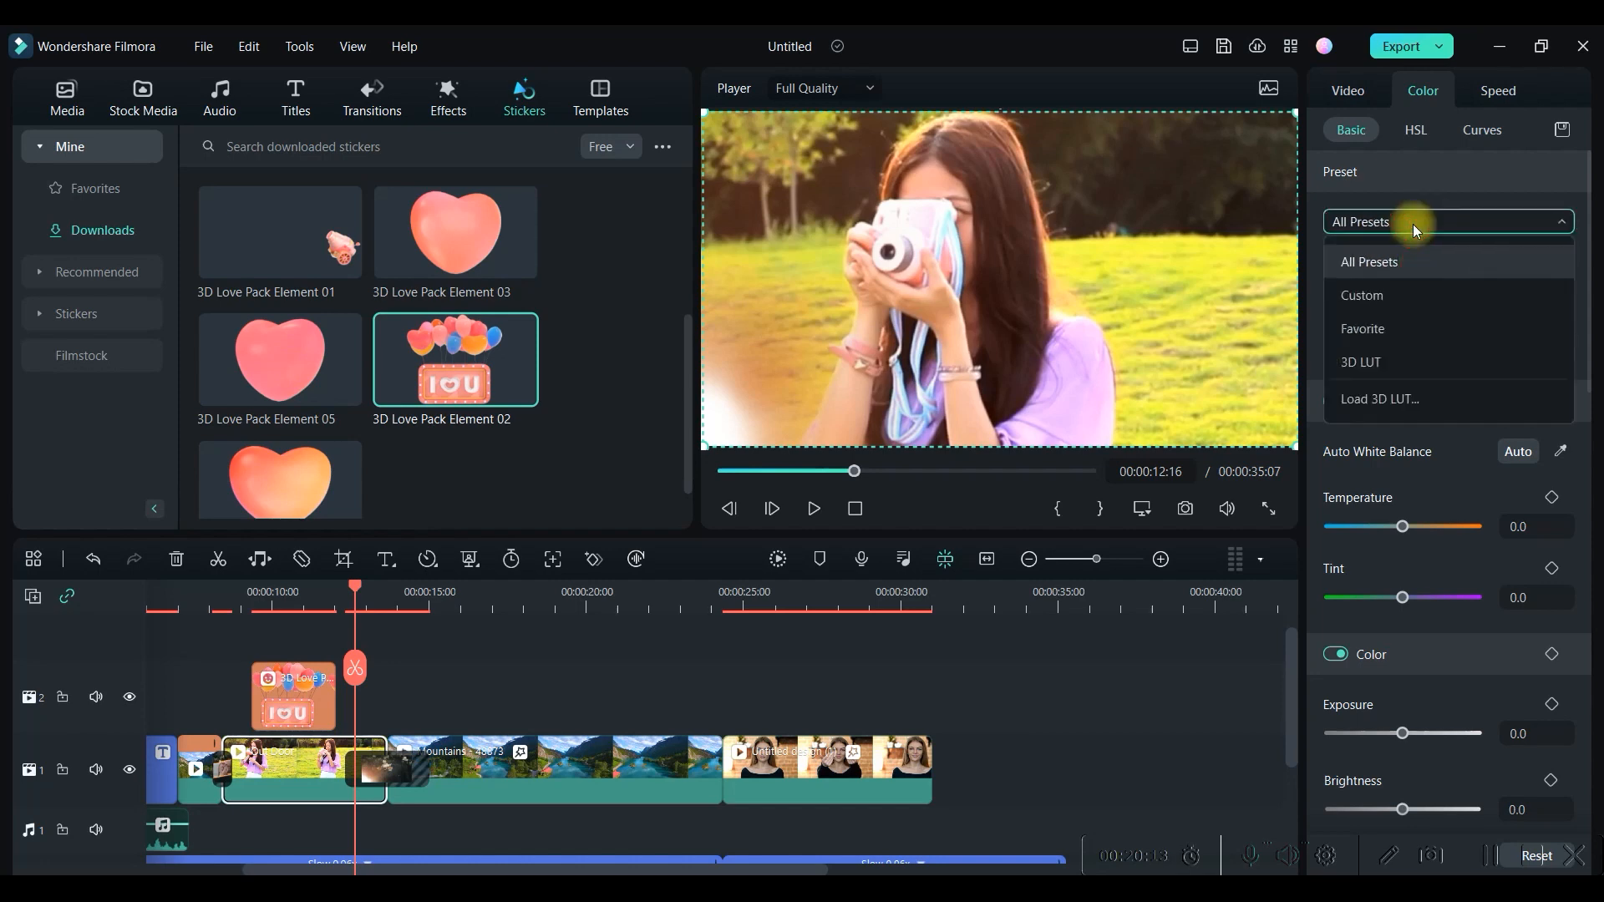
{"action": "left_click", "coordinate": [1402, 361]}
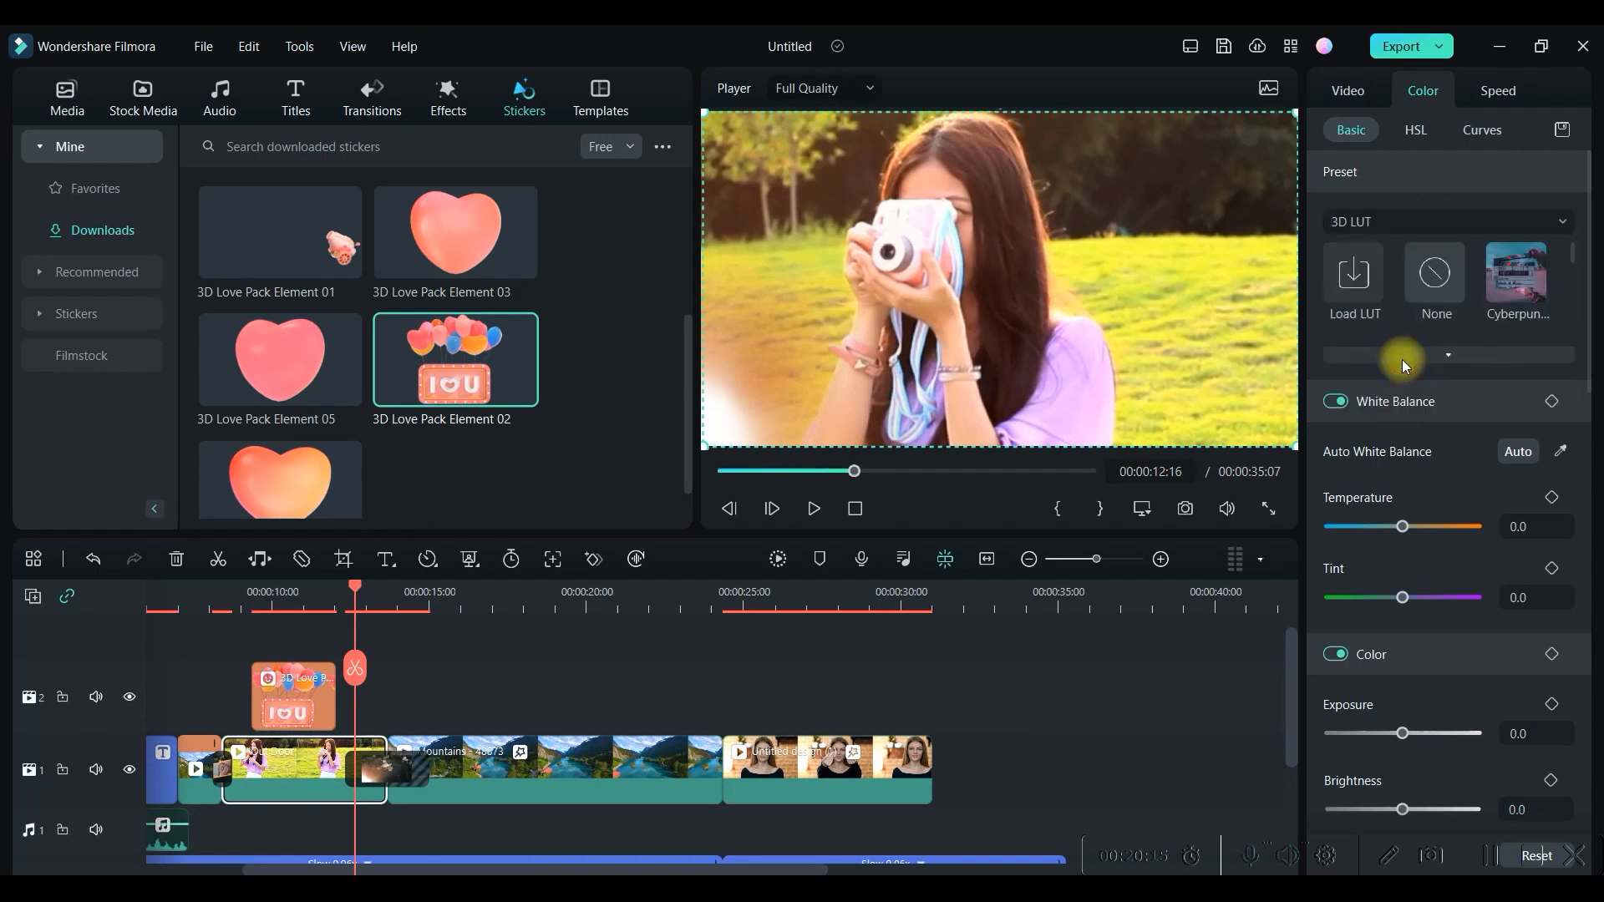
{"action": "left_click", "coordinate": [1462, 354]}
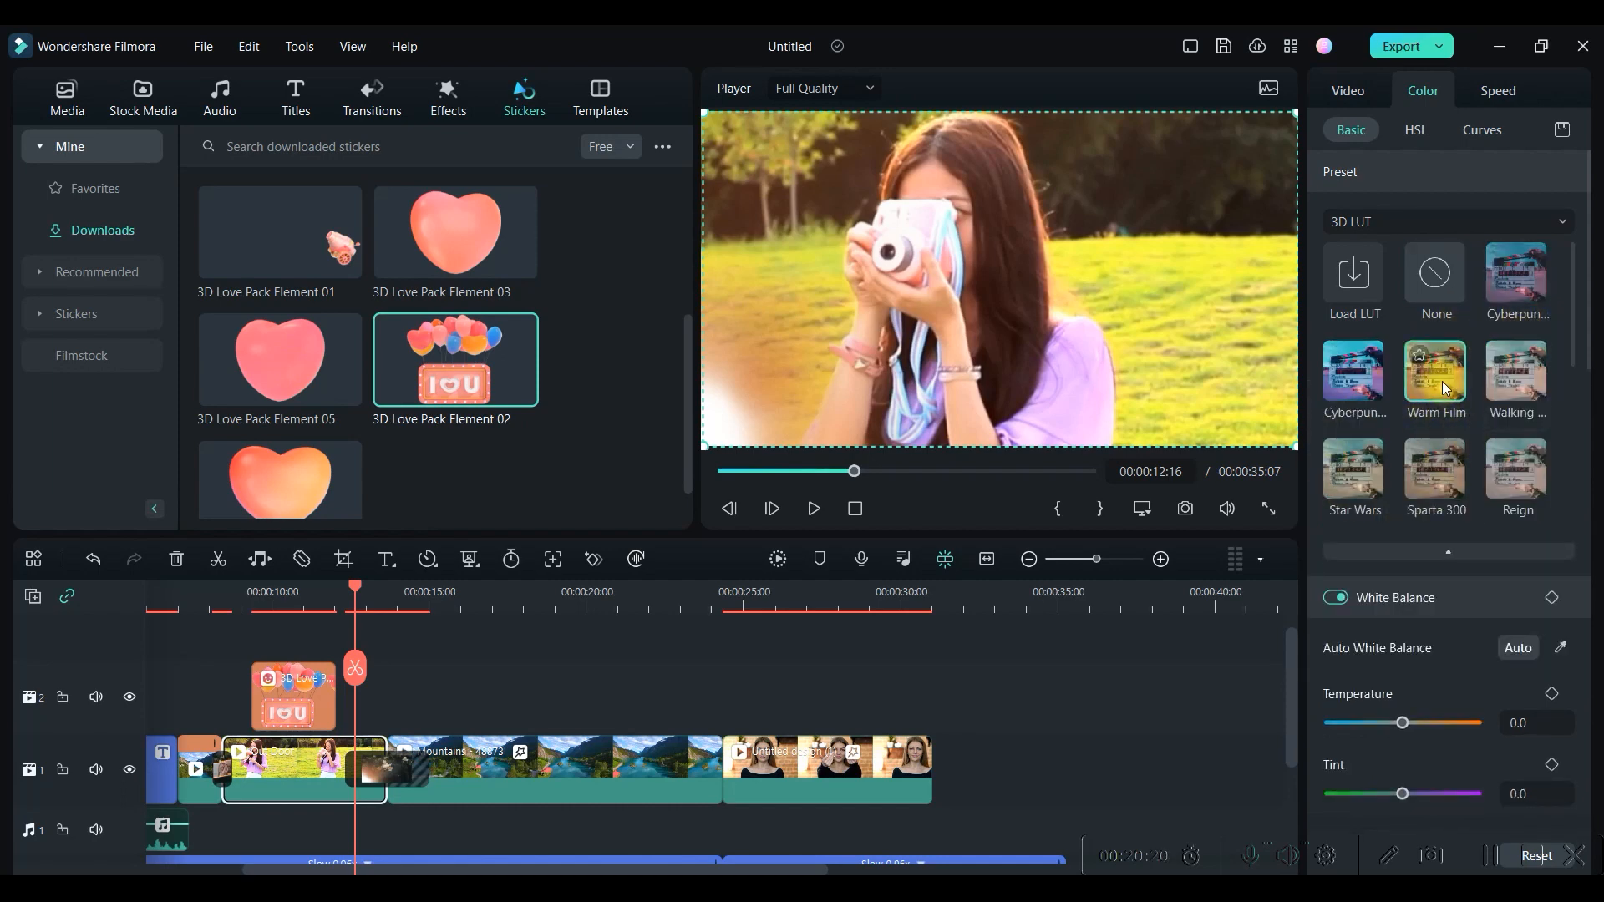
{"action": "left_click", "coordinate": [1447, 383]}
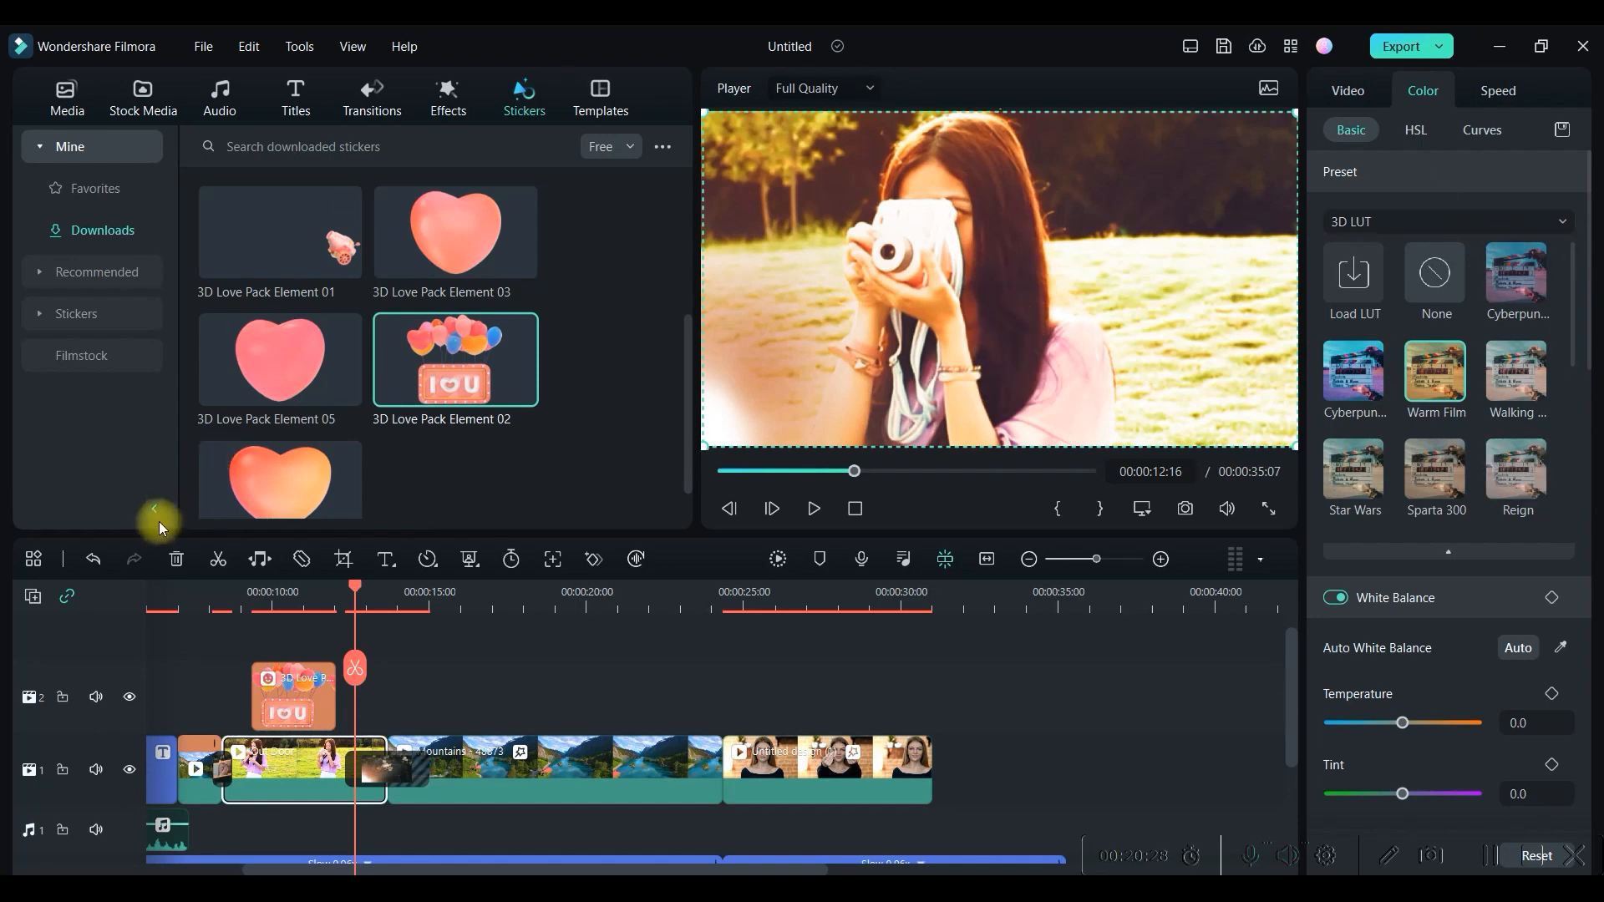
{"action": "left_click", "coordinate": [94, 558]}
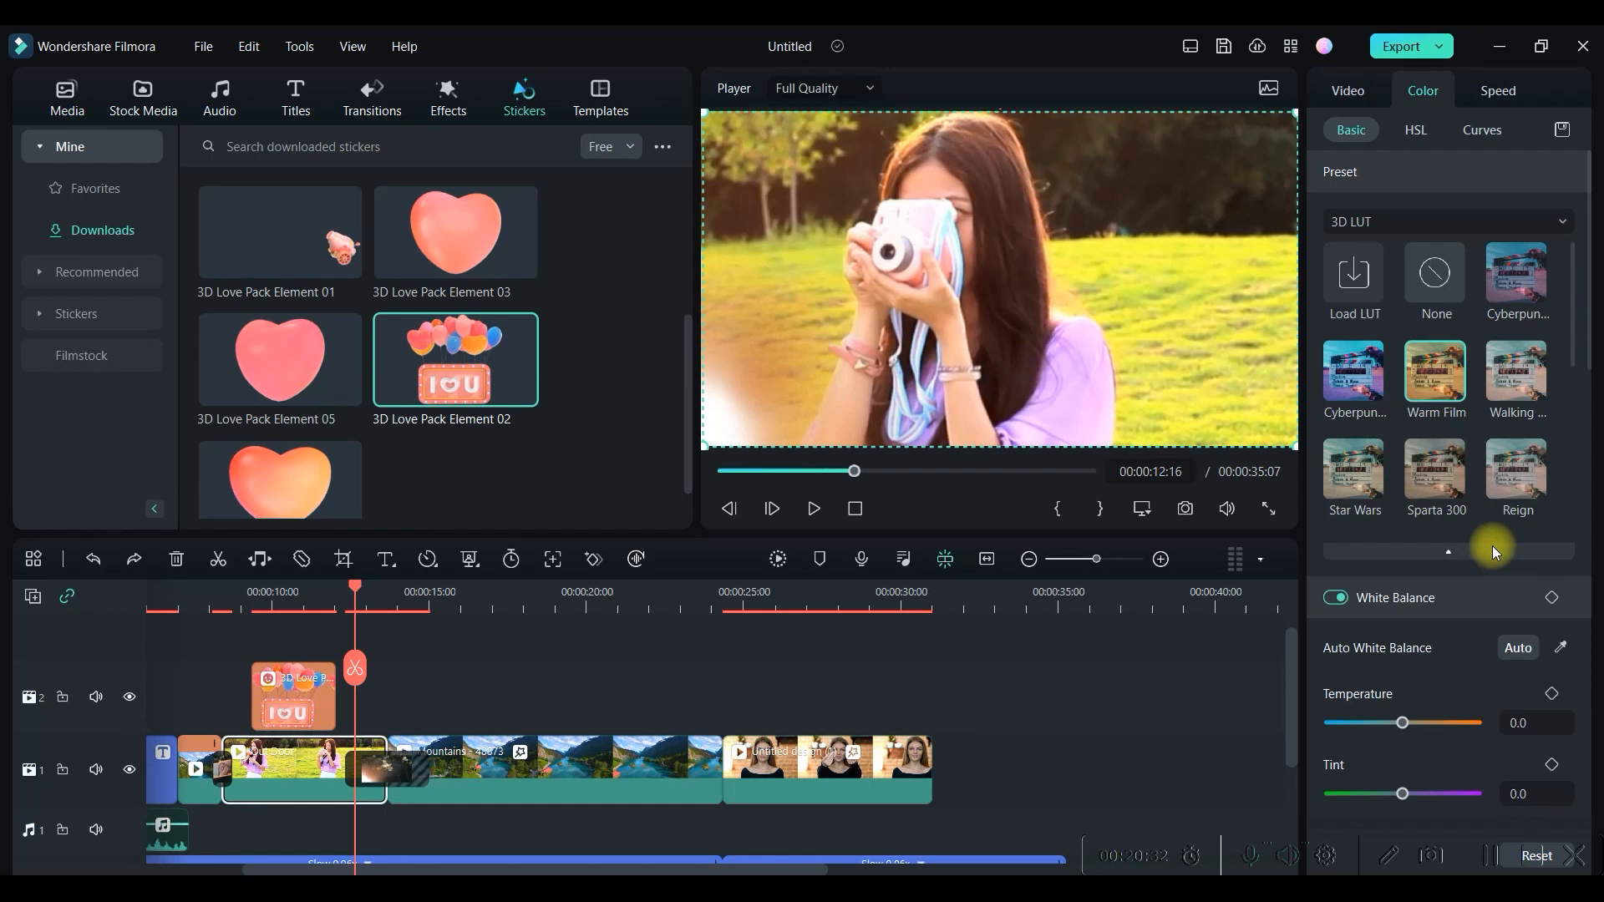
{"action": "left_click", "coordinate": [1546, 222]}
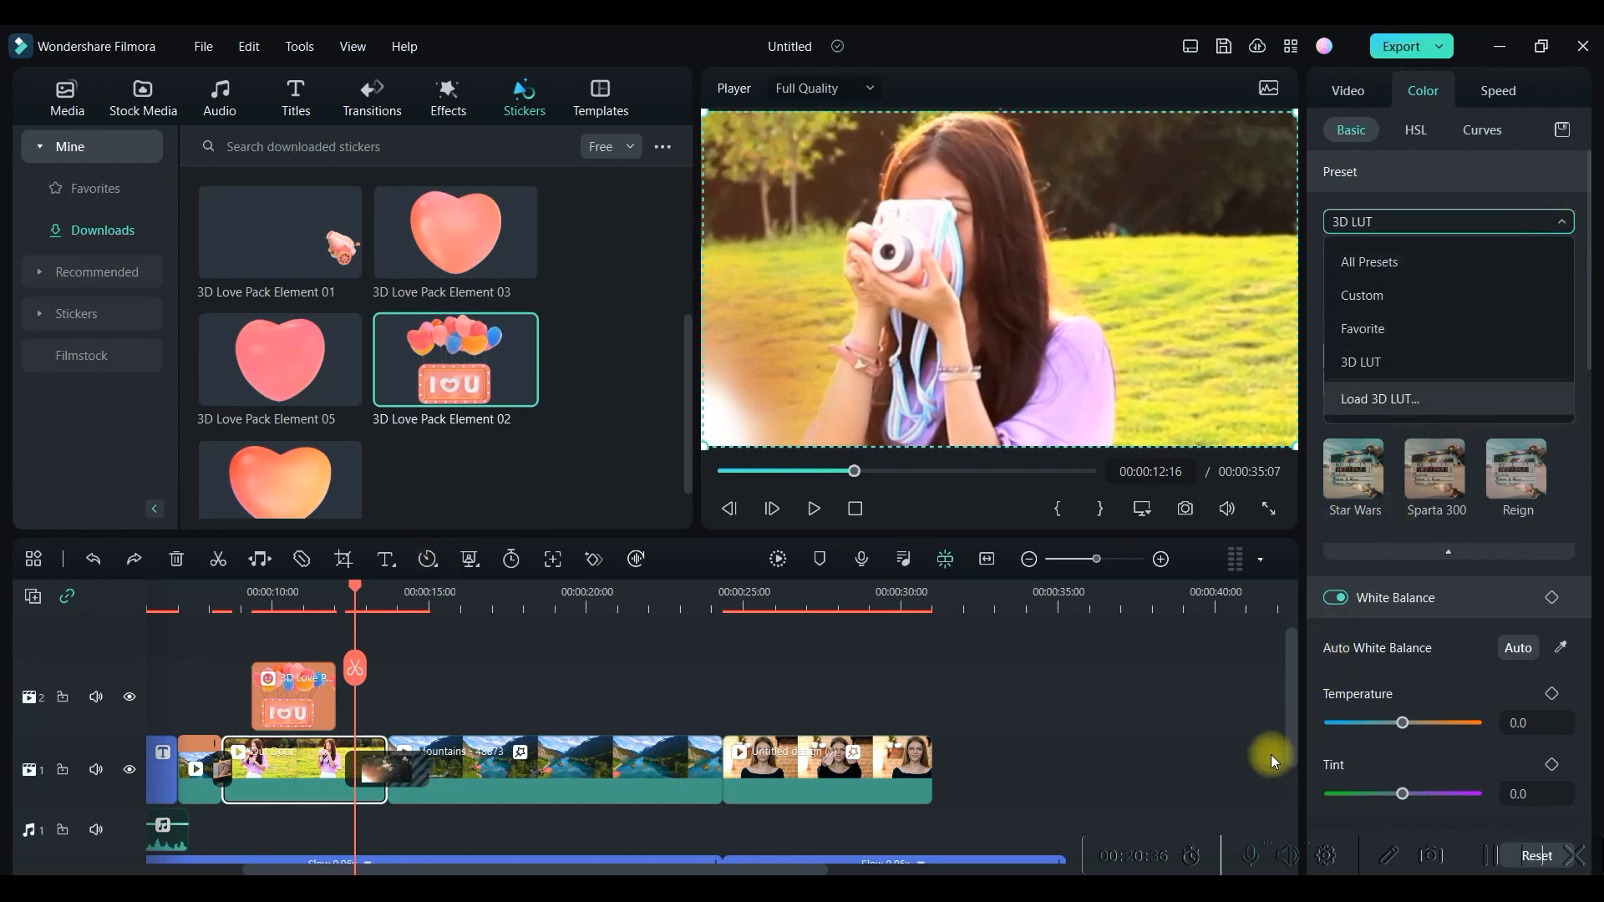
{"action": "left_click", "coordinate": [1199, 762]}
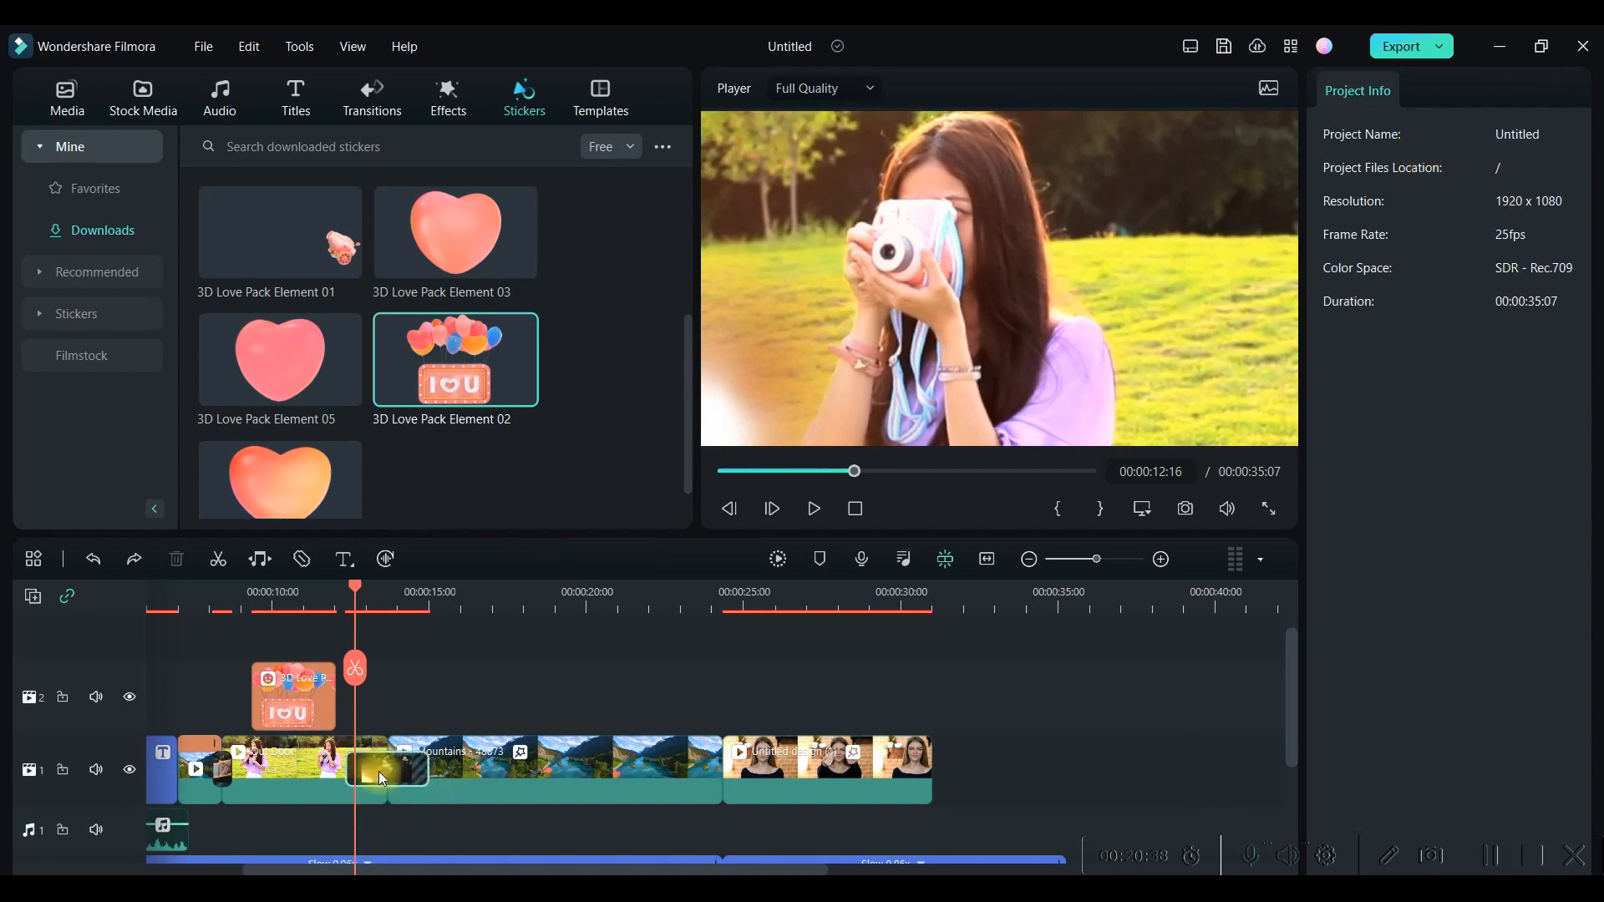
Set the red hue of the girl-with-camera clip to -22.3 in its HSL color settings.
{"action": "left_click", "coordinate": [279, 770]}
{"action": "left_click", "coordinate": [1414, 129]}
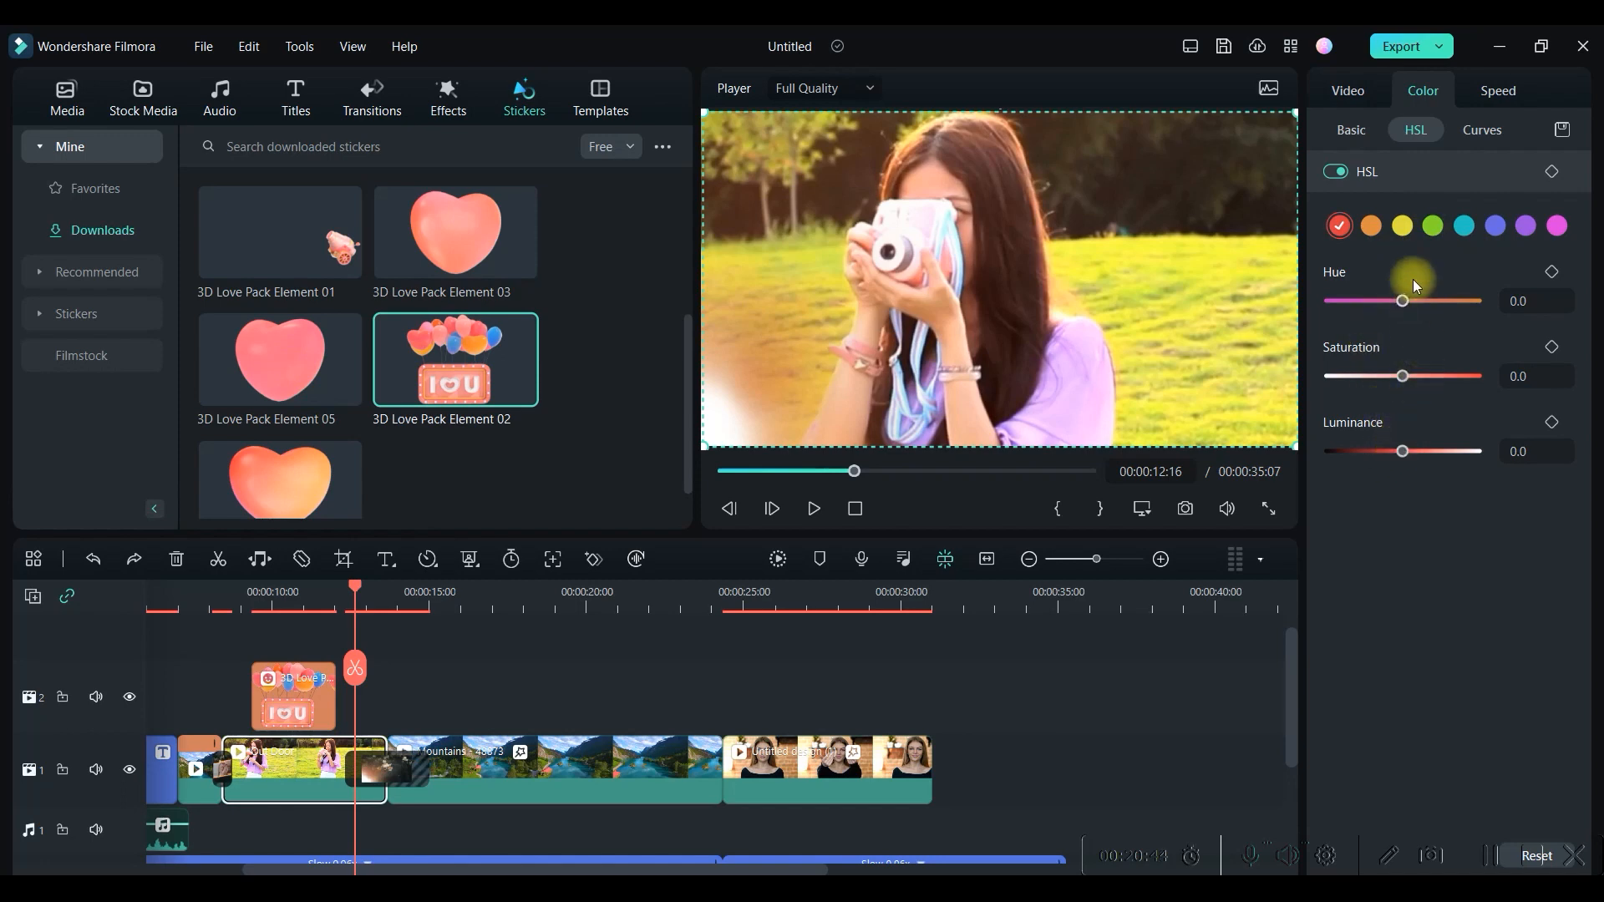
{"action": "mouse_move", "coordinate": [1406, 306]}
{"action": "left_mouse_down"}
{"action": "mouse_move", "coordinate": [1370, 299]}
{"action": "mouse_move", "coordinate": [1390, 302]}
{"action": "left_mouse_up"}
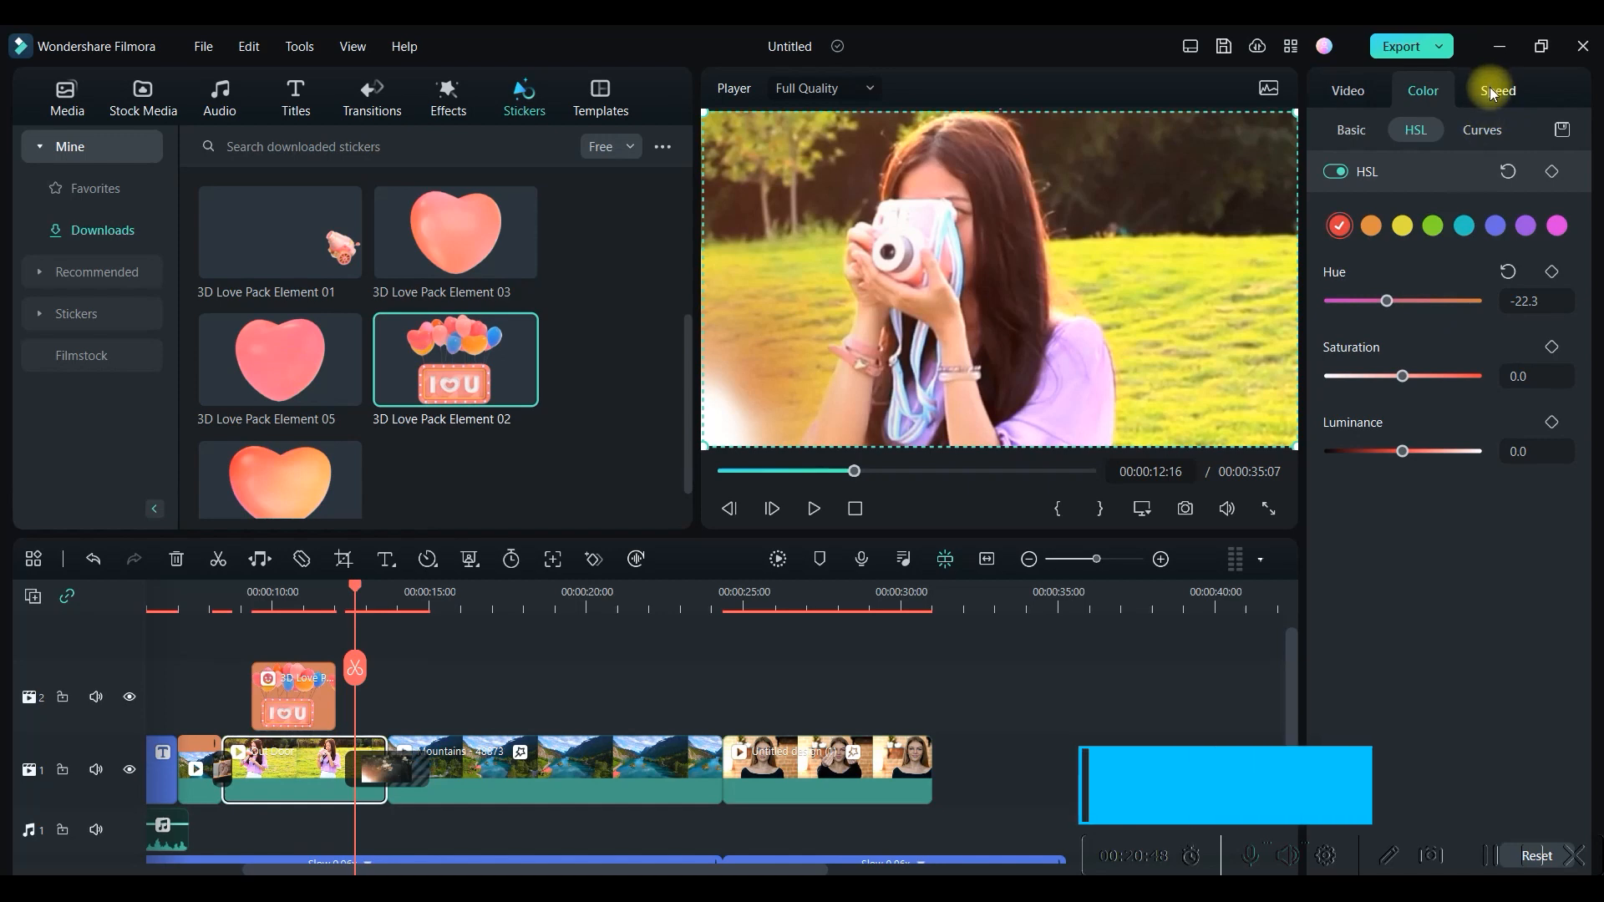
Apply a custom speed ramp to the girl-with-camera clip: second point about 0.5x, third about 5x, fourth slightly above 1x.
{"action": "left_click", "coordinate": [495, 769]}
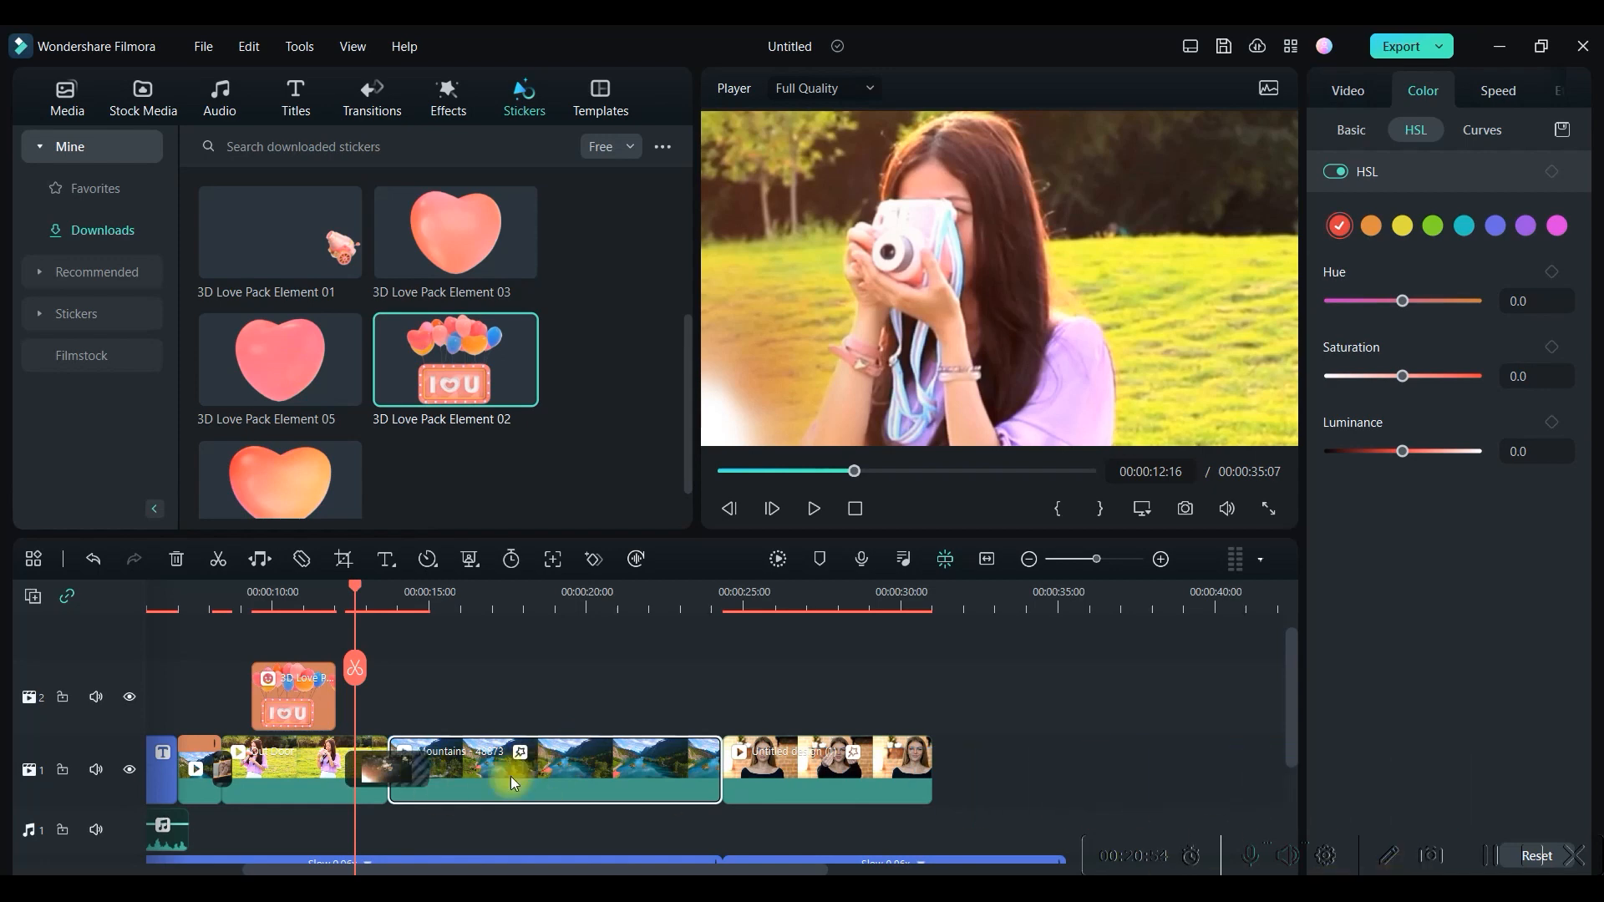
{"action": "left_click", "coordinate": [289, 769]}
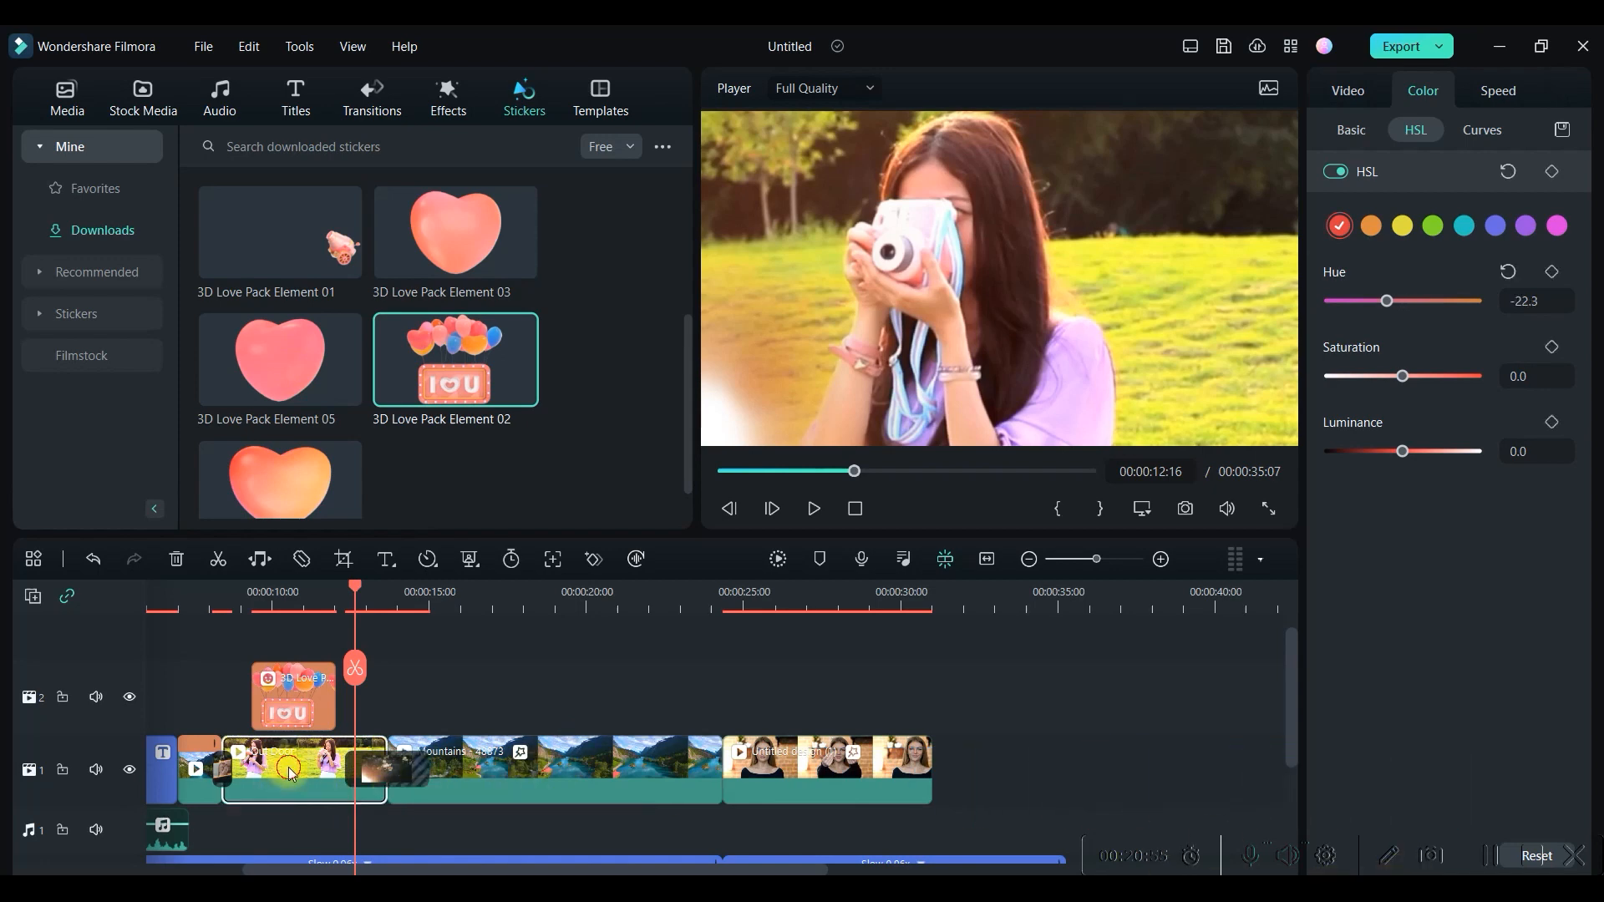
{"action": "left_click", "coordinate": [1493, 91]}
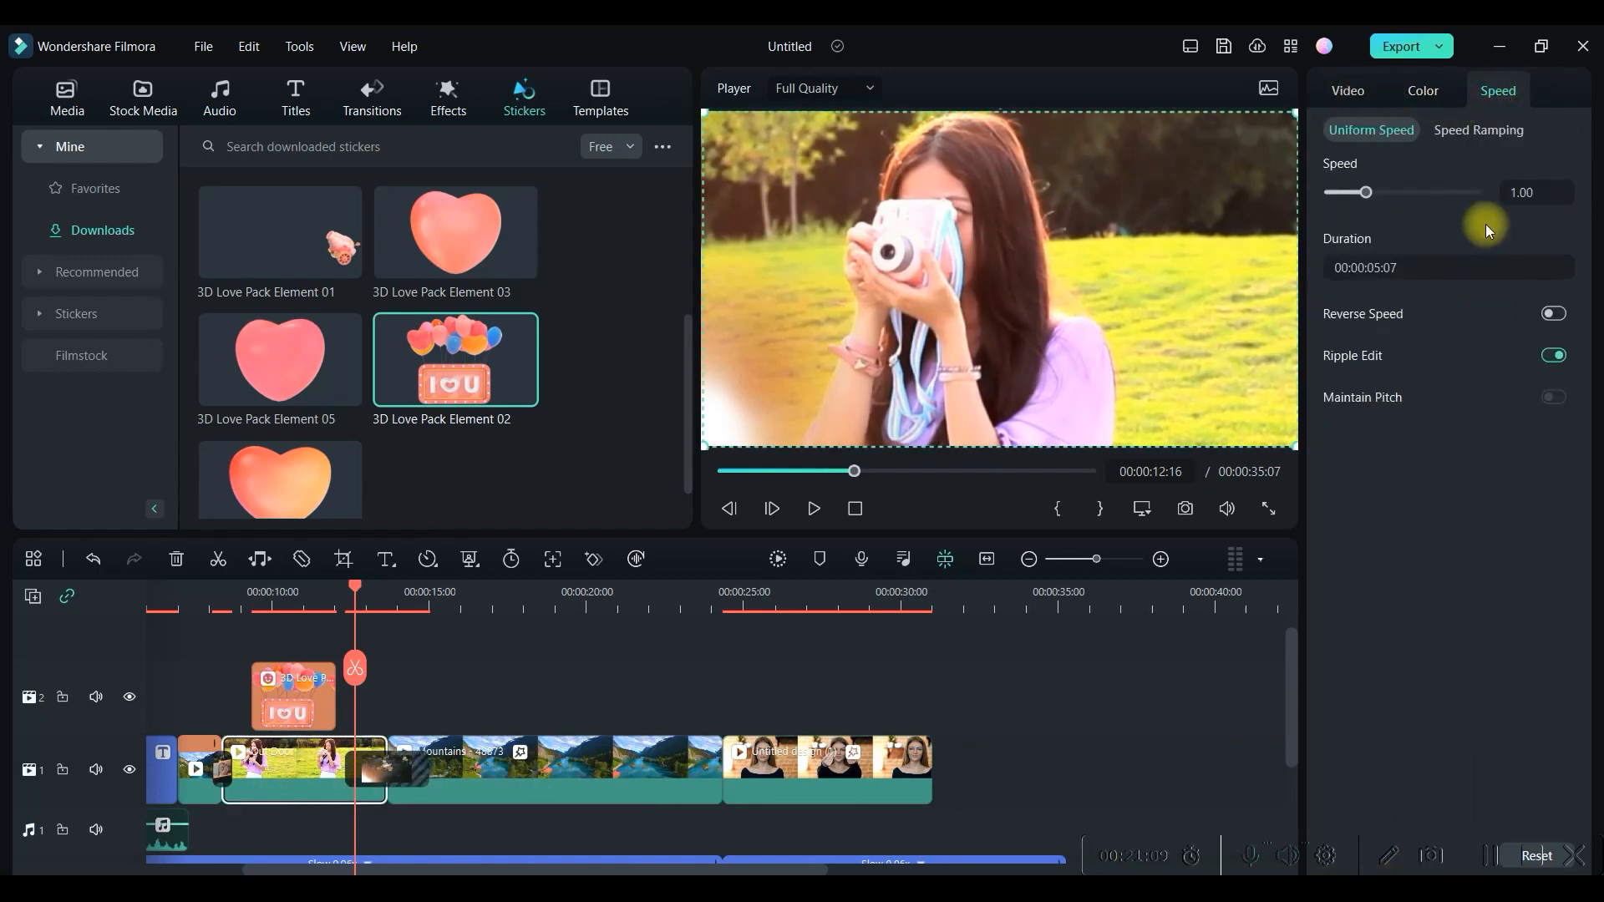
{"action": "left_click", "coordinate": [1480, 133]}
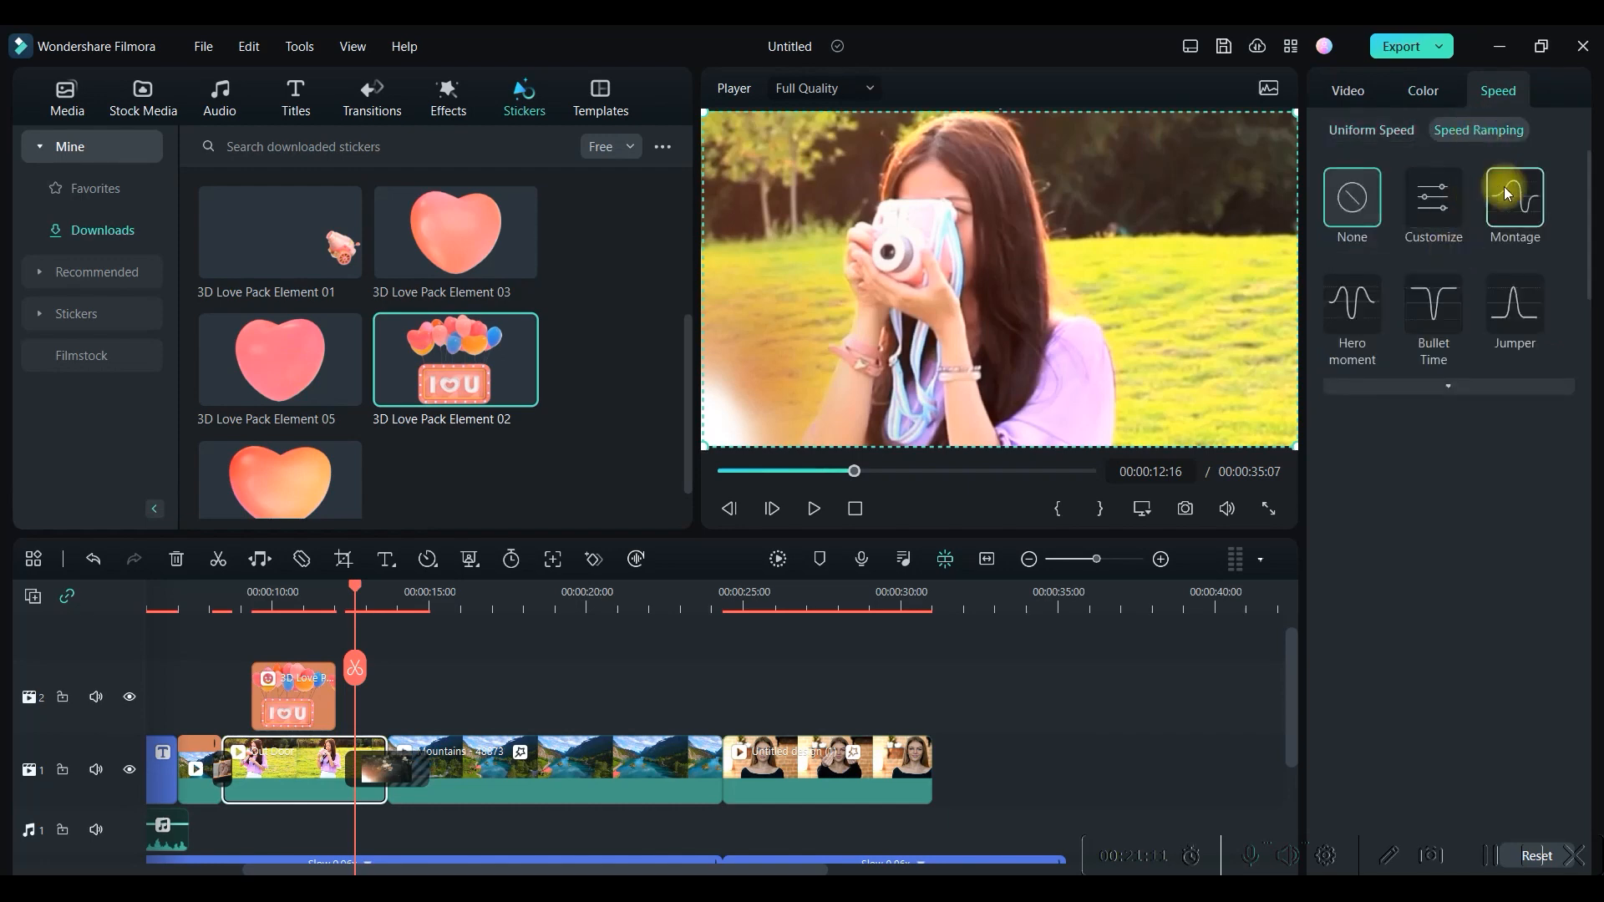
{"action": "left_click", "coordinate": [1441, 203]}
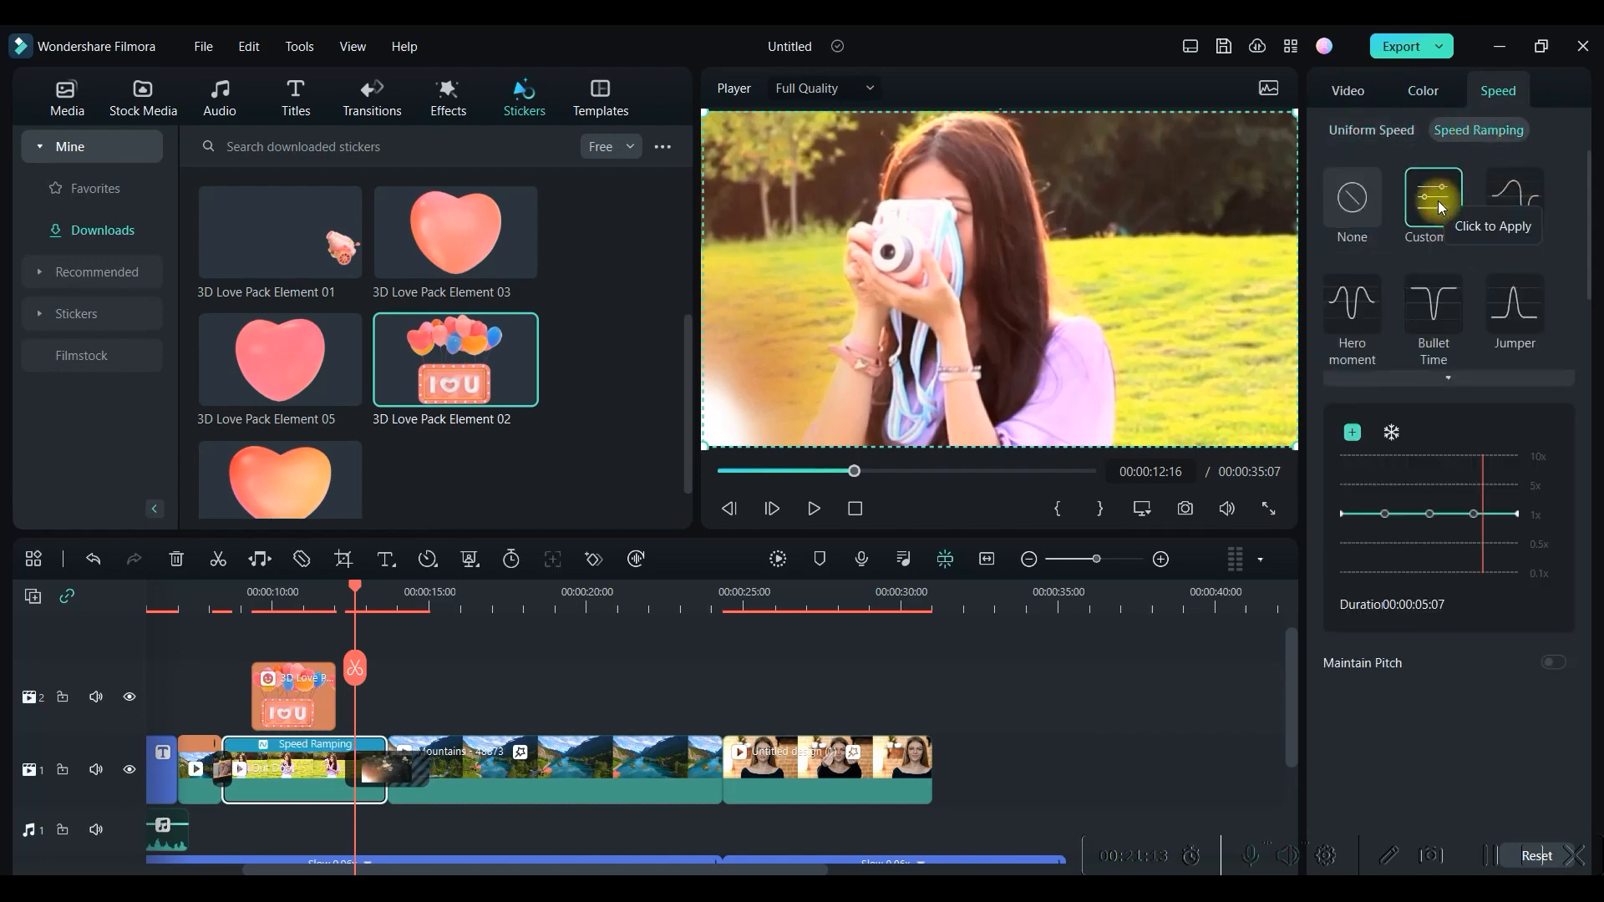
{"action": "left_click", "coordinate": [1386, 515]}
{"action": "left_click_drag", "start_coordinate": [1391, 541], "coordinate": [1432, 488]}
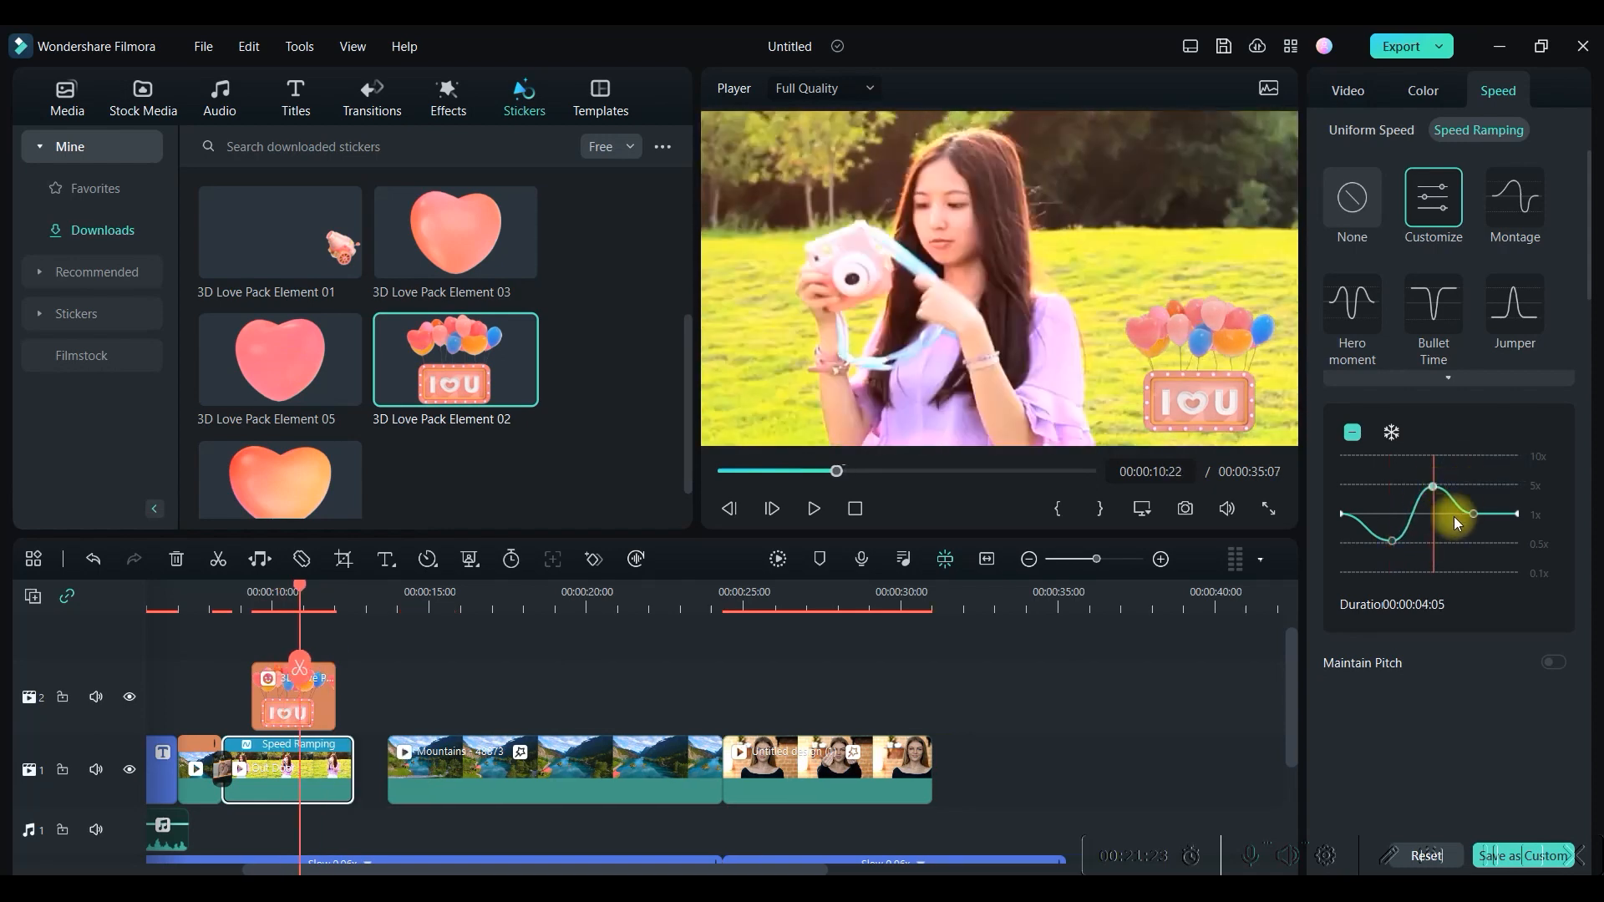
{"action": "left_click", "coordinate": [1476, 508]}
{"action": "left_click_drag", "start_coordinate": [1477, 508], "coordinate": [1327, 468]}
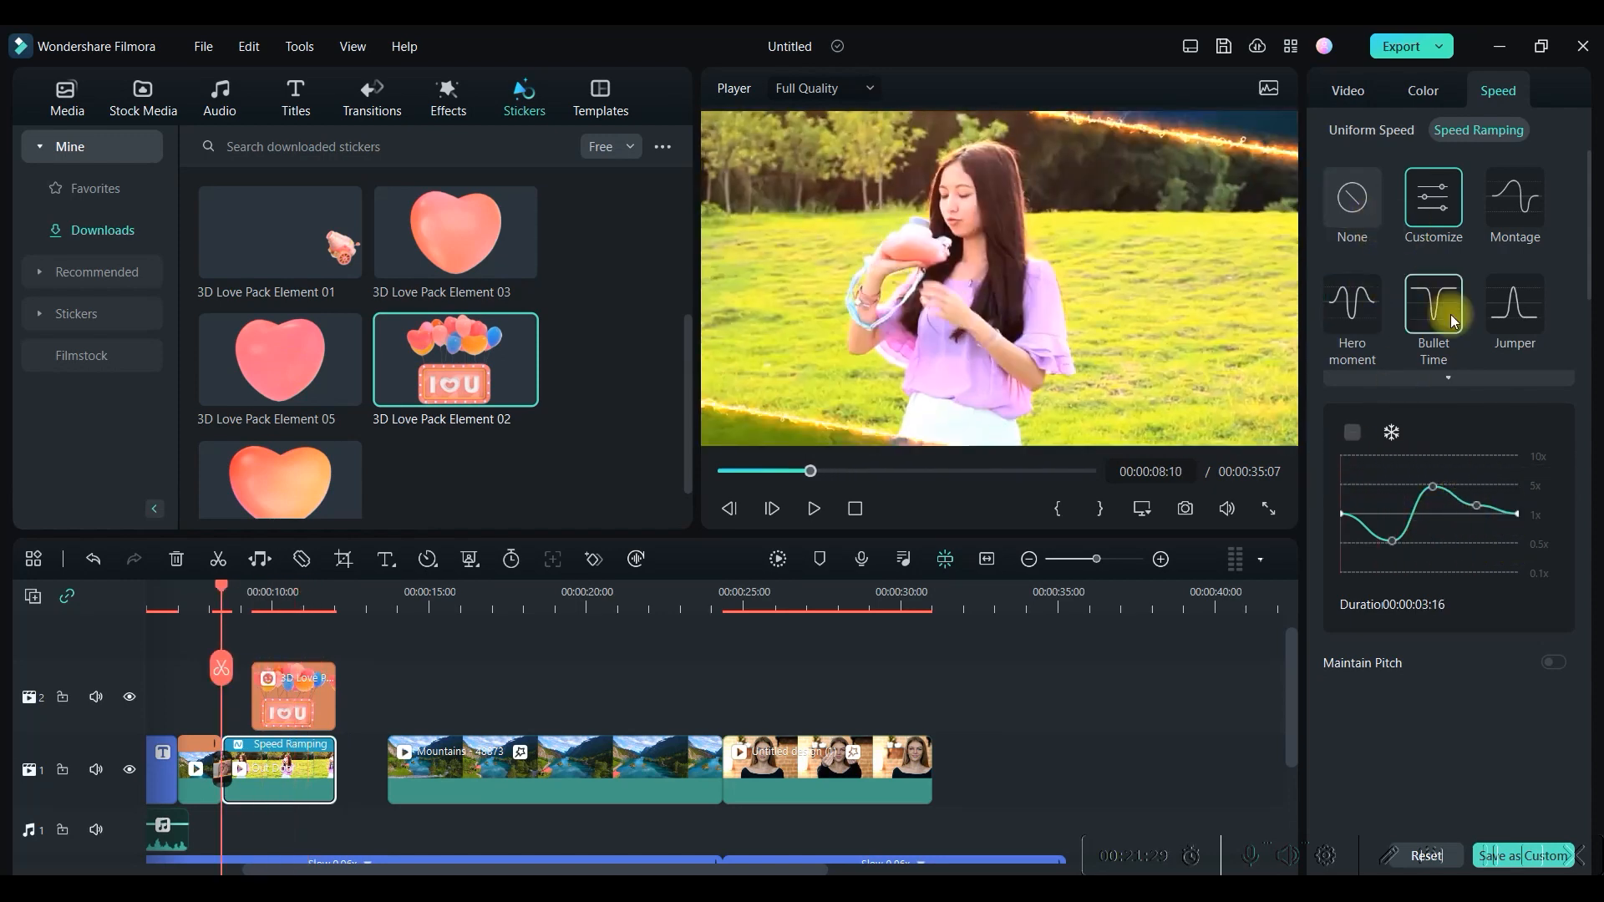
{"action": "left_click", "coordinate": [1455, 378]}
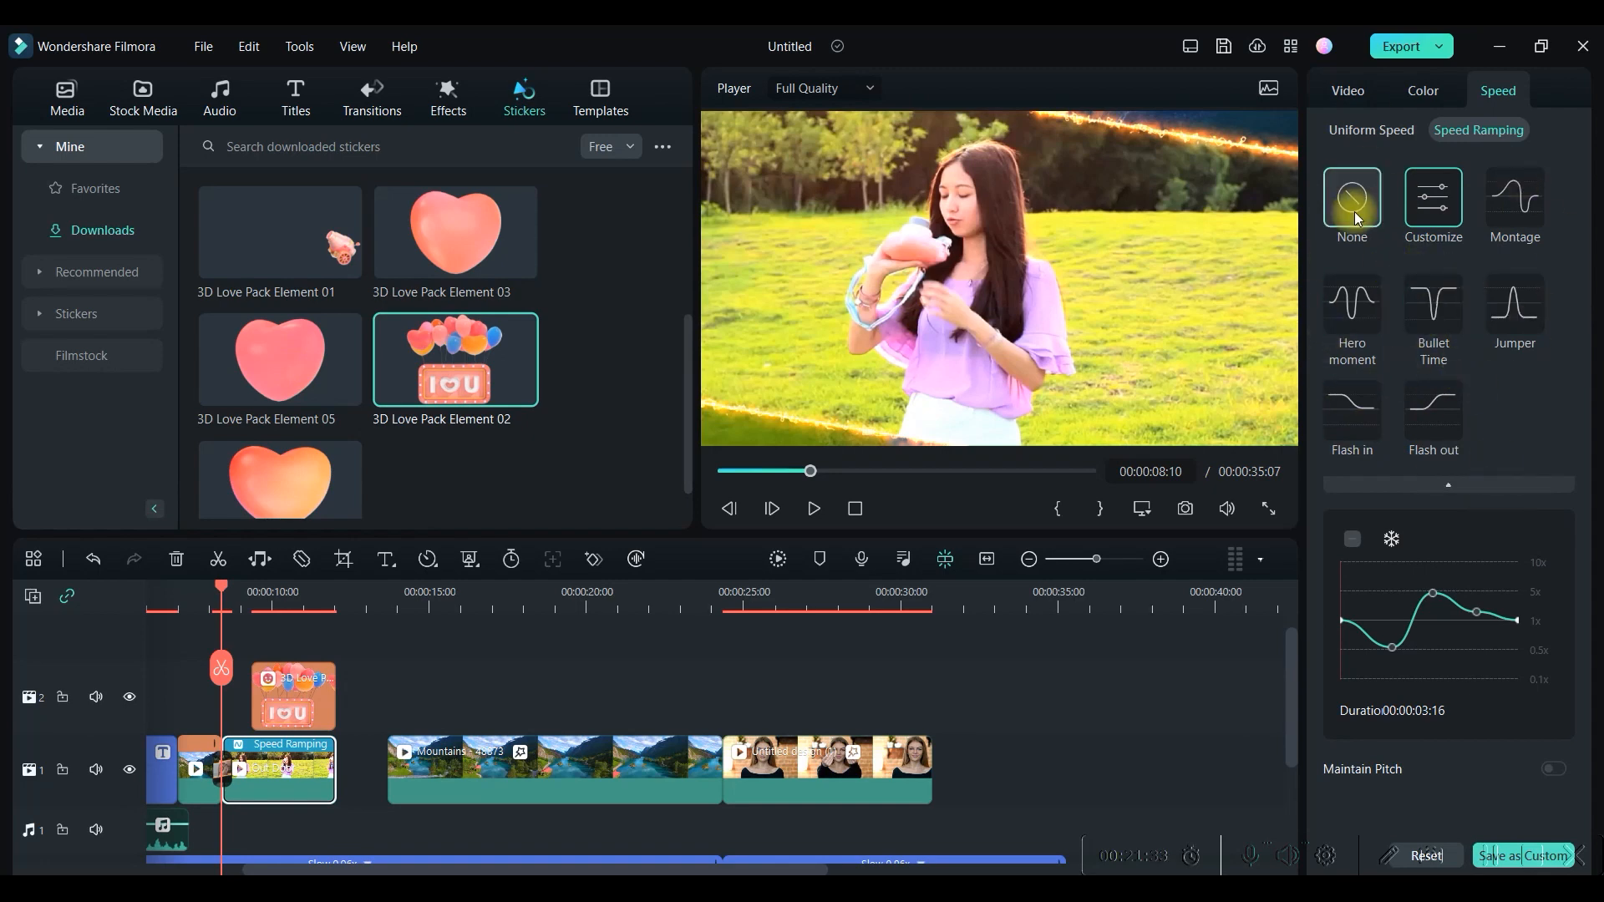
Close the gap before the Mountains clip and preview Untitled design (1) from the project media.
{"action": "left_click", "coordinate": [870, 801]}
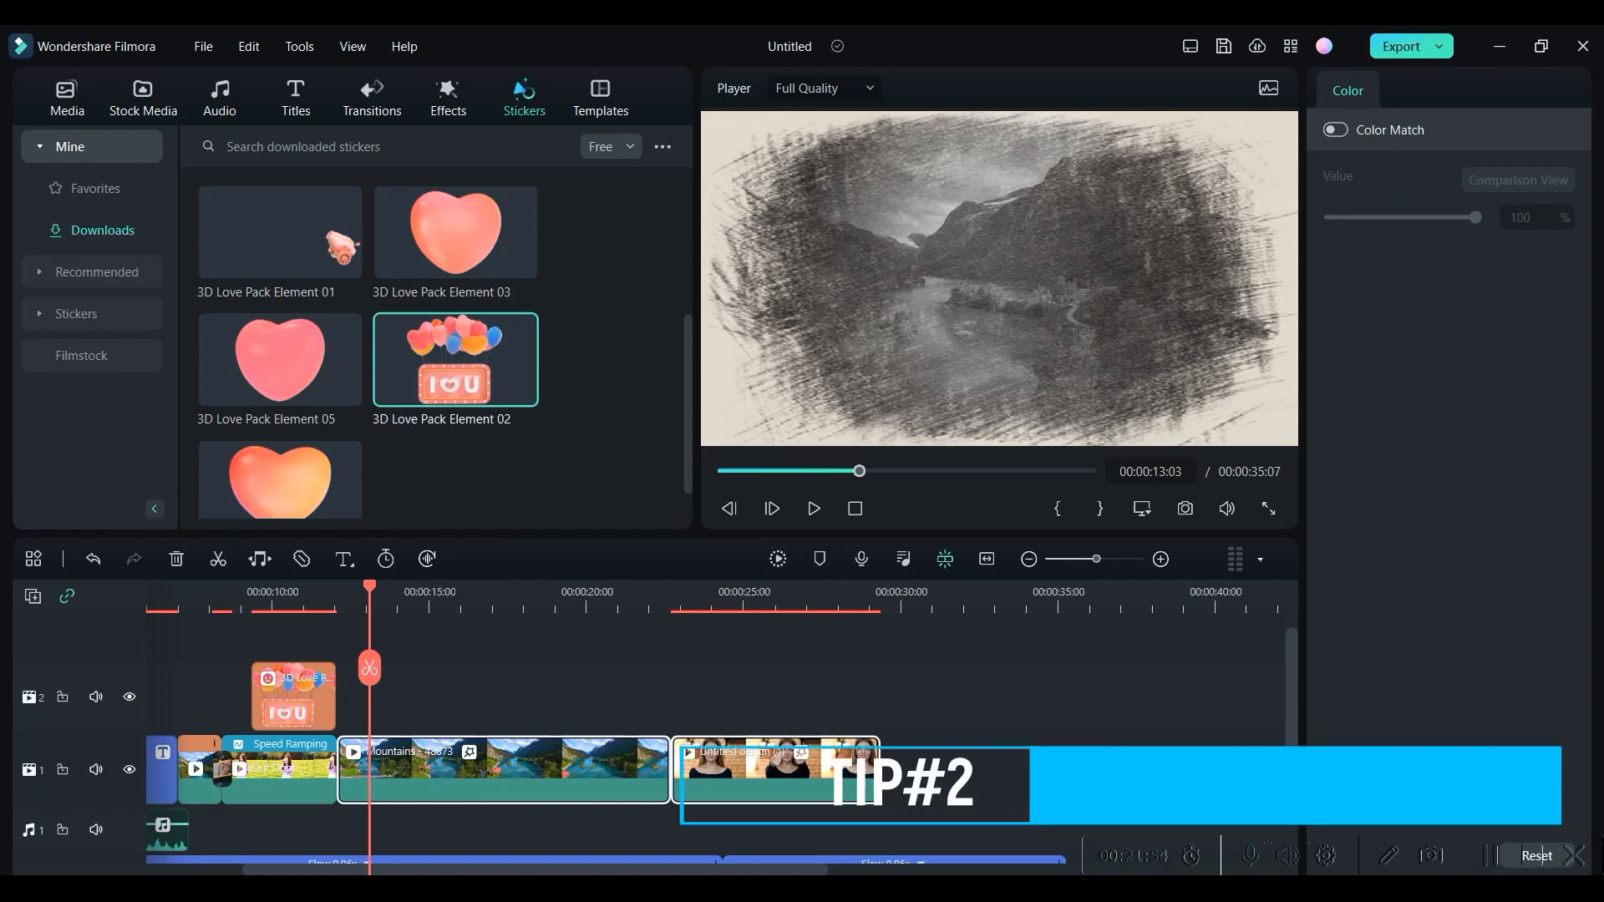
{"action": "left_click", "coordinate": [143, 94]}
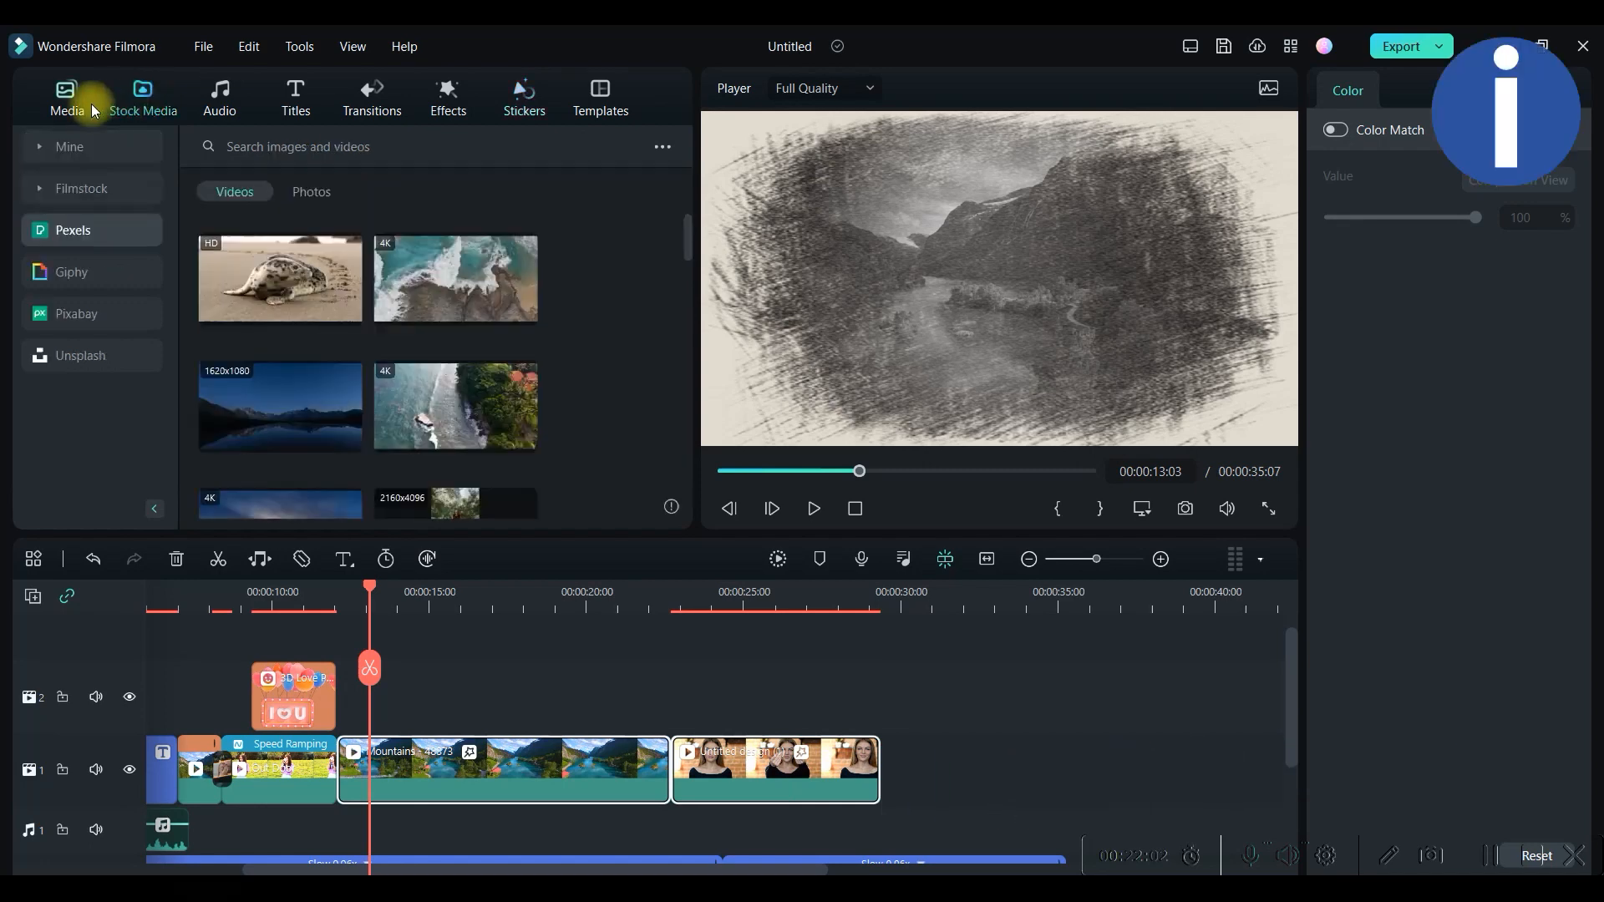
{"action": "left_click", "coordinate": [66, 101]}
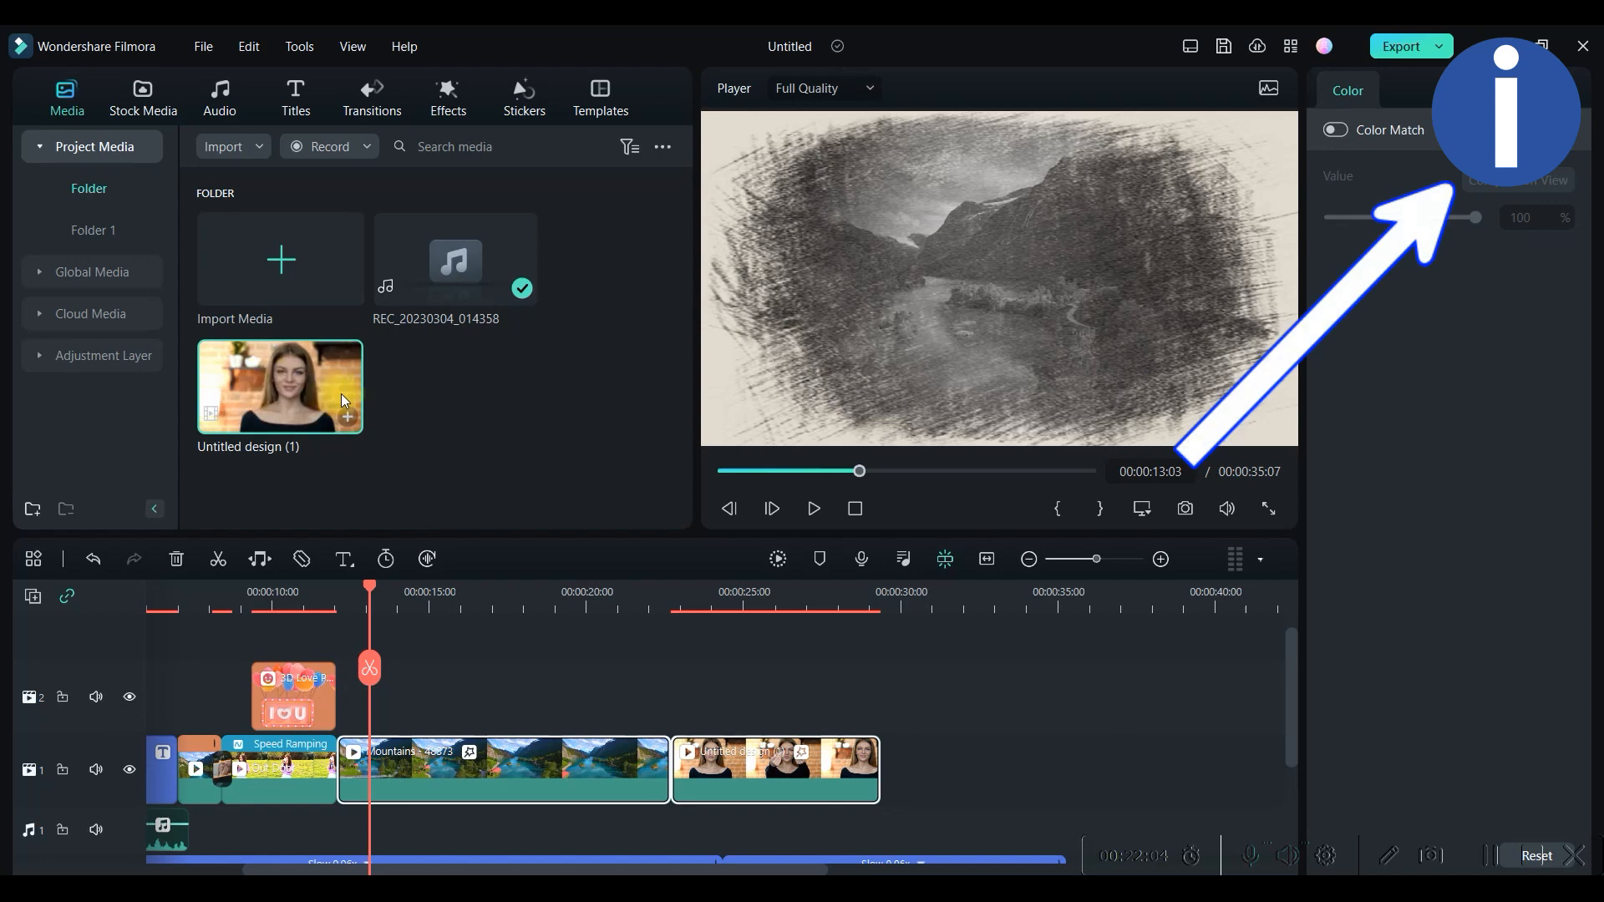
{"action": "double_click", "coordinate": [299, 378]}
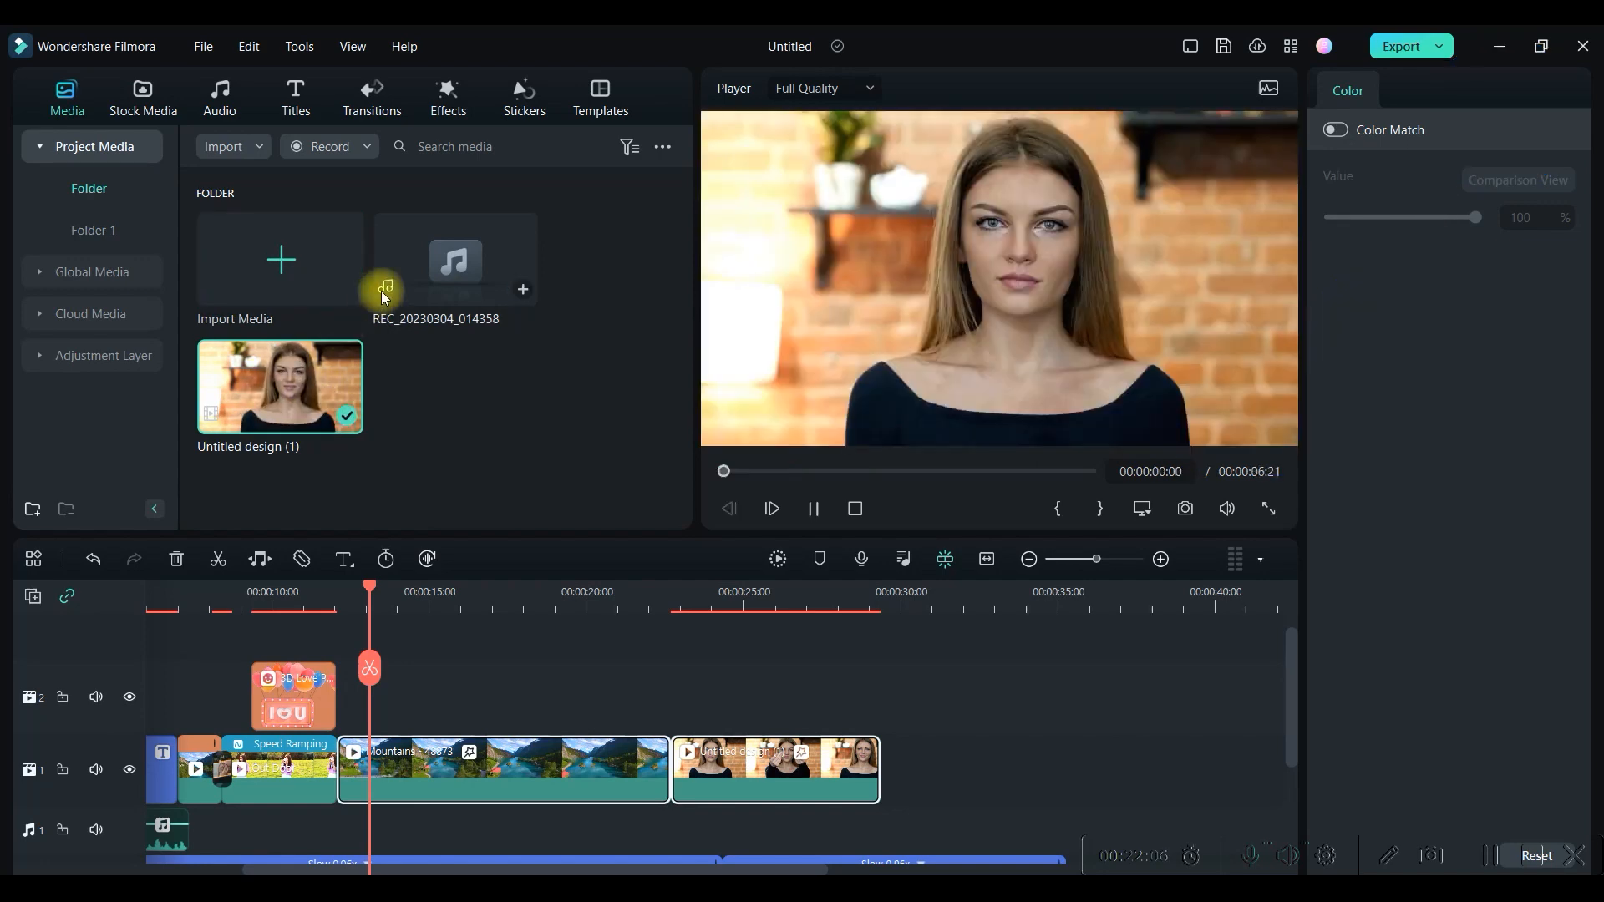
Try a heart mask on the woman clip at about X 46, Y 119 px, followed by a rectangle mask over her face.
{"action": "left_click", "coordinate": [803, 770]}
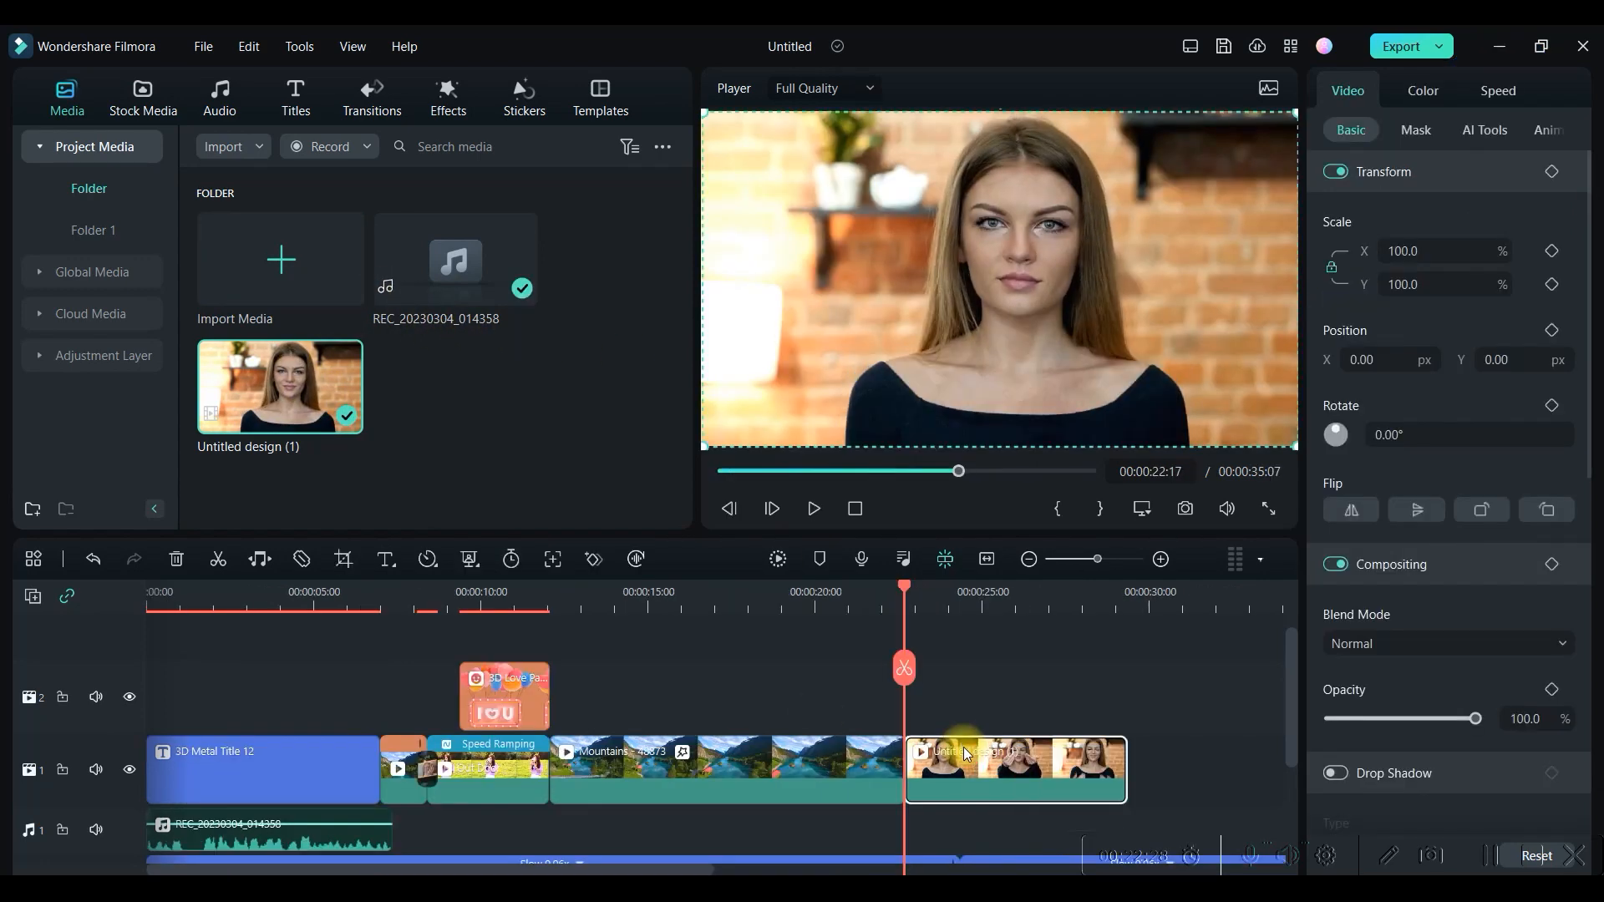
{"action": "left_click", "coordinate": [1420, 133]}
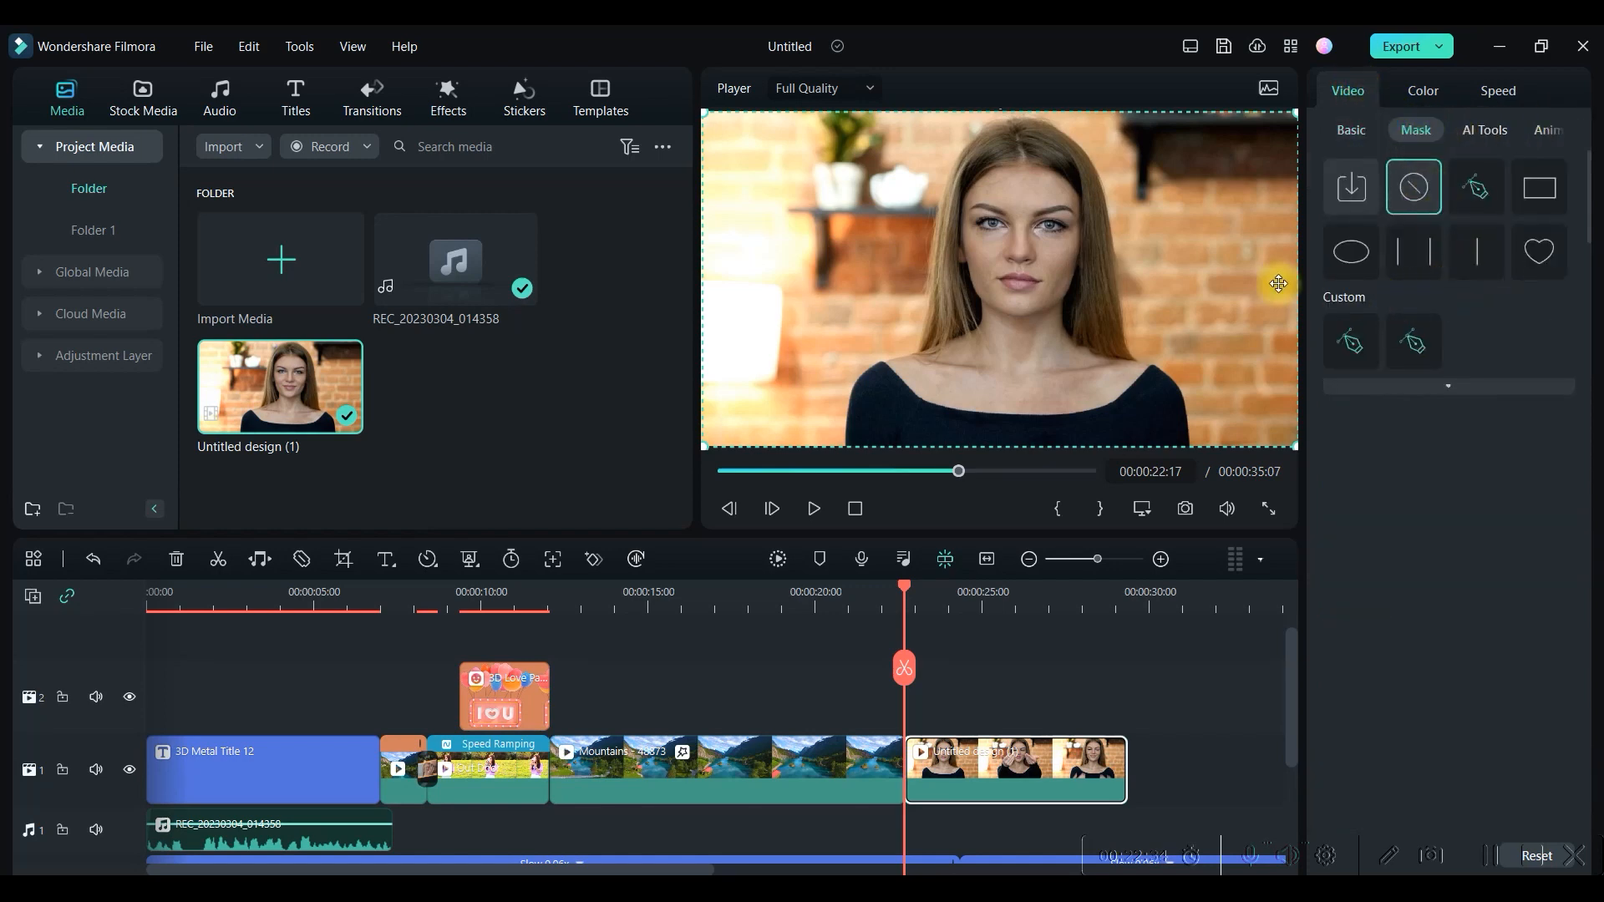
{"action": "left_click", "coordinate": [1541, 244]}
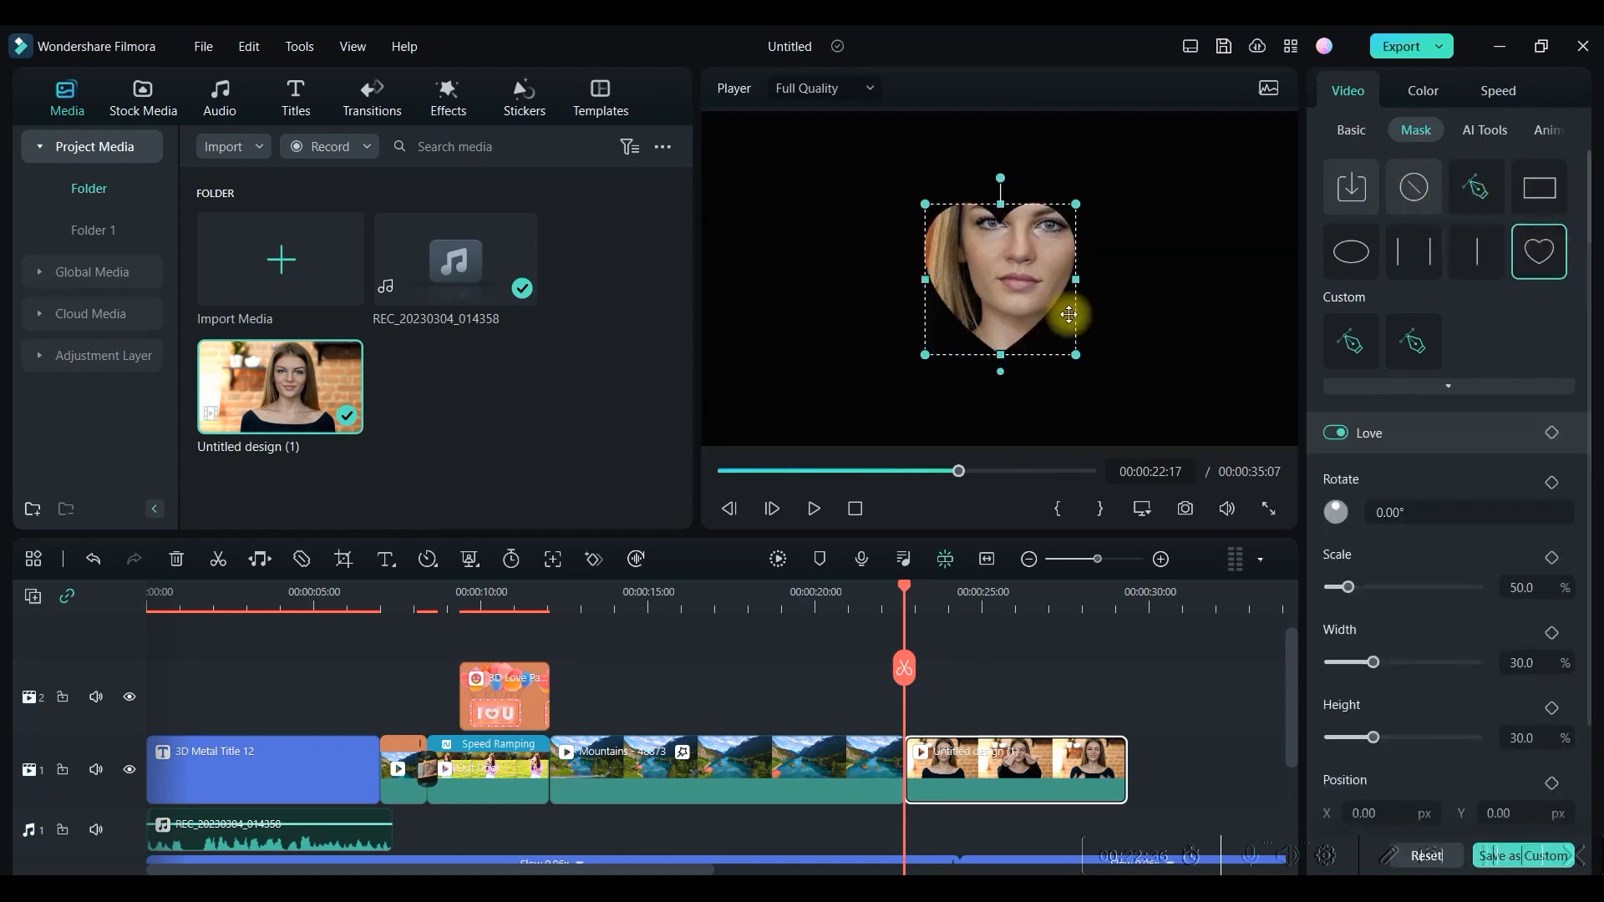
{"action": "left_click_drag", "start_coordinate": [1064, 279], "coordinate": [1053, 238]}
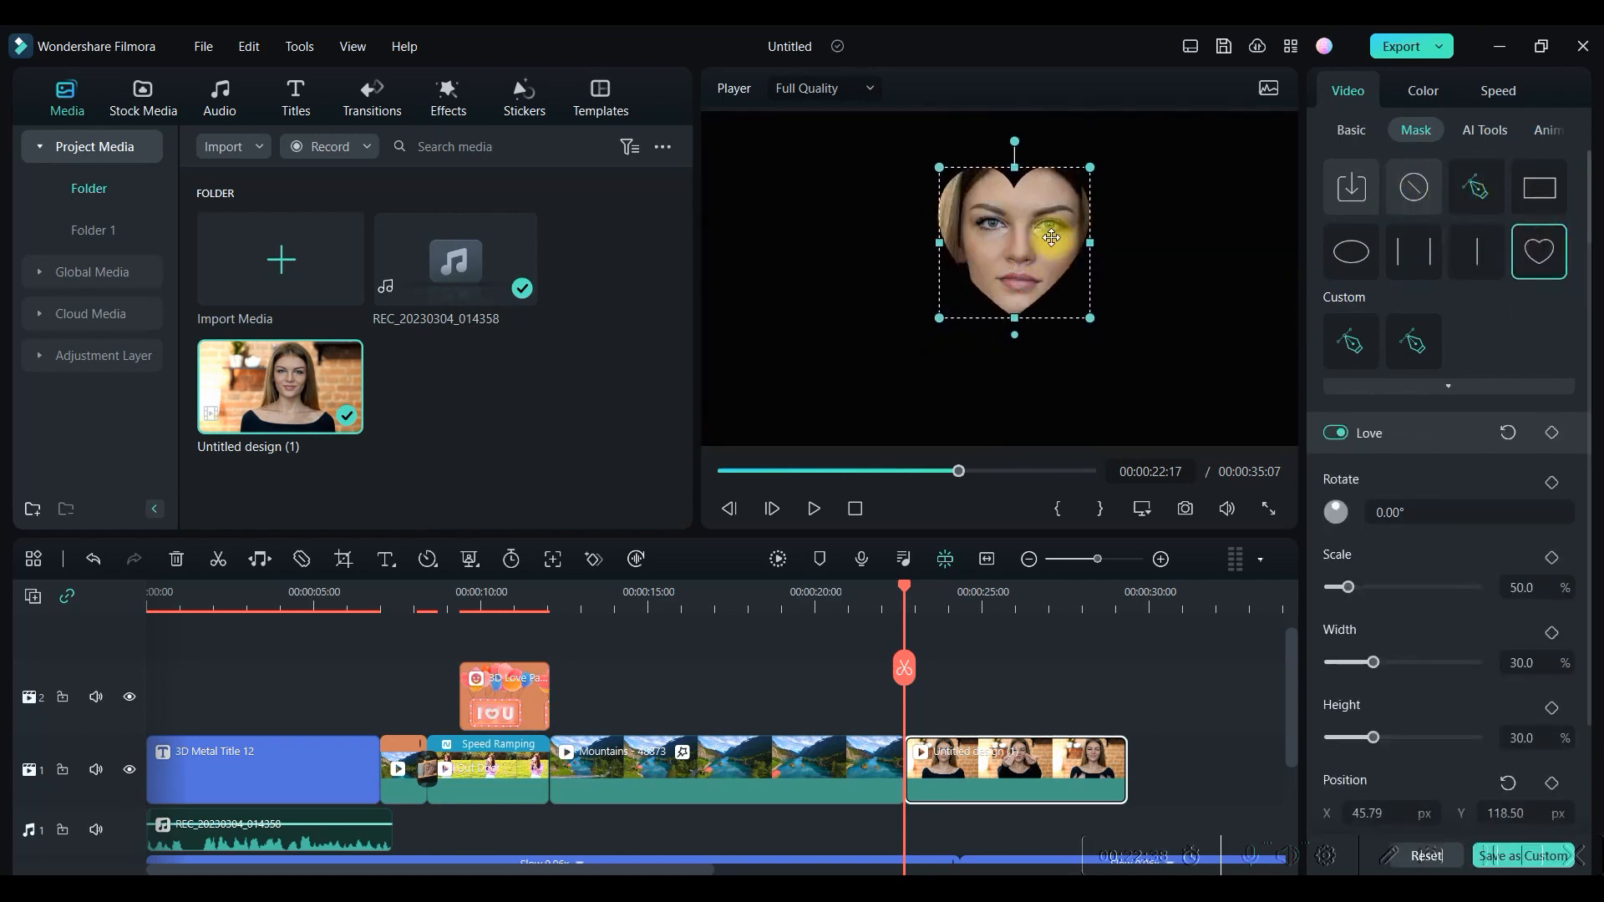
{"action": "left_click", "coordinate": [1540, 187]}
{"action": "left_click_drag", "start_coordinate": [1015, 291], "coordinate": [1034, 244]}
Remove the background of the woman clip with AI Portrait.
{"action": "left_click", "coordinate": [1485, 130]}
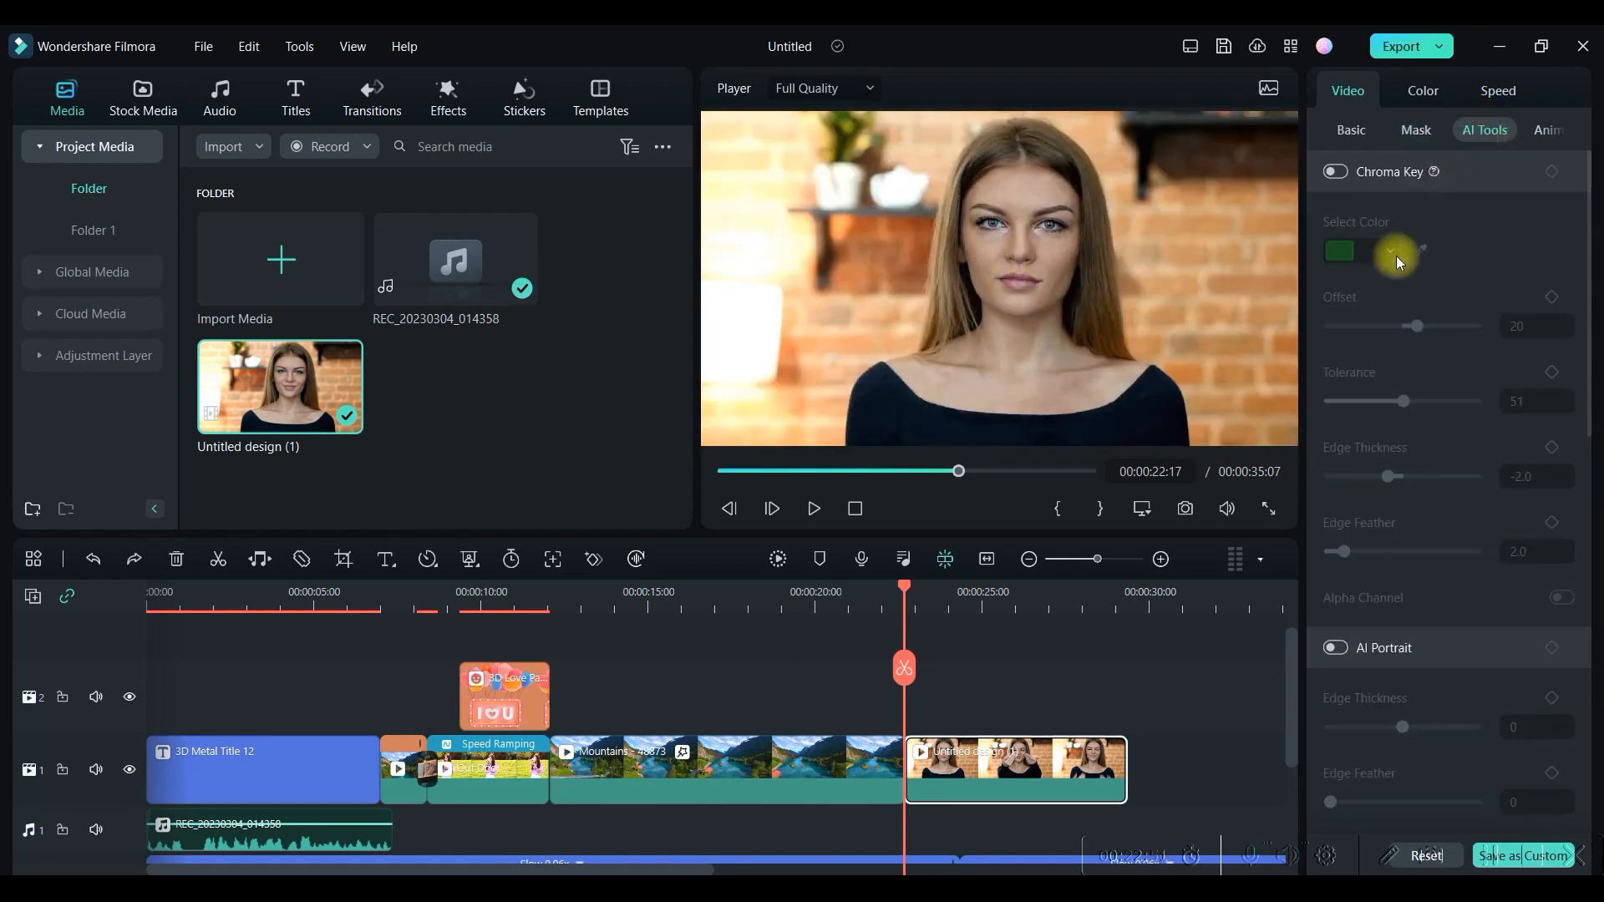
{"action": "left_click", "coordinate": [1007, 777]}
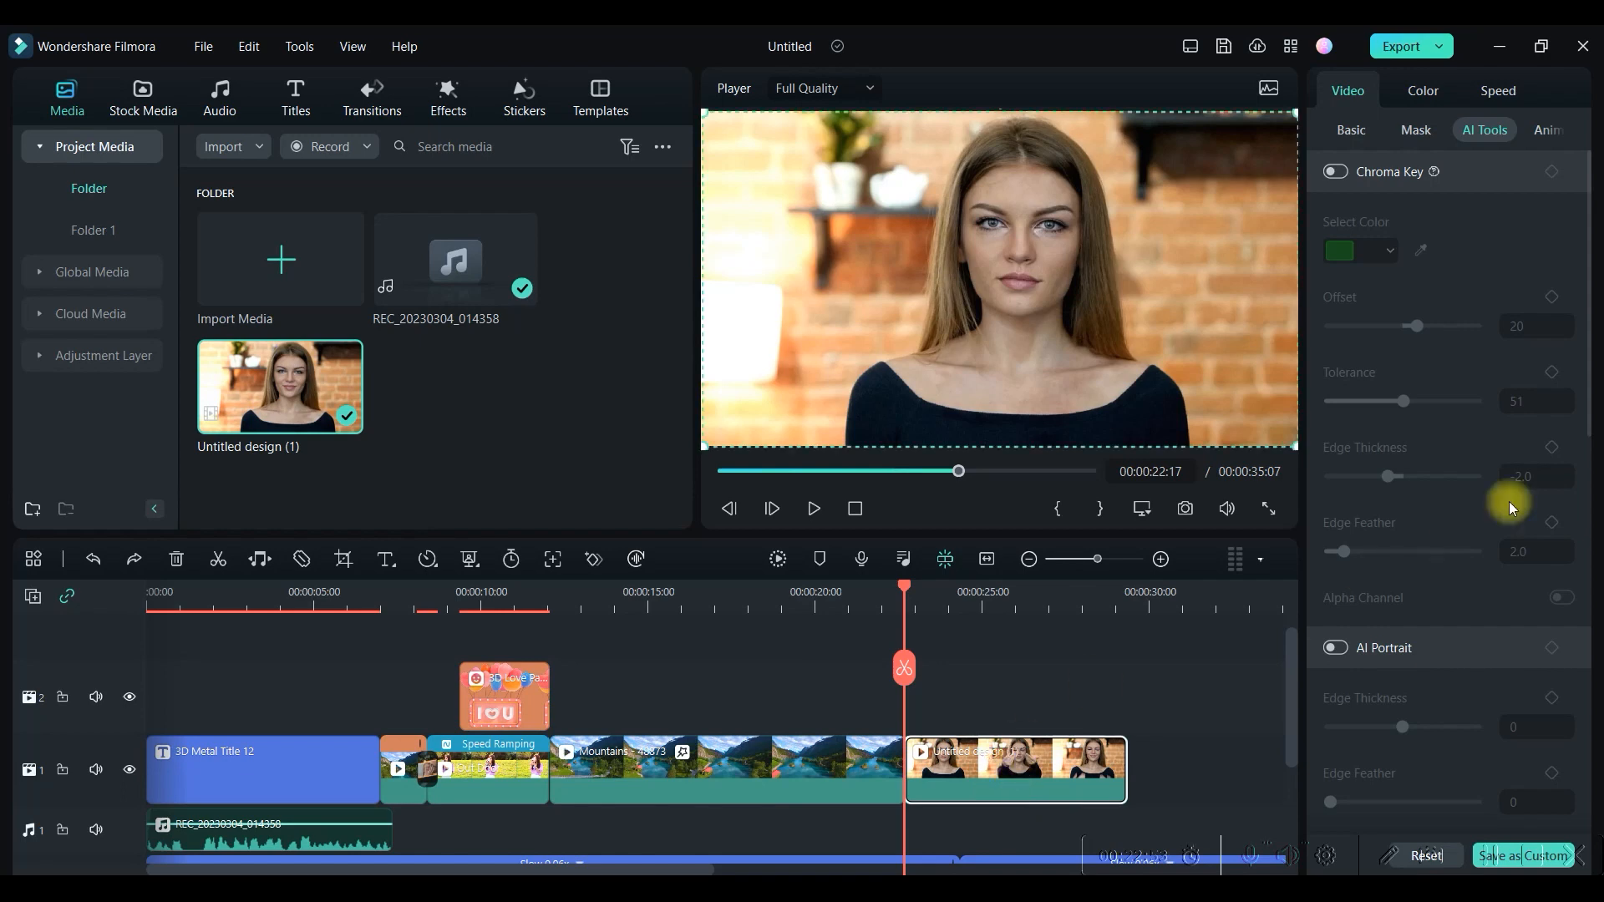
{"action": "left_click", "coordinate": [1334, 649]}
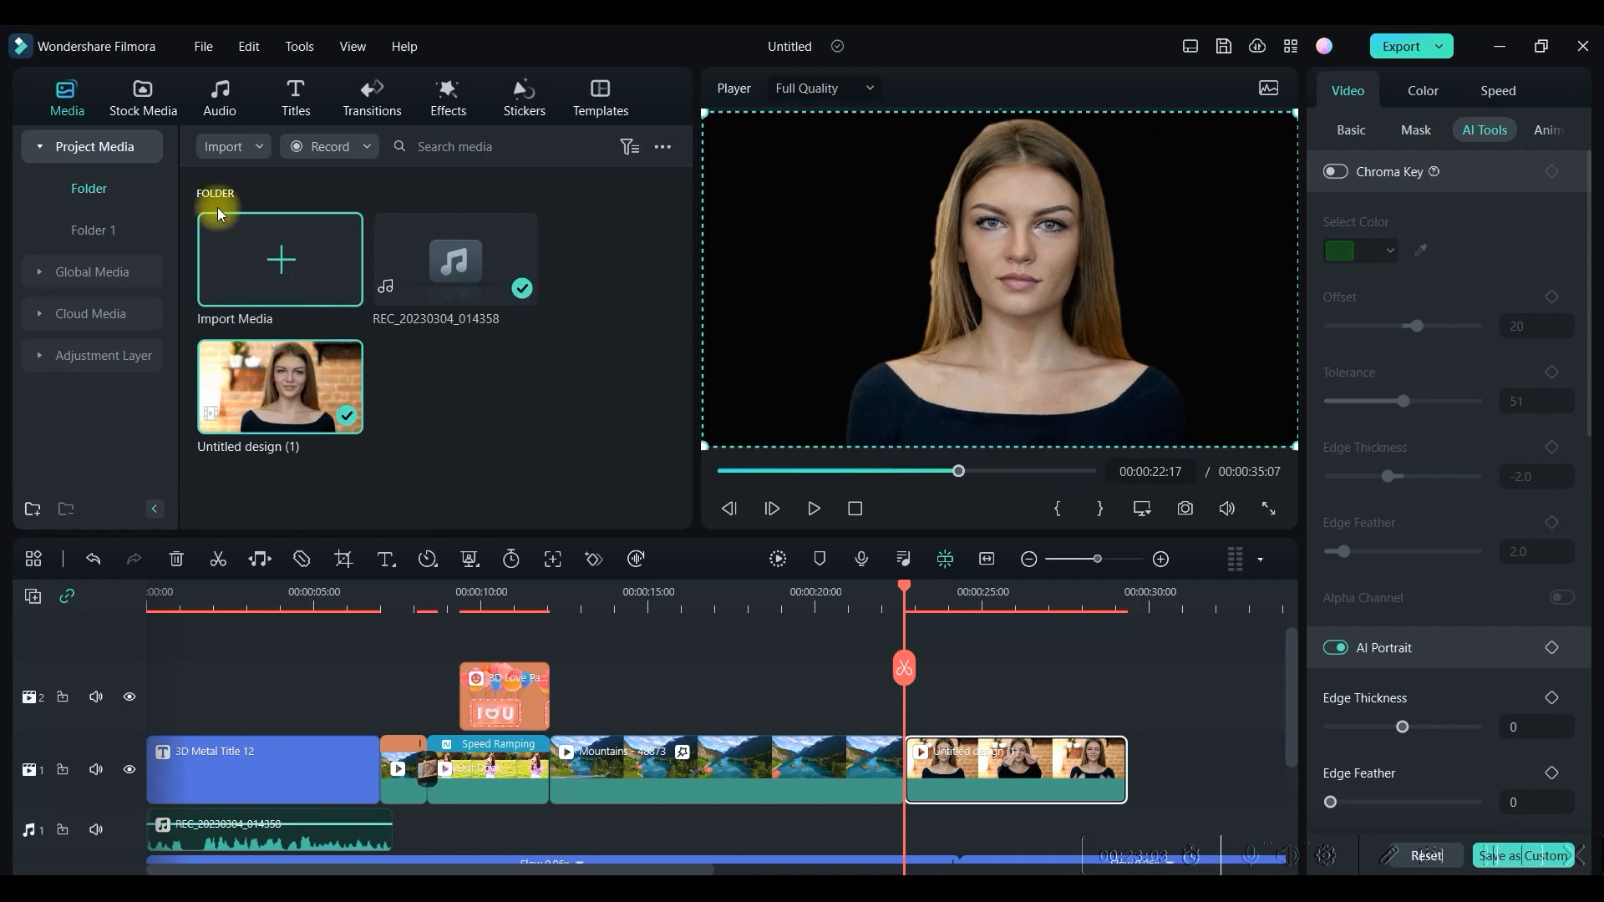
Move the woman clip to video track 2 above the start of the Mountains clip and trim the Mountains clip to the same end.
{"action": "left_click_drag", "start_coordinate": [998, 781], "coordinate": [639, 708]}
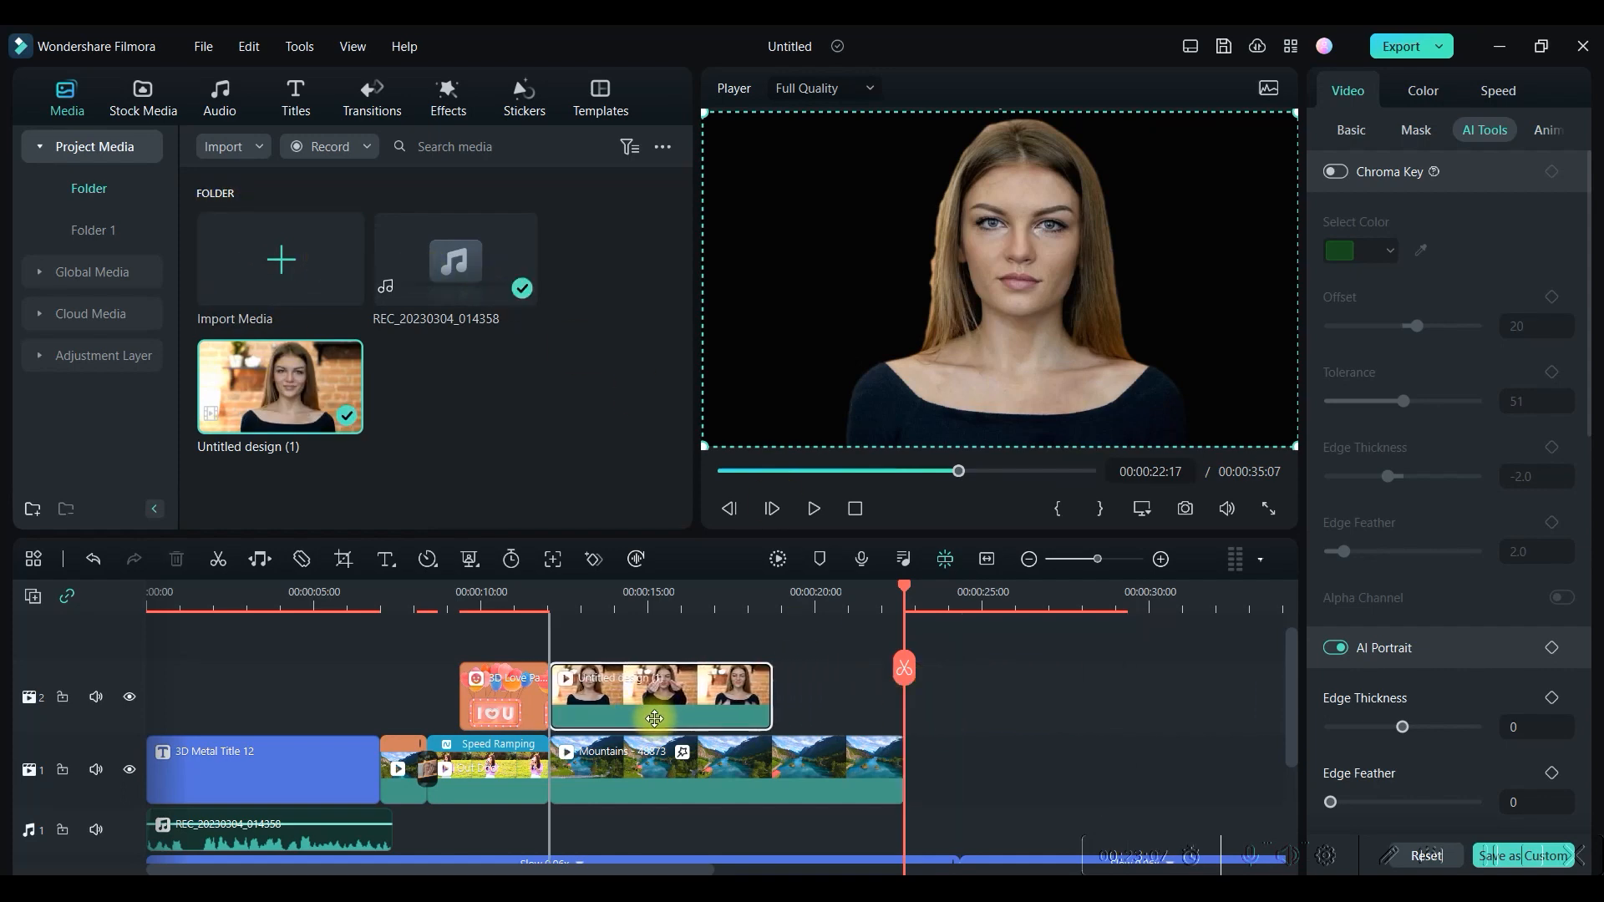
{"action": "left_click", "coordinate": [794, 765]}
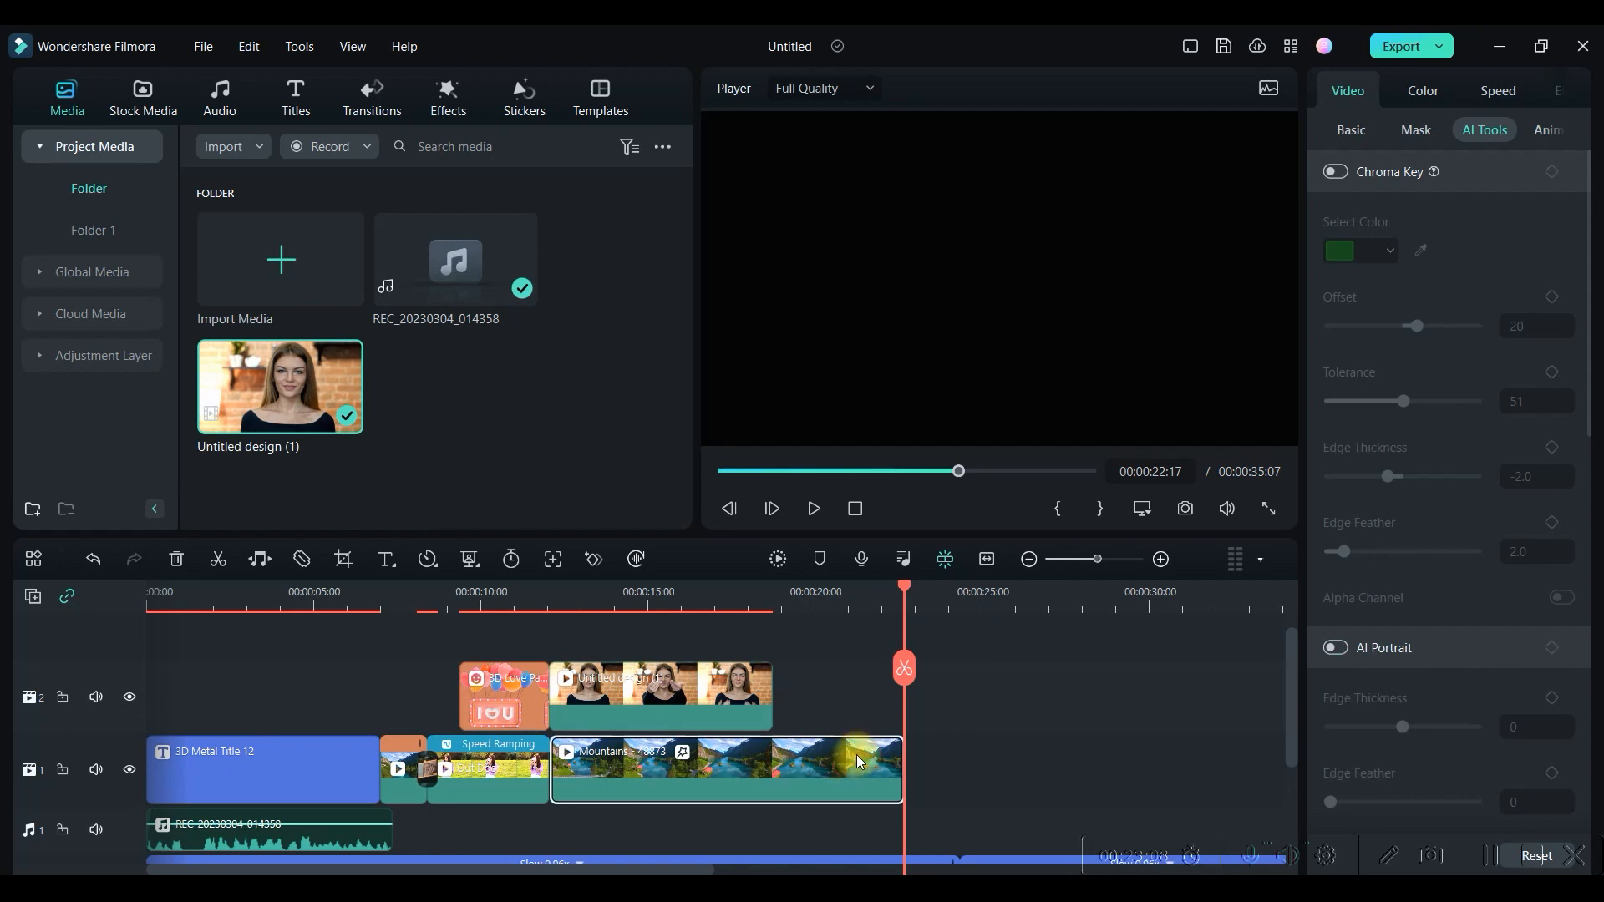
{"action": "left_click_drag", "start_coordinate": [898, 756], "coordinate": [770, 756]}
Play the timeline from 00:00:11:18 to check the cut-out woman over the Mountains clip.
{"action": "left_click", "coordinate": [899, 595]}
{"action": "left_click_drag", "start_coordinate": [899, 595], "coordinate": [537, 595]}
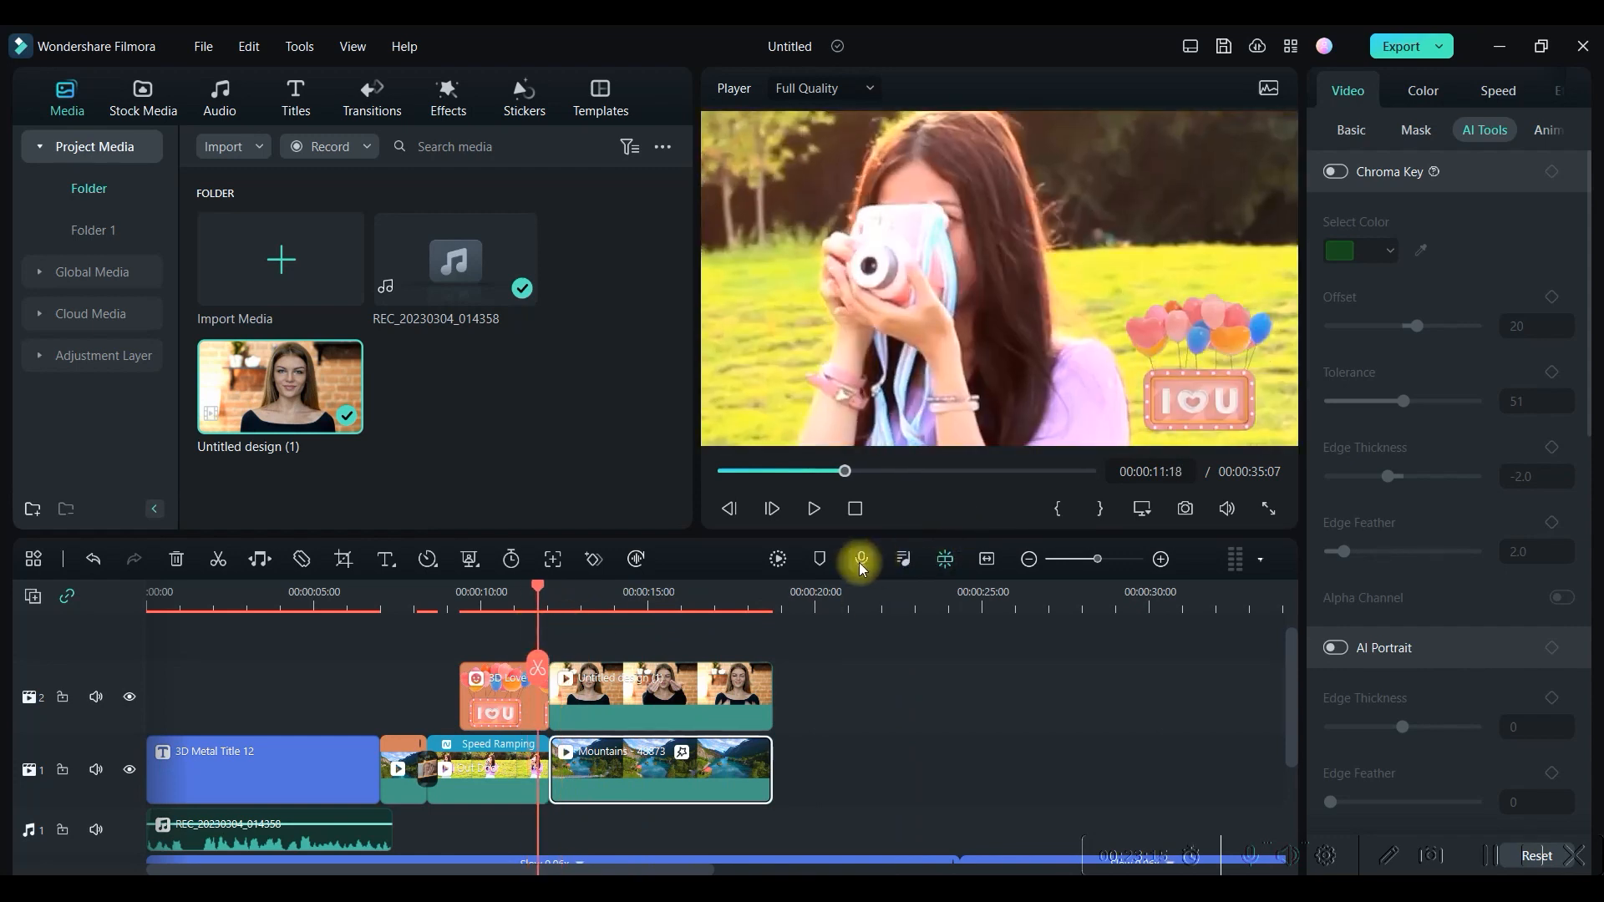
{"action": "left_click", "coordinate": [816, 511]}
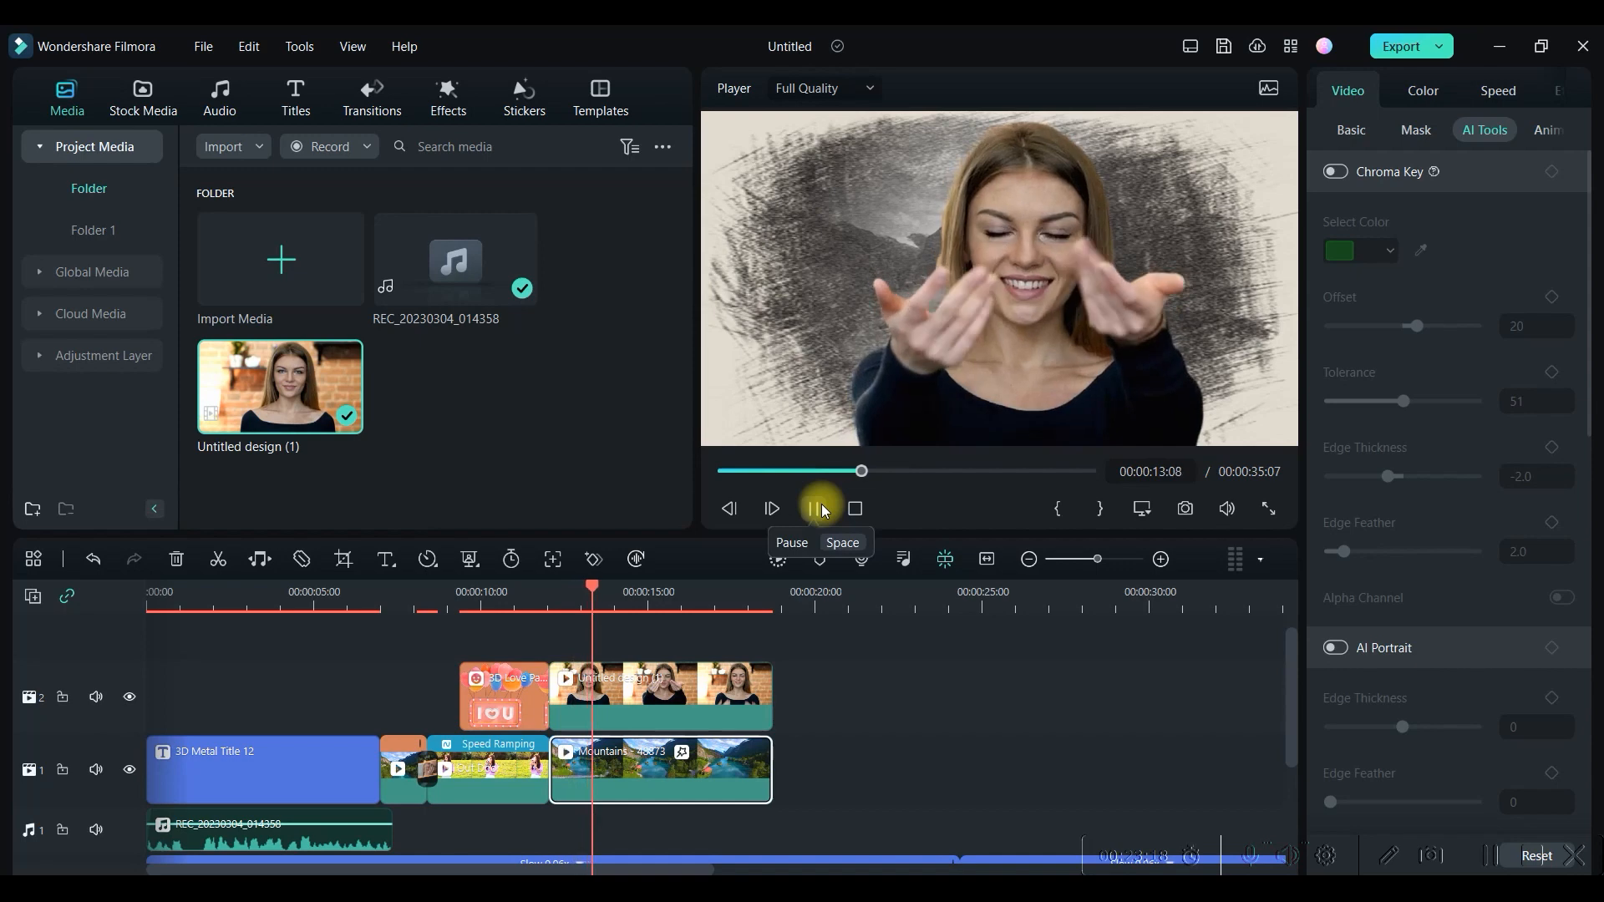
{"action": "left_click", "coordinate": [813, 511]}
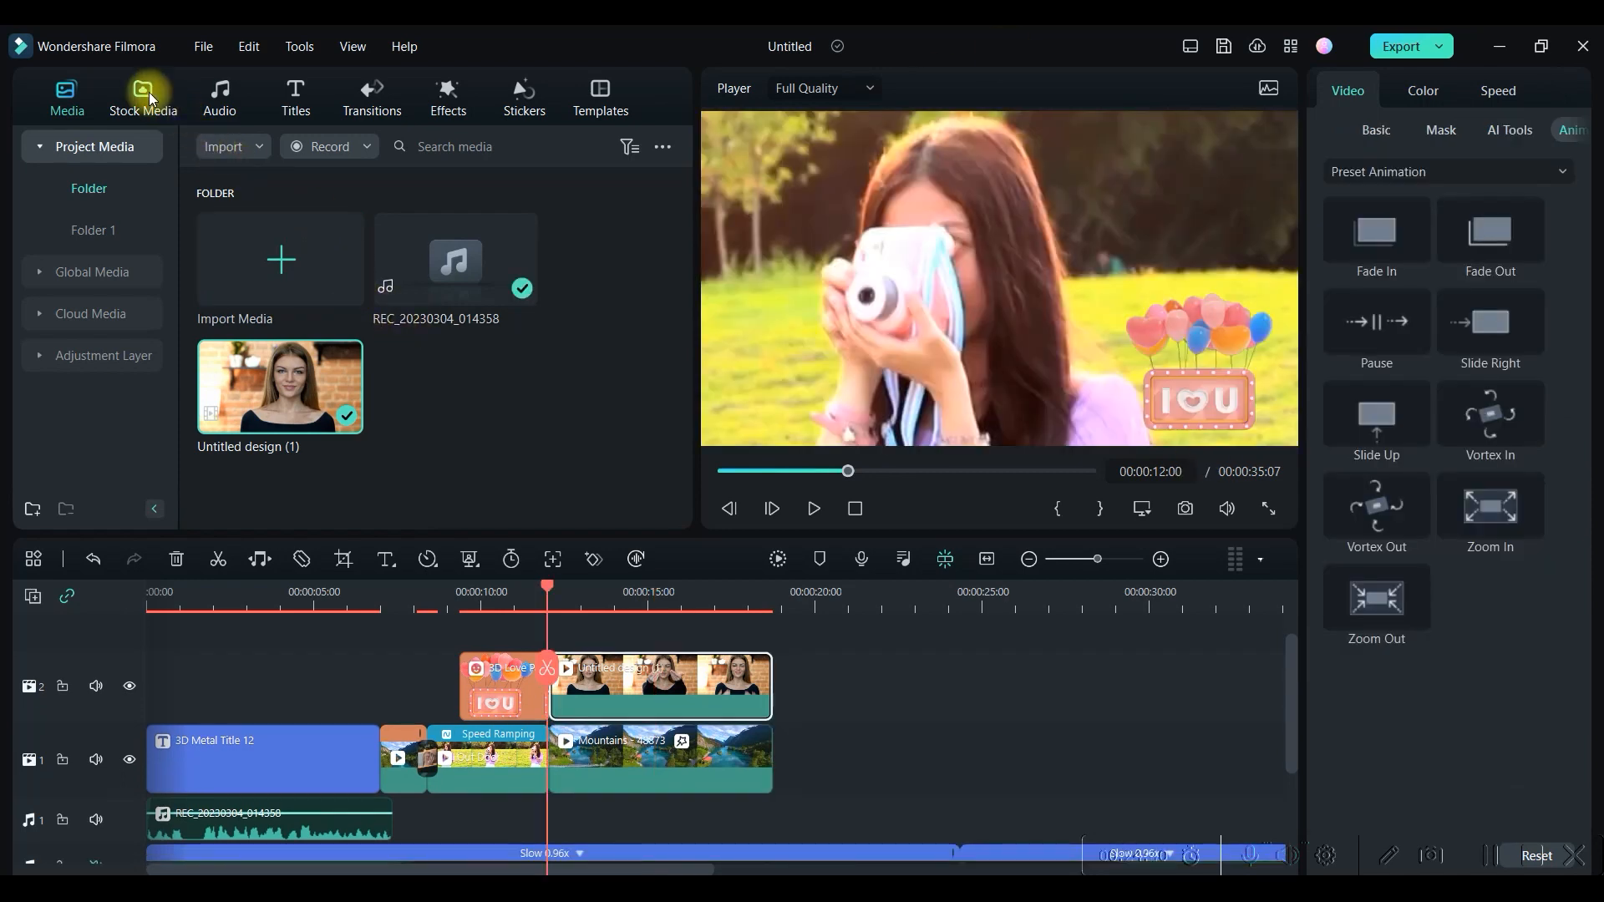
Add the 4K purple particle video from Pexels after the Mountains clip on track 1 and move the woman clip above its start.
{"action": "left_click", "coordinate": [144, 93]}
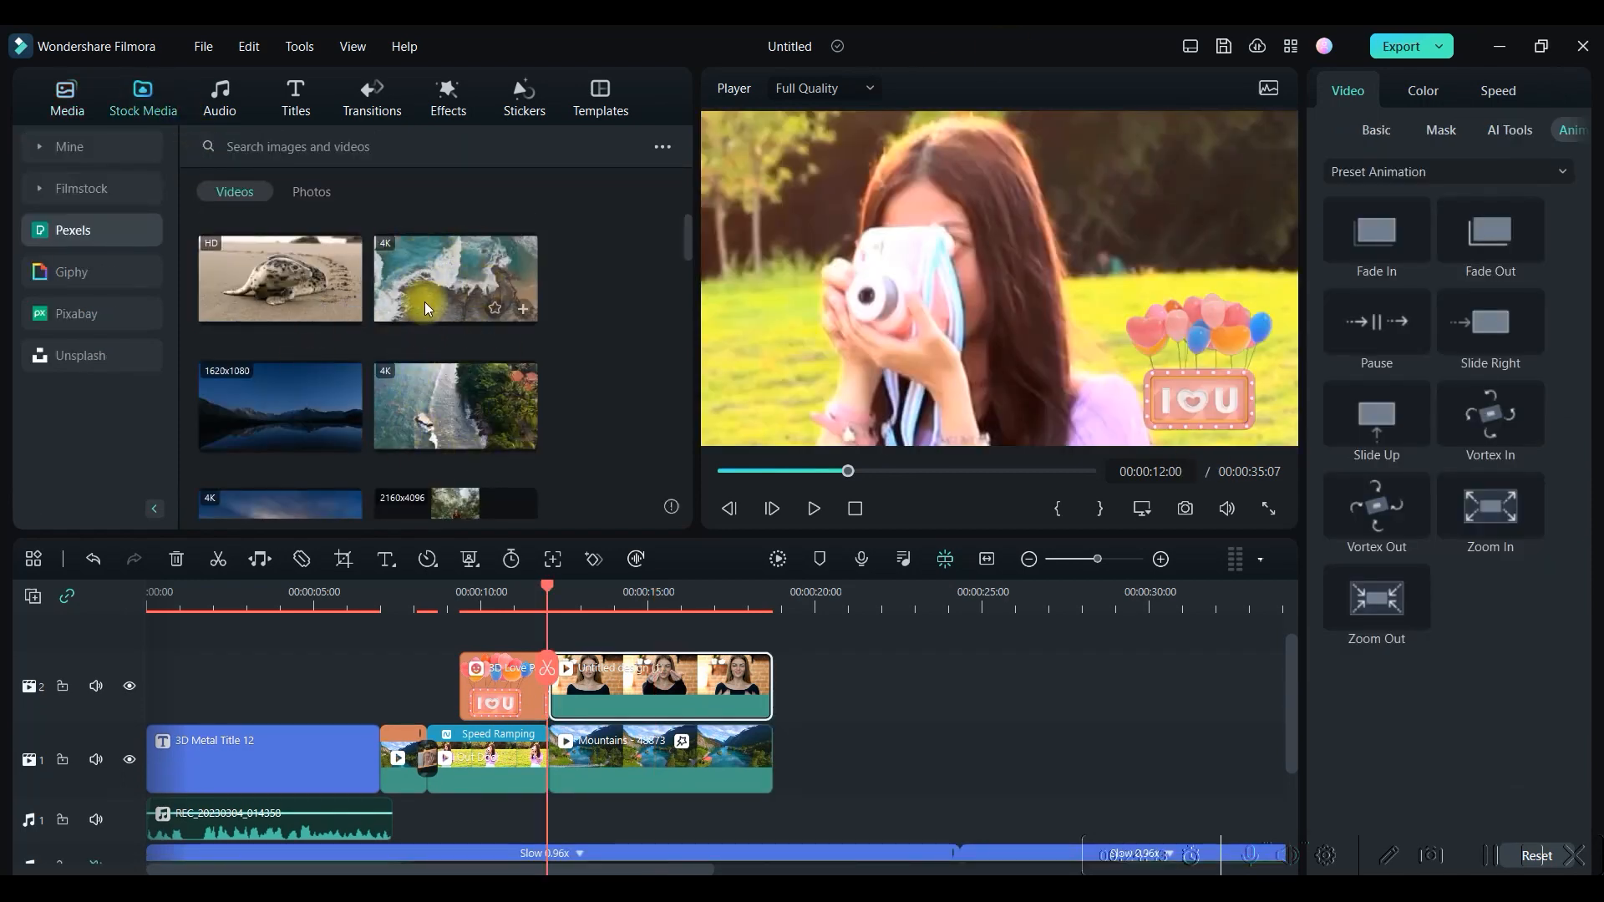
{"action": "scroll", "coordinate": [413, 298], "scroll_direction": "down", "scroll_amount": 5}
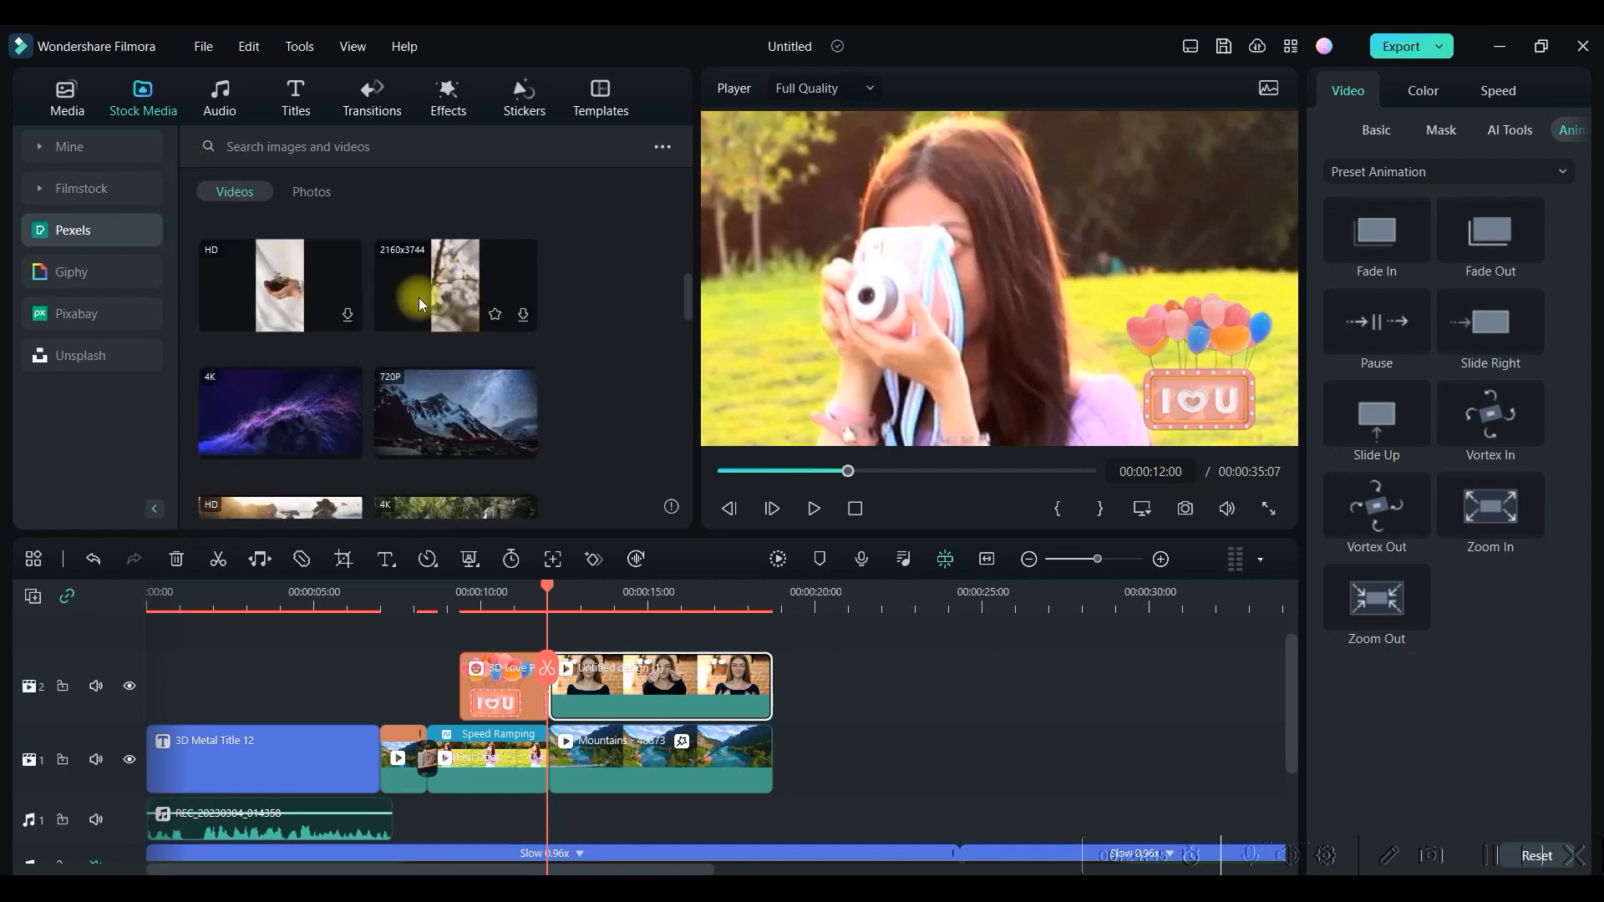
{"action": "left_click_drag", "start_coordinate": [297, 429], "coordinate": [800, 762]}
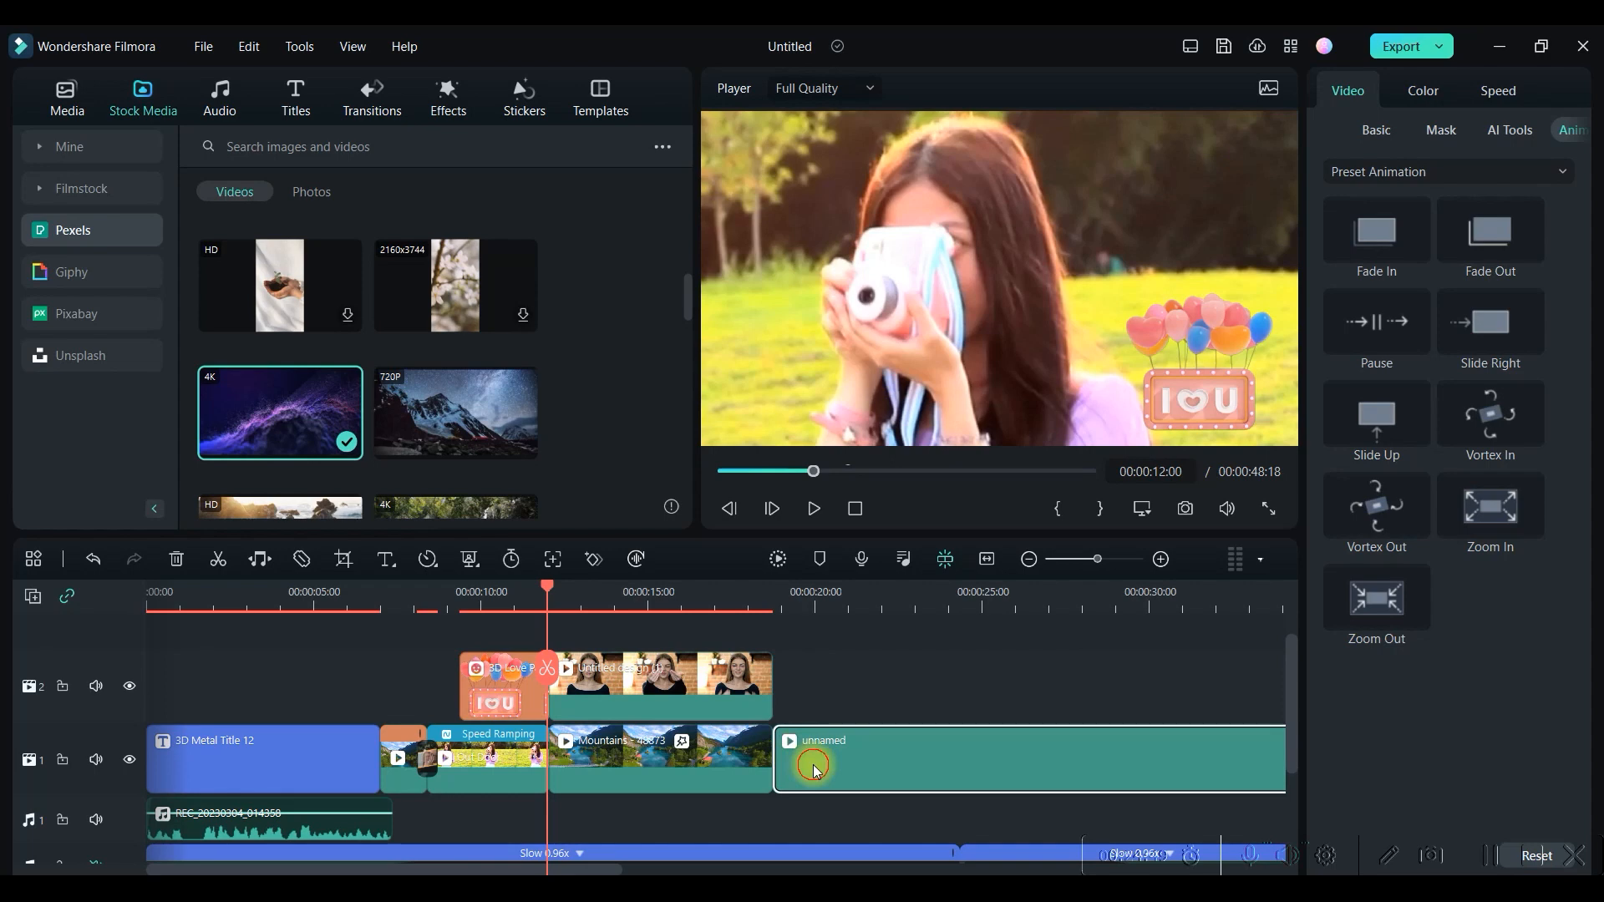
{"action": "left_click_drag", "start_coordinate": [748, 684], "coordinate": [973, 684]}
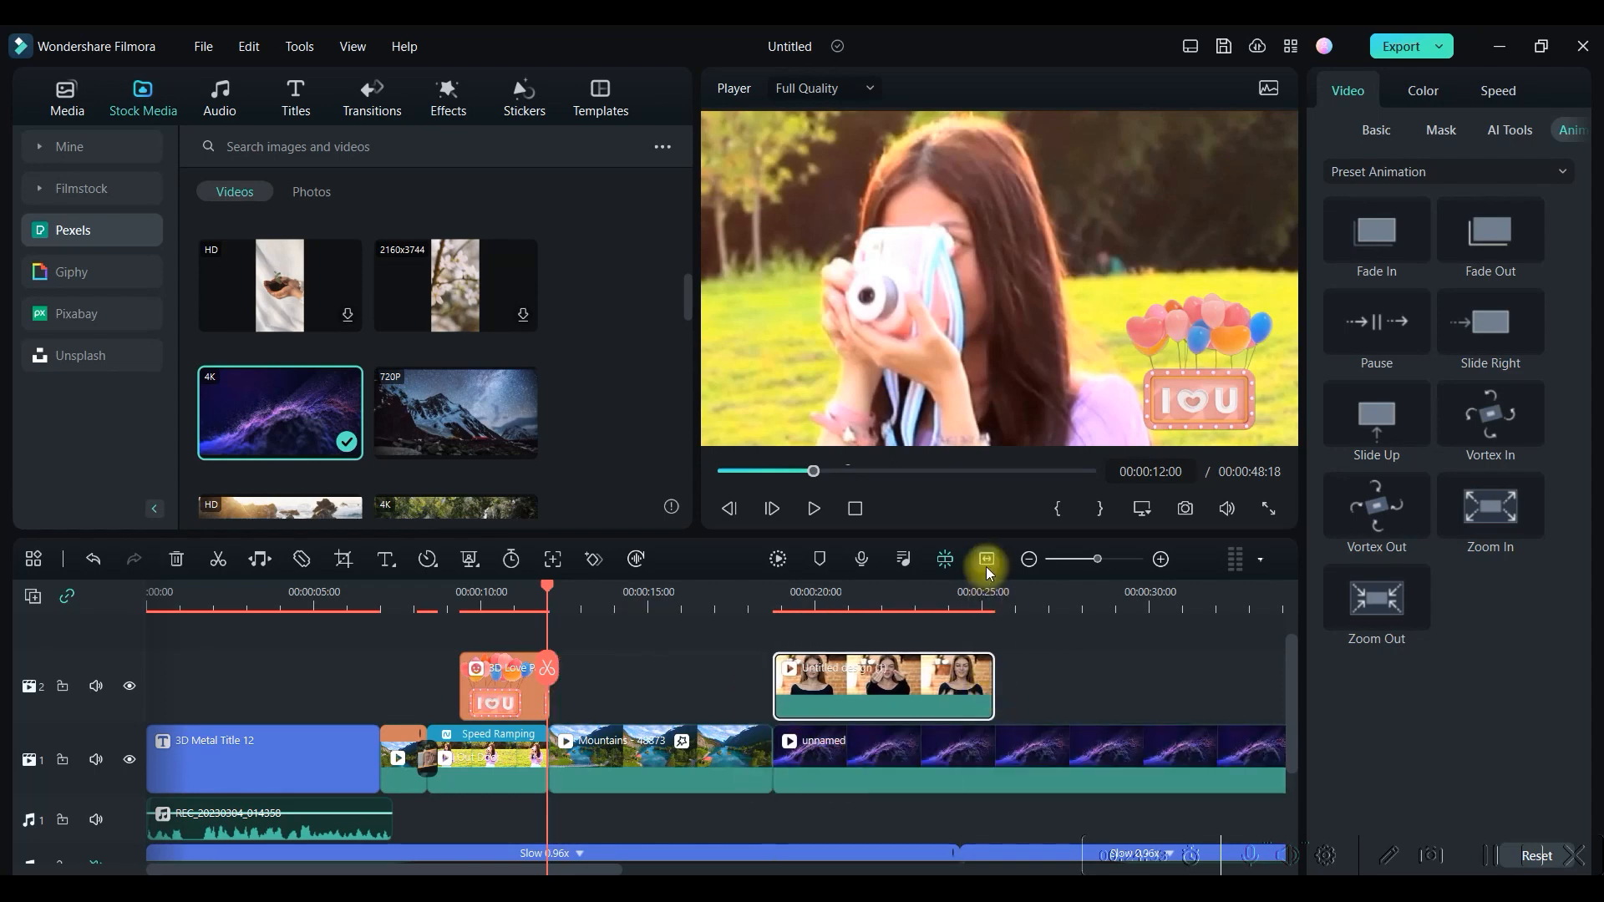
Play the timeline from just before the purple particle clip to check the woman over the new background.
{"action": "mouse_move", "coordinate": [547, 585]}
{"action": "left_mouse_down"}
{"action": "mouse_move", "coordinate": [800, 643]}
{"action": "mouse_move", "coordinate": [752, 644]}
{"action": "left_mouse_up"}
{"action": "left_click", "coordinate": [809, 508]}
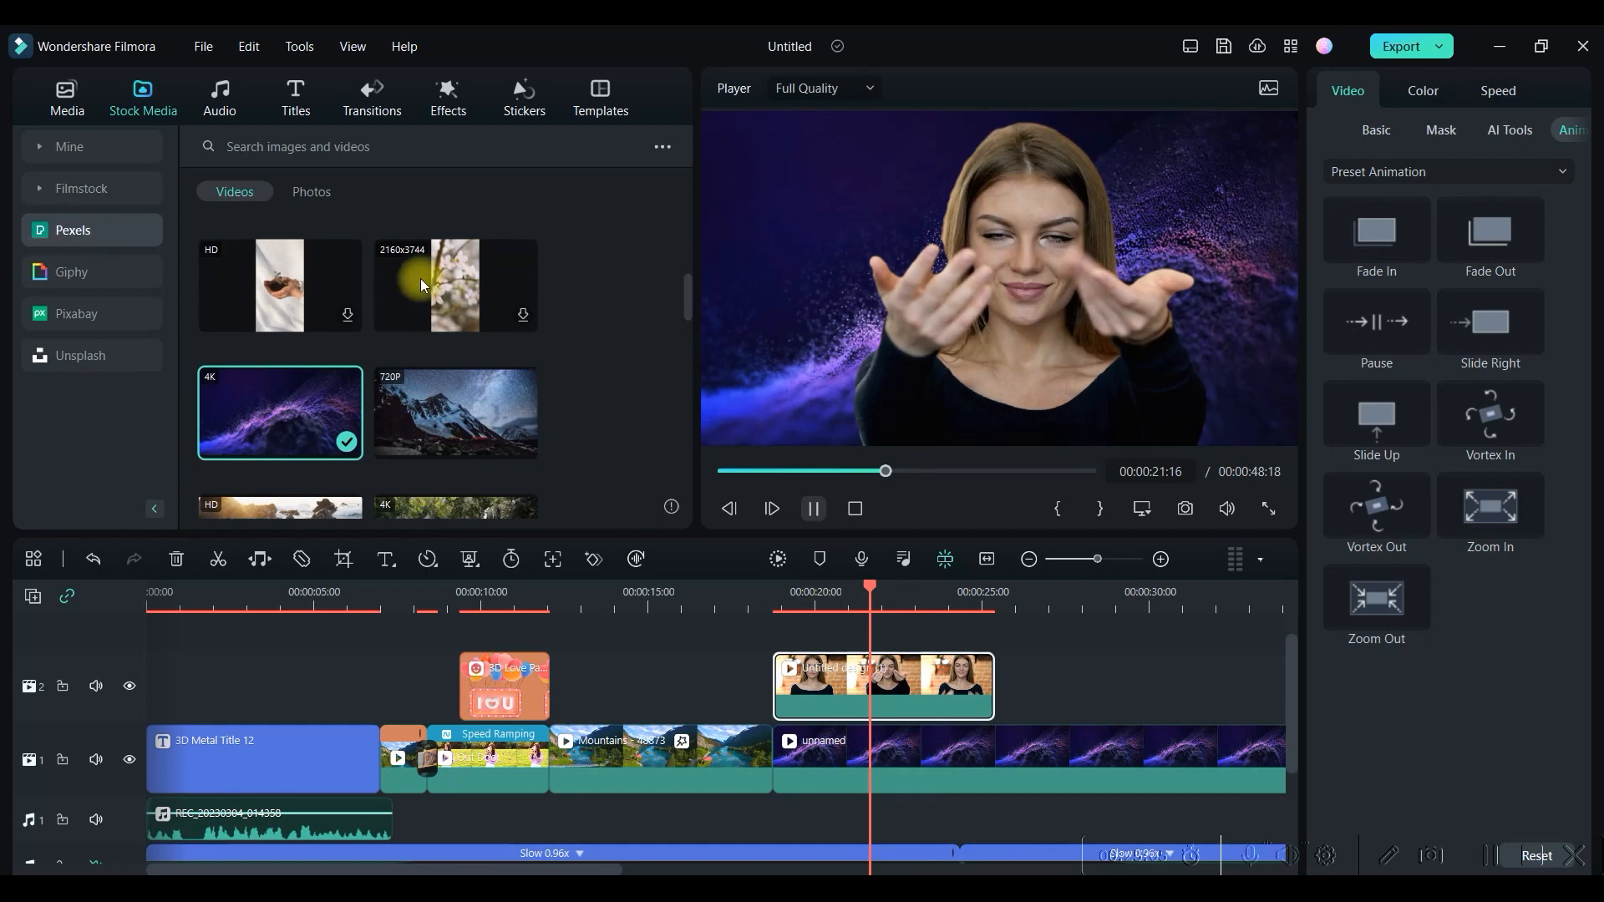
{"action": "key", "text": "space"}
{"action": "scroll", "coordinate": [421, 263], "scroll_direction": "down", "scroll_amount": 1}
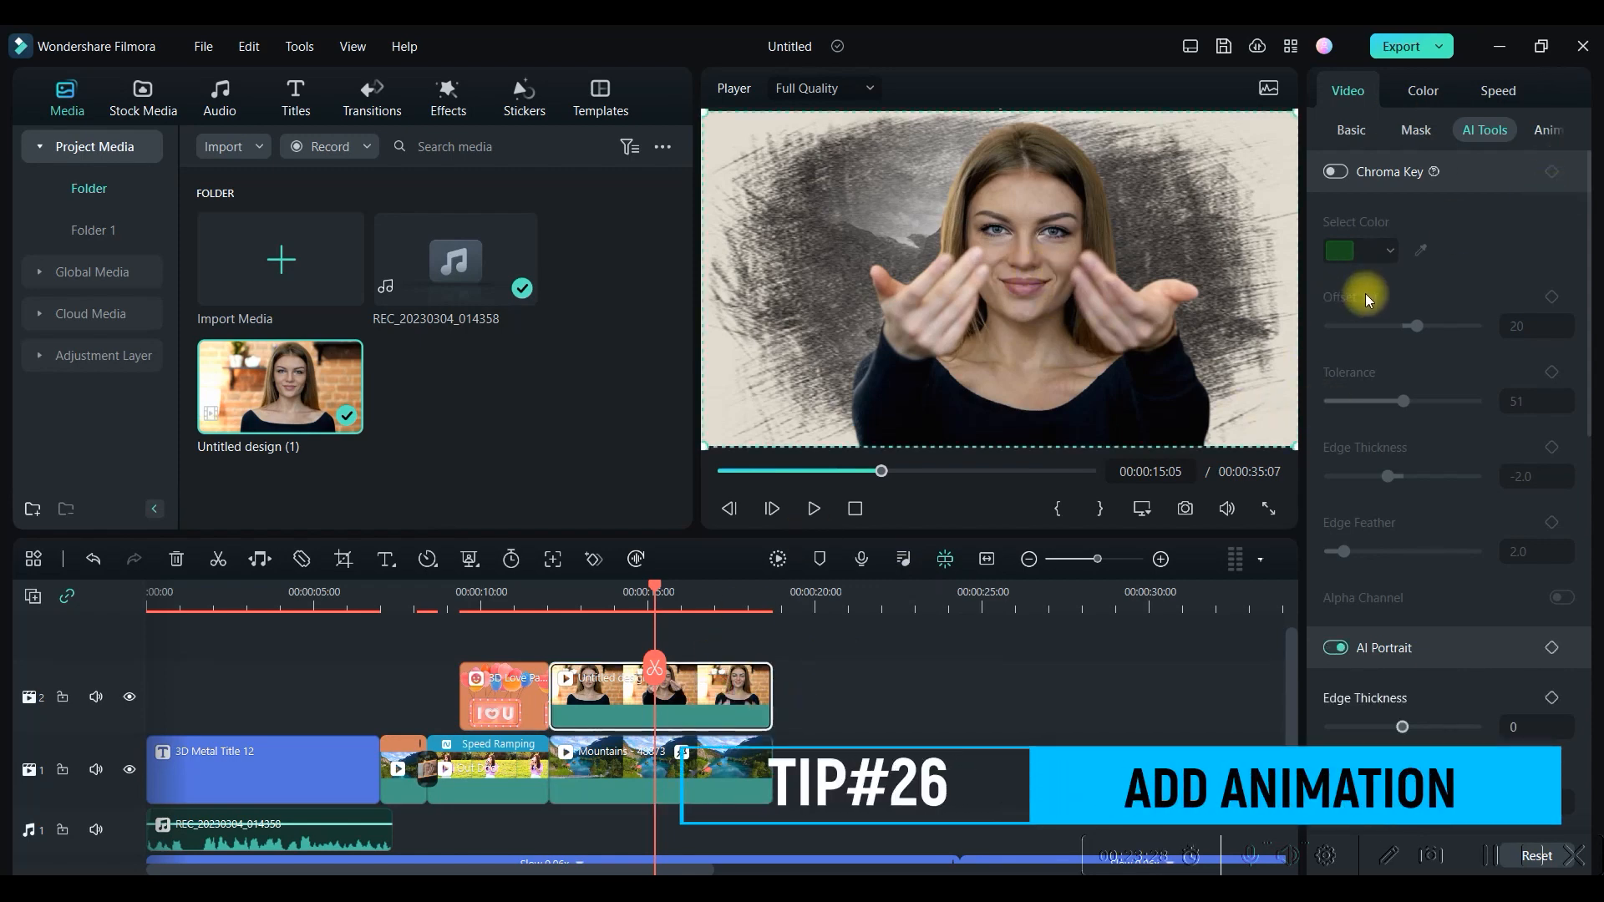
Examine the preset animations and the animation categories offered for the woman clip.
{"action": "left_click", "coordinate": [1550, 129]}
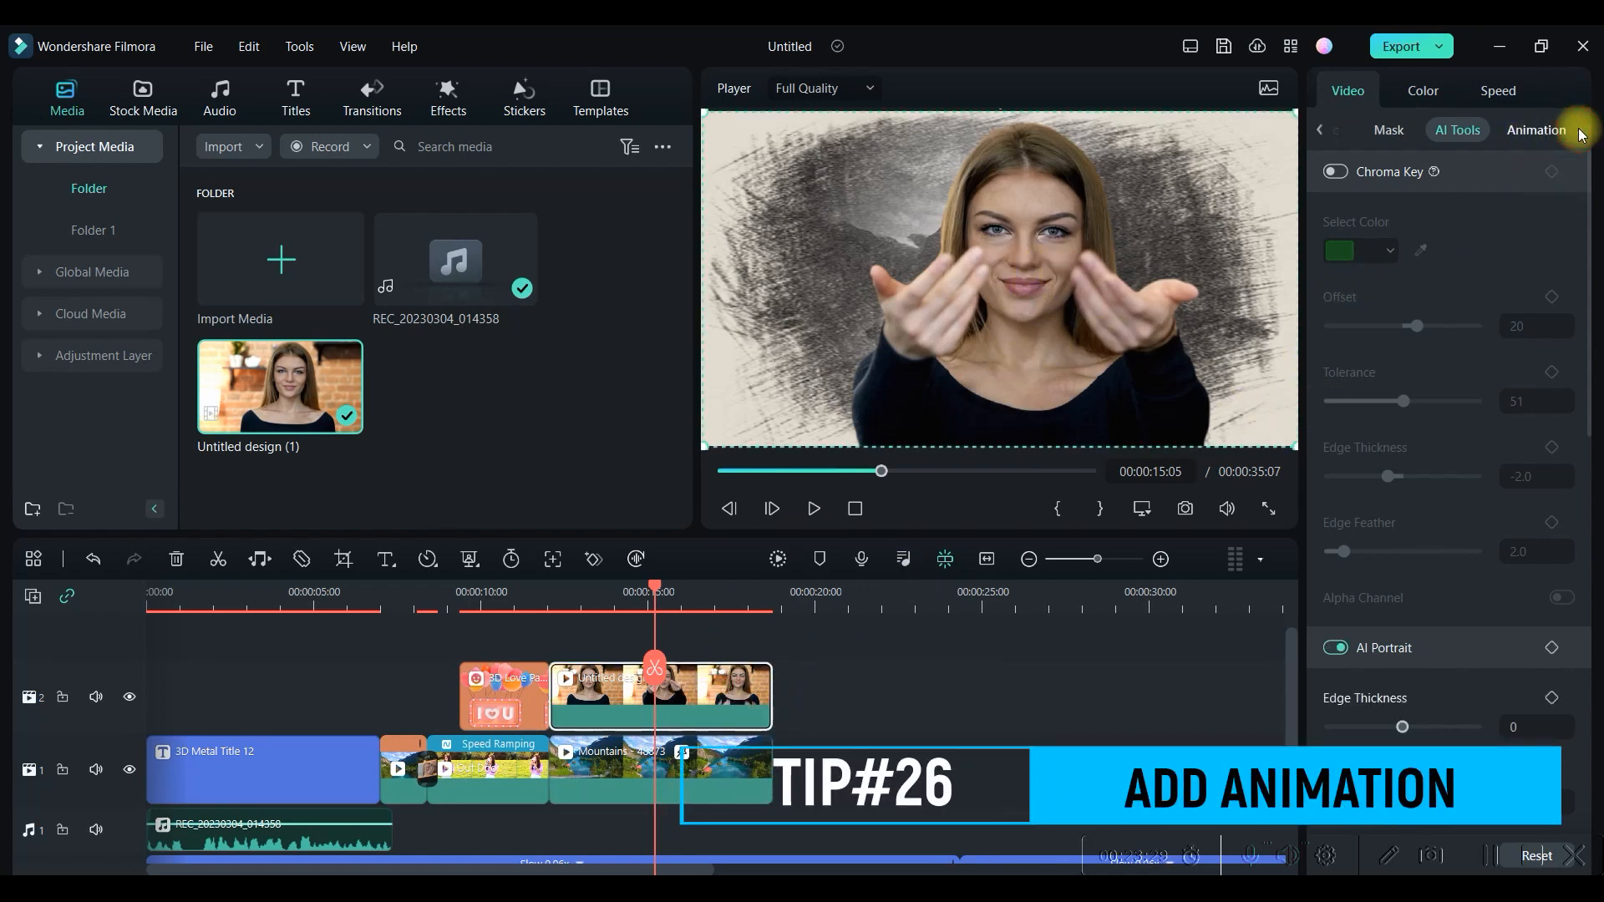
{"action": "left_click", "coordinate": [1522, 129]}
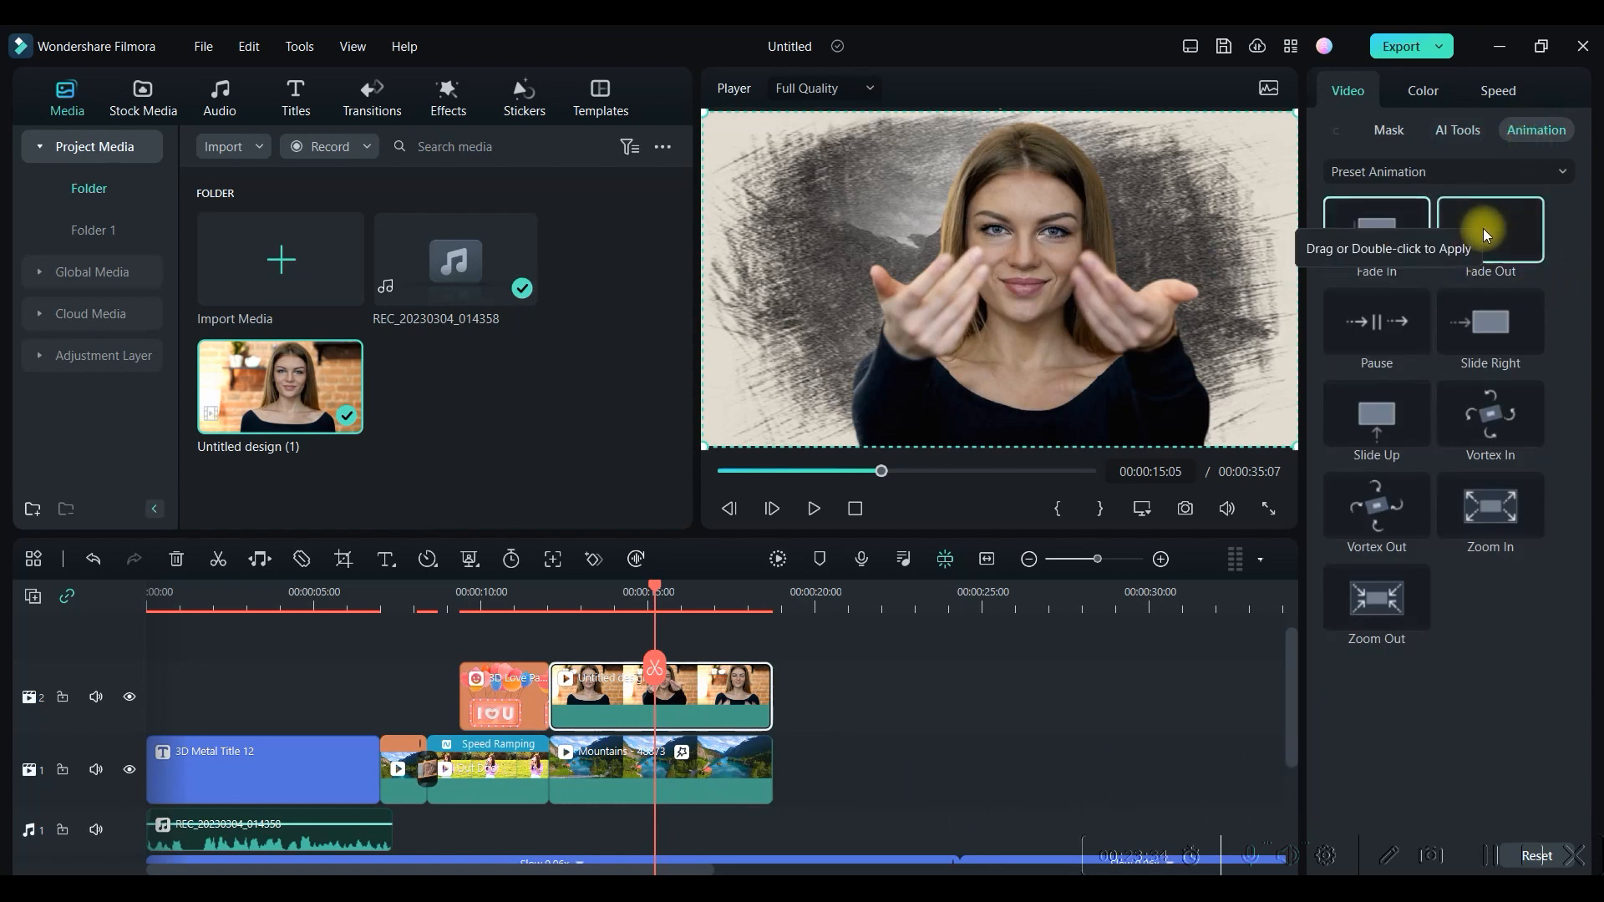
{"action": "left_click", "coordinate": [1471, 175]}
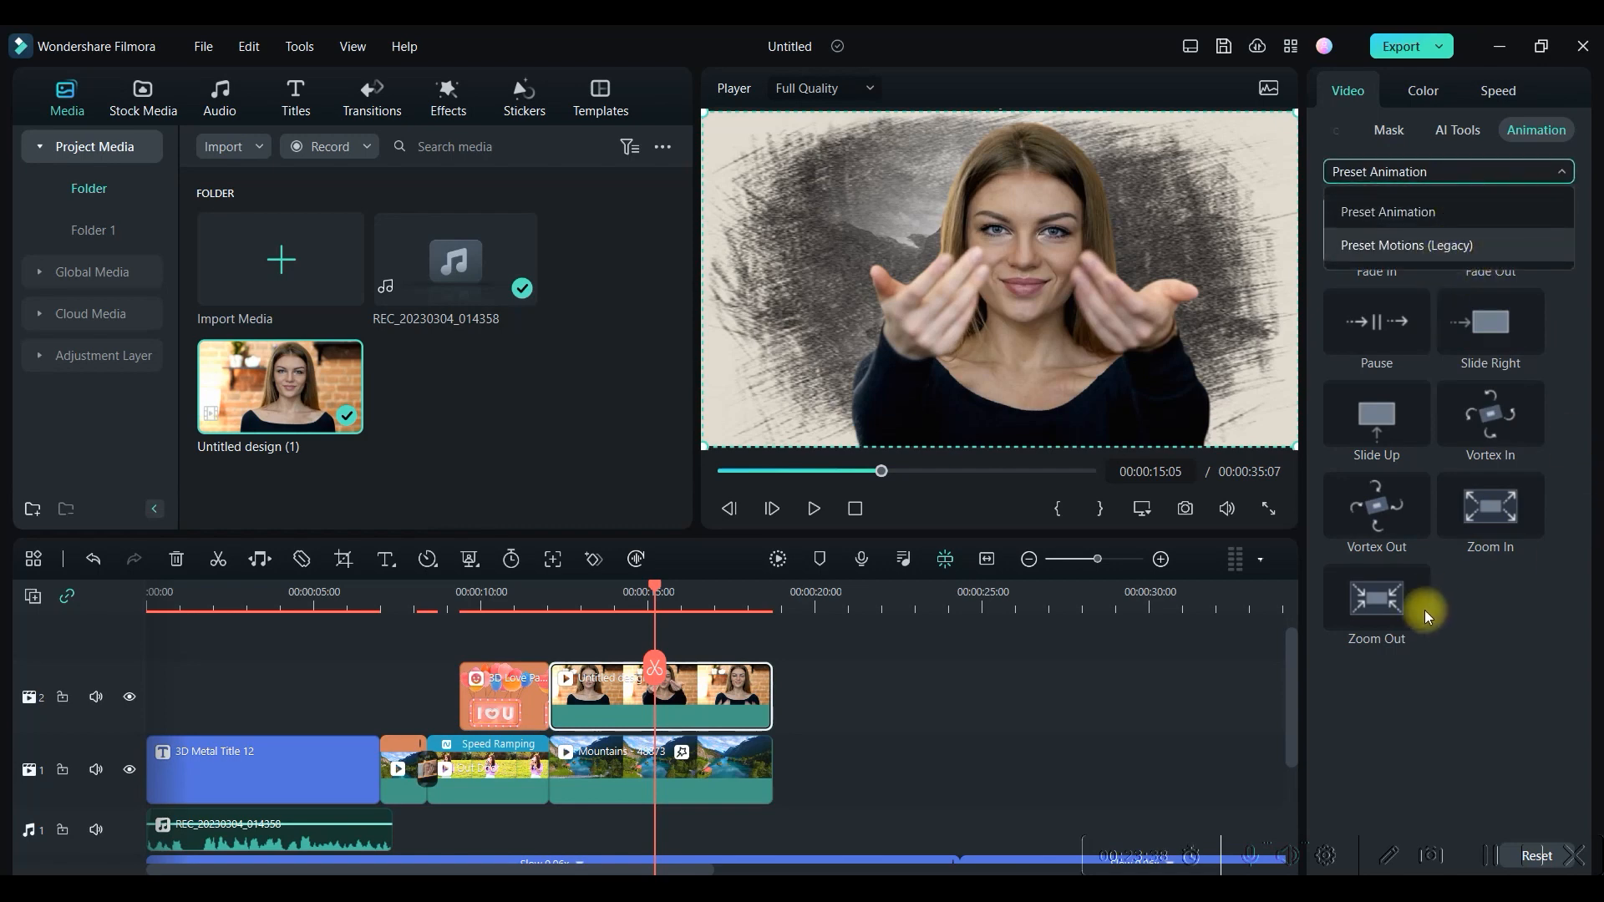
{"action": "left_click", "coordinate": [1497, 613]}
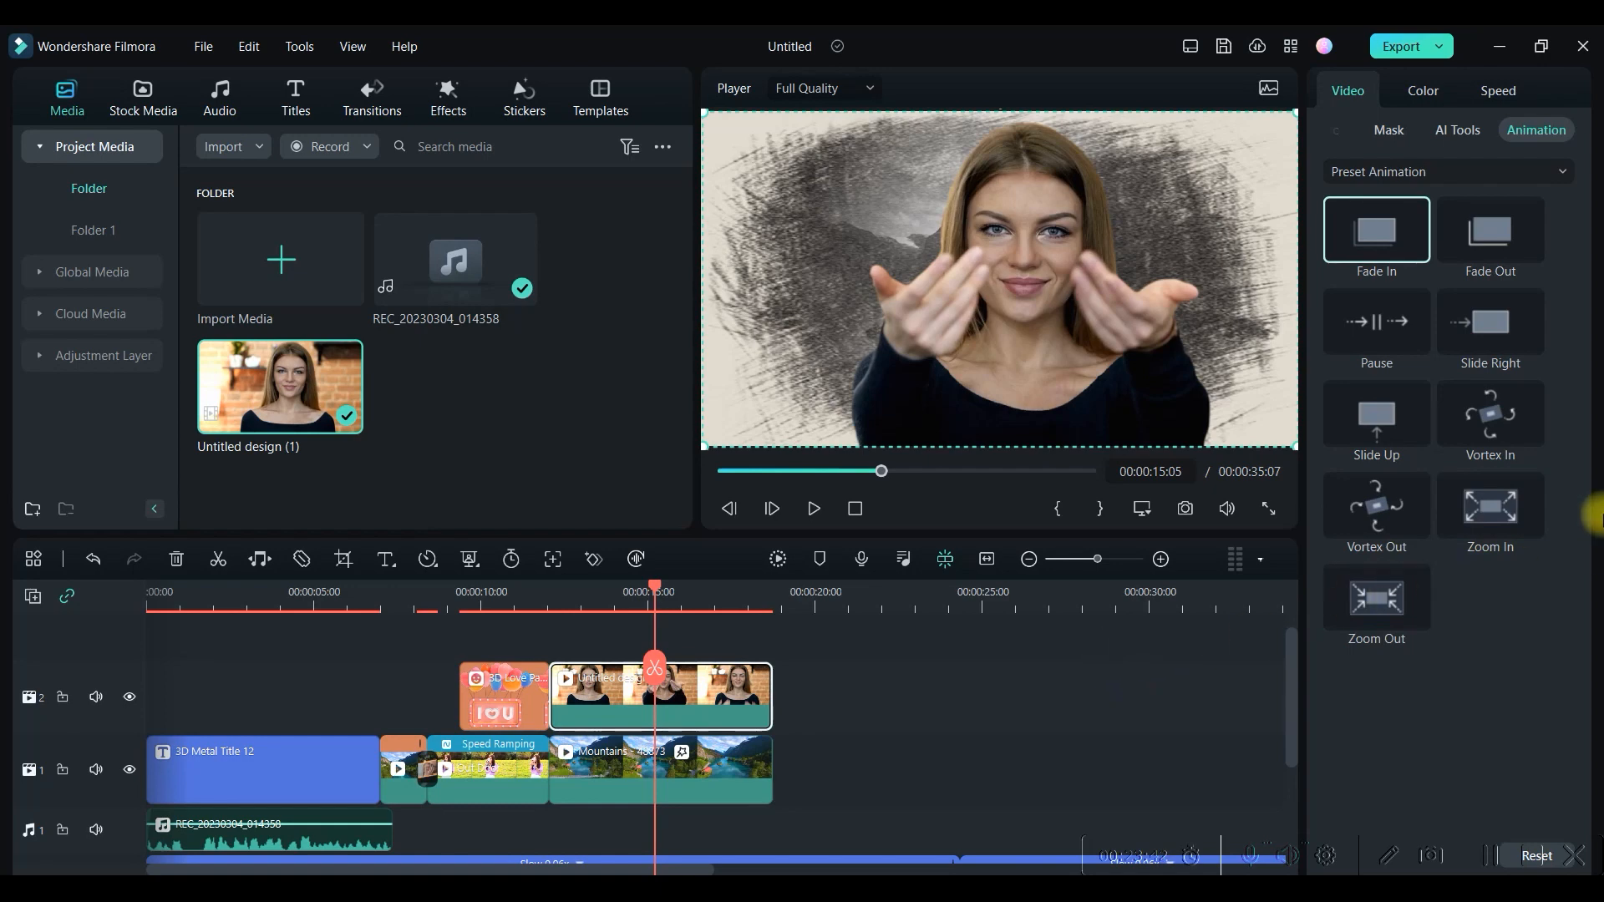
Apply the Vortex In preset animation to the I love U sticker at its start, 00:00:09:09.
{"action": "left_click", "coordinate": [512, 716]}
{"action": "left_click", "coordinate": [462, 597]}
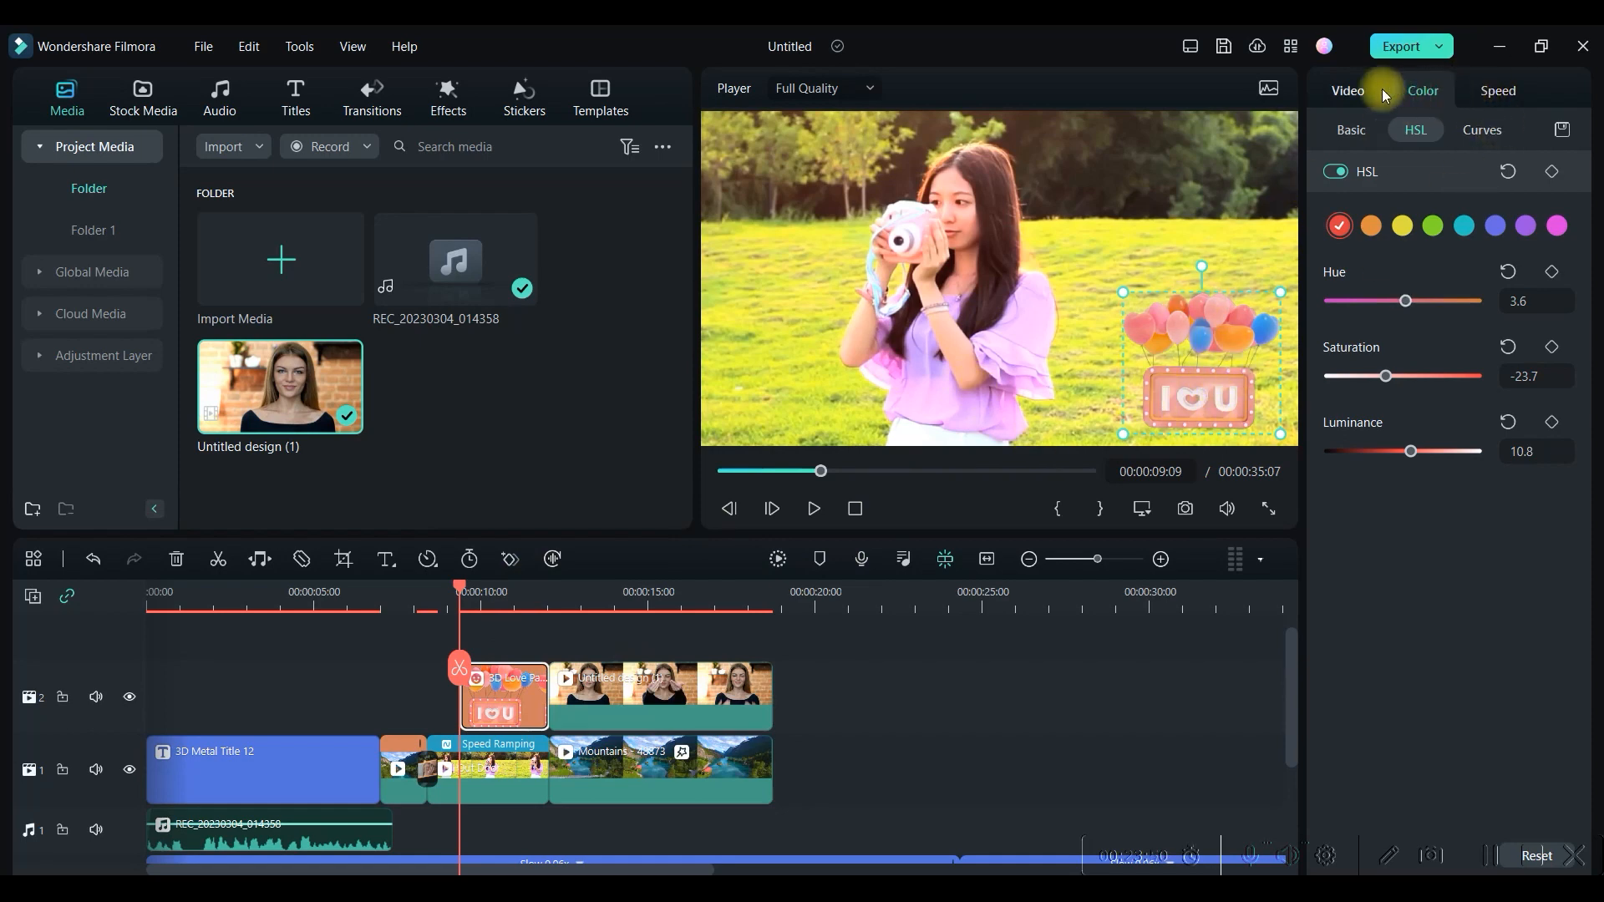
{"action": "left_click", "coordinate": [1351, 88]}
{"action": "left_click", "coordinate": [1560, 130]}
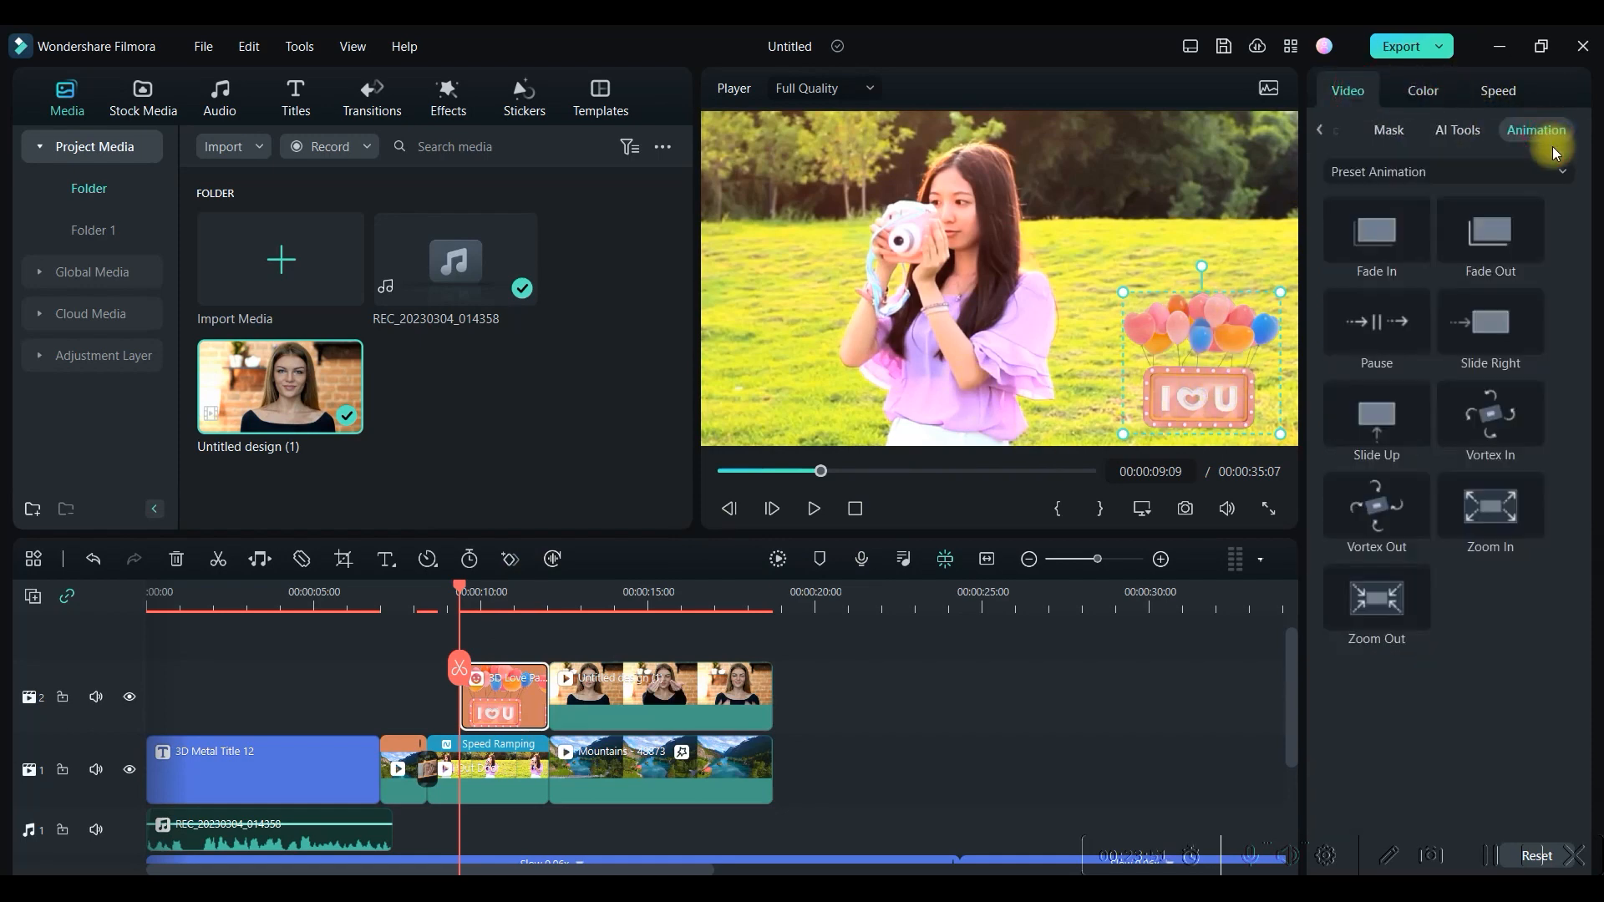
{"action": "left_click", "coordinate": [1491, 428]}
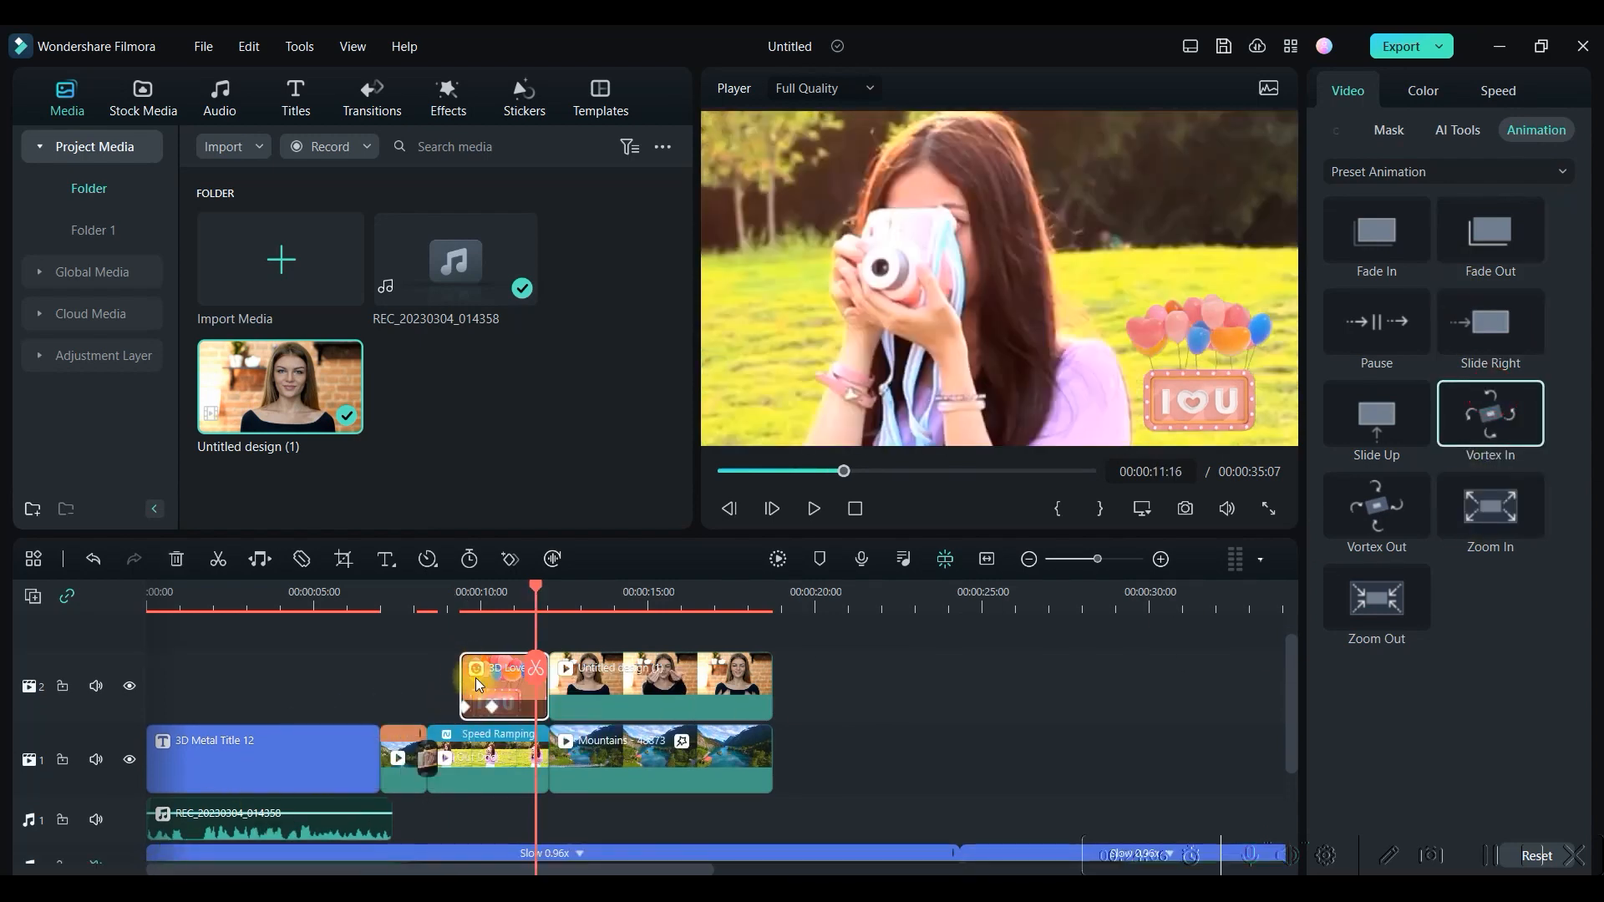
Move the sticker's second animation keyframe earlier, to about 00:00:10:01, and play the sticker animation.
{"action": "left_click", "coordinate": [486, 711]}
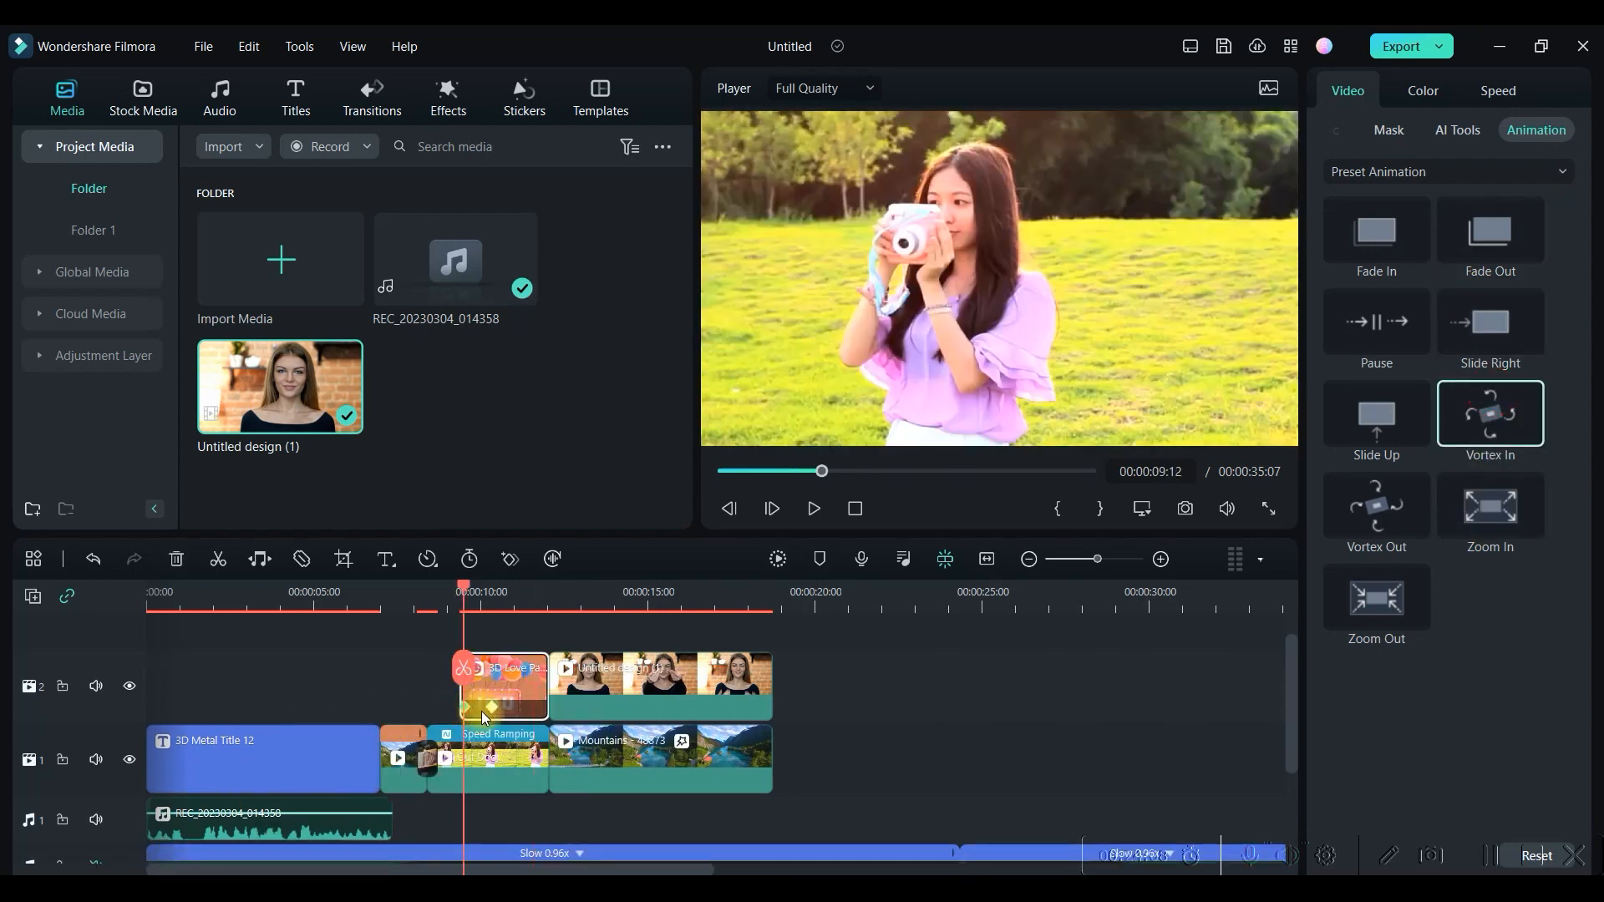
{"action": "left_click_drag", "start_coordinate": [491, 712], "coordinate": [482, 712]}
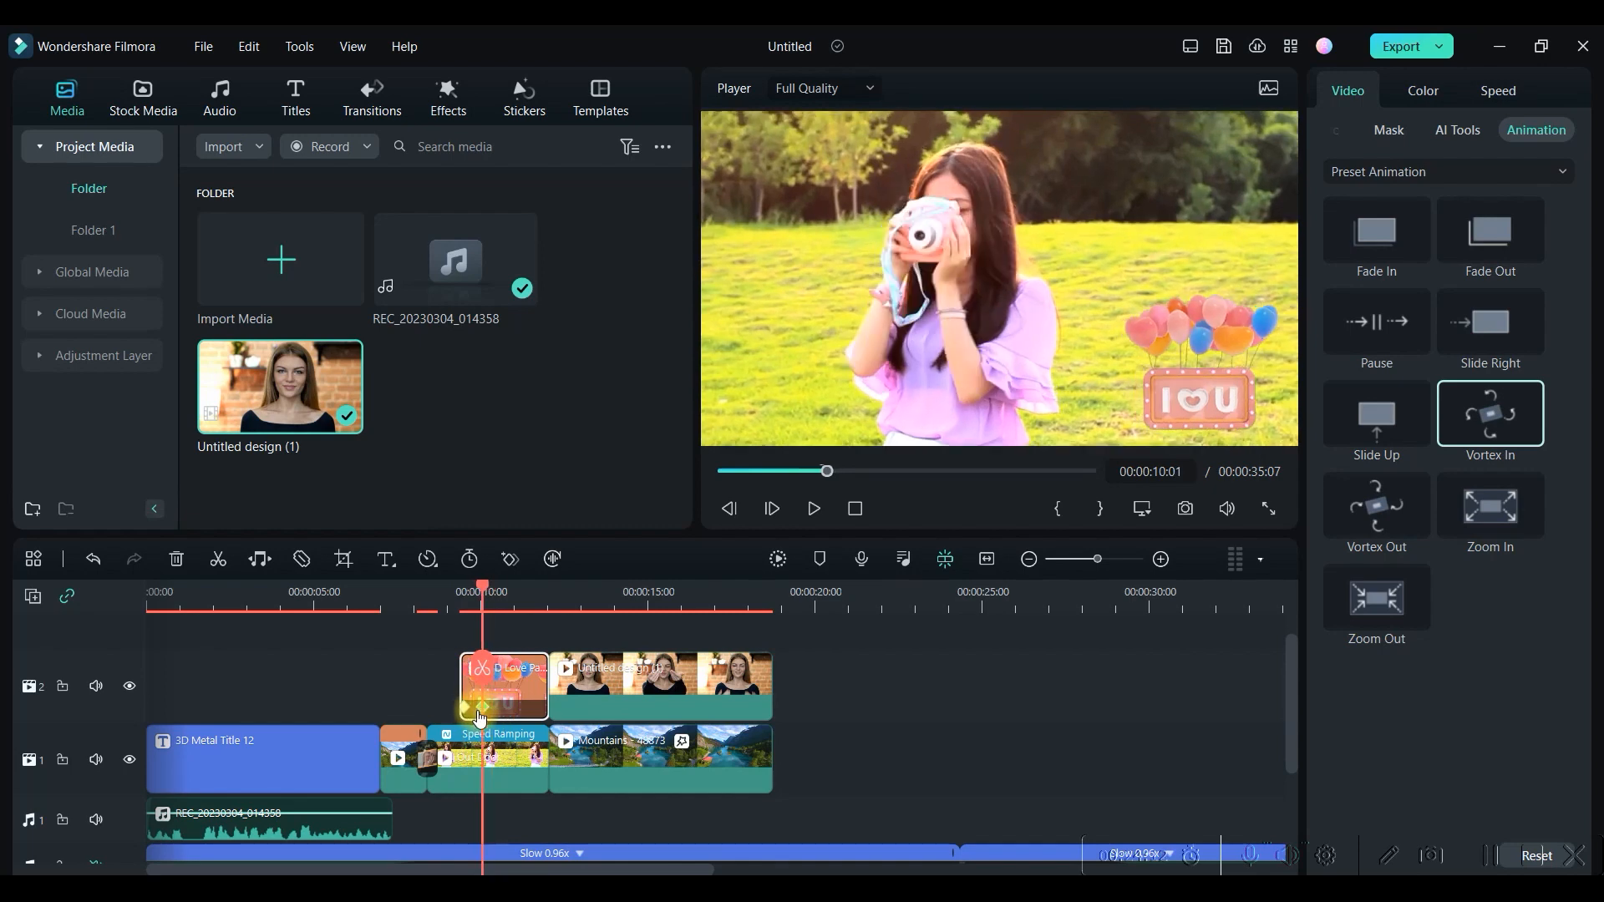
{"action": "left_click_drag", "start_coordinate": [483, 592], "coordinate": [451, 598]}
{"action": "left_click", "coordinate": [814, 508]}
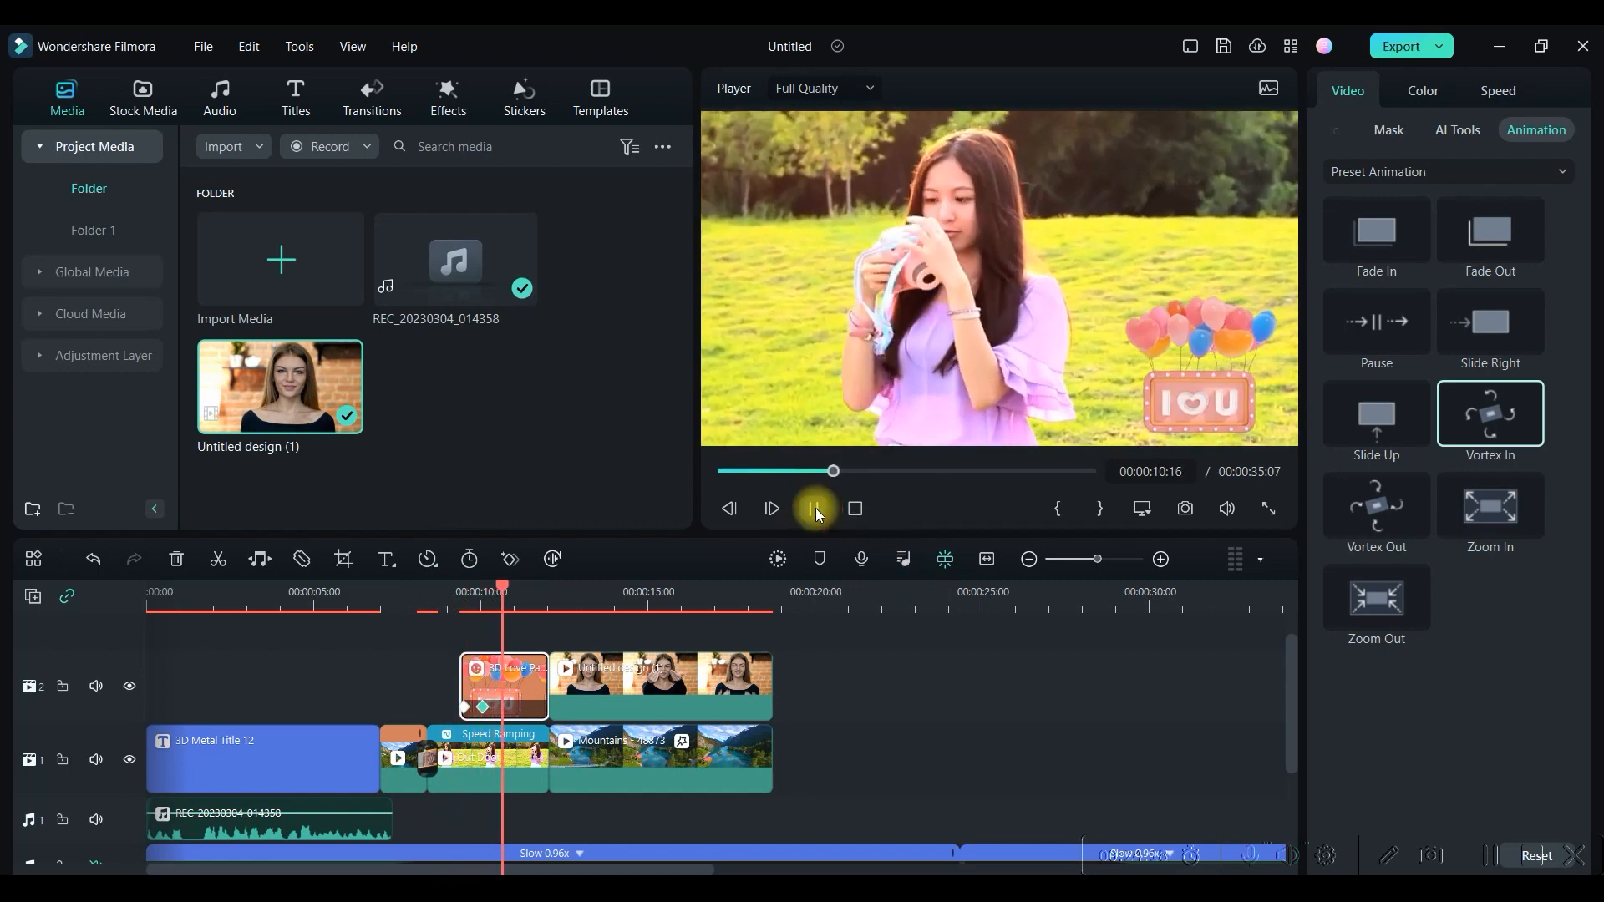
{"action": "left_click", "coordinate": [817, 509]}
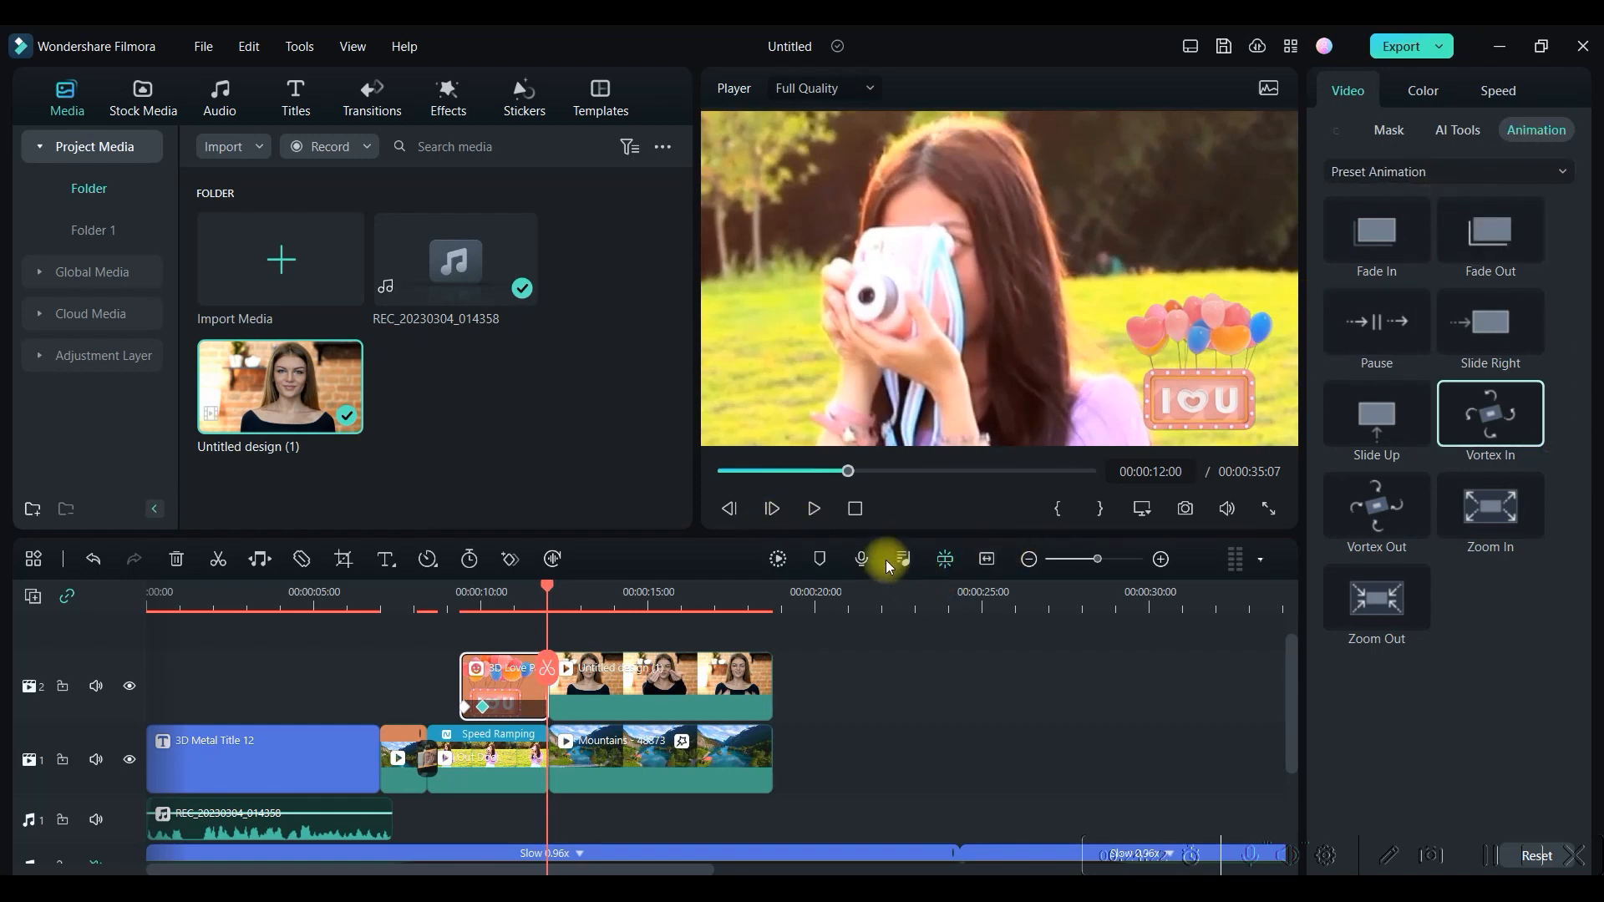
{"action": "left_click", "coordinate": [579, 687]}
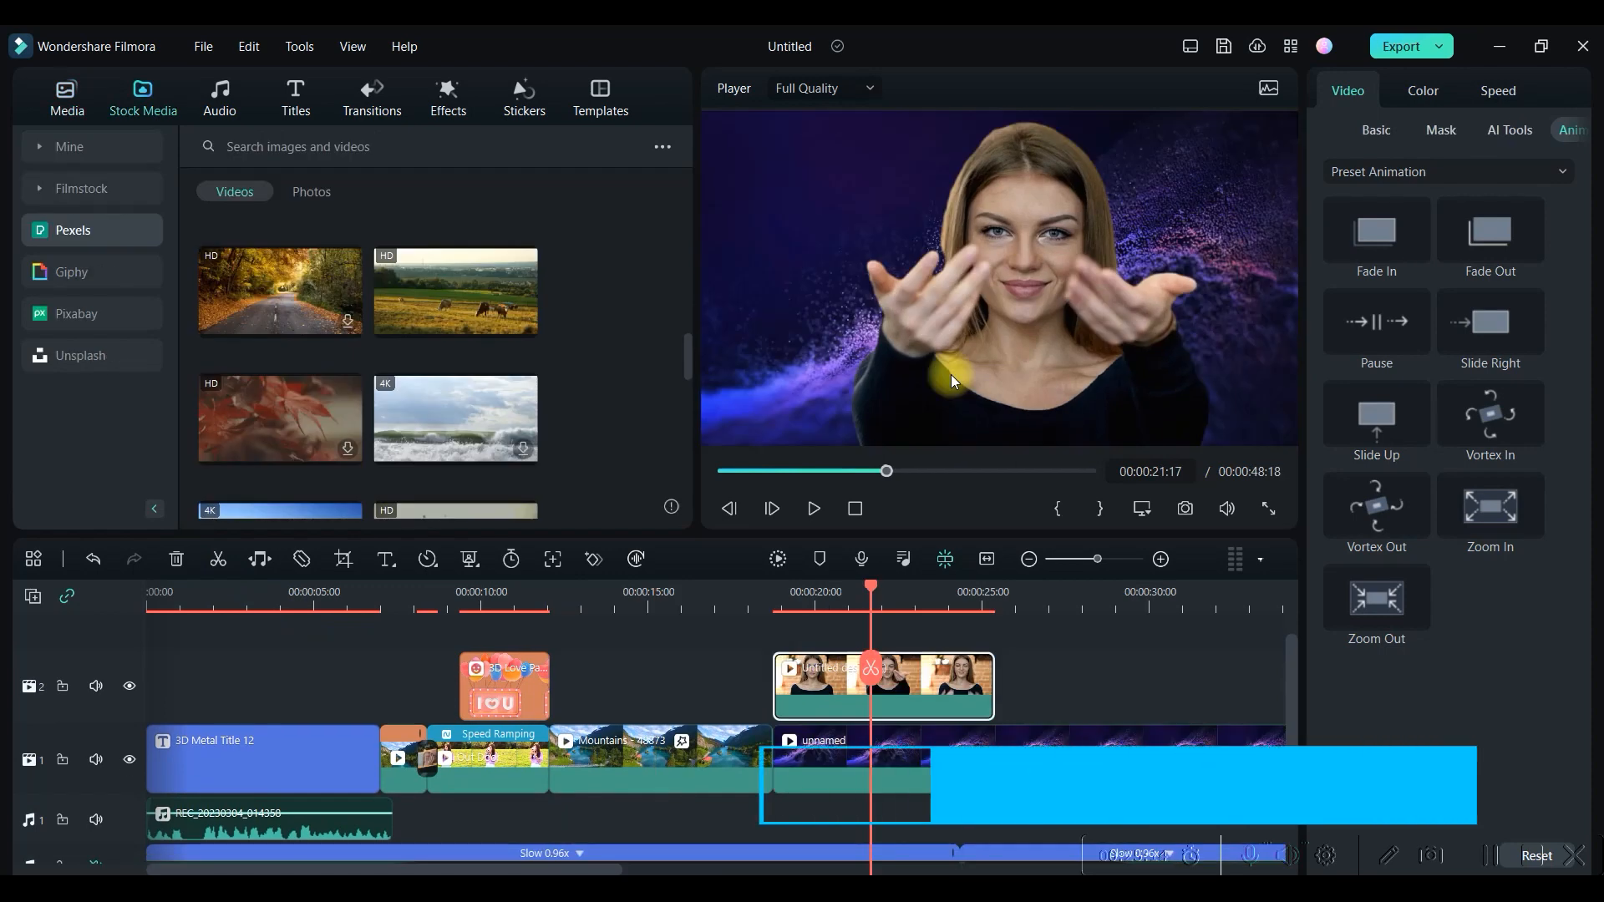
Examine the local MP4 export settings, including the file name and save location, and close them without exporting.
{"action": "left_click", "coordinate": [1412, 47]}
{"action": "triple_click", "coordinate": [942, 215]}
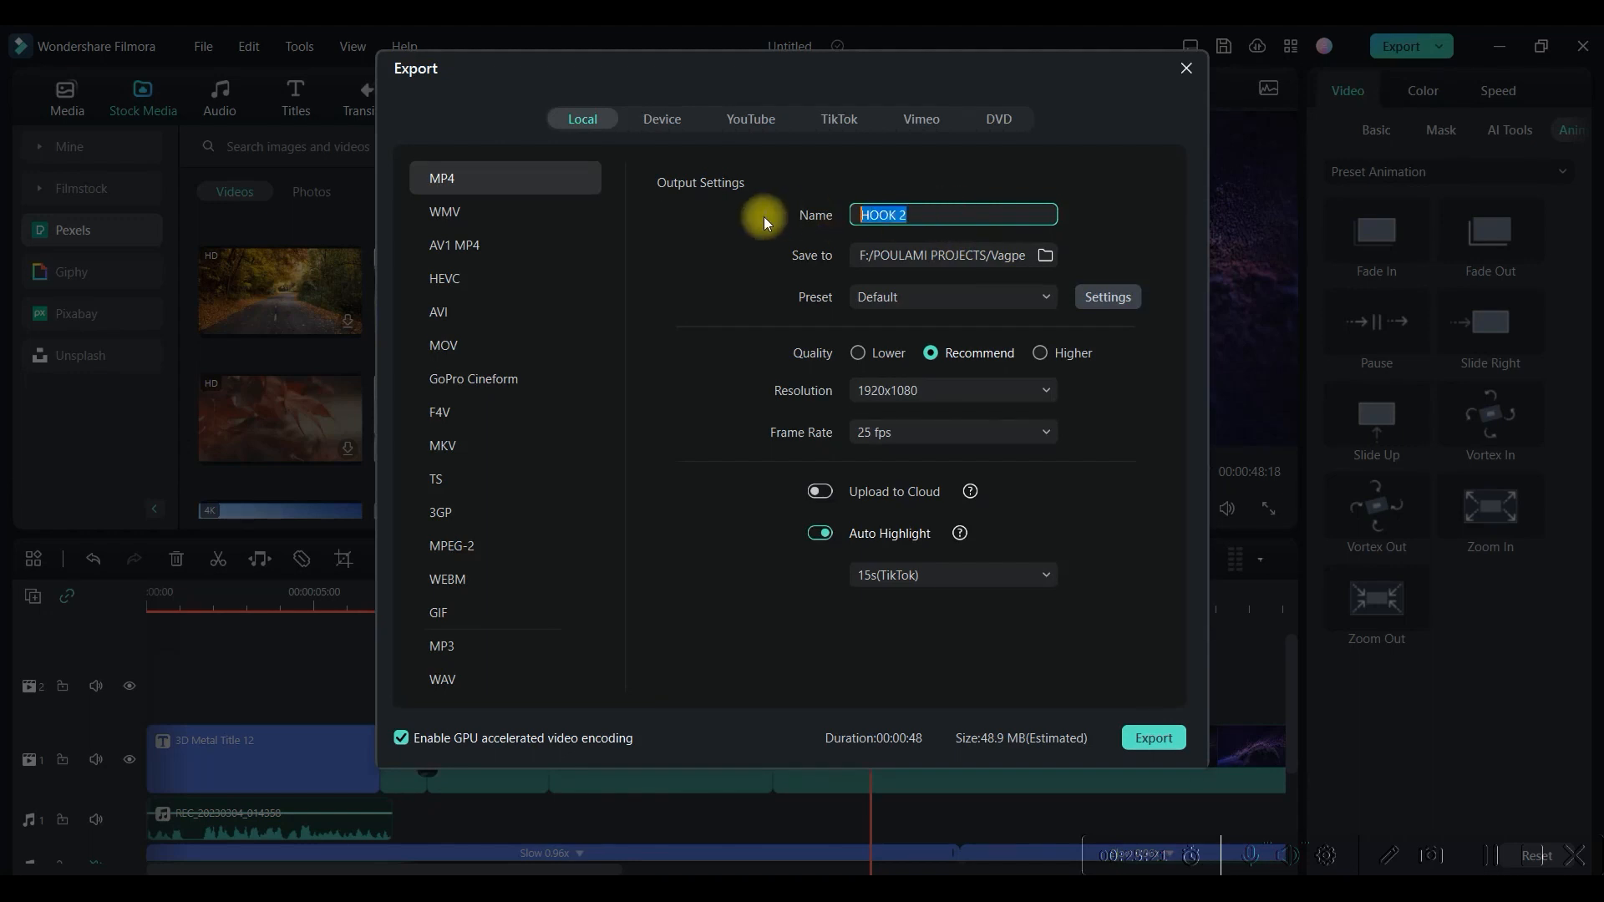
{"action": "left_click", "coordinate": [945, 258]}
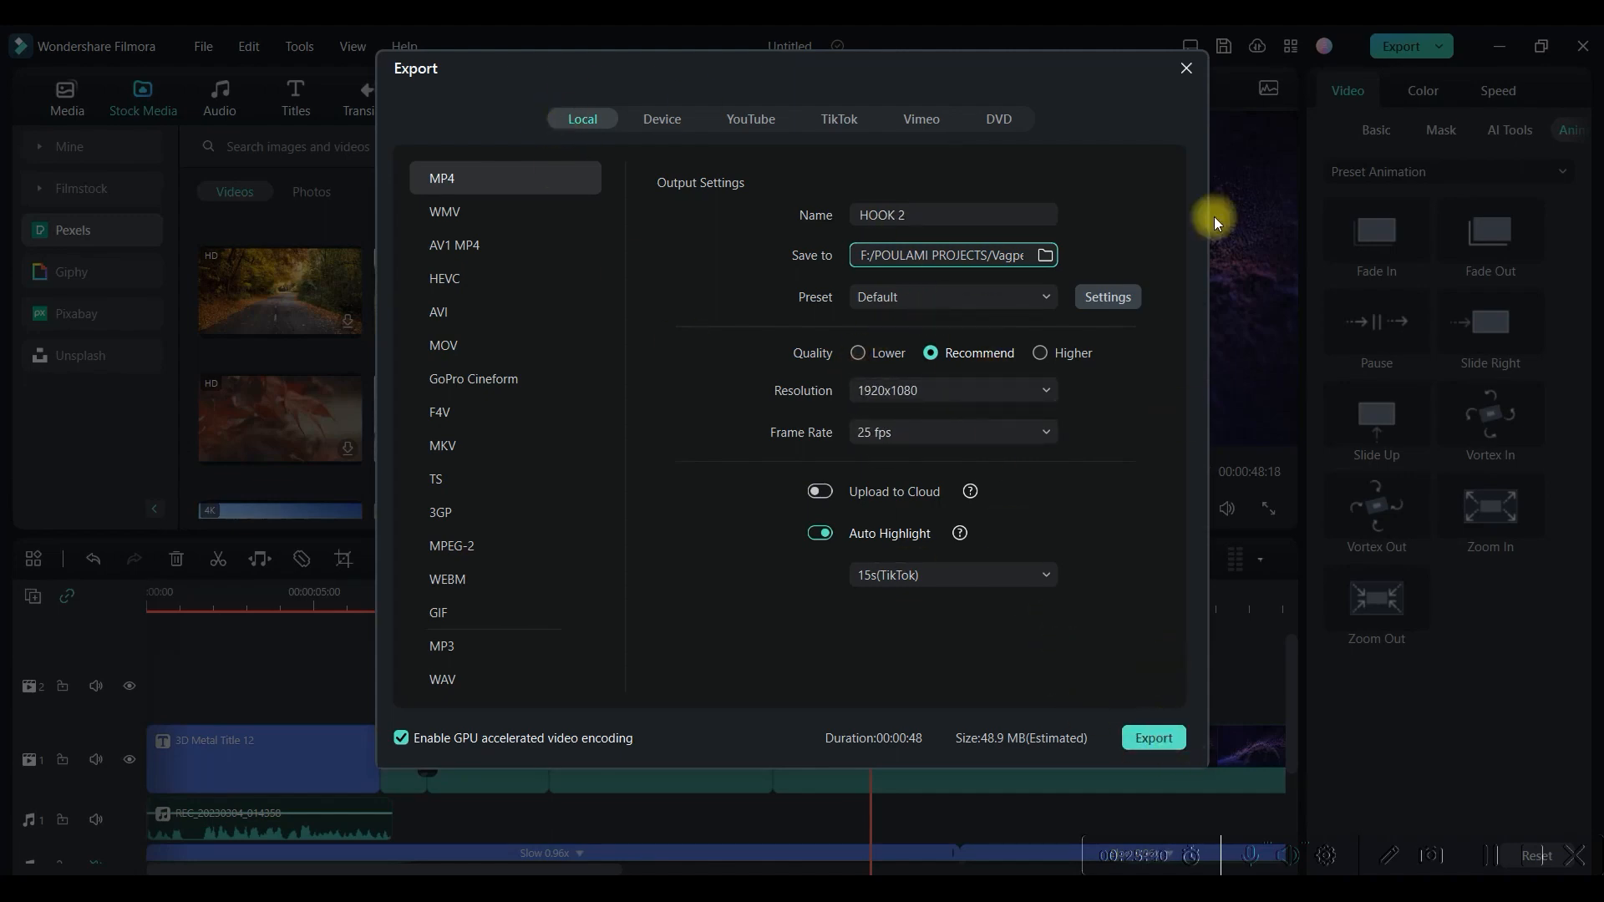
{"action": "left_click", "coordinate": [1188, 72]}
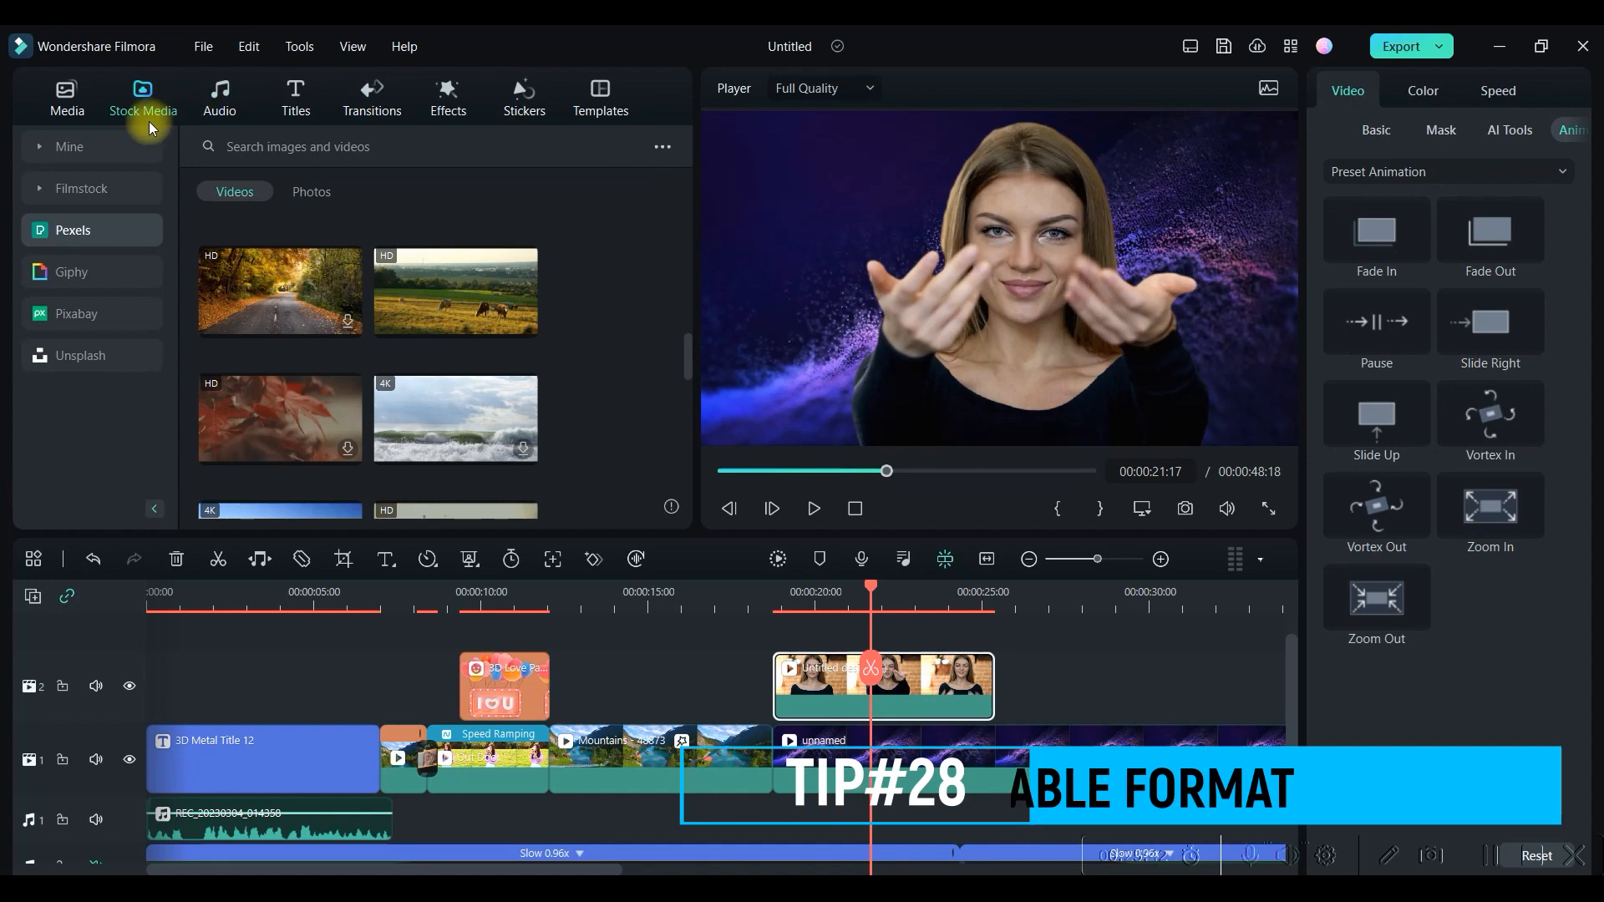
Save the project under a chosen name as an editable project file.
{"action": "left_click", "coordinate": [203, 48]}
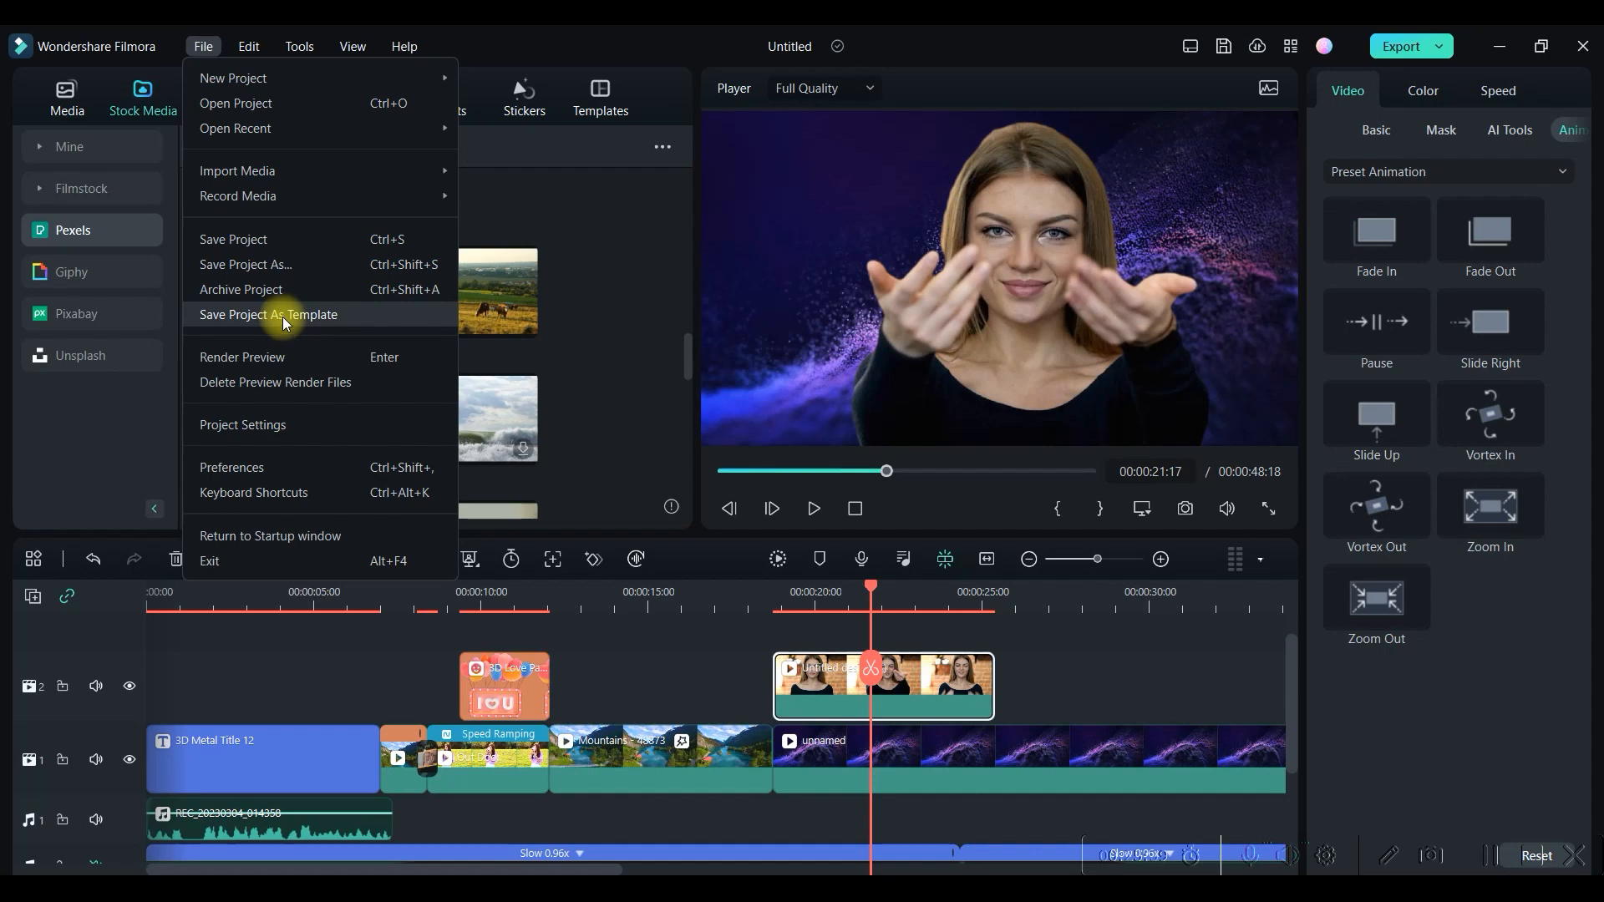
{"action": "left_click", "coordinate": [284, 268]}
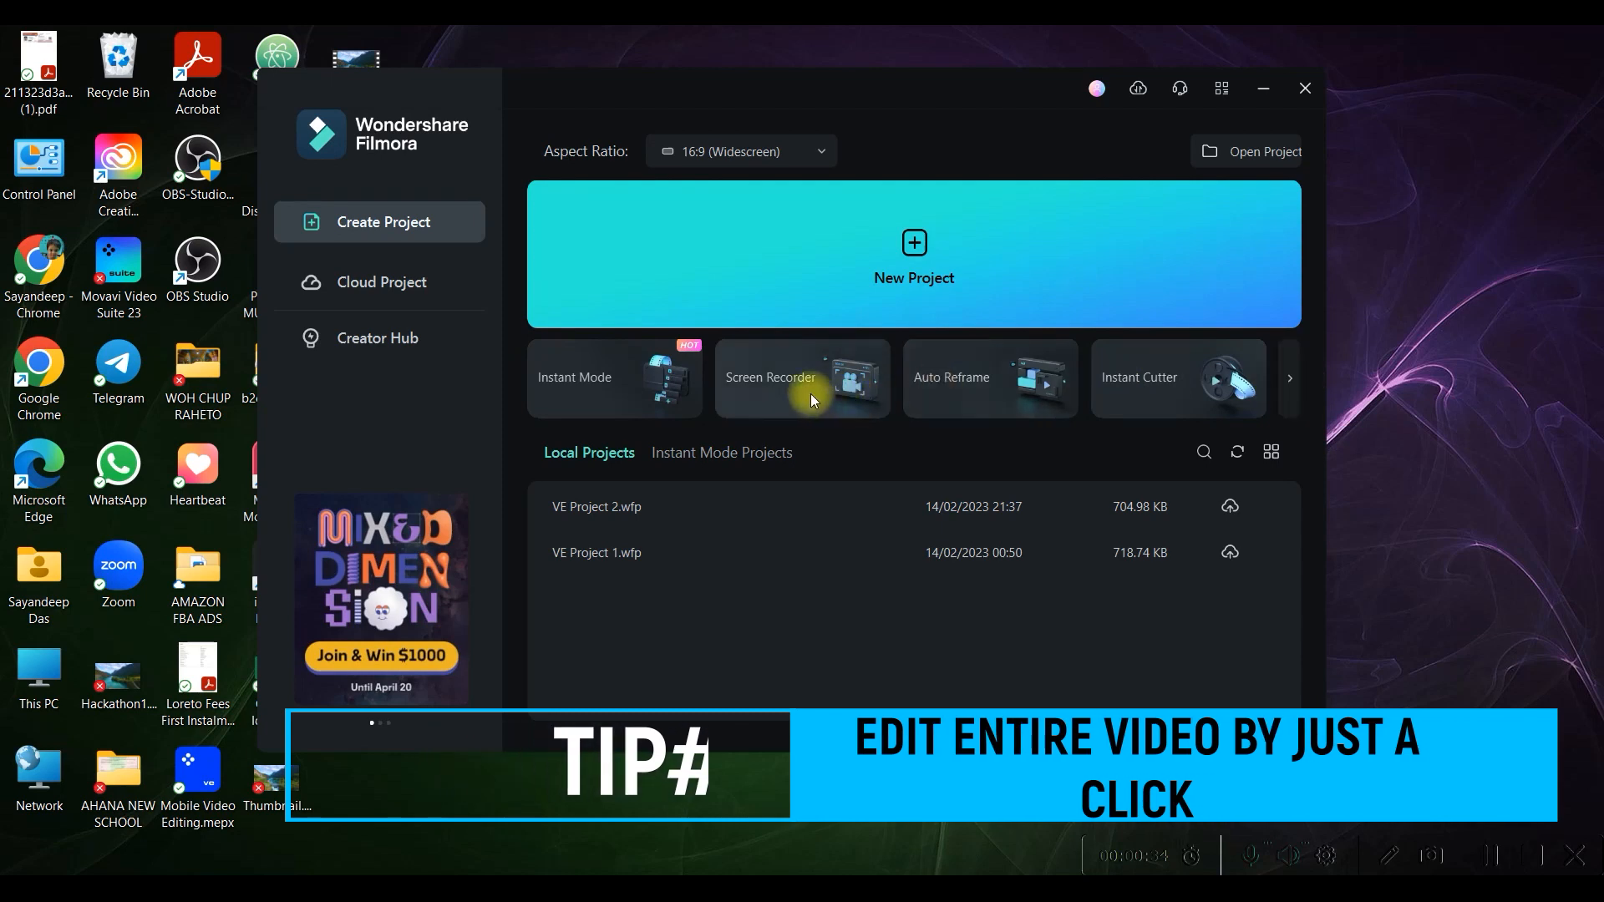
Open Instant Mode, keep the 16:9 ratio, preview the Clean Travel Slideshow template and choose it for a new video.
{"action": "left_click", "coordinate": [645, 374]}
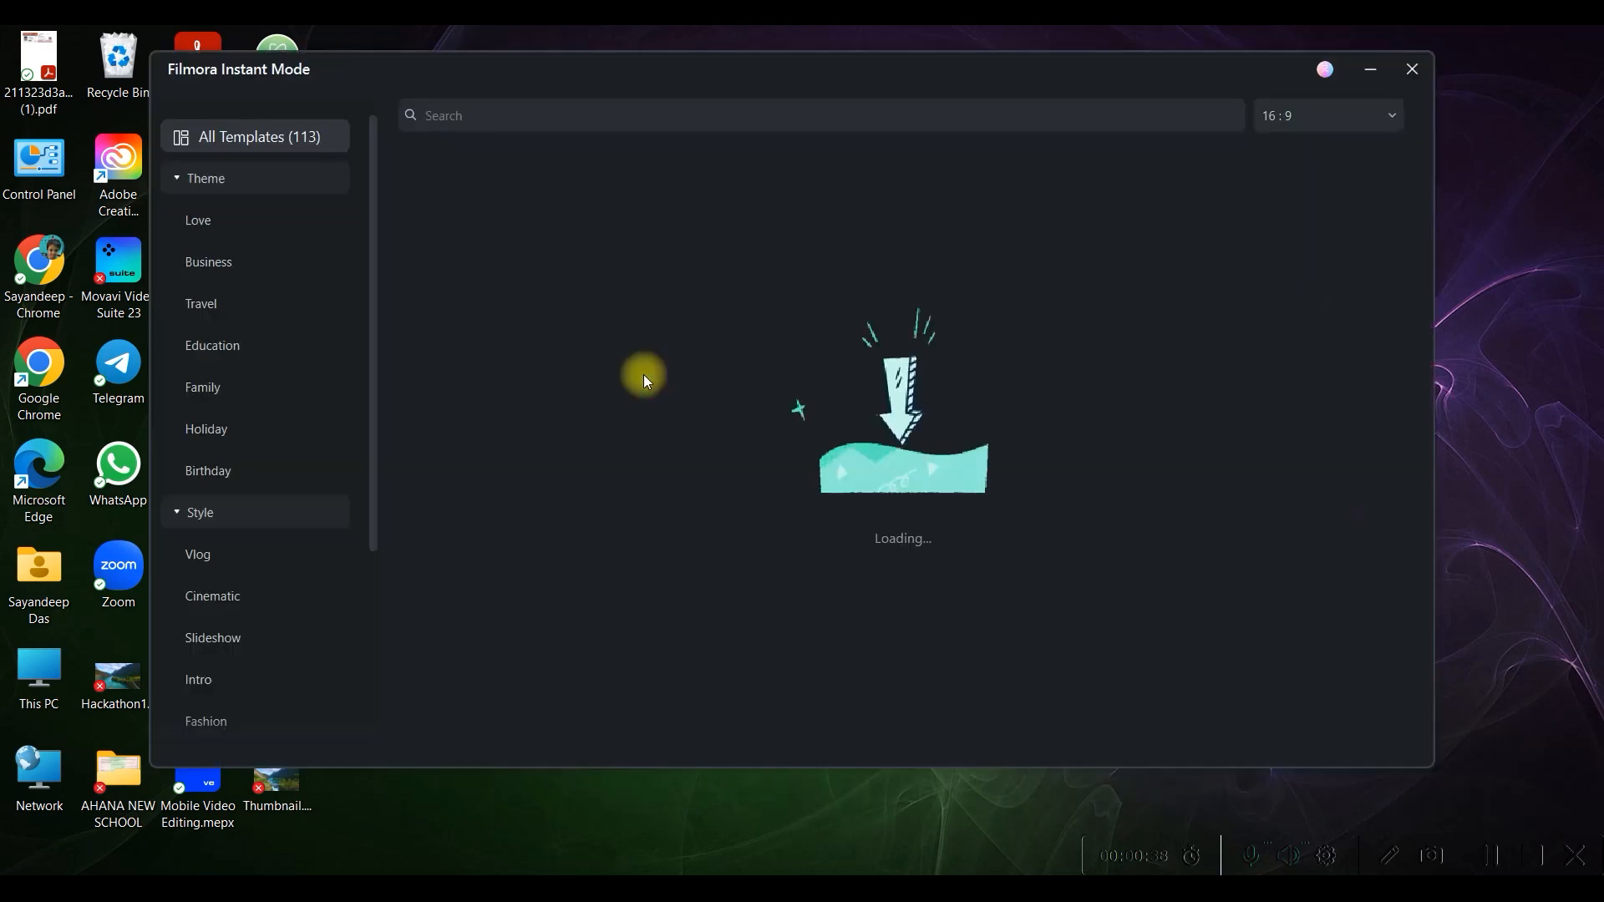
{"action": "left_click", "coordinate": [1325, 107]}
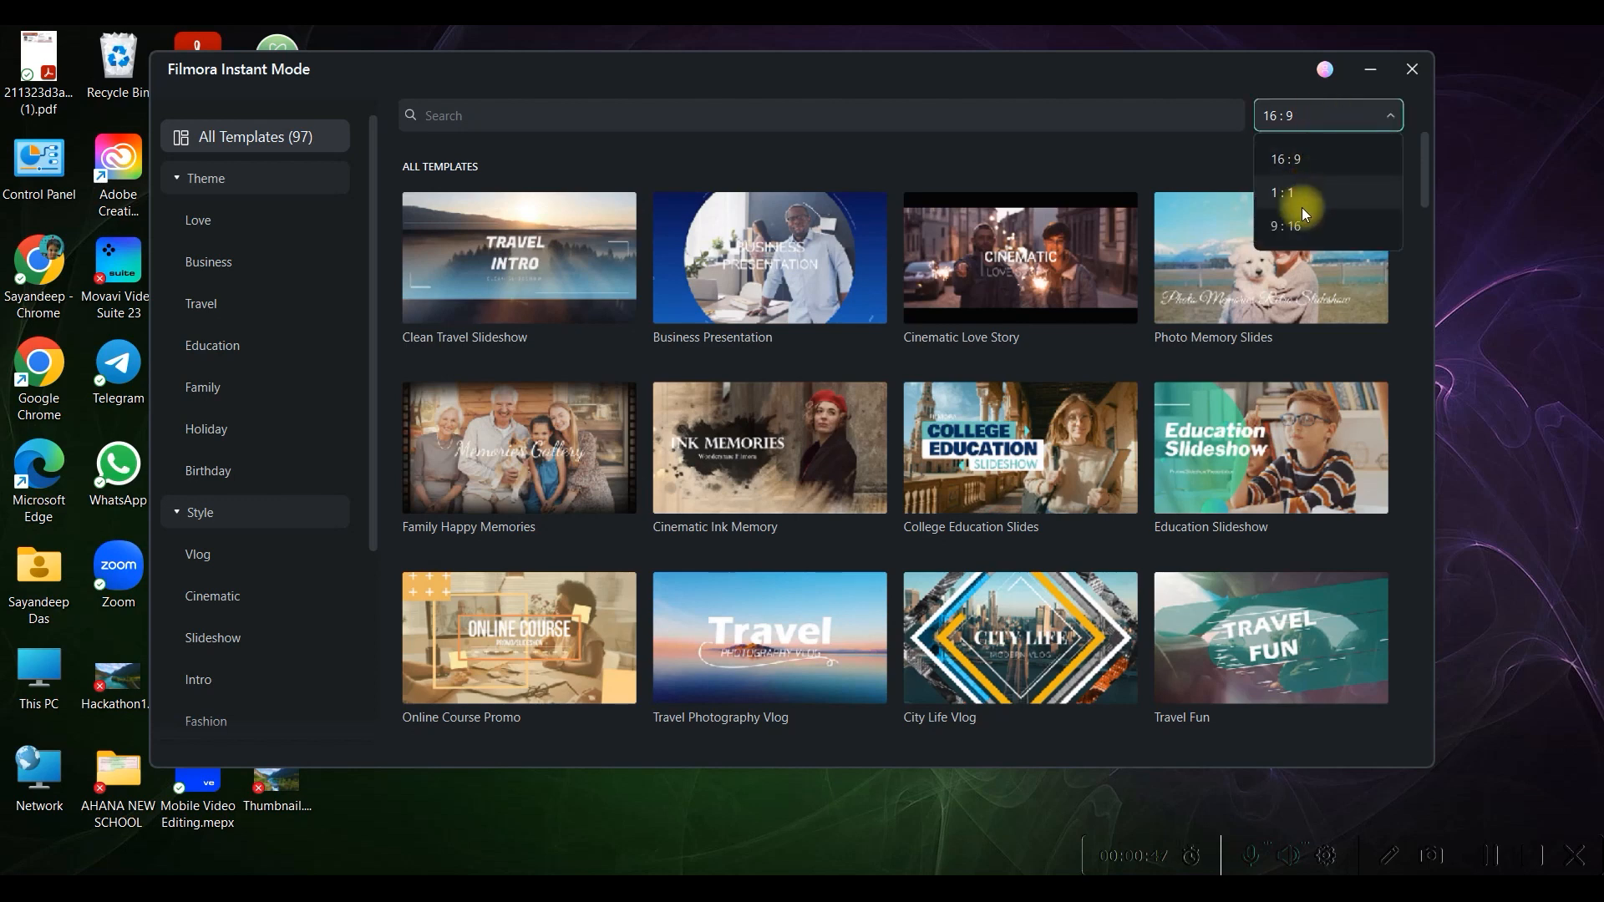
{"action": "left_click", "coordinate": [1299, 174]}
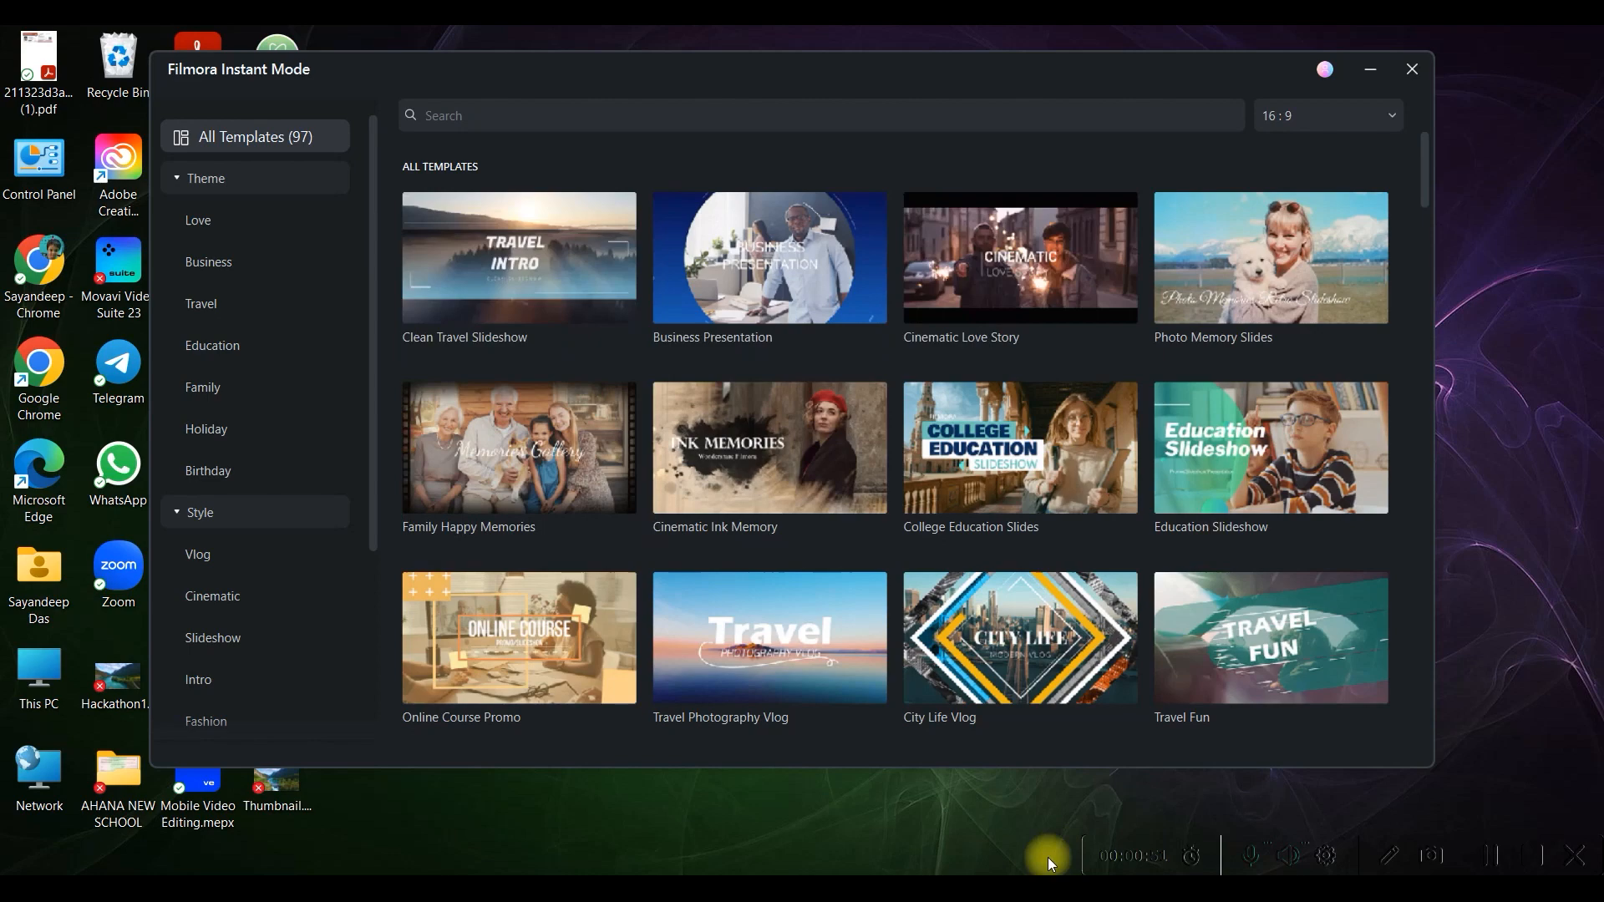
{"action": "mouse_move", "coordinate": [499, 263]}
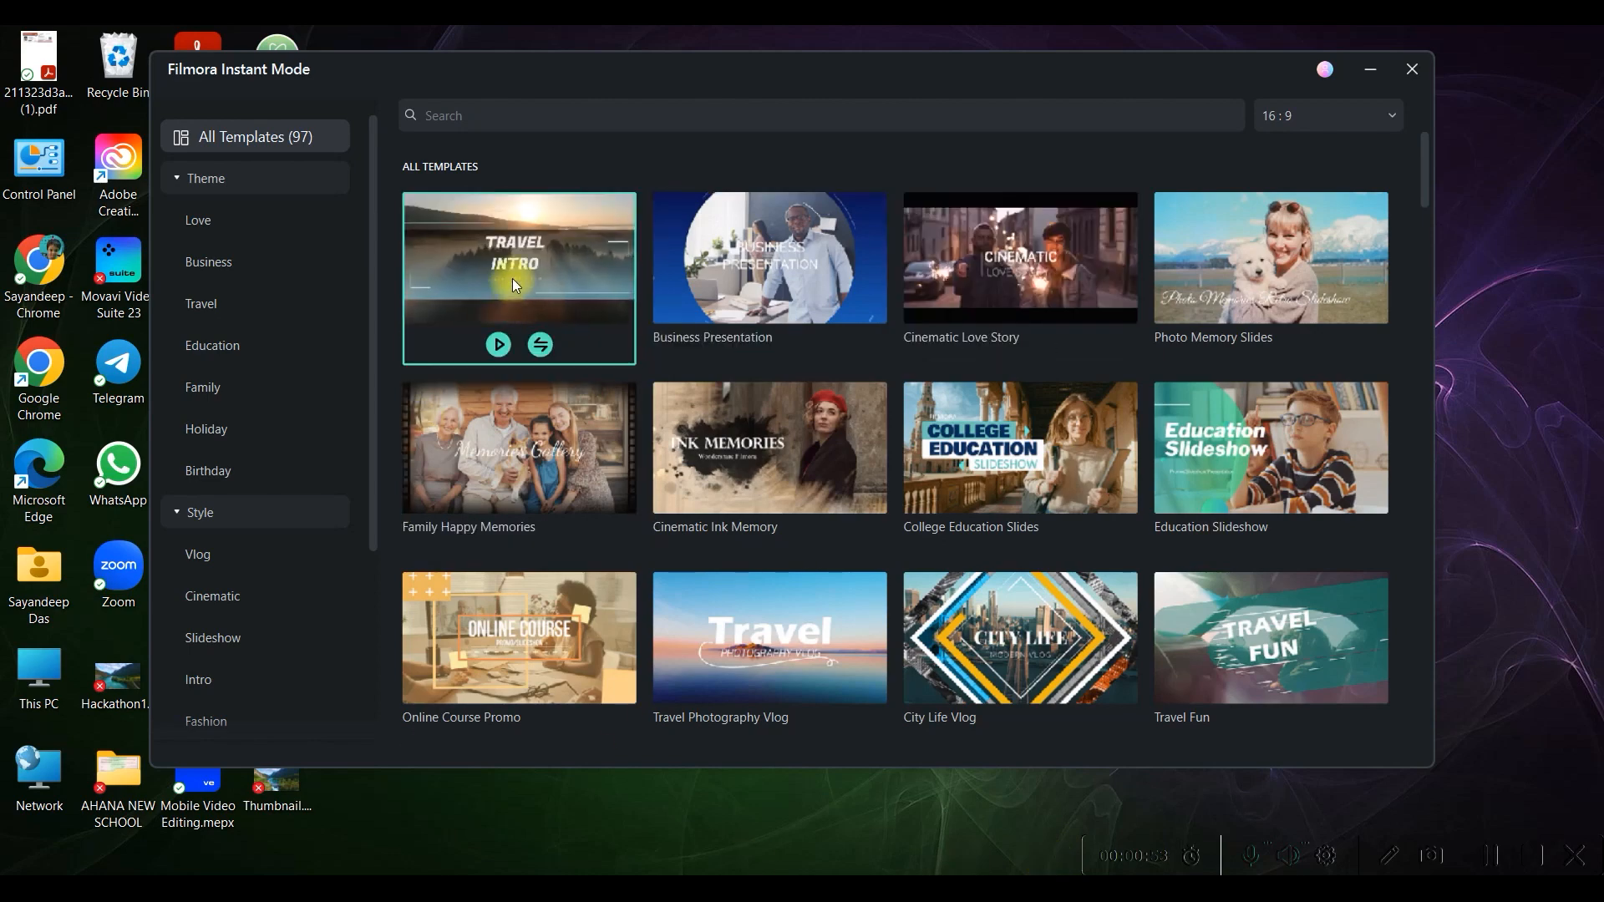
{"action": "left_click", "coordinate": [498, 345]}
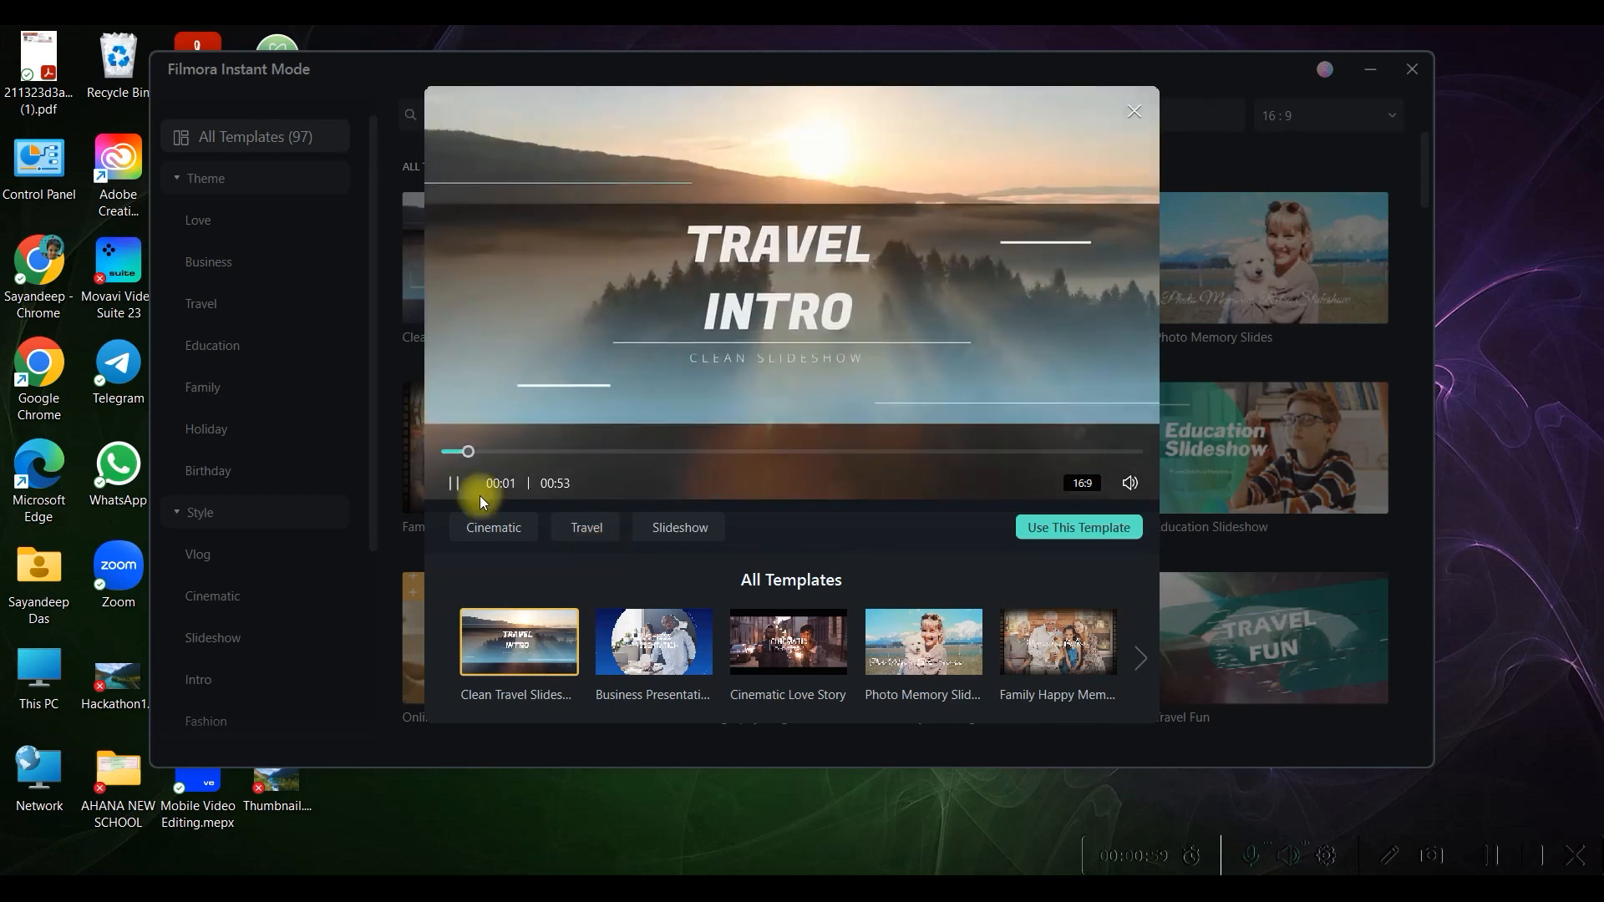
{"action": "left_click", "coordinate": [1100, 525]}
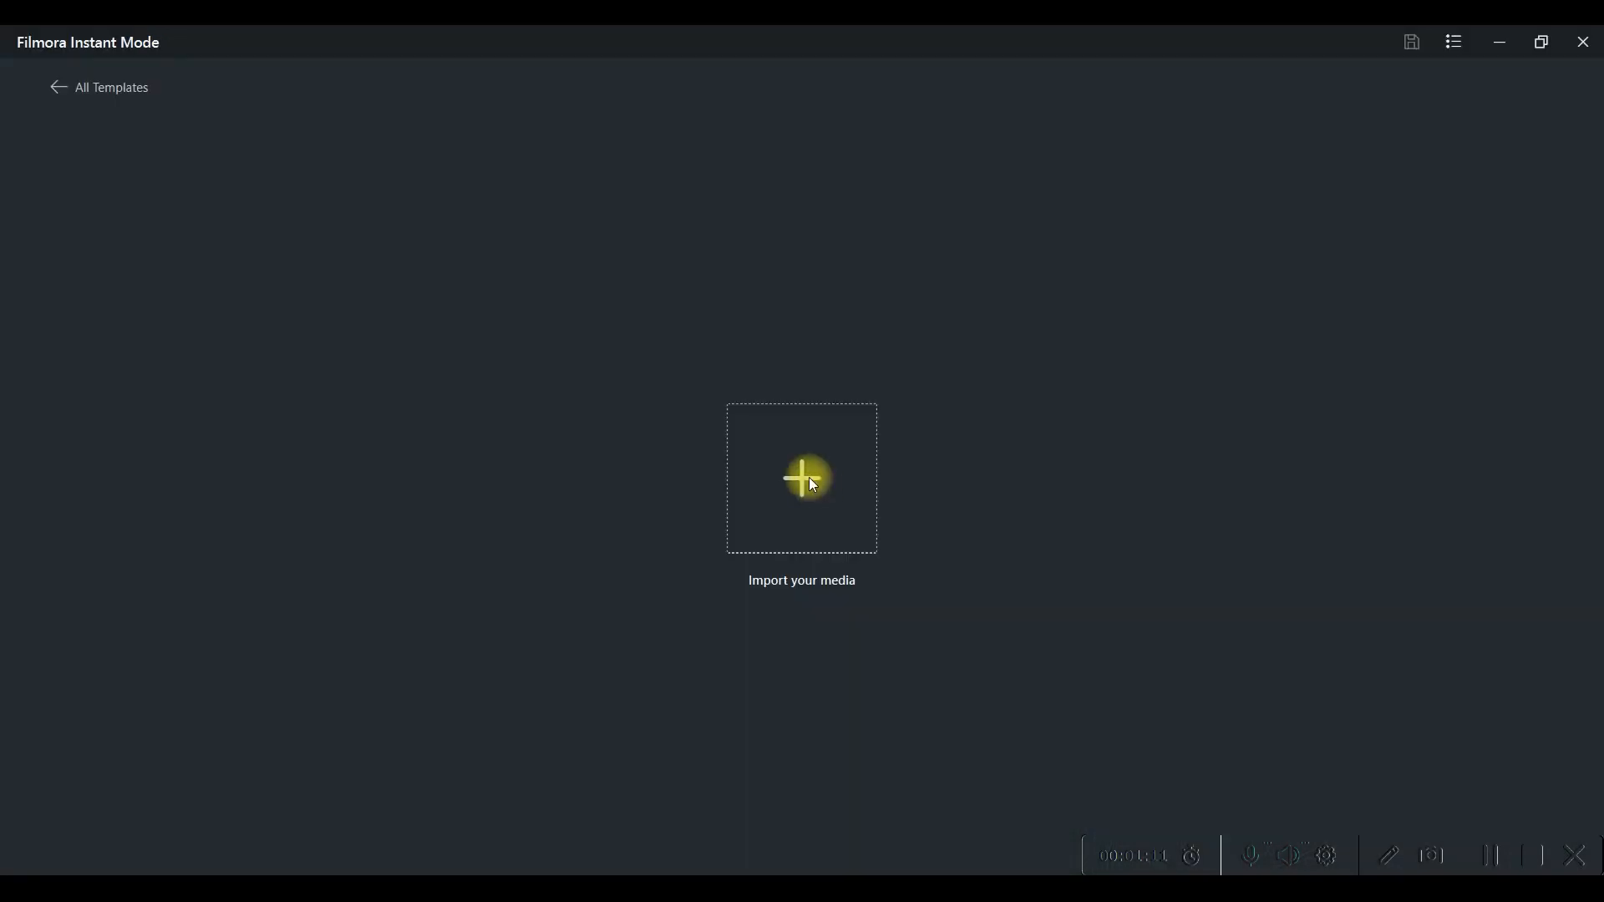
Import the Beach, Mountains, Out Door, Untitled design (1) and laptop clips from MOVAVI RESOURCES and auto-create the slideshow.
{"action": "left_click", "coordinate": [807, 478]}
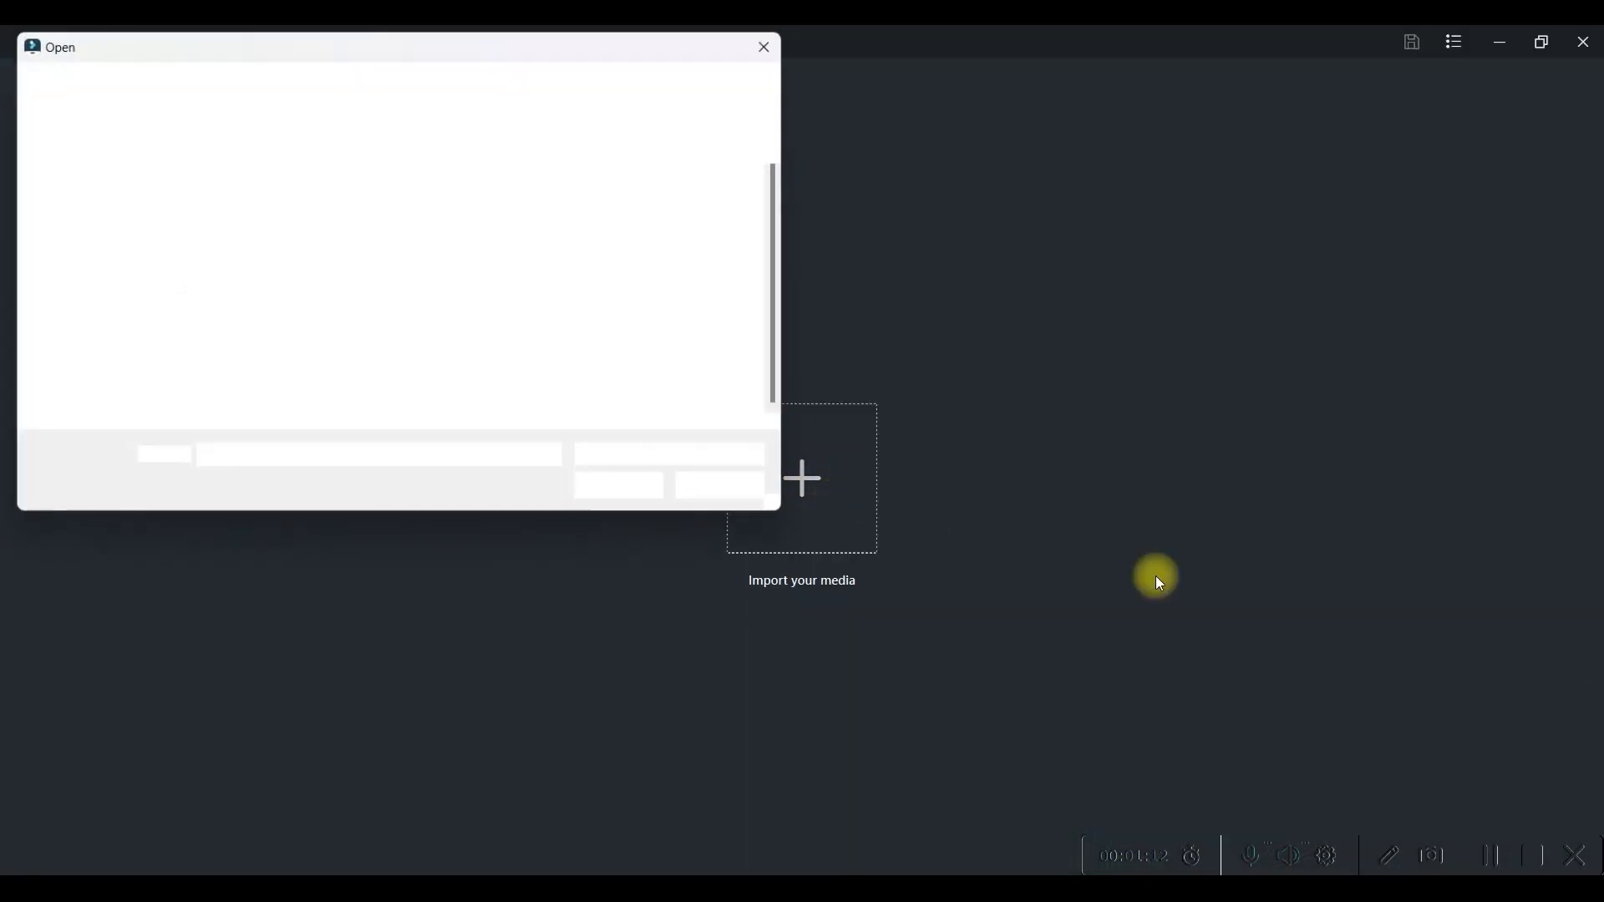
{"action": "left_click", "coordinate": [284, 248]}
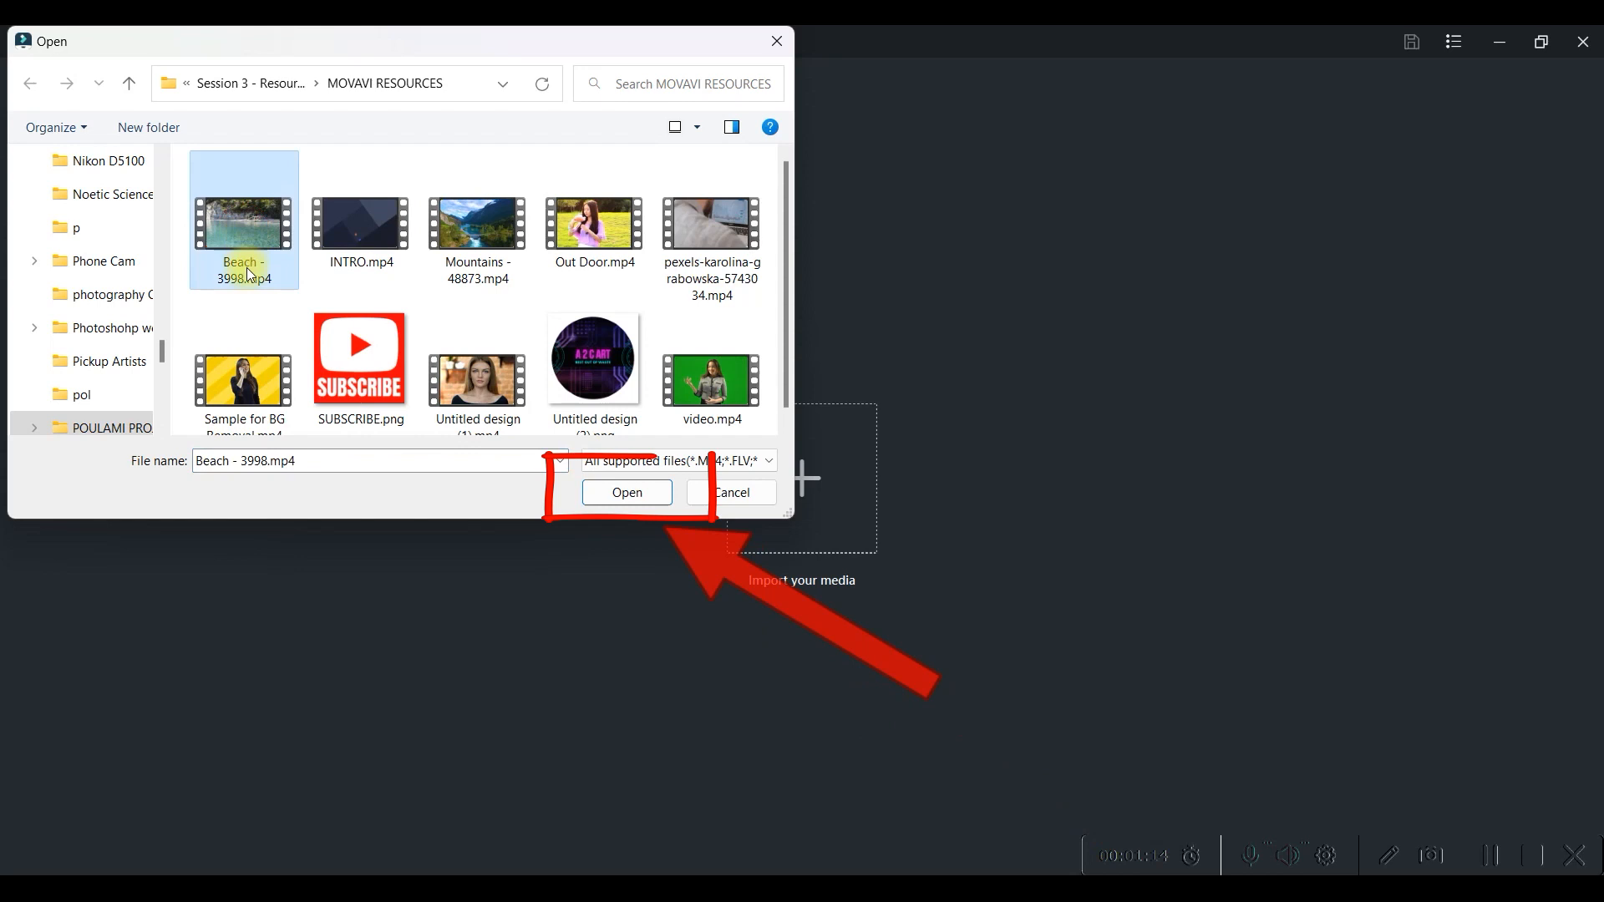
{"action": "left_click", "coordinate": [480, 221], "text": "ctrl"}
{"action": "left_click", "coordinate": [579, 221], "text": "ctrl"}
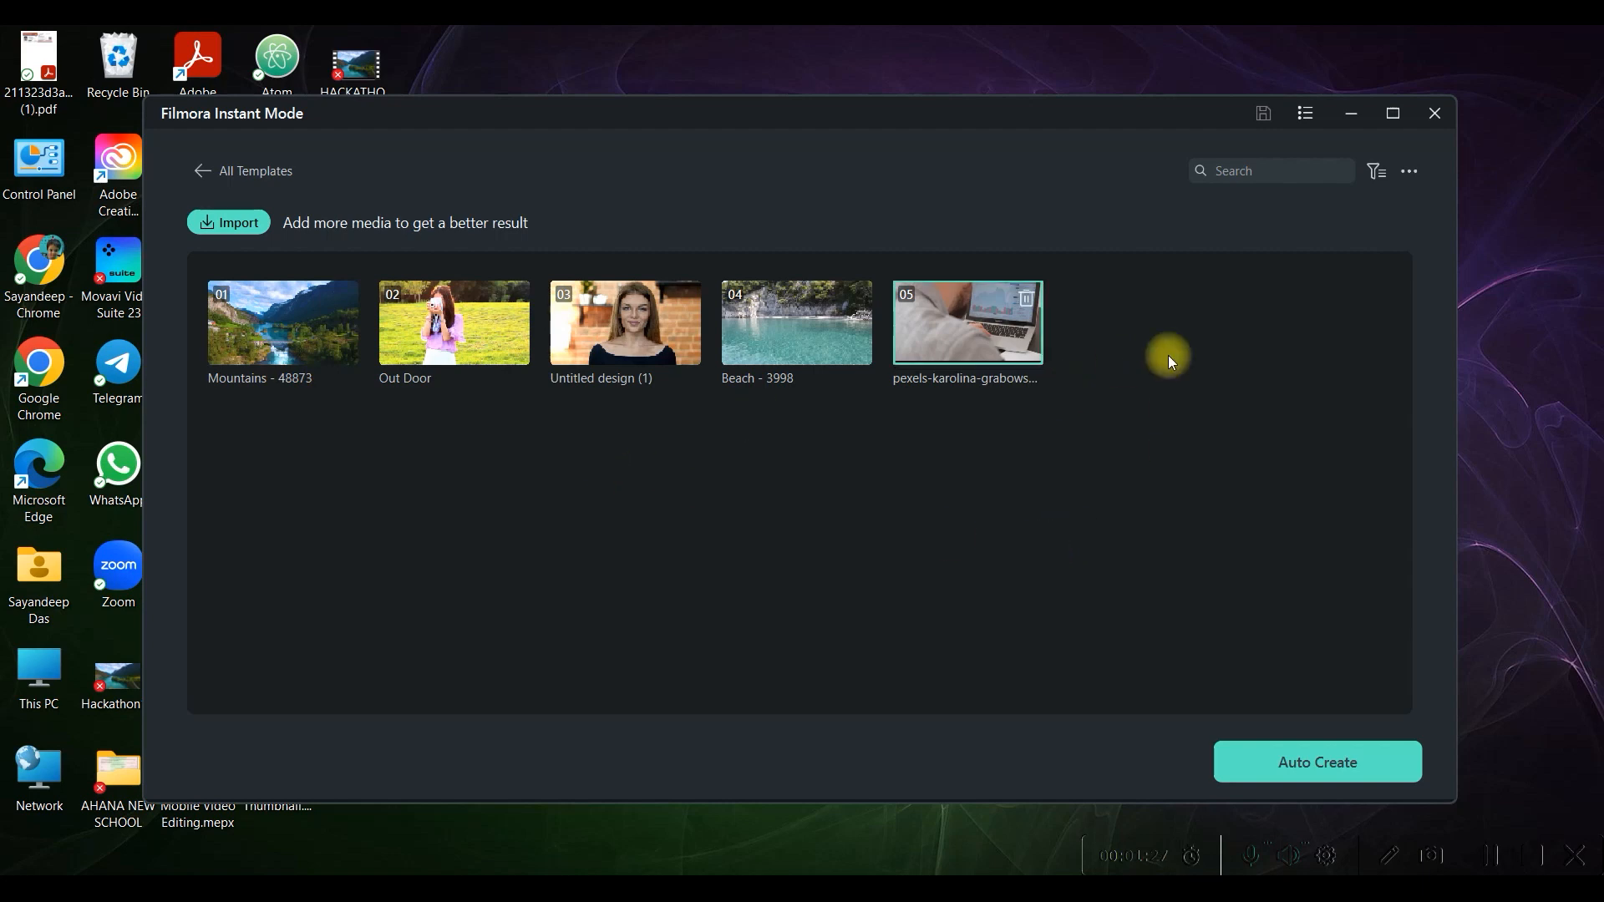
{"action": "left_click", "coordinate": [1323, 769]}
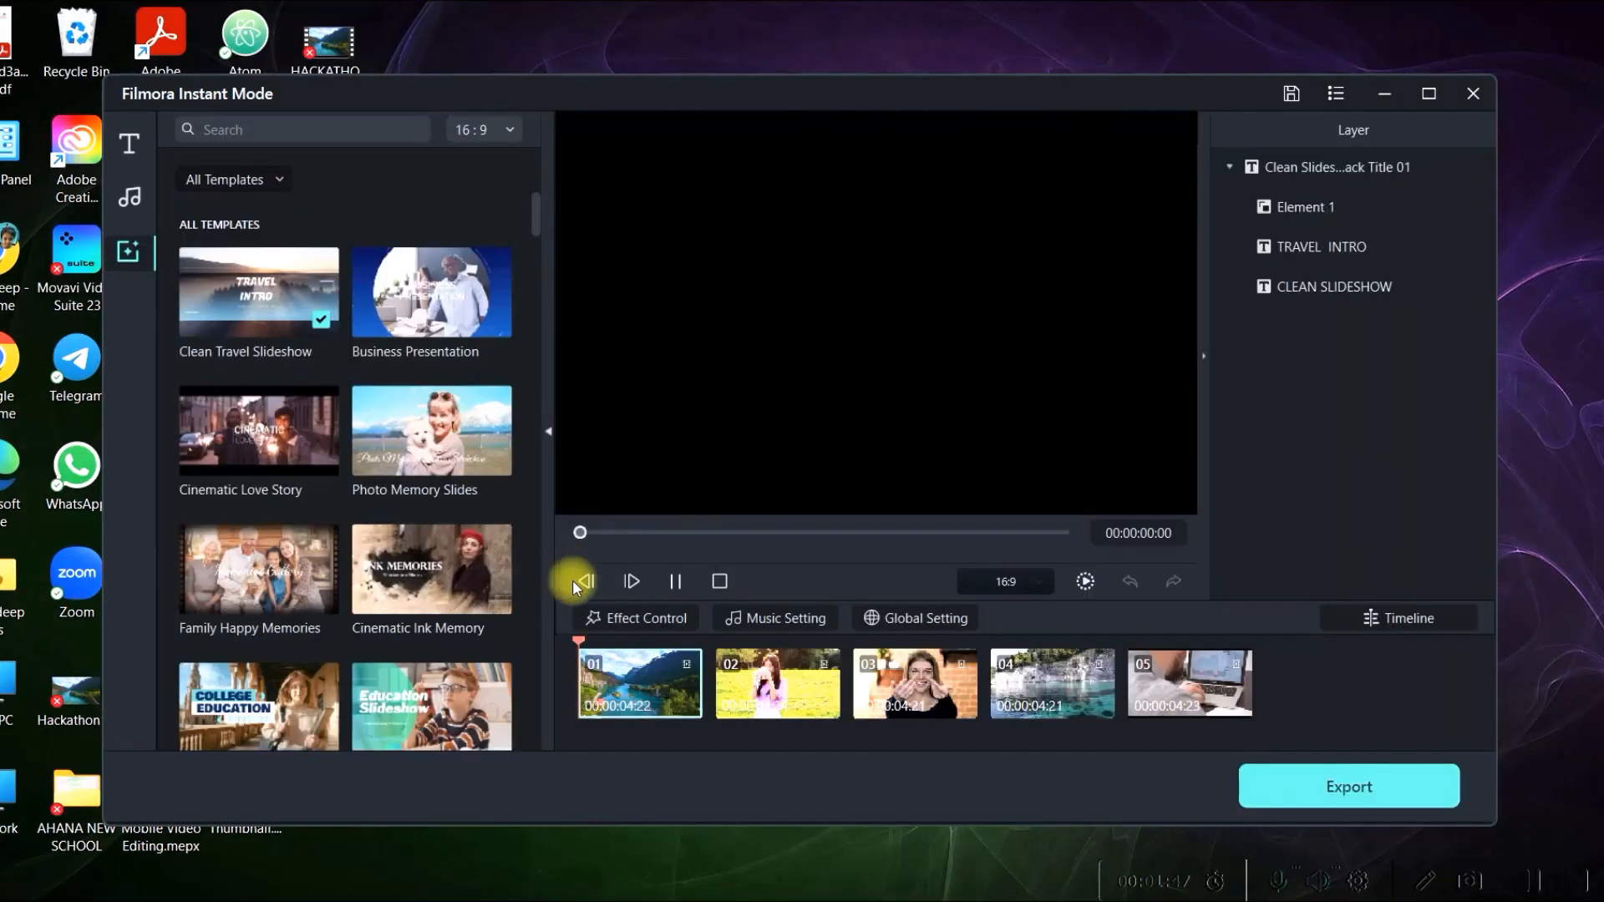
Play the created slideshow and examine the attributes of its Element 1 layer, TRAVEL INTRO title and mountain clip.
{"action": "left_click", "coordinate": [573, 580]}
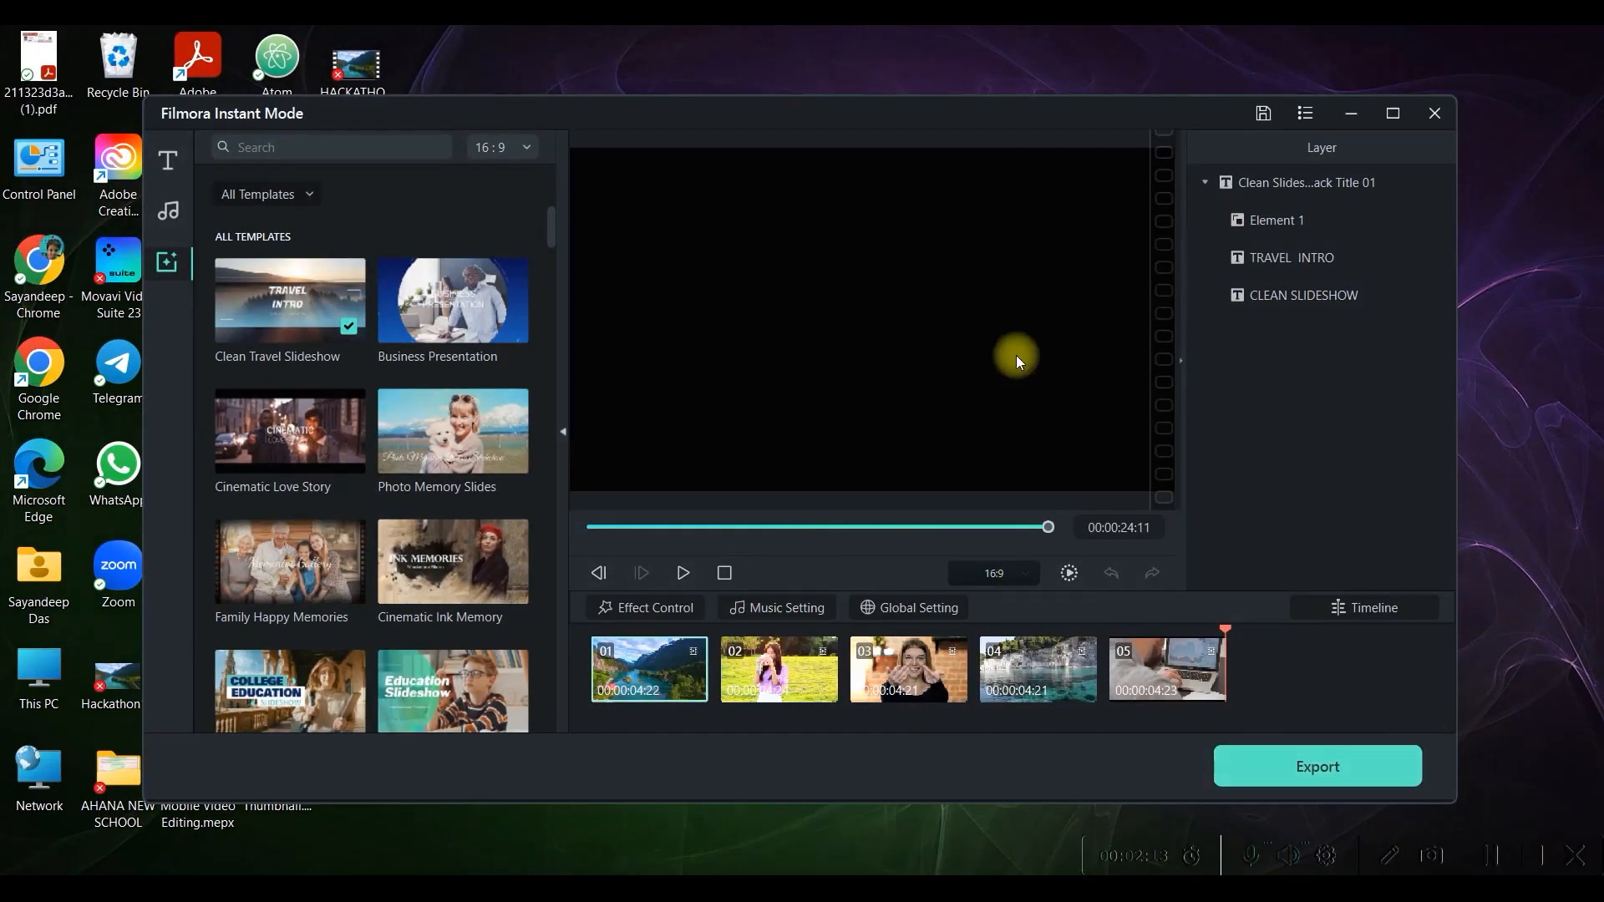
{"action": "left_click", "coordinate": [1291, 222]}
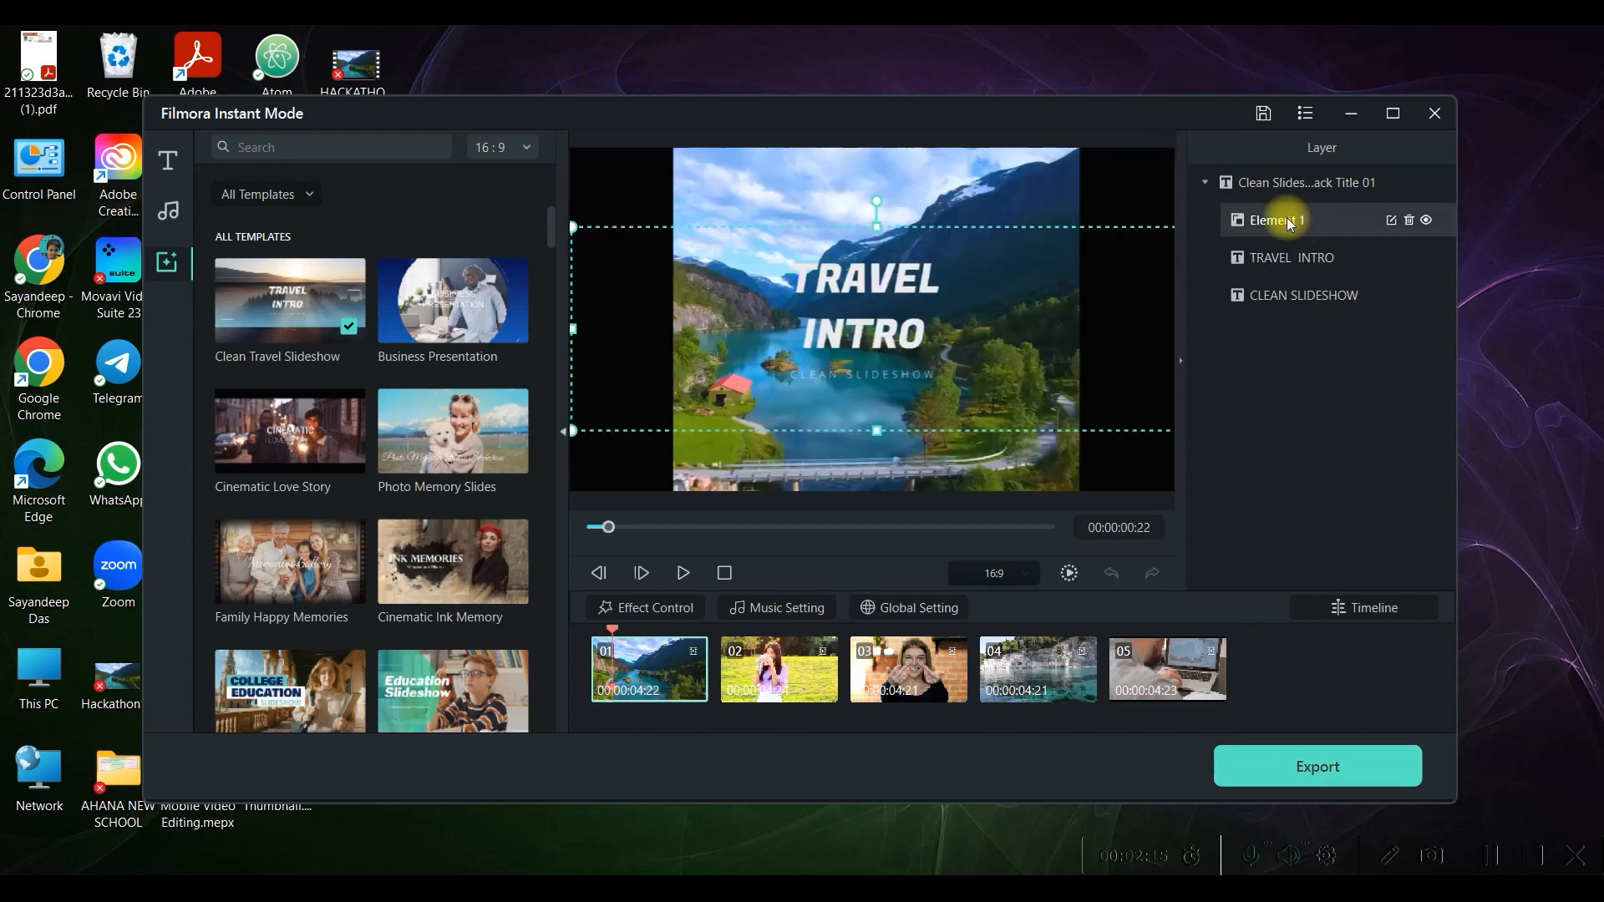
{"action": "left_click", "coordinate": [871, 329]}
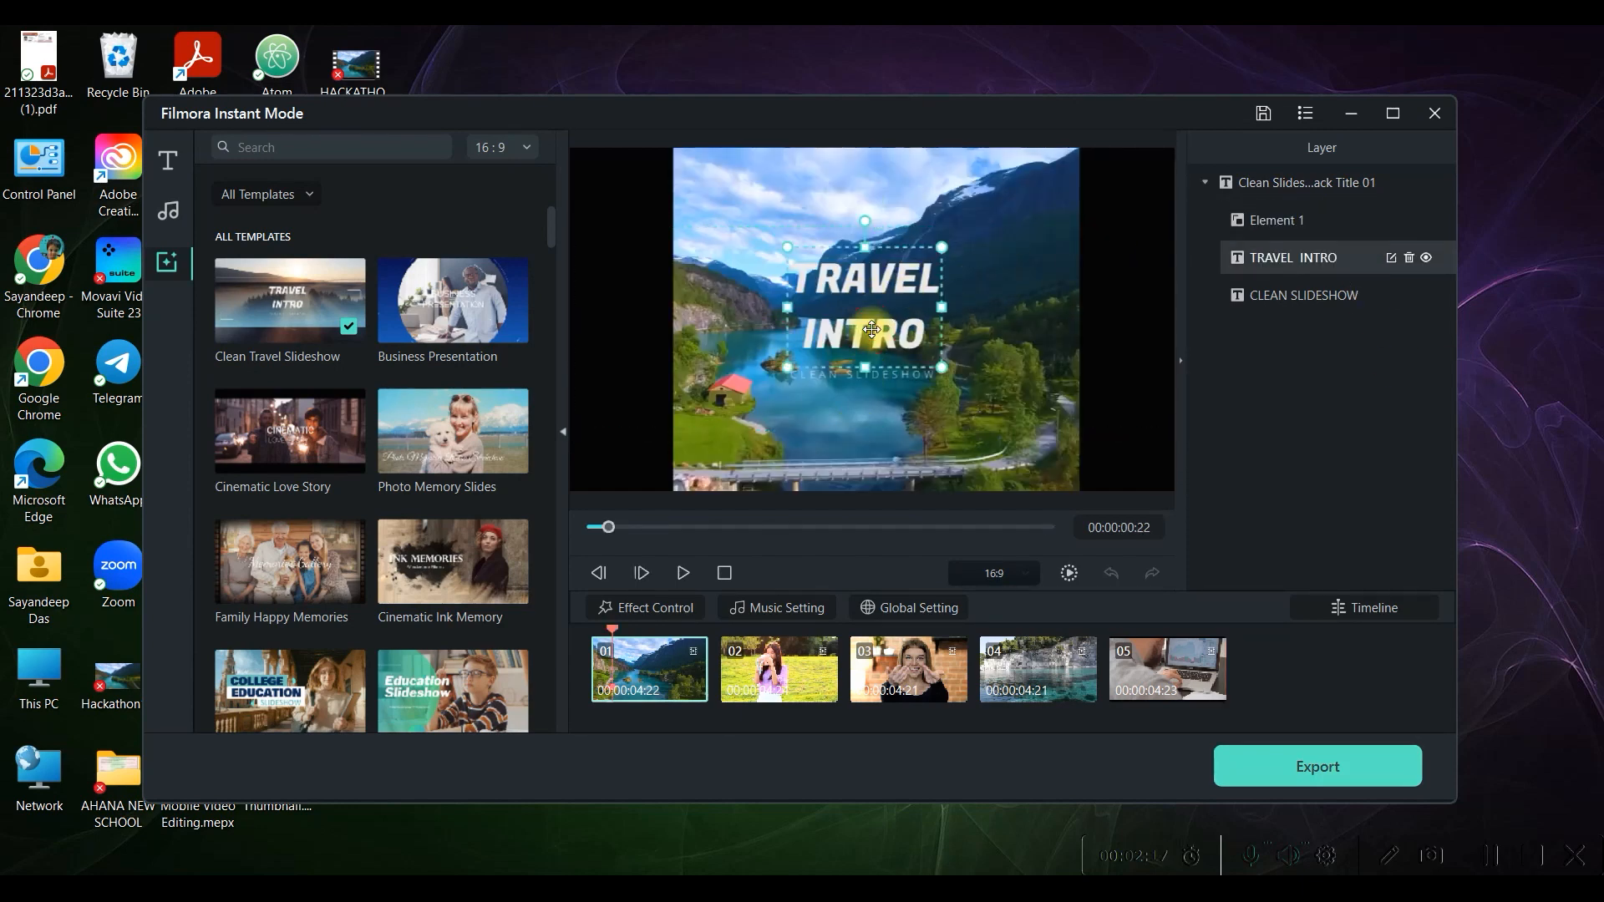
{"action": "double_click", "coordinate": [907, 325]}
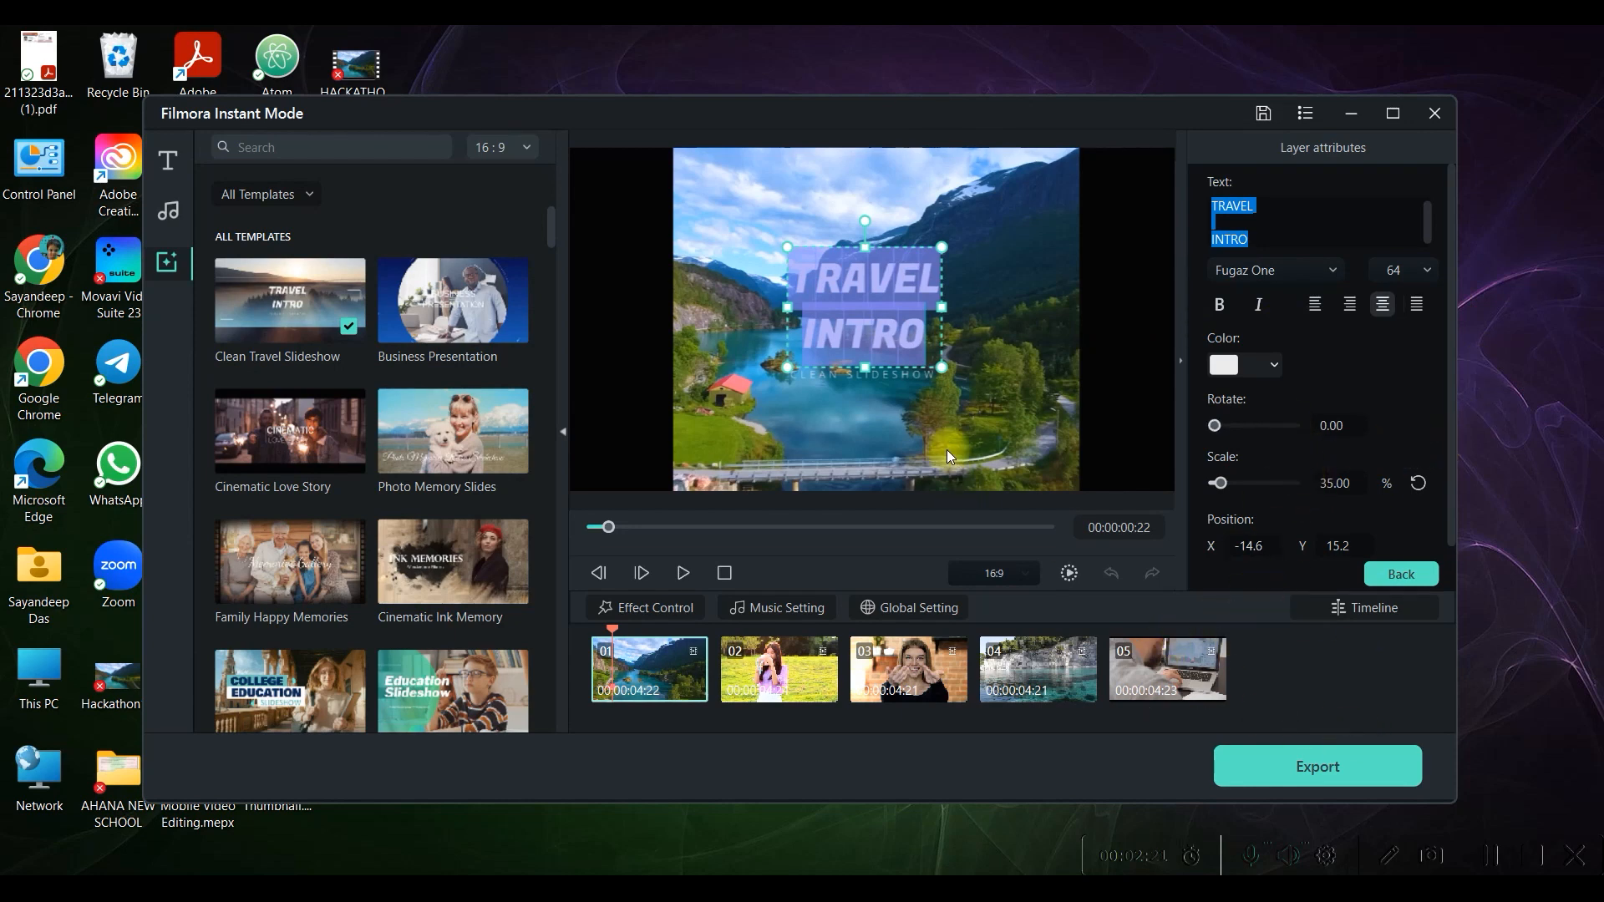
{"action": "left_click", "coordinate": [1082, 466]}
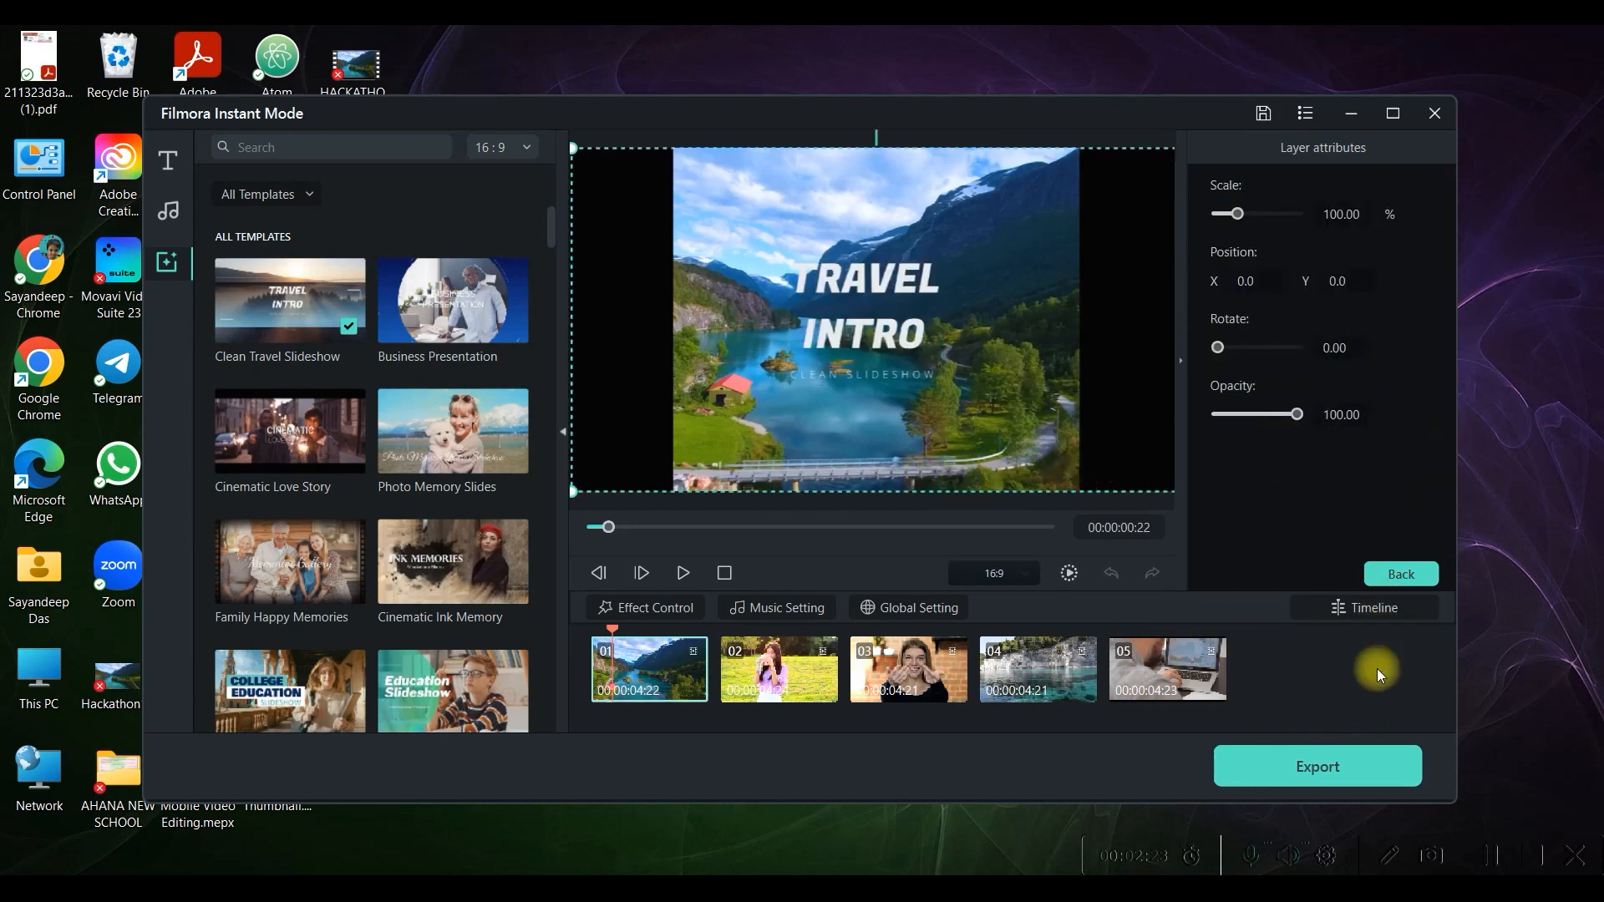
Check the slideshow's export settings without exporting, and close Instant Mode without saving the project.
{"action": "left_click", "coordinate": [1340, 769]}
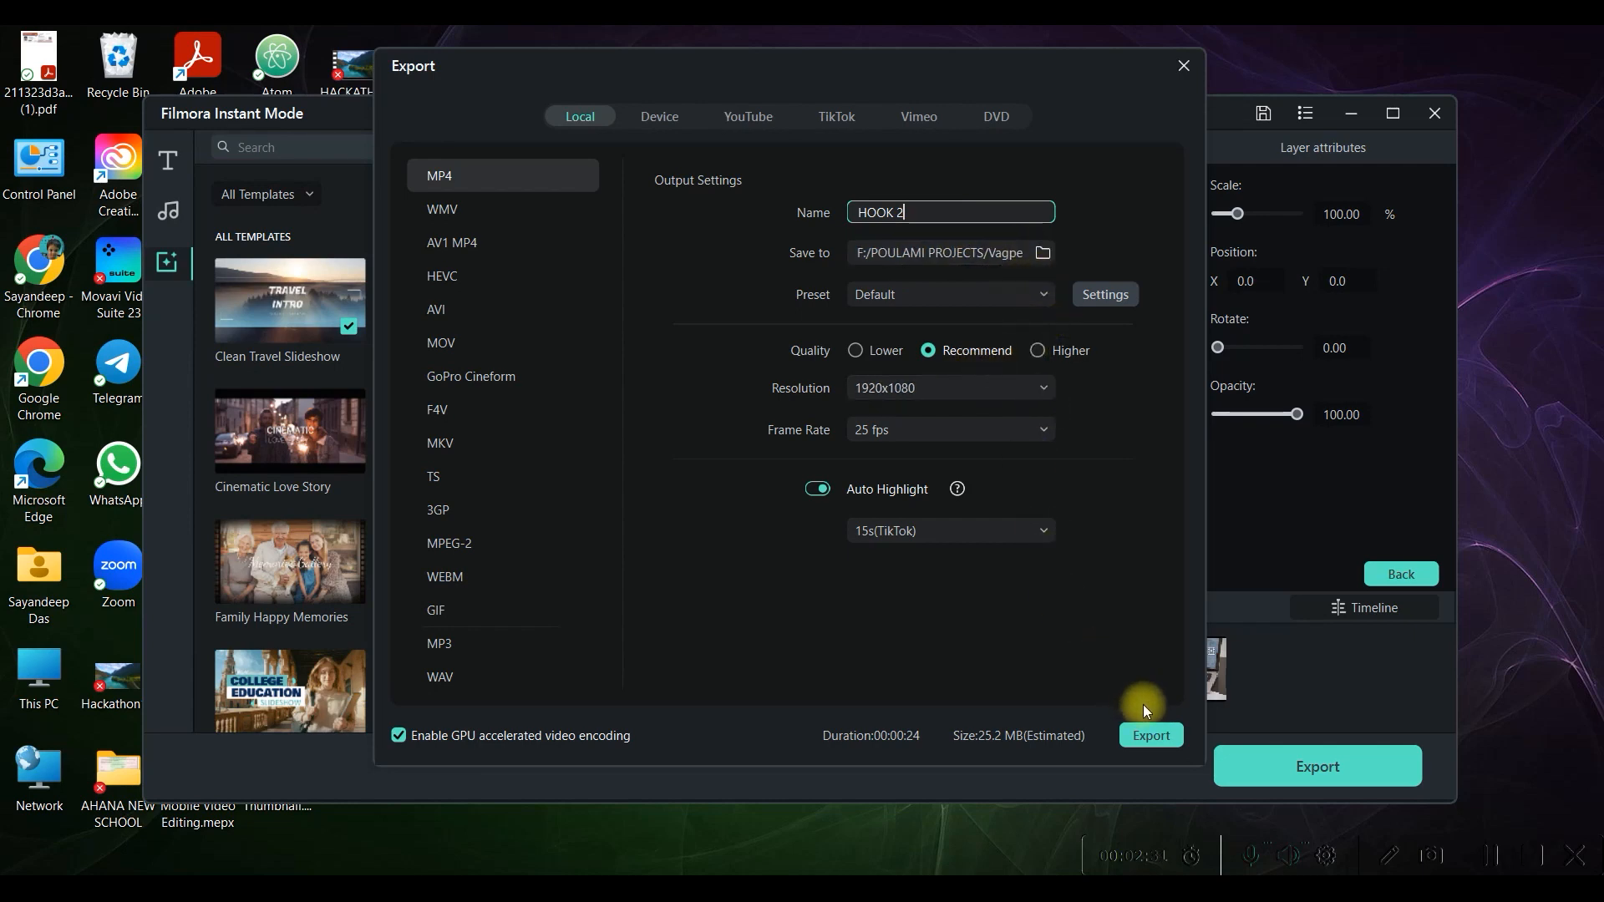
{"action": "left_click", "coordinate": [1183, 65]}
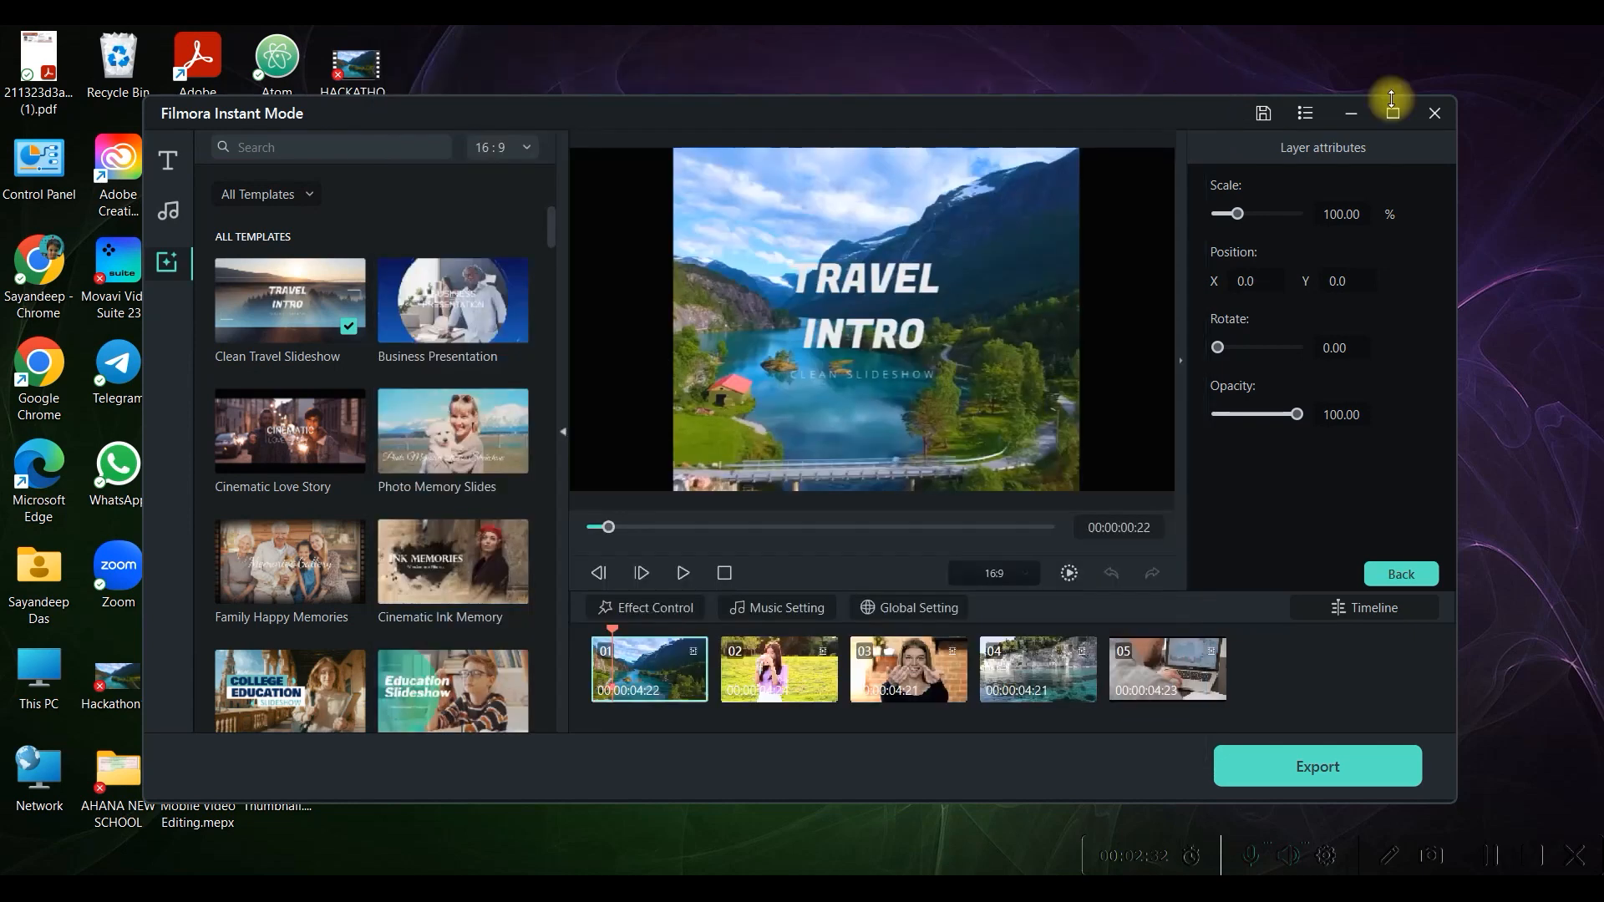
{"action": "left_click", "coordinate": [1434, 118]}
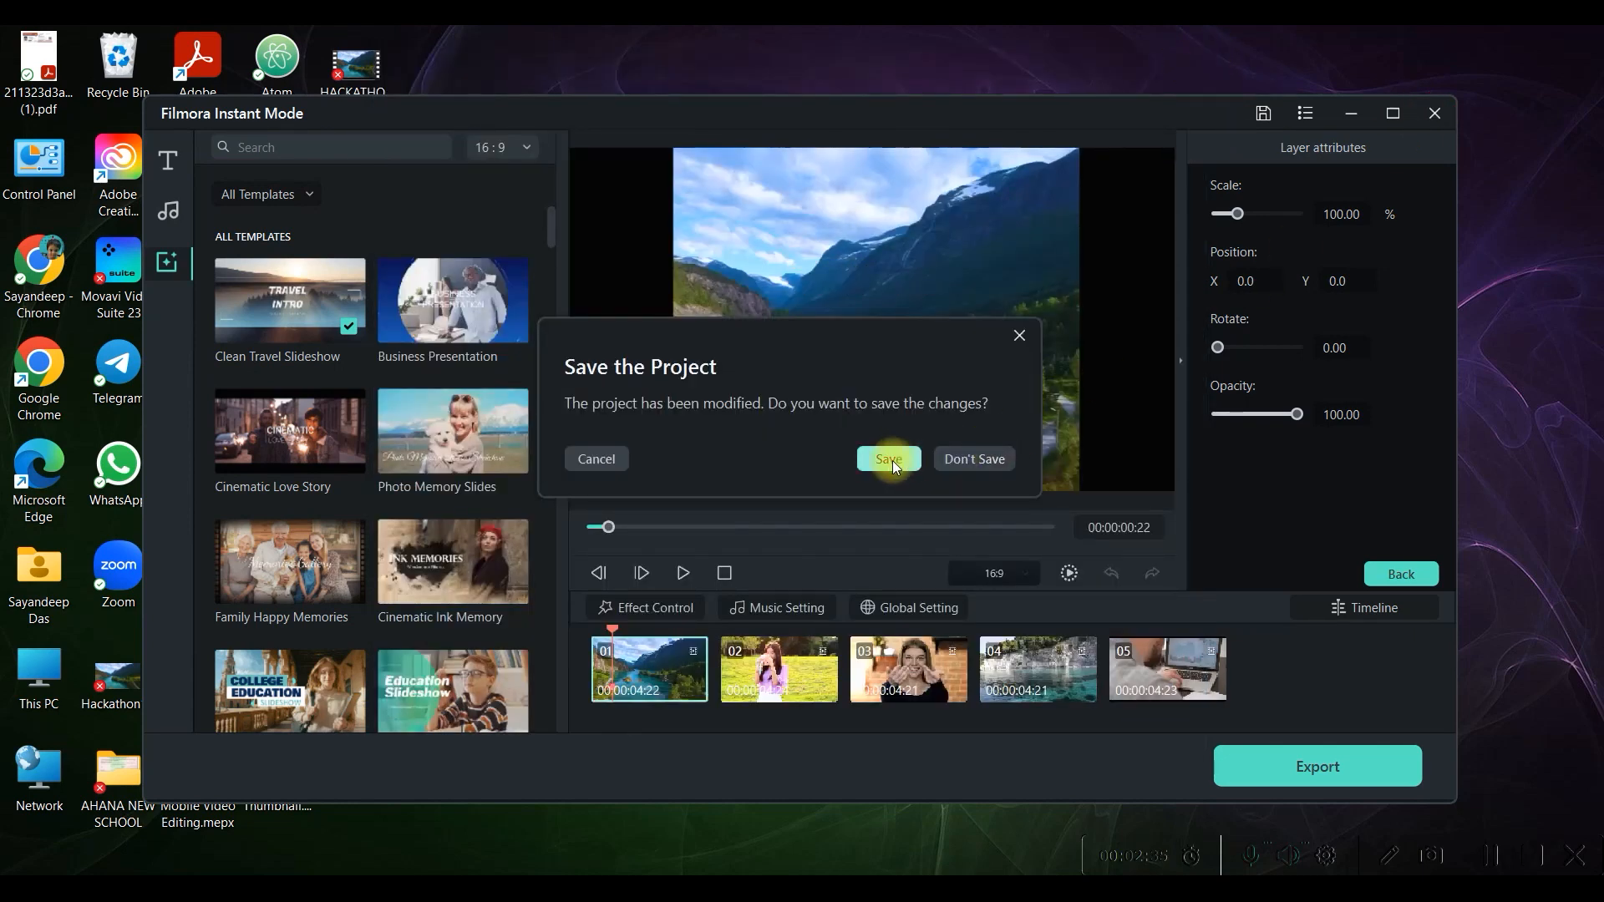
{"action": "left_click", "coordinate": [973, 459]}
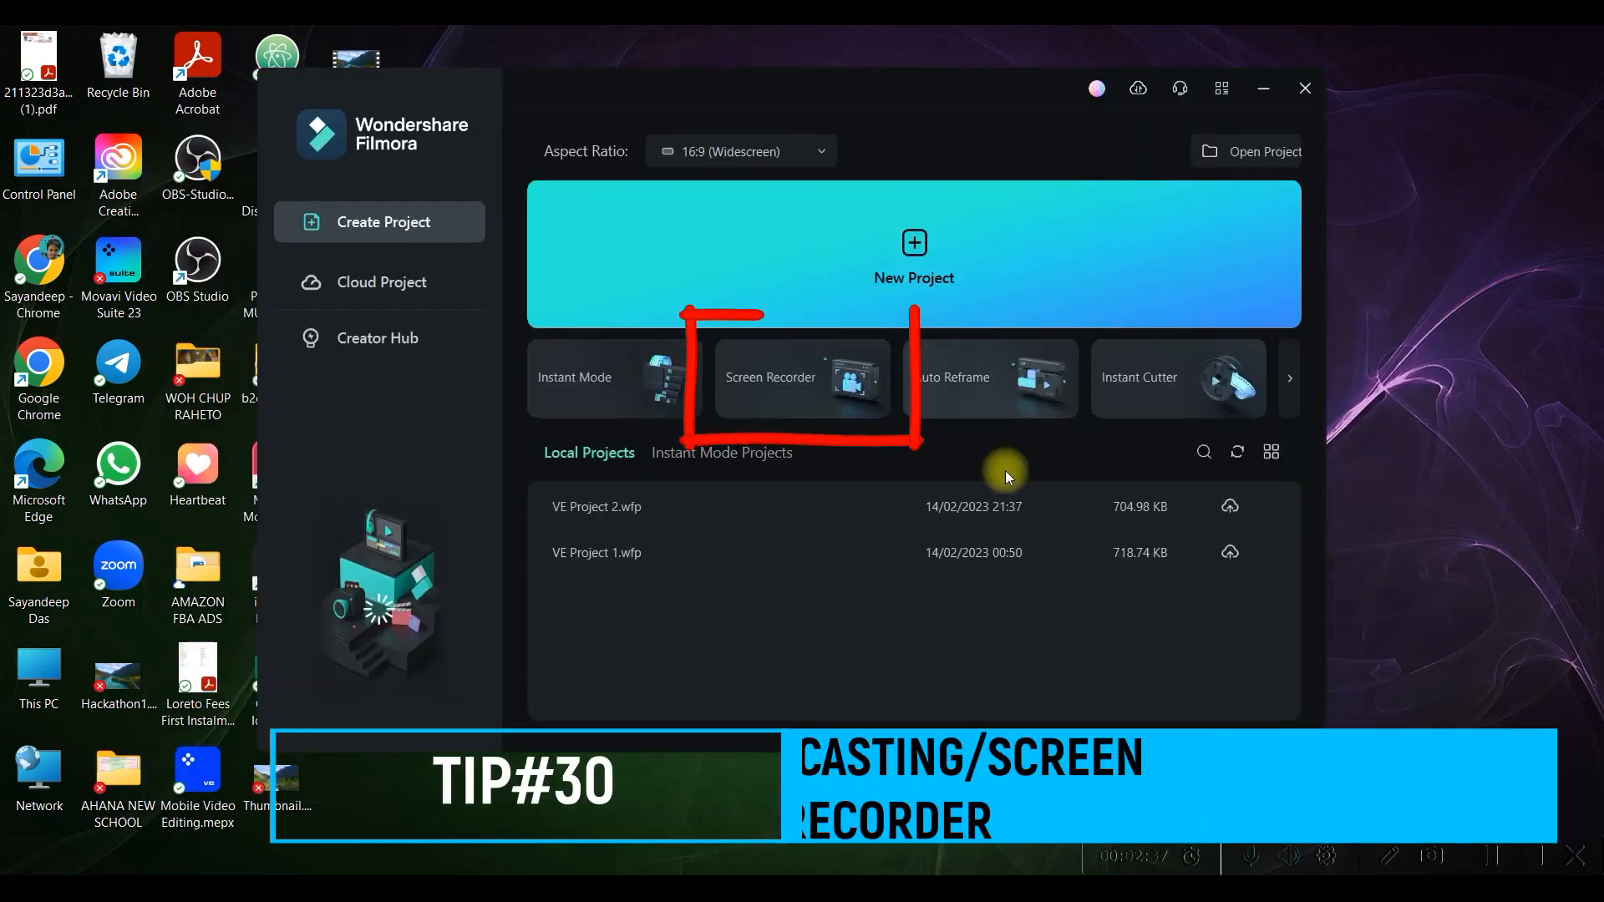
Open the Screen Recorder and start a full-screen recording at 1920 by 1080.
{"action": "left_click", "coordinate": [774, 383]}
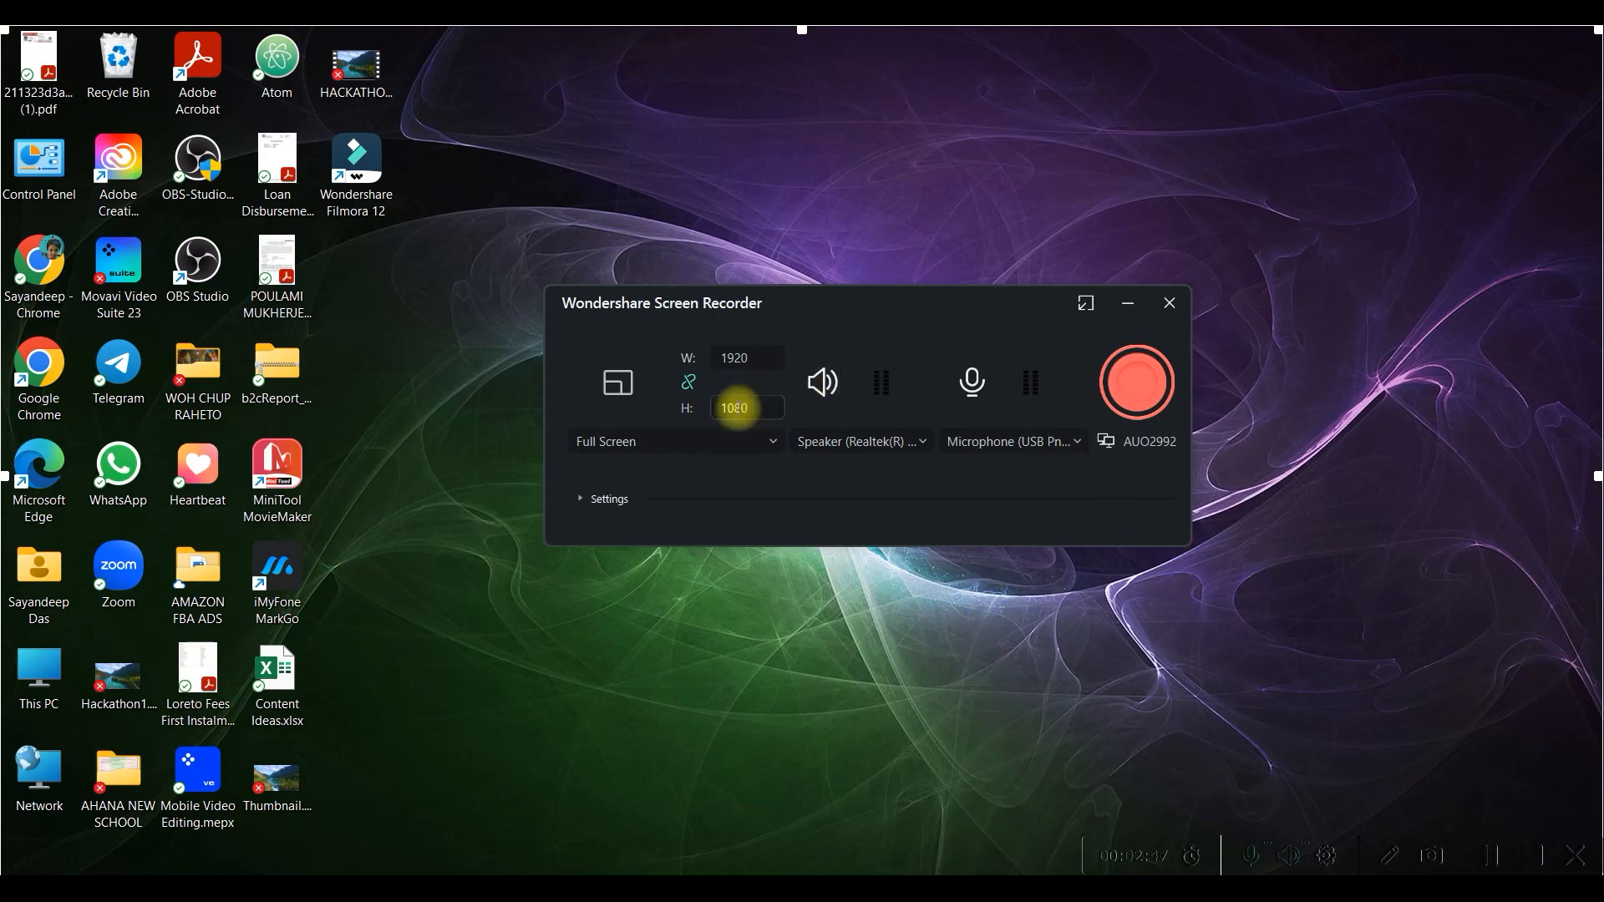
{"action": "left_click", "coordinate": [1134, 384]}
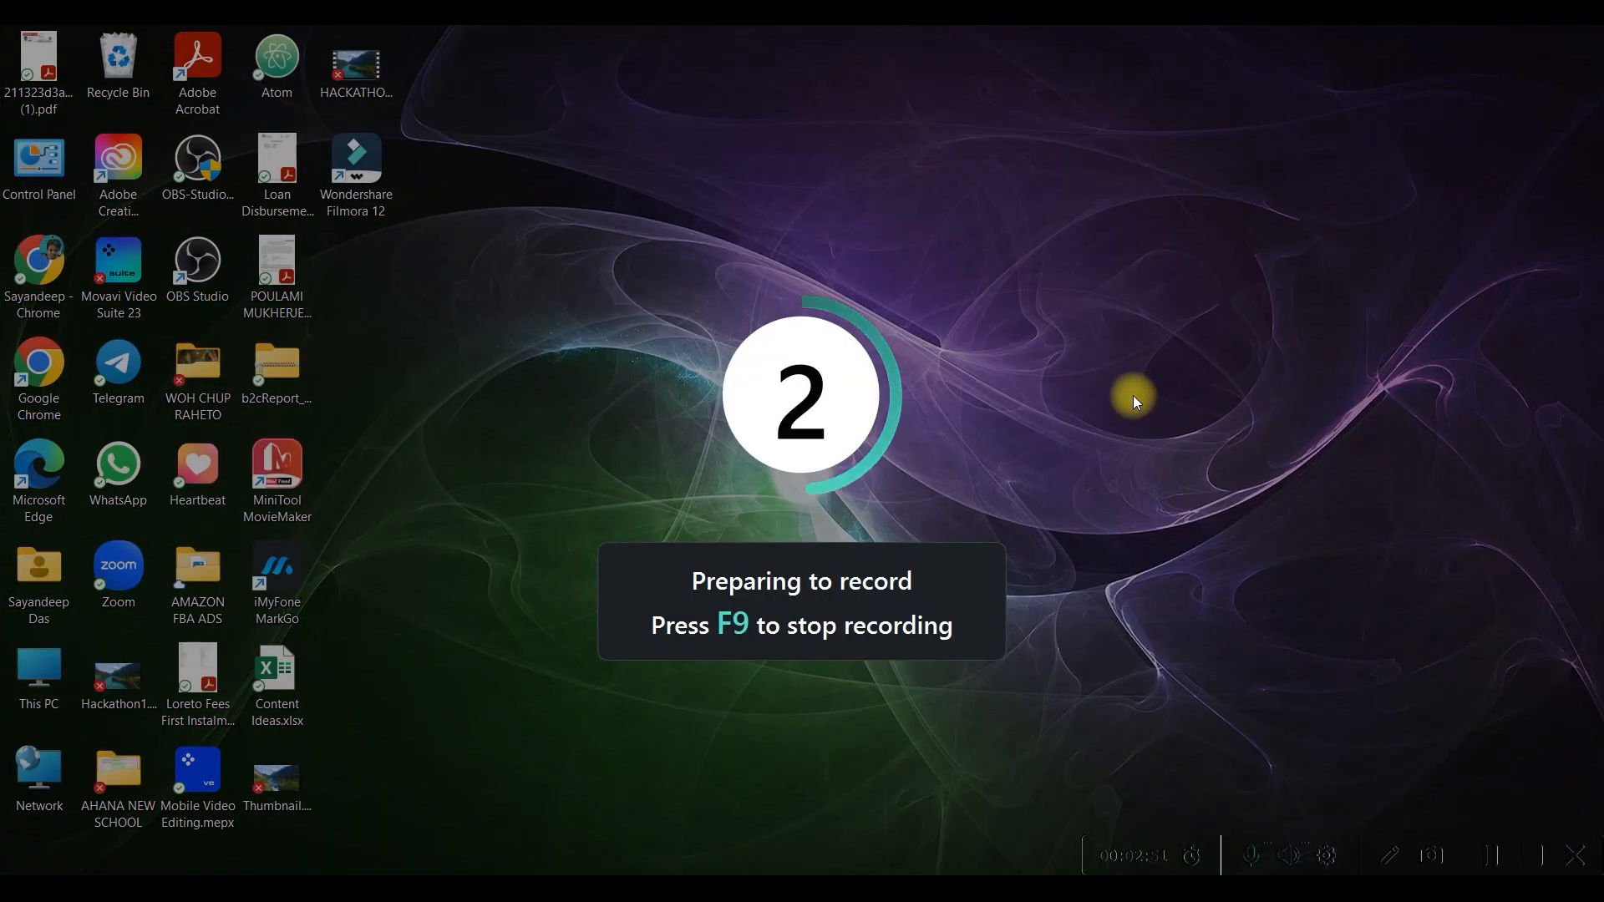